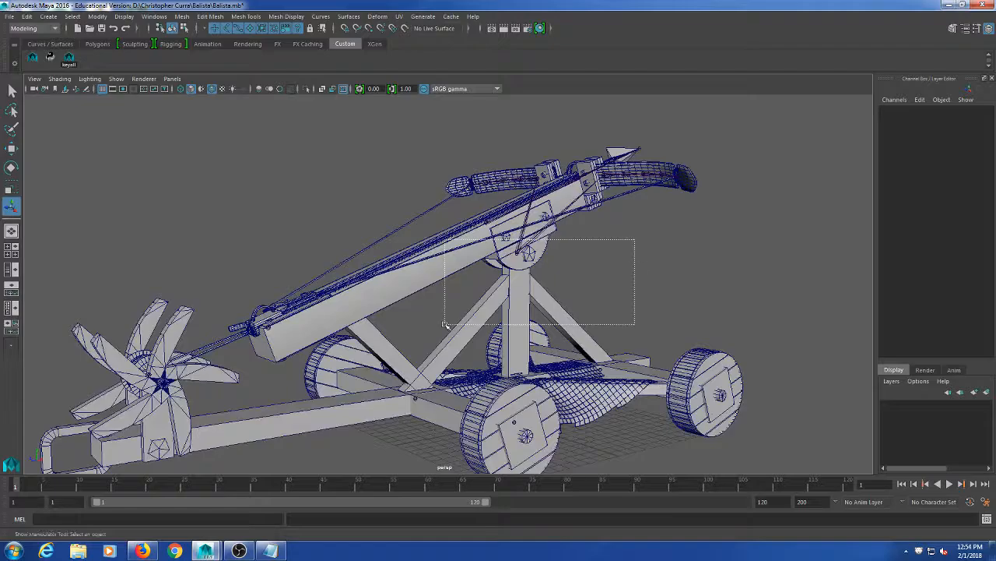
# - Select all the joints in the ballista to view their placement within the model
pyautogui.keyDown('alt'); pyautogui.moveTo(661, 269); pyautogui.dragTo(698, 302); pyautogui.keyUp('alt')
pyautogui.scroll(-4, 698, 302)
pyautogui.click(710, 154)
pyautogui.moveTo(709, 142); pyautogui.dragTo(93, 461)
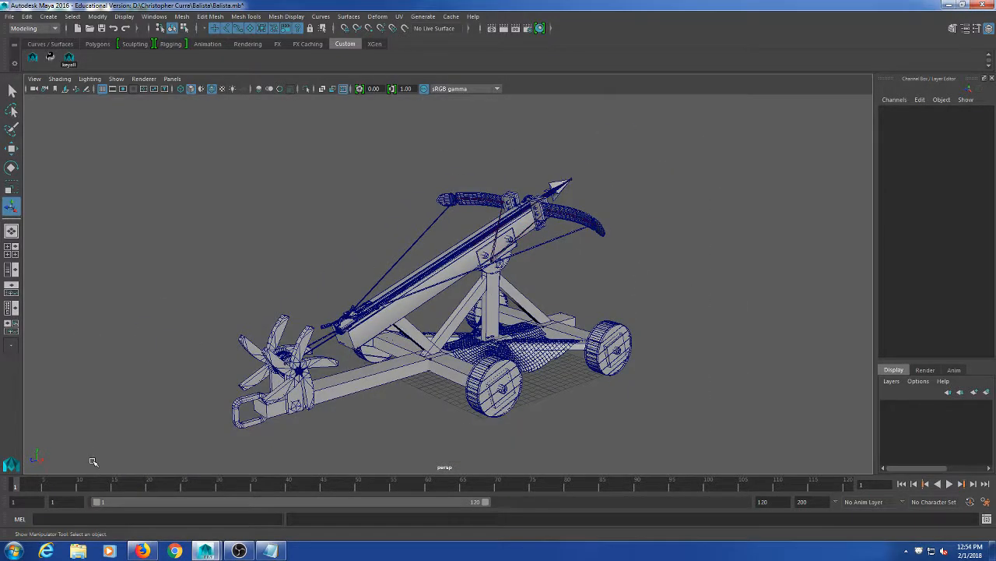
pyautogui.scroll(4, 405, 393)
pyautogui.moveTo(405, 393)
pyautogui.keyDown('alt'); pyautogui.mouseDown()
pyautogui.moveTo(356, 390)
pyautogui.moveTo(374, 402)
pyautogui.moveTo(407, 398)
pyautogui.moveTo(413, 385)
pyautogui.moveTo(362, 397)
pyautogui.moveTo(406, 192)
pyautogui.moveTo(366, 195)
pyautogui.moveTo(386, 387)
pyautogui.mouseUp(); pyautogui.keyUp('alt')
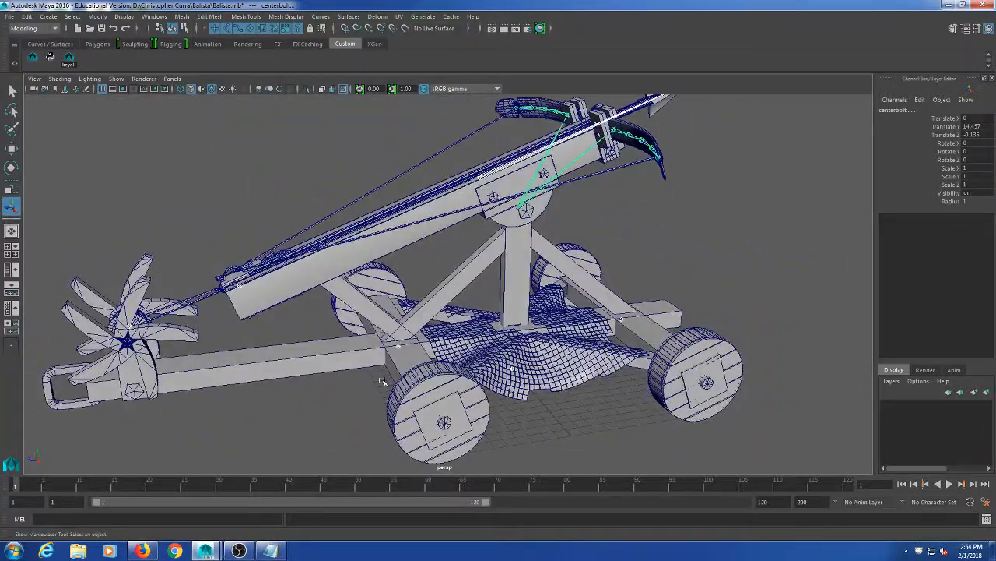
pyautogui.keyDown('alt'); pyautogui.moveTo(407, 314); pyautogui.dragTo(402, 279); pyautogui.keyUp('alt')
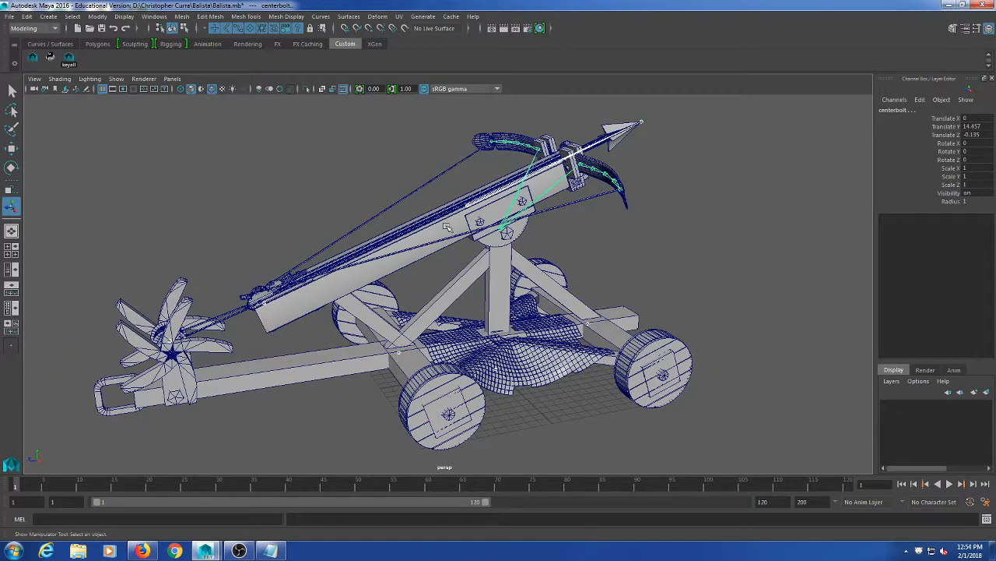
# - Open the joint display size setting, check its scale value and close it
pyautogui.click(123, 17)
pyautogui.moveTo(174, 181)
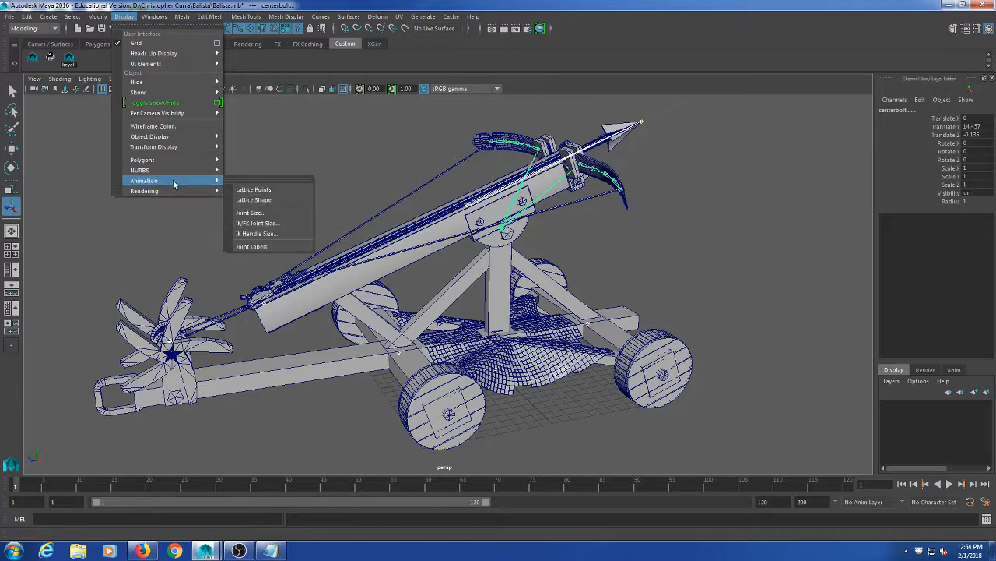
pyautogui.click(251, 212)
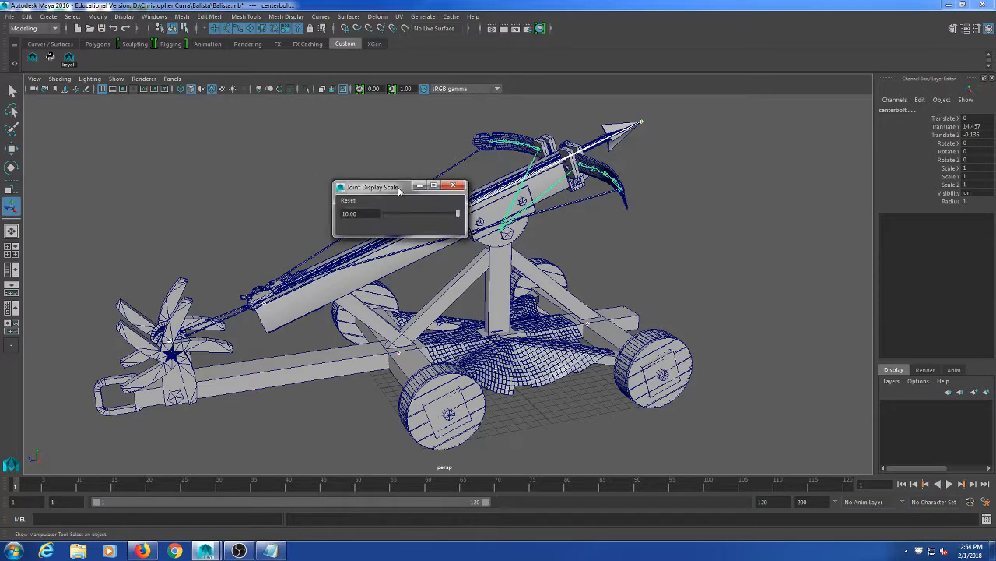
pyautogui.moveTo(398, 188); pyautogui.dragTo(259, 152)
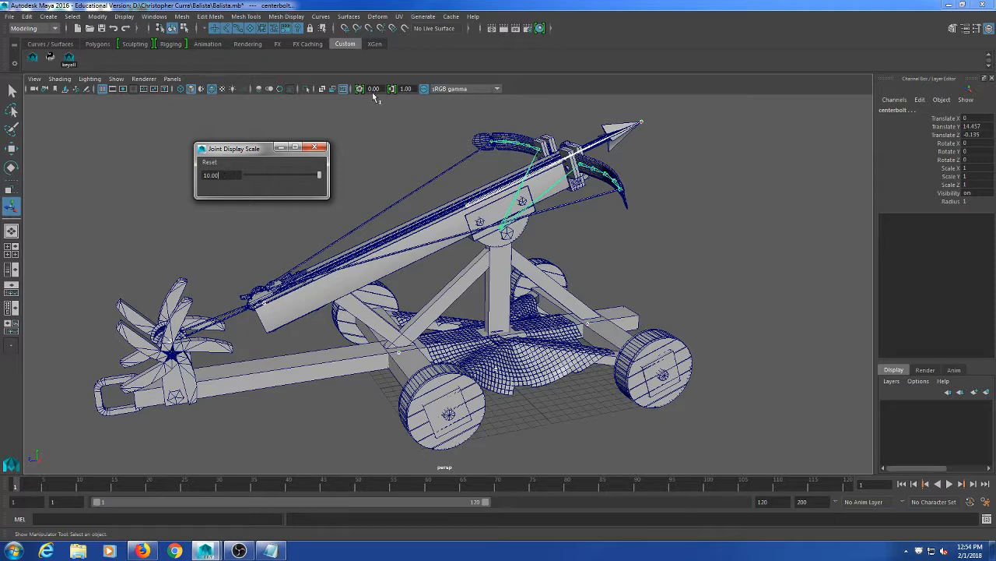
pyautogui.click(325, 147)
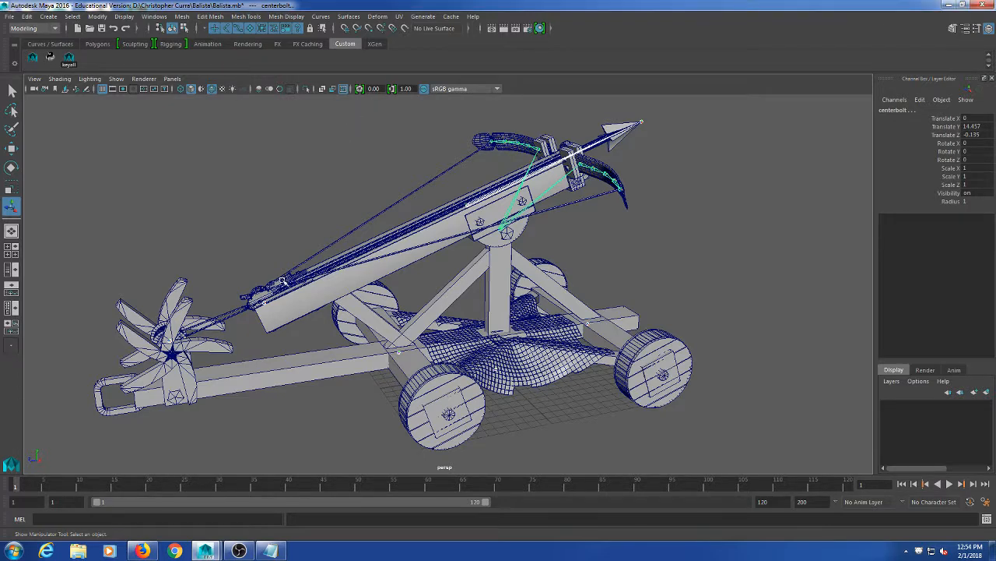
pyautogui.click(243, 551)
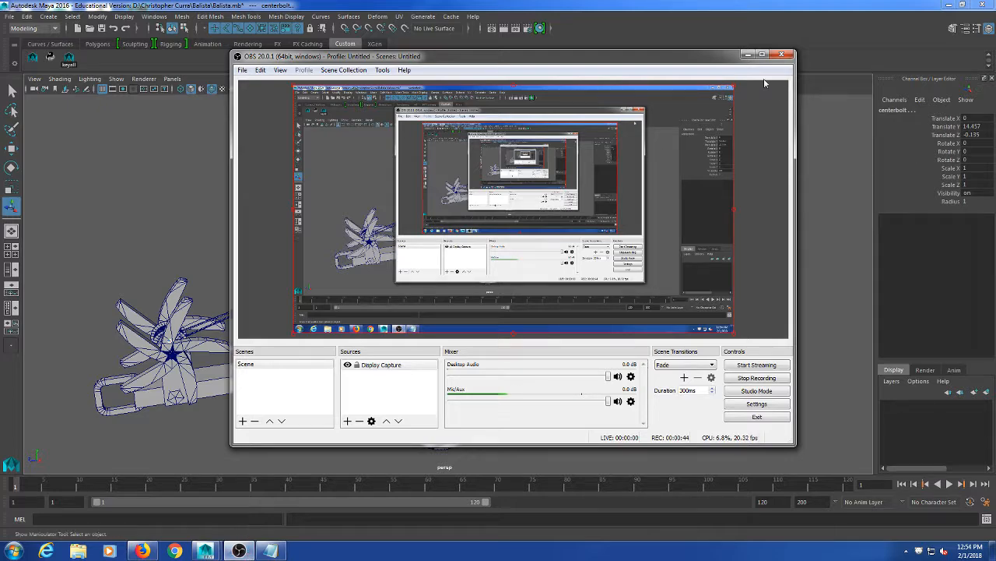
pyautogui.click(747, 55)
# - Duplicate the bolt joint and snap the copy to the centre of the curved side handle's axle end
pyautogui.keyDown('alt'); pyautogui.moveTo(537, 195); pyautogui.dragTo(491, 305); pyautogui.keyUp('alt')
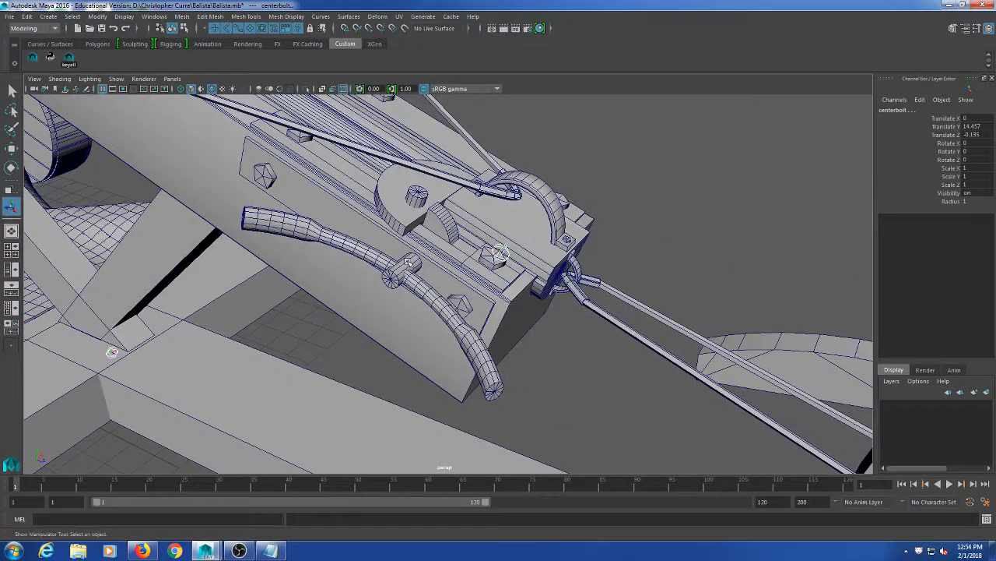
pyautogui.keyDown('alt'); pyautogui.moveTo(417, 281); pyautogui.dragTo(393, 259); pyautogui.keyUp('alt')
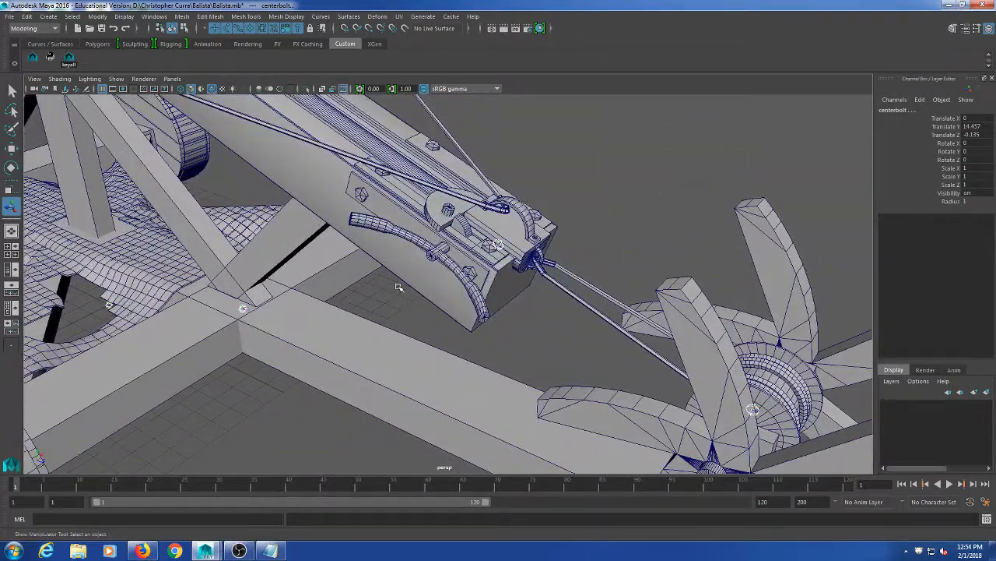
pyautogui.keyDown('alt'); pyautogui.moveTo(397, 292); pyautogui.dragTo(425, 322); pyautogui.keyUp('alt')
pyautogui.click(432, 310)
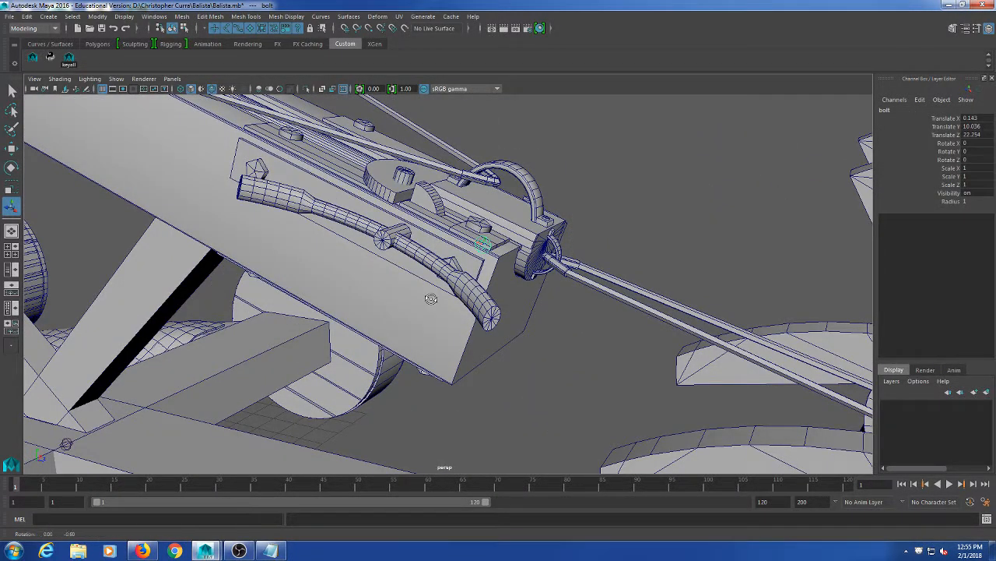
pyautogui.keyDown('alt'); pyautogui.moveTo(431, 303); pyautogui.dragTo(372, 321); pyautogui.keyUp('alt')
pyautogui.press('w')
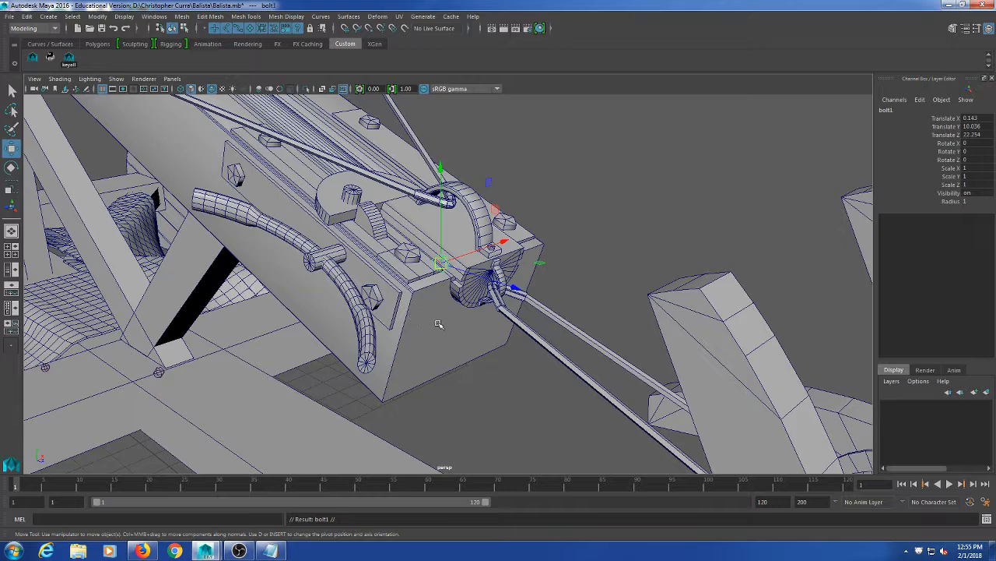
pyautogui.scroll(3, 438, 324)
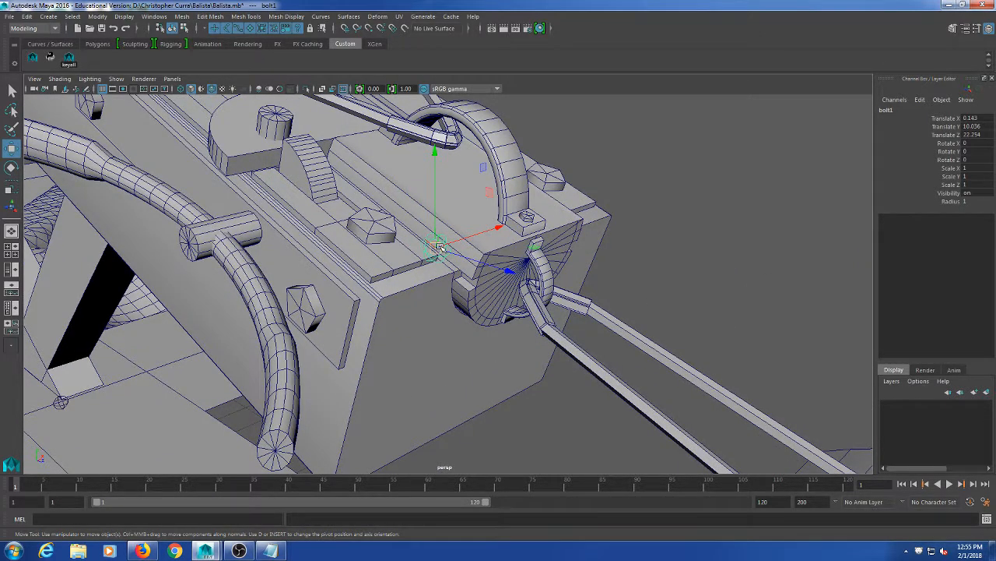
pyautogui.moveTo(437, 245); pyautogui.dragTo(188, 244)
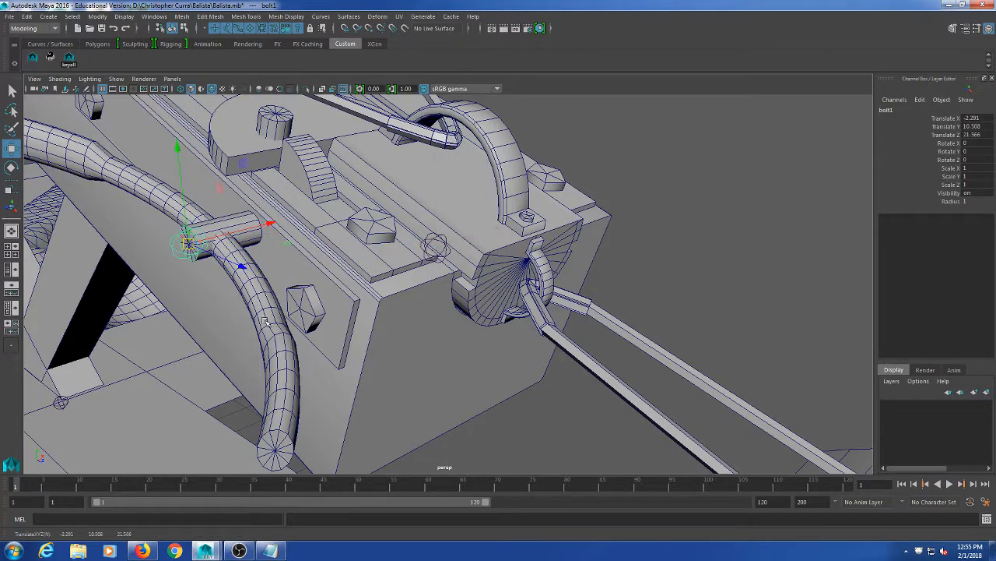
# - Rename the duplicated joint at the handle's axle as crank1
pyautogui.keyDown('alt'); pyautogui.moveTo(221, 327); pyautogui.dragTo(290, 348); pyautogui.keyUp('alt')
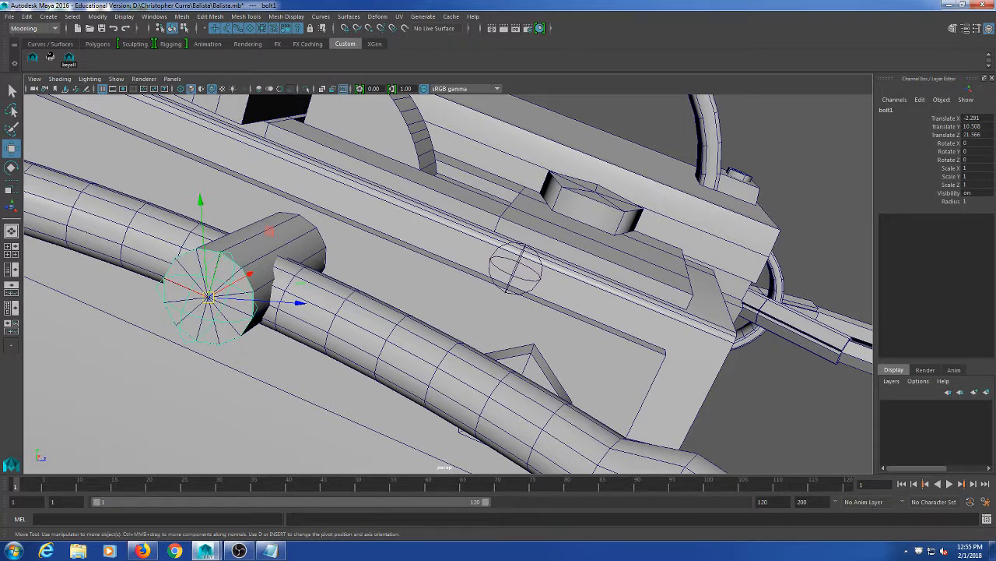
pyautogui.doubleClick(888, 110)
pyautogui.write('cra')
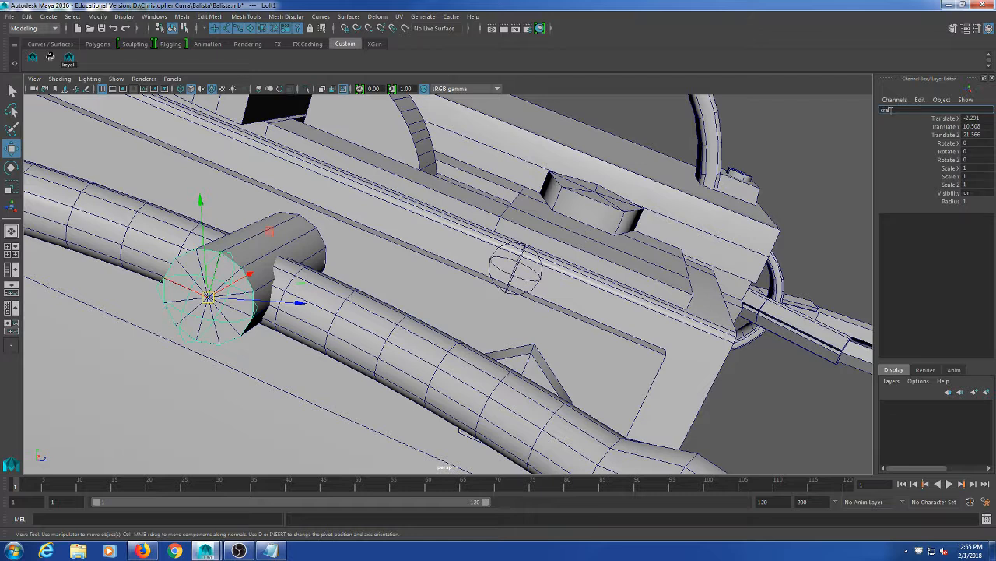
pyautogui.write('nk1')
pyautogui.press('Return')
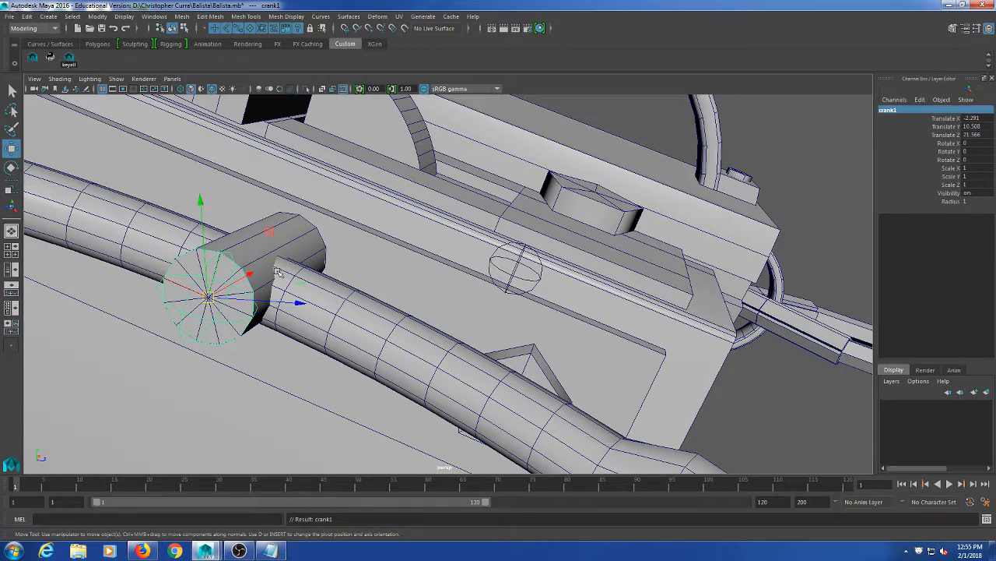
# - Examine the rear of the ballista around the crank1 joint, the side handle and the winch
pyautogui.keyDown('alt'); pyautogui.moveTo(296, 279); pyautogui.dragTo(353, 333); pyautogui.keyUp('alt')
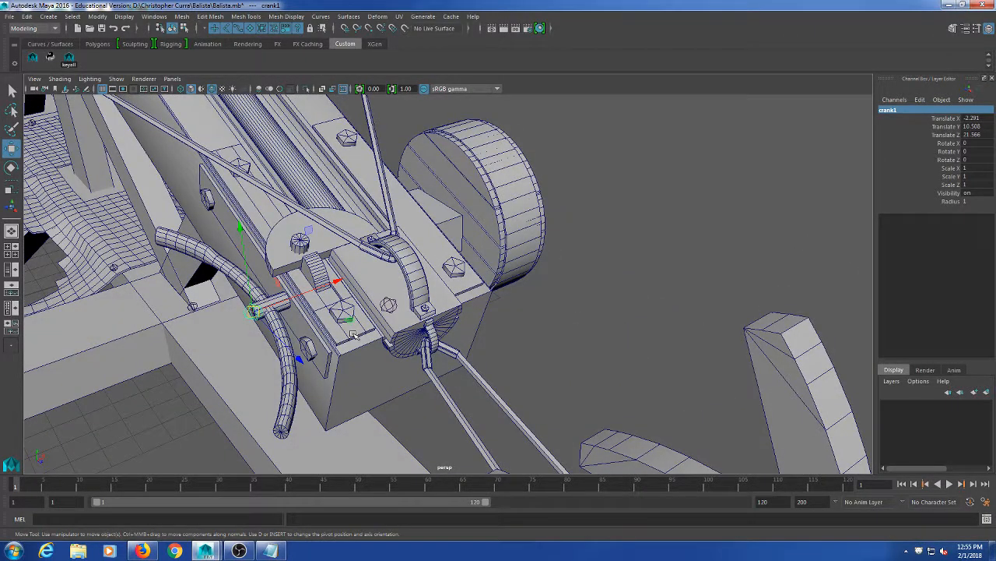
pyautogui.keyDown('alt'); pyautogui.moveTo(330, 336); pyautogui.dragTo(349, 318); pyautogui.keyUp('alt')
pyautogui.scroll(5, 366, 313)
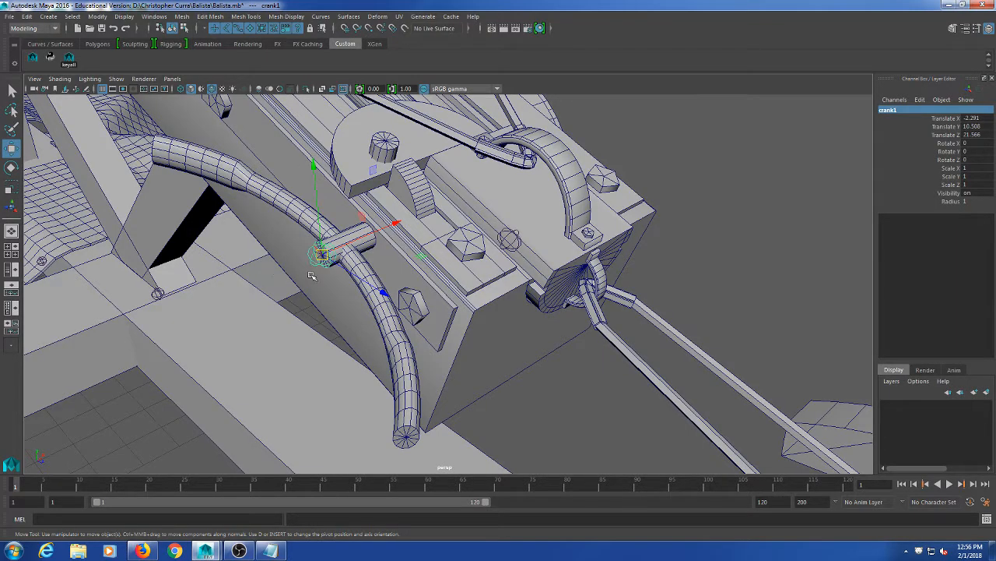
pyautogui.scroll(-8, 310, 282)
pyautogui.keyDown('alt'); pyautogui.moveTo(366, 302); pyautogui.dragTo(350, 287); pyautogui.keyUp('alt')
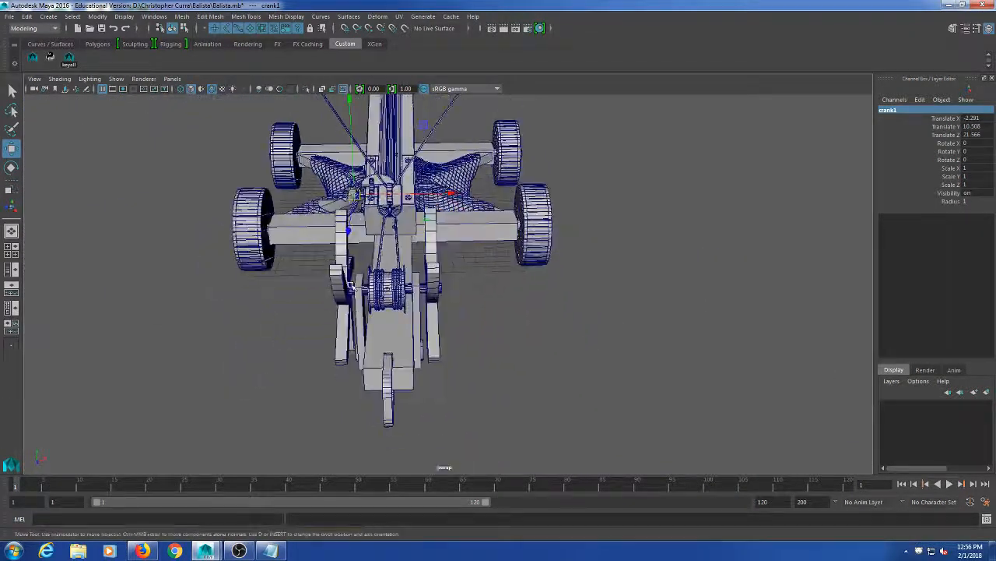
pyautogui.scroll(5, 351, 286)
pyautogui.keyDown('alt'); pyautogui.moveTo(350, 296); pyautogui.dragTo(389, 265, button='middle'); pyautogui.keyUp('alt')
pyautogui.keyDown('alt'); pyautogui.moveTo(389, 265); pyautogui.dragTo(444, 277); pyautogui.keyUp('alt')
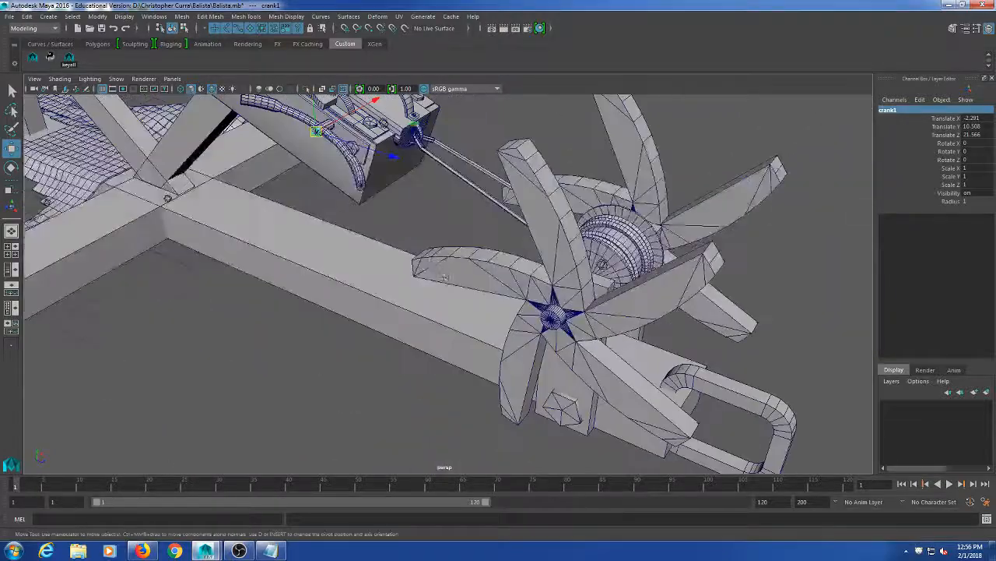
pyautogui.keyDown('alt'); pyautogui.moveTo(445, 277); pyautogui.dragTo(462, 374, button='middle'); pyautogui.keyUp('alt')
pyautogui.scroll(5, 373, 324)
pyautogui.keyDown('alt'); pyautogui.moveTo(374, 324); pyautogui.dragTo(425, 345, button='middle'); pyautogui.keyUp('alt')
# - Select the crank1 and bolt joints in turn and check their placement on the firing mechanism
pyautogui.click(371, 300)
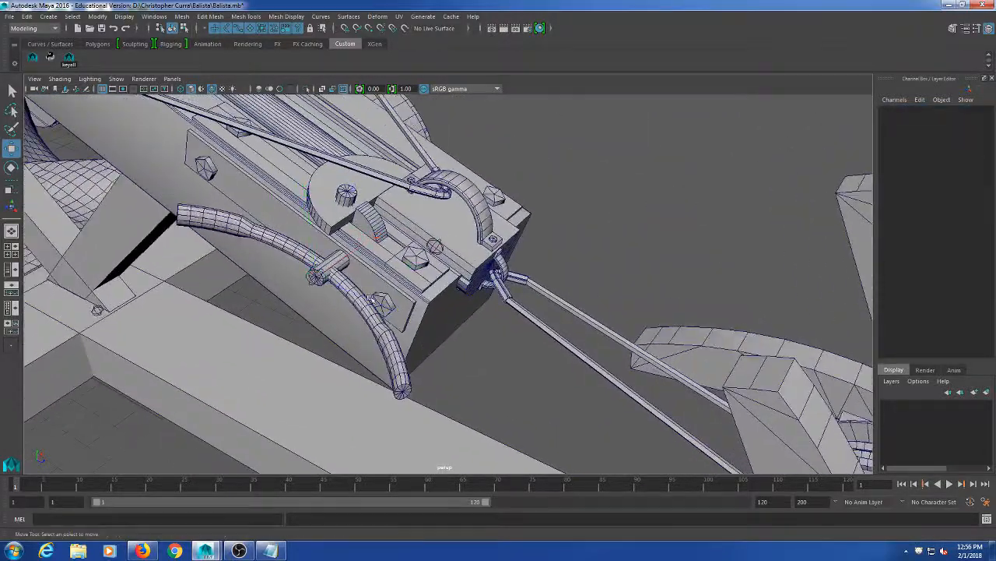
pyautogui.keyDown('alt'); pyautogui.moveTo(372, 301); pyautogui.dragTo(552, 363); pyautogui.keyUp('alt')
pyautogui.click(250, 327)
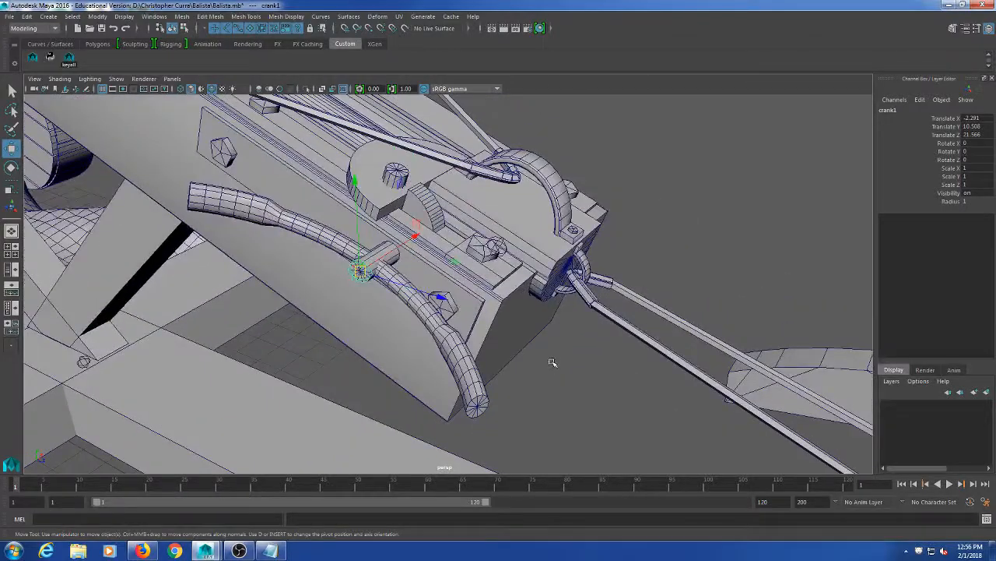
pyautogui.keyDown('alt'); pyautogui.moveTo(552, 363); pyautogui.dragTo(510, 342, button='right'); pyautogui.keyUp('alt')
pyautogui.scroll(4, 509, 343)
pyautogui.keyDown('alt'); pyautogui.moveTo(505, 315); pyautogui.dragTo(523, 305); pyautogui.keyUp('alt')
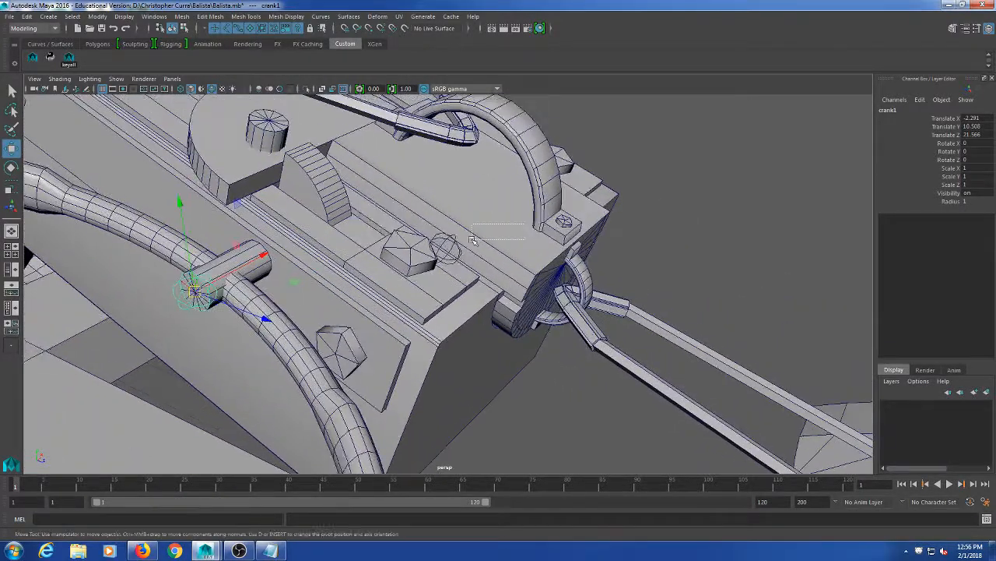
pyautogui.click(408, 253)
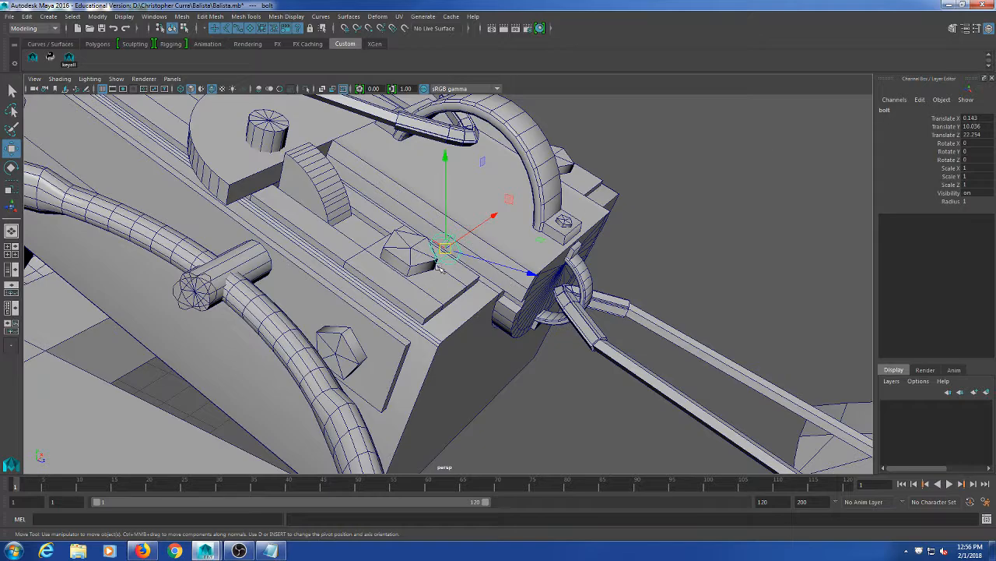
pyautogui.keyDown('alt'); pyautogui.moveTo(426, 322); pyautogui.dragTo(325, 322); pyautogui.keyUp('alt')
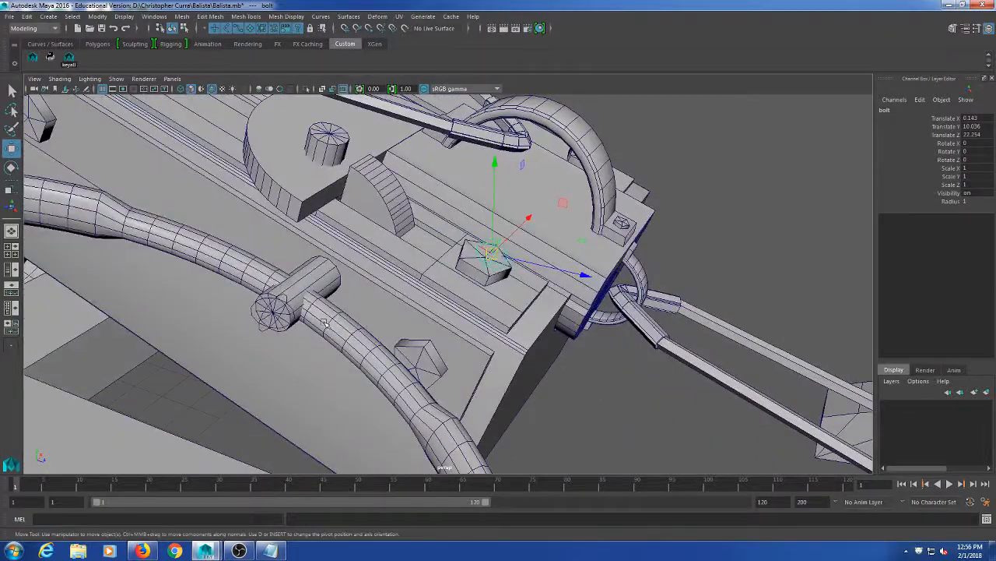
pyautogui.click(275, 318)
pyautogui.press('f')
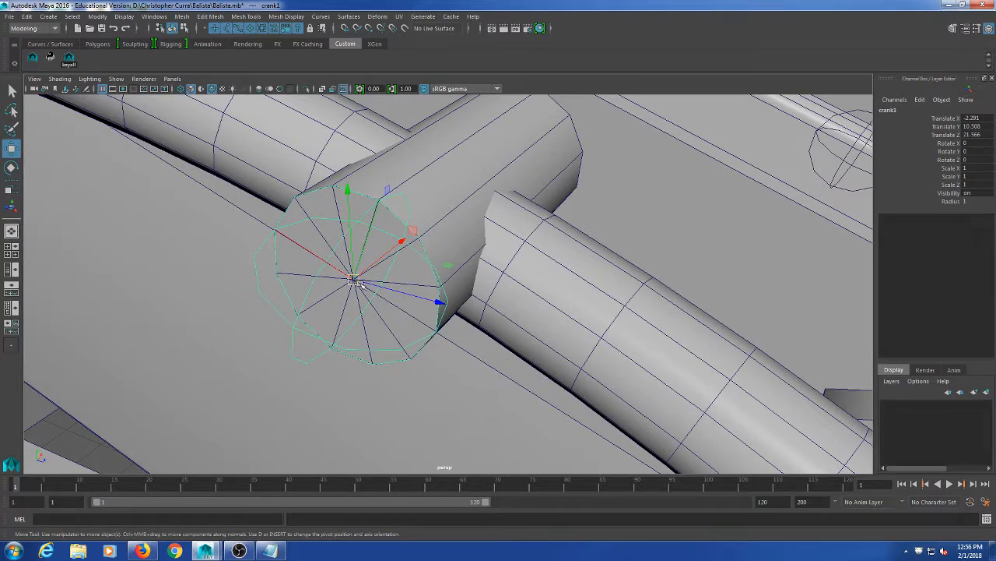
pyautogui.scroll(-12, 369, 286)
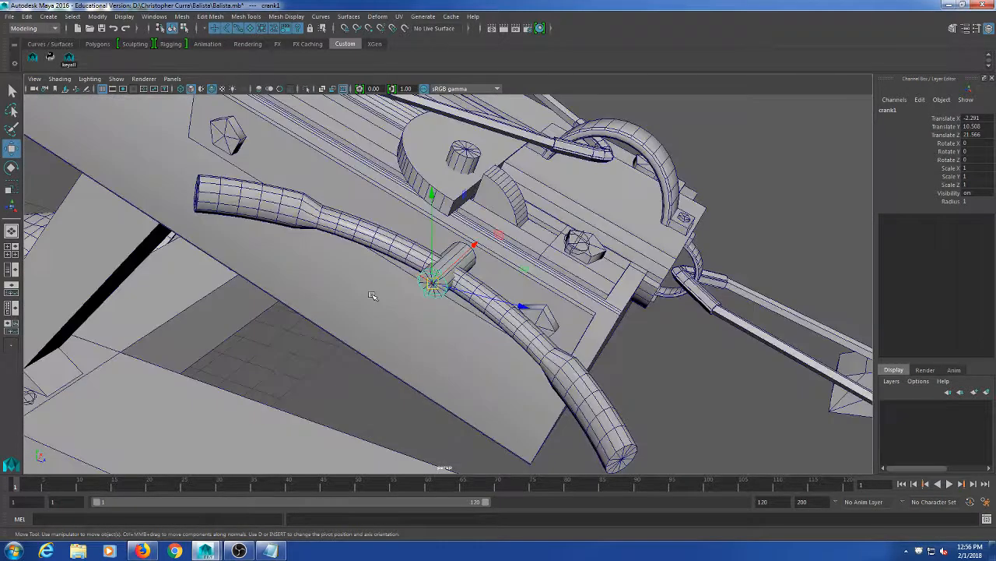
pyautogui.scroll(4, 377, 300)
pyautogui.keyDown('alt'); pyautogui.moveTo(483, 345); pyautogui.dragTo(363, 306, button='middle'); pyautogui.keyUp('alt')
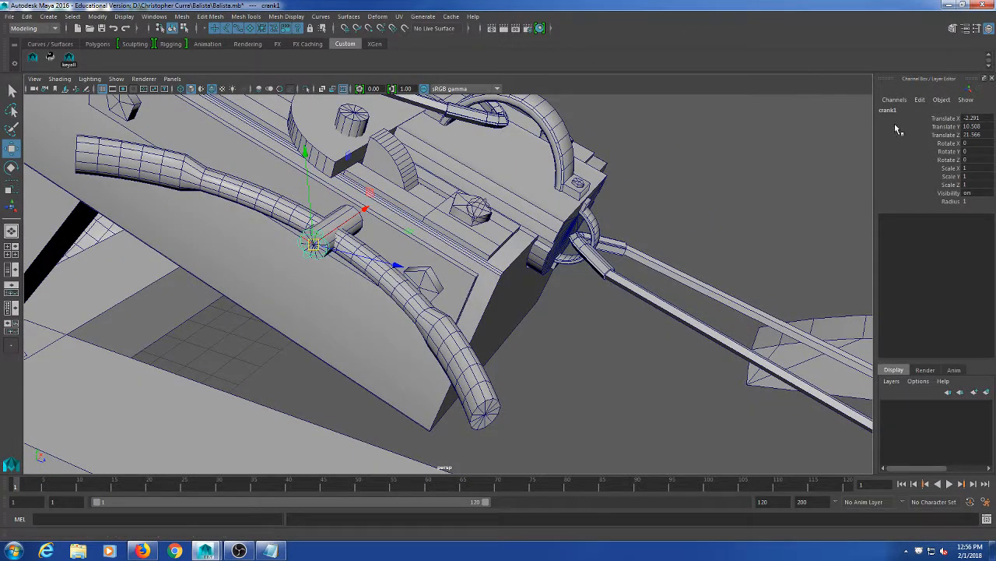
# - Select the joint at the centre of the winch drum and examine its name and position
pyautogui.scroll(-5, 794, 332)
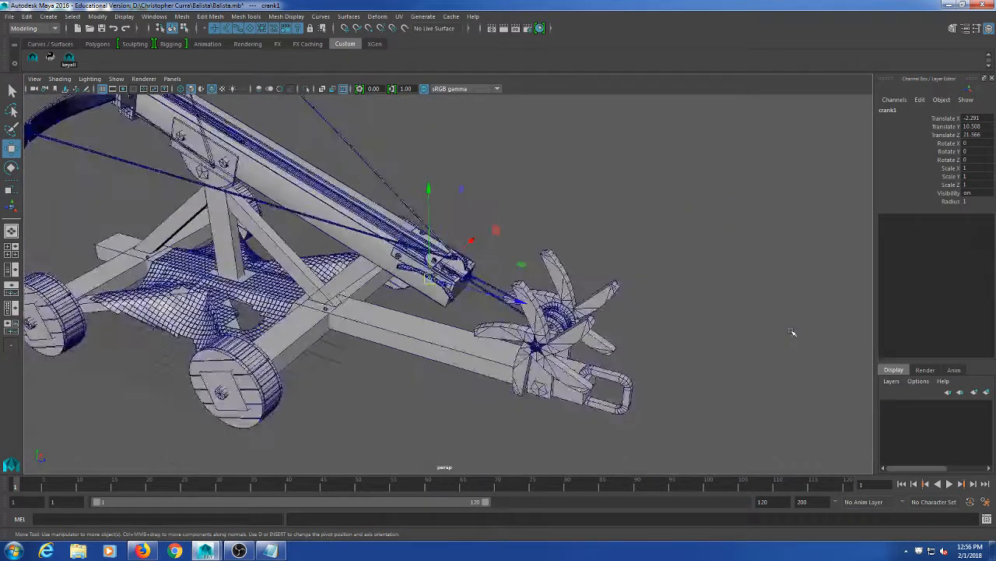
pyautogui.scroll(4, 636, 311)
pyautogui.keyDown('alt'); pyautogui.moveTo(635, 312); pyautogui.dragTo(765, 379, button='middle'); pyautogui.keyUp('alt')
pyautogui.keyDown('alt'); pyautogui.moveTo(755, 376); pyautogui.dragTo(409, 374); pyautogui.keyUp('alt')
pyautogui.keyDown('alt'); pyautogui.moveTo(374, 400); pyautogui.dragTo(402, 243, button='middle'); pyautogui.keyUp('alt')
pyautogui.scroll(5, 402, 243)
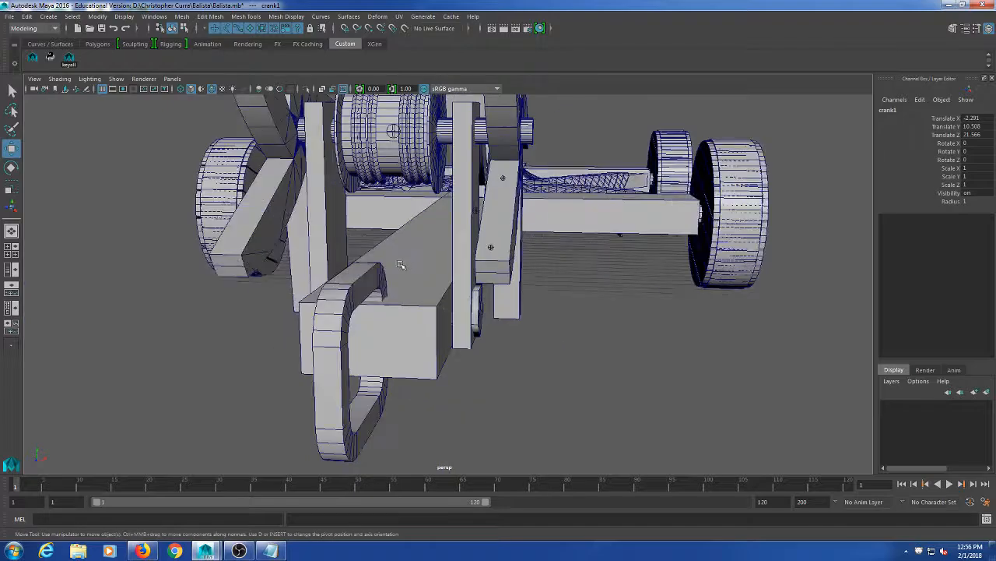
pyautogui.keyDown('alt'); pyautogui.moveTo(401, 243); pyautogui.dragTo(560, 274); pyautogui.keyUp('alt')
pyautogui.click(380, 253)
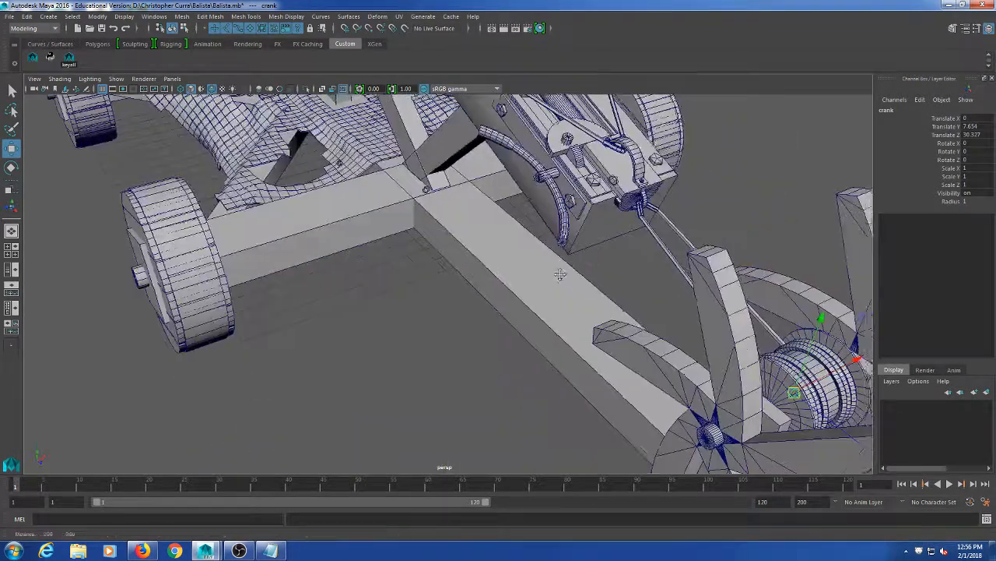
pyautogui.keyDown('alt'); pyautogui.moveTo(561, 274); pyautogui.dragTo(424, 238, button='middle'); pyautogui.keyUp('alt')
pyautogui.moveTo(458, 359)
pyautogui.keyDown('alt'); pyautogui.mouseDown()
pyautogui.moveTo(479, 359)
pyautogui.moveTo(465, 365)
pyautogui.mouseUp(); pyautogui.keyUp('alt')
pyautogui.scroll(-2, 468, 362)
pyautogui.keyDown('alt'); pyautogui.moveTo(403, 295); pyautogui.dragTo(459, 360, button='middle'); pyautogui.keyUp('alt')
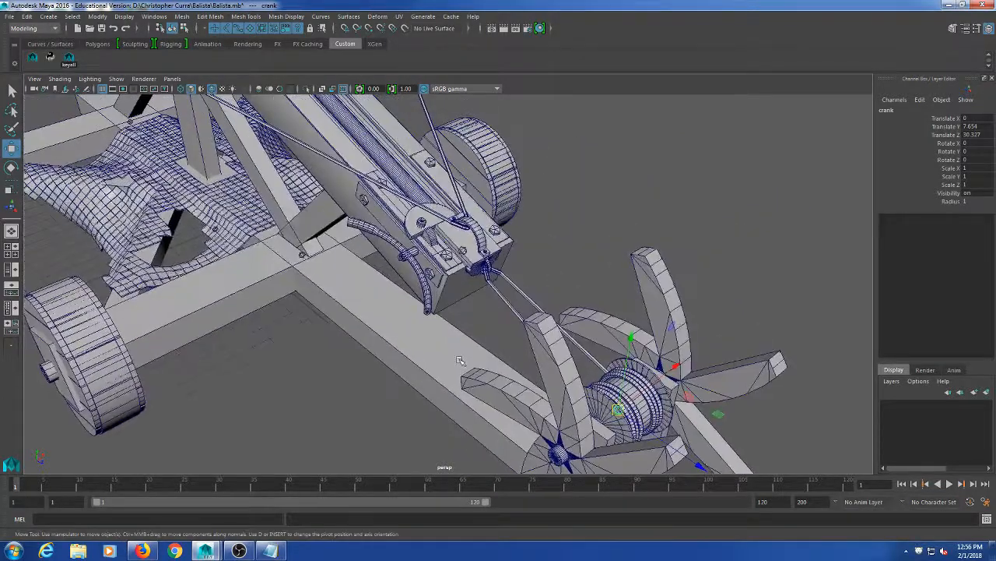
# - Compare the side handle's joint with the winch drum's joint by selecting each in turn
pyautogui.moveTo(395, 268); pyautogui.dragTo(393, 270)
pyautogui.scroll(1, 402, 282)
pyautogui.scroll(1, 410, 306)
pyautogui.scroll(-1, 464, 348)
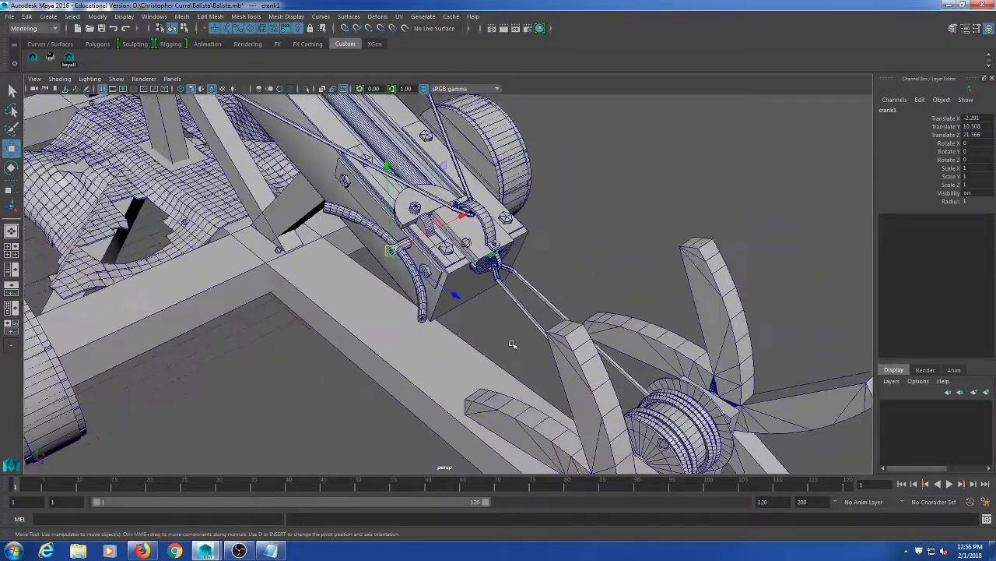
pyautogui.scroll(2, 406, 282)
pyautogui.keyDown('alt'); pyautogui.moveTo(511, 344); pyautogui.dragTo(458, 335, button='middle'); pyautogui.keyUp('alt')
pyautogui.click(476, 310)
pyautogui.scroll(-1, 507, 353)
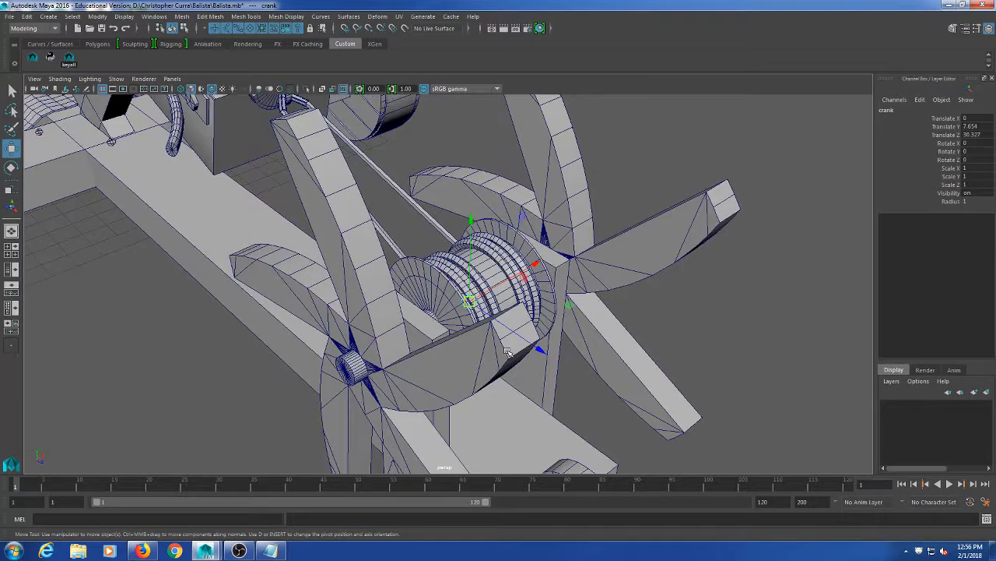
# - Rename the joint at the centre of the winch drum as pully
pyautogui.doubleClick(896, 113)
pyautogui.write('pully')
pyautogui.press('Return')
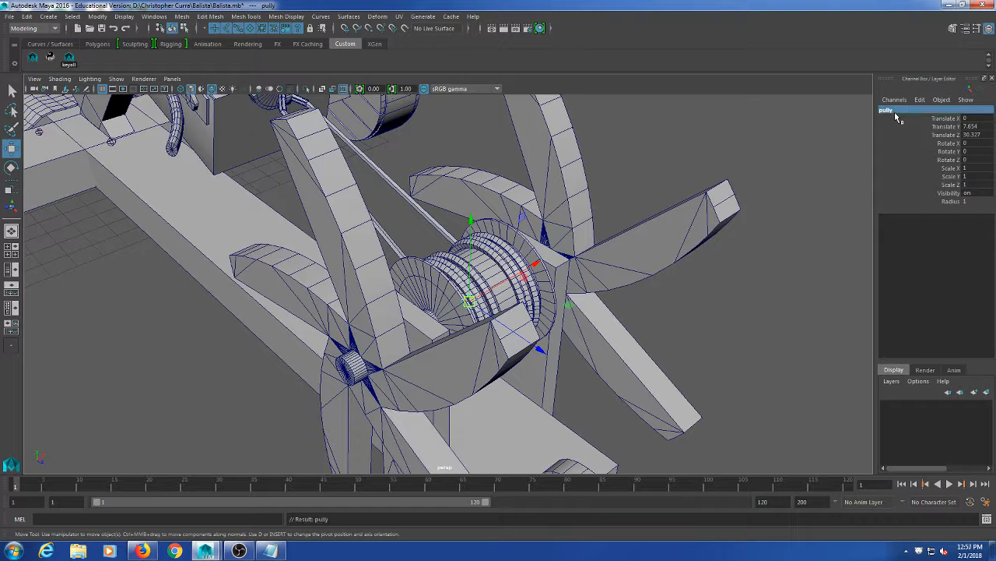
# - Switch to Firefox, search the web for "pullty", follow the suggested spelling "pulley", and return to Maya
pyautogui.click(142, 550)
pyautogui.click(241, 18)
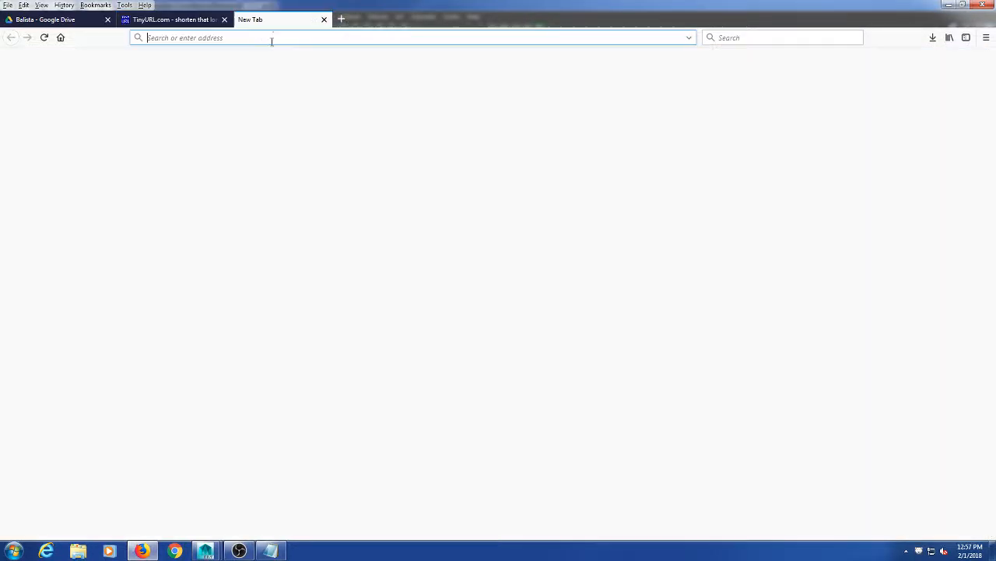
pyautogui.click(357, 76)
pyautogui.write('pu')
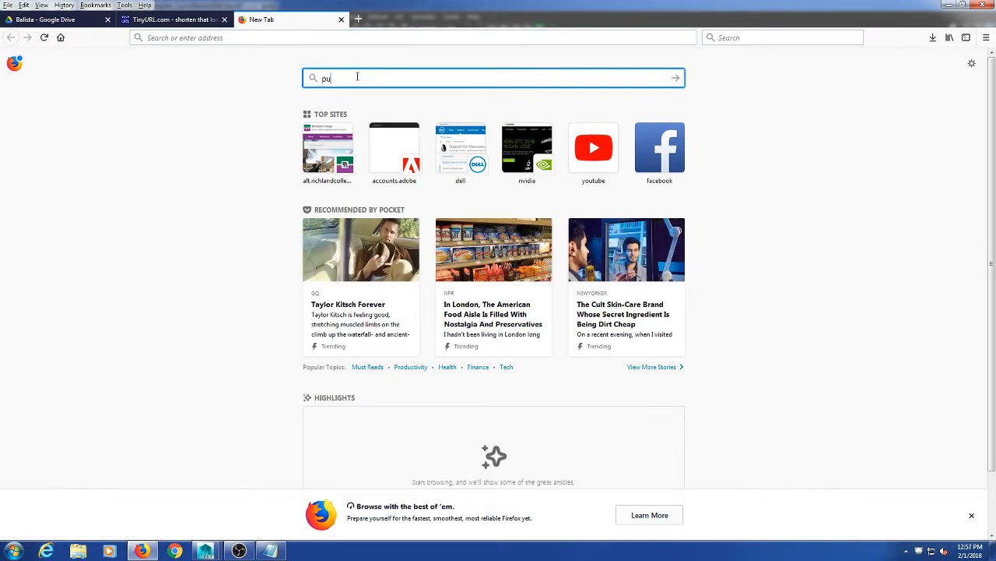
pyautogui.write('llty')
pyautogui.press('Return')
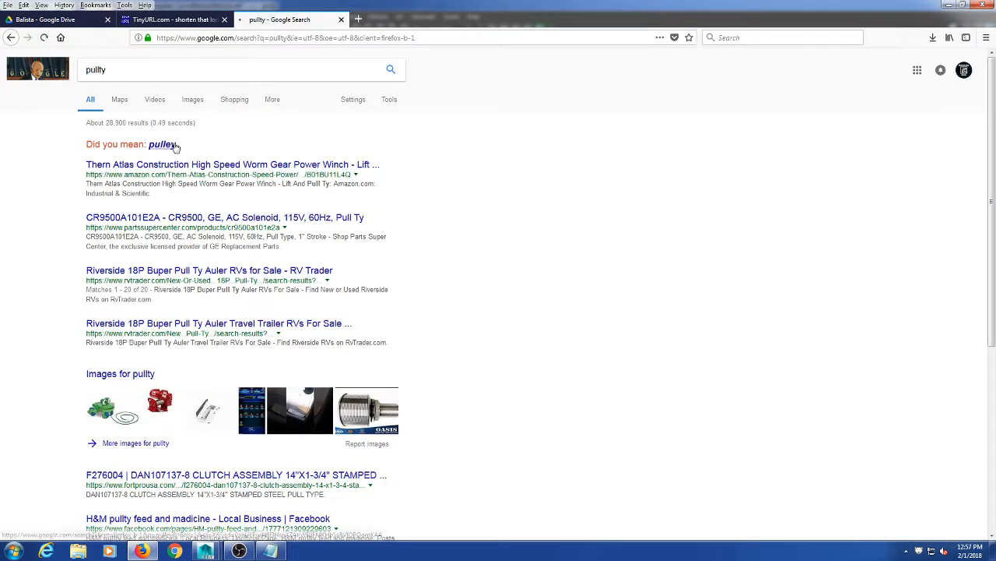
pyautogui.click(163, 145)
pyautogui.click(948, 5)
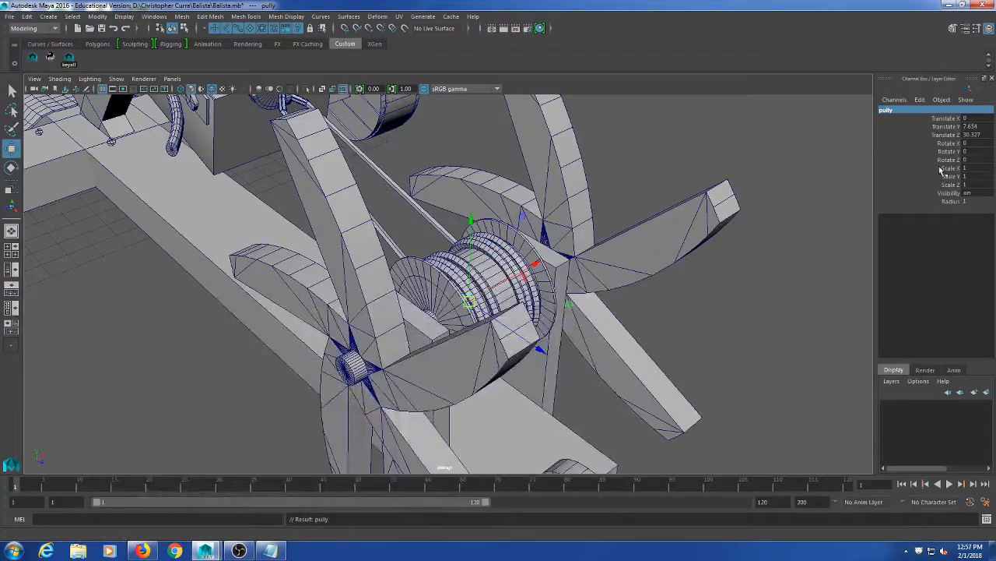
# - Correct the spelling of the winch drum joint's name to pulley
pyautogui.click(888, 111)
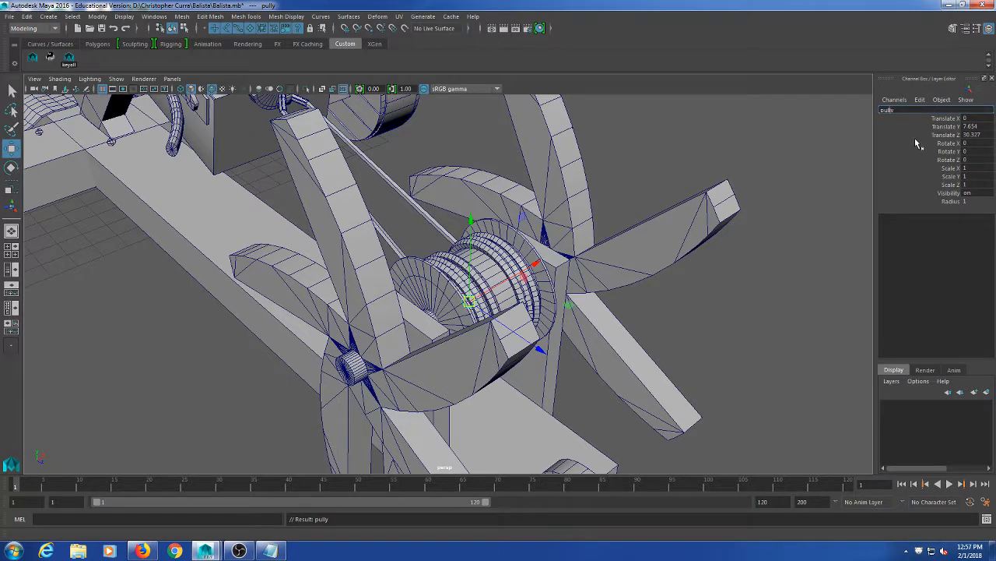
pyautogui.write('e')
pyautogui.press('Return')
# - Rename the side handle's joint on the firing mechanism as crank
pyautogui.scroll(-5, 723, 238)
pyautogui.click(694, 261)
pyautogui.moveTo(575, 241); pyautogui.dragTo(378, 321)
pyautogui.keyDown('alt'); pyautogui.moveTo(379, 321); pyautogui.dragTo(421, 355); pyautogui.keyUp('alt')
pyautogui.scroll(6, 413, 342)
pyautogui.keyDown('alt'); pyautogui.moveTo(323, 221); pyautogui.dragTo(400, 264, button='middle'); pyautogui.keyUp('alt')
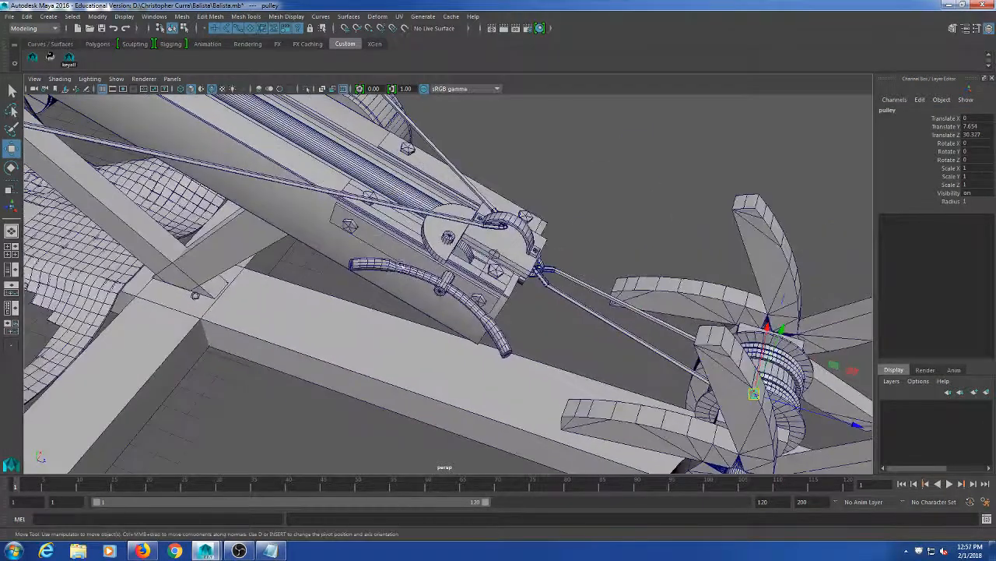
pyautogui.click(428, 311)
pyautogui.click(928, 109)
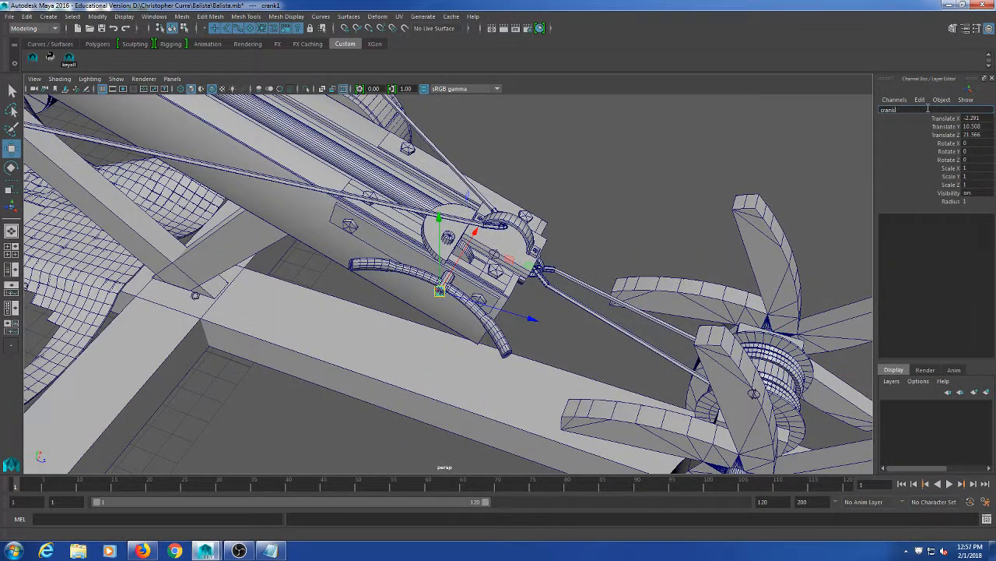
pyautogui.press('Return')
# - Clear the selection and examine the whole ballista from the side, then the pivot plate and bow from close up
pyautogui.click(752, 147)
pyautogui.scroll(-5, 740, 152)
pyautogui.keyDown('alt'); pyautogui.moveTo(570, 157); pyautogui.dragTo(662, 204, button='middle'); pyautogui.keyUp('alt')
pyautogui.keyDown('alt'); pyautogui.moveTo(661, 204); pyautogui.dragTo(532, 289); pyautogui.keyUp('alt')
pyautogui.keyDown('alt'); pyautogui.moveTo(537, 244); pyautogui.dragTo(574, 264); pyautogui.keyUp('alt')
pyautogui.scroll(-3, 575, 265)
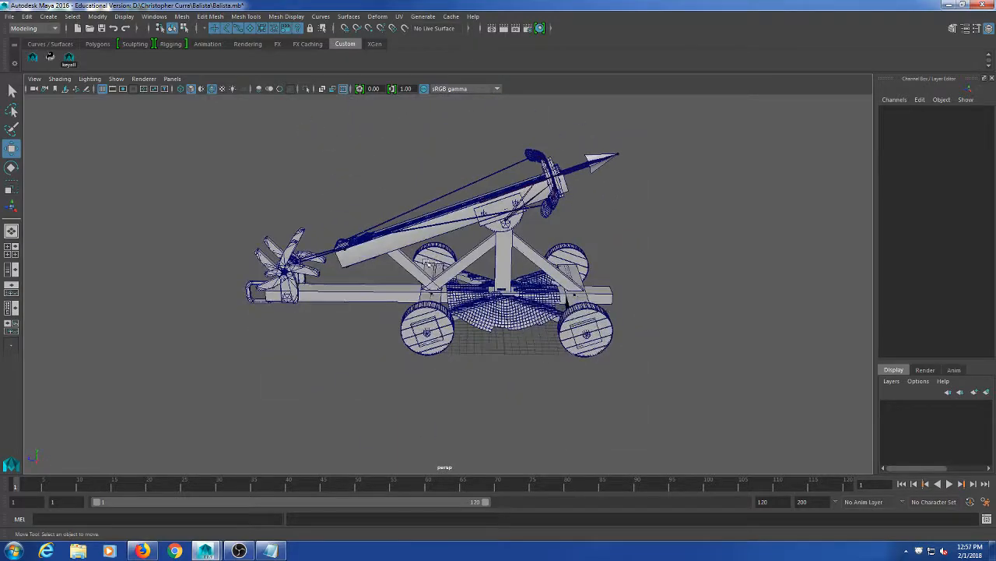
pyautogui.scroll(5, 425, 267)
pyautogui.keyDown('alt'); pyautogui.moveTo(345, 272); pyautogui.dragTo(662, 311); pyautogui.keyUp('alt')
pyautogui.scroll(-3, 663, 312)
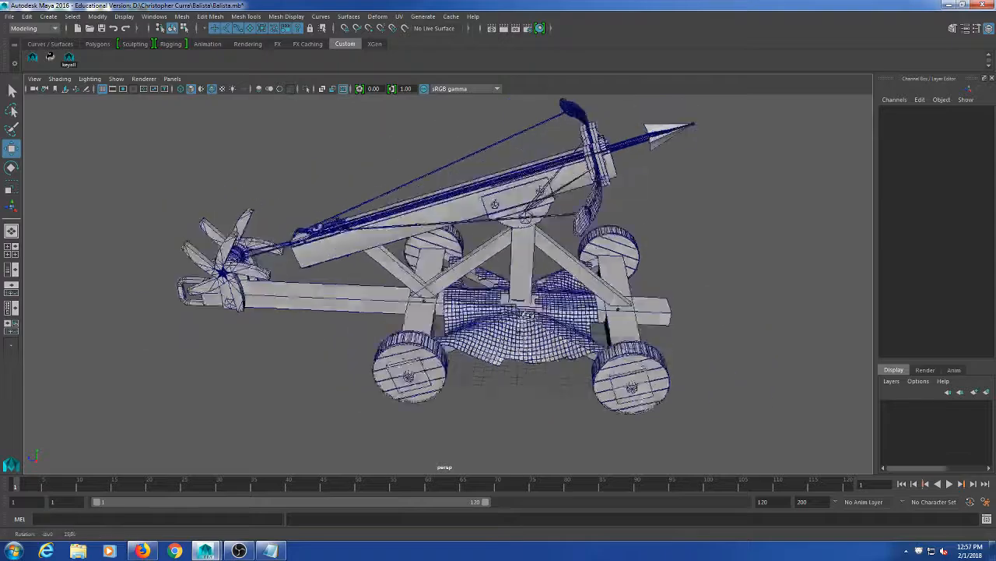
pyautogui.keyDown('alt'); pyautogui.moveTo(562, 304); pyautogui.dragTo(497, 389, button='middle'); pyautogui.keyUp('alt')
pyautogui.scroll(4, 497, 390)
pyautogui.keyDown('alt'); pyautogui.moveTo(498, 390); pyautogui.dragTo(535, 325); pyautogui.keyUp('alt')
pyautogui.keyDown('alt'); pyautogui.moveTo(534, 325); pyautogui.dragTo(473, 343, button='middle'); pyautogui.keyUp('alt')
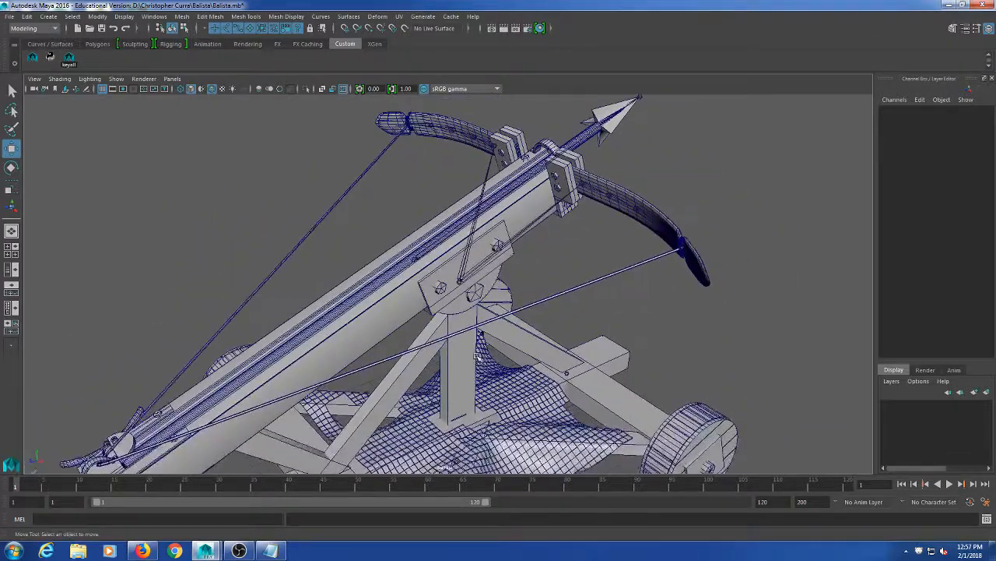
pyautogui.scroll(4, 472, 343)
pyautogui.keyDown('alt'); pyautogui.moveTo(473, 342); pyautogui.dragTo(450, 323); pyautogui.keyUp('alt')
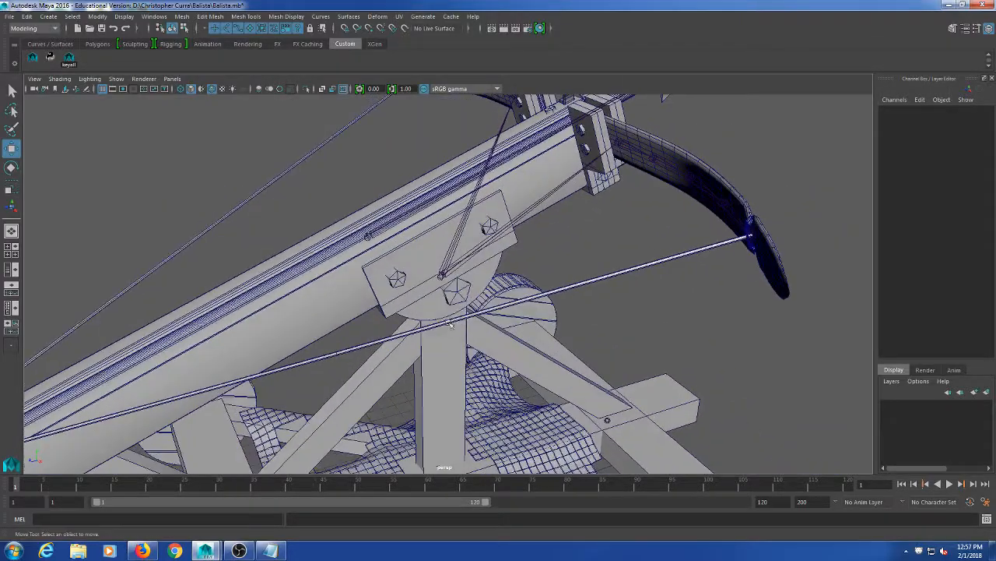
# - Select the centerbolt joint and the arrow joint in turn and check which joints belong to each chain
pyautogui.click(476, 256)
pyautogui.scroll(-4, 468, 288)
pyautogui.moveTo(447, 364)
pyautogui.keyDown('alt'); pyautogui.mouseDown()
pyautogui.moveTo(372, 334)
pyautogui.moveTo(447, 369)
pyautogui.mouseUp(); pyautogui.keyUp('alt')
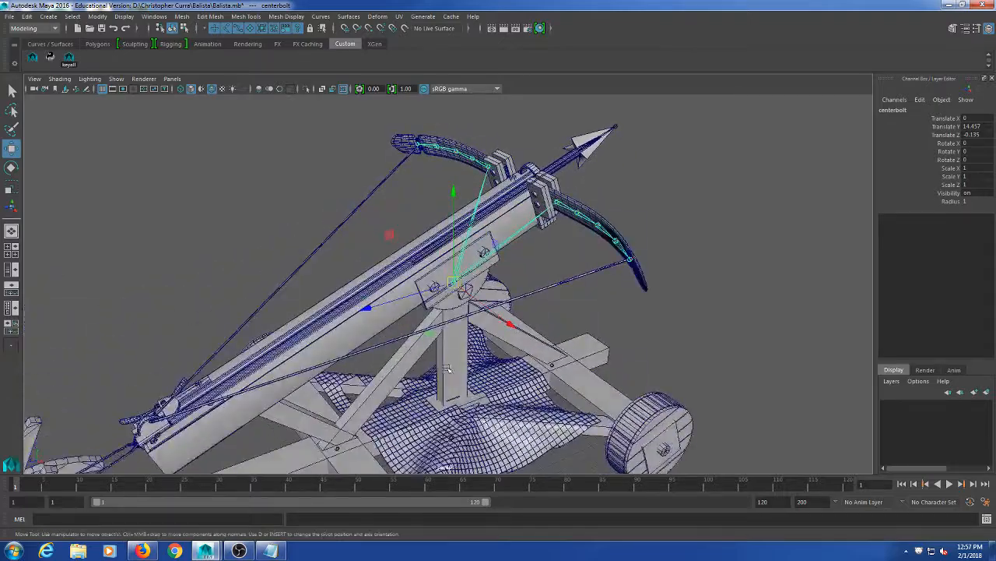
pyautogui.scroll(3, 447, 369)
pyautogui.keyDown('alt'); pyautogui.moveTo(632, 278); pyautogui.dragTo(549, 325, button='middle'); pyautogui.keyUp('alt')
pyautogui.click(304, 321)
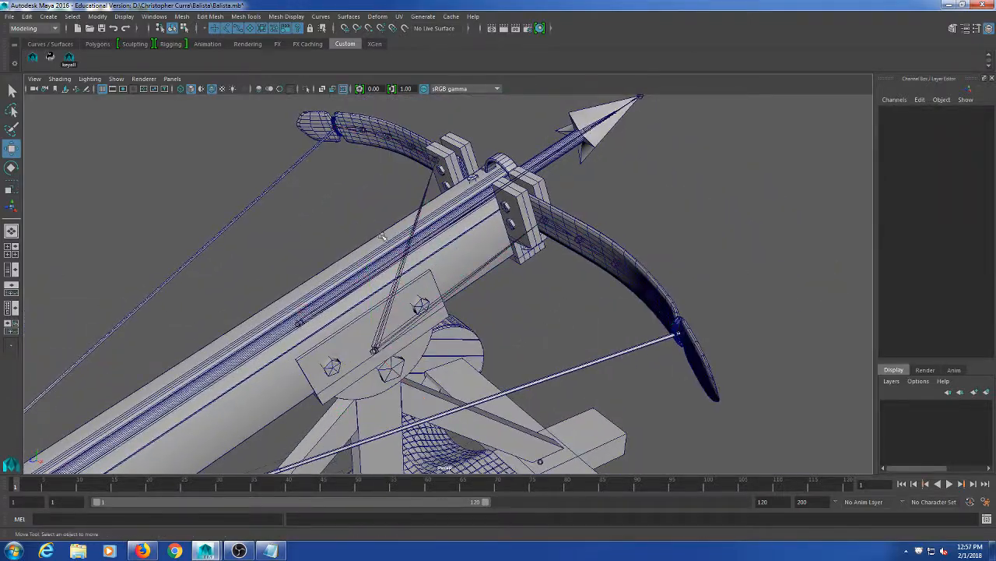
pyautogui.click(301, 322)
pyautogui.keyDown('alt'); pyautogui.moveTo(385, 361); pyautogui.dragTo(415, 302, button='middle'); pyautogui.keyUp('alt')
pyautogui.keyDown('alt'); pyautogui.moveTo(416, 302); pyautogui.dragTo(458, 312); pyautogui.keyUp('alt')
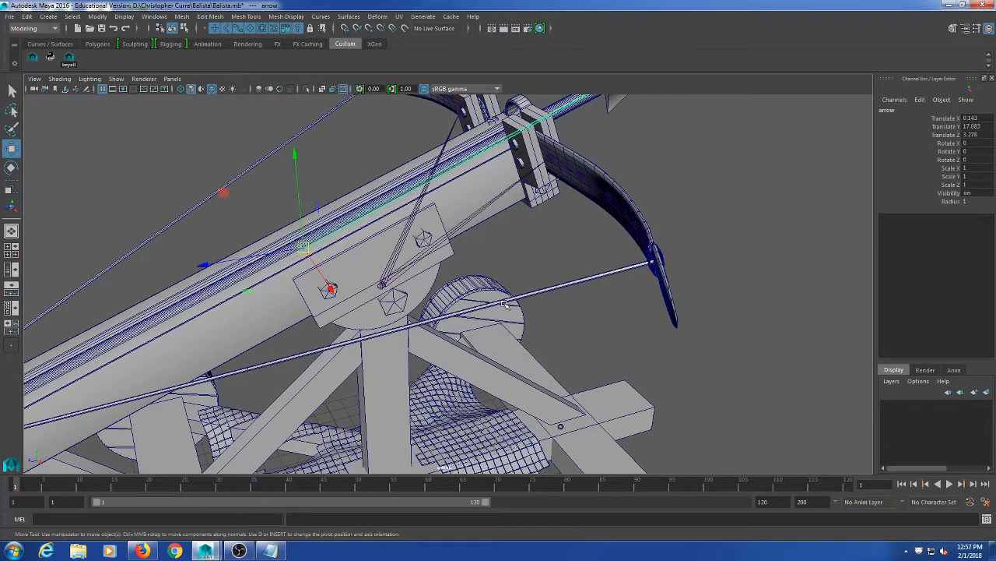
# - Select the centerbolt joint again, examine its chains into both bow arms, and clear the selection
pyautogui.keyDown('alt'); pyautogui.moveTo(363, 269); pyautogui.dragTo(556, 277); pyautogui.keyUp('alt')
pyautogui.click(556, 276)
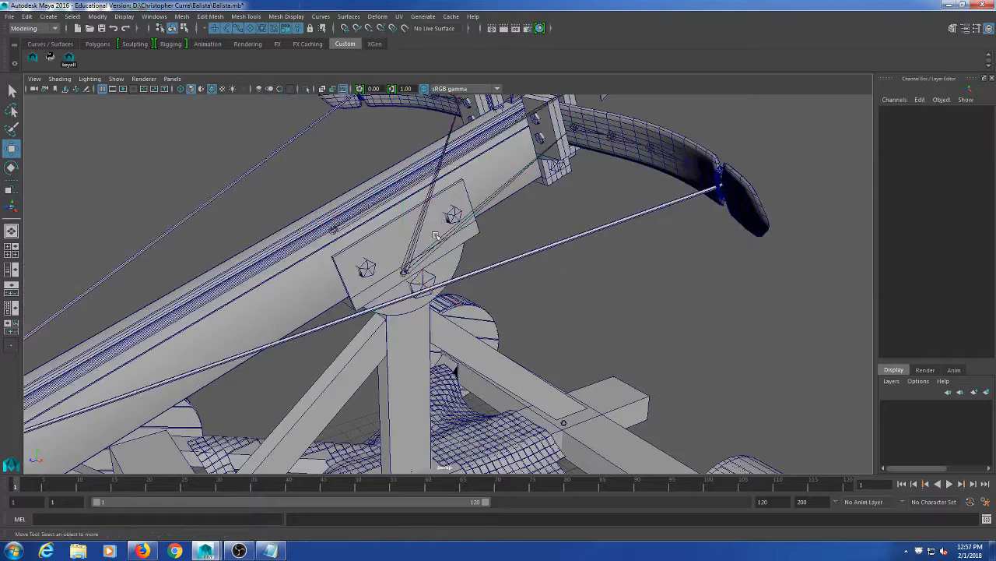
pyautogui.click(396, 281)
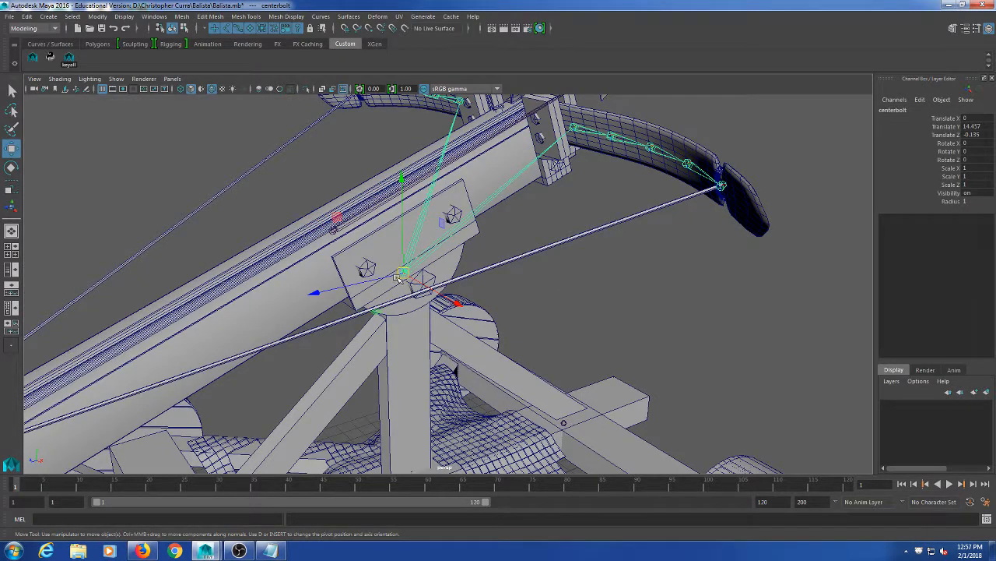
pyautogui.keyDown('alt'); pyautogui.moveTo(398, 277); pyautogui.dragTo(547, 286); pyautogui.keyUp('alt')
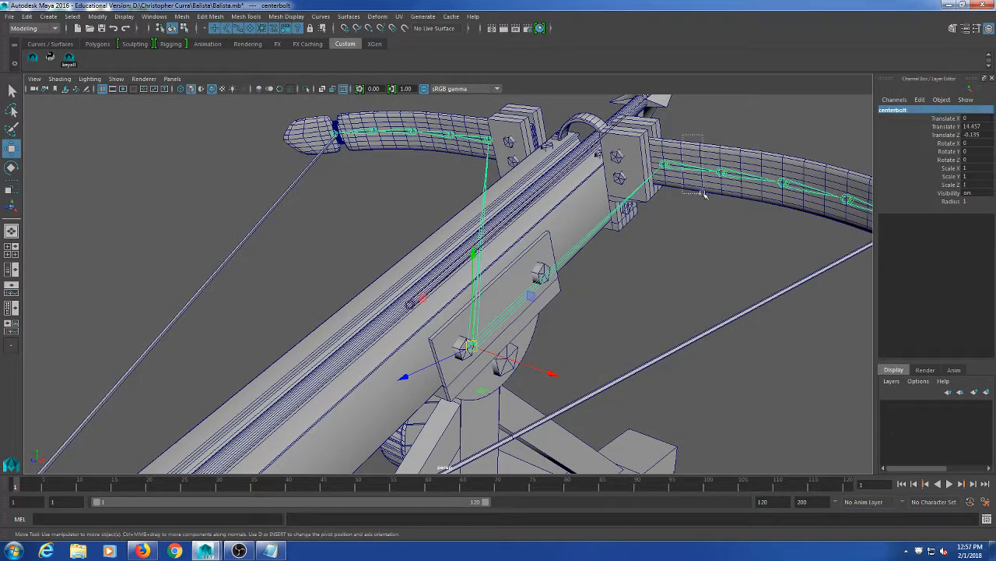
pyautogui.moveTo(704, 195); pyautogui.dragTo(705, 209)
pyautogui.moveTo(593, 342); pyautogui.dragTo(398, 385)
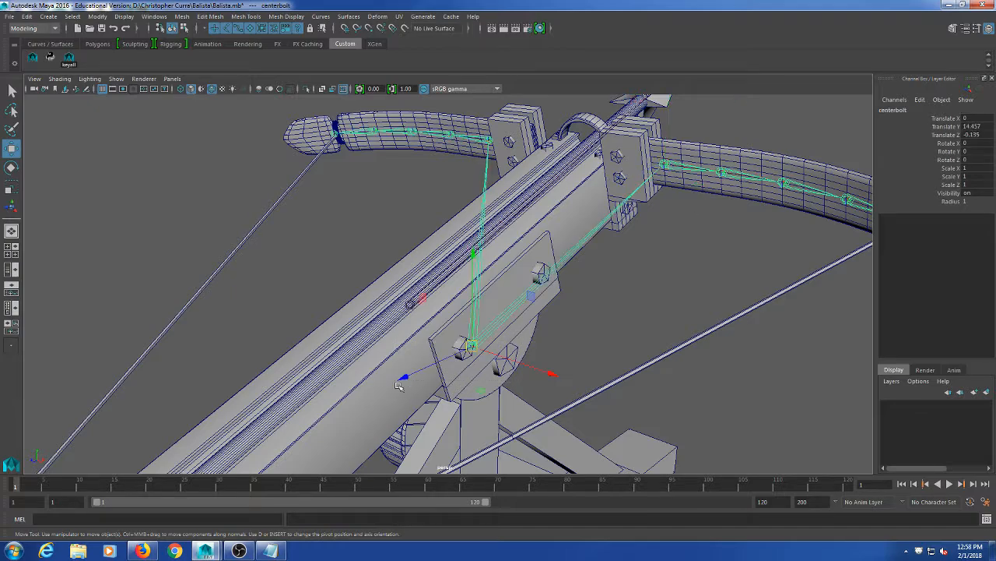
pyautogui.click(669, 271)
pyautogui.scroll(-1, 669, 271)
pyautogui.scroll(1, 655, 280)
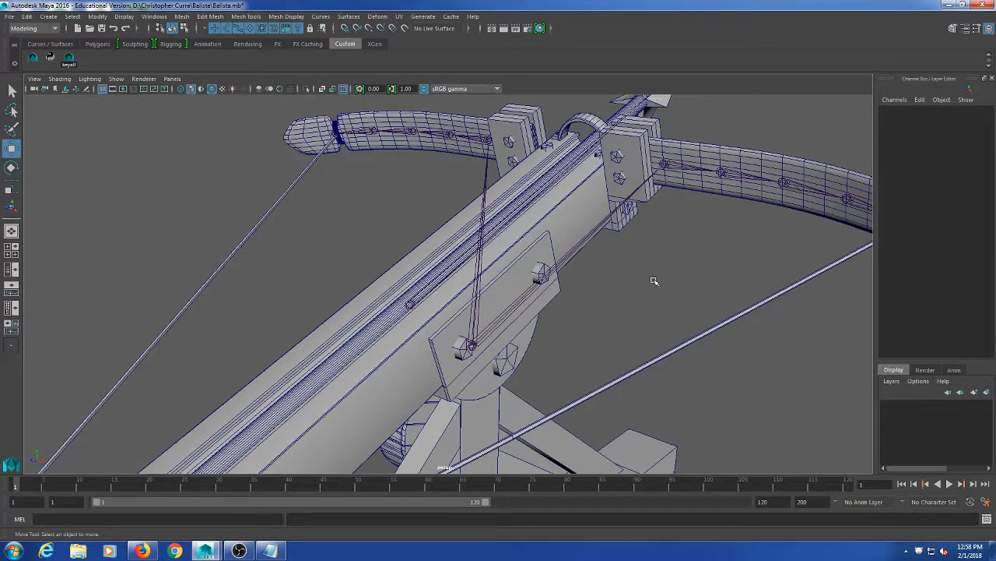
pyautogui.keyDown('alt'); pyautogui.moveTo(654, 281); pyautogui.dragTo(556, 322); pyautogui.keyUp('alt')
pyautogui.moveTo(421, 304); pyautogui.dragTo(431, 365)
pyautogui.click(657, 300)
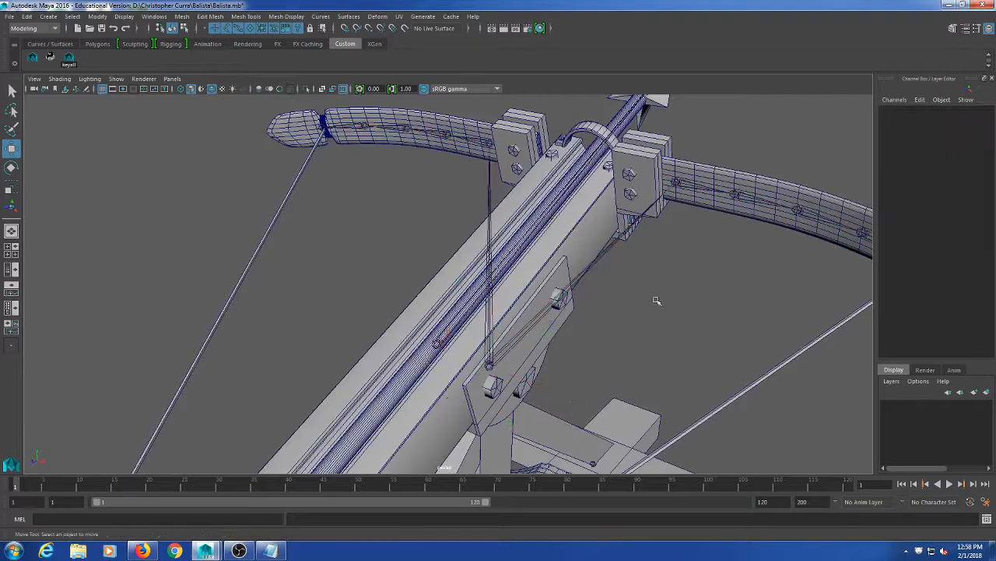
# - Try parenting the arrow joint on the barrel to the centerbolt joint
pyautogui.scroll(3, 628, 312)
pyautogui.keyDown('alt'); pyautogui.moveTo(628, 312); pyautogui.dragTo(606, 272, button='middle'); pyautogui.keyUp('alt')
pyautogui.keyDown('alt'); pyautogui.moveTo(606, 273); pyautogui.dragTo(532, 288); pyautogui.keyUp('alt')
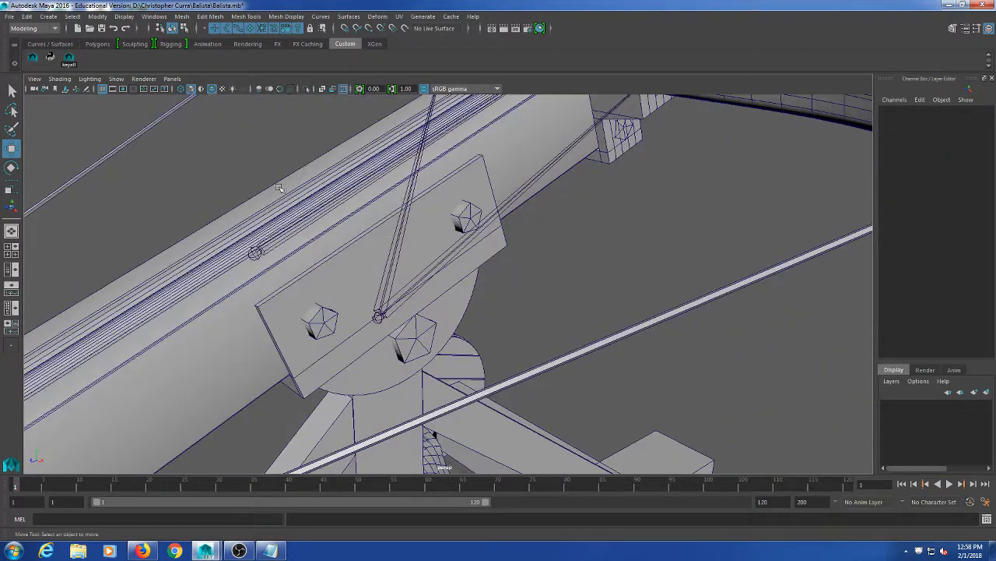
pyautogui.moveTo(281, 188); pyautogui.dragTo(209, 321)
pyautogui.scroll(-3, 452, 295)
pyautogui.scroll(2, 460, 303)
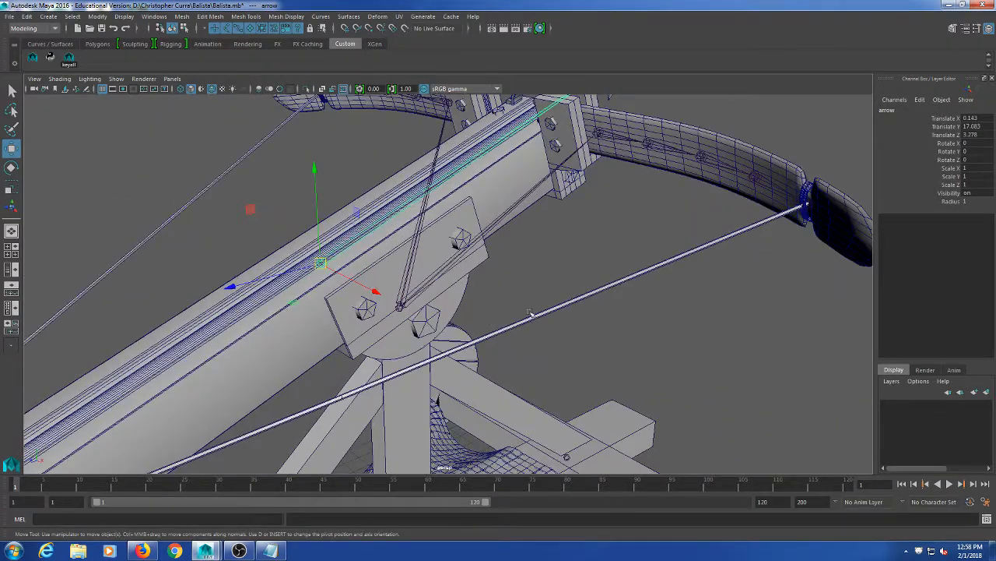
pyautogui.moveTo(394, 283); pyautogui.dragTo(394, 282)
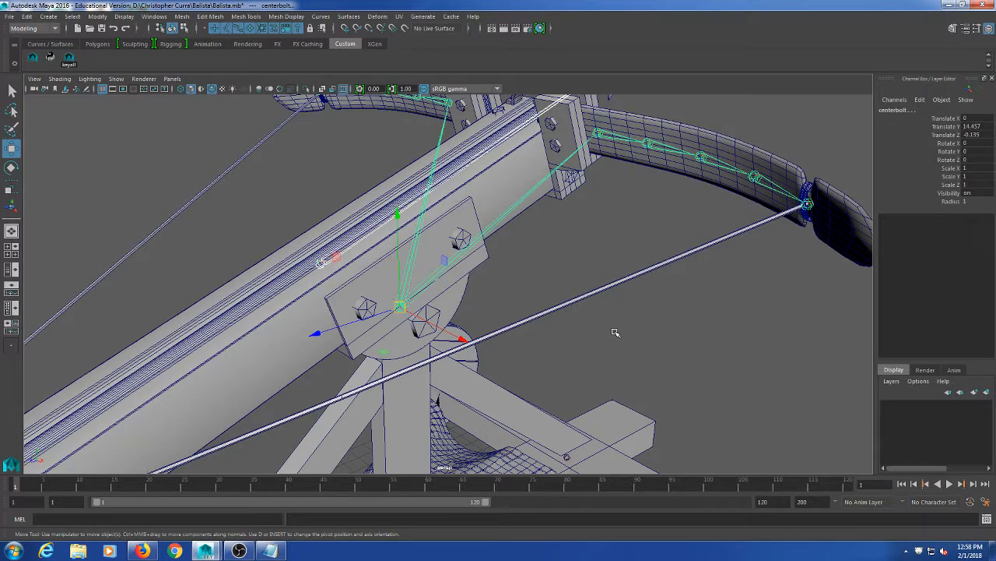
pyautogui.press('Up')
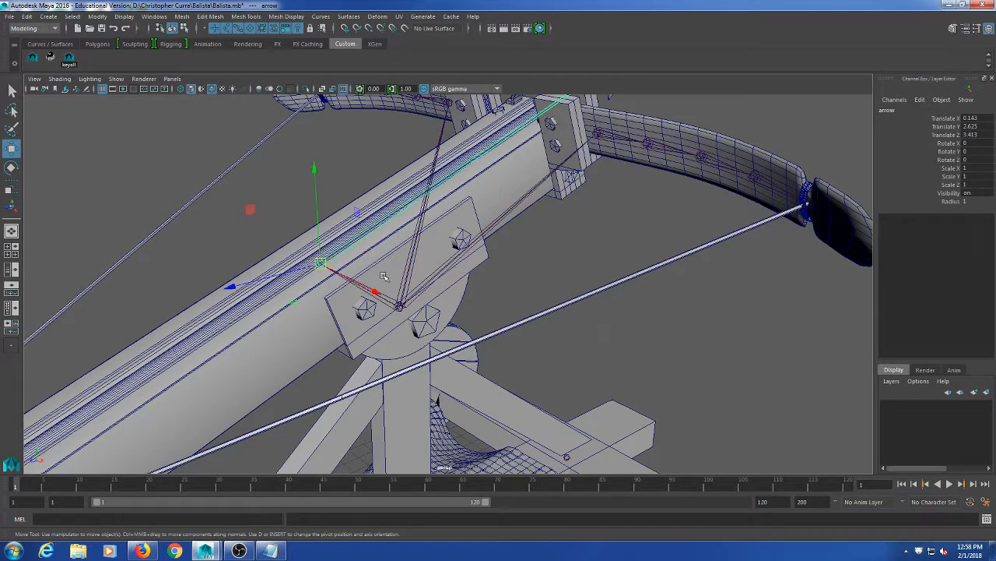
# - Check the hierarchy under the centerbolt joint, then undo the parenting of the arrow joint
pyautogui.press('Down')
pyautogui.keyDown('alt'); pyautogui.moveTo(592, 289); pyautogui.dragTo(519, 302); pyautogui.keyUp('alt')
pyautogui.keyDown('alt'); pyautogui.moveTo(229, 331); pyautogui.dragTo(481, 311, button='middle'); pyautogui.keyUp('alt')
pyautogui.keyDown('alt'); pyautogui.moveTo(558, 253); pyautogui.dragTo(531, 261, button='middle'); pyautogui.keyUp('alt')
pyautogui.scroll(5, 391, 315)
pyautogui.keyDown('alt'); pyautogui.moveTo(530, 261); pyautogui.dragTo(580, 278); pyautogui.keyUp('alt')
pyautogui.keyDown('alt'); pyautogui.moveTo(599, 282); pyautogui.dragTo(347, 366, button='middle'); pyautogui.keyUp('alt')
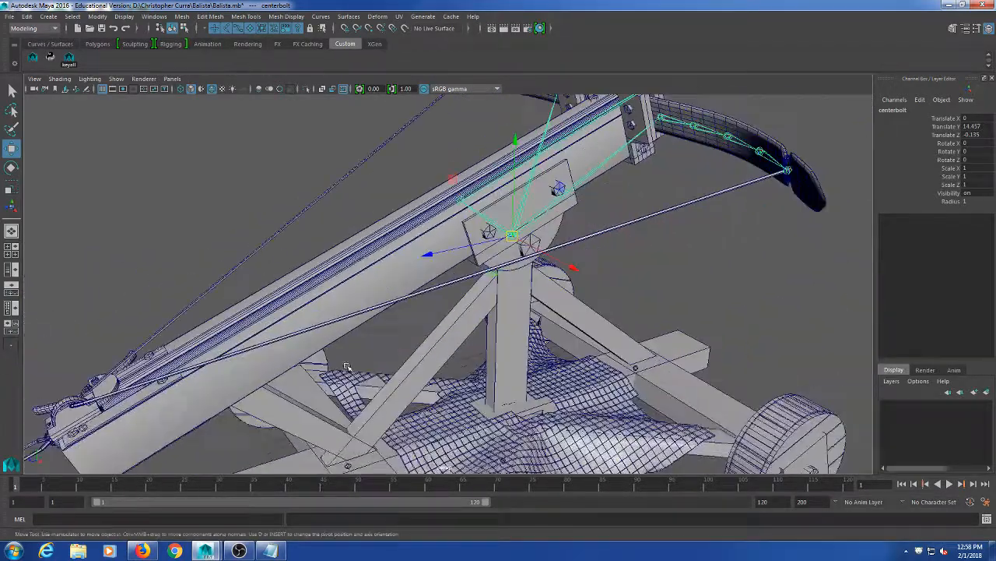
pyautogui.keyDown('alt'); pyautogui.moveTo(401, 348); pyautogui.dragTo(378, 345, button='middle'); pyautogui.keyUp('alt')
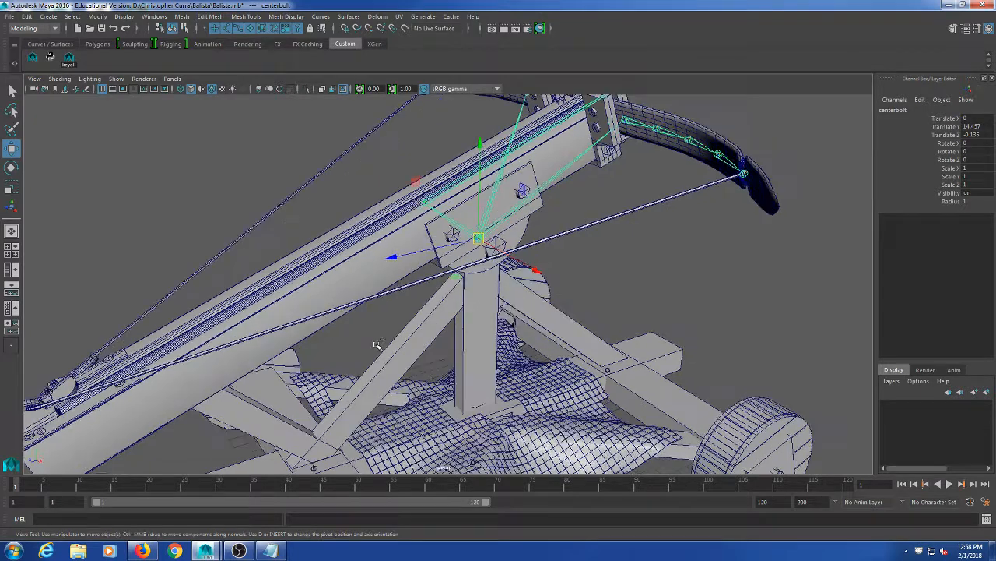
pyautogui.hotkey('ctrl', 'z')
pyautogui.hotkey('ctrl', 'z')
# - Select the arrow joint, add the centerbolt joint to the selection, and parent the arrow to the centerbolt
pyautogui.click(556, 268)
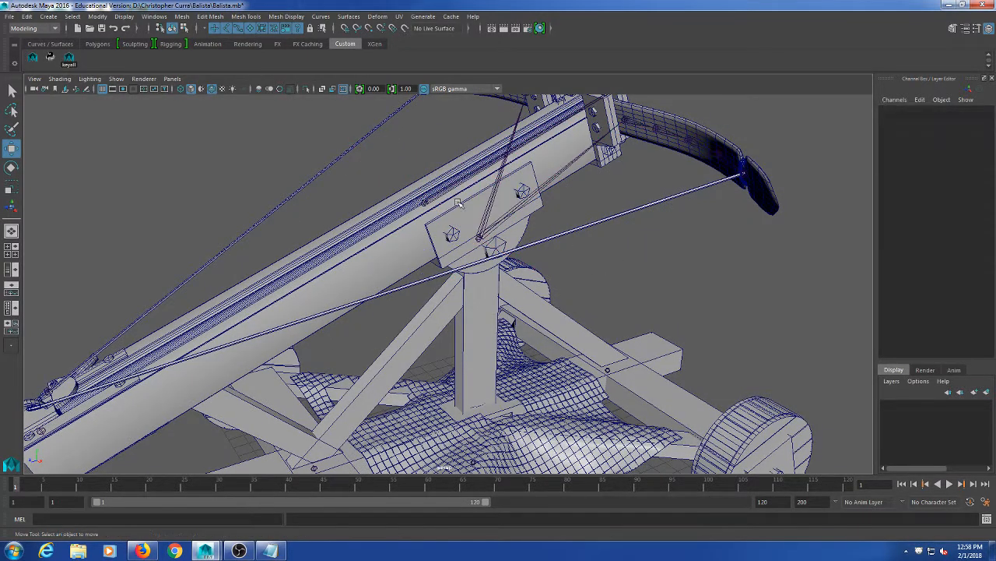
pyautogui.moveTo(409, 228); pyautogui.dragTo(399, 230)
pyautogui.keyDown('alt'); pyautogui.moveTo(531, 273); pyautogui.dragTo(498, 320, button='middle'); pyautogui.keyUp('alt')
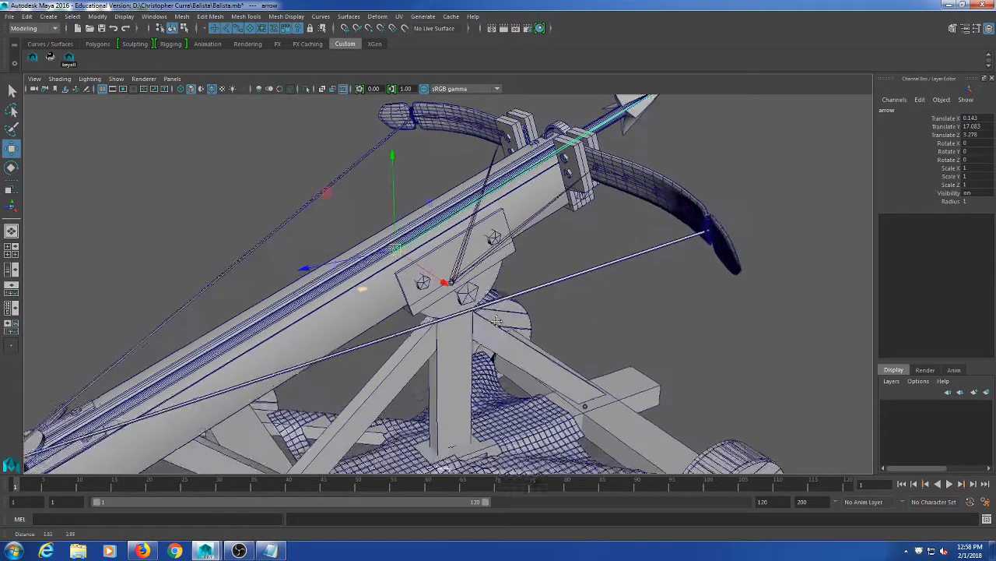
pyautogui.scroll(4, 498, 320)
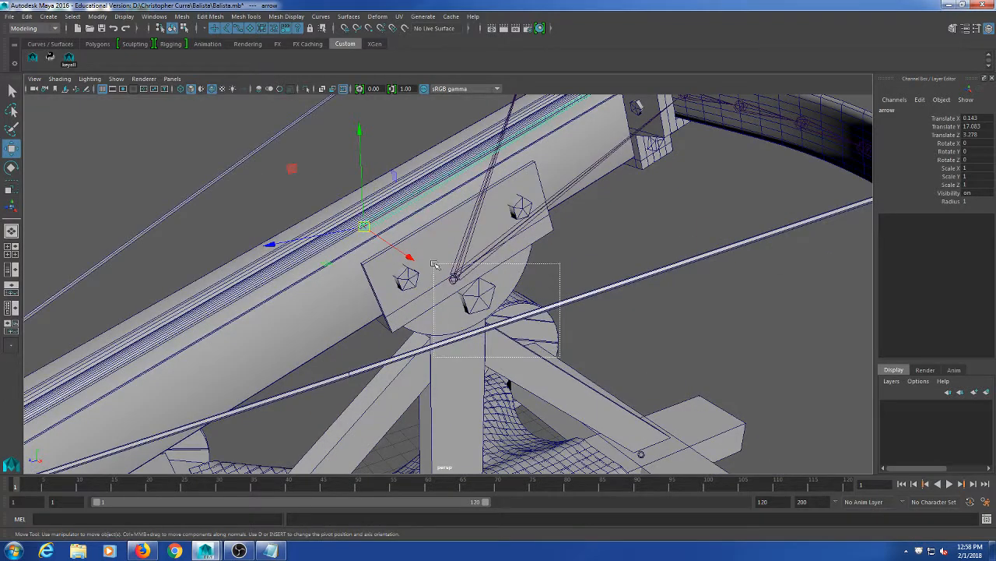
pyautogui.moveTo(431, 243); pyautogui.dragTo(432, 242)
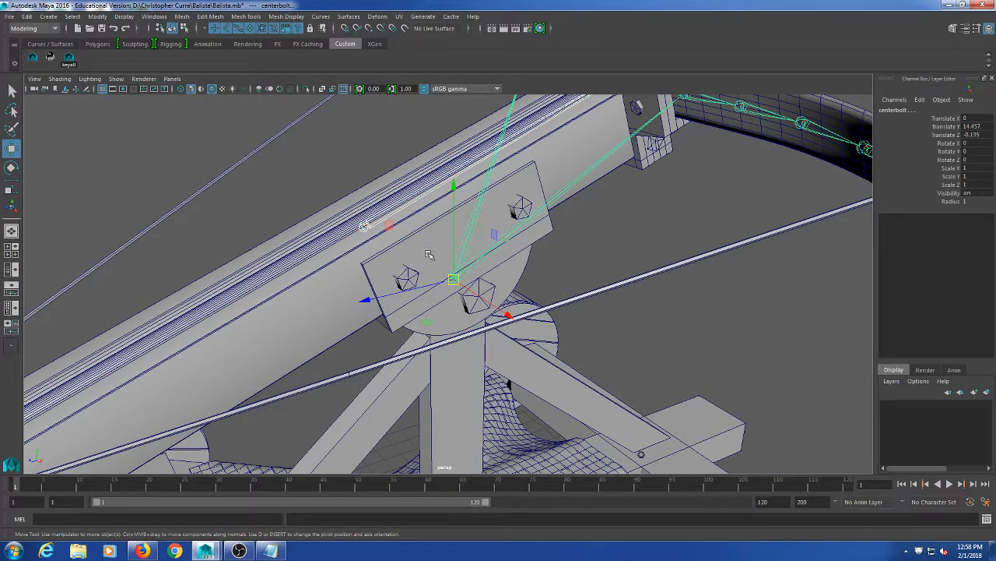
pyautogui.press('Up')
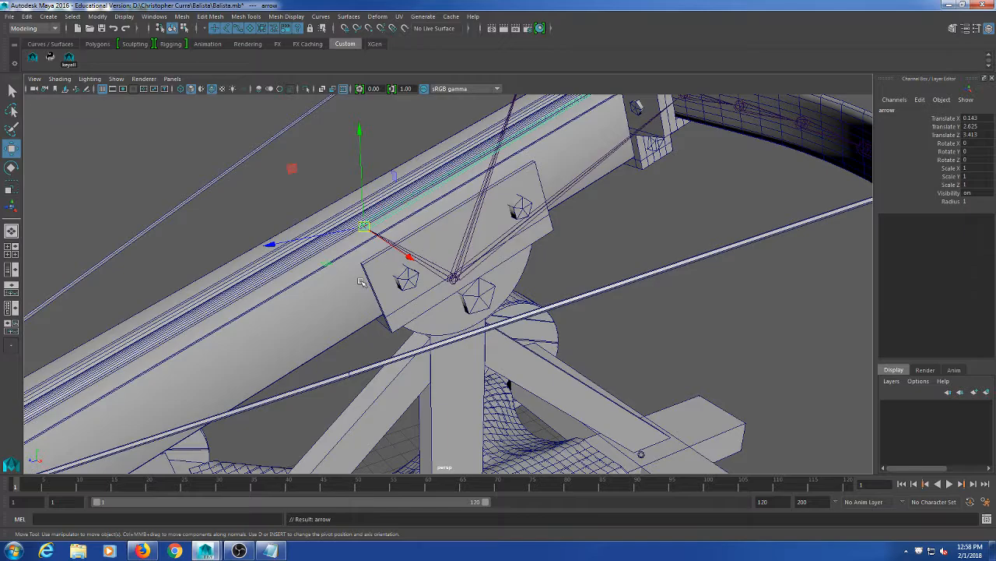
pyautogui.scroll(-5, 362, 282)
pyautogui.keyDown('alt'); pyautogui.moveTo(506, 443); pyautogui.dragTo(517, 356, button='middle'); pyautogui.keyUp('alt')
pyautogui.moveTo(517, 356)
pyautogui.keyDown('alt'); pyautogui.mouseDown()
pyautogui.moveTo(529, 374)
pyautogui.moveTo(508, 373)
pyautogui.mouseUp(); pyautogui.keyUp('alt')
pyautogui.keyDown('alt'); pyautogui.moveTo(507, 374); pyautogui.dragTo(475, 330, button='middle'); pyautogui.keyUp('alt')
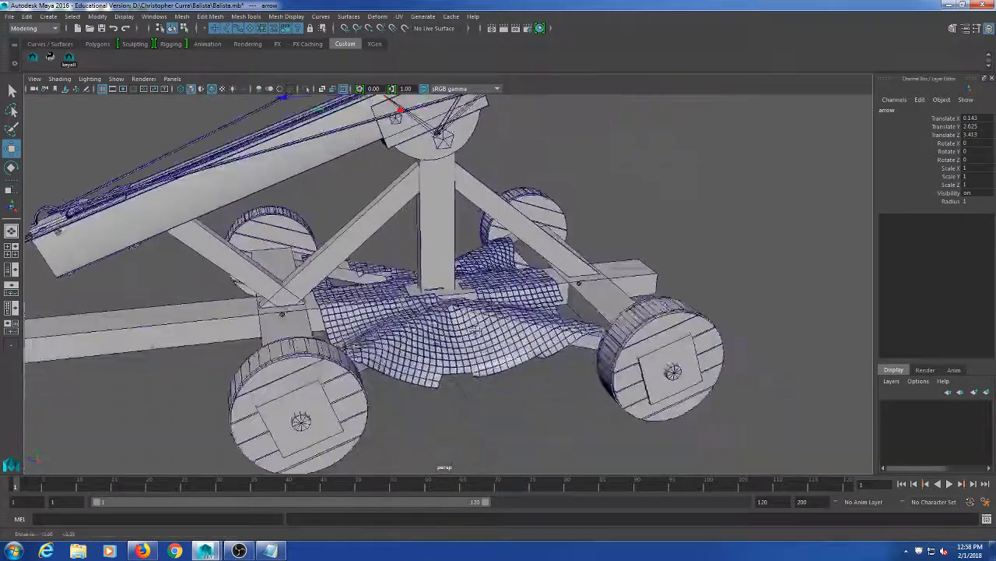
pyautogui.keyDown('alt'); pyautogui.moveTo(475, 330); pyautogui.dragTo(374, 285); pyautogui.keyUp('alt')
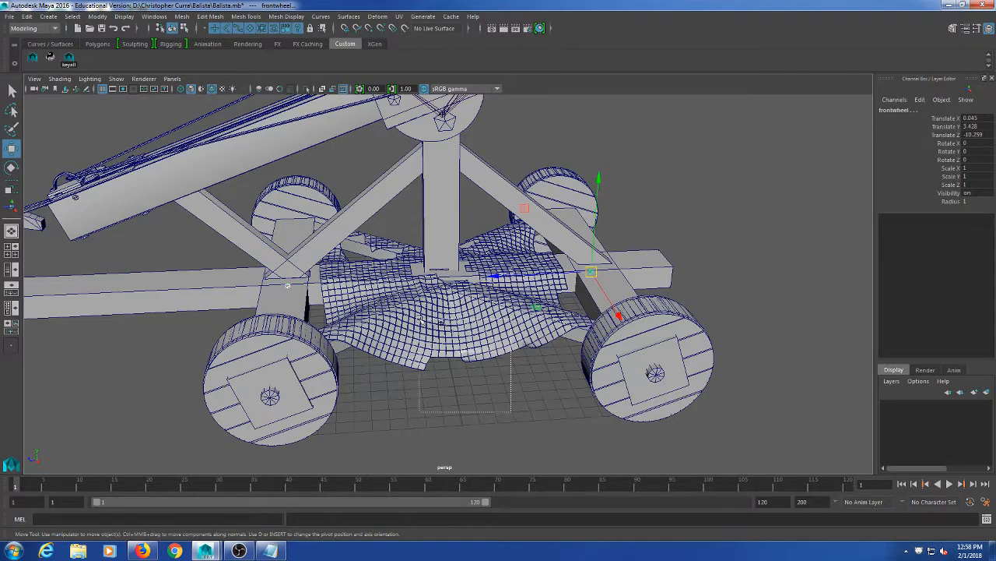
pyautogui.moveTo(420, 320); pyautogui.dragTo(393, 292)
pyautogui.moveTo(548, 393)
pyautogui.keyDown('alt'); pyautogui.mouseDown()
pyautogui.moveTo(516, 376)
pyautogui.moveTo(581, 402)
pyautogui.moveTo(552, 408)
pyautogui.mouseUp(); pyautogui.keyUp('alt')
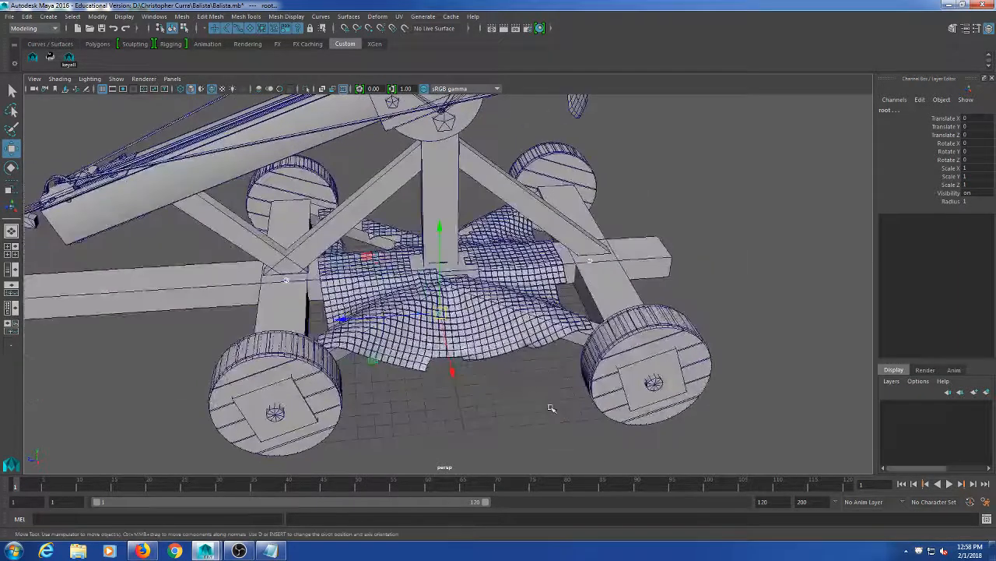
pyautogui.click(520, 251)
pyautogui.keyDown('alt'); pyautogui.moveTo(424, 321); pyautogui.dragTo(388, 308); pyautogui.keyUp('alt')
pyautogui.keyDown('alt'); pyautogui.moveTo(440, 144); pyautogui.dragTo(455, 154); pyautogui.keyUp('alt')
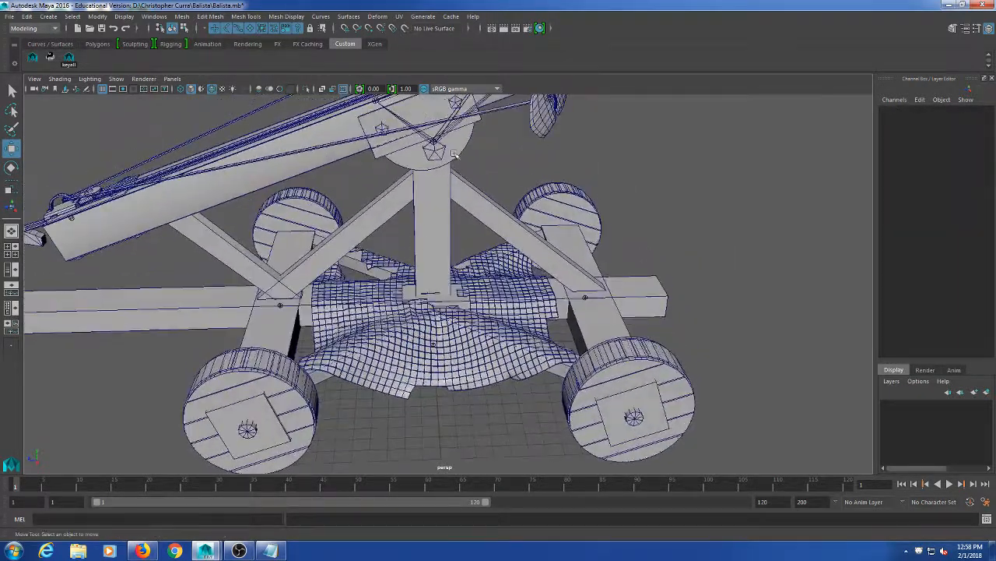
# - Select the centerbolt, backwheel and frontwheel joints, add the root joint last, and parent them to the root
pyautogui.click(435, 144)
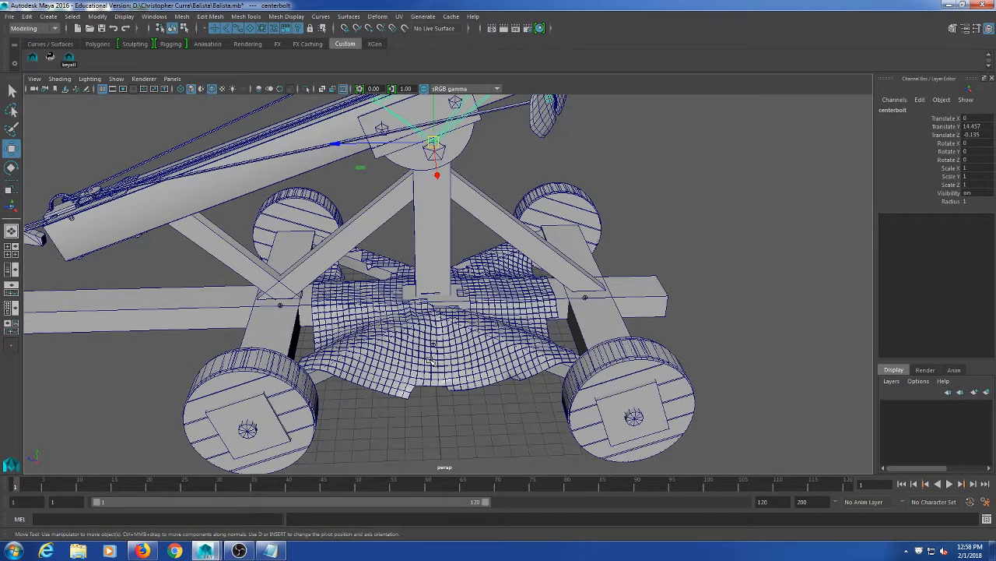
pyautogui.click(600, 378)
pyautogui.click(433, 142)
pyautogui.click(280, 304)
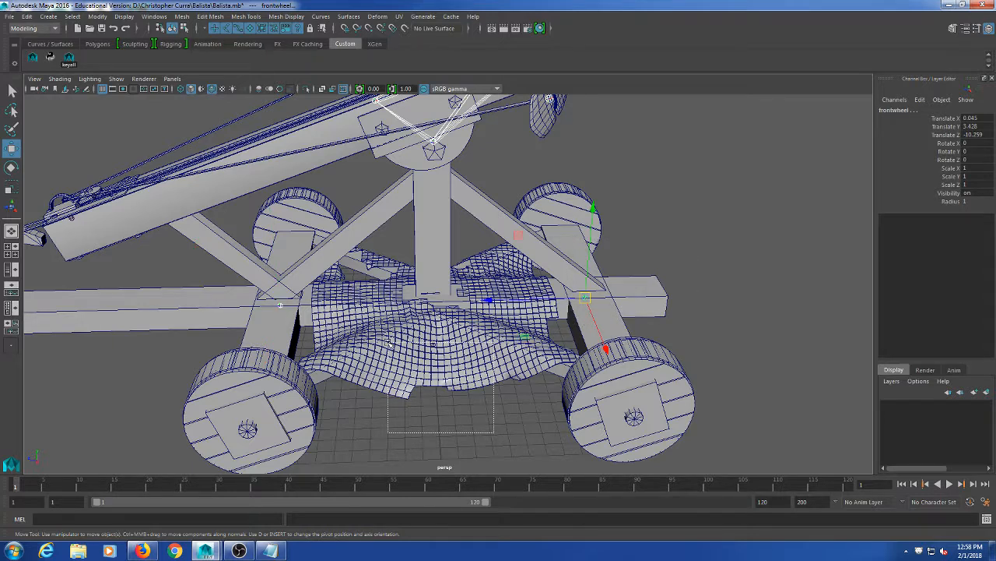
pyautogui.press('p')
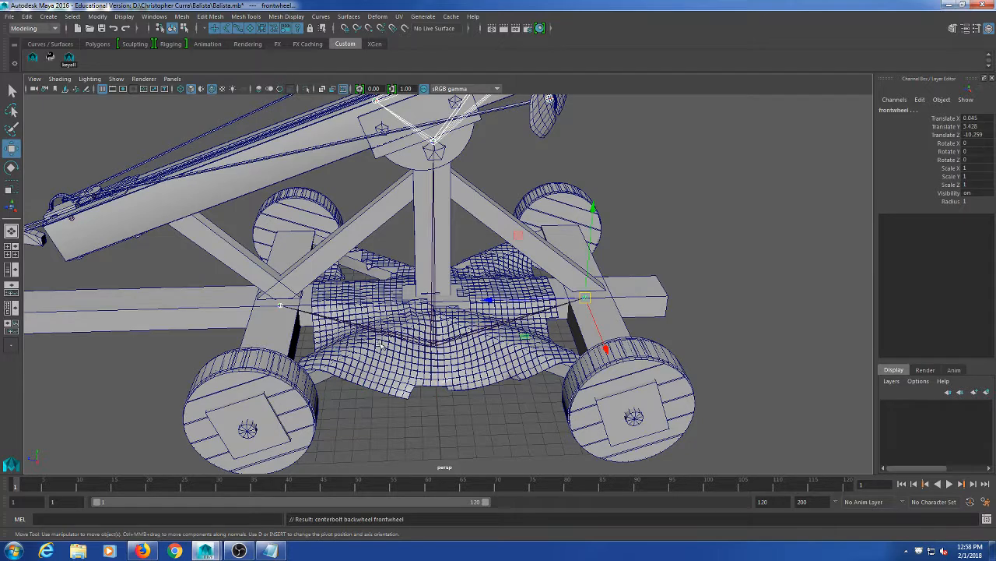
# - Select the root joint and examine its branches to the wheel joints, the centerbolt, the arrow and both bow arms
pyautogui.scroll(-5, 362, 317)
pyautogui.keyDown('alt'); pyautogui.moveTo(355, 371); pyautogui.dragTo(393, 342); pyautogui.keyUp('alt')
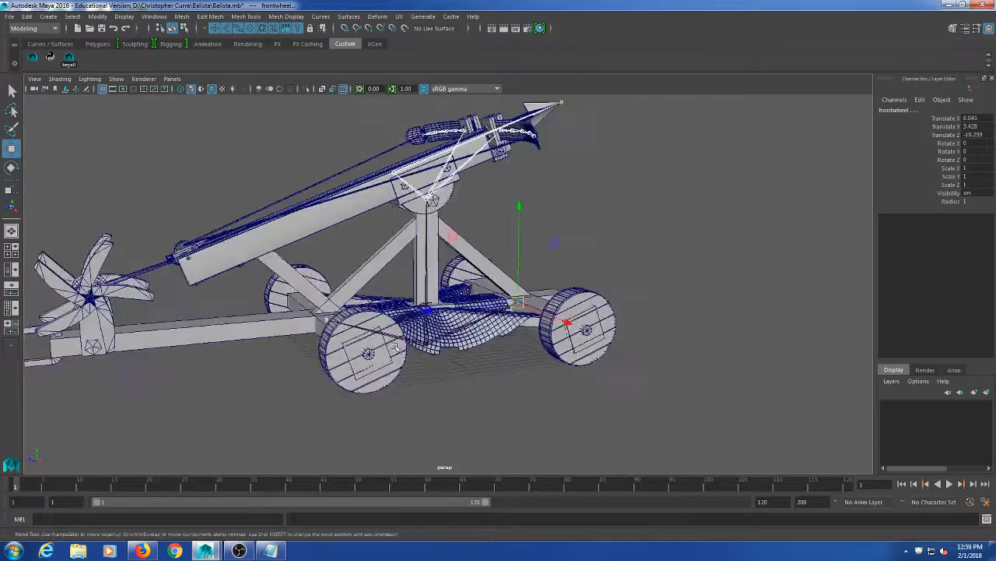
pyautogui.click(405, 355)
pyautogui.moveTo(465, 309); pyautogui.dragTo(374, 418)
pyautogui.scroll(5, 377, 417)
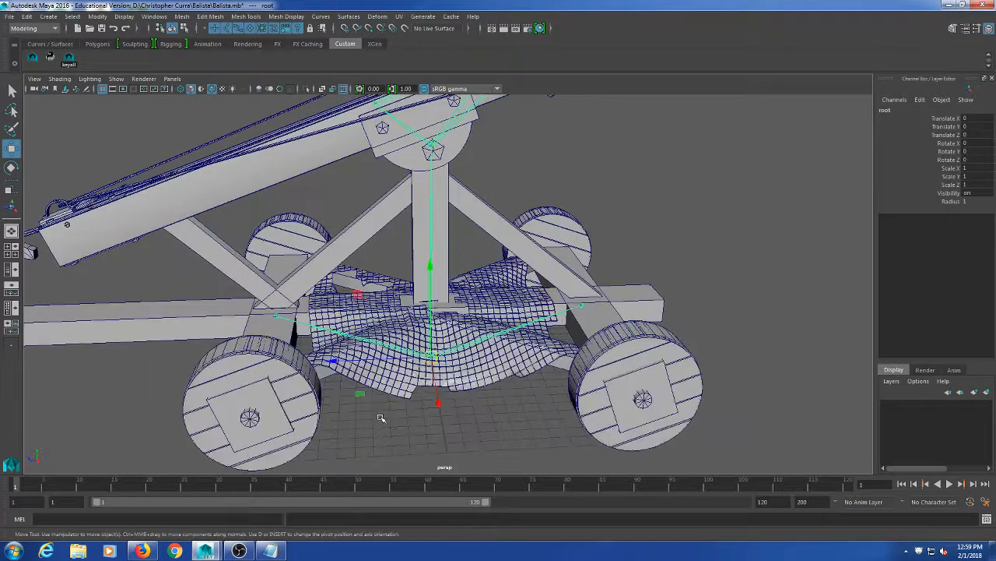
pyautogui.keyDown('alt'); pyautogui.moveTo(381, 416); pyautogui.dragTo(361, 421, button='middle'); pyautogui.keyUp('alt')
pyautogui.scroll(-4, 347, 431)
pyautogui.keyDown('alt'); pyautogui.moveTo(261, 428); pyautogui.dragTo(376, 432, button='middle'); pyautogui.keyUp('alt')
pyautogui.keyDown('alt'); pyautogui.moveTo(266, 435); pyautogui.dragTo(289, 435); pyautogui.keyUp('alt')
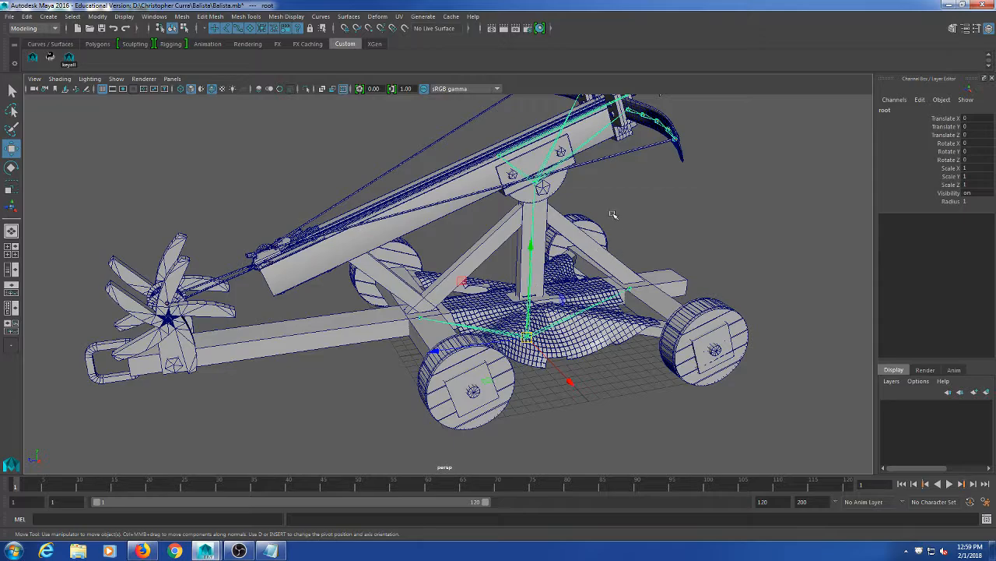
pyautogui.keyDown('alt'); pyautogui.moveTo(609, 198); pyautogui.dragTo(560, 241); pyautogui.keyUp('alt')
pyautogui.scroll(5, 547, 260)
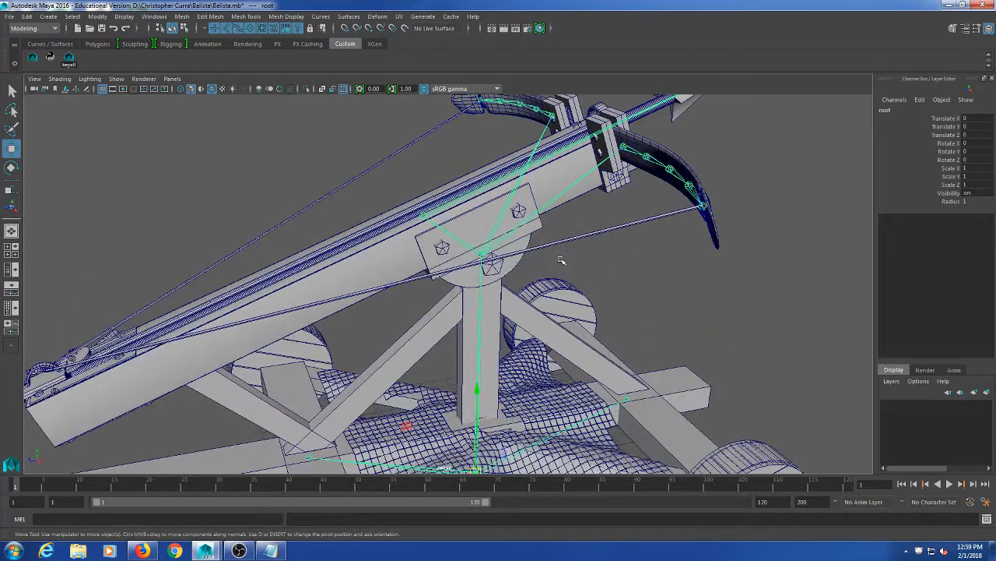
pyautogui.keyDown('alt'); pyautogui.moveTo(561, 260); pyautogui.dragTo(511, 276, button='middle'); pyautogui.keyUp('alt')
pyautogui.keyDown('alt'); pyautogui.moveTo(511, 276); pyautogui.dragTo(552, 332); pyautogui.keyUp('alt')
pyautogui.scroll(5, 521, 277)
# - Select the lbow joint and examine its chain along the bow arm
pyautogui.click(558, 272)
pyautogui.hotkey('ctrl', 'z')
pyautogui.scroll(-5, 558, 259)
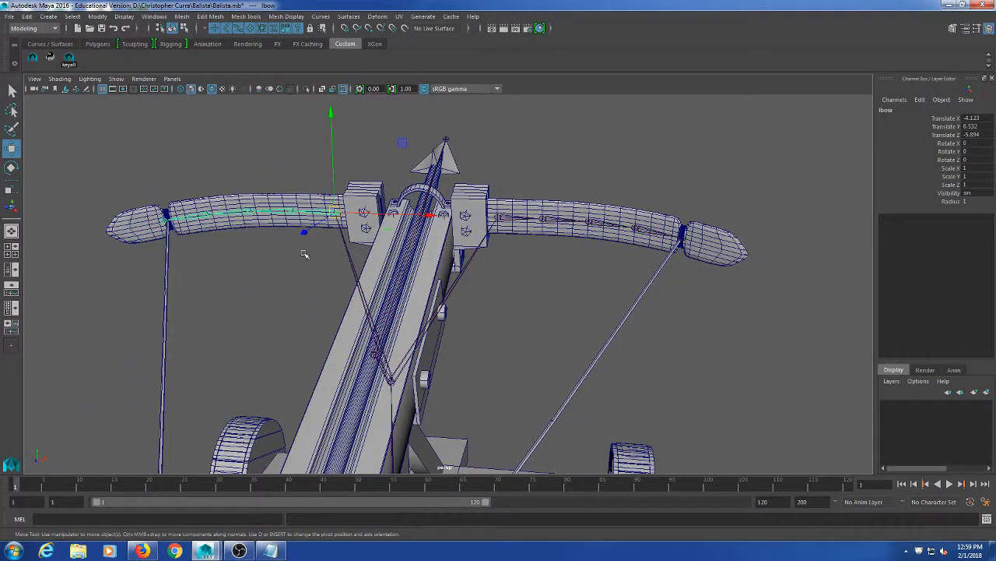
pyautogui.keyDown('alt'); pyautogui.moveTo(582, 302); pyautogui.dragTo(494, 318); pyautogui.keyUp('alt')
pyautogui.scroll(-3, 510, 306)
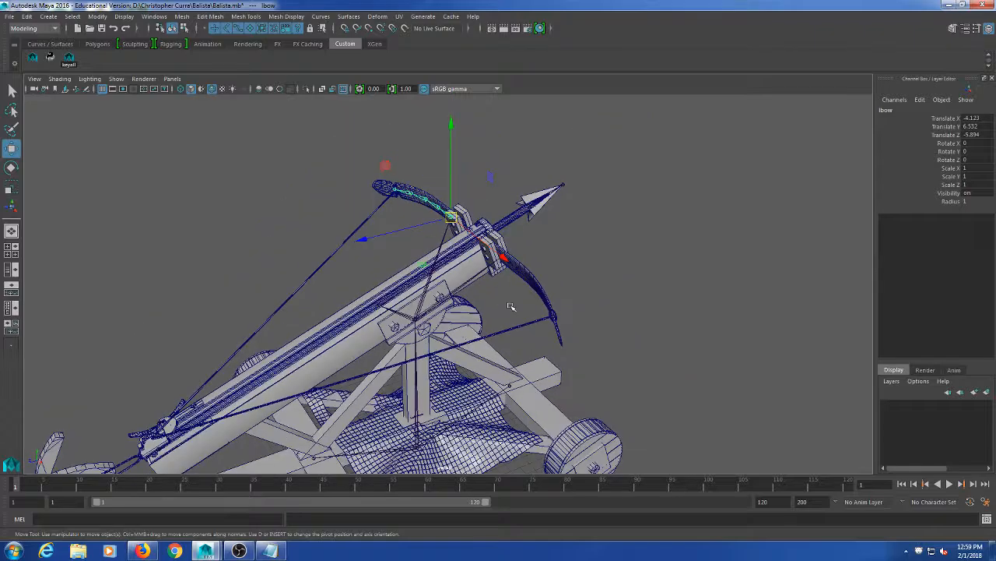
pyautogui.scroll(5, 510, 311)
pyautogui.scroll(-4, 510, 311)
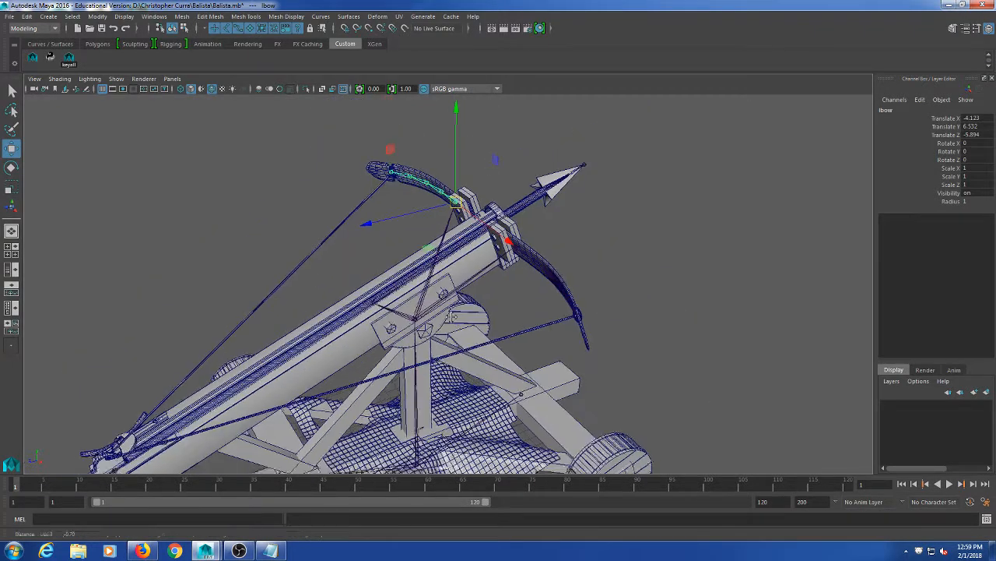
# - Inspect the crank and neighbouring joints at the barrel's rear end, clear the selection, and select the arrow joint
pyautogui.keyDown('alt'); pyautogui.moveTo(395, 357); pyautogui.dragTo(621, 159, button='middle'); pyautogui.keyUp('alt')
pyautogui.scroll(4, 436, 226)
pyautogui.keyDown('alt'); pyautogui.moveTo(327, 222); pyautogui.dragTo(443, 213); pyautogui.keyUp('alt')
pyautogui.scroll(-3, 335, 206)
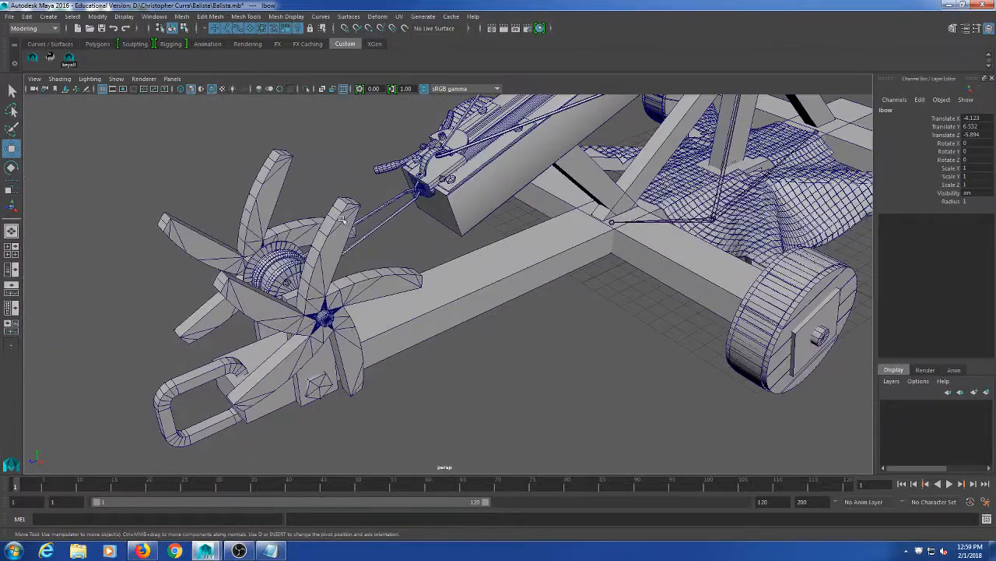
pyautogui.keyDown('alt'); pyautogui.moveTo(342, 221); pyautogui.dragTo(452, 211); pyautogui.keyUp('alt')
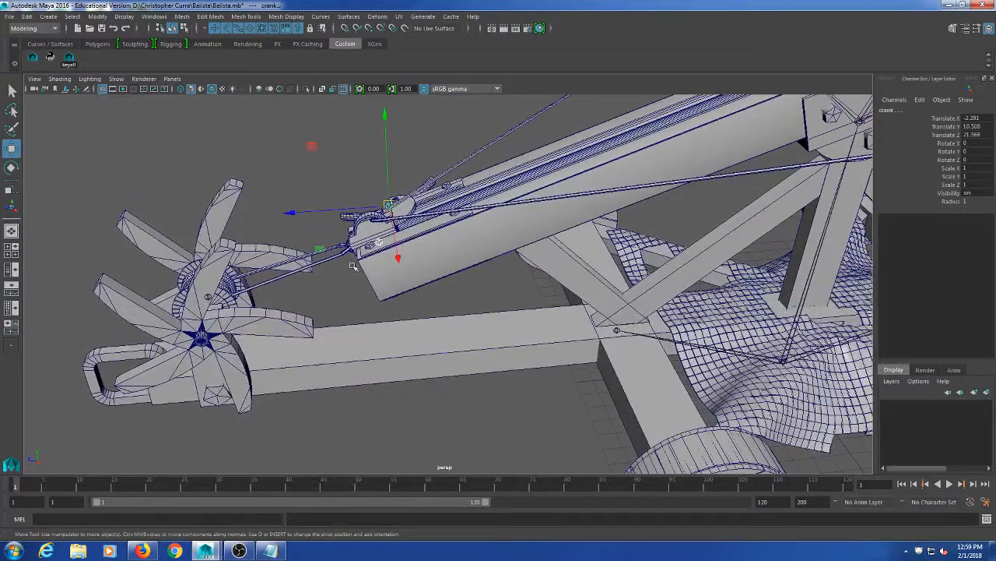
pyautogui.keyDown('alt'); pyautogui.moveTo(452, 261); pyautogui.dragTo(467, 293); pyautogui.keyUp('alt')
pyautogui.scroll(-3, 488, 310)
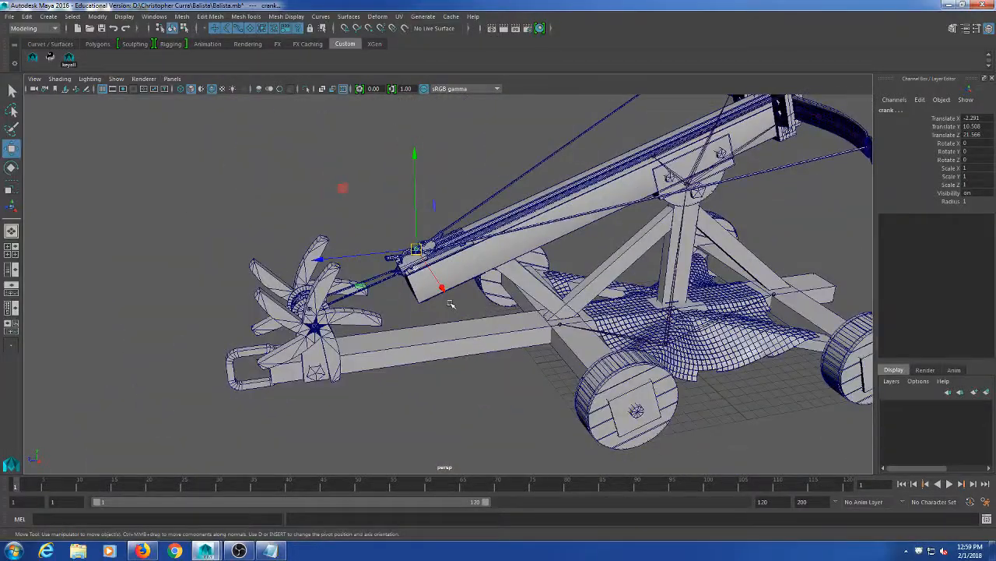
pyautogui.keyDown('alt'); pyautogui.moveTo(549, 258); pyautogui.dragTo(743, 271); pyautogui.keyUp('alt')
pyautogui.click(524, 148)
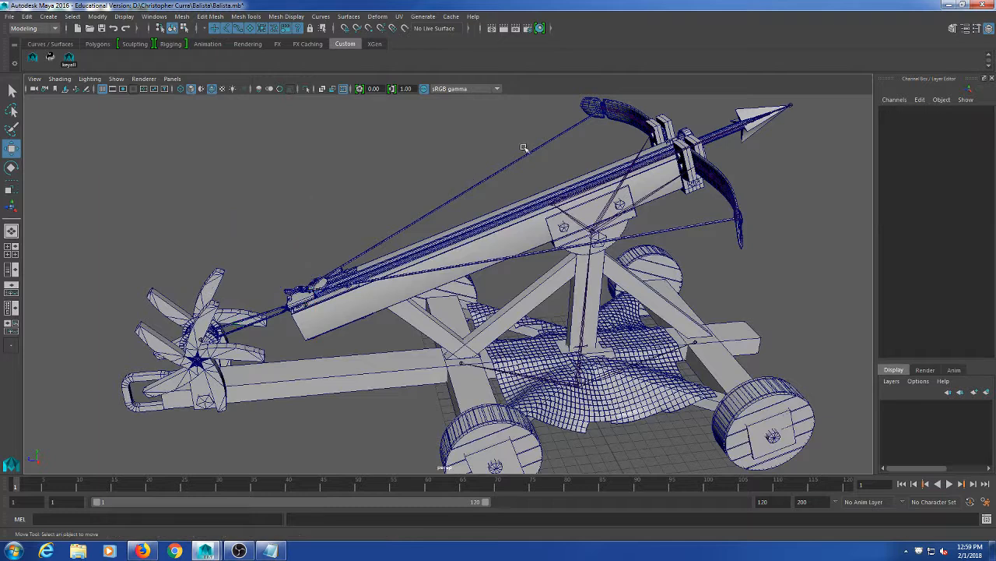
pyautogui.moveTo(566, 202); pyautogui.dragTo(566, 202)
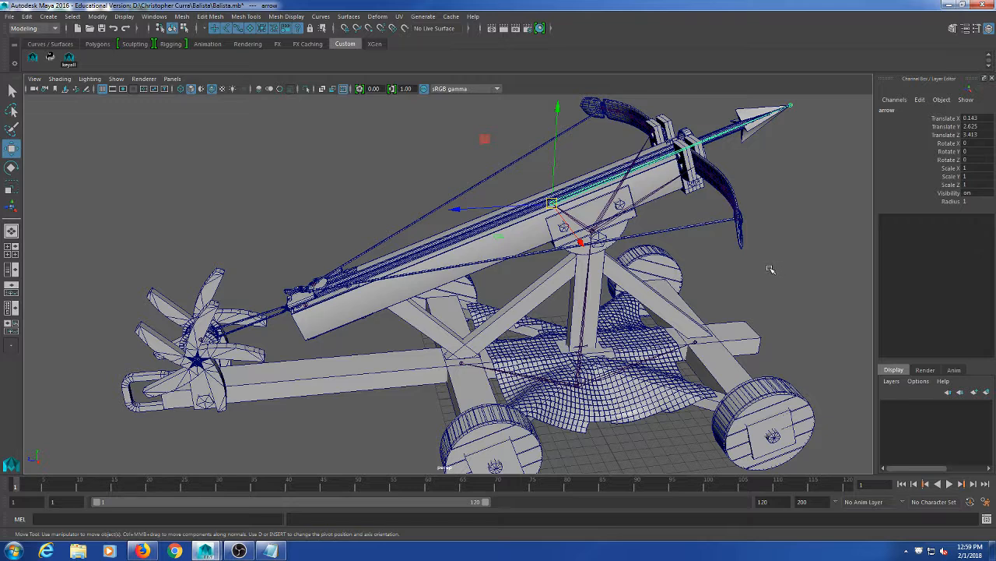
# - Select the crank joint at the barrel's rear end, add the centerbolt joint, and parent the crank to the centerbolt
pyautogui.keyDown('alt'); pyautogui.moveTo(599, 300); pyautogui.dragTo(467, 282); pyautogui.keyUp('alt')
pyautogui.keyDown('alt'); pyautogui.moveTo(468, 282); pyautogui.dragTo(417, 253, button='right'); pyautogui.keyUp('alt')
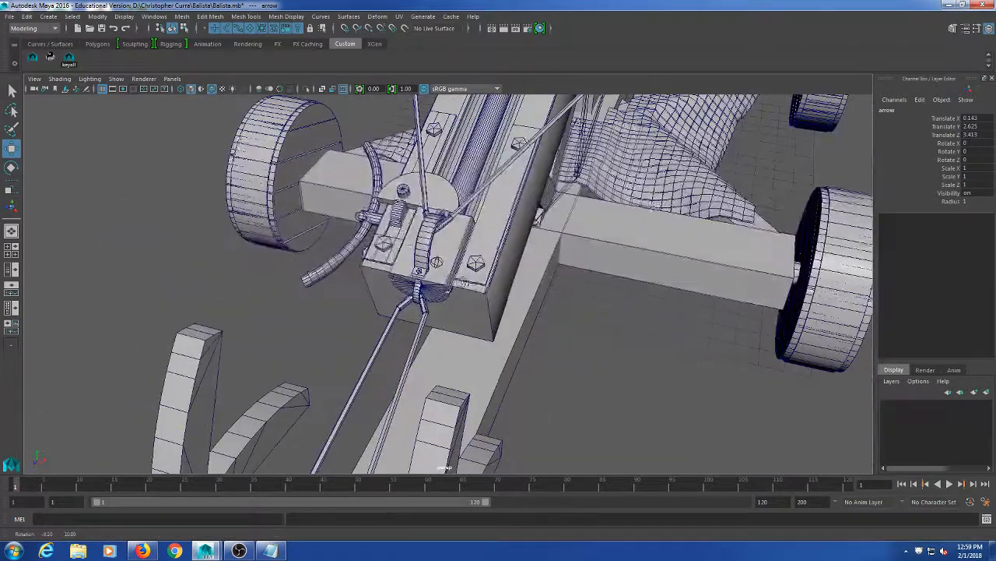
pyautogui.click(364, 210)
pyautogui.keyDown('alt'); pyautogui.moveTo(543, 302); pyautogui.dragTo(570, 327); pyautogui.keyUp('alt')
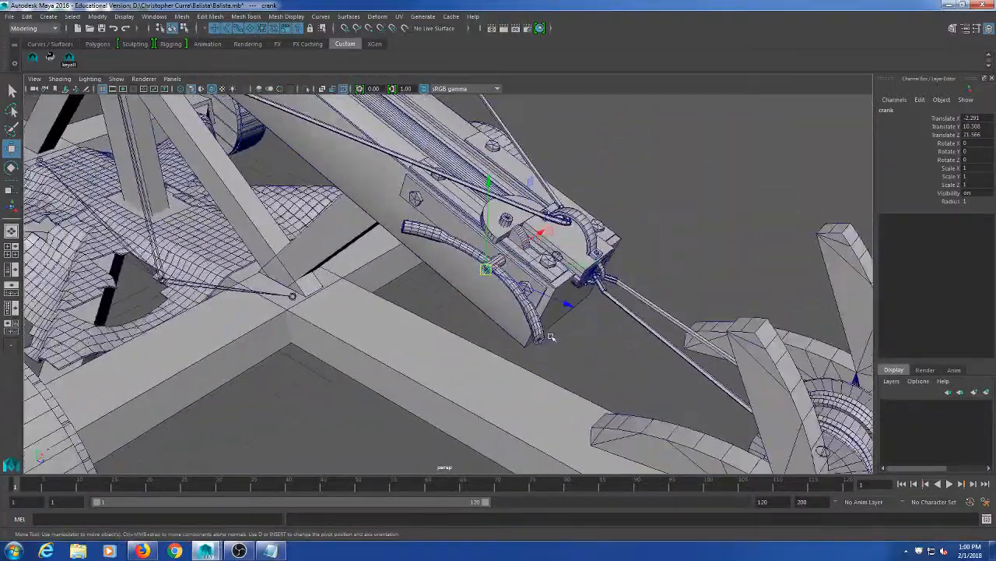
pyautogui.keyDown('alt'); pyautogui.moveTo(570, 327); pyautogui.dragTo(388, 302, button='right'); pyautogui.keyUp('alt')
pyautogui.keyDown('alt'); pyautogui.moveTo(388, 302); pyautogui.dragTo(397, 340, button='middle'); pyautogui.keyUp('alt')
pyautogui.keyDown('alt'); pyautogui.moveTo(265, 274); pyautogui.dragTo(327, 279, button='right'); pyautogui.keyUp('alt')
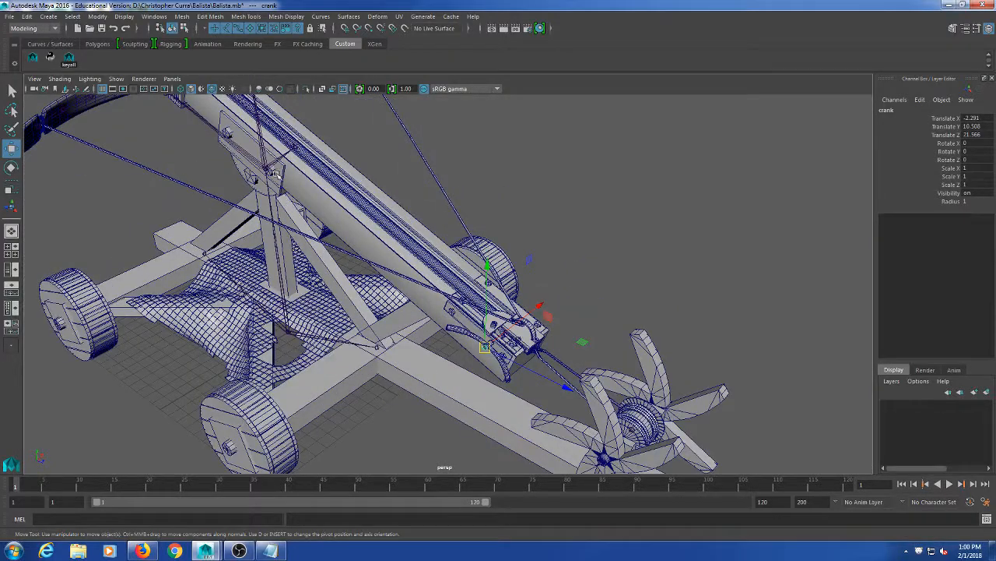
pyautogui.click(272, 171)
pyautogui.press('Up')
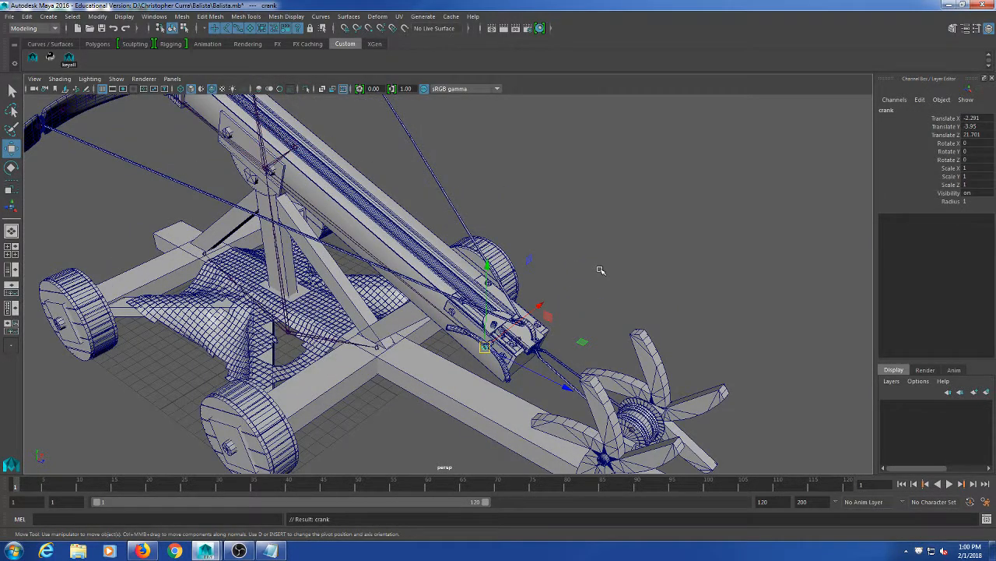
# - Select the bolt joint at the barrel's rear end, add the centerbolt joint, and parent the bolt to the centerbolt
pyautogui.click(622, 271)
pyautogui.keyDown('alt'); pyautogui.moveTo(622, 270); pyautogui.dragTo(628, 309, button='right'); pyautogui.keyUp('alt')
pyautogui.keyDown('alt'); pyautogui.moveTo(627, 309); pyautogui.dragTo(590, 249, button='middle'); pyautogui.keyUp('alt')
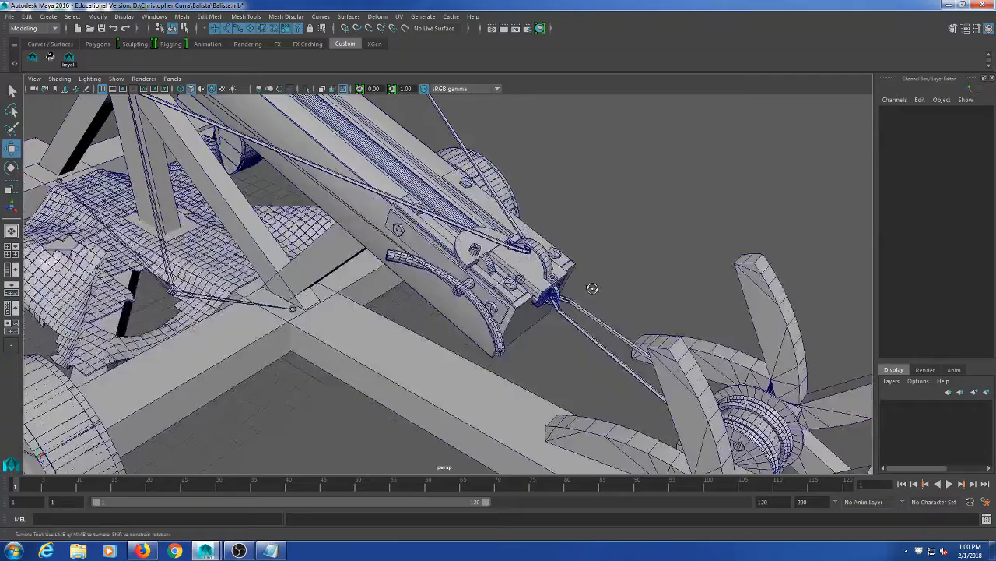
pyautogui.keyDown('alt'); pyautogui.moveTo(593, 288); pyautogui.dragTo(415, 290); pyautogui.keyUp('alt')
pyautogui.click(381, 288)
pyautogui.keyDown('alt'); pyautogui.moveTo(419, 348); pyautogui.dragTo(551, 355); pyautogui.keyUp('alt')
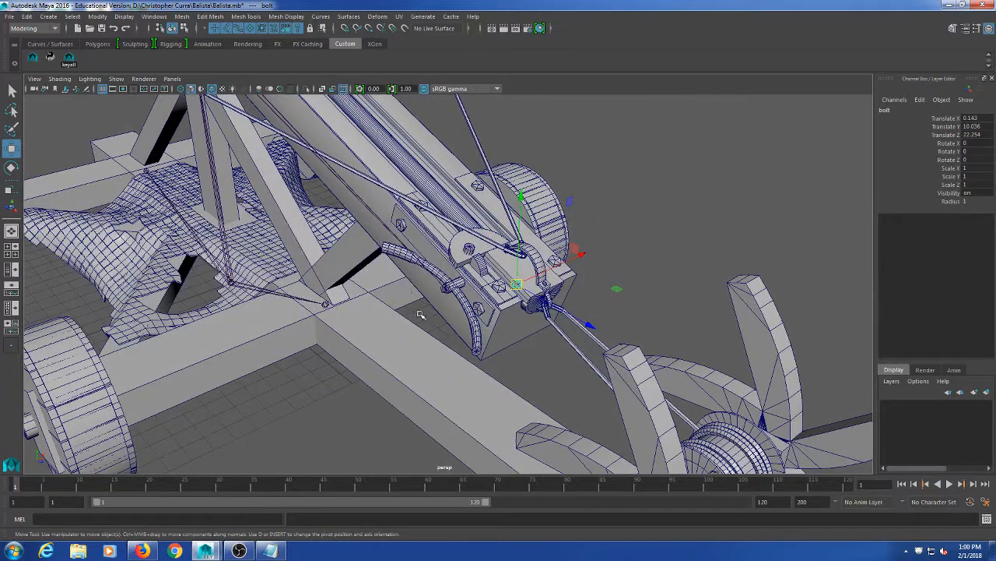
pyautogui.keyDown('alt'); pyautogui.moveTo(397, 308); pyautogui.dragTo(429, 340); pyautogui.keyUp('alt')
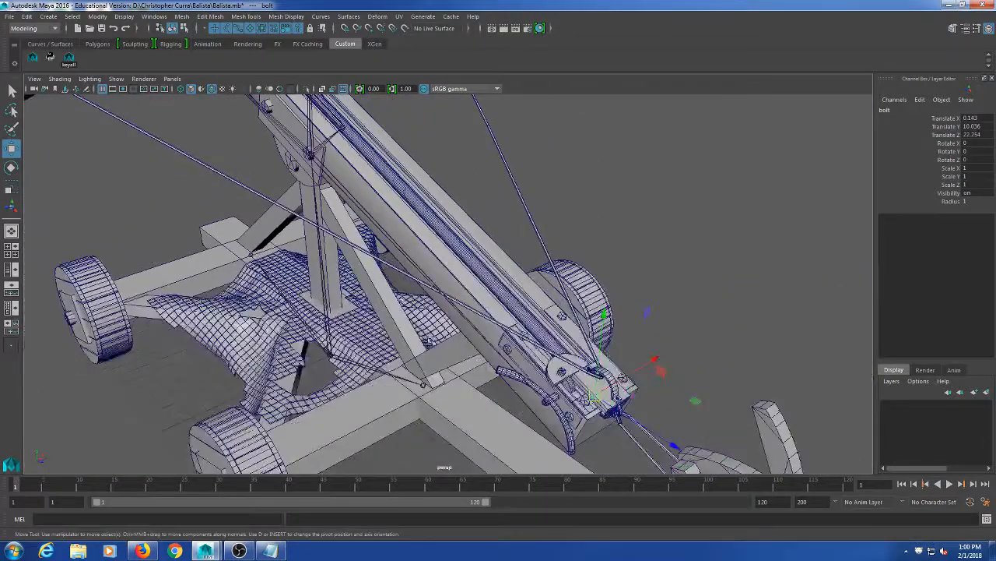
pyautogui.click(308, 142)
pyautogui.press('Up')
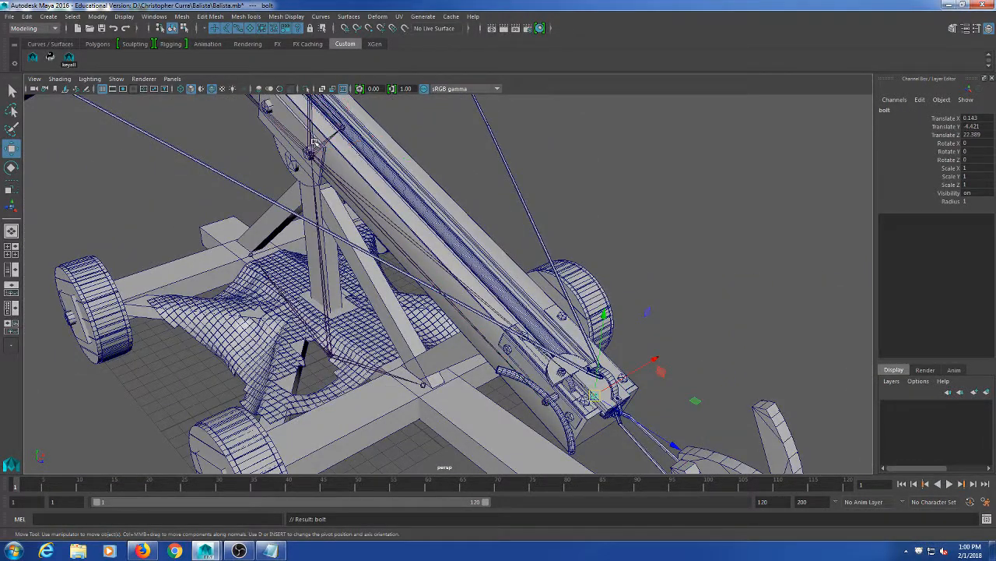
# - Select the root joint and examine the branches running from the centerbolt to the crank and bolt joints
pyautogui.press('Up')
pyautogui.keyDown('alt'); pyautogui.moveTo(724, 185); pyautogui.dragTo(635, 299); pyautogui.keyUp('alt')
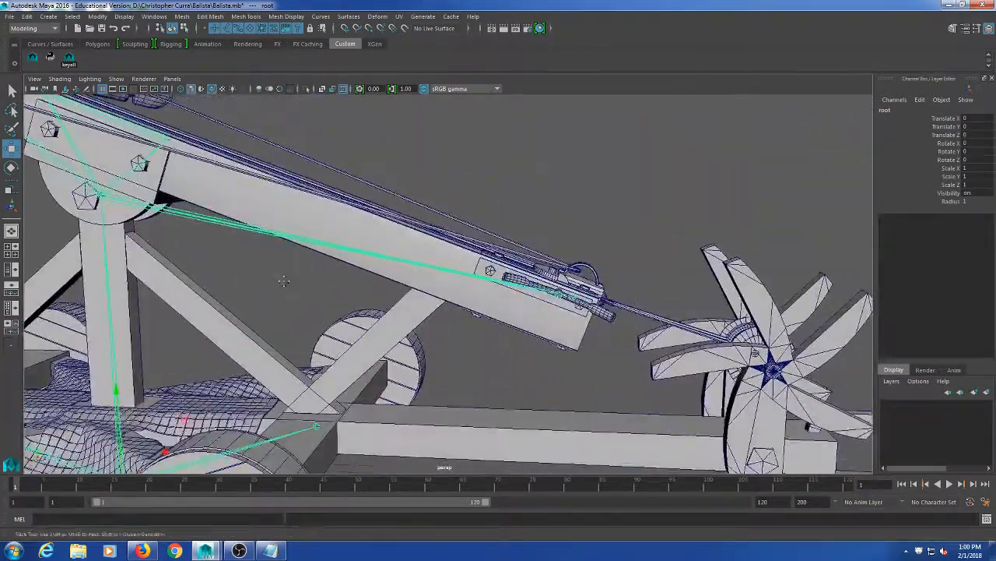
pyautogui.keyDown('alt'); pyautogui.moveTo(282, 280); pyautogui.dragTo(380, 306, button='middle'); pyautogui.keyUp('alt')
pyautogui.scroll(-3, 250, 237)
# - Test-rotate the centerbolt joint about its X axis to check its child joints, undo the rotation, and clear the selection
pyautogui.click(252, 231)
pyautogui.keyDown('alt'); pyautogui.moveTo(327, 279); pyautogui.dragTo(362, 331, button='middle'); pyautogui.keyUp('alt')
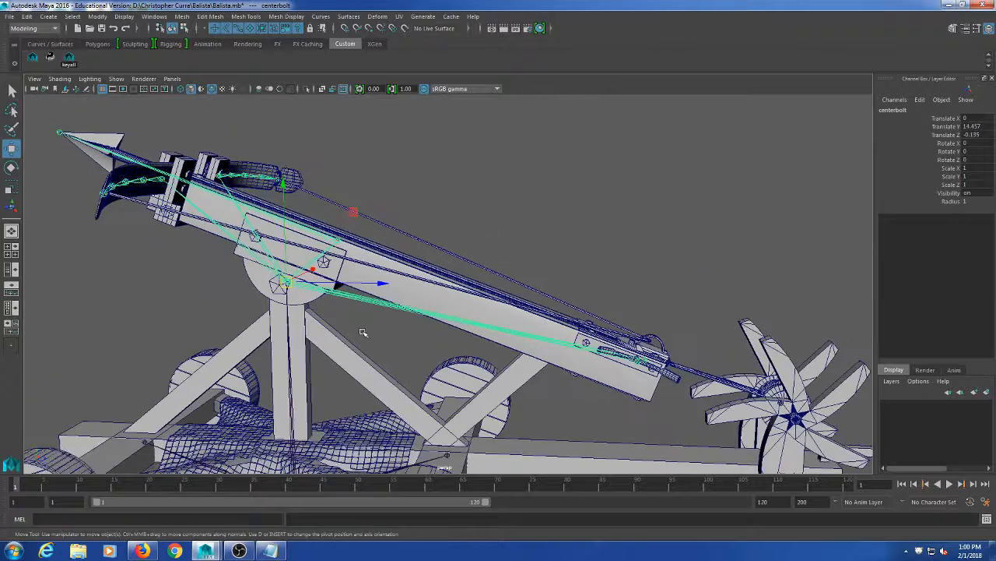
pyautogui.press('e')
pyautogui.moveTo(368, 235); pyautogui.dragTo(341, 251)
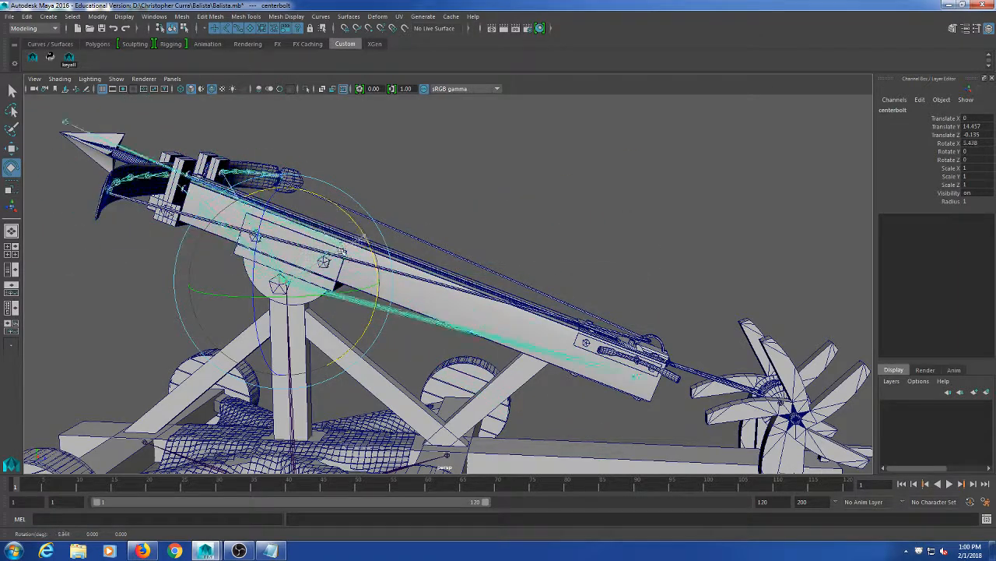
pyautogui.scroll(-4, 404, 271)
pyautogui.keyDown('alt'); pyautogui.moveTo(432, 358); pyautogui.dragTo(473, 359, button='middle'); pyautogui.keyUp('alt')
pyautogui.scroll(2, 470, 322)
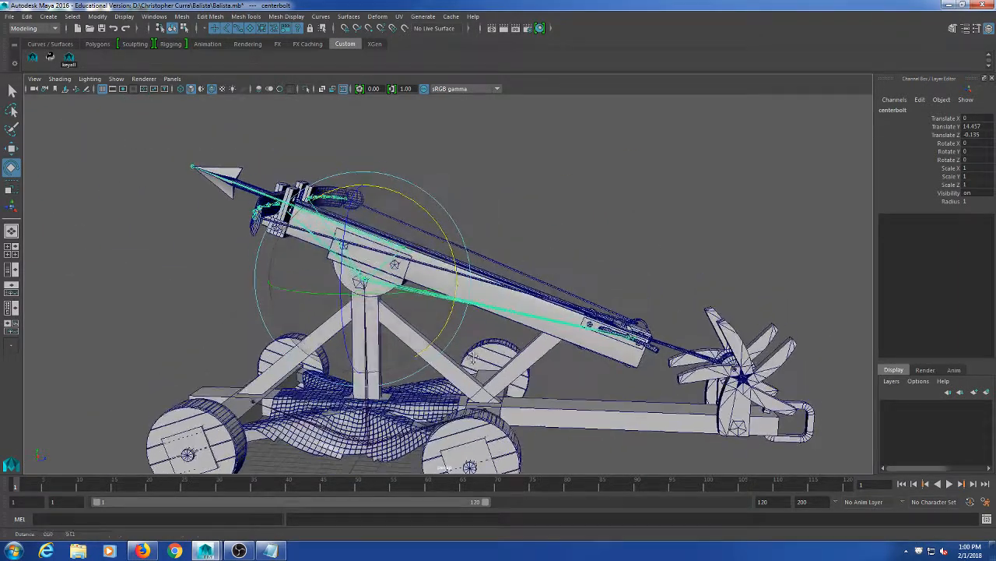
pyautogui.moveTo(442, 269); pyautogui.dragTo(363, 265)
pyautogui.hotkey('ctrl', 'z')
pyautogui.click(494, 204)
# - Select the pulley joint between the spoked winch wheels, add the root joint, and parent the pulley to the root
pyautogui.keyDown('alt'); pyautogui.moveTo(515, 268); pyautogui.dragTo(462, 210, button='middle'); pyautogui.keyUp('alt')
pyautogui.scroll(3, 592, 273)
pyautogui.keyDown('alt'); pyautogui.moveTo(623, 304); pyautogui.dragTo(540, 260, button='middle'); pyautogui.keyUp('alt')
pyautogui.keyDown('alt'); pyautogui.moveTo(540, 260); pyautogui.dragTo(362, 282); pyautogui.keyUp('alt')
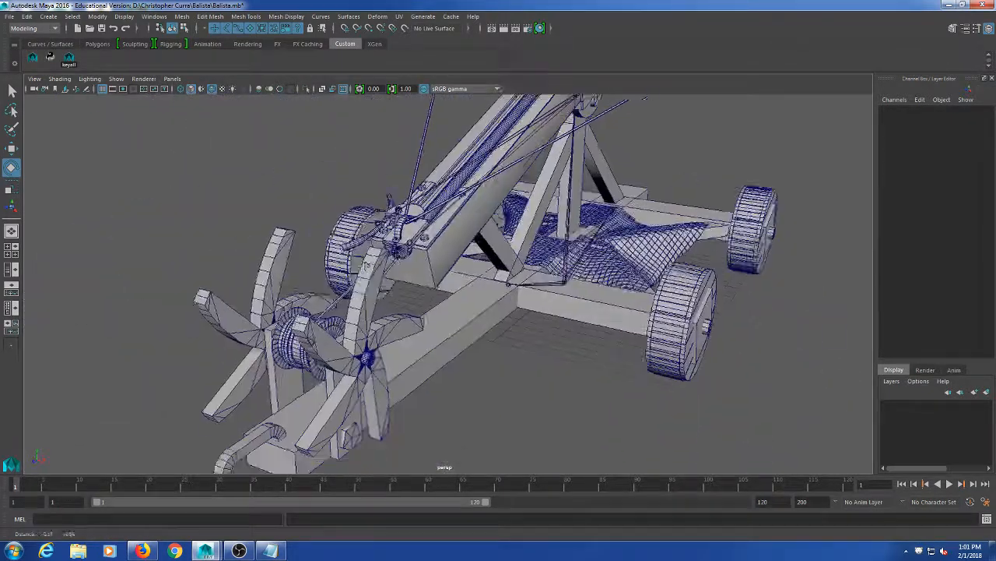
pyautogui.keyDown('alt'); pyautogui.moveTo(362, 282); pyautogui.dragTo(391, 248, button='middle'); pyautogui.keyUp('alt')
pyautogui.keyDown('alt'); pyautogui.moveTo(391, 247); pyautogui.dragTo(364, 247); pyautogui.keyUp('alt')
pyautogui.click(235, 248)
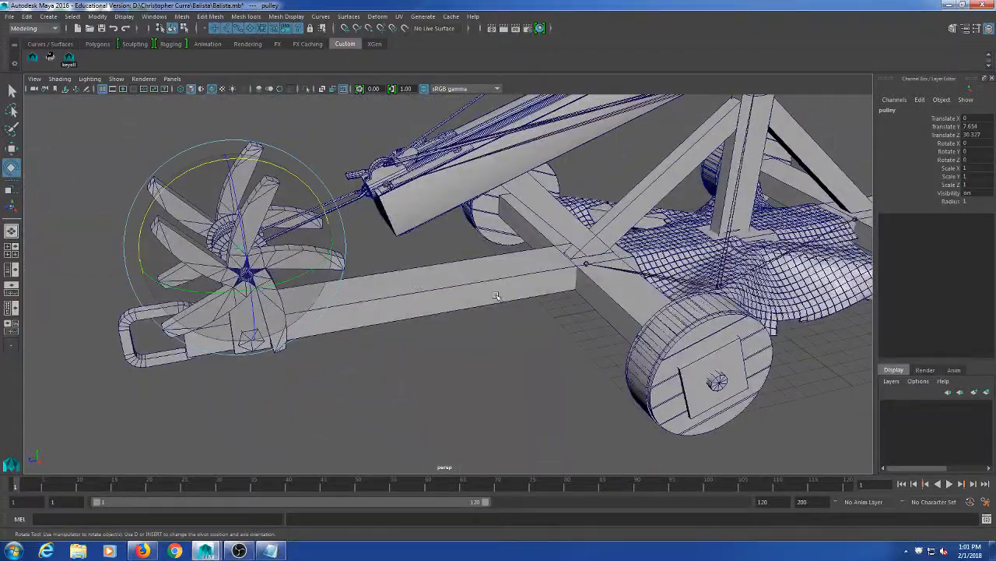
pyautogui.keyDown('alt'); pyautogui.moveTo(498, 295); pyautogui.dragTo(424, 295, button='middle'); pyautogui.keyUp('alt')
pyautogui.scroll(-3, 424, 295)
pyautogui.keyDown('alt'); pyautogui.moveTo(592, 282); pyautogui.dragTo(592, 311); pyautogui.keyUp('alt')
pyautogui.click(612, 319)
pyautogui.keyDown('alt'); pyautogui.moveTo(446, 312); pyautogui.dragTo(506, 333); pyautogui.keyUp('alt')
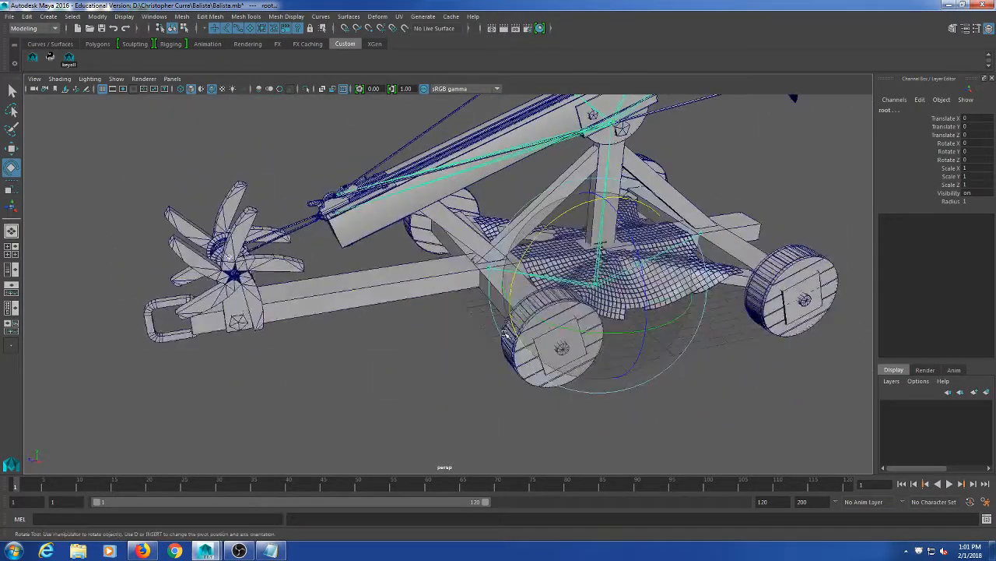
pyautogui.press('p')
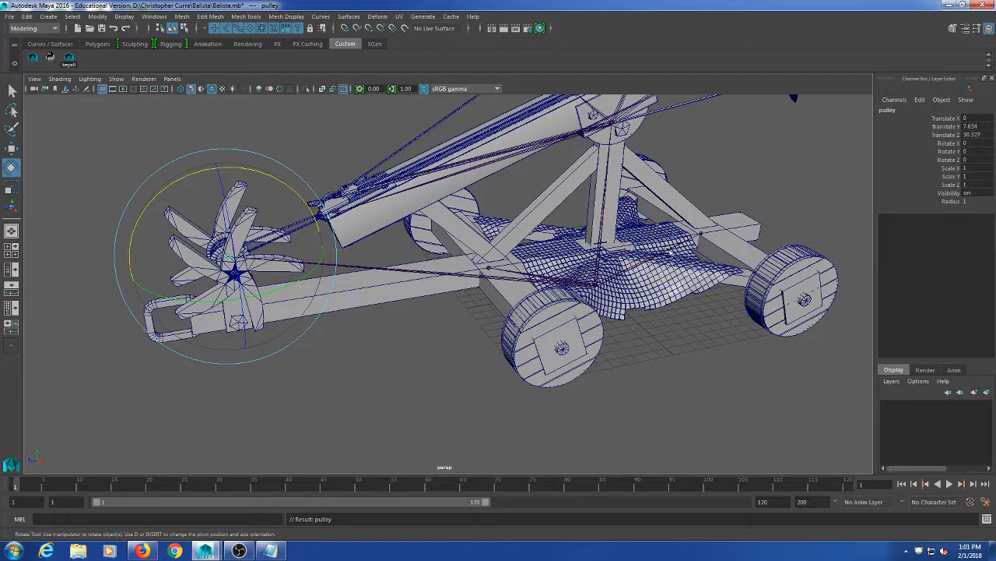
# - Select the root joint and examine the joint chain running from it to the pulley at the winch
pyautogui.click(671, 252)
pyautogui.keyDown('alt'); pyautogui.moveTo(629, 402); pyautogui.dragTo(611, 383); pyautogui.keyUp('alt')
pyautogui.keyDown('alt'); pyautogui.moveTo(218, 323); pyautogui.dragTo(348, 355, button='middle'); pyautogui.keyUp('alt')
pyautogui.scroll(4, 348, 355)
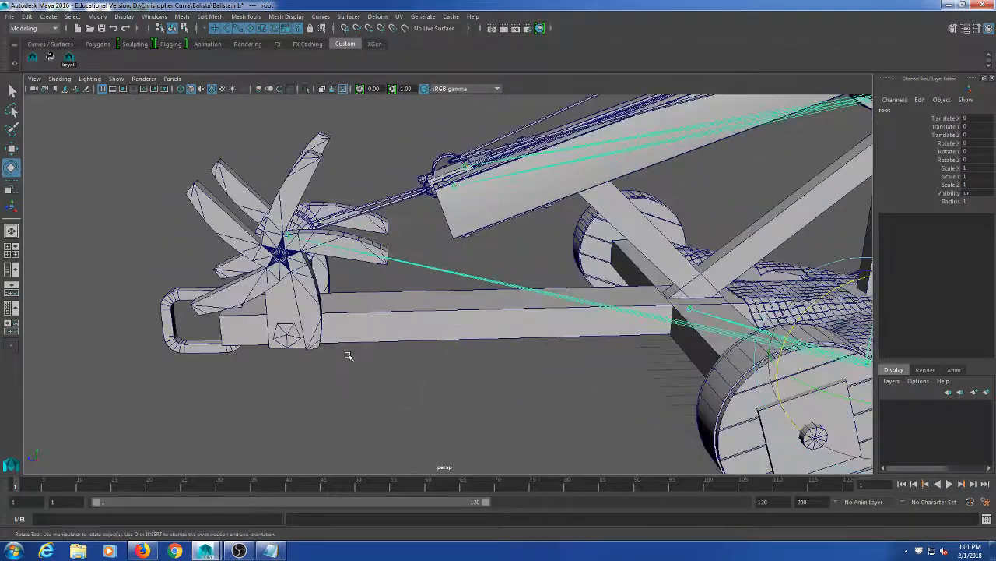
pyautogui.keyDown('alt'); pyautogui.moveTo(348, 355); pyautogui.dragTo(579, 317); pyautogui.keyUp('alt')
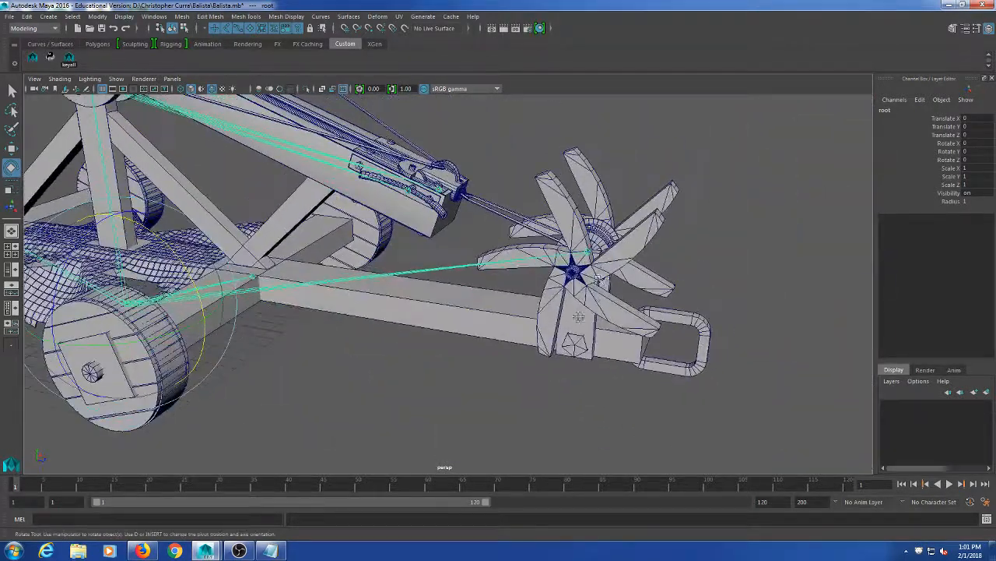
# - Test-rotate the pulley joint between the winch wheels, undo the rotation, and clear the selection
pyautogui.click(588, 252)
pyautogui.scroll(-4, 599, 255)
pyautogui.moveTo(613, 245); pyautogui.dragTo(616, 312)
pyautogui.hotkey('ctrl', 'z')
pyautogui.keyDown('alt'); pyautogui.moveTo(690, 325); pyautogui.dragTo(472, 329); pyautogui.keyUp('alt')
pyautogui.click(662, 410)
# - Select the root joint and examine the complete joint hierarchy across the whole ballista
pyautogui.keyDown('alt'); pyautogui.moveTo(691, 401); pyautogui.dragTo(656, 395); pyautogui.keyUp('alt')
pyautogui.keyDown('alt'); pyautogui.moveTo(655, 395); pyautogui.dragTo(543, 372, button='middle'); pyautogui.keyUp('alt')
pyautogui.keyDown('alt'); pyautogui.moveTo(544, 372); pyautogui.dragTo(546, 400); pyautogui.keyUp('alt')
pyautogui.click(579, 320)
pyautogui.keyDown('alt'); pyautogui.moveTo(331, 397); pyautogui.dragTo(458, 399); pyautogui.keyUp('alt')
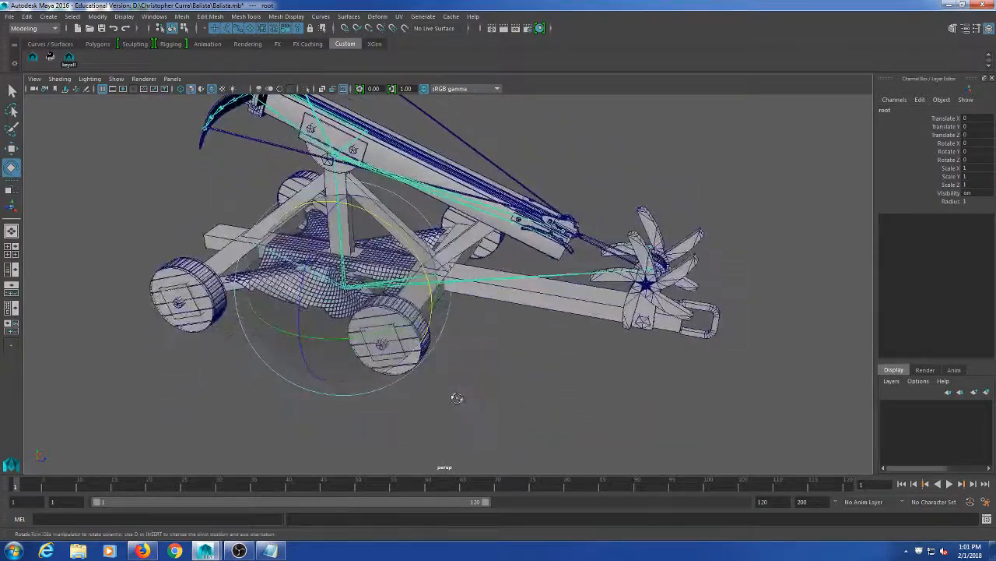
pyautogui.keyDown('alt'); pyautogui.moveTo(496, 365); pyautogui.dragTo(506, 403, button='middle'); pyautogui.keyUp('alt')
pyautogui.keyDown('alt'); pyautogui.moveTo(507, 404); pyautogui.dragTo(518, 388); pyautogui.keyUp('alt')
pyautogui.keyDown('alt'); pyautogui.moveTo(518, 388); pyautogui.dragTo(513, 401, button='middle'); pyautogui.keyUp('alt')
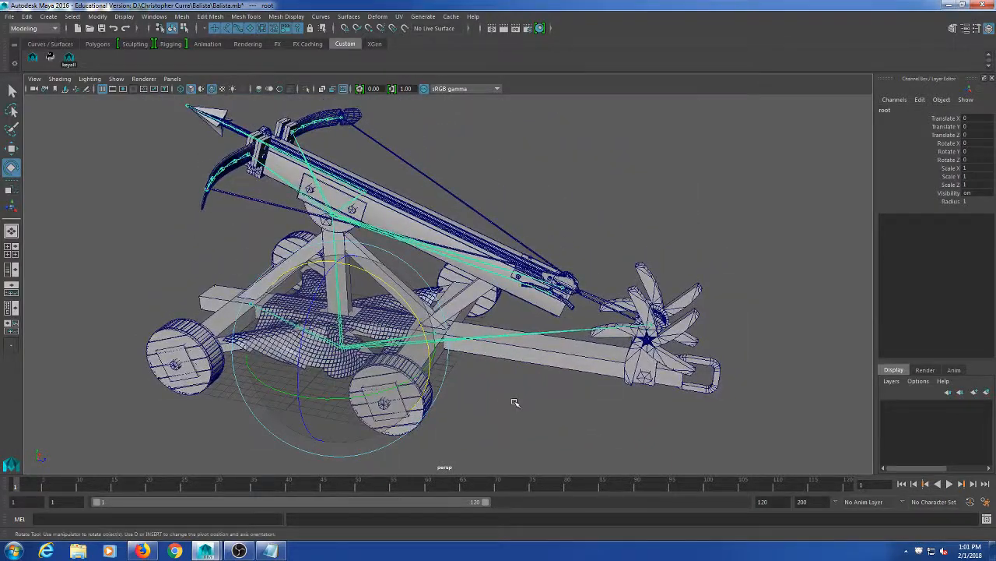
pyautogui.press('t')
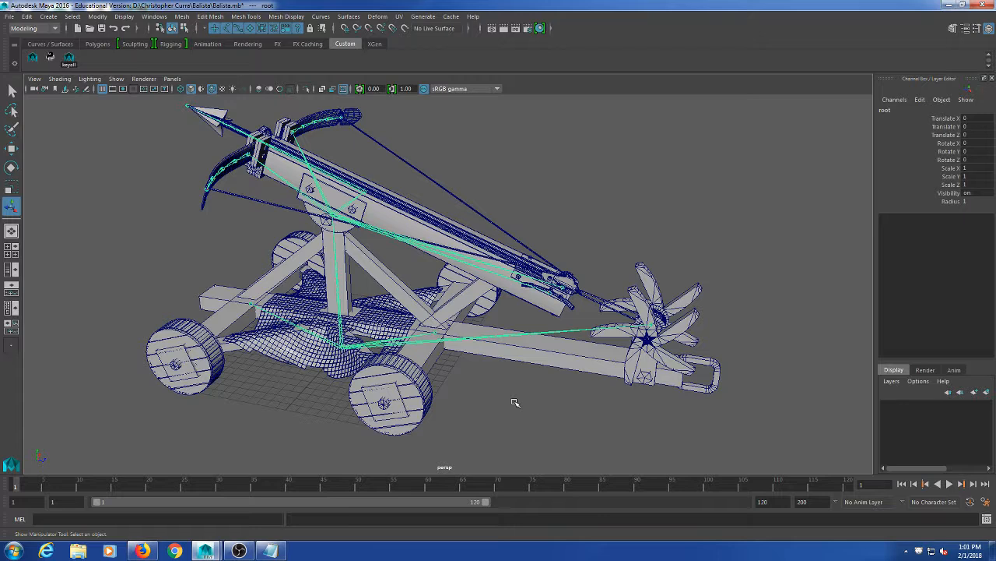
# - Clear the selection and save the scene as a new incremental version
pyautogui.click(565, 222)
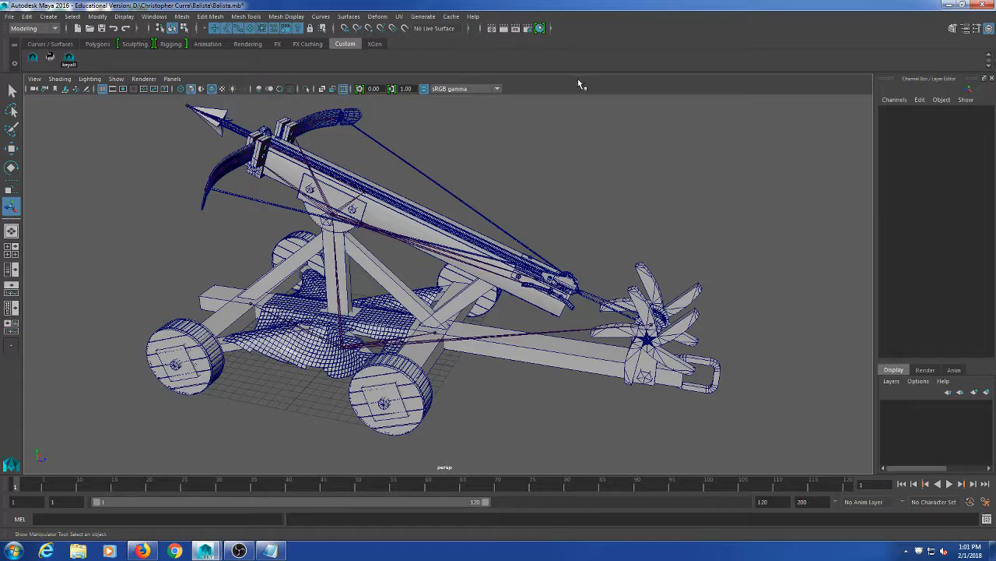
pyautogui.moveTo(521, 186)
pyautogui.keyDown('alt'); pyautogui.mouseDown()
pyautogui.moveTo(215, 185)
pyautogui.moveTo(503, 200)
pyautogui.moveTo(532, 189)
pyautogui.moveTo(529, 180)
pyautogui.moveTo(511, 197)
pyautogui.mouseUp(); pyautogui.keyUp('alt')
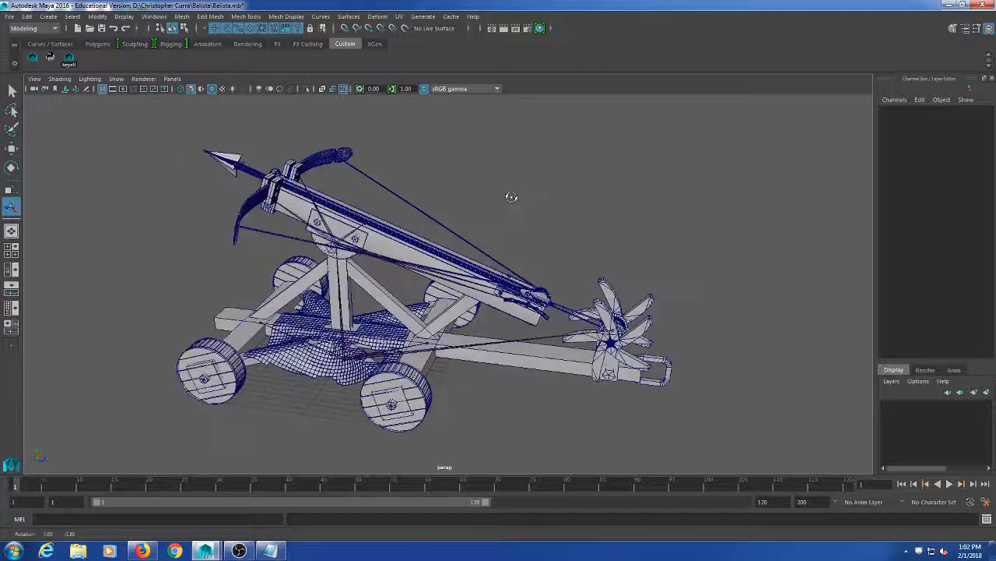
pyautogui.click(12, 17)
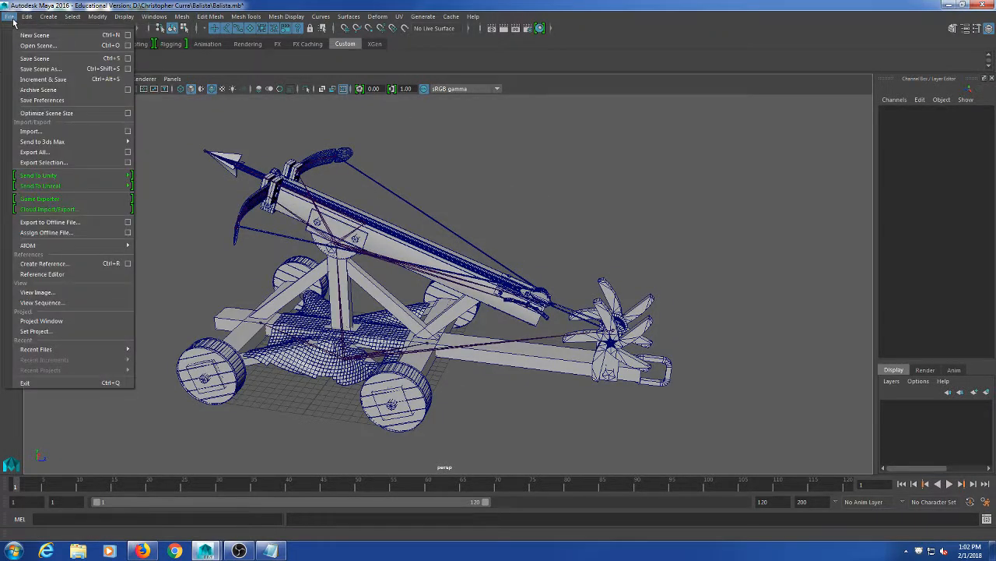
pyautogui.click(44, 79)
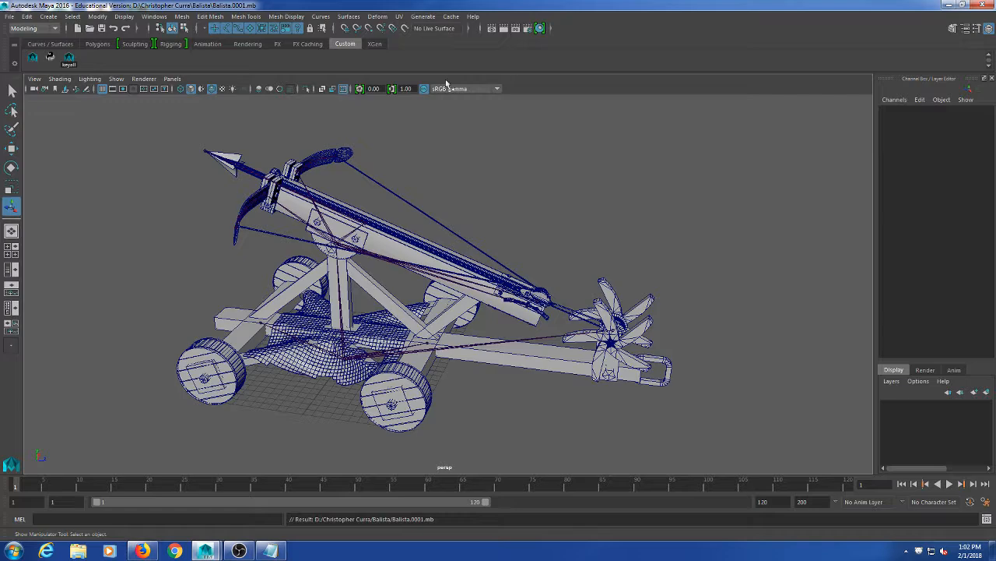
pyautogui.keyDown('alt'); pyautogui.moveTo(670, 234); pyautogui.dragTo(498, 263); pyautogui.keyUp('alt')
pyautogui.keyDown('alt'); pyautogui.moveTo(498, 264); pyautogui.dragTo(560, 252, button='middle'); pyautogui.keyUp('alt')
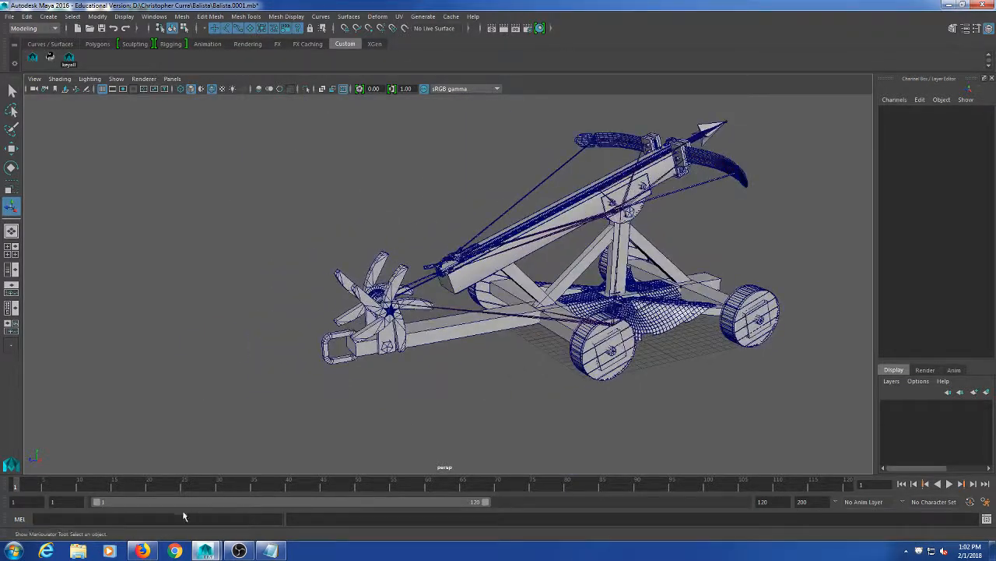
pyautogui.click(155, 17)
pyautogui.moveTo(207, 86)
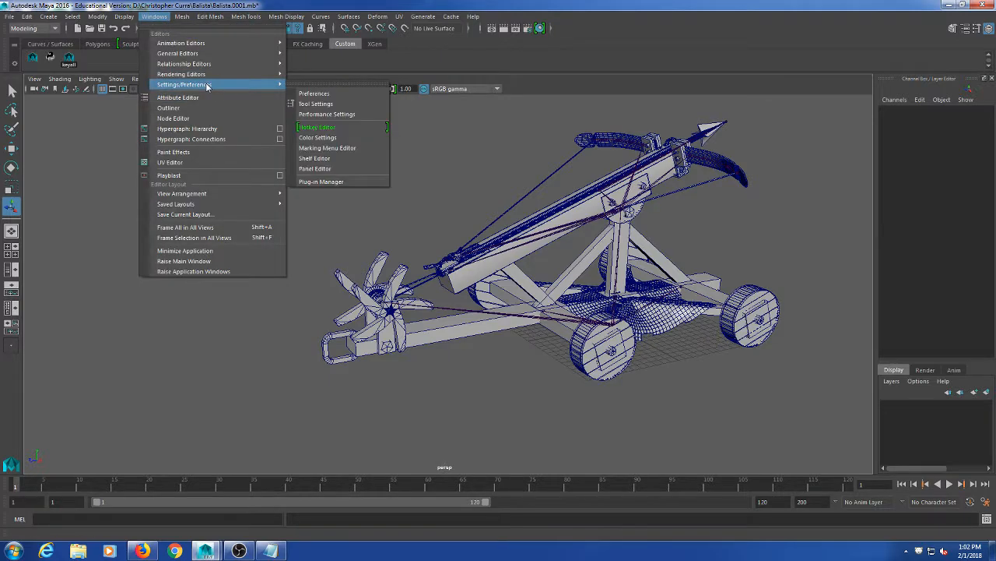
pyautogui.click(786, 250)
pyautogui.keyDown('alt'); pyautogui.moveTo(704, 264); pyautogui.dragTo(665, 268); pyautogui.keyUp('alt')
pyautogui.keyDown('alt'); pyautogui.moveTo(656, 251); pyautogui.dragTo(675, 270, button='middle'); pyautogui.keyUp('alt')
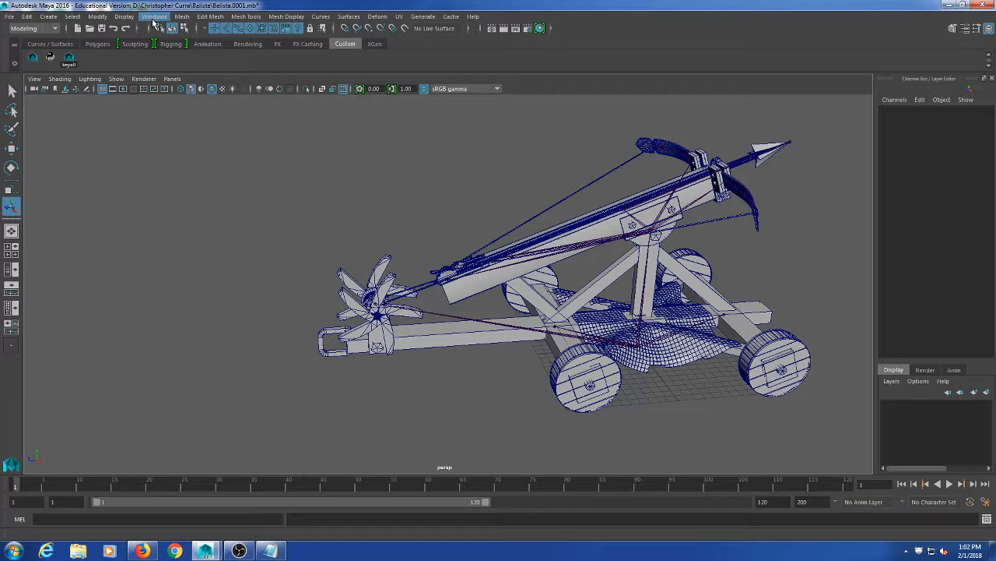
# - Open the Hypergraph Hierarchy, enlarge its window beside the model, and frame the root joint's node tree
pyautogui.click(154, 18)
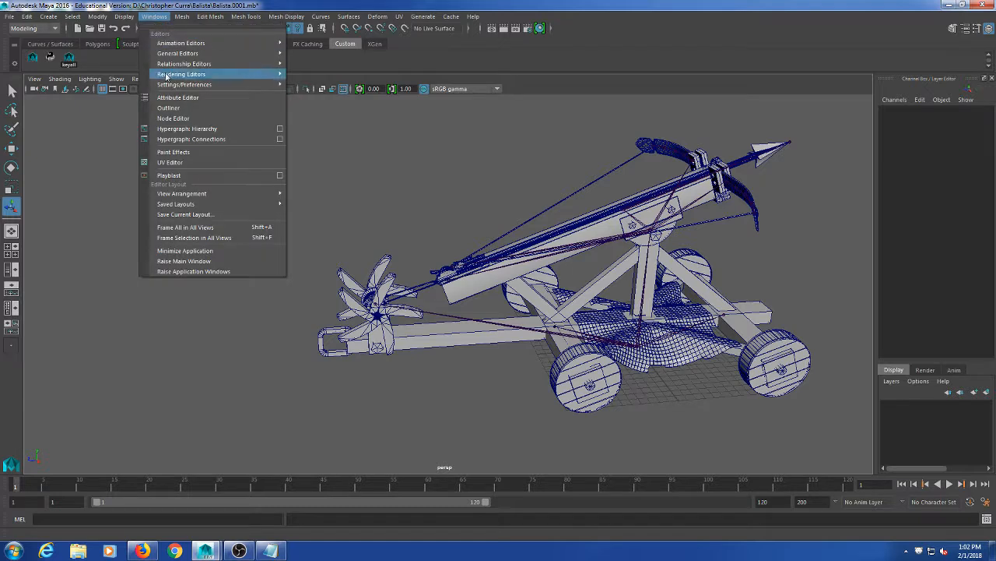
pyautogui.moveTo(184, 75)
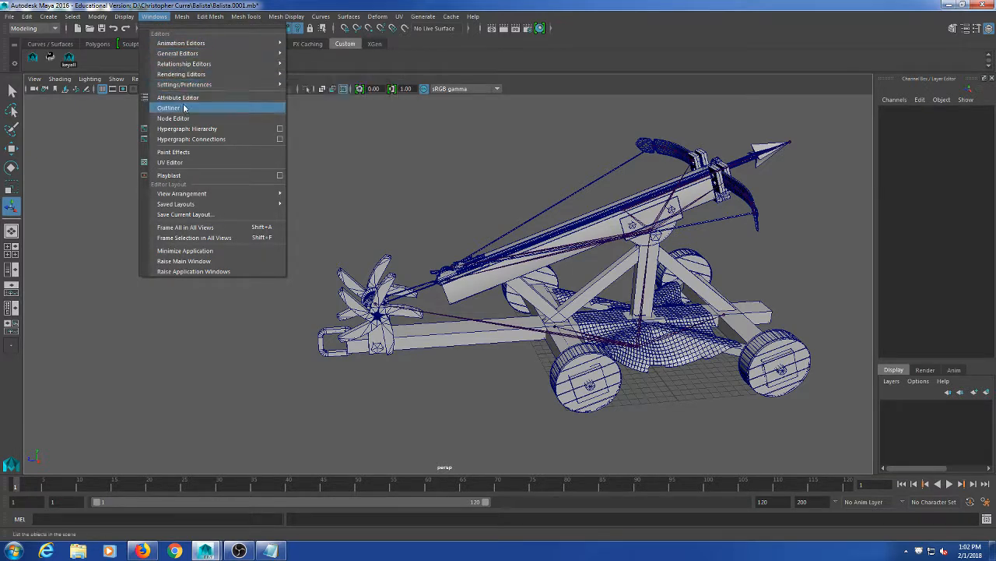
pyautogui.click(182, 129)
pyautogui.moveTo(358, 140); pyautogui.dragTo(333, 159)
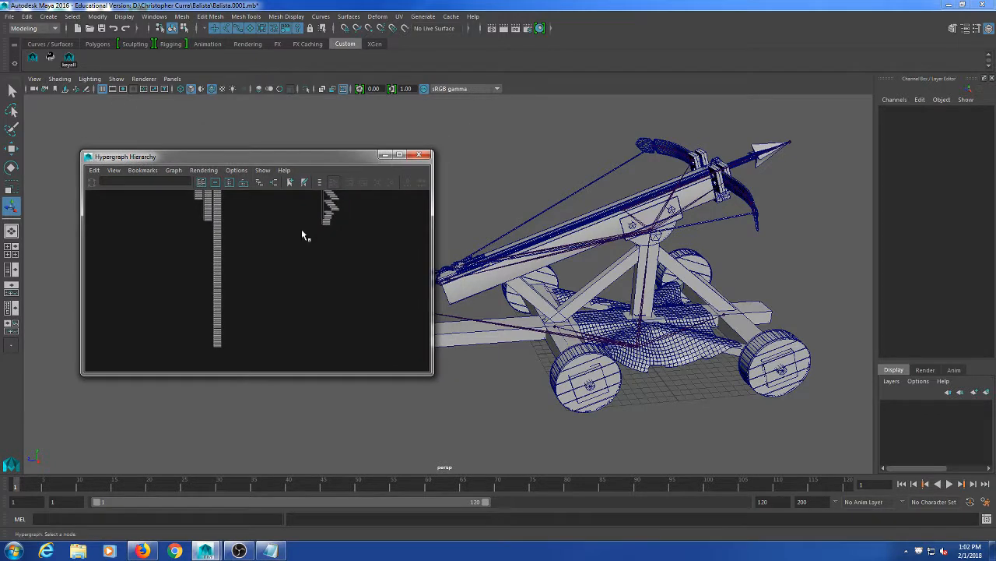
pyautogui.scroll(3, 313, 309)
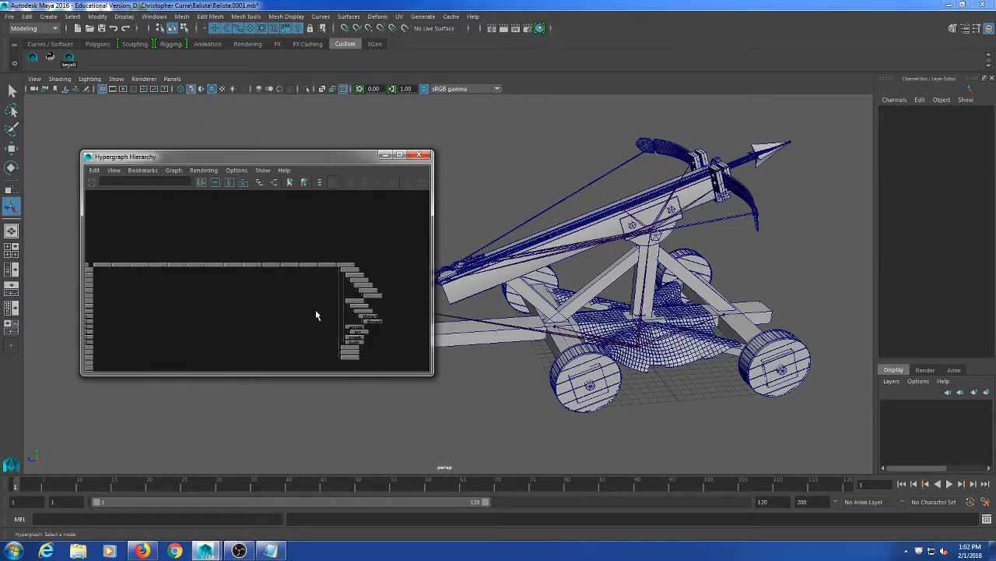
pyautogui.moveTo(314, 161); pyautogui.dragTo(281, 83)
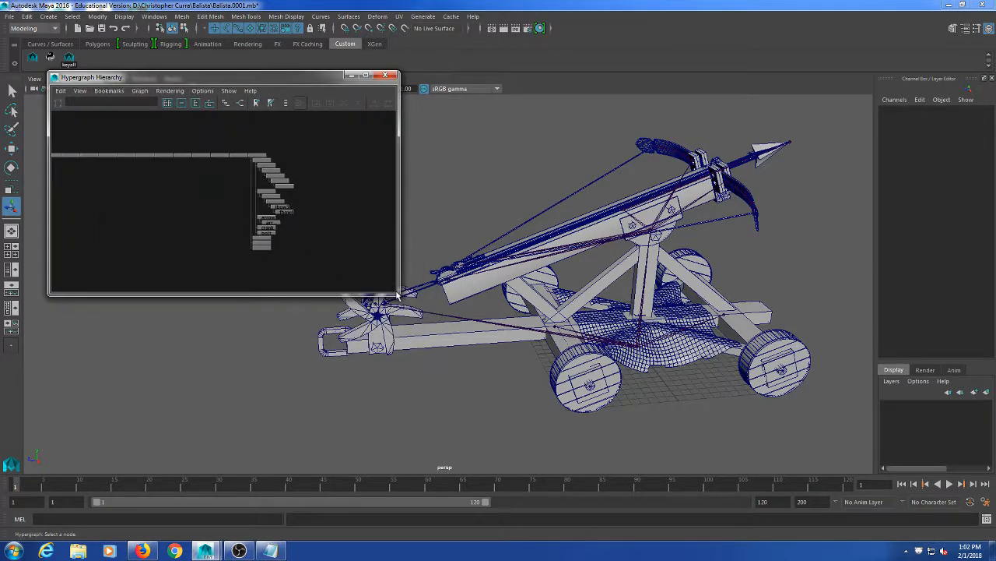
pyautogui.moveTo(393, 291); pyautogui.dragTo(596, 465)
pyautogui.keyDown('alt'); pyautogui.moveTo(738, 348); pyautogui.dragTo(827, 329); pyautogui.keyUp('alt')
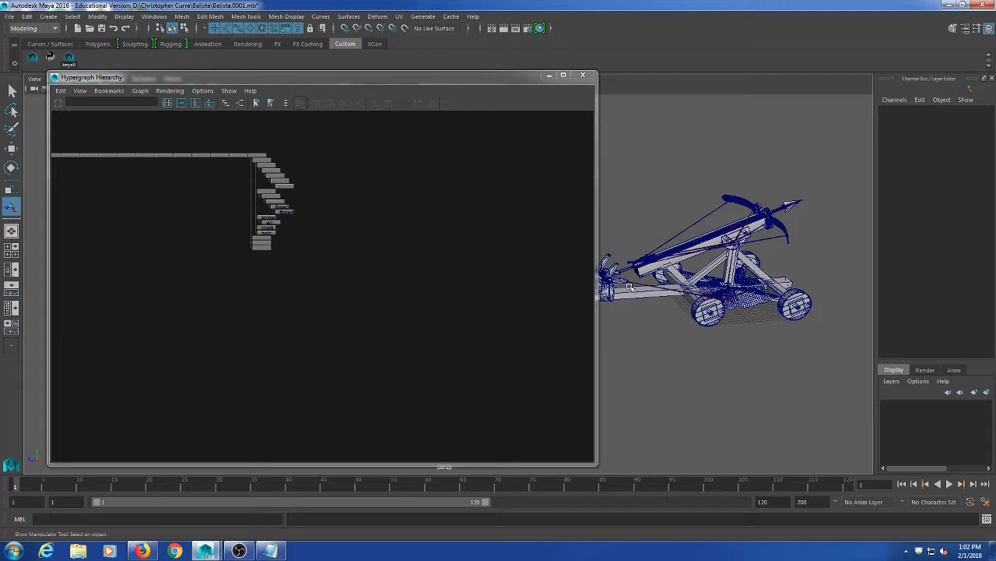
pyautogui.press('a')
pyautogui.scroll(3, 226, 260)
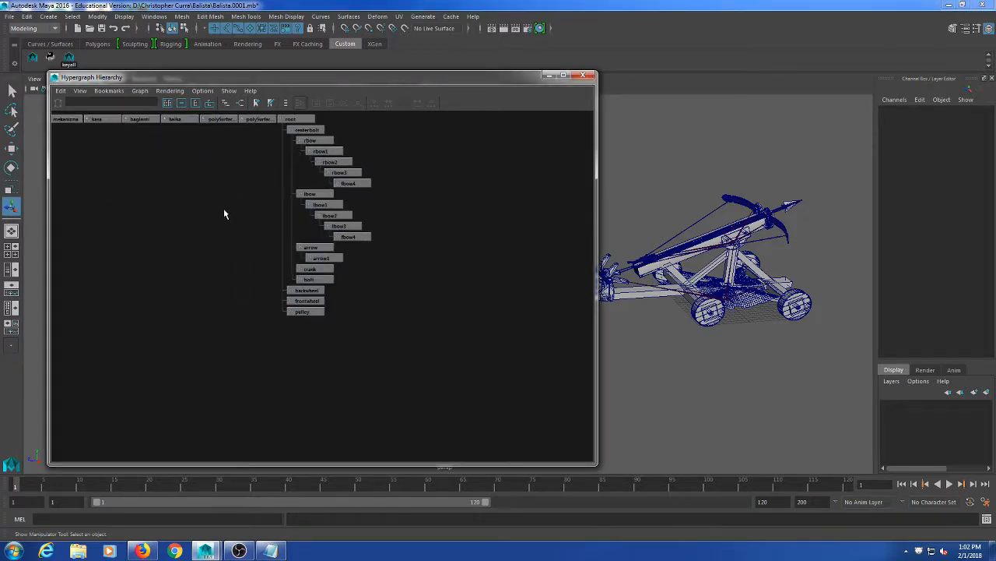
# - Select every joint node in the root's tree to highlight the complete skeleton in the model
pyautogui.moveTo(412, 134); pyautogui.dragTo(324, 445)
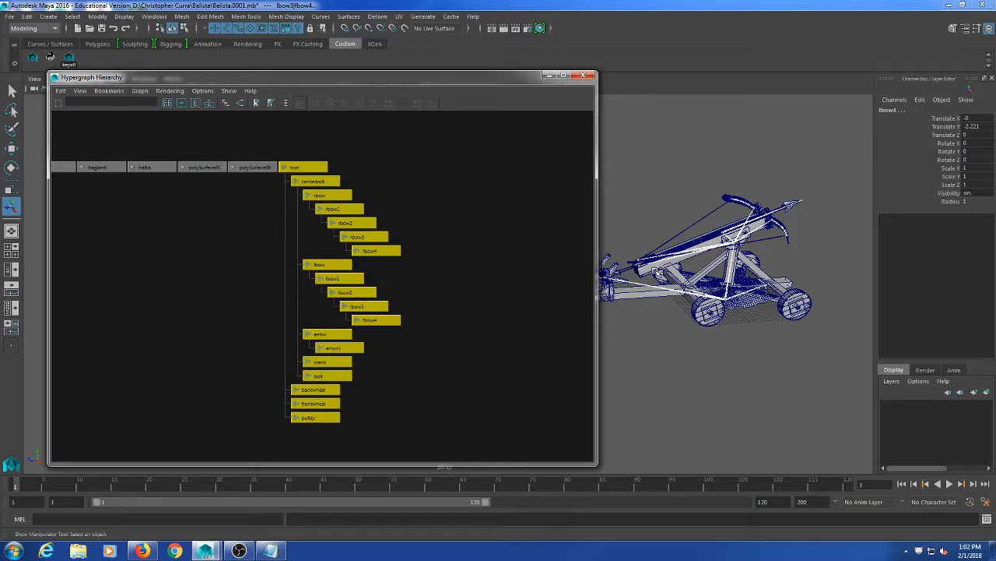
pyautogui.keyDown('alt'); pyautogui.moveTo(658, 278); pyautogui.dragTo(700, 262, button='middle'); pyautogui.keyUp('alt')
pyautogui.keyDown('alt'); pyautogui.moveTo(200, 266); pyautogui.dragTo(295, 273, button='middle'); pyautogui.keyUp('alt')
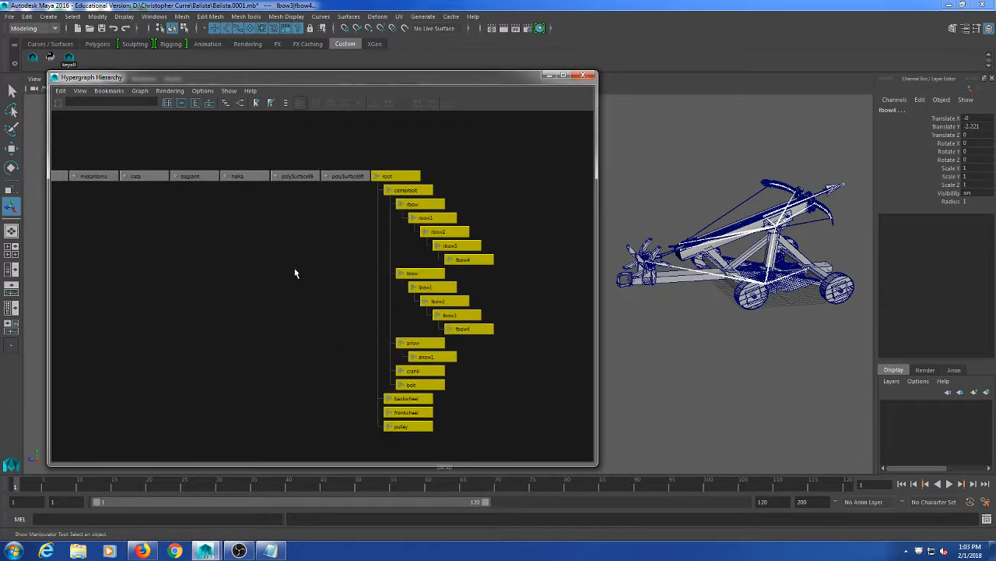
# - Select blocks of polySurface nodes under the tekerlek and kasnak groups to identify which model parts they contain
pyautogui.keyDown('alt'); pyautogui.moveTo(294, 274); pyautogui.dragTo(181, 266, button='right'); pyautogui.keyUp('alt')
pyautogui.keyDown('alt'); pyautogui.moveTo(181, 266); pyautogui.dragTo(421, 227, button='middle'); pyautogui.keyUp('alt')
pyautogui.keyDown('alt'); pyautogui.moveTo(187, 253); pyautogui.dragTo(366, 260, button='middle'); pyautogui.keyUp('alt')
pyautogui.scroll(-3, 366, 256)
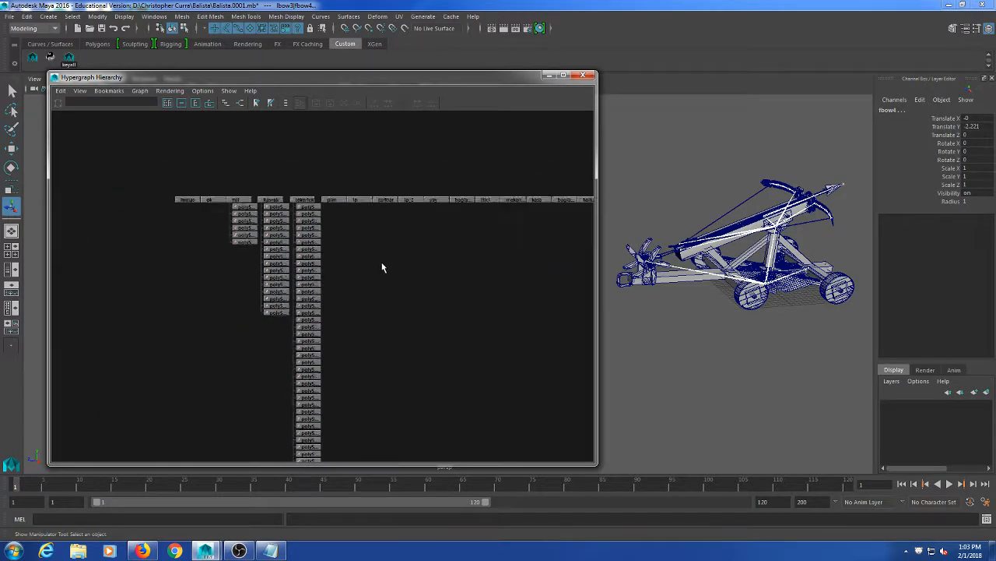
pyautogui.keyDown('alt'); pyautogui.moveTo(407, 349); pyautogui.dragTo(390, 280, button='middle'); pyautogui.keyUp('alt')
pyautogui.scroll(-2, 372, 259)
pyautogui.scroll(3, 384, 296)
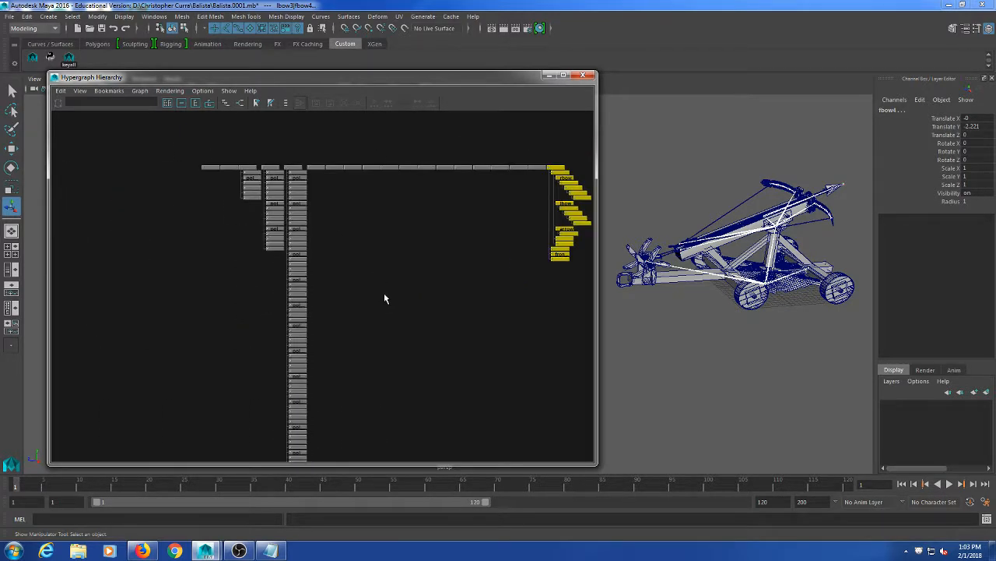
pyautogui.moveTo(369, 219); pyautogui.dragTo(301, 343)
pyautogui.moveTo(374, 270); pyautogui.dragTo(301, 380)
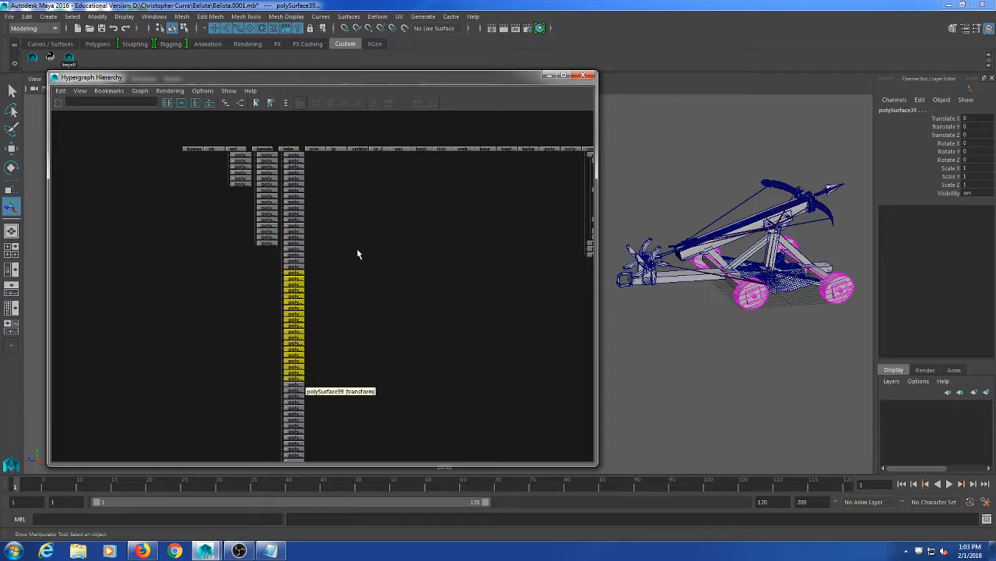
pyautogui.moveTo(357, 248); pyautogui.dragTo(300, 301)
pyautogui.moveTo(316, 176); pyautogui.dragTo(273, 265)
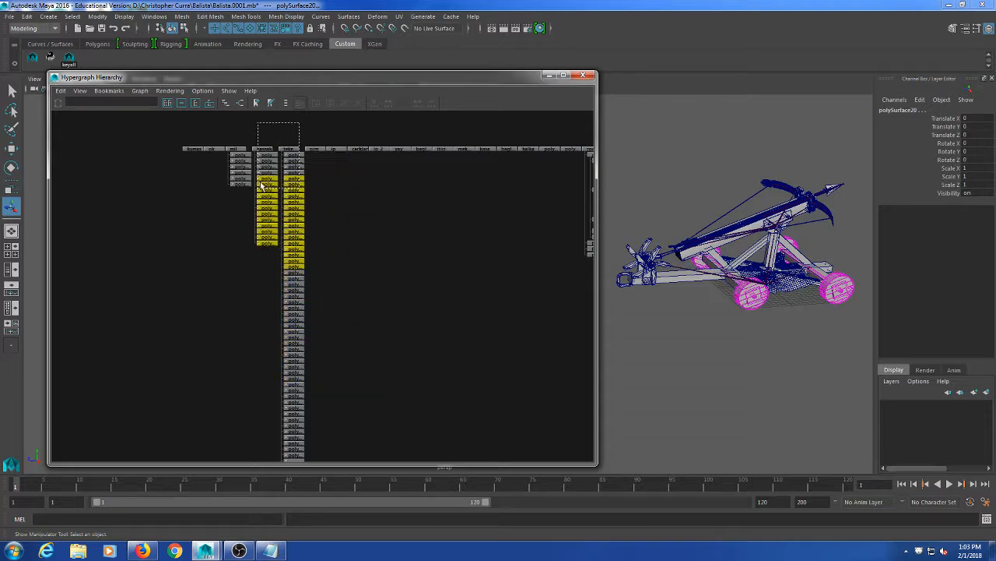
pyautogui.moveTo(369, 228); pyautogui.dragTo(311, 387)
pyautogui.scroll(-3, 380, 291)
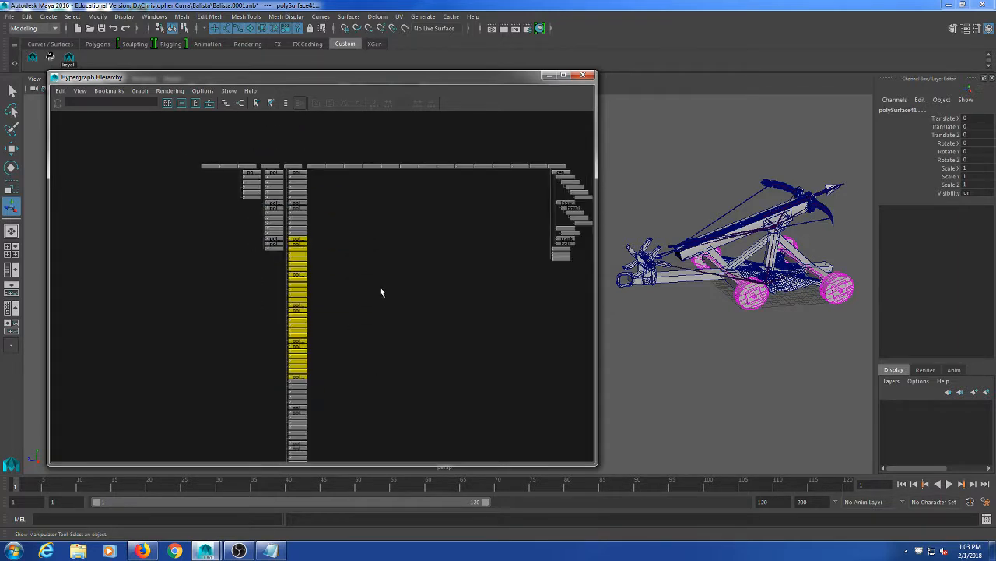
pyautogui.keyDown('alt'); pyautogui.moveTo(362, 426); pyautogui.dragTo(349, 444, button='middle'); pyautogui.keyUp('alt')
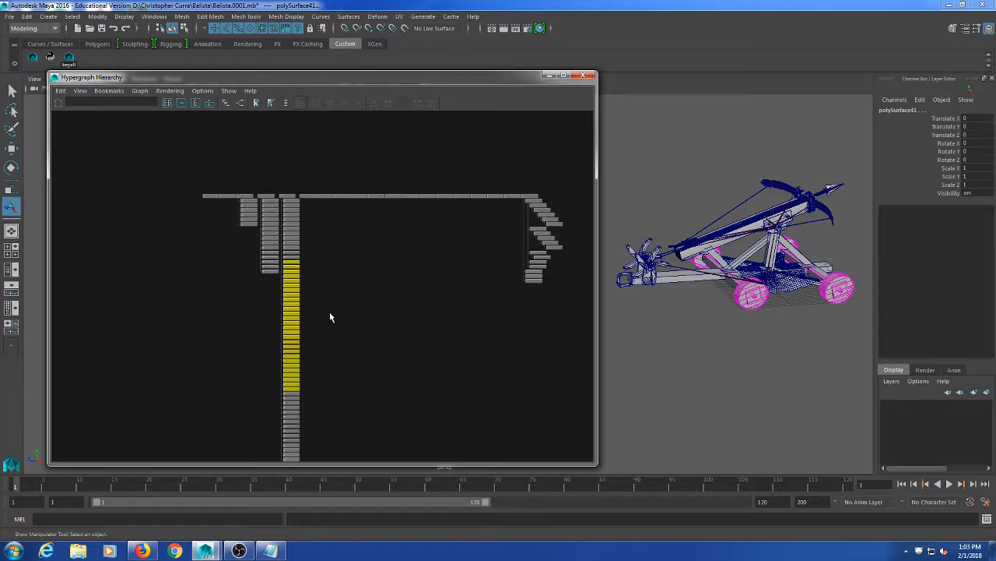
# - Select the tekerlek group node and the kasnak group node in turn to identify their parts on the ballista
pyautogui.scroll(2, 329, 311)
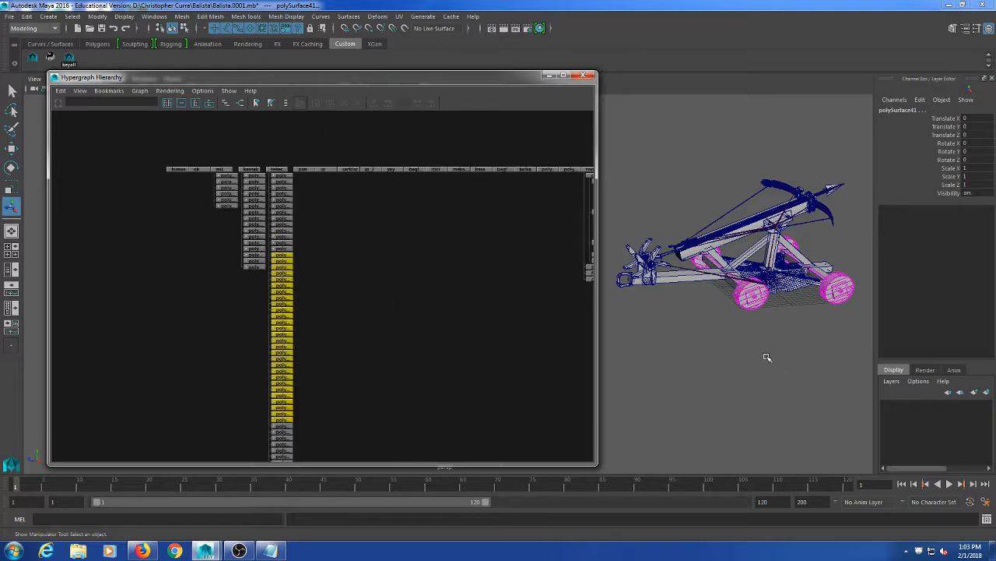
pyautogui.click(323, 225)
pyautogui.click(277, 169)
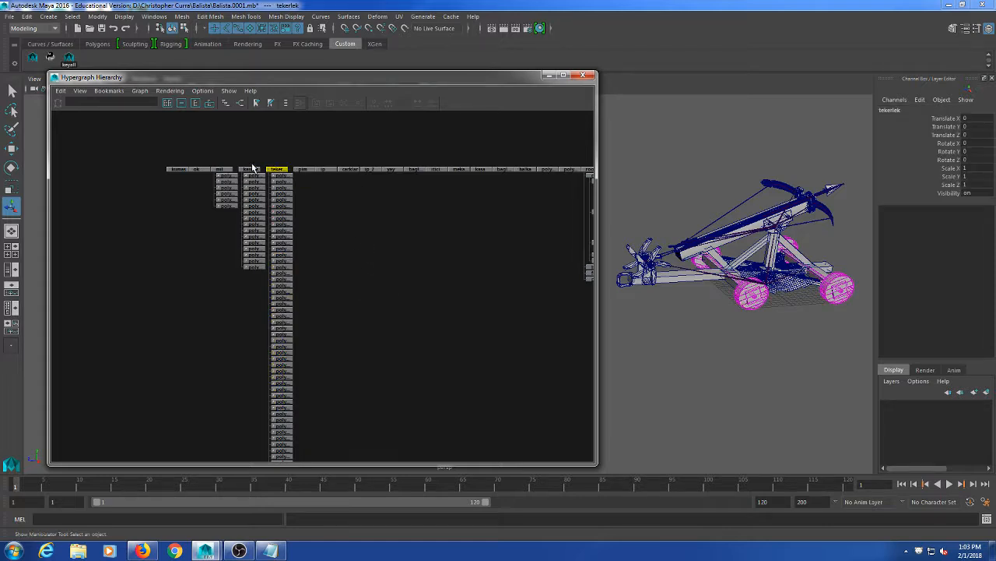
pyautogui.click(250, 168)
pyautogui.press('w')
pyautogui.press('e')
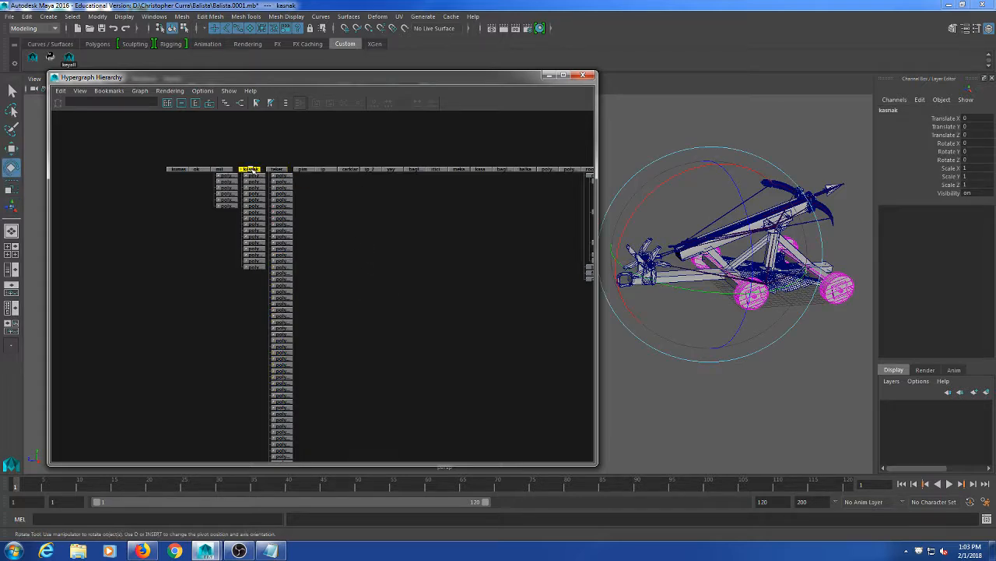
pyautogui.scroll(1, 309, 227)
pyautogui.keyDown('alt'); pyautogui.moveTo(236, 167); pyautogui.dragTo(249, 202, button='middle'); pyautogui.keyUp('alt')
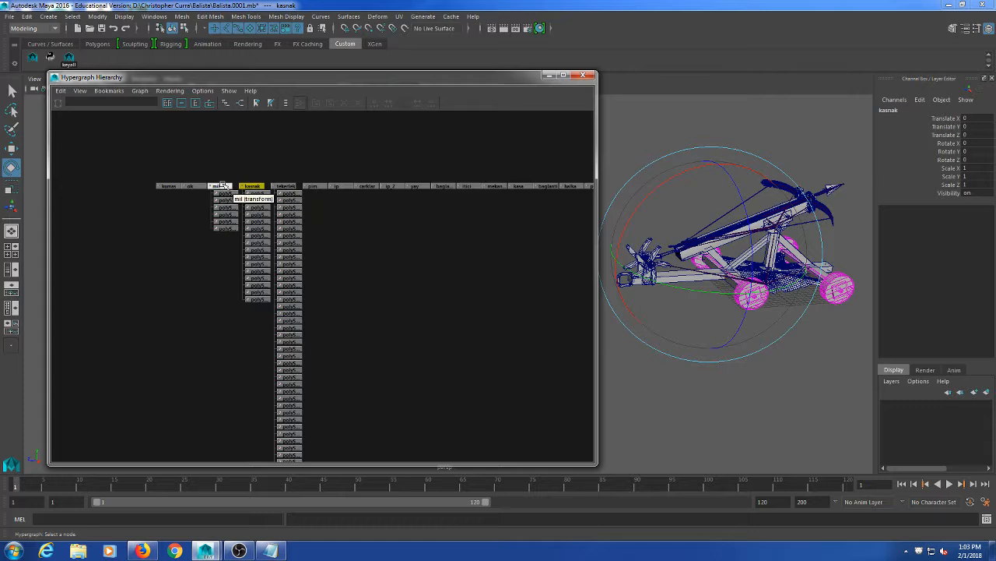
# - Select the mil group node, test-move it to identify its geometry, undo the move, and clear the selection
pyautogui.click(221, 186)
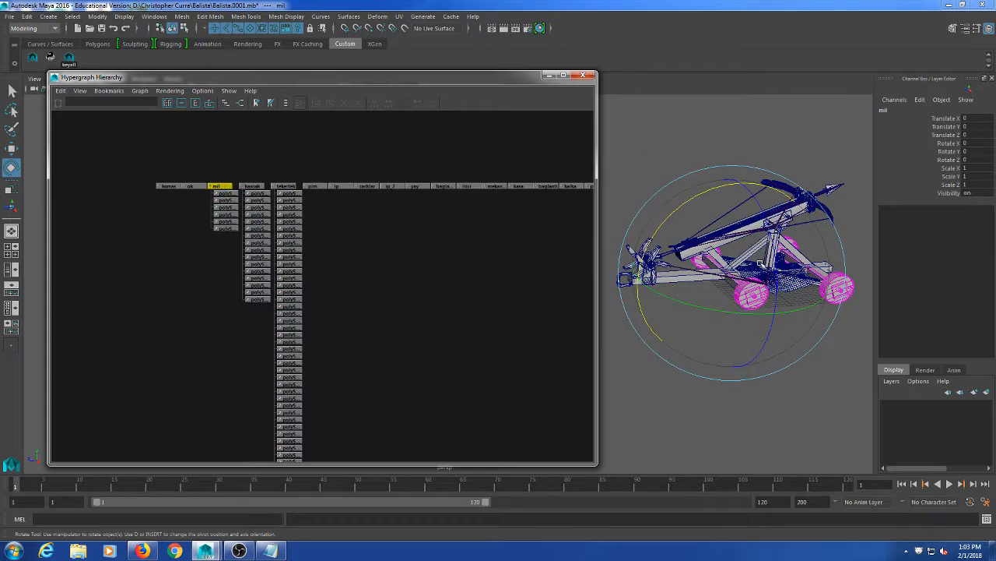
pyautogui.press('w')
pyautogui.moveTo(731, 274); pyautogui.dragTo(667, 195)
pyautogui.hotkey('ctrl', 'z')
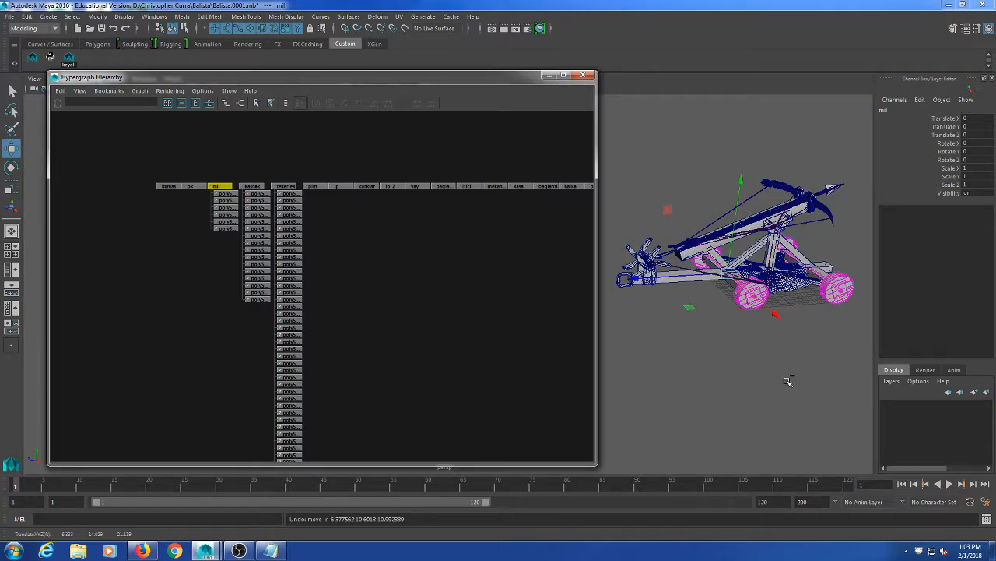
pyautogui.scroll(5, 782, 382)
pyautogui.keyDown('alt'); pyautogui.moveTo(781, 383); pyautogui.dragTo(628, 369, button='middle'); pyautogui.keyUp('alt')
pyautogui.scroll(-3, 763, 348)
pyautogui.keyDown('alt'); pyautogui.moveTo(781, 349); pyautogui.dragTo(760, 344, button='middle'); pyautogui.keyUp('alt')
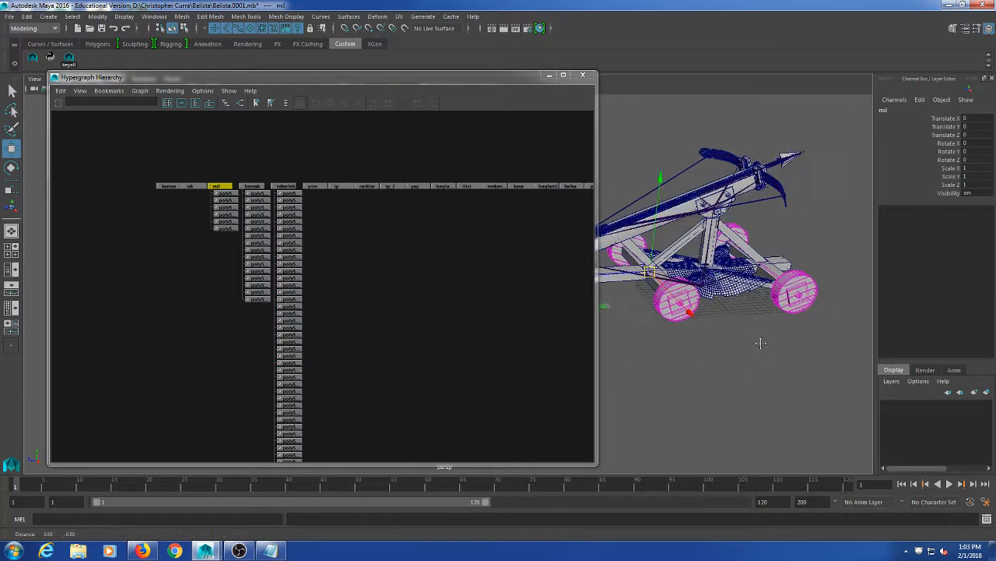
pyautogui.keyDown('alt'); pyautogui.moveTo(761, 343); pyautogui.dragTo(805, 337); pyautogui.keyUp('alt')
pyautogui.click(440, 291)
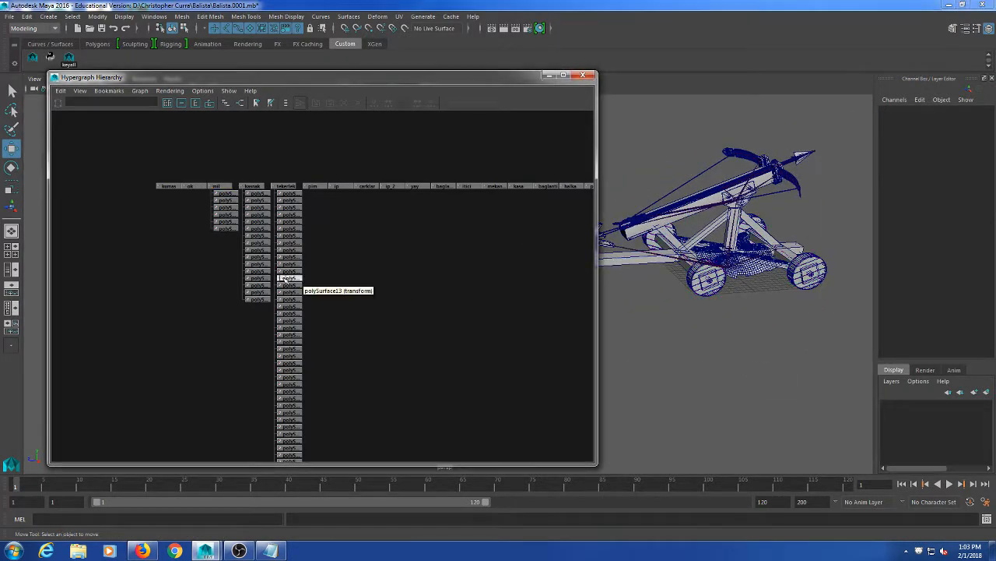
# - Select the mil group node to check which parts of the ballista it contains, and clear the selection
pyautogui.click(220, 186)
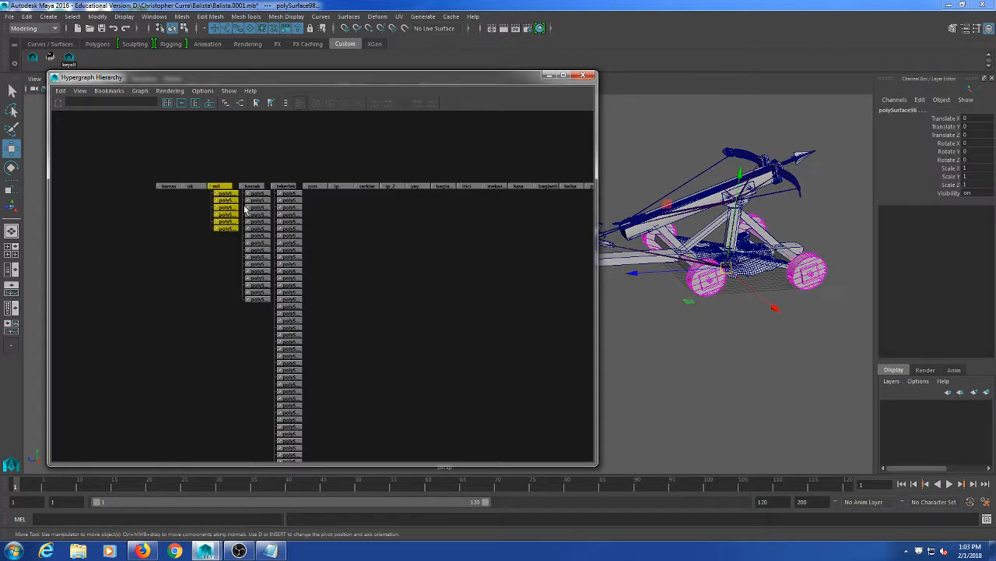
pyautogui.click(789, 350)
pyautogui.click(712, 291)
pyautogui.click(705, 345)
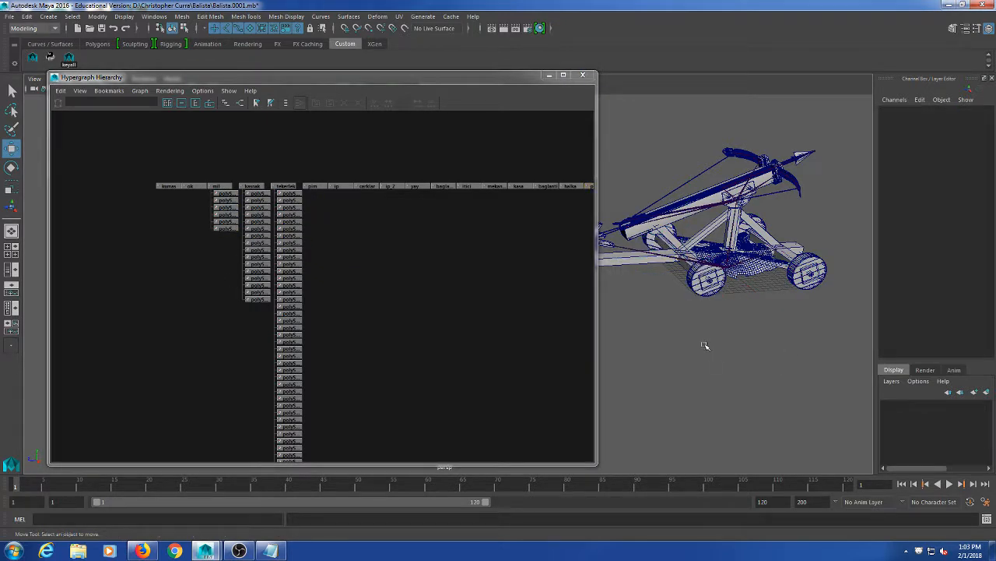
# - Close the Hypergraph Hierarchy window to work on the whole ballista in the perspective view
pyautogui.click(580, 76)
pyautogui.keyDown('alt'); pyautogui.moveTo(607, 307); pyautogui.dragTo(490, 338, button='middle'); pyautogui.keyUp('alt')
pyautogui.scroll(5, 499, 340)
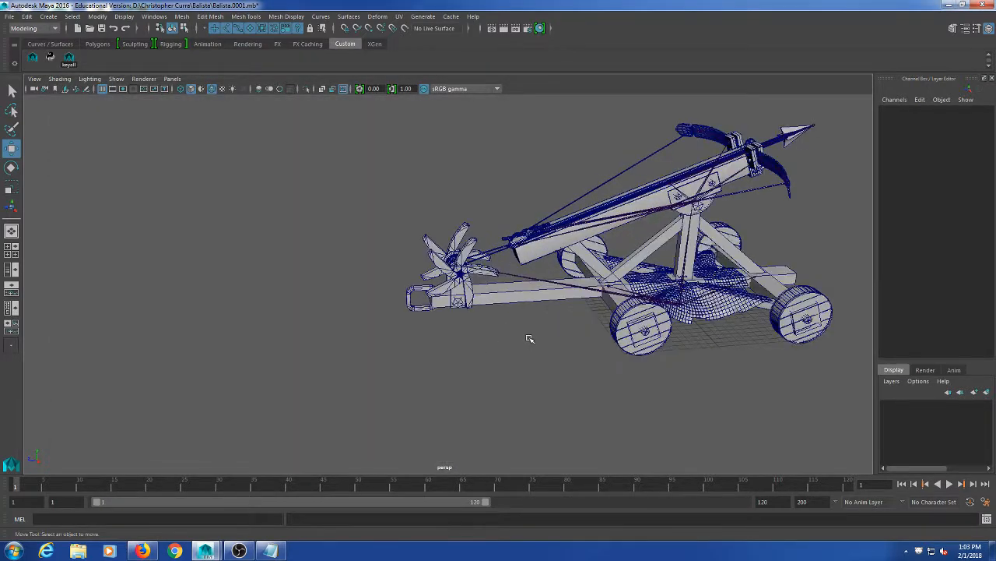
pyautogui.scroll(-2, 421, 336)
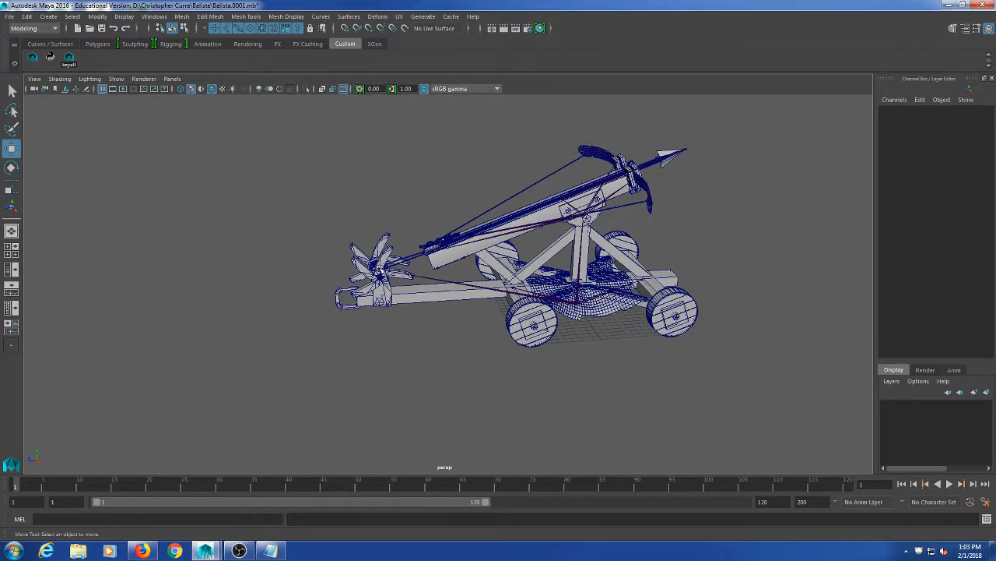
pyautogui.keyDown('alt'); pyautogui.moveTo(381, 270); pyautogui.dragTo(346, 283, button='middle'); pyautogui.keyUp('alt')
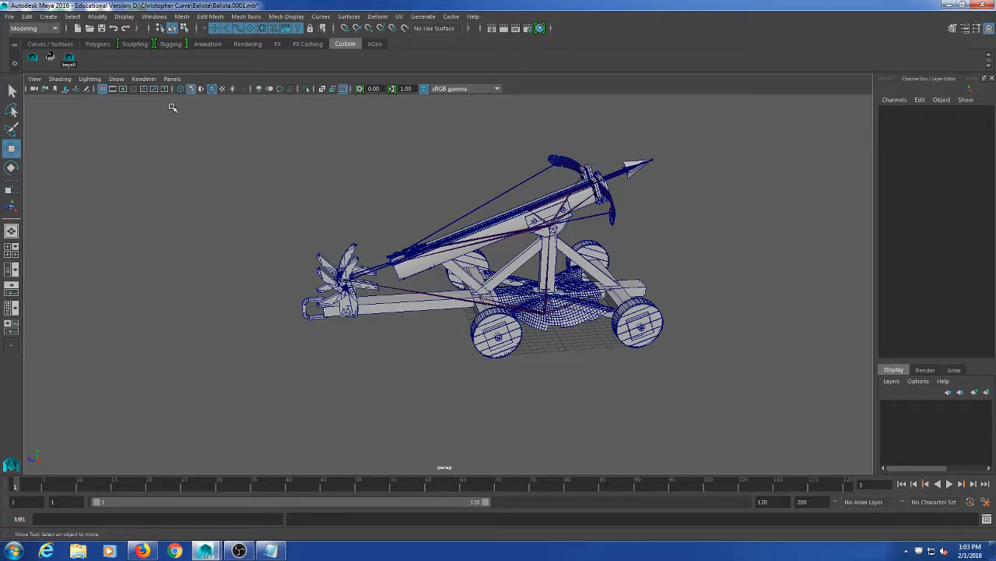
pyautogui.click(116, 79)
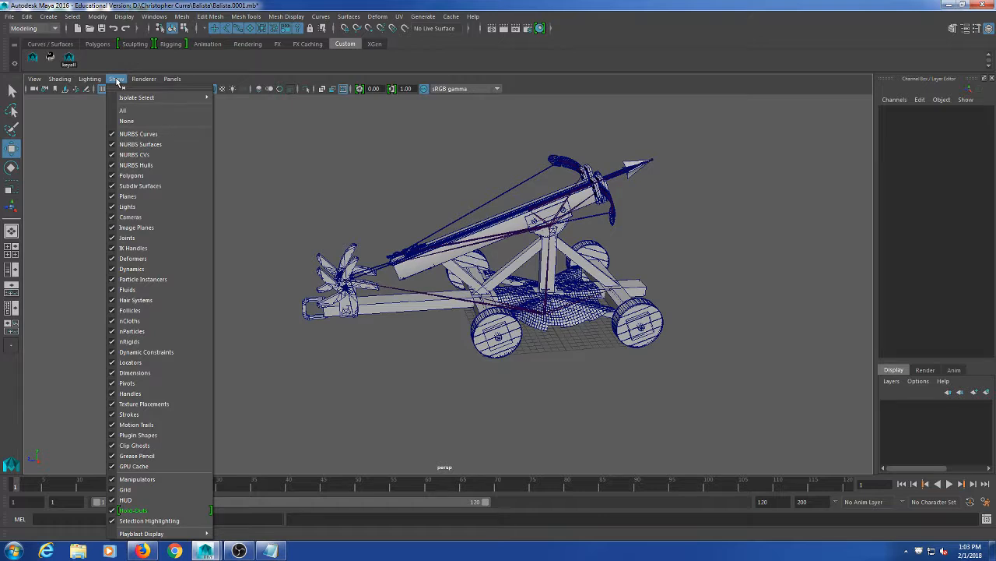
pyautogui.click(167, 89)
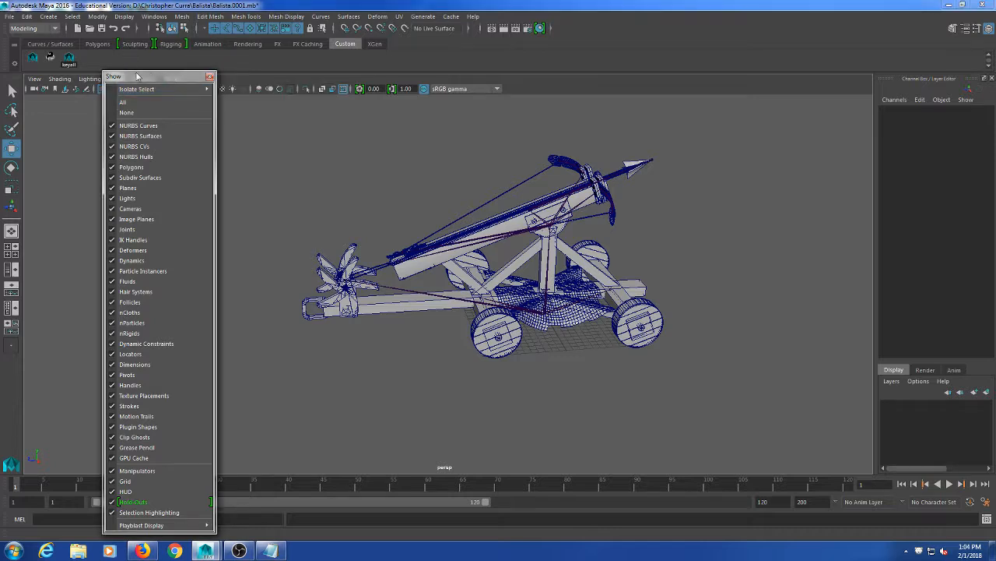
pyautogui.moveTo(137, 75); pyautogui.dragTo(93, 40)
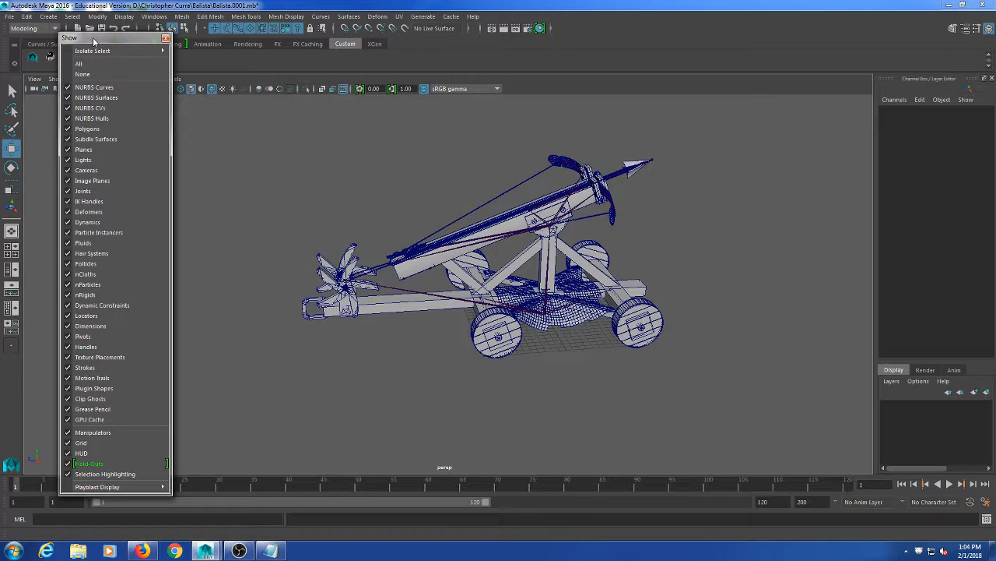
pyautogui.click(165, 38)
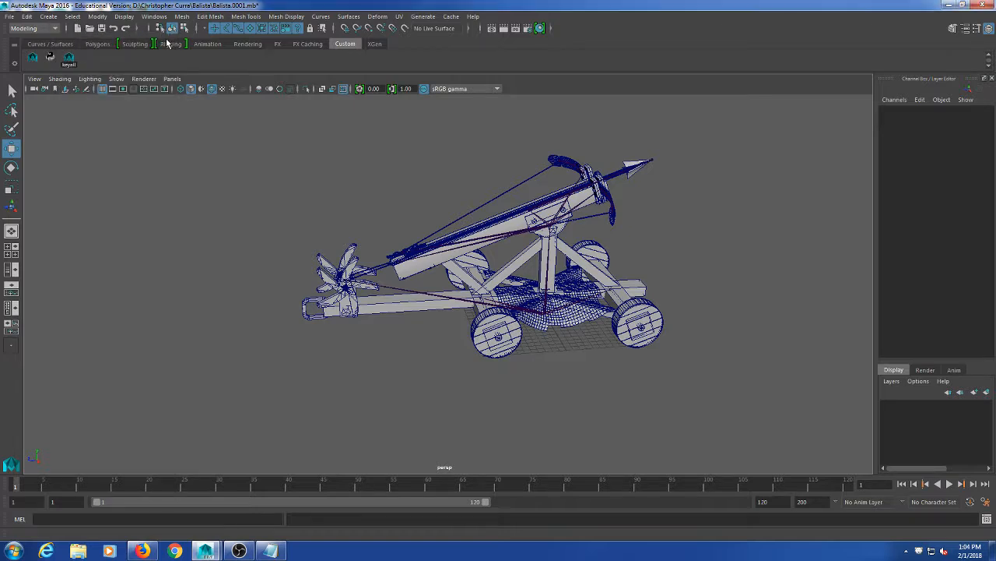
# - Float the viewport's object-type display list beside the model and hide Joints in the viewport
pyautogui.click(115, 80)
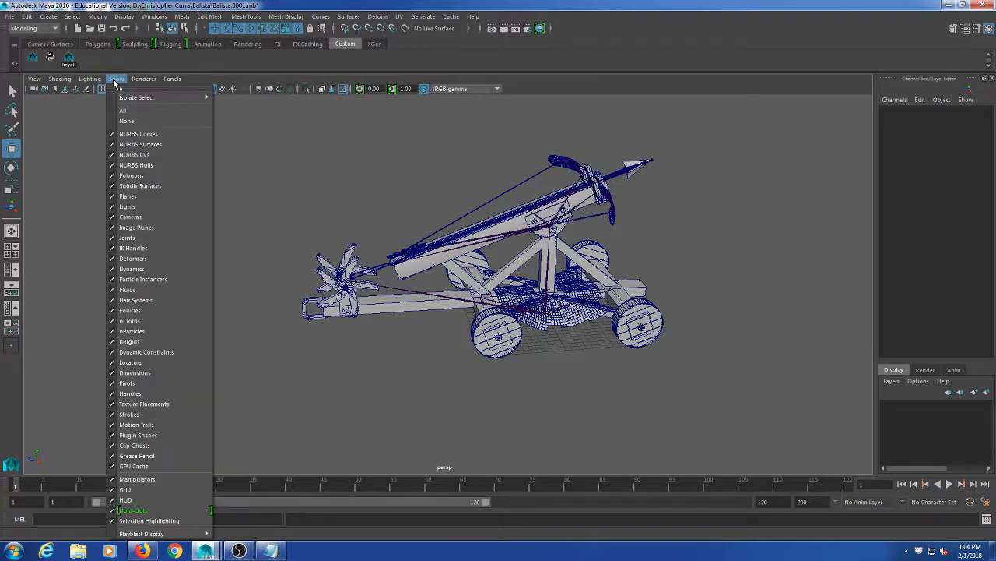
pyautogui.click(177, 88)
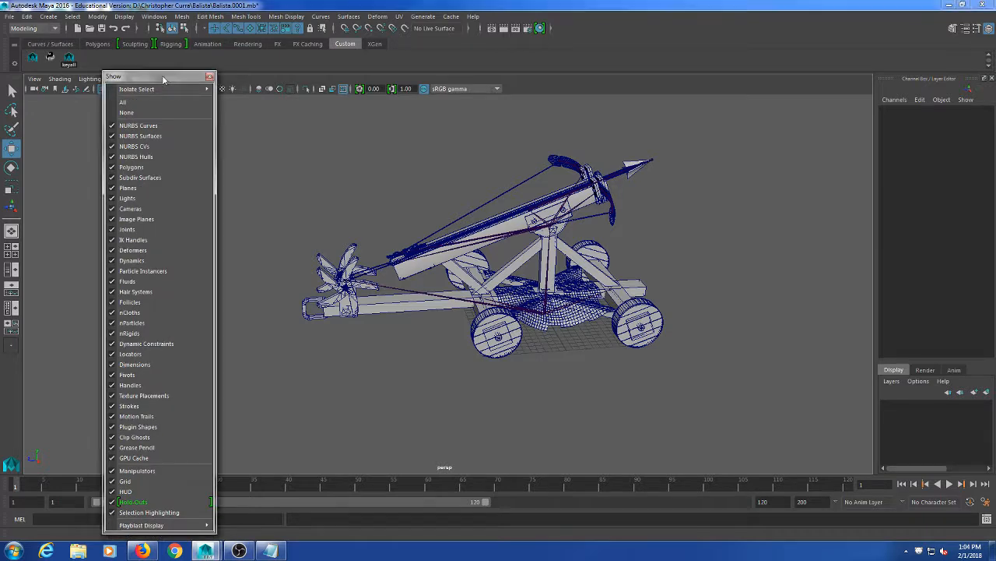
pyautogui.moveTo(162, 89); pyautogui.dragTo(119, 44)
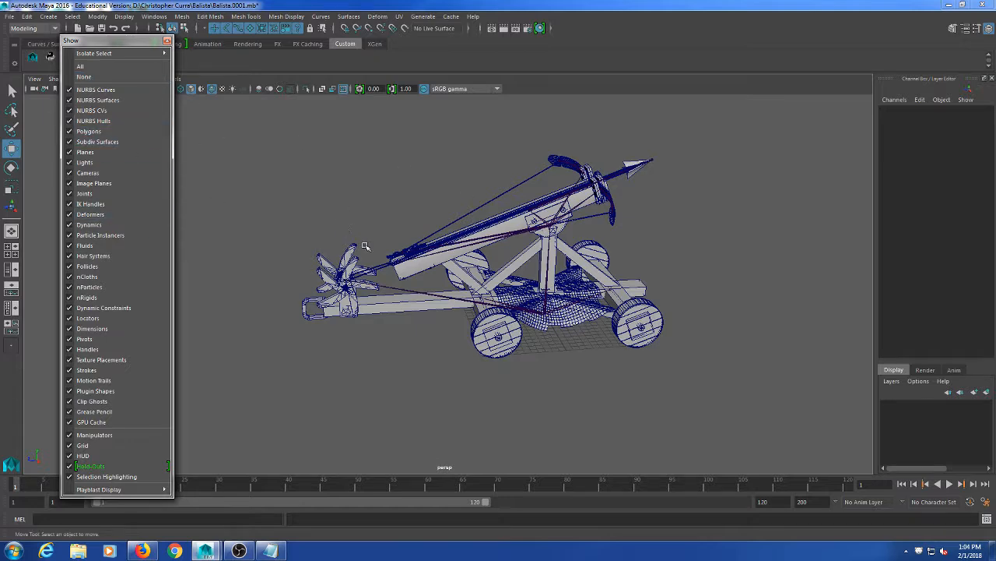
pyautogui.scroll(5, 444, 240)
pyautogui.scroll(1, 444, 238)
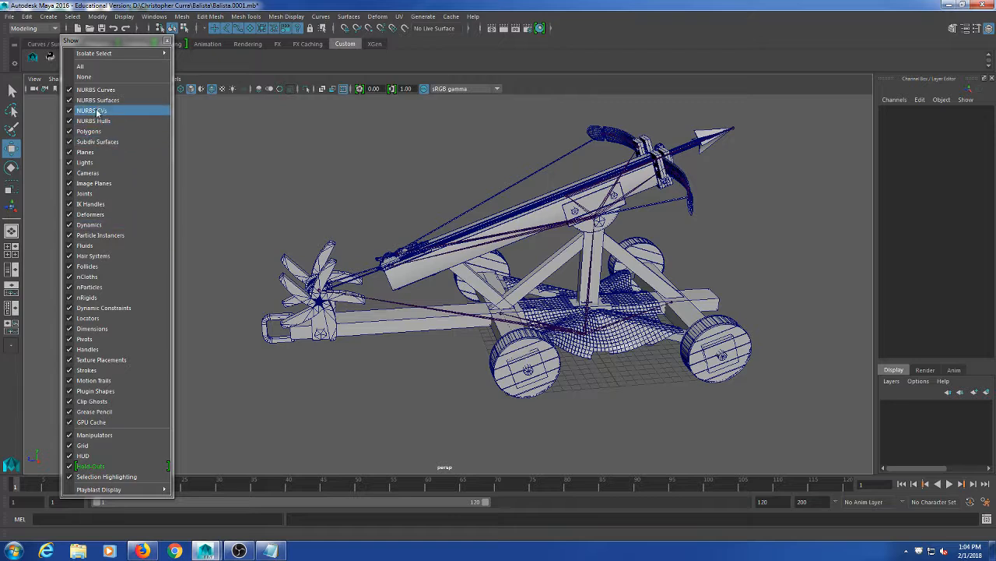
pyautogui.click(78, 195)
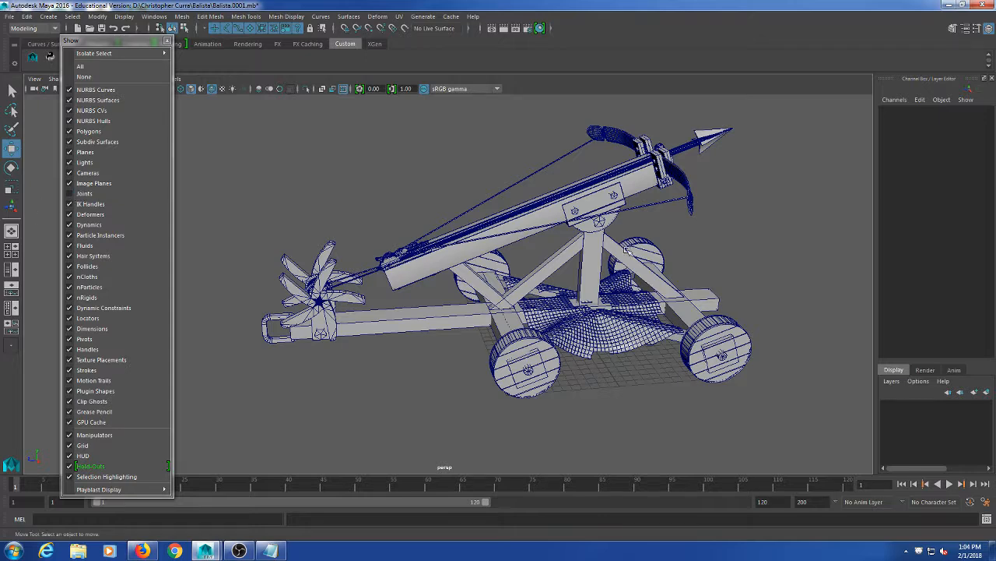
# - Select all of the ballista's meshes, delete their construction history, and freeze their transformations
pyautogui.click(658, 254)
pyautogui.scroll(-3, 662, 254)
pyautogui.click(687, 251)
pyautogui.moveTo(771, 126); pyautogui.dragTo(288, 454)
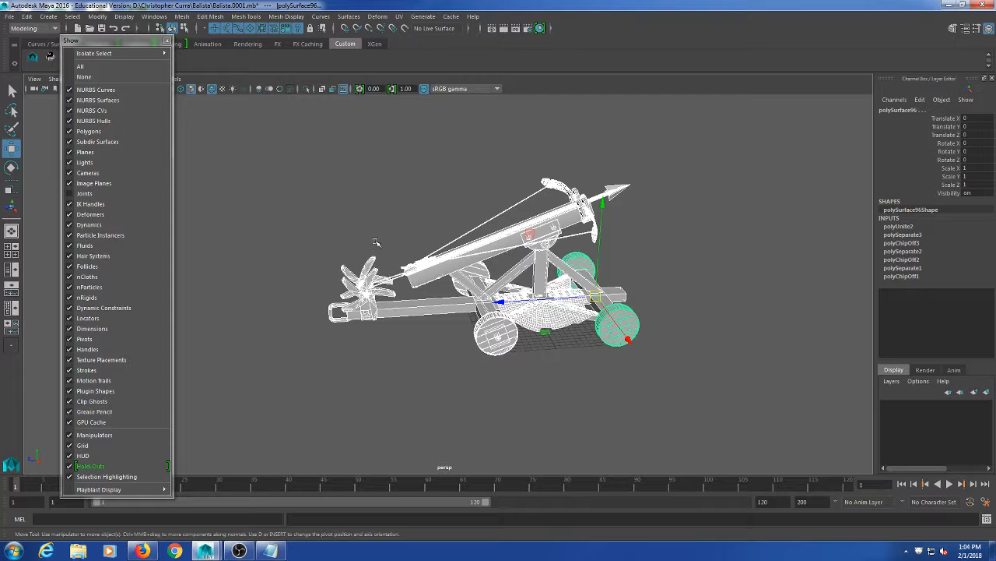
pyautogui.click(115, 42)
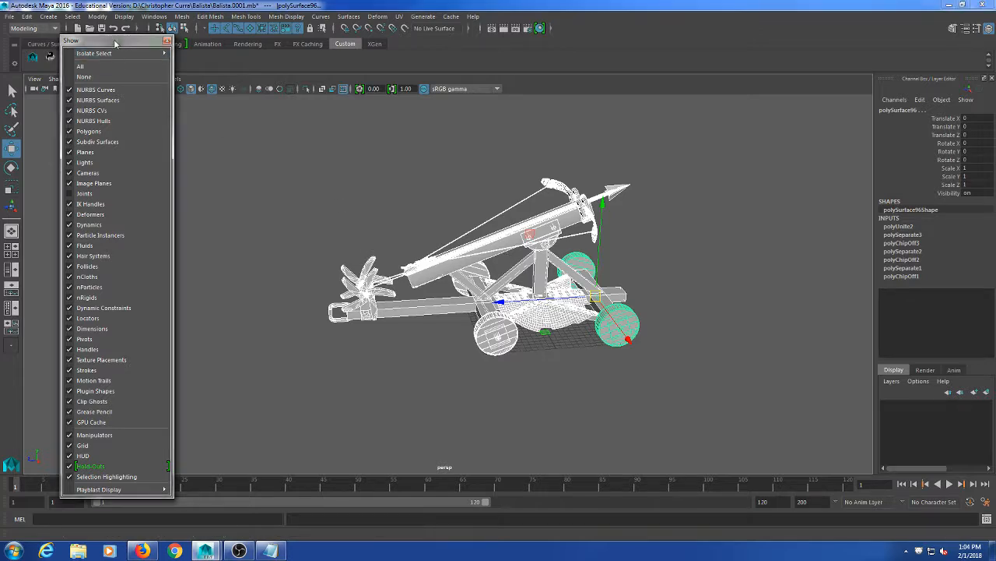
pyautogui.click(28, 16)
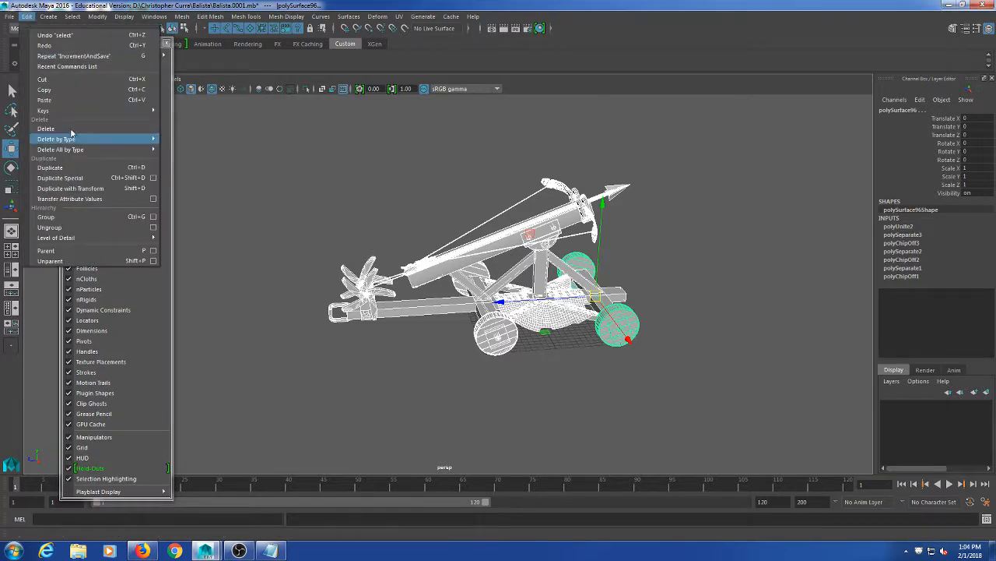
pyautogui.moveTo(117, 138)
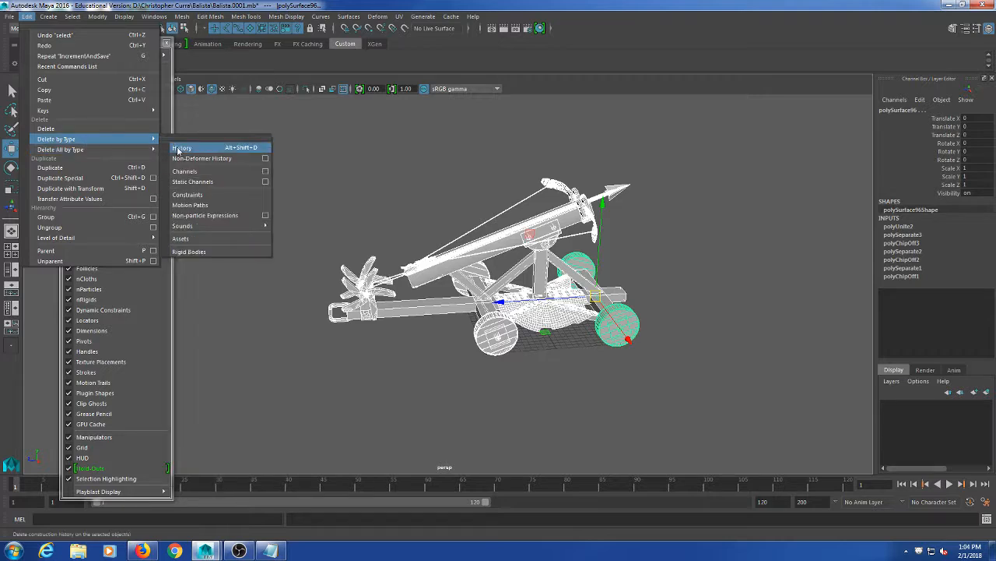
pyautogui.click(181, 148)
pyautogui.click(98, 17)
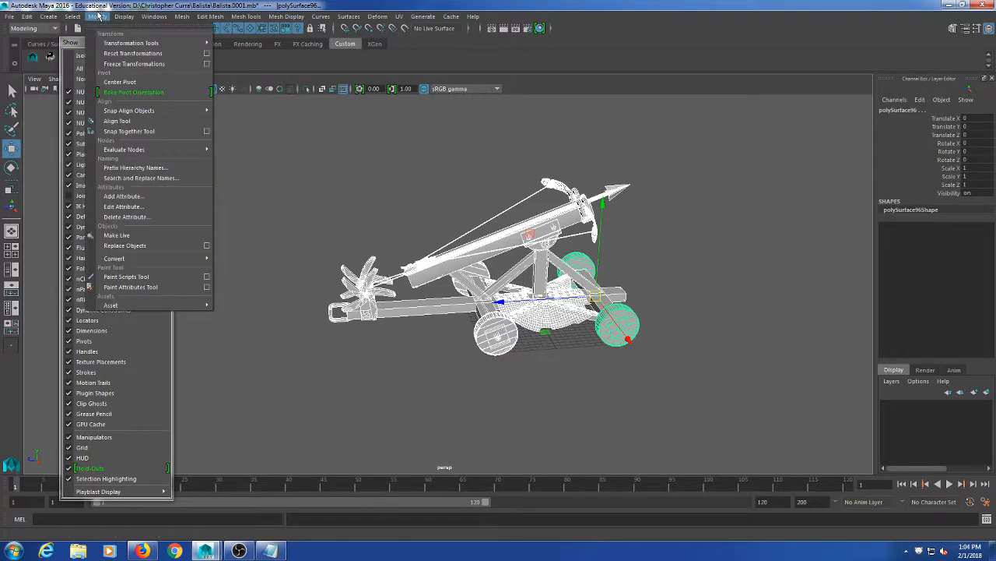
pyautogui.click(118, 64)
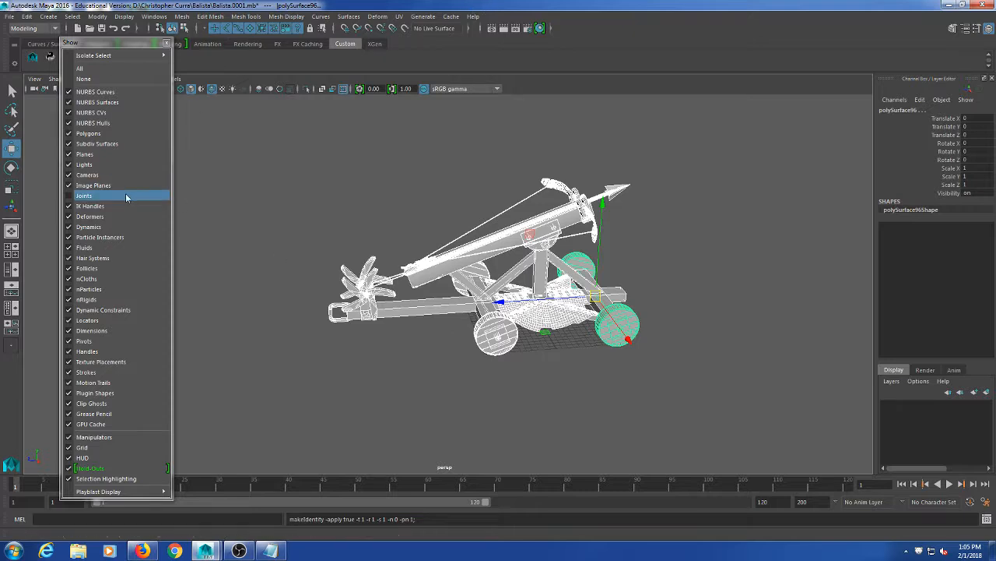
# - Select all the ballista meshes again, turn the display of Joints back on, and add the root joint to the selection
pyautogui.moveTo(251, 126); pyautogui.dragTo(690, 395)
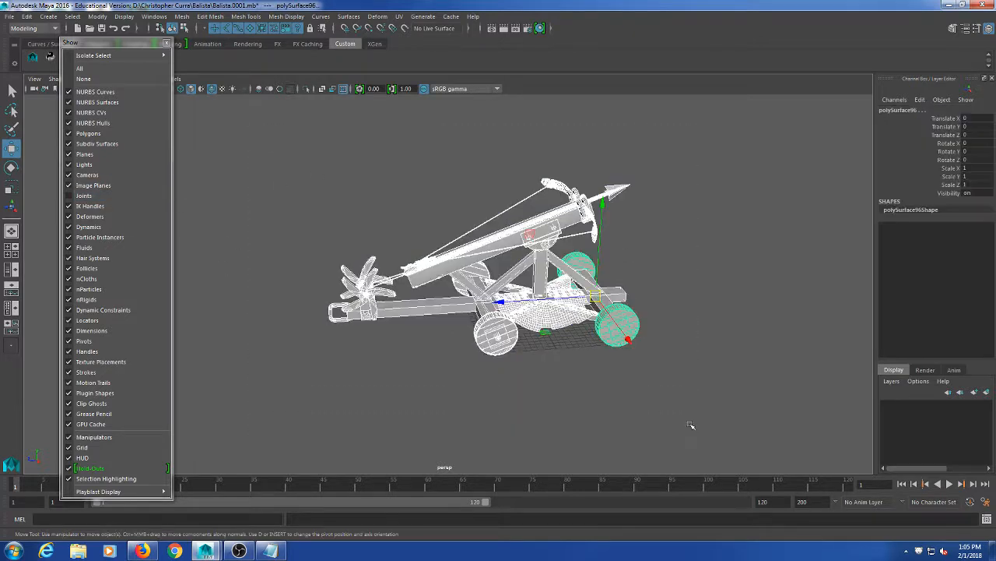
pyautogui.scroll(2, 687, 421)
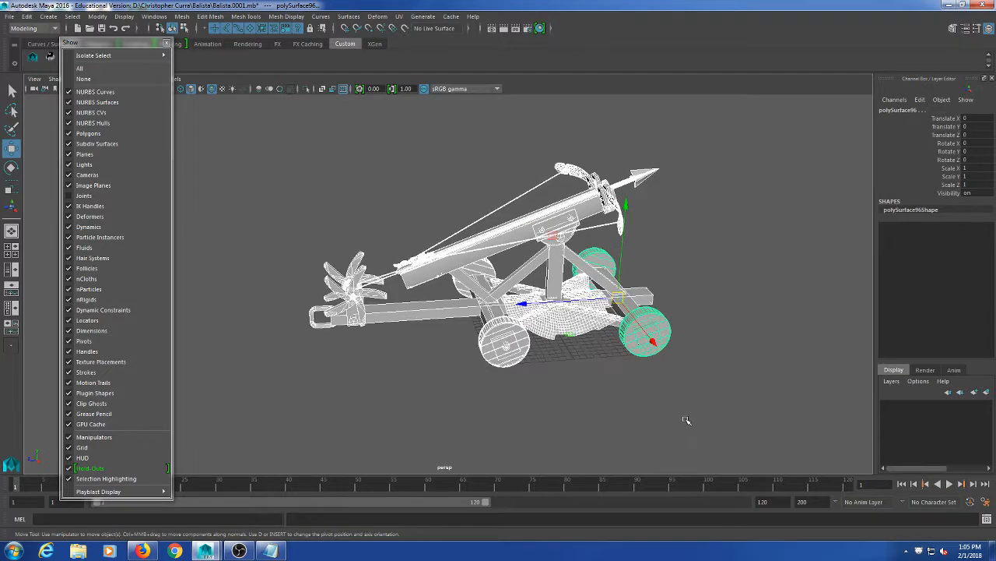
pyautogui.click(97, 197)
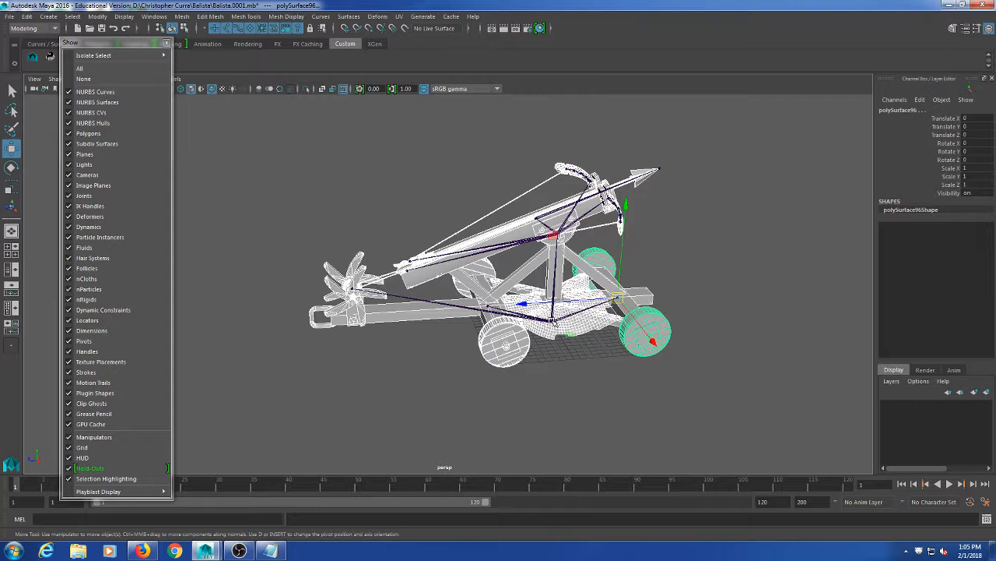
pyautogui.click(551, 319)
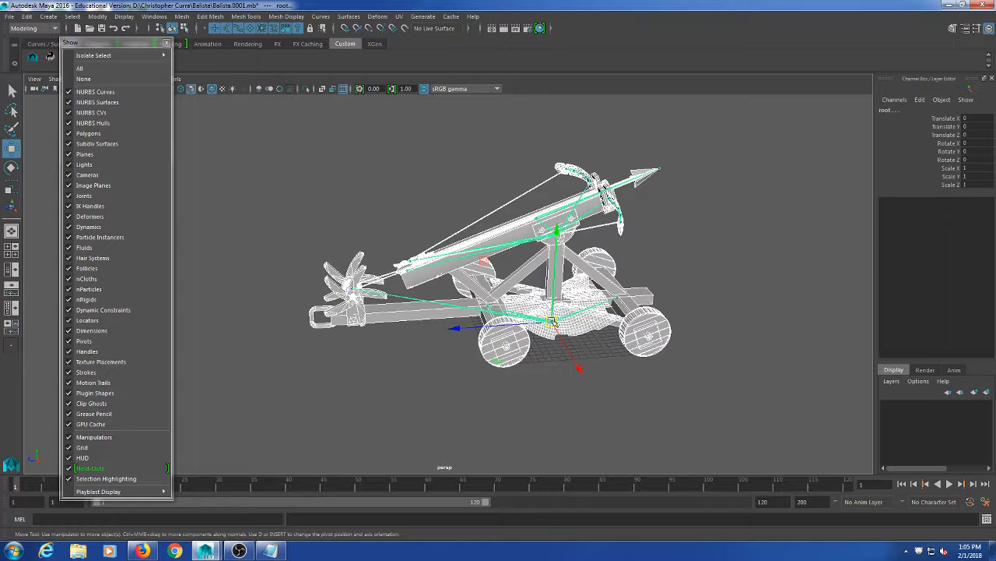
# - Switch to the Rigging menu set and open the Bind Skin options beside the model
pyautogui.click(44, 29)
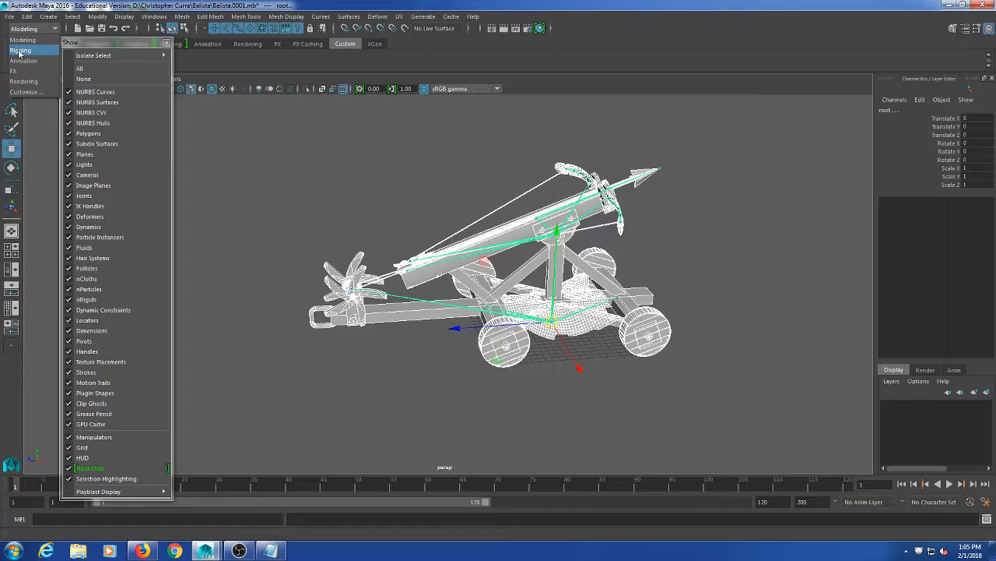
pyautogui.click(19, 52)
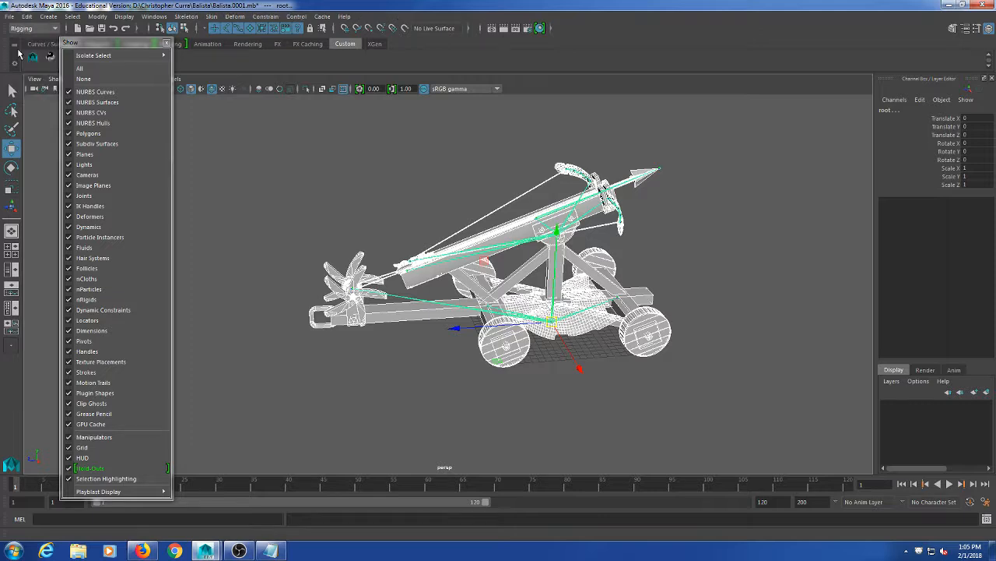
pyautogui.click(208, 17)
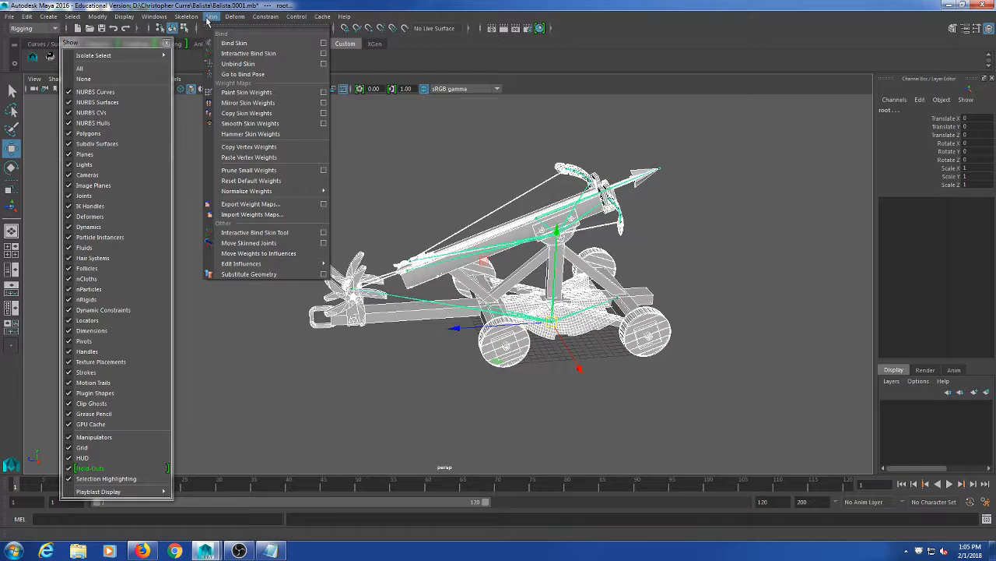
pyautogui.moveTo(279, 17)
pyautogui.moveTo(211, 17)
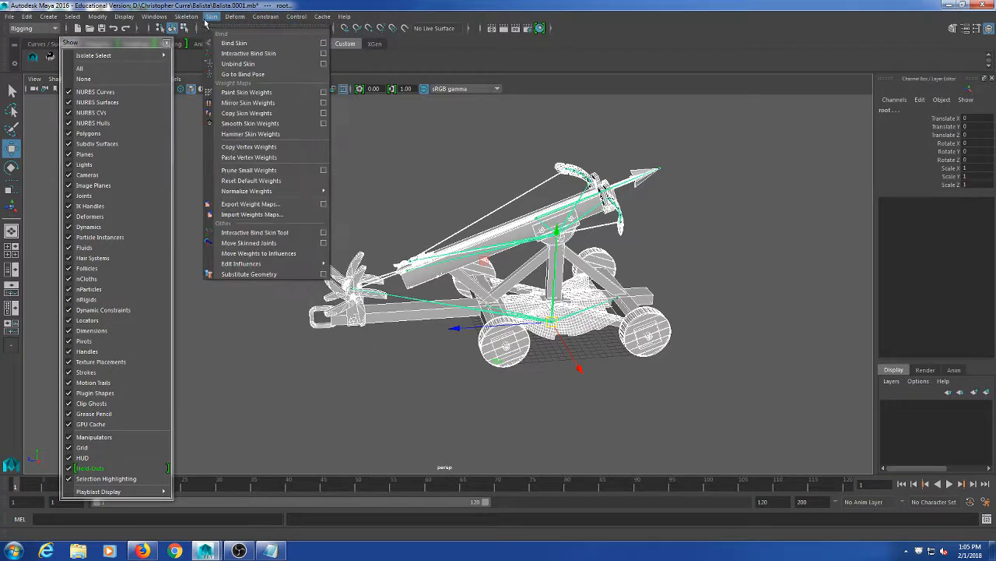
pyautogui.click(326, 44)
pyautogui.moveTo(414, 192); pyautogui.dragTo(222, 90)
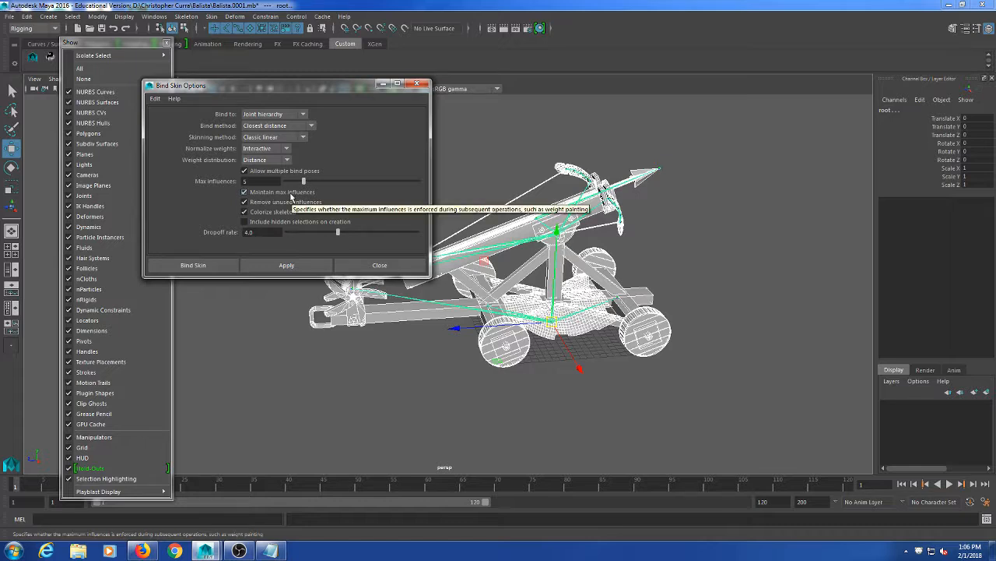
# - Bind the meshes to the root's joint hierarchy with max influences of 5 and Remove unused influences turned off
pyautogui.click(254, 181)
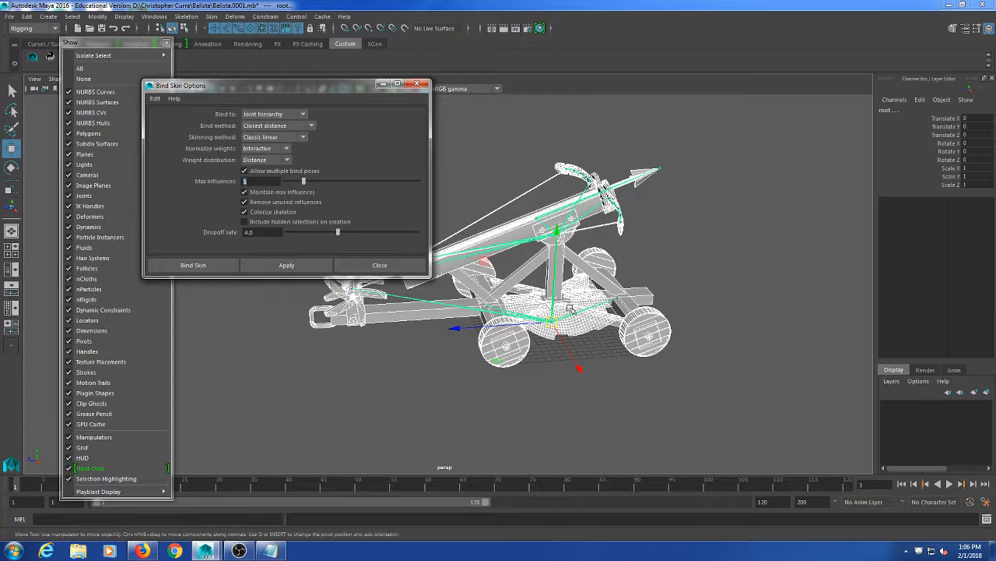
pyautogui.click(268, 181)
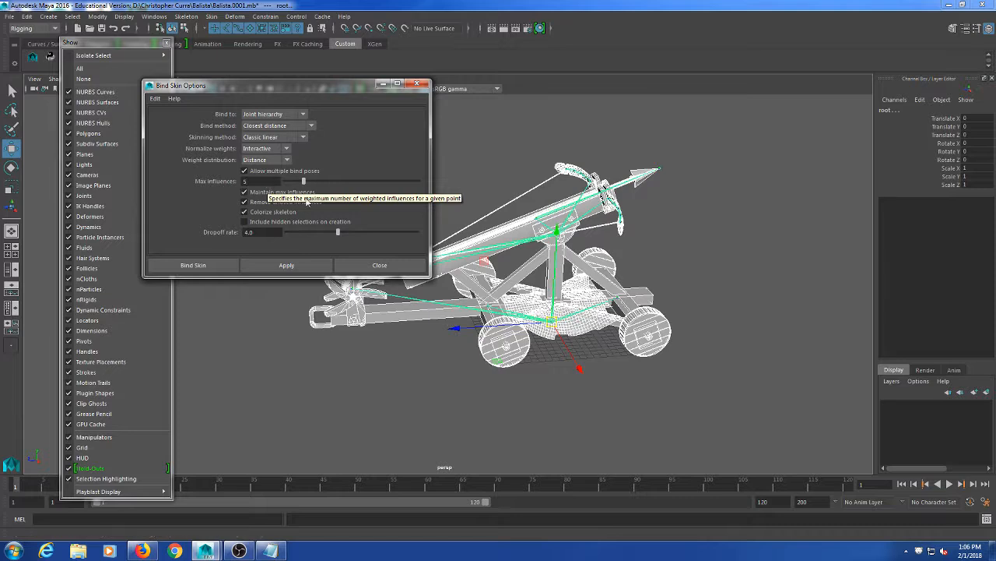
pyautogui.click(255, 204)
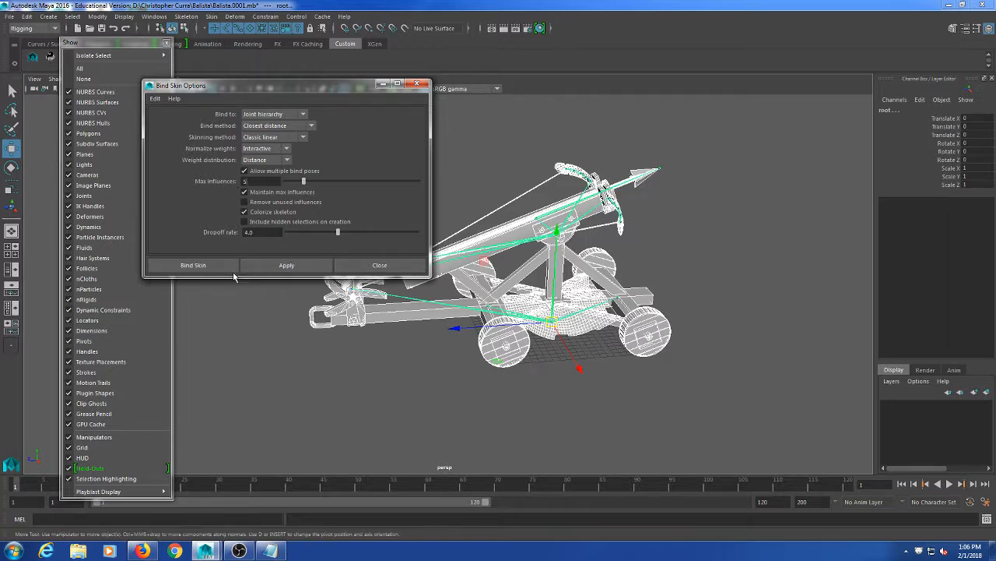
pyautogui.click(262, 267)
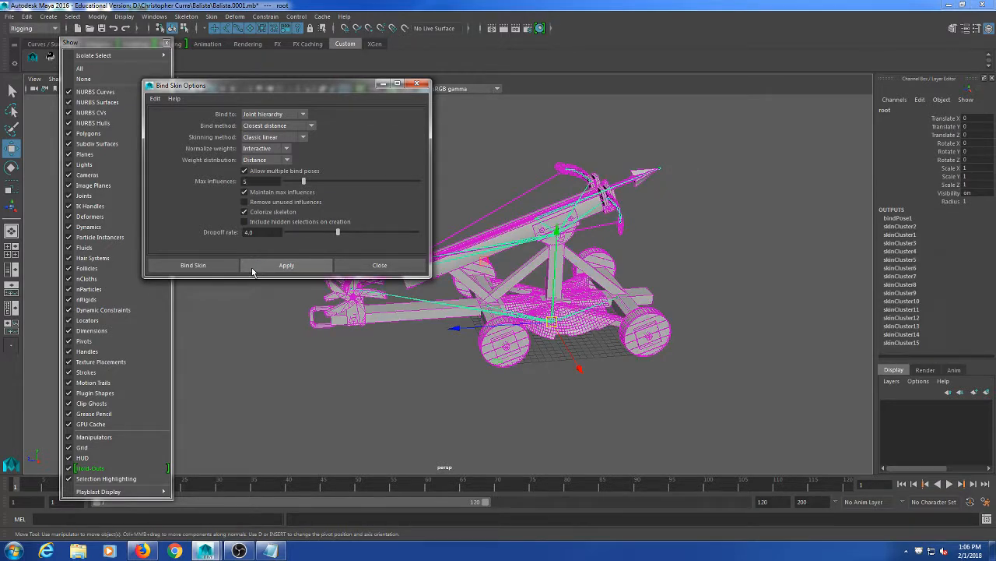
pyautogui.scroll(-5, 847, 253)
pyautogui.scroll(4, 659, 304)
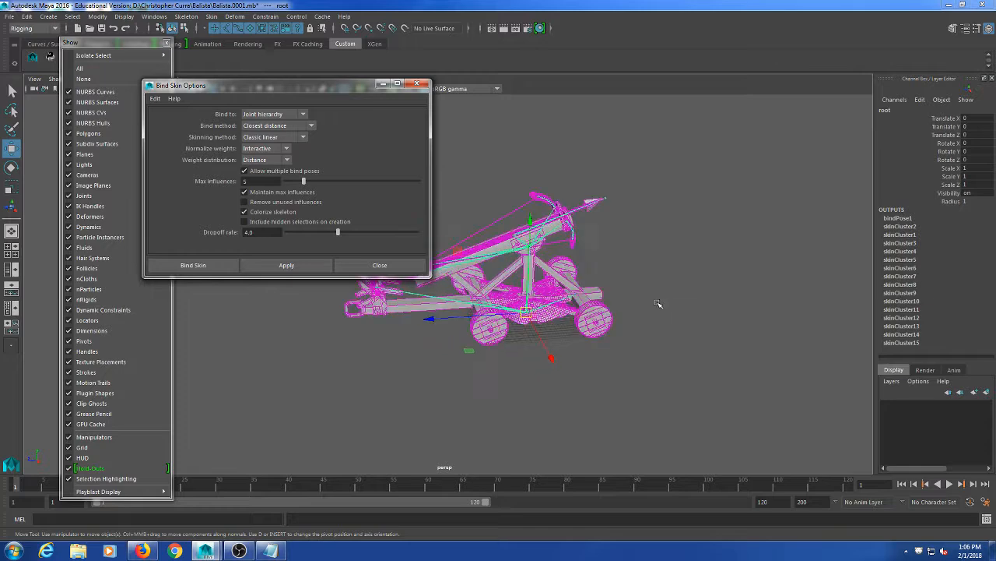
pyautogui.keyDown('alt'); pyautogui.moveTo(656, 298); pyautogui.dragTo(734, 294, button='middle'); pyautogui.keyUp('alt')
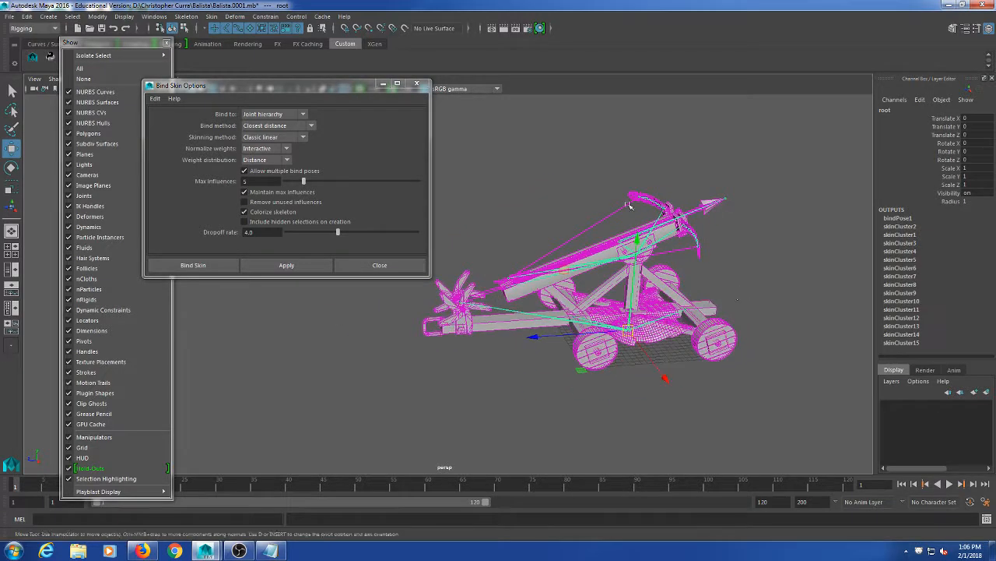
# - Close the Bind Skin options window
pyautogui.moveTo(323, 87); pyautogui.dragTo(297, 86)
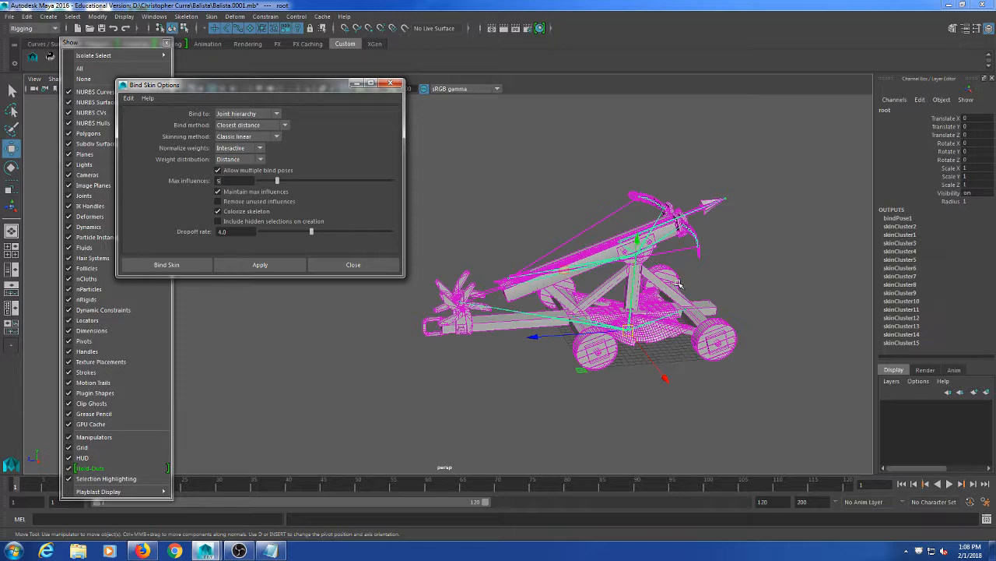
pyautogui.click(389, 84)
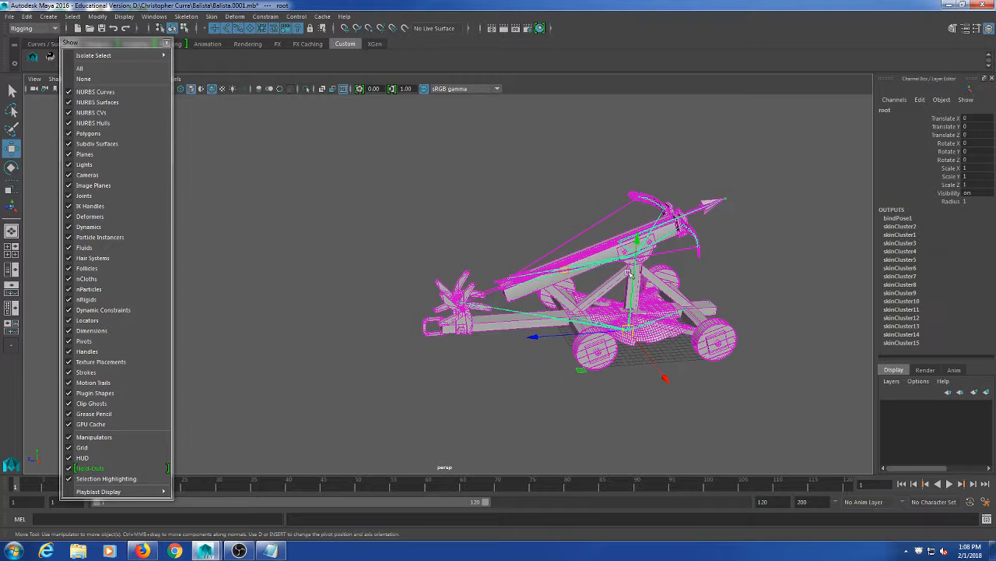
# - Raise the centerbolt joint well above its bound position to test how the skinned meshes deform
pyautogui.click(513, 187)
pyautogui.click(631, 252)
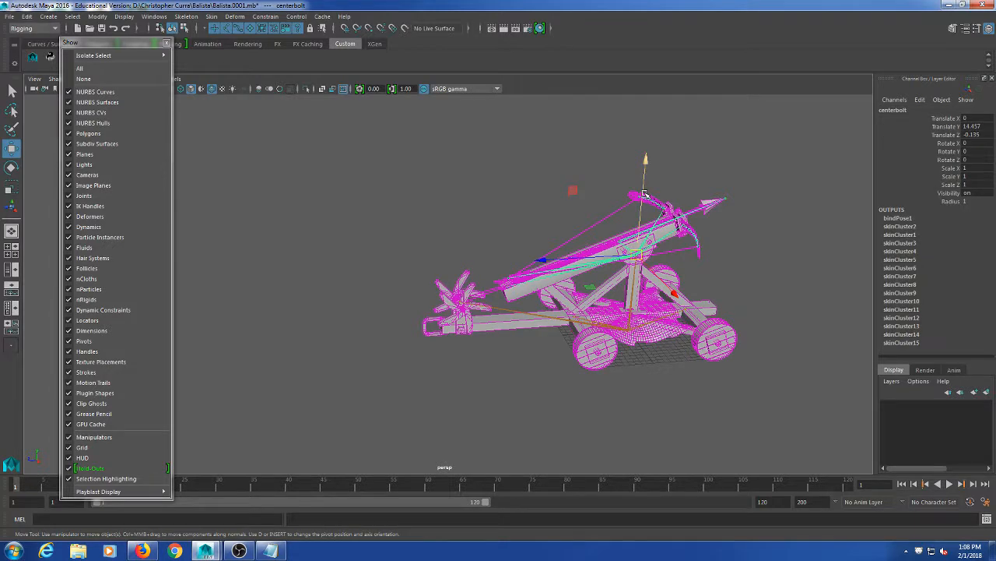
pyautogui.moveTo(647, 193); pyautogui.dragTo(639, 92)
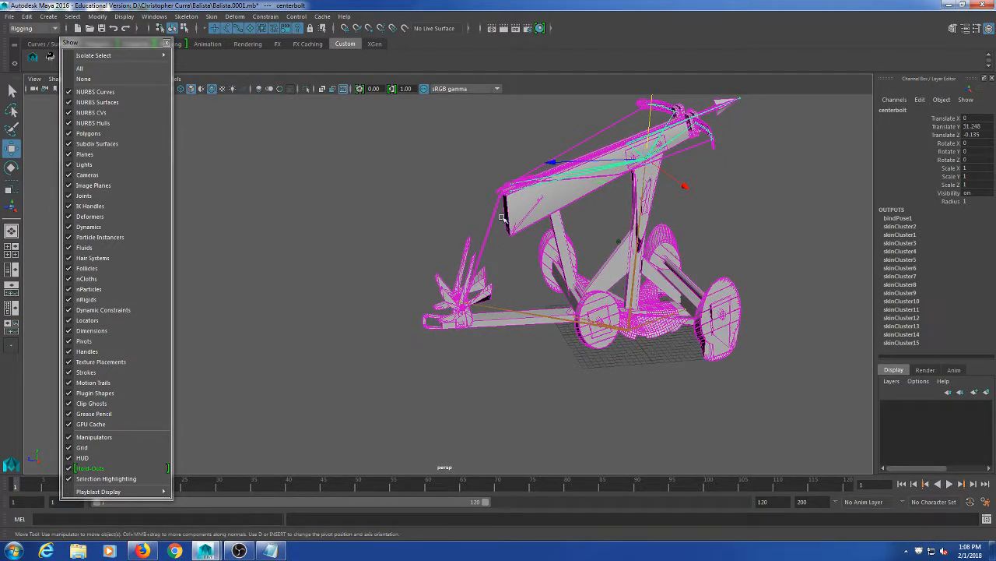
# - Select the root joint, return the skeleton to its bind pose, and clear the selection
pyautogui.click(716, 216)
pyautogui.click(715, 295)
pyautogui.click(211, 17)
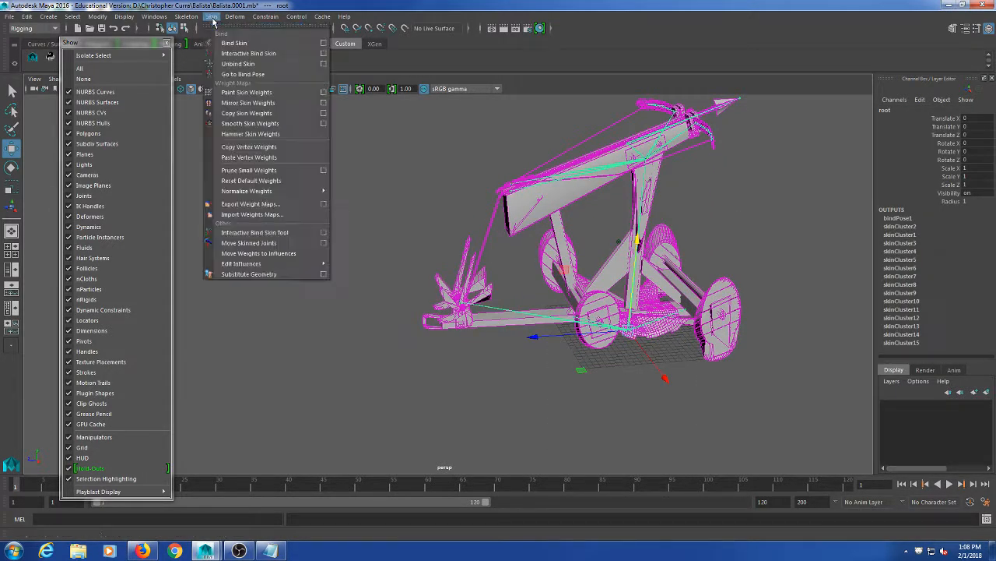
pyautogui.click(238, 74)
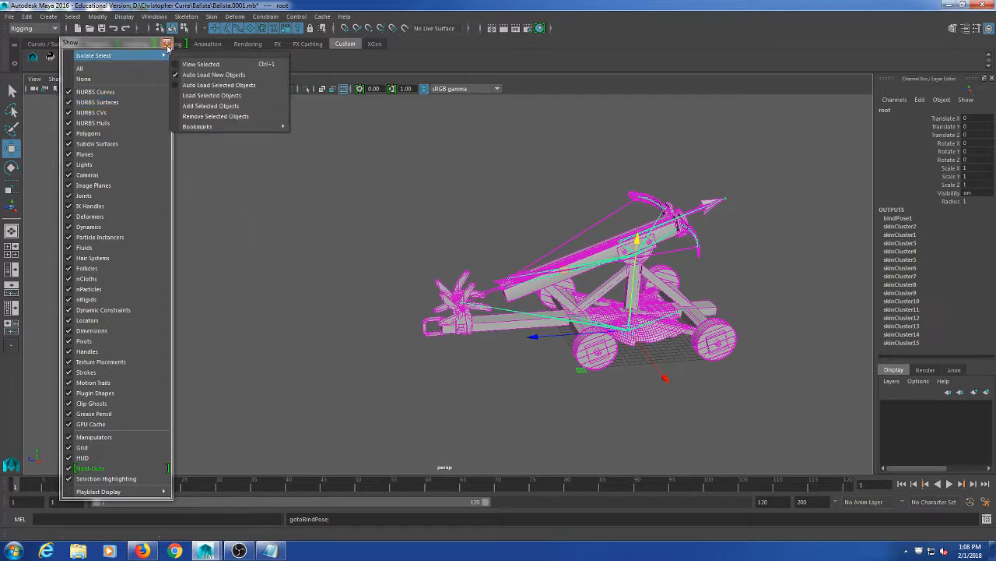
pyautogui.click(502, 236)
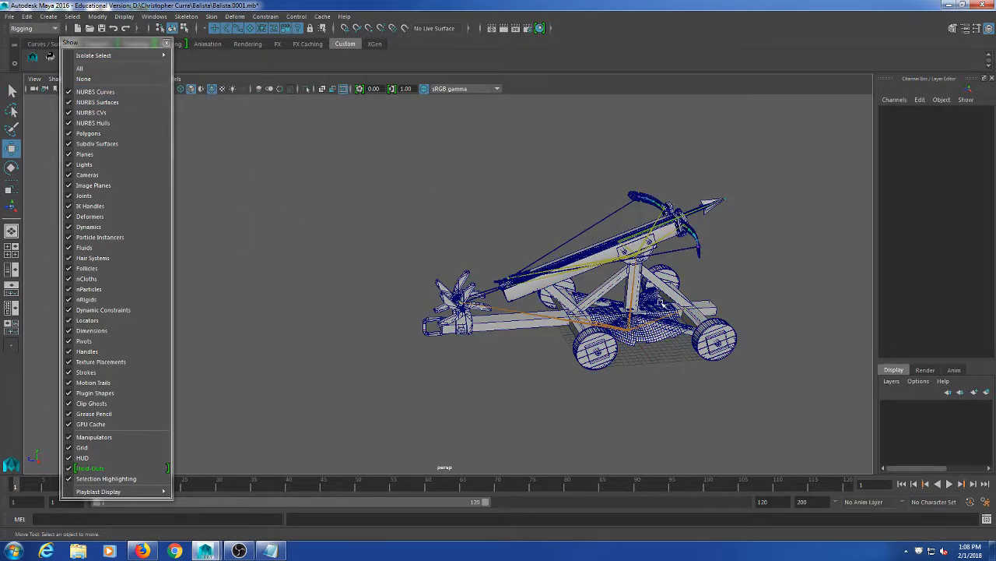
# - Save the scene as a new version with Increment & Save
pyautogui.keyDown('alt'); pyautogui.moveTo(677, 290); pyautogui.dragTo(571, 268, button='middle'); pyautogui.keyUp('alt')
pyautogui.keyDown('alt'); pyautogui.moveTo(571, 268); pyautogui.dragTo(556, 311, button='right'); pyautogui.keyUp('alt')
pyautogui.keyDown('alt'); pyautogui.moveTo(451, 313); pyautogui.dragTo(497, 304); pyautogui.keyUp('alt')
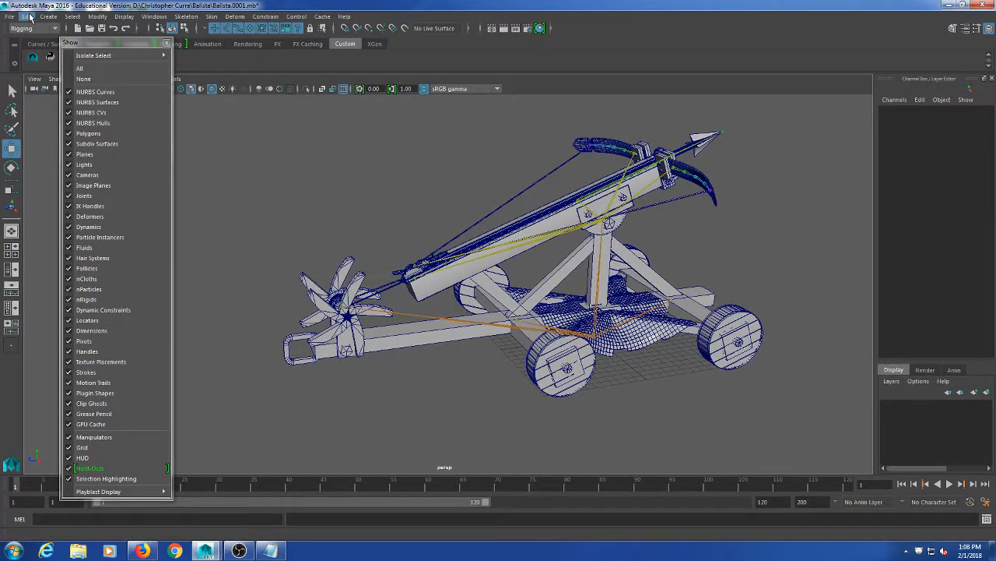
pyautogui.click(24, 17)
pyautogui.moveTo(13, 18)
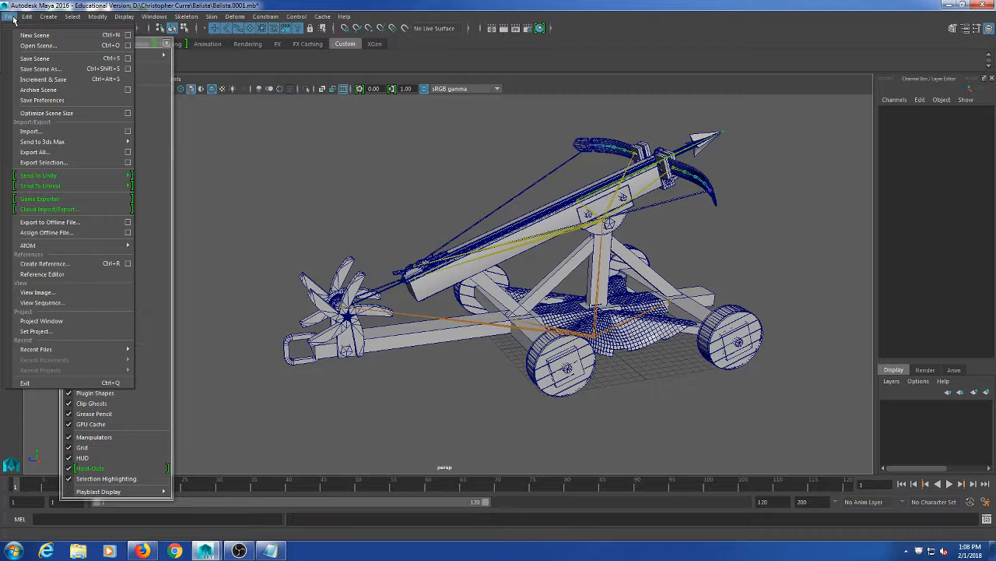
pyautogui.click(31, 79)
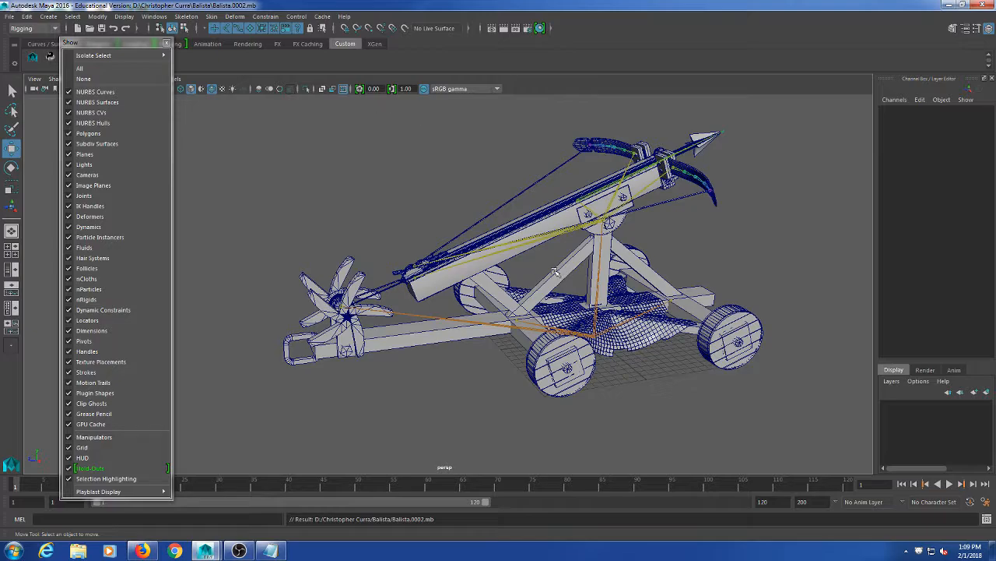
pyautogui.keyDown('alt'); pyautogui.moveTo(368, 301); pyautogui.dragTo(422, 296); pyautogui.keyUp('alt')
pyautogui.scroll(5, 514, 266)
pyautogui.keyDown('alt'); pyautogui.moveTo(422, 295); pyautogui.dragTo(562, 237, button='middle'); pyautogui.keyUp('alt')
pyautogui.scroll(-3, 514, 265)
pyautogui.scroll(-3, 514, 265)
pyautogui.click(519, 294)
pyautogui.keyDown('alt'); pyautogui.moveTo(710, 316); pyautogui.dragTo(693, 321, button='middle'); pyautogui.keyUp('alt')
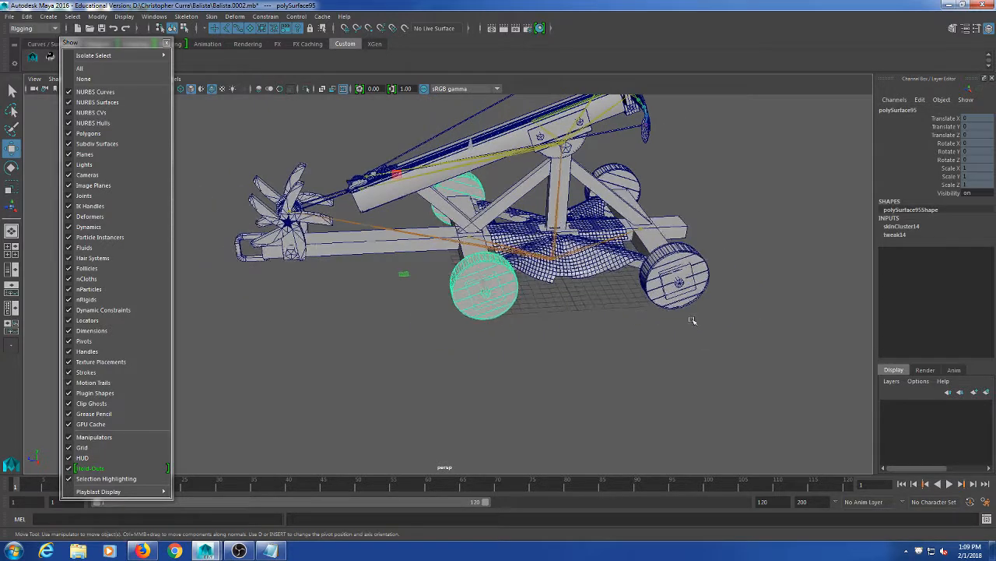
pyautogui.keyDown('alt'); pyautogui.moveTo(692, 320); pyautogui.dragTo(616, 338); pyautogui.keyUp('alt')
pyautogui.press('e')
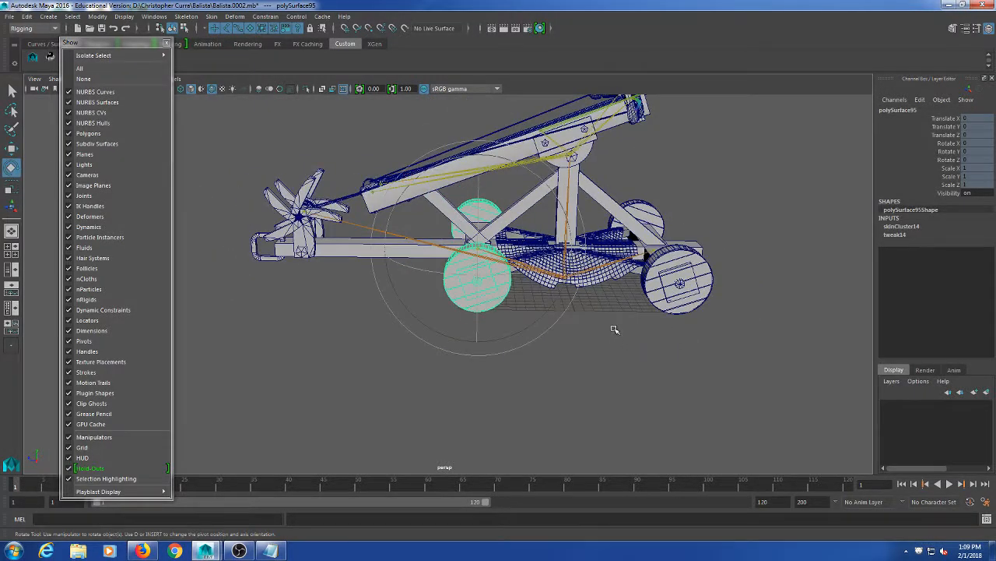
pyautogui.press('w')
pyautogui.click(496, 353)
pyautogui.keyDown('alt'); pyautogui.moveTo(496, 352); pyautogui.dragTo(518, 337); pyautogui.keyUp('alt')
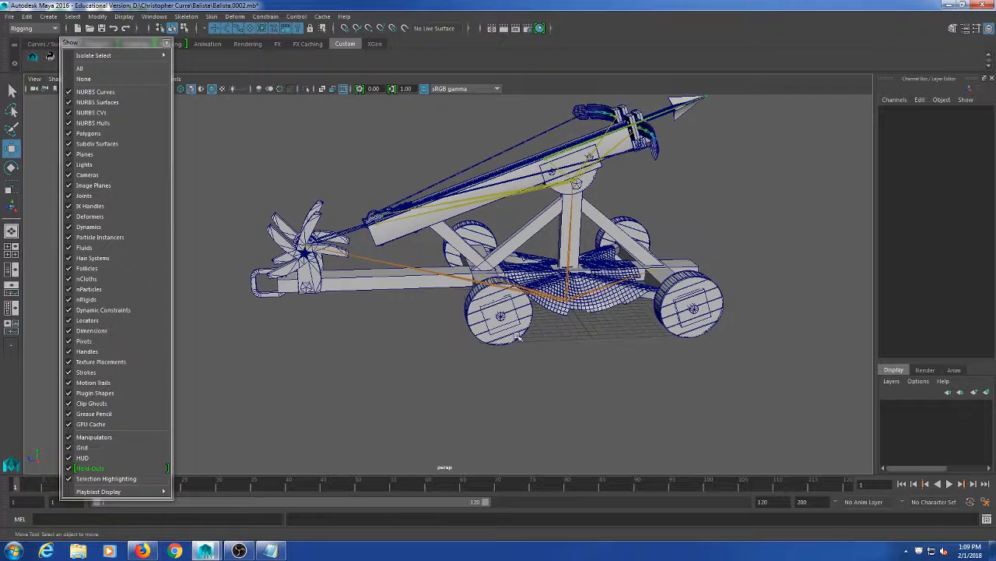
# - Select the mesh of the wheel pair nearest the crank and close the floating Show menu
pyautogui.click(517, 337)
pyautogui.click(166, 42)
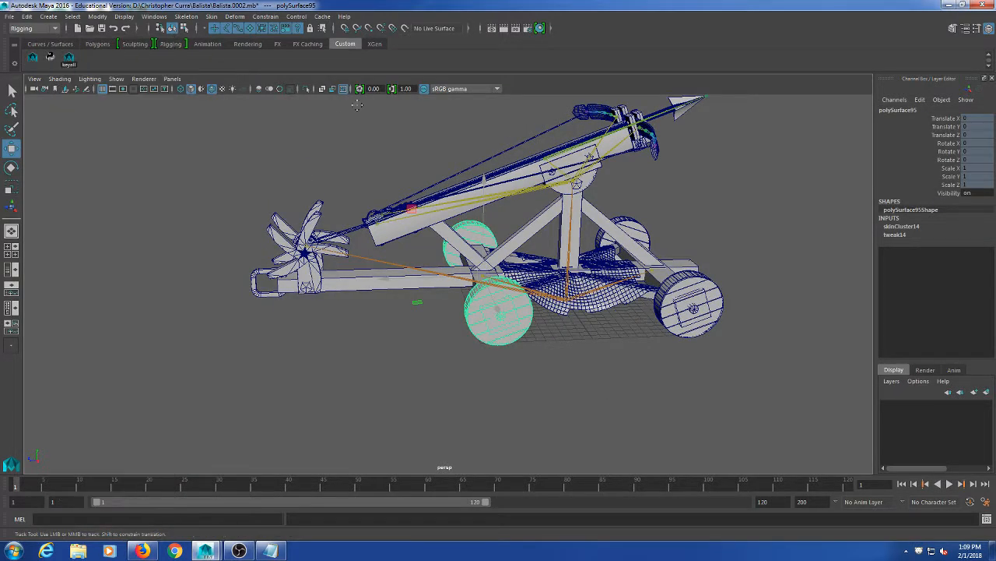
pyautogui.keyDown('alt'); pyautogui.moveTo(357, 104); pyautogui.dragTo(372, 142, button='middle'); pyautogui.keyUp('alt')
pyautogui.moveTo(372, 142)
pyautogui.keyDown('alt'); pyautogui.mouseDown()
pyautogui.moveTo(382, 145)
pyautogui.moveTo(374, 143)
pyautogui.mouseUp(); pyautogui.keyUp('alt')
pyautogui.keyDown('alt'); pyautogui.moveTo(374, 142); pyautogui.dragTo(370, 137, button='middle'); pyautogui.keyUp('alt')
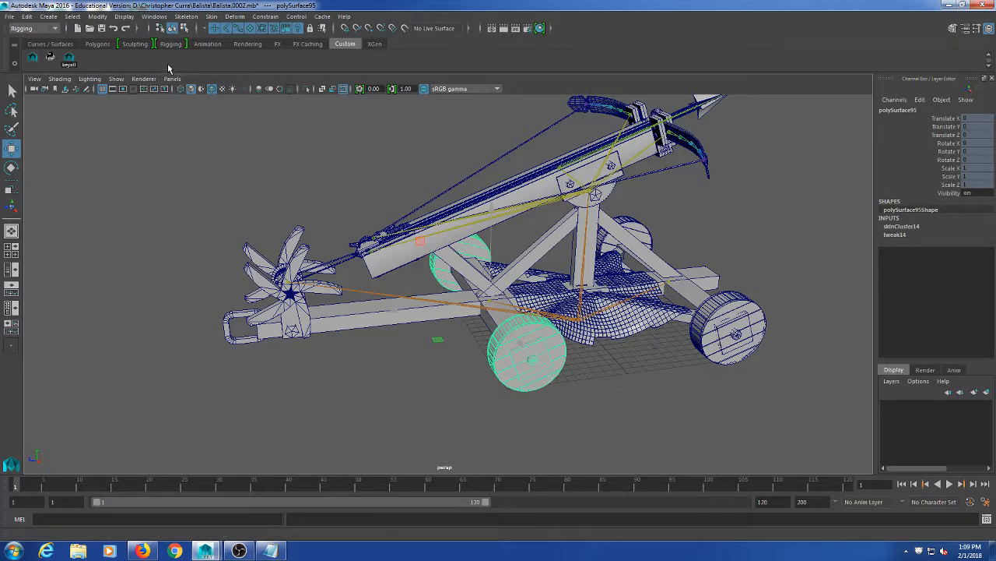
# - Start the Paint Skin Weights tool on the selected wheel mesh and widen its settings to reveal the full influence list
pyautogui.click(171, 45)
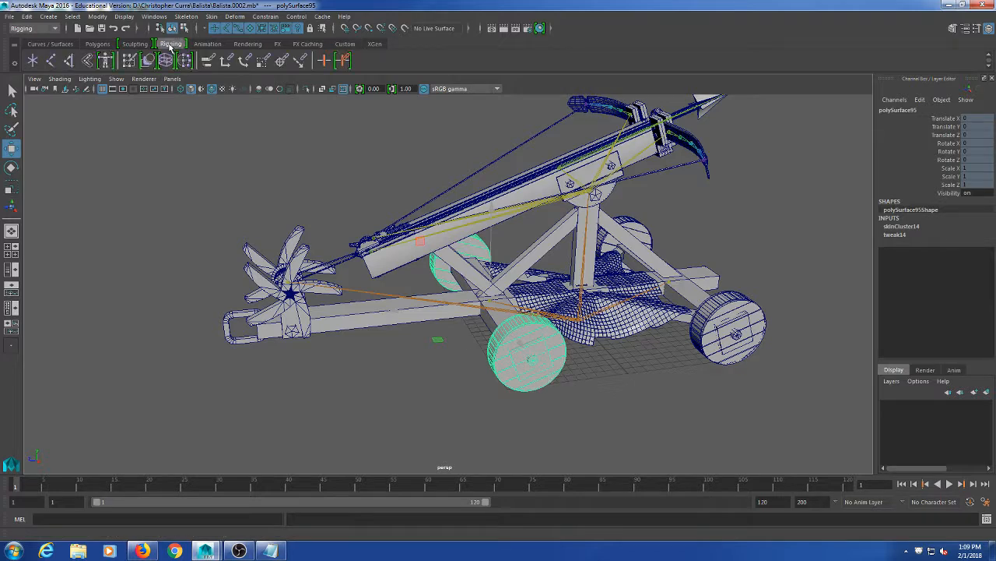
pyautogui.click(130, 62)
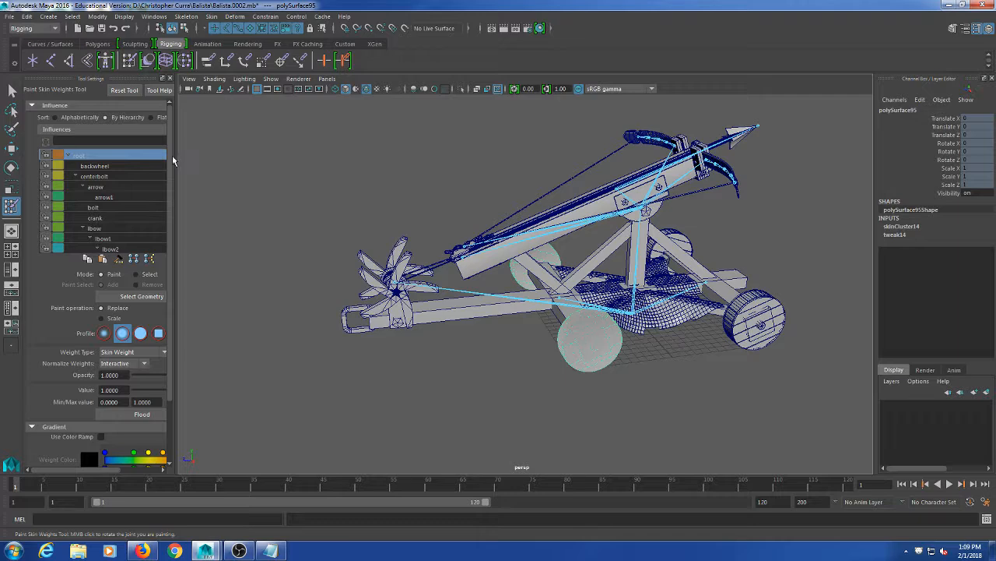
pyautogui.moveTo(173, 160); pyautogui.dragTo(238, 160)
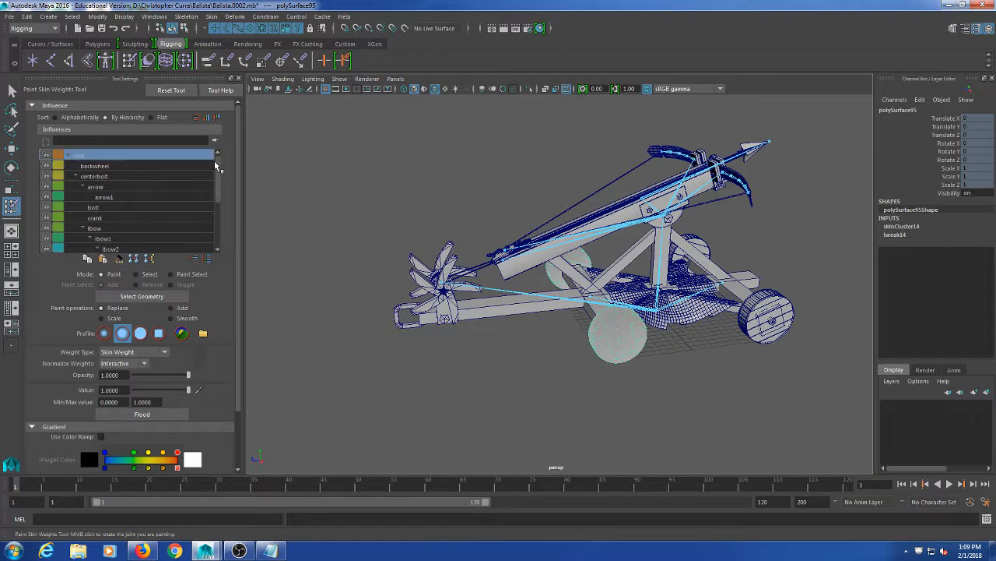
# - Examine the wheel mesh's weights for the backwheel, root, centerbolt, arrow, bolt, crank and lbow influences
pyautogui.click(126, 166)
pyautogui.click(84, 156)
pyautogui.click(94, 175)
pyautogui.click(97, 186)
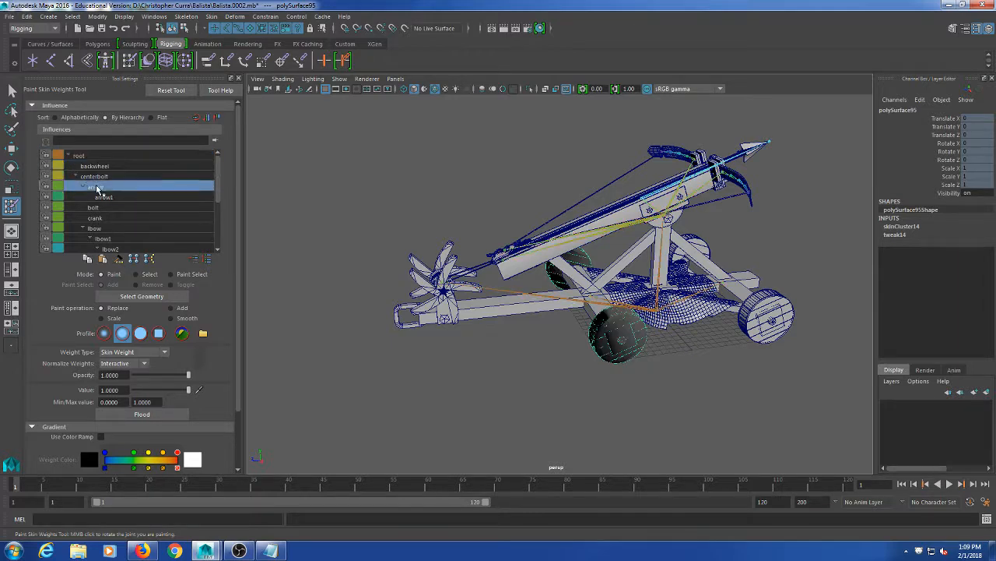
pyautogui.click(101, 207)
pyautogui.click(105, 218)
pyautogui.click(106, 227)
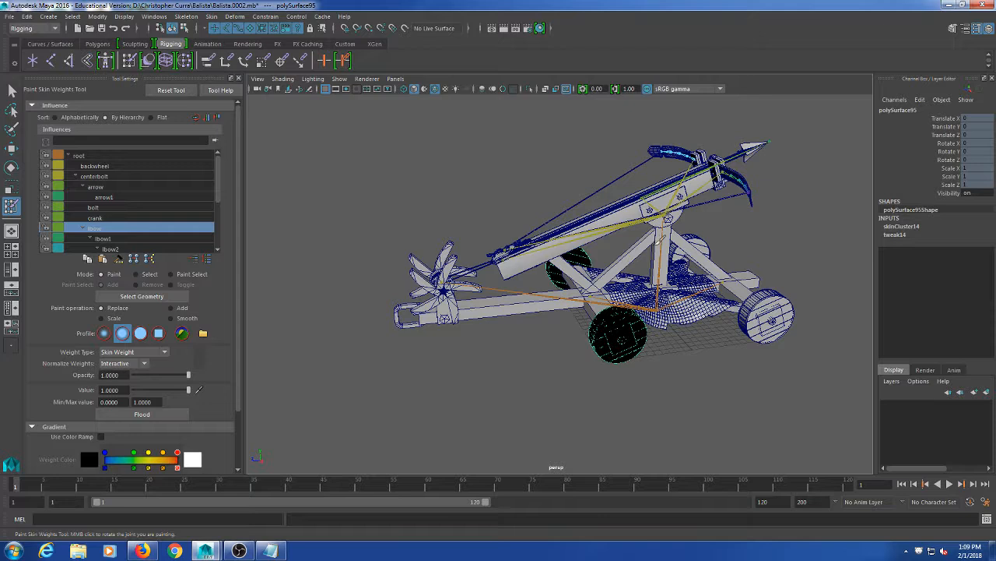
# - Cycle through the whole influence list from root to pulley and back to check which joints affect the wheel mesh
pyautogui.click(117, 156)
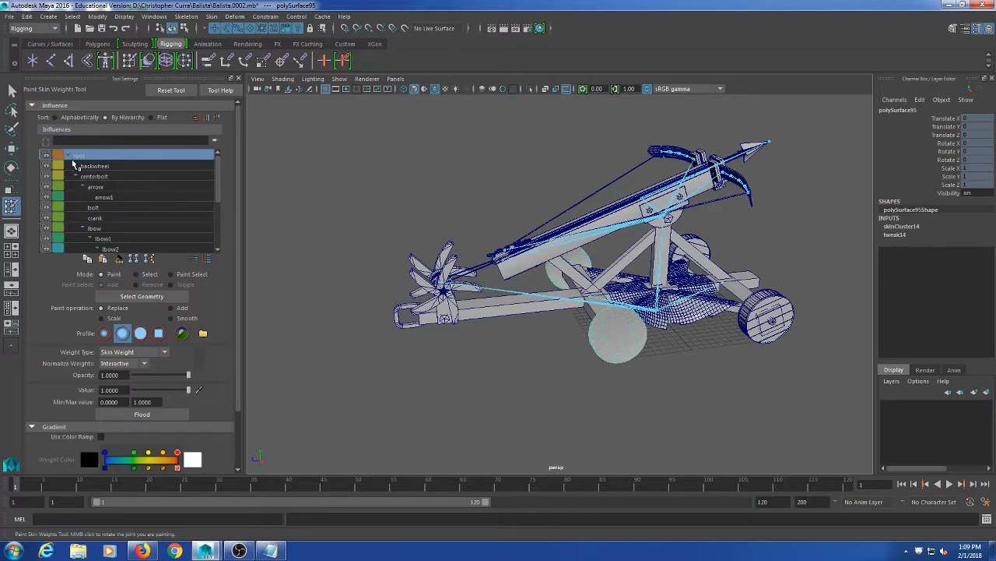
pyautogui.press('Down')
pyautogui.press('Down')
pyautogui.press('Down')
pyautogui.press('Down')
pyautogui.press('Down')
pyautogui.press('Down')
pyautogui.press('Down')
pyautogui.press('Down')
pyautogui.press('Down')
pyautogui.press('Down')
pyautogui.press('Down')
pyautogui.press('Down')
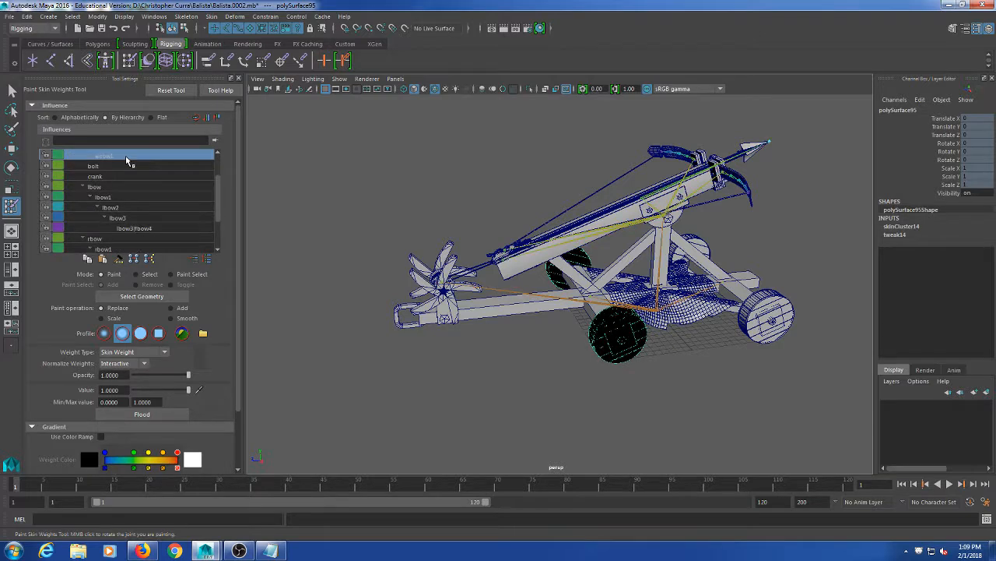
pyautogui.press('Down')
pyautogui.press('Down')
pyautogui.press('Down')
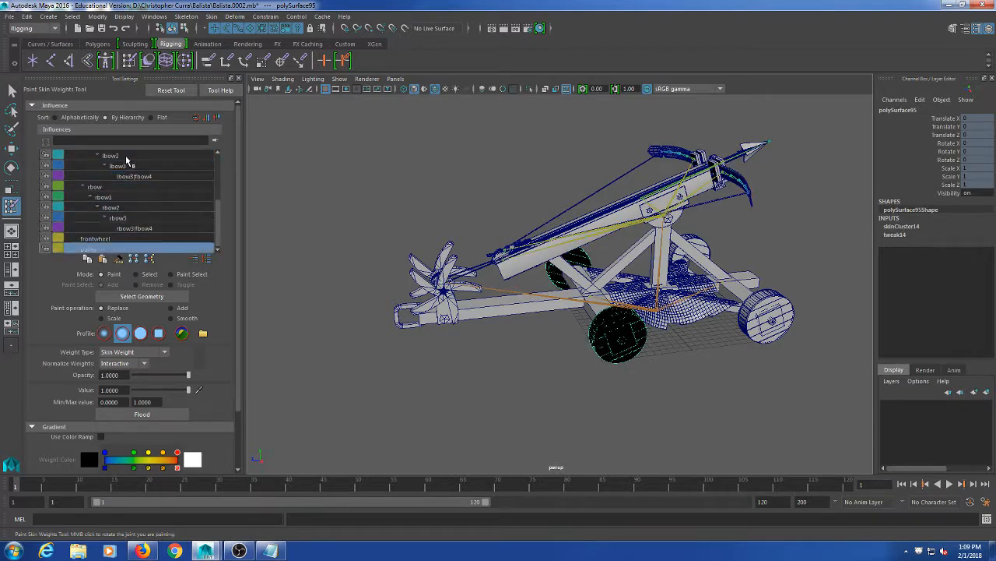
pyautogui.press('Up')
pyautogui.press('Up')
pyautogui.press('Up')
pyautogui.press('Up')
pyautogui.press('Up')
pyautogui.press('Up')
pyautogui.press('Up')
pyautogui.press('Up')
pyautogui.press('Up')
pyautogui.press('Up')
pyautogui.press('Up')
pyautogui.press('Up')
pyautogui.press('Up')
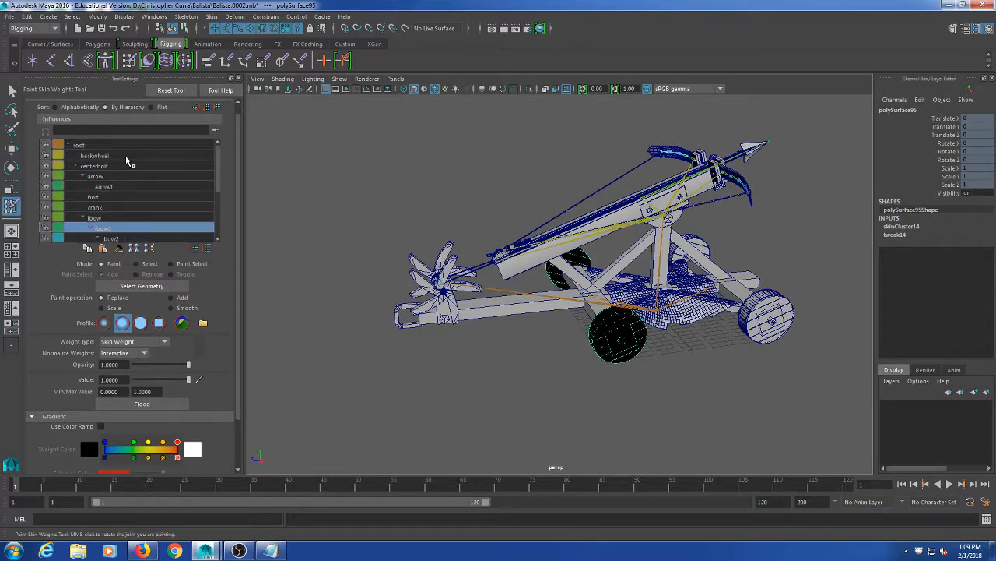
pyautogui.press('Up')
pyautogui.press('Up')
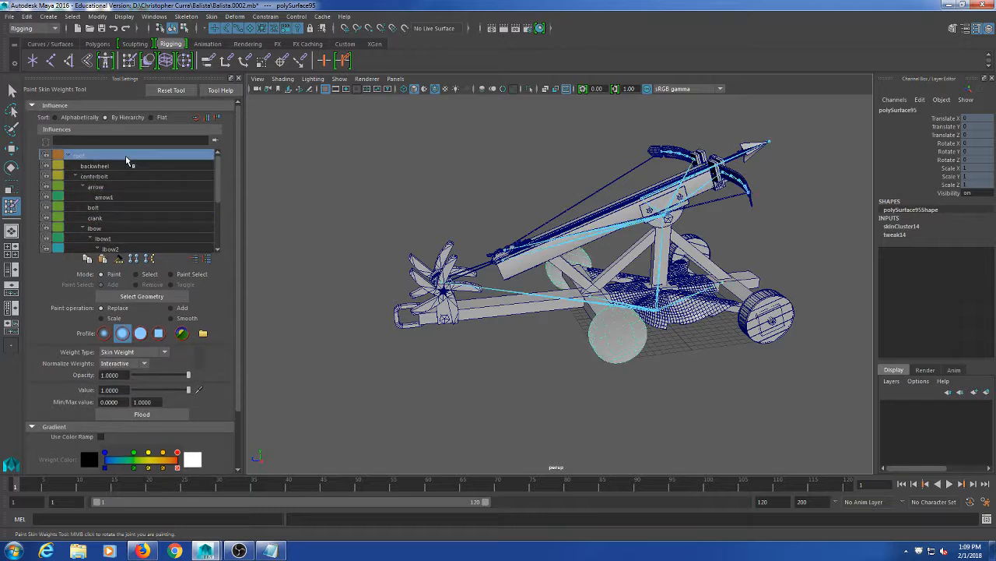
pyautogui.press('Down')
pyautogui.press('Down')
pyautogui.press('Down')
pyautogui.press('Down')
pyautogui.press('Down')
pyautogui.press('Down')
pyautogui.press('Down')
pyautogui.press('Down')
pyautogui.press('Down')
pyautogui.press('Down')
pyautogui.press('Down')
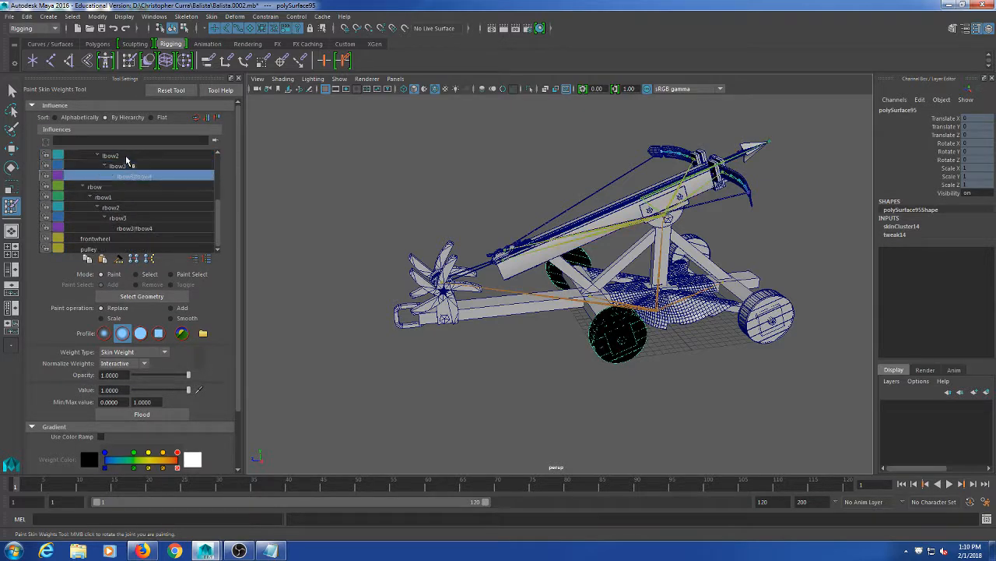
pyautogui.press('Down')
pyautogui.press('Down')
pyautogui.press('Down')
pyautogui.press('Down')
pyautogui.press('Down')
pyautogui.press('Down')
pyautogui.press('Down')
pyautogui.press('Down')
pyautogui.press('Up')
pyautogui.press('Up')
pyautogui.press('Up')
pyautogui.press('Up')
pyautogui.press('Up')
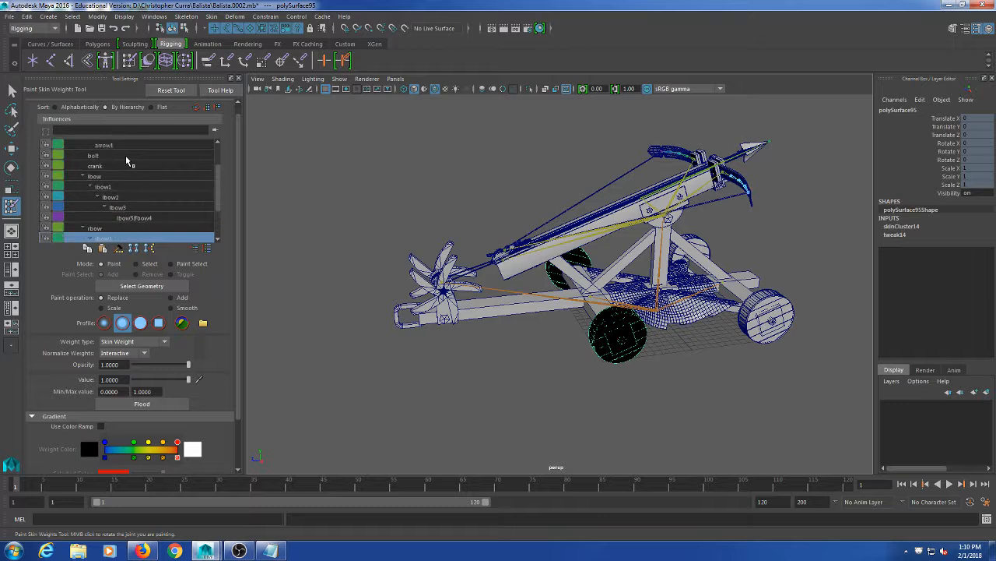
pyautogui.press('Up')
pyautogui.press('Up')
pyautogui.press('Up')
pyautogui.press('Up')
pyautogui.press('Up')
pyautogui.press('Up')
pyautogui.press('Up')
pyautogui.press('Up')
pyautogui.press('Up')
pyautogui.press('Up')
pyautogui.press('Up')
pyautogui.press('Up')
pyautogui.press('Up')
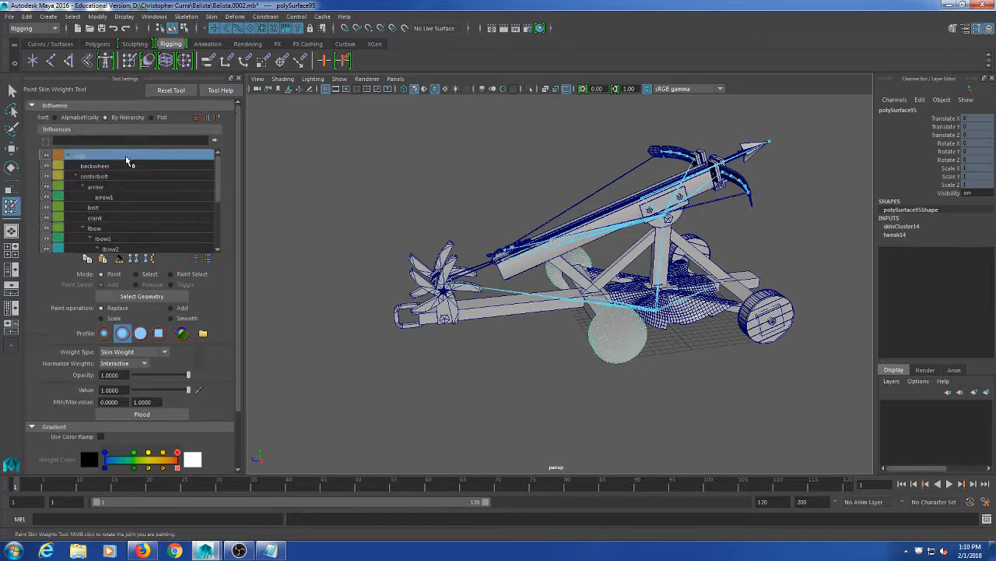
pyautogui.press('Down')
pyautogui.press('Down')
pyautogui.press('Down')
pyautogui.press('Down')
pyautogui.press('Down')
pyautogui.press('Down')
pyautogui.press('Down')
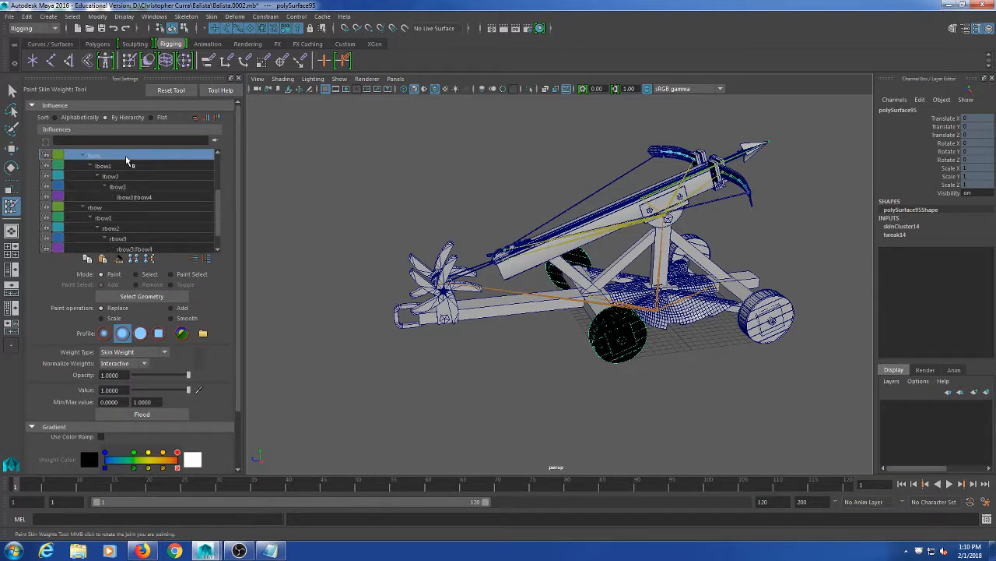
pyautogui.press('Down')
pyautogui.press('Down')
pyautogui.press('Down')
pyautogui.press('Down')
pyautogui.press('Down')
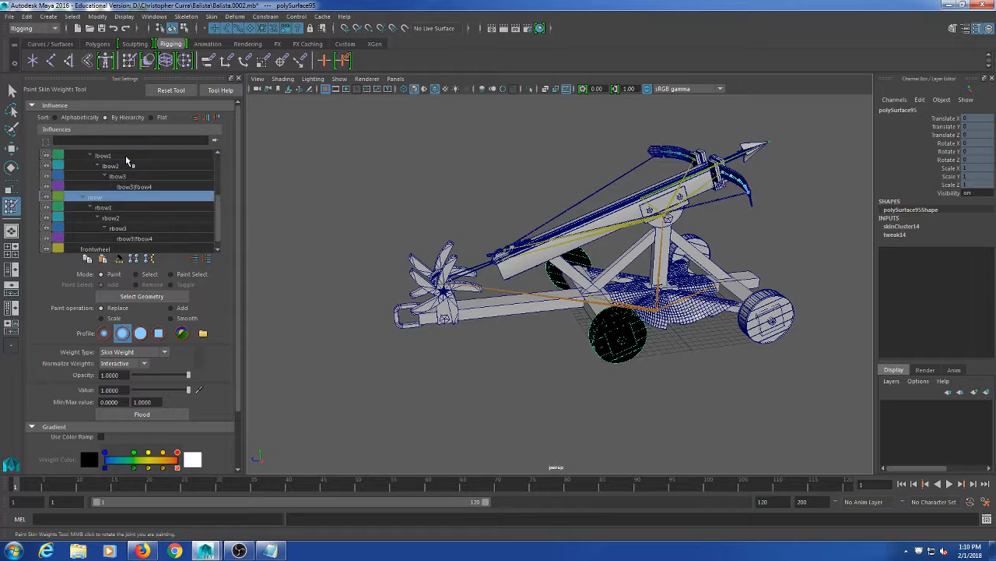
pyautogui.press('Up')
pyautogui.press('Up')
pyautogui.press('Up')
pyautogui.press('Up')
pyautogui.press('Up')
pyautogui.press('Up')
pyautogui.press('Up')
pyautogui.press('Up')
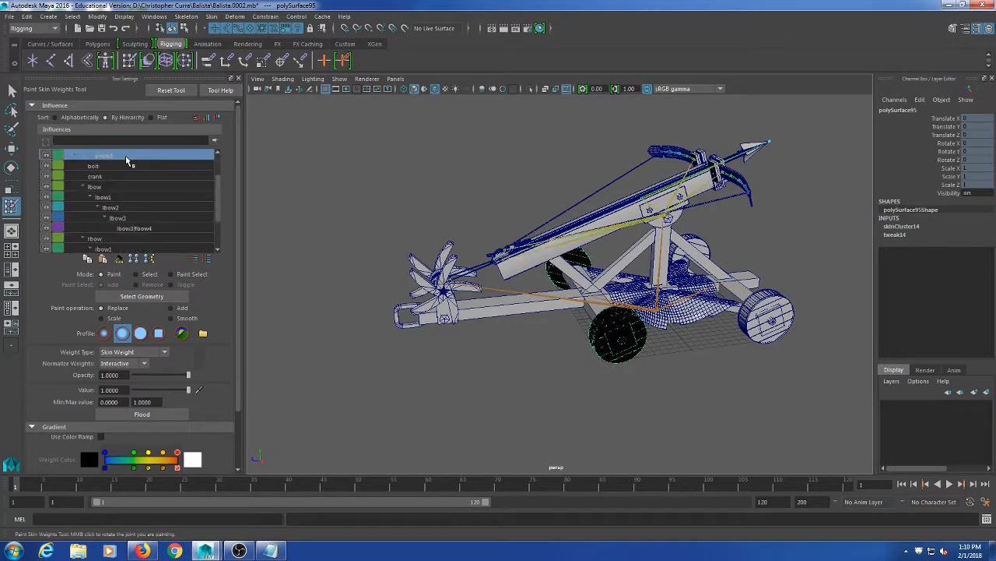
pyautogui.press('Up')
pyautogui.press('Up')
pyautogui.press('Down')
pyautogui.press('Down')
pyautogui.press('Up')
pyautogui.press('Up')
pyautogui.press('Up')
pyautogui.press('Up')
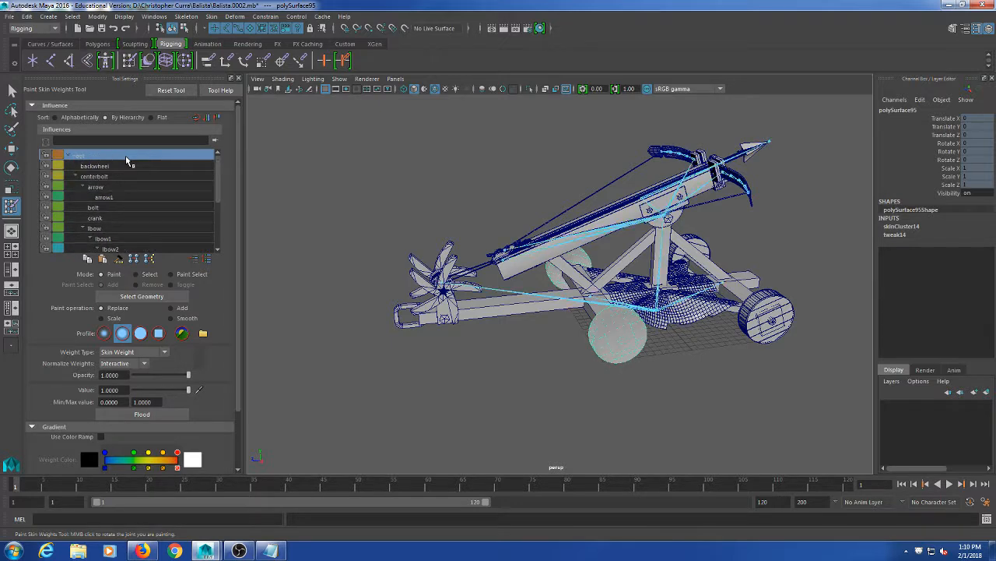
# - Compare the wheel mesh's weights between the root and backwheel influences, ending on backwheel
pyautogui.press('Down')
pyautogui.press('Down')
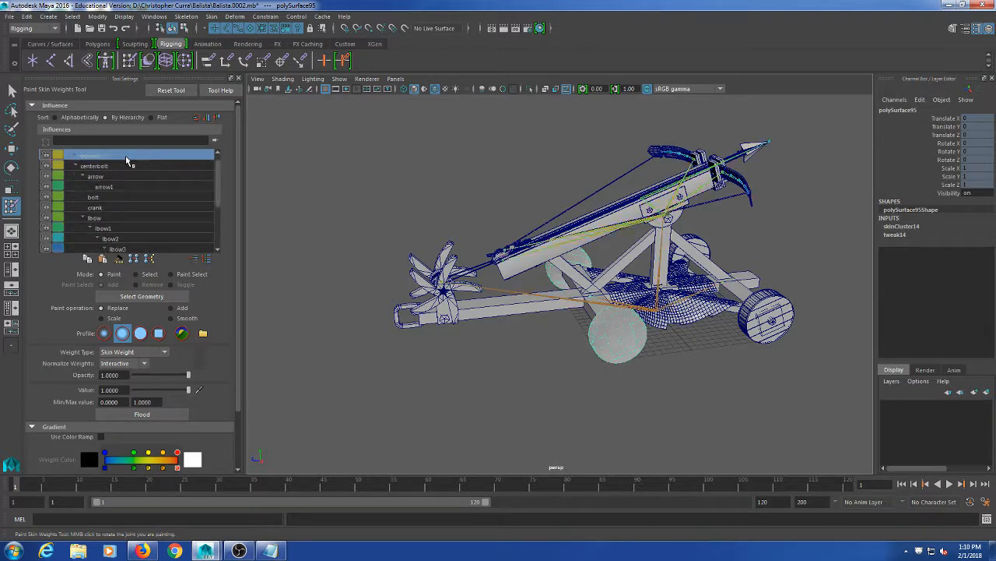
pyautogui.press('Up')
pyautogui.press('Up')
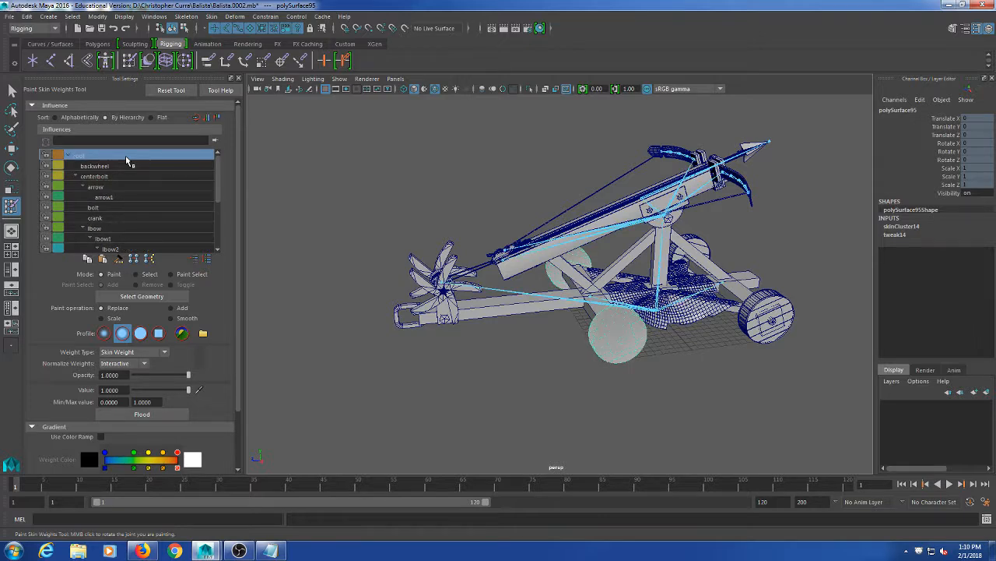
pyautogui.press('Down')
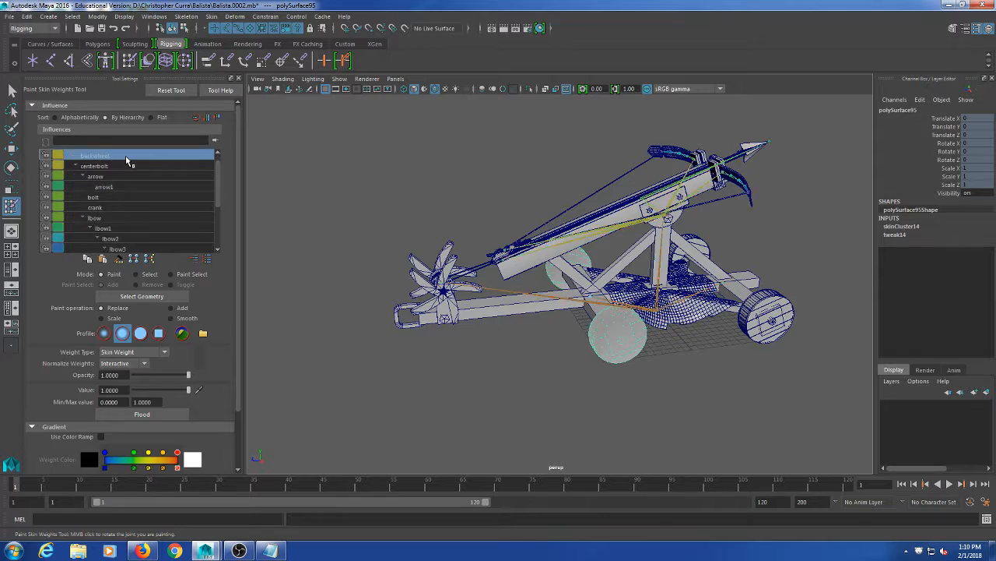
# - Compare the wheel mesh's weights for backwheel with those of the neighbouring root, centerbolt and arrow influences
pyautogui.press('Down')
pyautogui.press('Down')
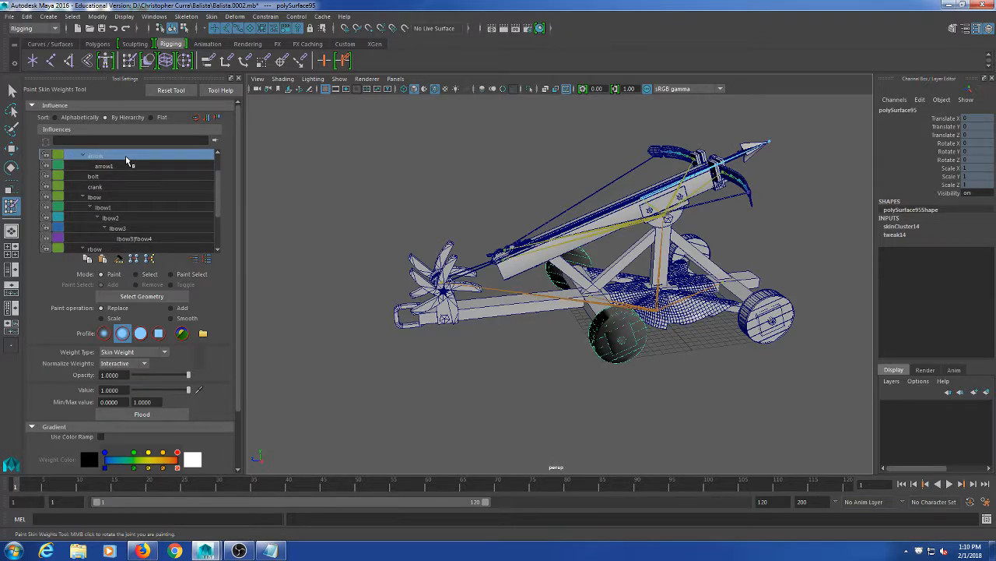
pyautogui.press('Up')
pyautogui.press('Up')
pyautogui.press('Up')
pyautogui.press('Down')
pyautogui.press('Down')
pyautogui.press('Down')
pyautogui.press('Down')
pyautogui.press('Down')
pyautogui.press('Down')
pyautogui.press('Down')
pyautogui.press('Down')
pyautogui.press('Down')
pyautogui.press('Down')
pyautogui.press('Down')
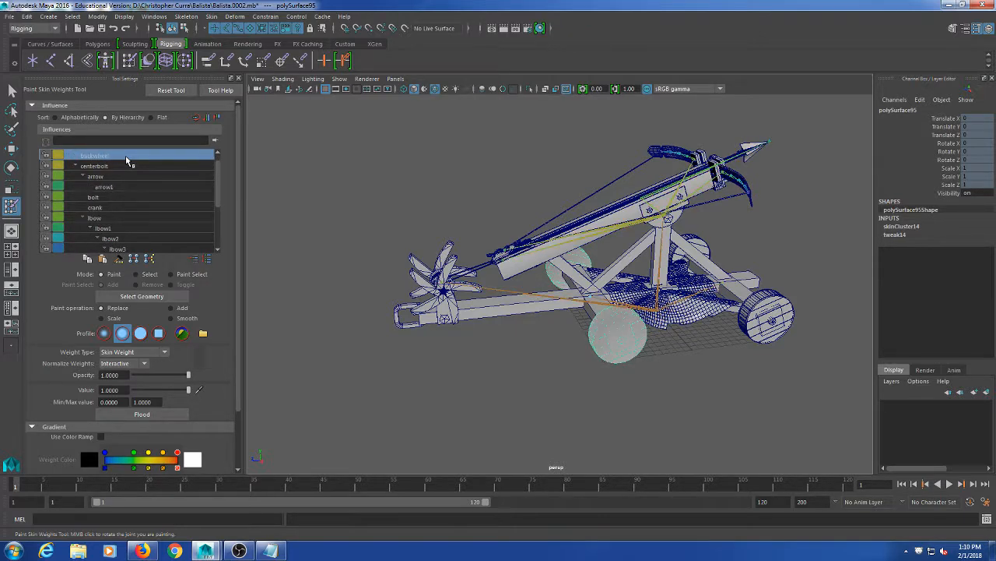
# - Check the wheel mesh's weights for the influences down to the right bow joints, ending back on backwheel
pyautogui.press('Down')
pyautogui.press('Down')
pyautogui.press('Down')
pyautogui.press('Down')
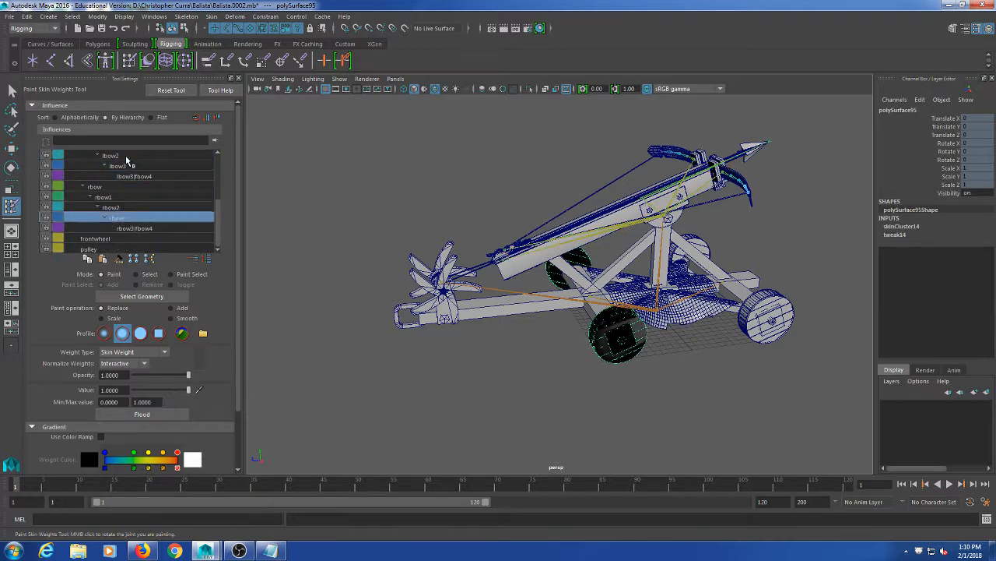
pyautogui.press('Up')
pyautogui.press('Up')
pyautogui.press('Up')
pyautogui.press('Up')
pyautogui.press('Up')
pyautogui.press('Up')
pyautogui.press('Up')
pyautogui.press('Up')
pyautogui.press('Up')
pyautogui.press('Up')
pyautogui.press('Up')
pyautogui.press('Up')
pyautogui.press('Up')
pyautogui.press('Up')
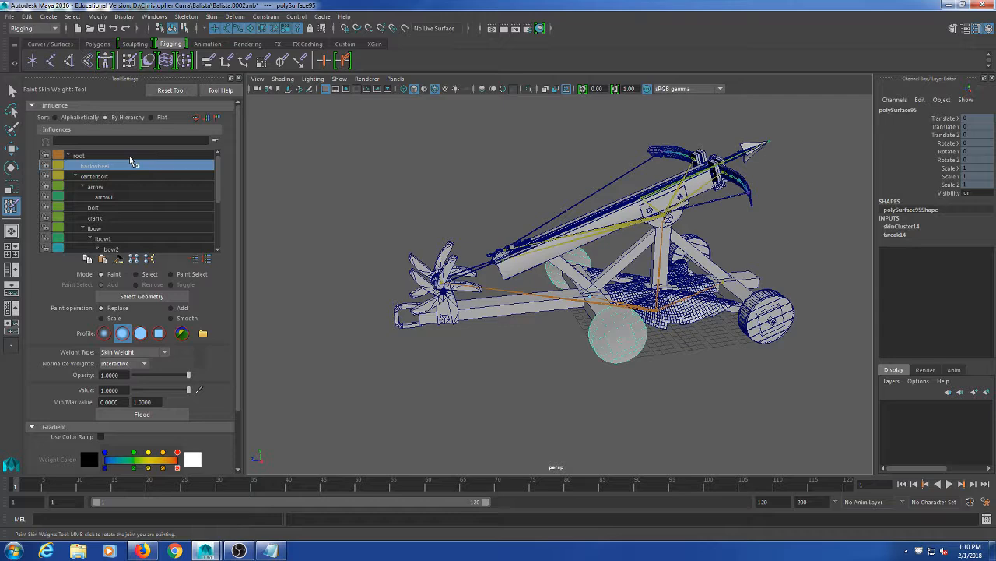
# - Flood the wheel mesh with a Replace value of 1 for the backwheel influence and close the tool settings
pyautogui.press('f')
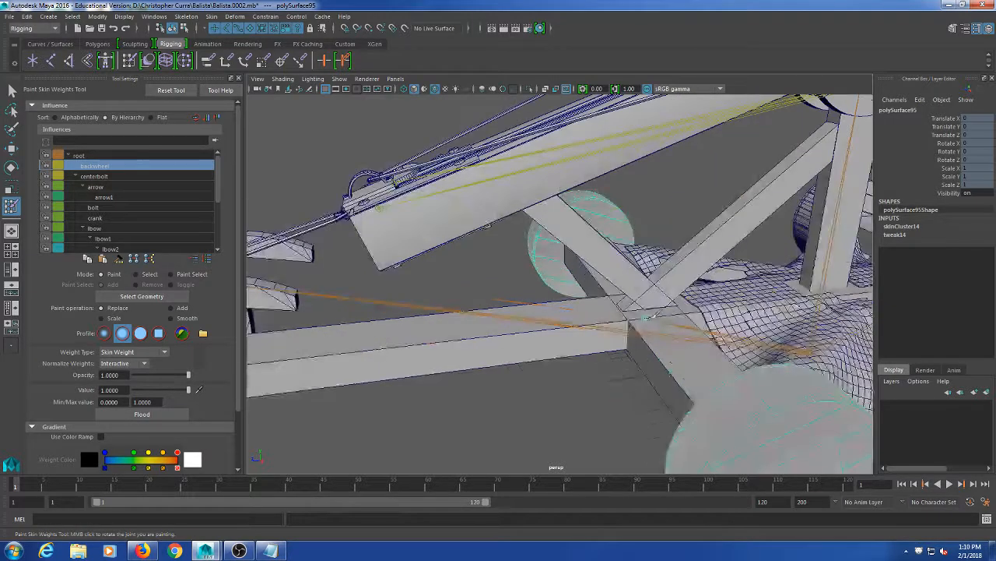
pyautogui.press('a')
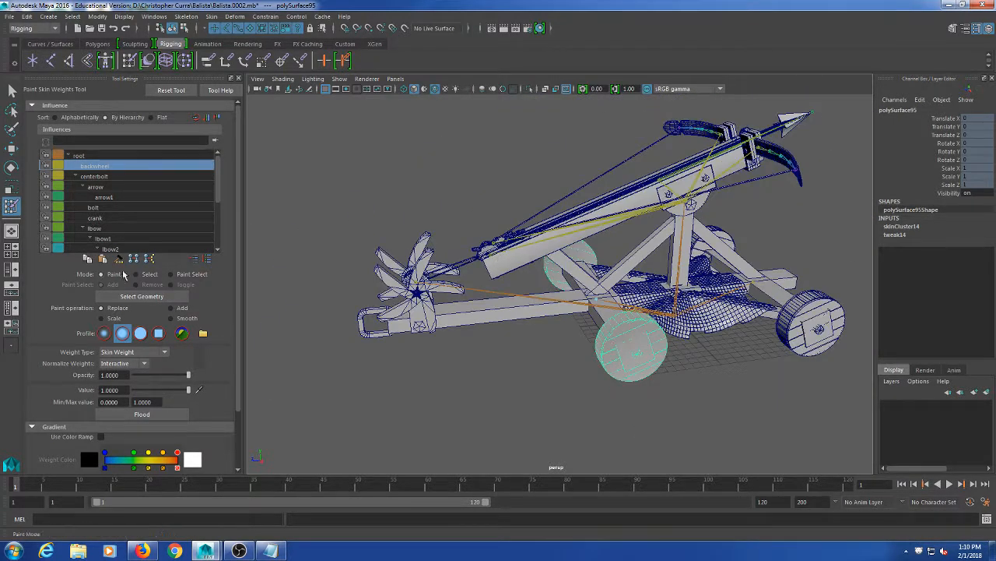
pyautogui.scroll(-3, 236, 284)
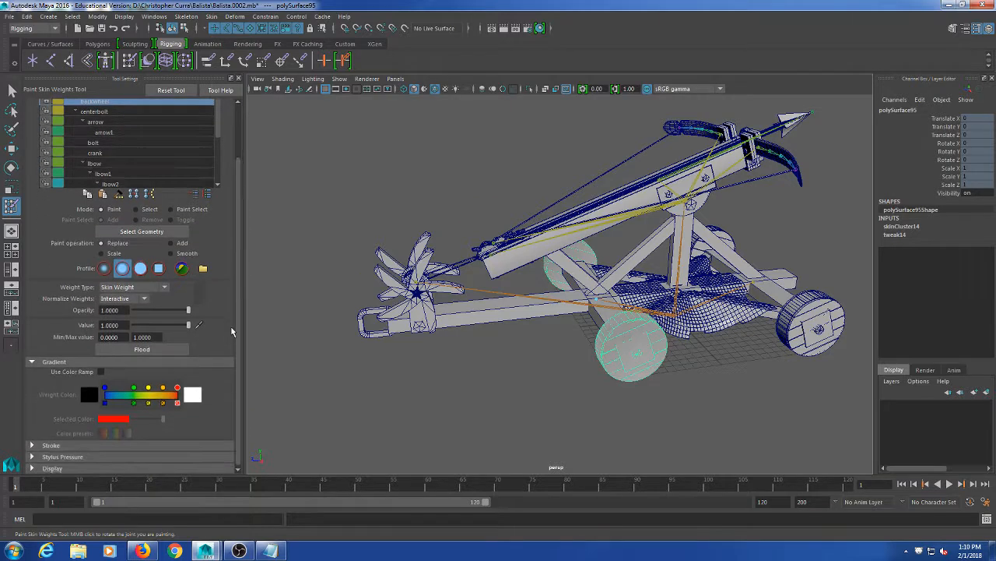
pyautogui.moveTo(134, 325); pyautogui.dragTo(225, 327)
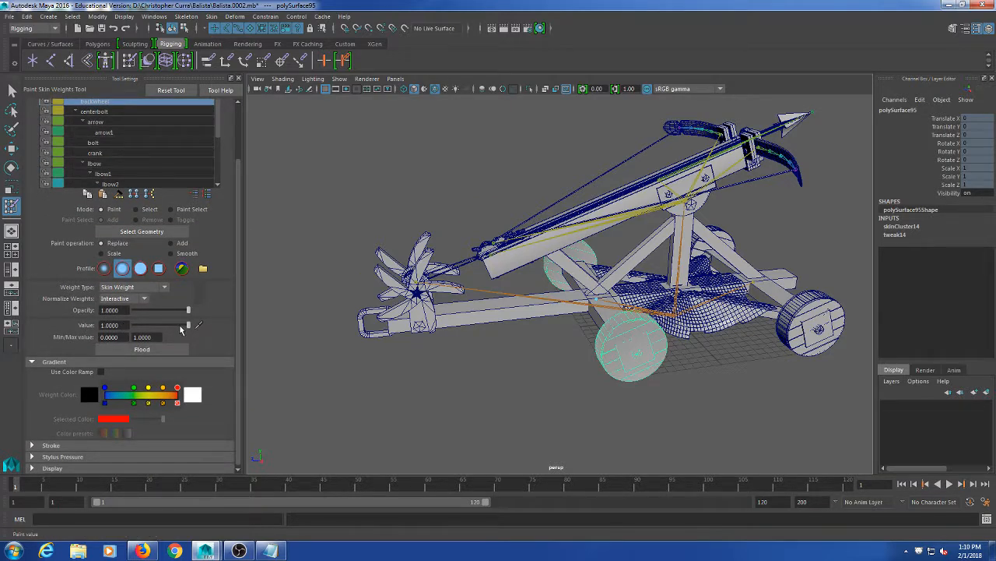
pyautogui.click(158, 351)
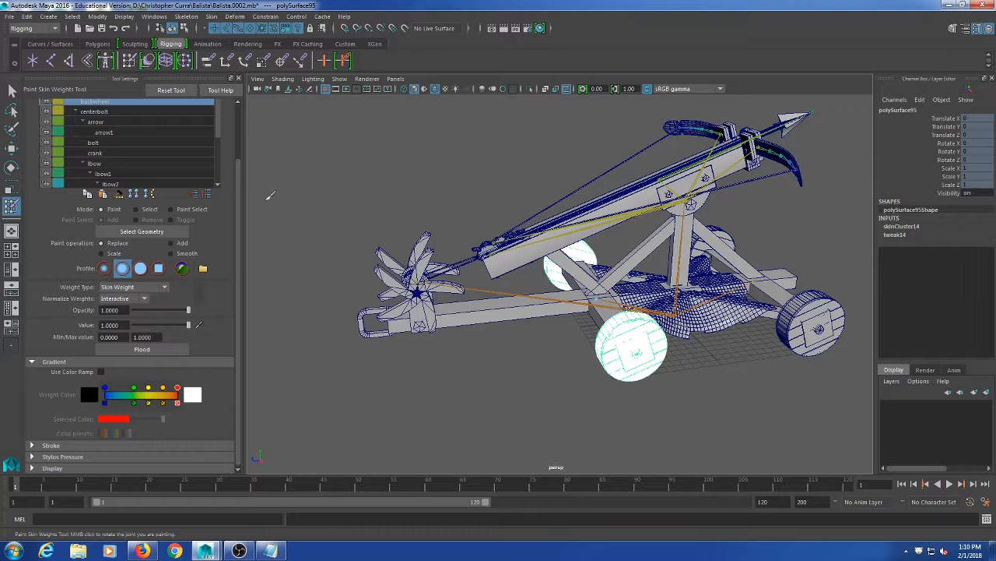
pyautogui.keyDown('alt'); pyautogui.moveTo(368, 194); pyautogui.dragTo(309, 176, button='middle'); pyautogui.keyUp('alt')
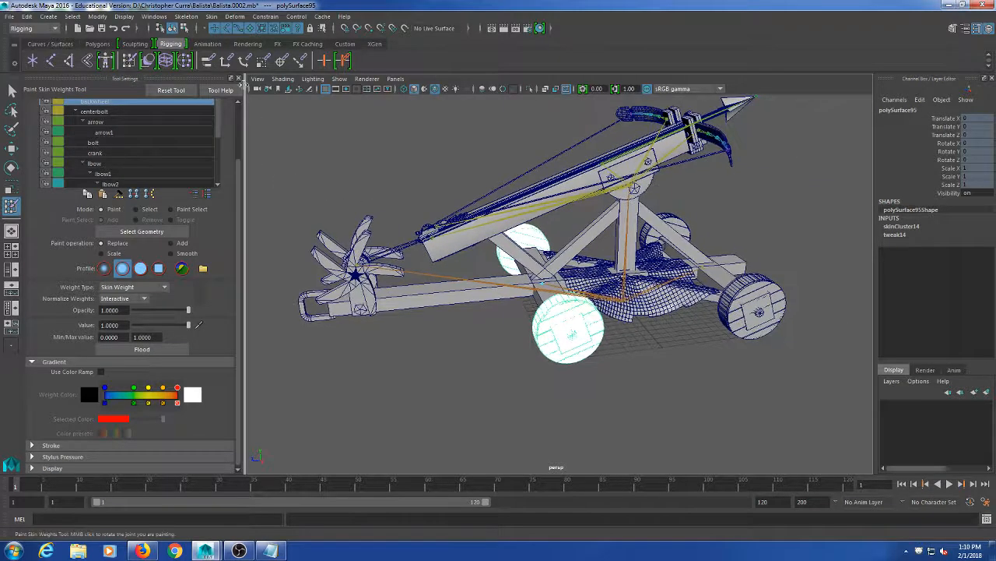
pyautogui.click(238, 80)
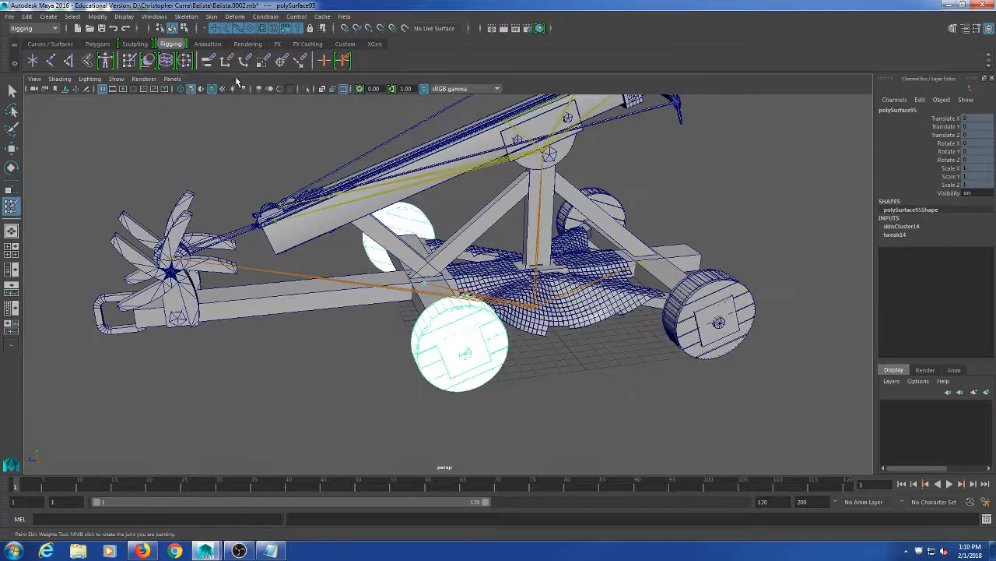
# - Leave the paint tool, select the backwheel joint and rotate it about X to test the flooded wheels
pyautogui.keyDown('alt'); pyautogui.moveTo(467, 247); pyautogui.dragTo(433, 257, button='middle'); pyautogui.keyUp('alt')
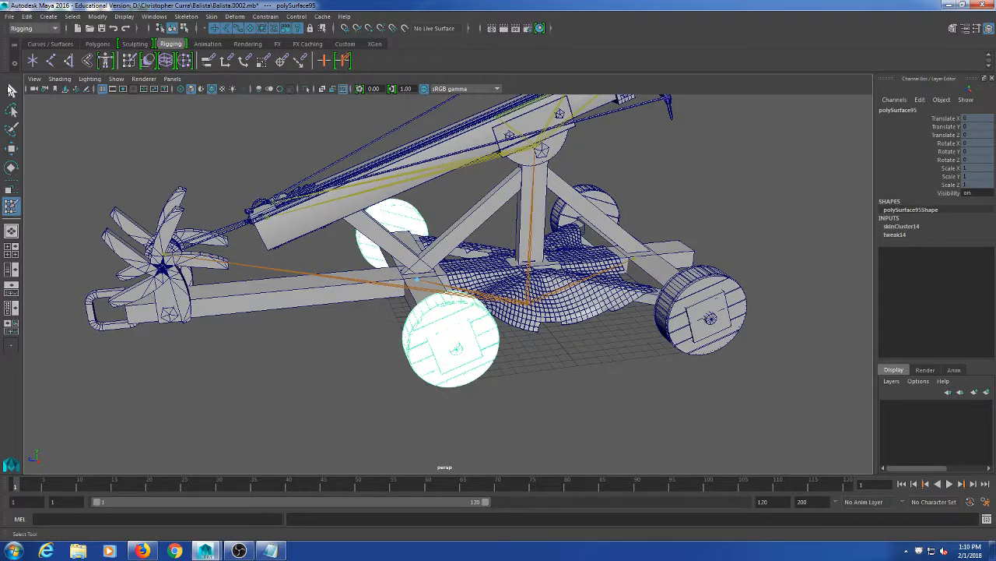
pyautogui.click(11, 90)
pyautogui.click(416, 283)
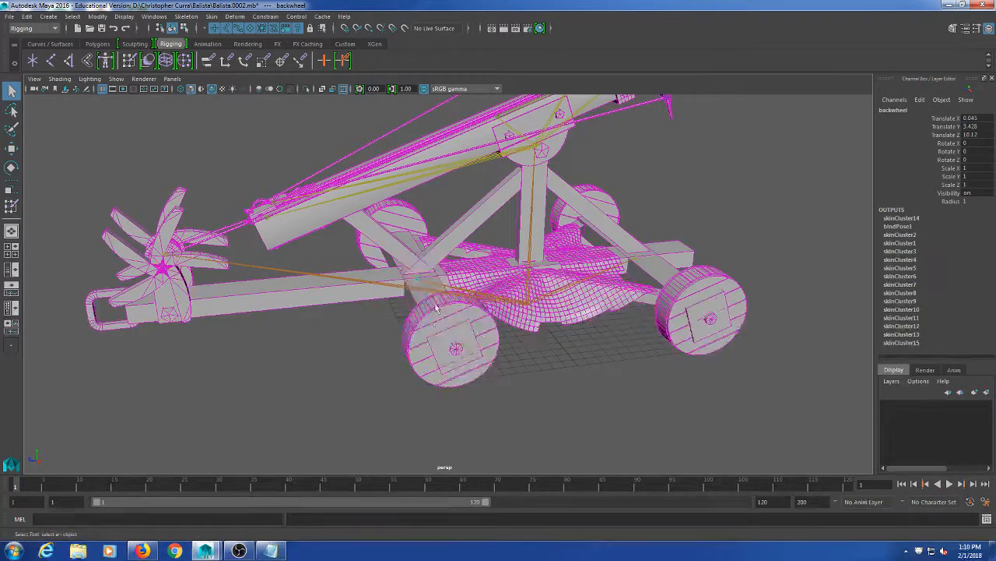
pyautogui.press('e')
pyautogui.moveTo(376, 199); pyautogui.dragTo(298, 347)
pyautogui.moveTo(369, 270); pyautogui.dragTo(355, 286)
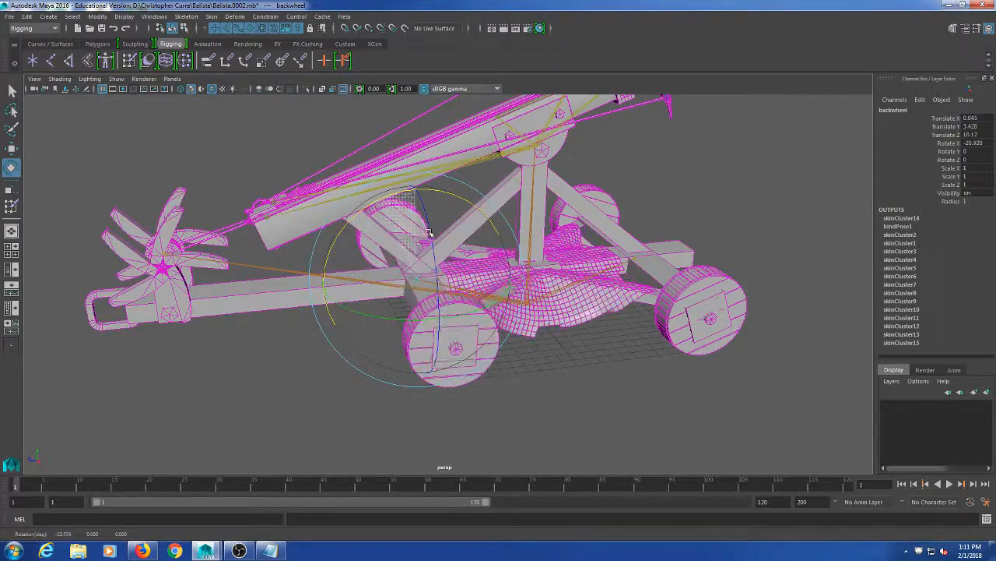
# - Select the right bow arm's joints from rbow out to fbow4 and try bending them together with Rotate
pyautogui.scroll(-5, 506, 233)
pyautogui.keyDown('alt'); pyautogui.moveTo(583, 233); pyautogui.dragTo(416, 248); pyautogui.keyUp('alt')
pyautogui.scroll(5, 489, 300)
pyautogui.keyDown('alt'); pyautogui.moveTo(464, 288); pyautogui.dragTo(508, 307); pyautogui.keyUp('alt')
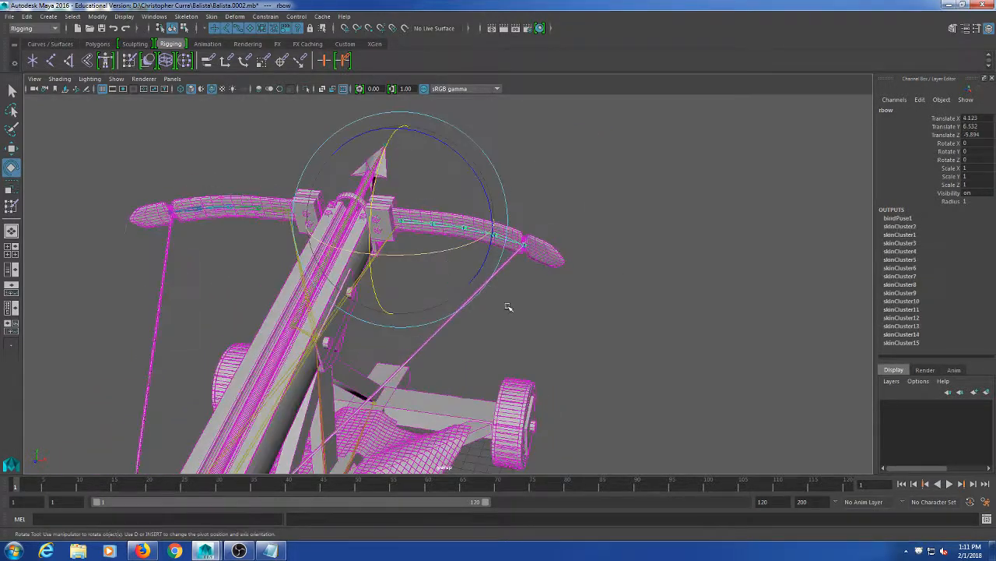
pyautogui.scroll(4, 510, 272)
pyautogui.press('t')
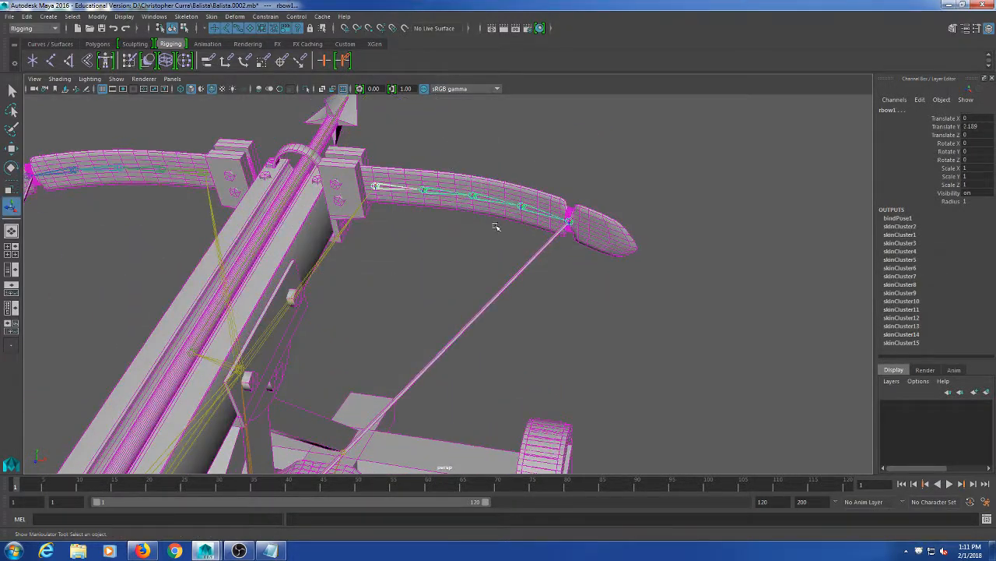
pyautogui.click(564, 232)
pyautogui.press('e')
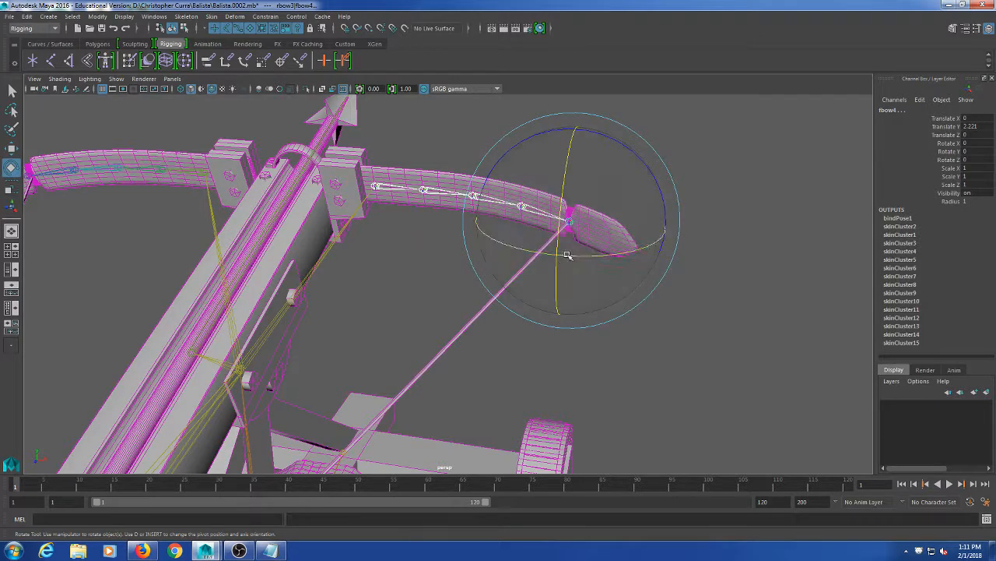
pyautogui.moveTo(567, 254); pyautogui.dragTo(558, 296)
pyautogui.click(618, 363)
# - Reselect the rbow chain outward to fbow4, try another combined rotation of the bow arm, and clear the selection
pyautogui.keyDown('alt'); pyautogui.moveTo(618, 363); pyautogui.dragTo(552, 273); pyautogui.keyUp('alt')
pyautogui.scroll(3, 538, 265)
pyautogui.keyDown('alt'); pyautogui.moveTo(505, 253); pyautogui.dragTo(468, 349, button='middle'); pyautogui.keyUp('alt')
pyautogui.scroll(4, 459, 327)
pyautogui.keyDown('alt'); pyautogui.moveTo(449, 307); pyautogui.dragTo(489, 374, button='middle'); pyautogui.keyUp('alt')
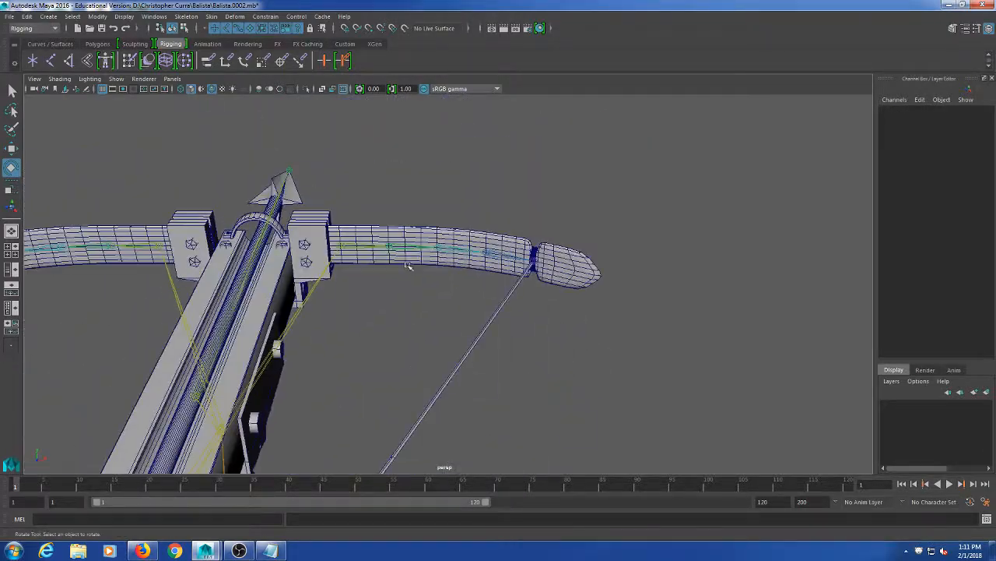
pyautogui.click(366, 230)
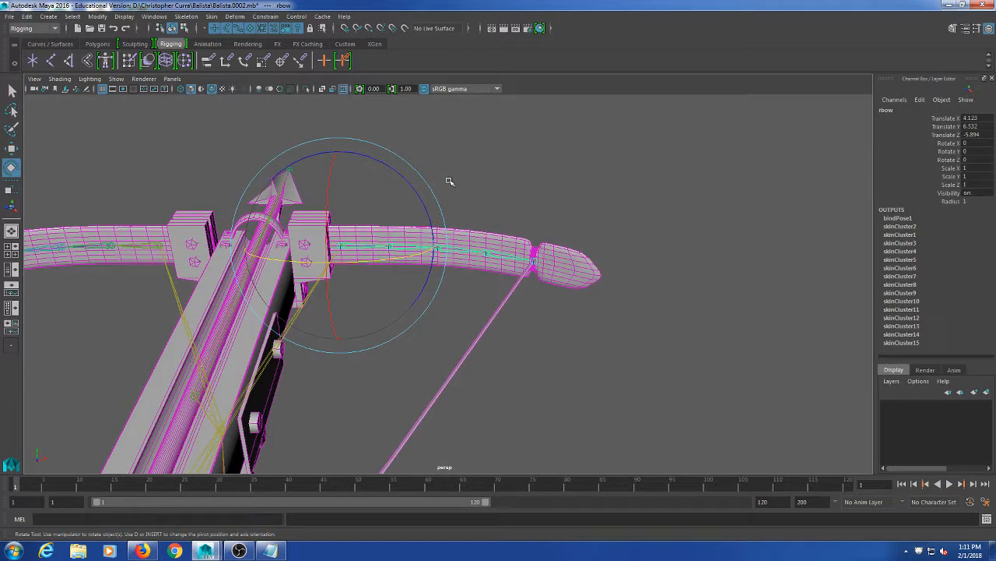
pyautogui.press('t')
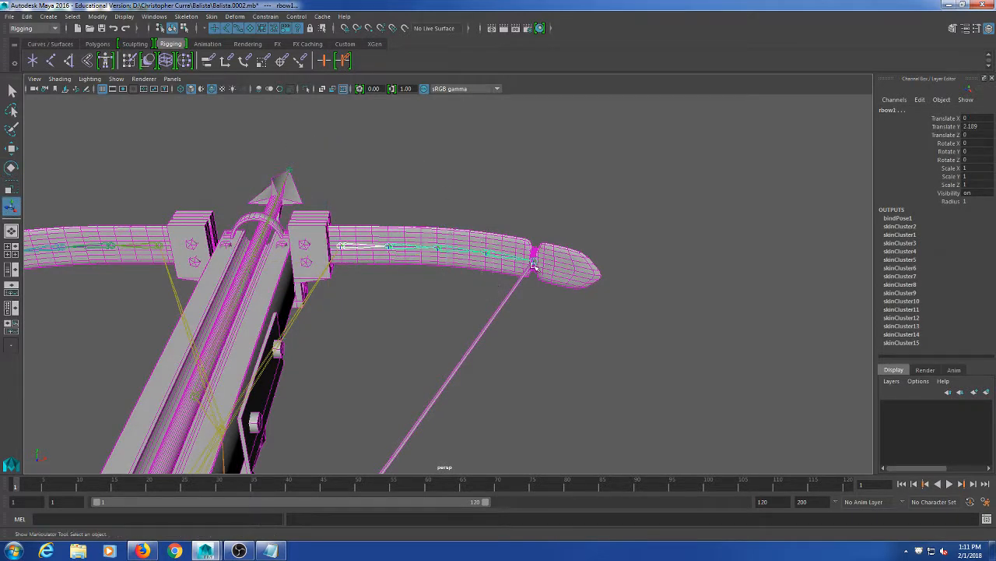
pyautogui.press('e')
pyautogui.moveTo(510, 279); pyautogui.dragTo(445, 351)
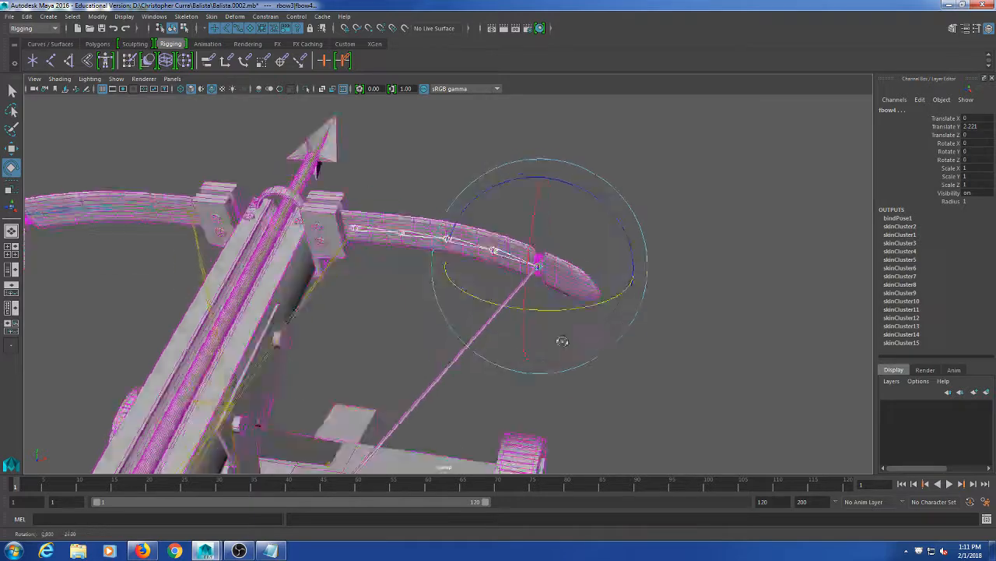
pyautogui.keyDown('alt'); pyautogui.moveTo(560, 338); pyautogui.dragTo(374, 319); pyautogui.keyUp('alt')
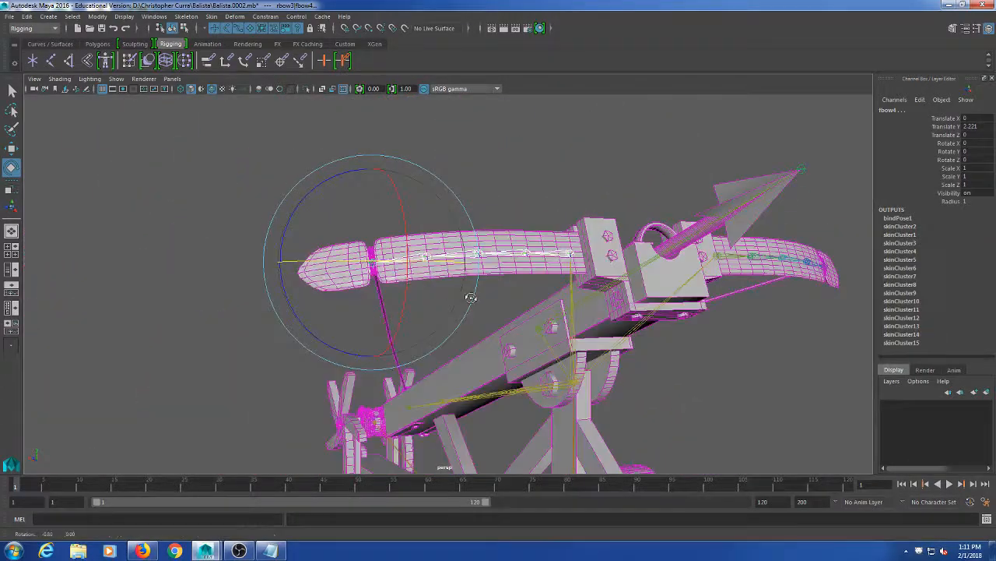
pyautogui.keyDown('alt'); pyautogui.moveTo(472, 291); pyautogui.dragTo(407, 377); pyautogui.keyUp('alt')
pyautogui.click(407, 376)
# - Select the bow joints from fbow4 back to rbow, curl the arm by rotating them together, and undo the rotation
pyautogui.click(665, 281)
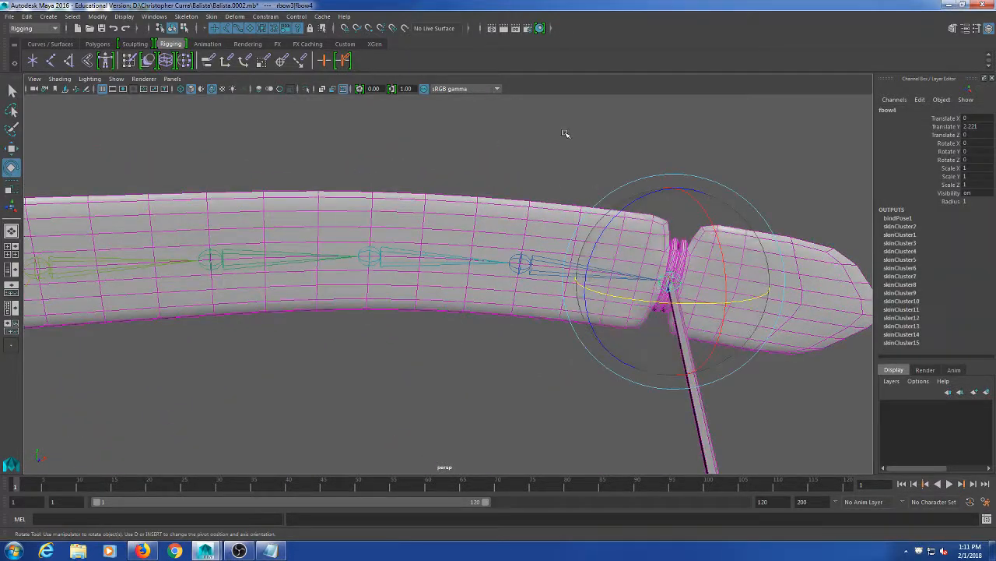
pyautogui.press('Up')
pyautogui.keyDown('shift'); pyautogui.moveTo(418, 337); pyautogui.dragTo(418, 338); pyautogui.keyUp('shift')
pyautogui.keyDown('shift'); pyautogui.moveTo(290, 138); pyautogui.dragTo(267, 331); pyautogui.keyUp('shift')
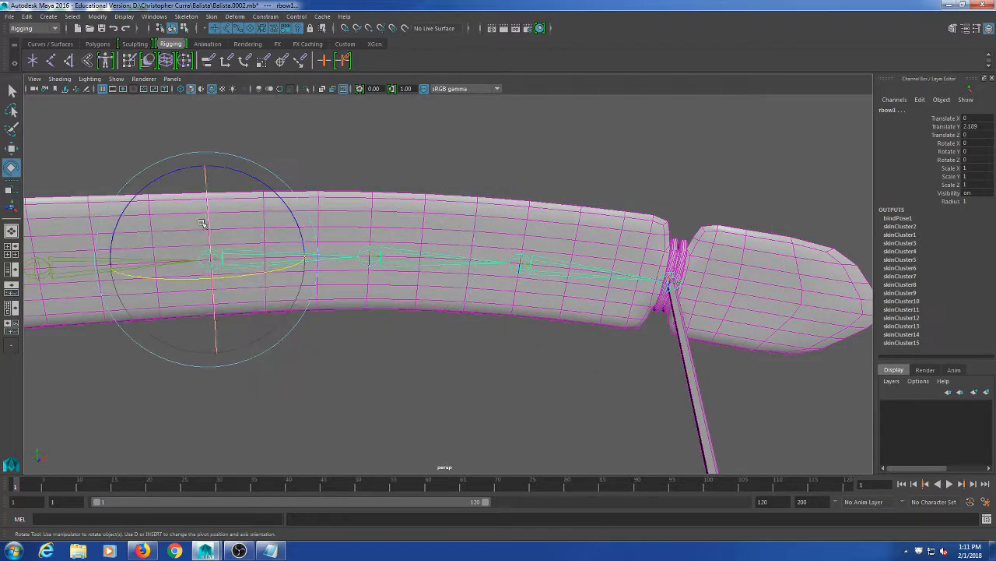
pyautogui.keyDown('shift'); pyautogui.moveTo(124, 311); pyautogui.dragTo(124, 312); pyautogui.keyUp('shift')
pyautogui.keyDown('alt'); pyautogui.moveTo(82, 325); pyautogui.dragTo(267, 305, button='middle'); pyautogui.keyUp('alt')
pyautogui.moveTo(289, 257); pyautogui.dragTo(225, 277)
pyautogui.scroll(-6, 335, 292)
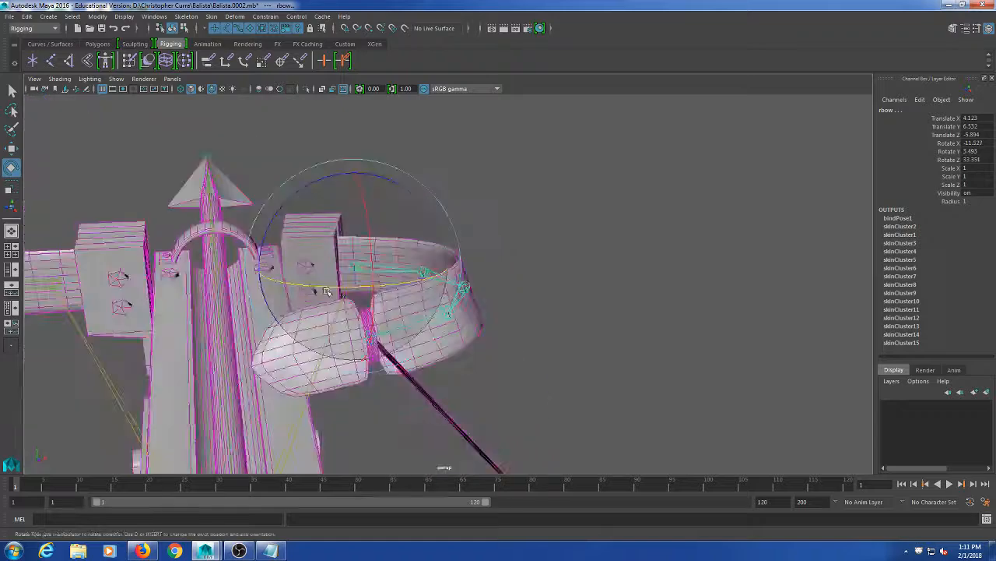
pyautogui.keyDown('alt'); pyautogui.moveTo(462, 326); pyautogui.dragTo(389, 338); pyautogui.keyUp('alt')
pyautogui.hotkey('ctrl', 'z')
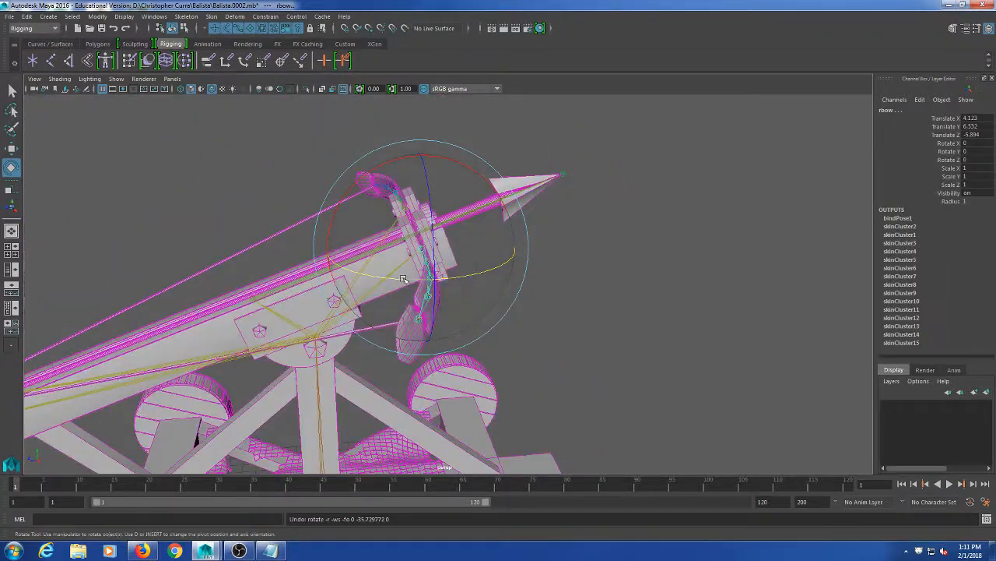
# - Try a slighter bend on the selected rbow chain, undo it and deselect the joints
pyautogui.moveTo(413, 280); pyautogui.dragTo(509, 357)
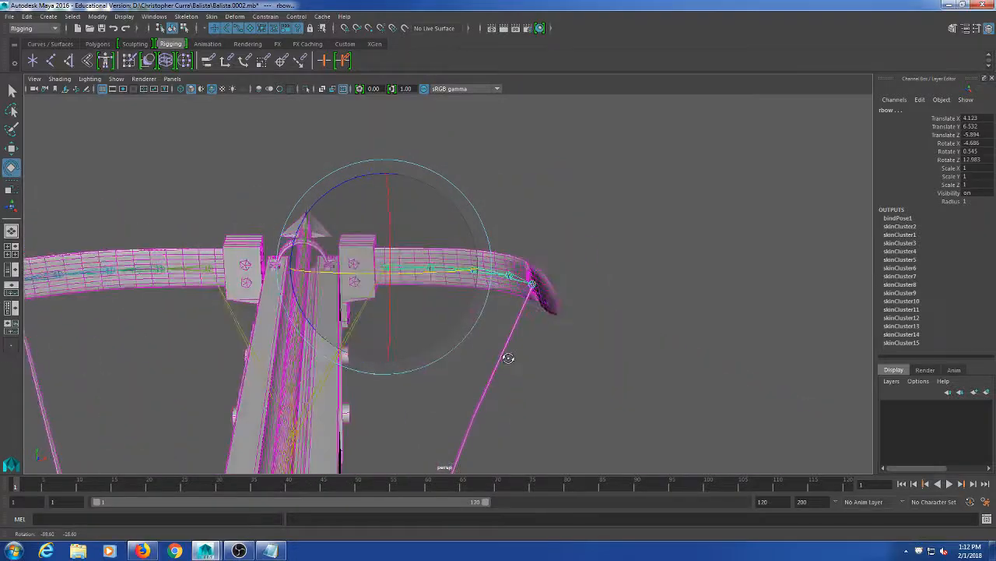
pyautogui.hotkey('ctrl', 'z')
pyautogui.click(641, 249)
# - Reselect the backwheel joint, rotate it about X again to check the rear wheels, and deselect it
pyautogui.scroll(-8, 643, 269)
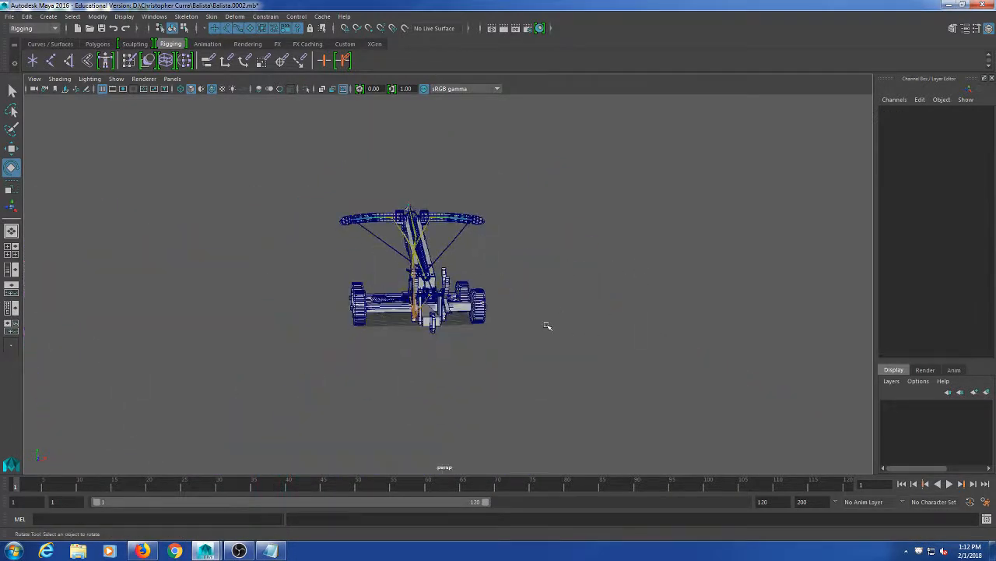
pyautogui.keyDown('alt'); pyautogui.moveTo(548, 324); pyautogui.dragTo(439, 301); pyautogui.keyUp('alt')
pyautogui.scroll(8, 401, 340)
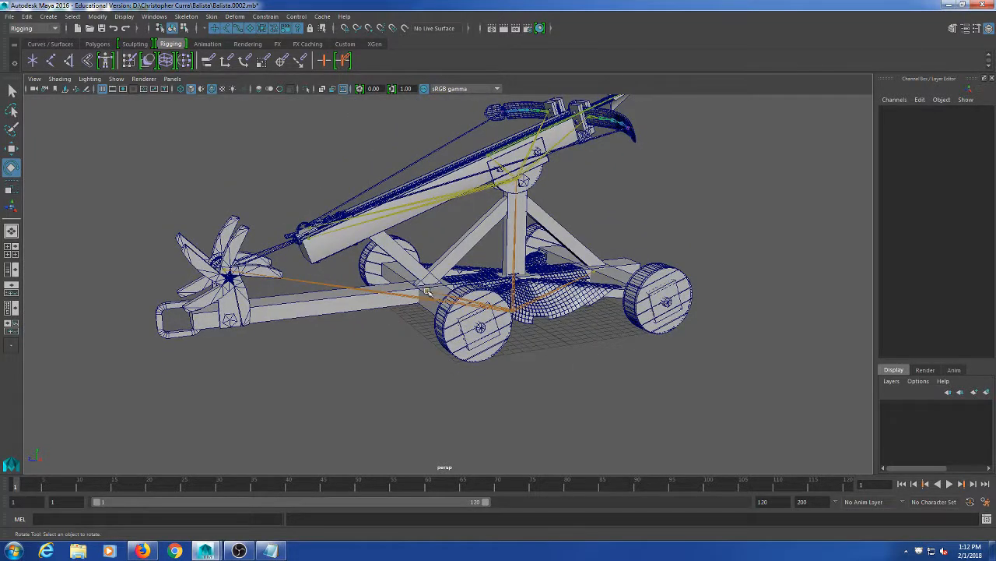
pyautogui.click(427, 291)
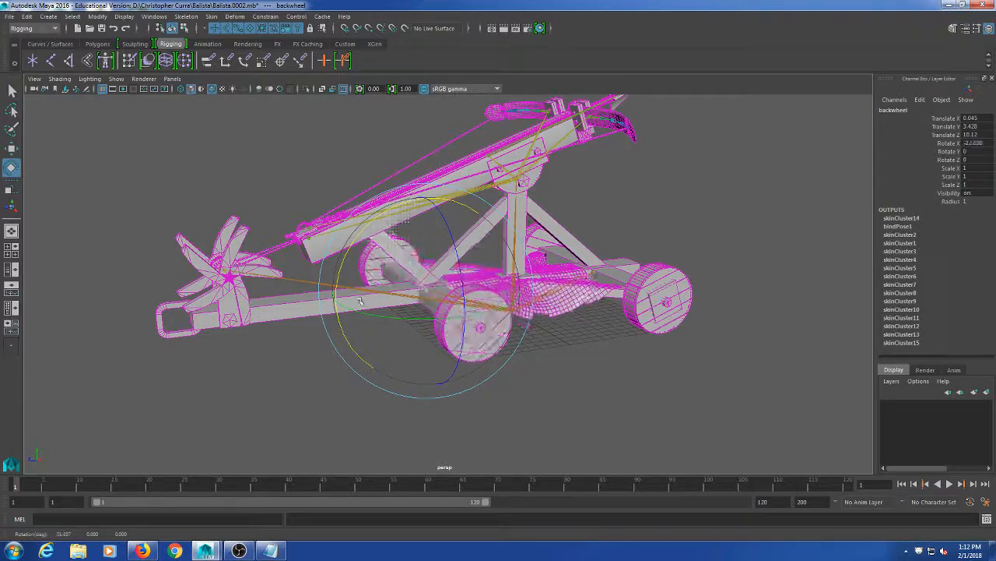
pyautogui.keyDown('alt'); pyautogui.moveTo(540, 281); pyautogui.dragTo(573, 260); pyautogui.keyUp('alt')
pyautogui.click(575, 263)
# - Inspect the whole bound ballista from several angles, including its wheels, bow arms and crank
pyautogui.keyDown('alt'); pyautogui.moveTo(577, 285); pyautogui.dragTo(614, 262, button='middle'); pyautogui.keyUp('alt')
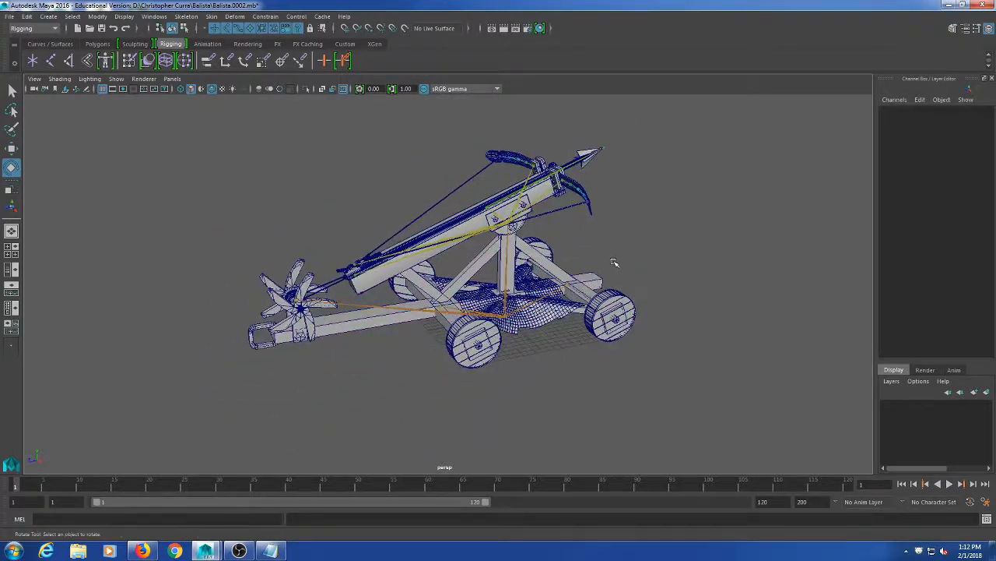
pyautogui.keyDown('alt'); pyautogui.moveTo(614, 262); pyautogui.dragTo(620, 282); pyautogui.keyUp('alt')
pyautogui.scroll(3, 605, 261)
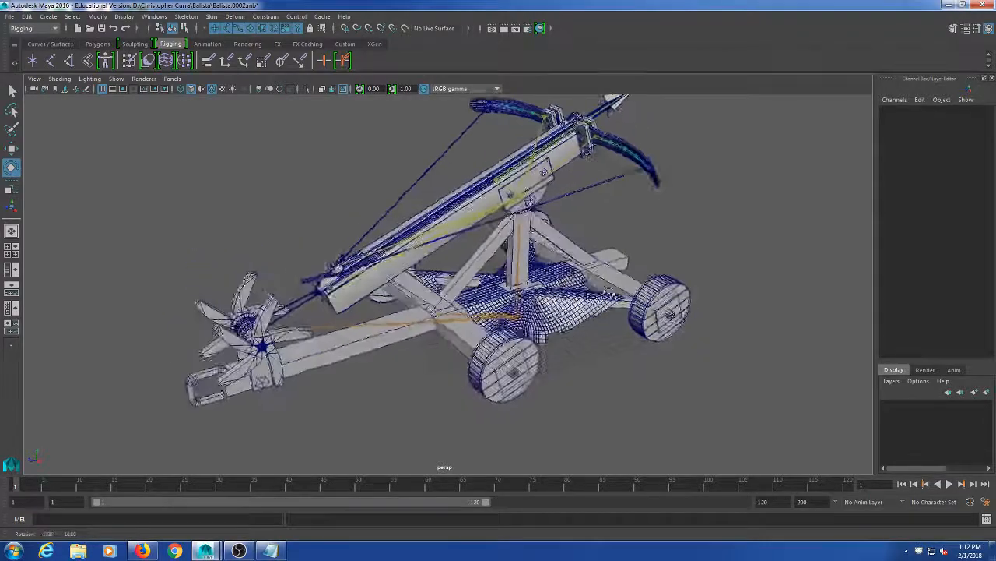
pyautogui.keyDown('alt'); pyautogui.moveTo(580, 265); pyautogui.dragTo(615, 295, button='middle'); pyautogui.keyUp('alt')
pyautogui.keyDown('alt'); pyautogui.moveTo(615, 296); pyautogui.dragTo(598, 285); pyautogui.keyUp('alt')
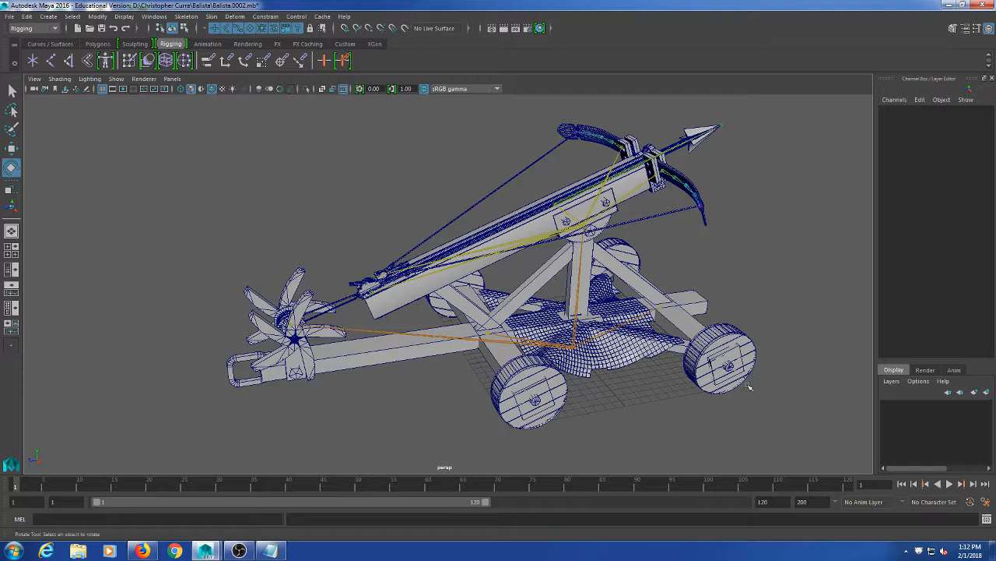
pyautogui.moveTo(209, 138); pyautogui.dragTo(819, 418)
pyautogui.click(785, 228)
pyautogui.keyDown('alt'); pyautogui.moveTo(499, 201); pyautogui.dragTo(339, 212, button='middle'); pyautogui.keyUp('alt')
pyautogui.keyDown('alt'); pyautogui.moveTo(339, 212); pyautogui.dragTo(393, 197); pyautogui.keyUp('alt')
pyautogui.keyDown('alt'); pyautogui.moveTo(393, 197); pyautogui.dragTo(342, 286, button='middle'); pyautogui.keyUp('alt')
pyautogui.scroll(3, 343, 285)
pyautogui.keyDown('alt'); pyautogui.moveTo(343, 285); pyautogui.dragTo(406, 270); pyautogui.keyUp('alt')
pyautogui.scroll(3, 448, 278)
pyautogui.keyDown('alt'); pyautogui.moveTo(544, 177); pyautogui.dragTo(589, 338); pyautogui.keyUp('alt')
pyautogui.scroll(-6, 559, 204)
pyautogui.click(698, 436)
pyautogui.moveTo(708, 436); pyautogui.dragTo(137, 152)
pyautogui.click(267, 206)
pyautogui.keyDown('alt'); pyautogui.moveTo(267, 205); pyautogui.dragTo(325, 165); pyautogui.keyUp('alt')
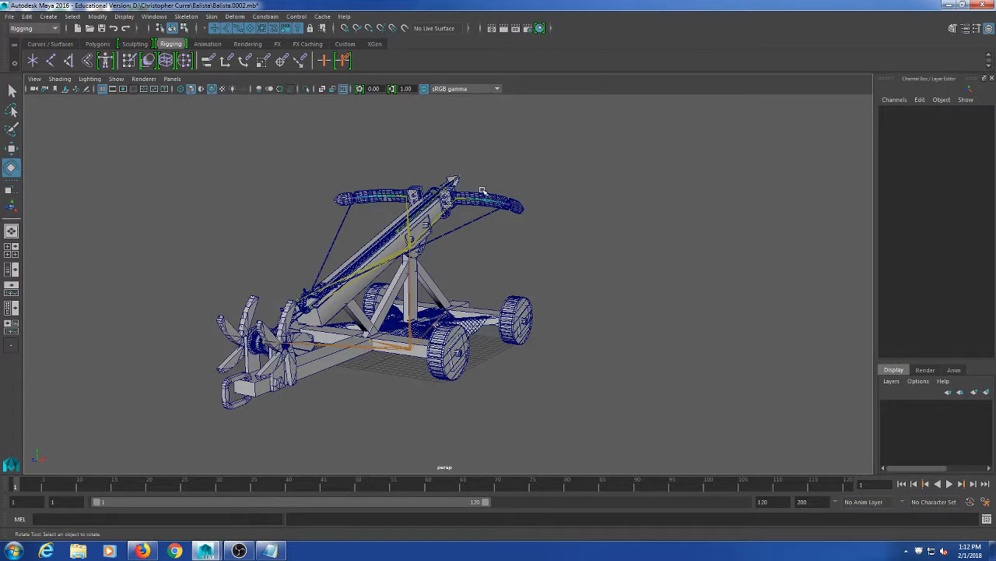
pyautogui.keyDown('alt'); pyautogui.moveTo(482, 191); pyautogui.dragTo(272, 218); pyautogui.keyUp('alt')
pyautogui.keyDown('alt'); pyautogui.moveTo(221, 153); pyautogui.dragTo(289, 161); pyautogui.keyUp('alt')
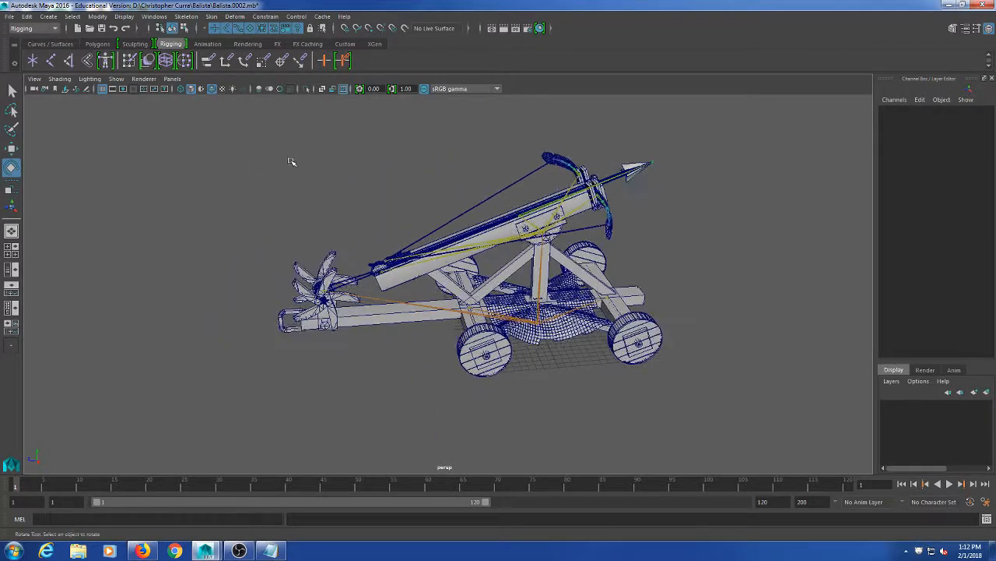
# - Hide the joints in the viewport and select all of the ballista's meshes
pyautogui.click(90, 79)
pyautogui.moveTo(116, 78)
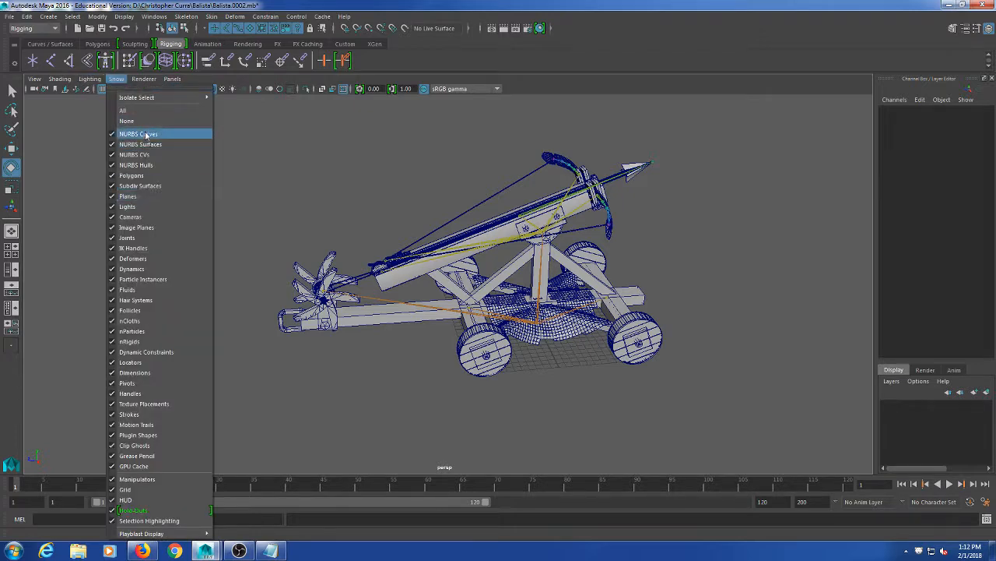
pyautogui.click(132, 239)
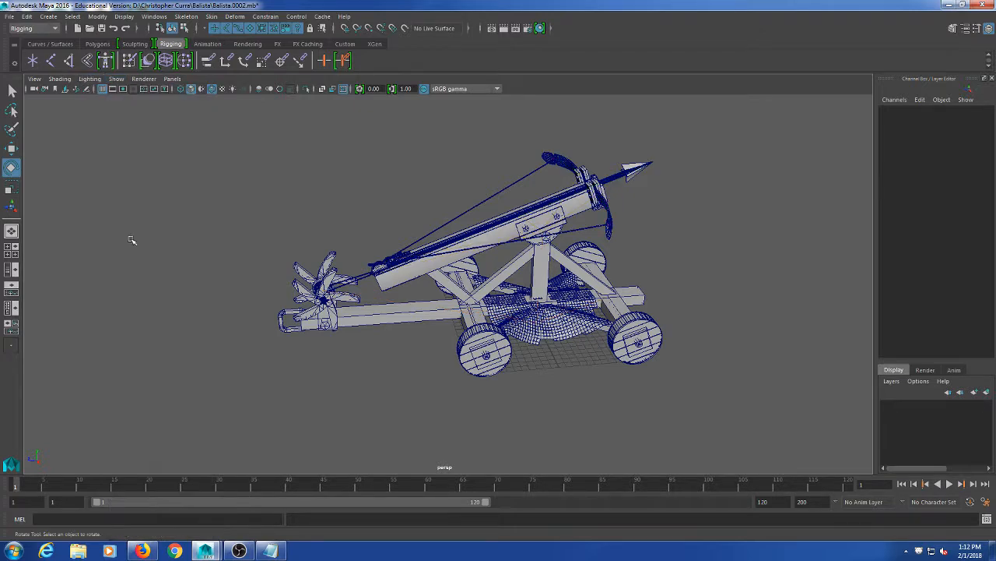
pyautogui.keyDown('alt'); pyautogui.moveTo(296, 248); pyautogui.dragTo(306, 249); pyautogui.keyUp('alt')
pyautogui.moveTo(215, 412); pyautogui.dragTo(685, 128)
# - Select only the curved bow mesh at the front of the barrel
pyautogui.keyDown('alt'); pyautogui.moveTo(529, 183); pyautogui.dragTo(416, 220, button='middle'); pyautogui.keyUp('alt')
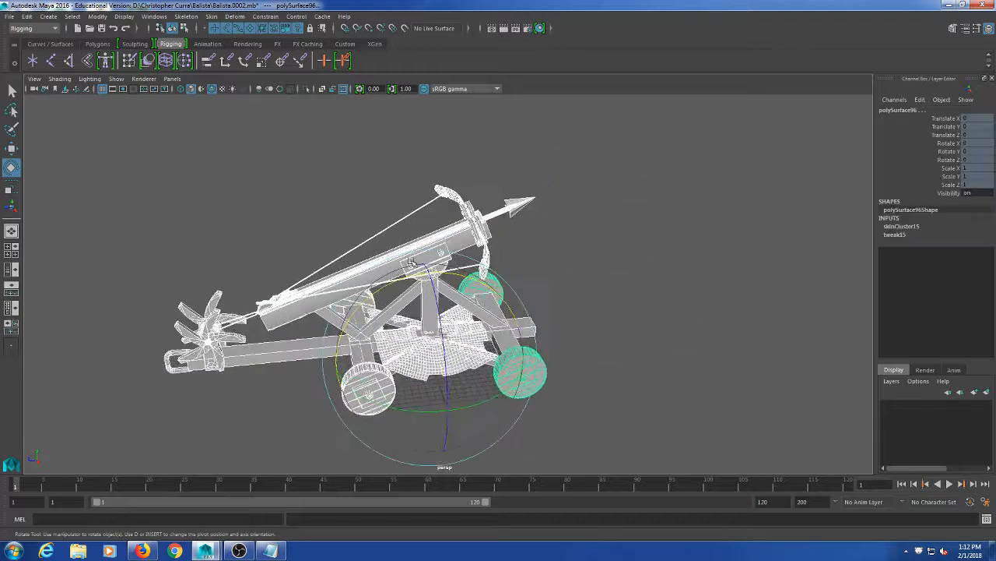
pyautogui.keyDown('alt'); pyautogui.moveTo(417, 219); pyautogui.dragTo(510, 244); pyautogui.keyUp('alt')
pyautogui.press('t')
pyautogui.scroll(5, 443, 229)
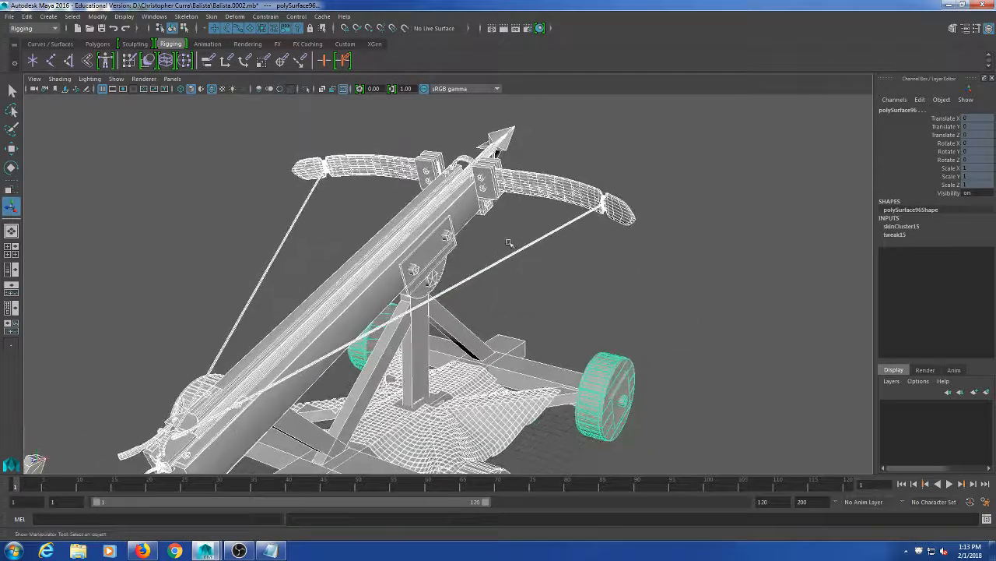
pyautogui.scroll(5, 465, 218)
pyautogui.keyDown('alt'); pyautogui.moveTo(464, 218); pyautogui.dragTo(439, 309, button='middle'); pyautogui.keyUp('alt')
pyautogui.keyDown('alt'); pyautogui.moveTo(438, 309); pyautogui.dragTo(439, 276); pyautogui.keyUp('alt')
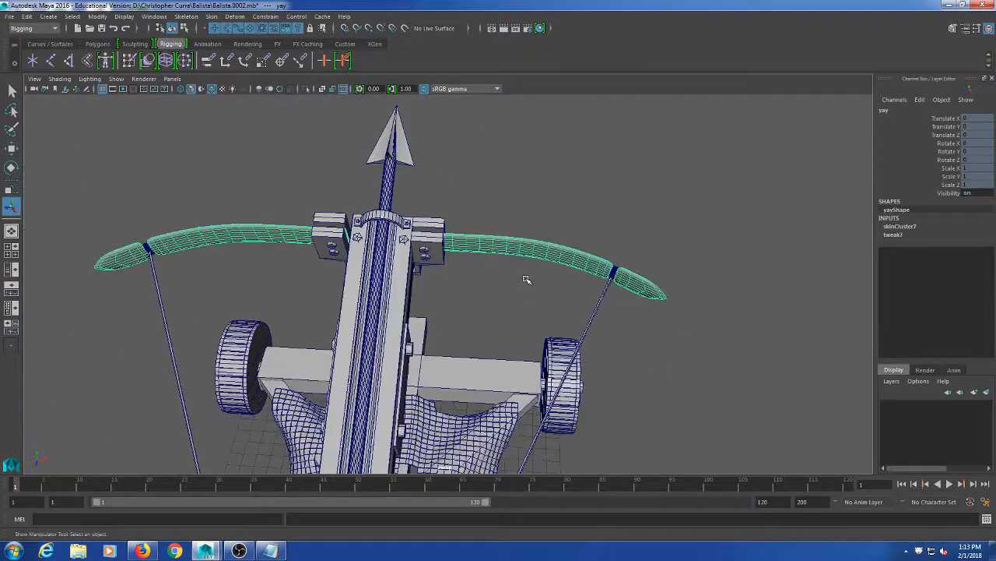
pyautogui.keyDown('alt'); pyautogui.moveTo(526, 280); pyautogui.dragTo(470, 273); pyautogui.keyUp('alt')
pyautogui.scroll(-5, 465, 300)
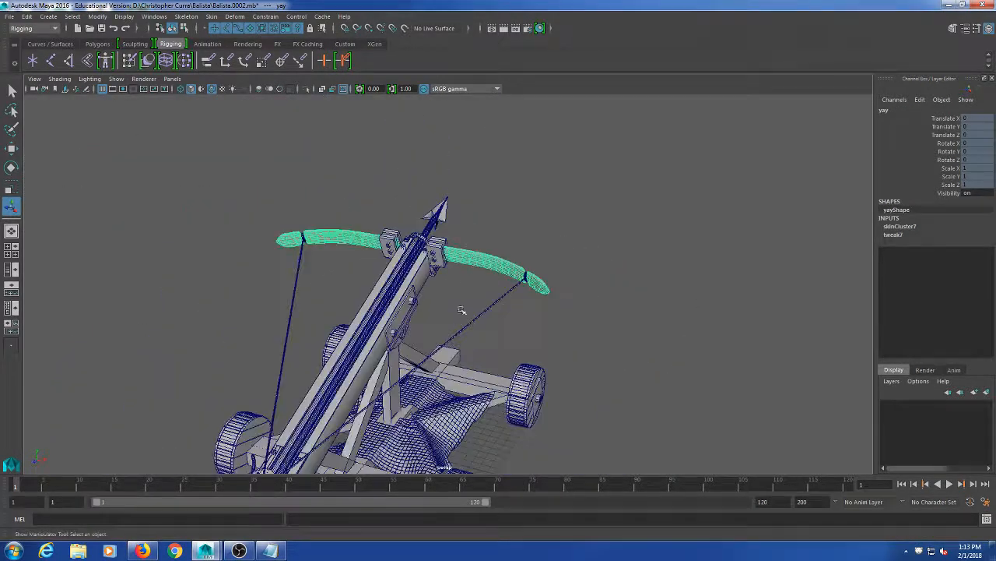
pyautogui.keyDown('alt'); pyautogui.moveTo(462, 312); pyautogui.dragTo(454, 244, button='middle'); pyautogui.keyUp('alt')
# - Add the bowstrings to the bow selection, then select the ballista's other meshes without the bow arms
pyautogui.click(506, 224)
pyautogui.click(530, 183)
pyautogui.scroll(-3, 527, 259)
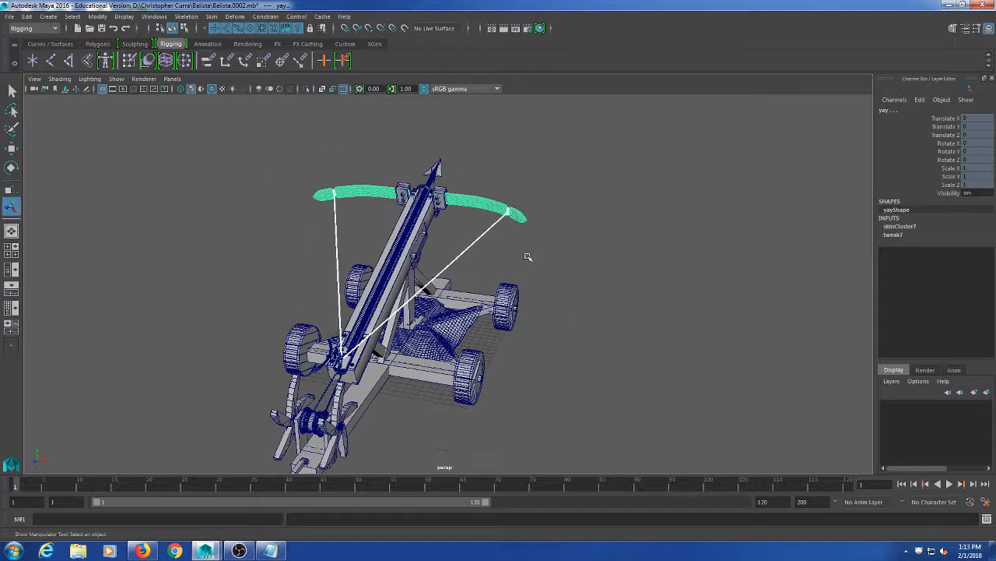
pyautogui.keyDown('alt'); pyautogui.moveTo(462, 226); pyautogui.dragTo(88, 434); pyautogui.keyUp('alt')
pyautogui.keyDown('alt'); pyautogui.moveTo(381, 249); pyautogui.dragTo(465, 274); pyautogui.keyUp('alt')
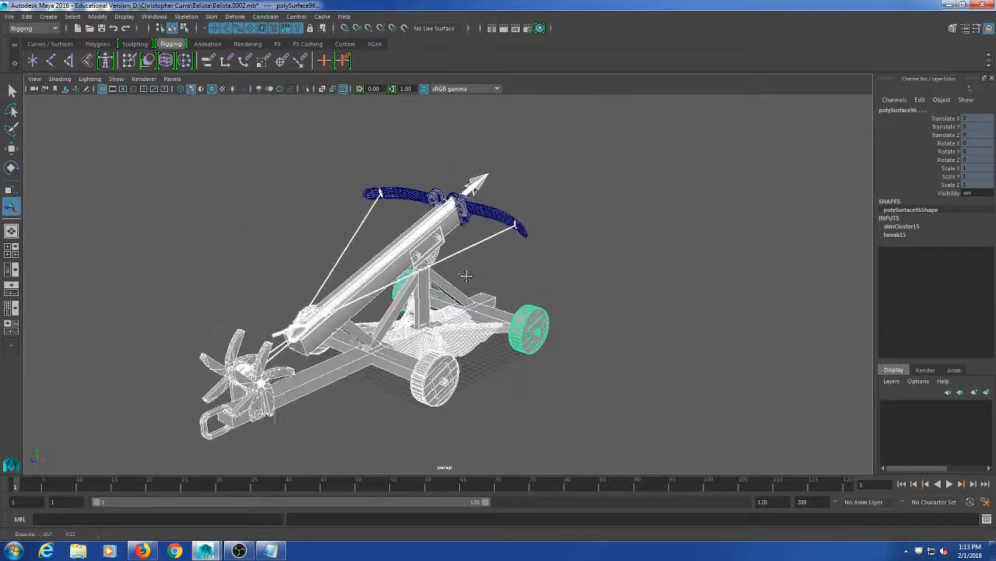
# - Add the bow's mounting brackets to the selected meshes, leaving out the bow arms
pyautogui.keyDown('alt'); pyautogui.moveTo(464, 274); pyautogui.dragTo(455, 322, button='middle'); pyautogui.keyUp('alt')
pyautogui.scroll(4, 464, 319)
pyautogui.keyDown('alt'); pyautogui.moveTo(464, 320); pyautogui.dragTo(494, 319); pyautogui.keyUp('alt')
pyautogui.scroll(4, 467, 312)
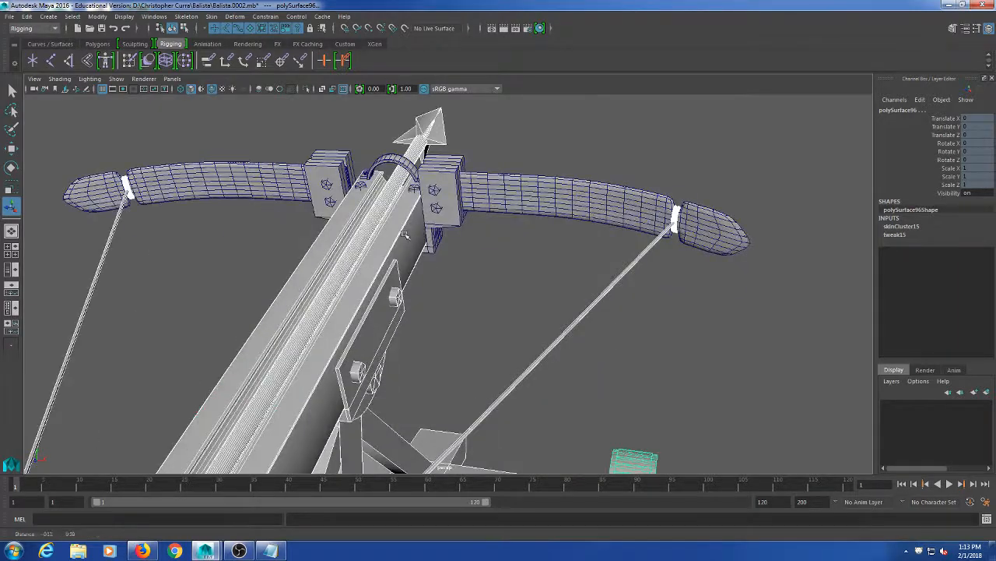
pyautogui.keyDown('alt'); pyautogui.moveTo(424, 297); pyautogui.dragTo(454, 310); pyautogui.keyUp('alt')
pyautogui.keyDown('alt'); pyautogui.moveTo(493, 272); pyautogui.dragTo(438, 311); pyautogui.keyUp('alt')
pyautogui.scroll(-10, 466, 318)
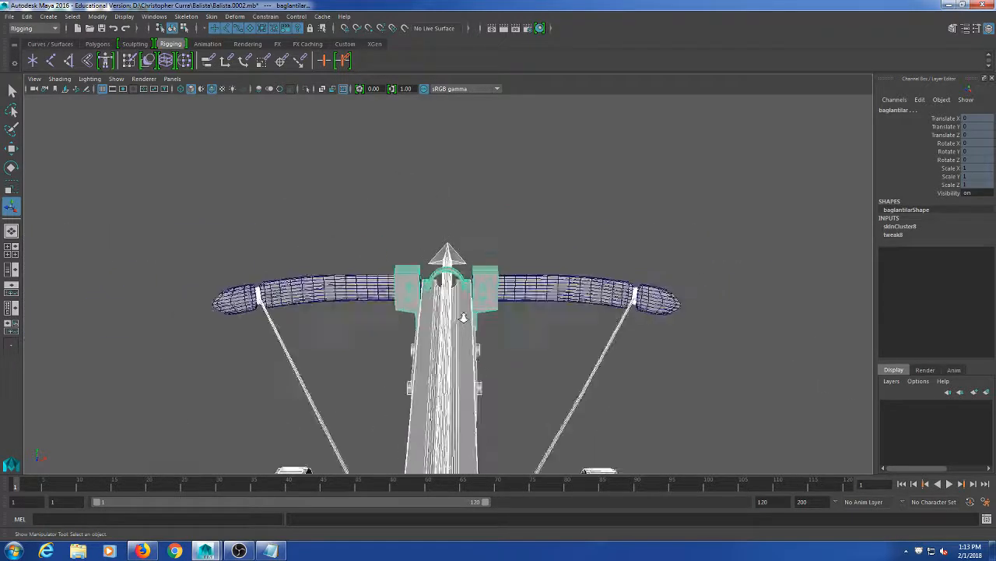
pyautogui.keyDown('alt'); pyautogui.moveTo(506, 314); pyautogui.dragTo(467, 326); pyautogui.keyUp('alt')
# - Select every ballista mesh except the bow arms and show the joints in the viewport again
pyautogui.moveTo(628, 145); pyautogui.dragTo(446, 298)
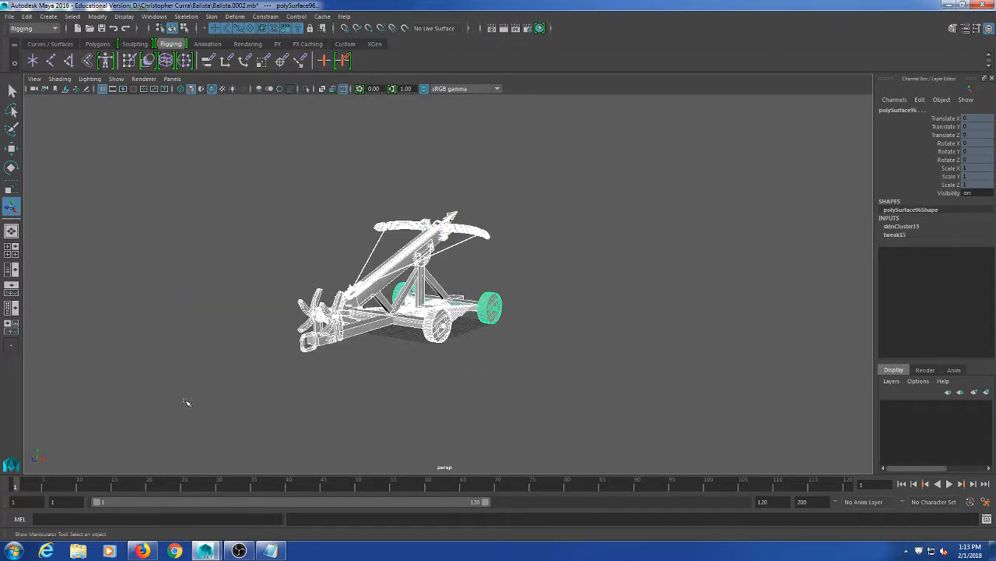
pyautogui.scroll(10, 370, 274)
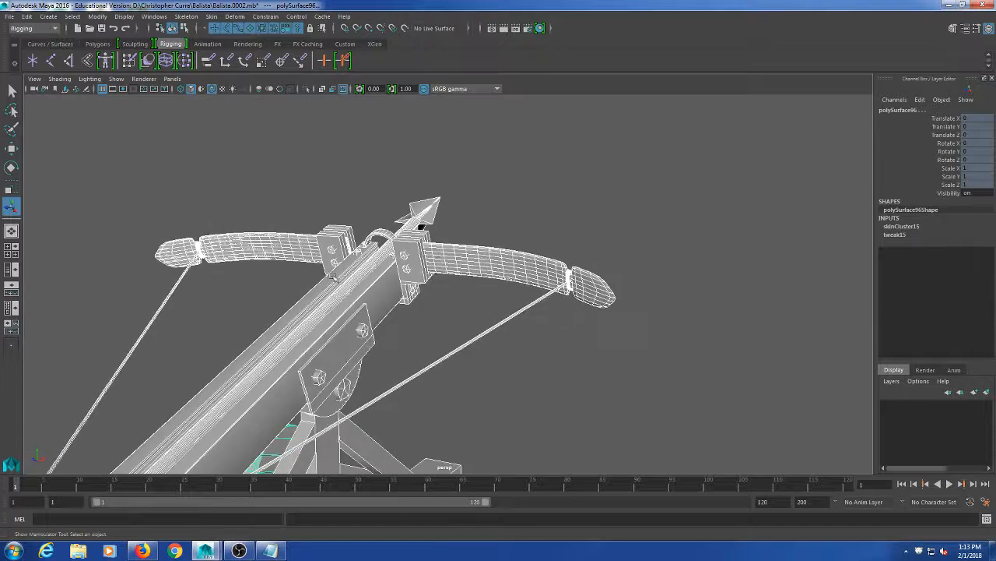
pyautogui.keyDown('ctrl'); pyautogui.click(483, 258); pyautogui.keyUp('ctrl')
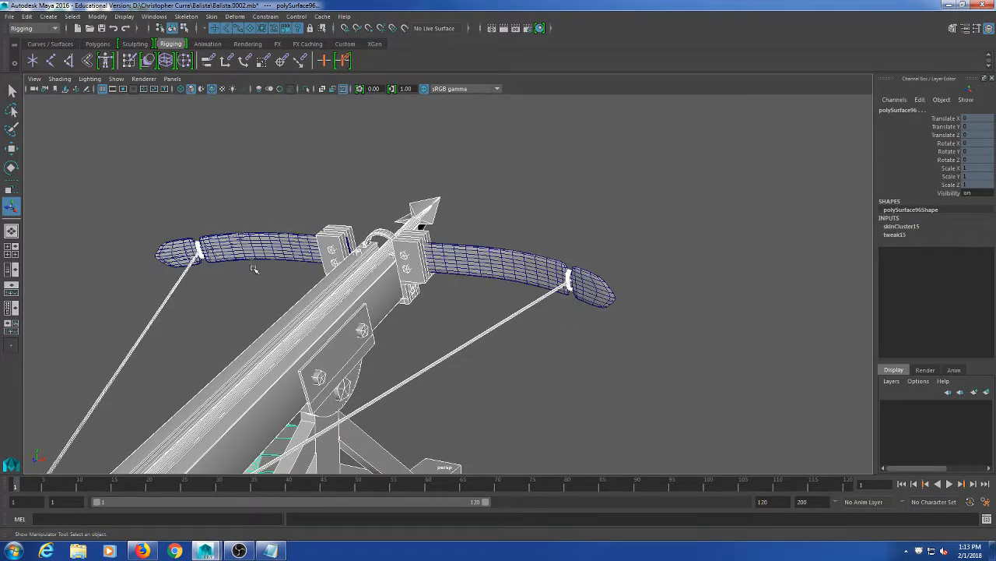
pyautogui.scroll(-4, 469, 278)
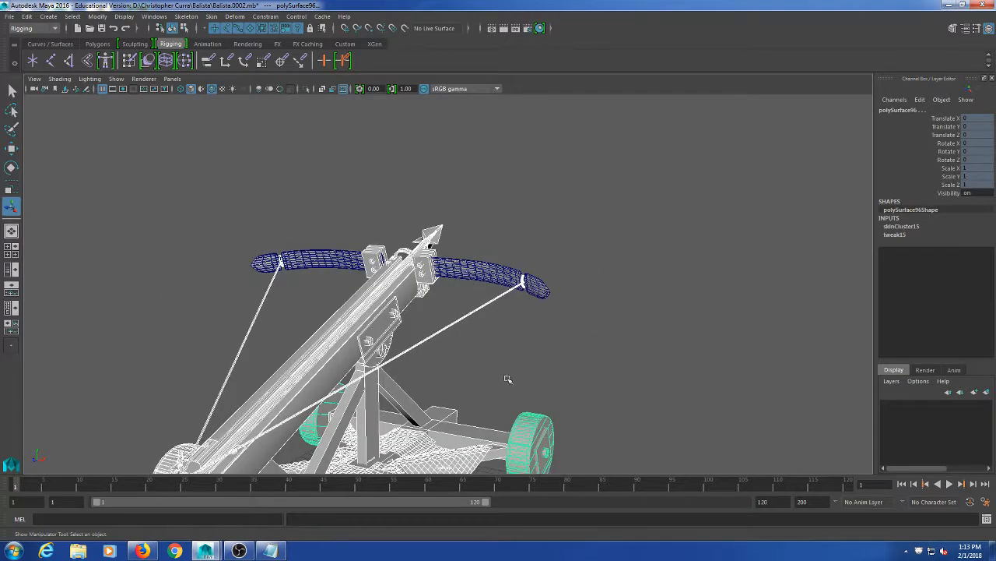
pyautogui.keyDown('alt'); pyautogui.moveTo(508, 379); pyautogui.dragTo(496, 296, button='middle'); pyautogui.keyUp('alt')
pyautogui.keyDown('alt'); pyautogui.moveTo(497, 296); pyautogui.dragTo(553, 334); pyautogui.keyUp('alt')
pyautogui.click(117, 79)
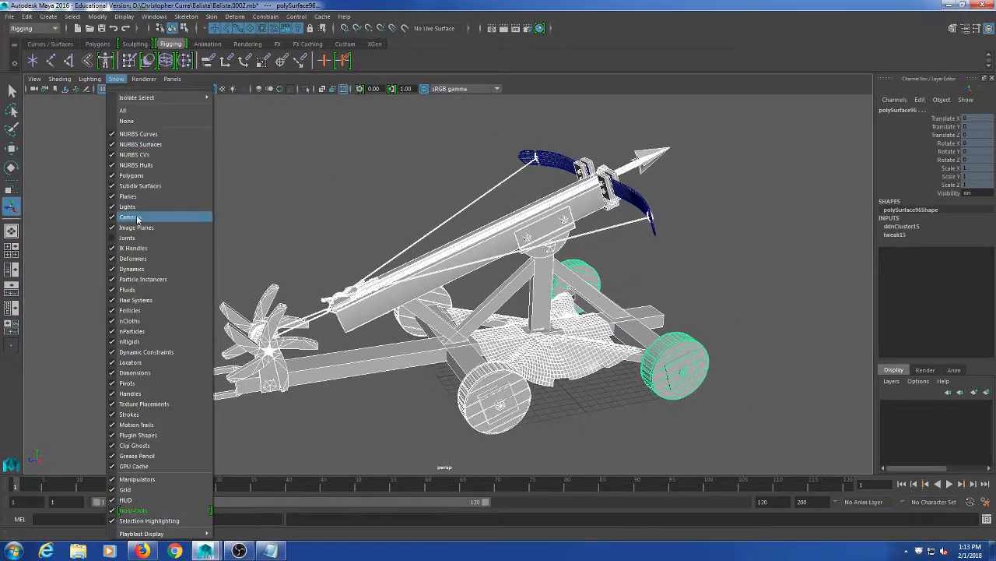
pyautogui.click(132, 236)
# - Open Paint Skin Weights for the selected meshes and flood the root influence with Replace at value 1.0 and opacity 1.0
pyautogui.doubleClick(130, 62)
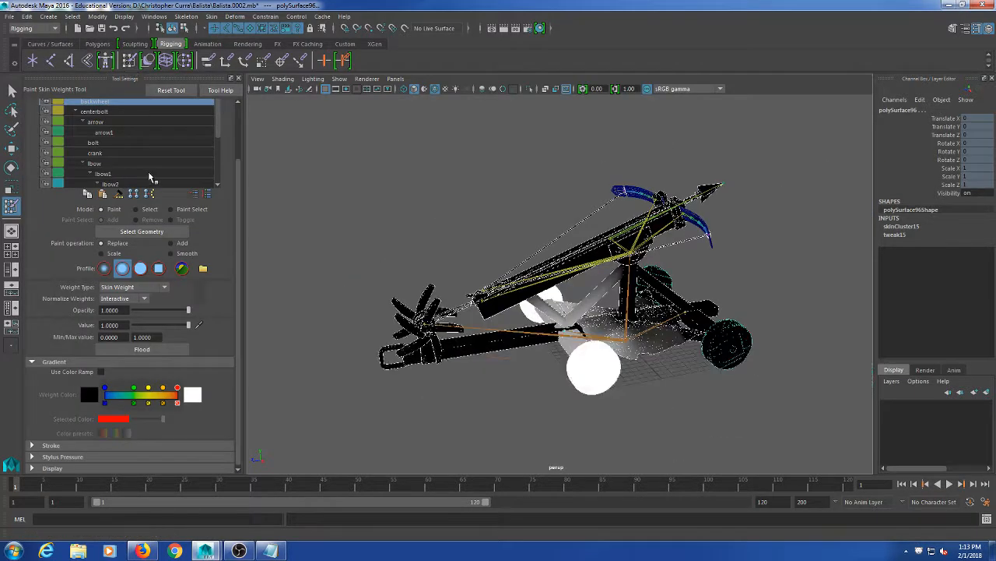
pyautogui.scroll(2, 125, 272)
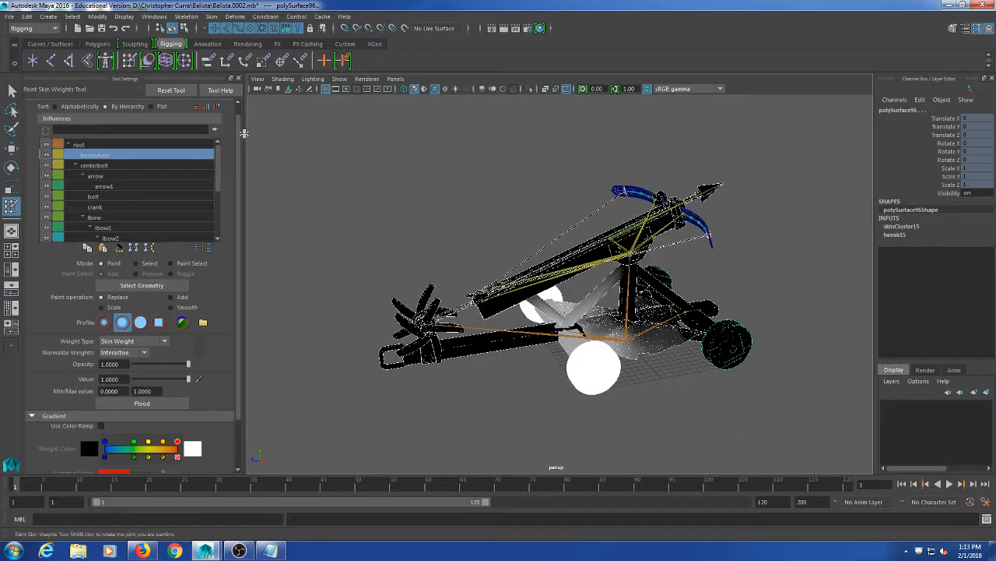
pyautogui.click(78, 145)
pyautogui.click(167, 403)
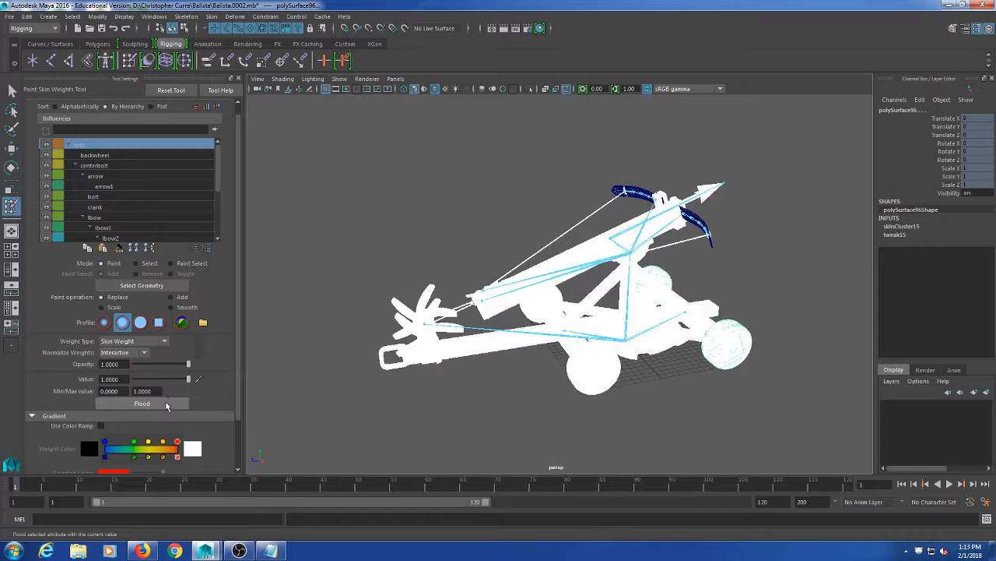
pyautogui.scroll(5, 573, 336)
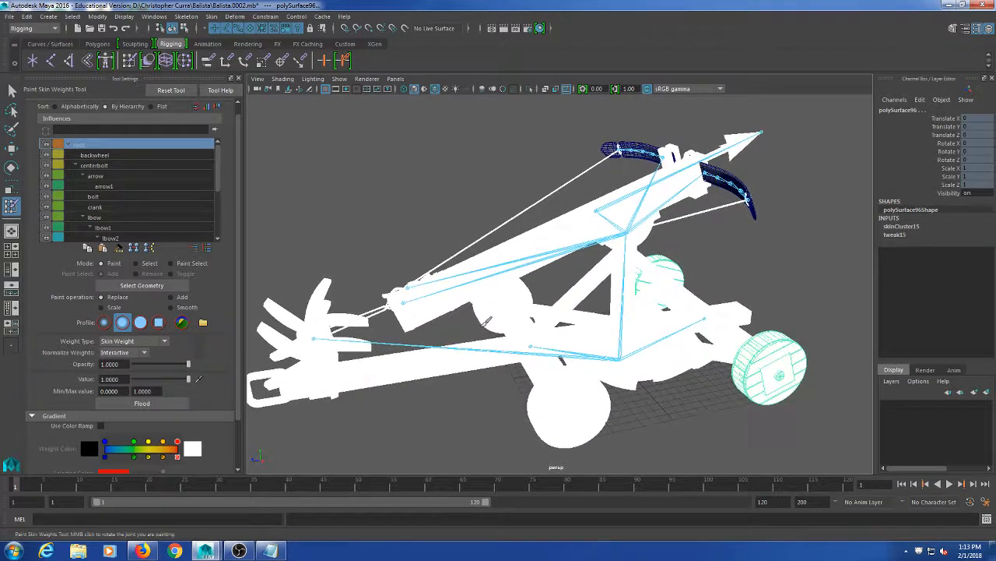
pyautogui.keyDown('alt'); pyautogui.moveTo(488, 323); pyautogui.dragTo(506, 318); pyautogui.keyUp('alt')
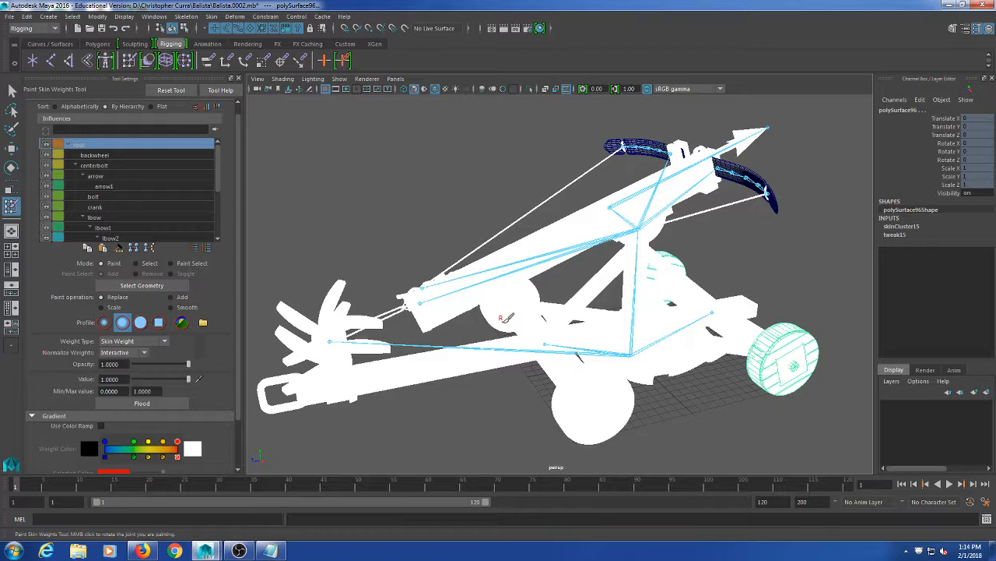
pyautogui.keyDown('alt'); pyautogui.moveTo(721, 179); pyautogui.dragTo(674, 225, button='middle'); pyautogui.keyUp('alt')
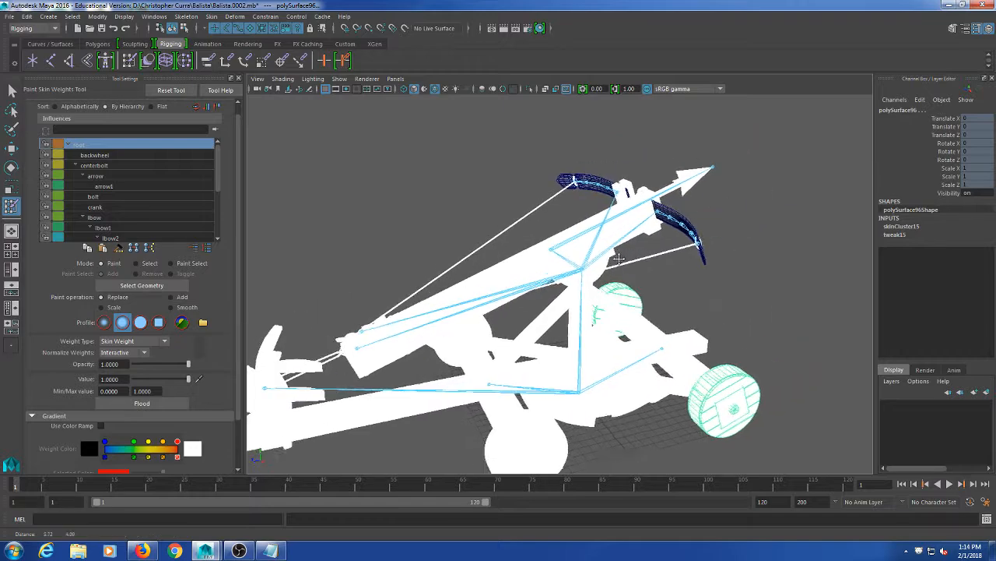
pyautogui.scroll(4, 692, 267)
pyautogui.keyDown('alt'); pyautogui.moveTo(691, 269); pyautogui.dragTo(543, 290, button='middle'); pyautogui.keyUp('alt')
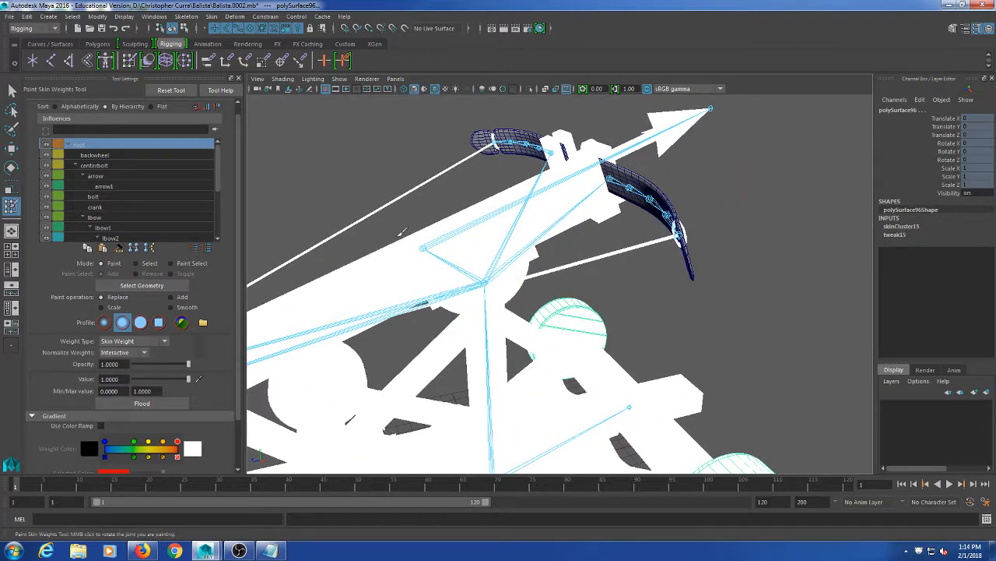
pyautogui.keyDown('alt'); pyautogui.moveTo(493, 298); pyautogui.dragTo(467, 296); pyautogui.keyUp('alt')
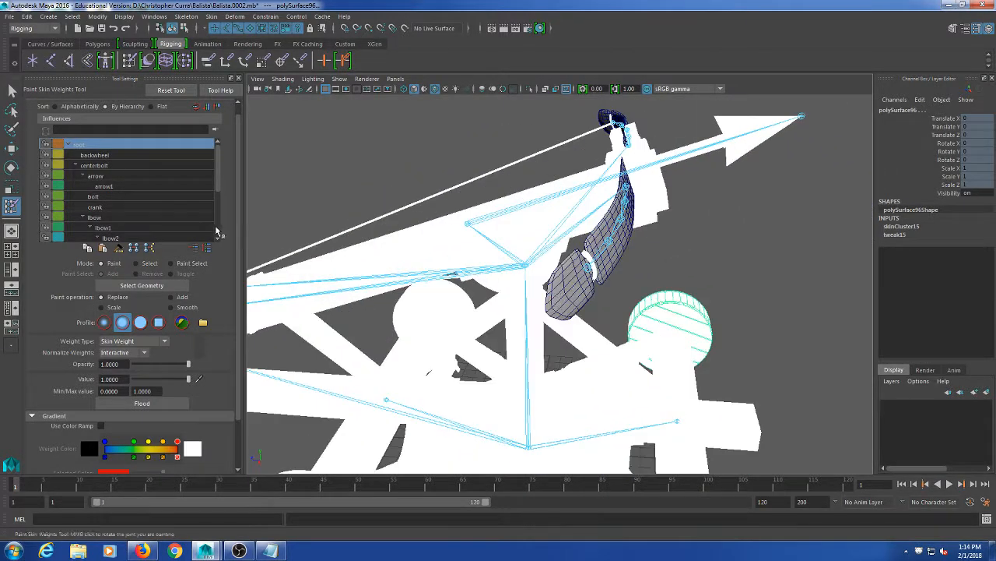
# - Leave weight painting, pick the arrow joint on the barrel, try a test move, and undo it
pyautogui.click(14, 91)
pyautogui.keyDown('alt'); pyautogui.moveTo(592, 242); pyautogui.dragTo(633, 229); pyautogui.keyUp('alt')
pyautogui.click(547, 240)
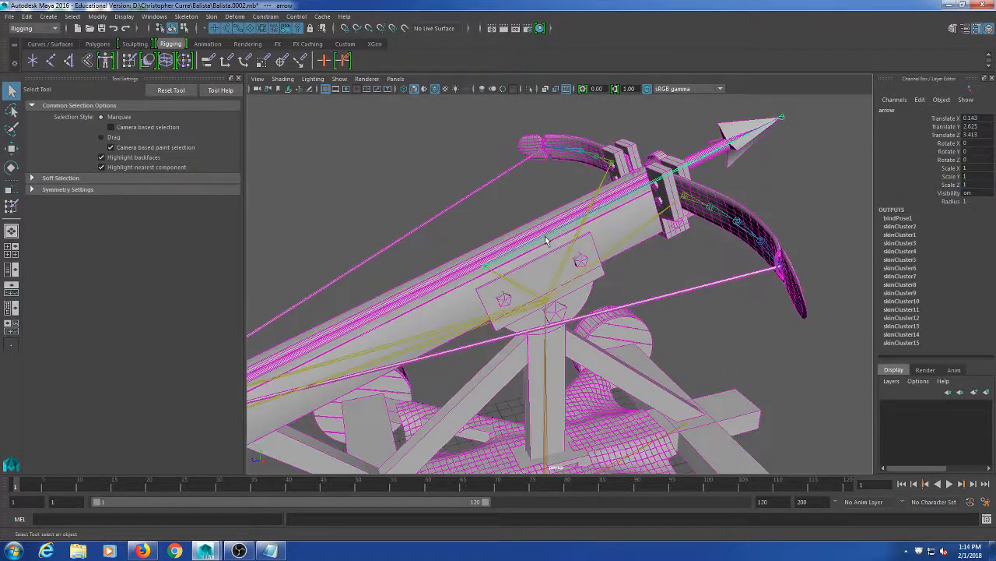
pyautogui.keyDown('alt'); pyautogui.moveTo(647, 286); pyautogui.dragTo(612, 284); pyautogui.keyUp('alt')
pyautogui.click(611, 284)
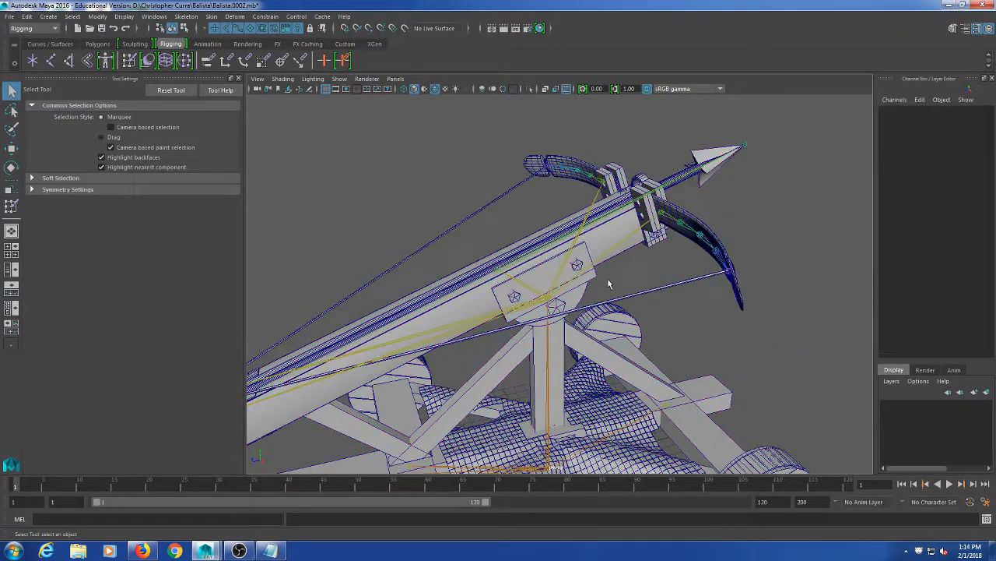
pyautogui.press('w')
pyautogui.click(548, 280)
pyautogui.moveTo(495, 264)
pyautogui.mouseDown()
pyautogui.moveTo(345, 211)
pyautogui.moveTo(456, 207)
pyautogui.moveTo(436, 280)
pyautogui.moveTo(452, 119)
pyautogui.moveTo(498, 280)
pyautogui.mouseUp()
pyautogui.hotkey('ctrl', 'z')
# - Select the centerbolt joint, move it to test the deformation, and undo the move
pyautogui.click(549, 281)
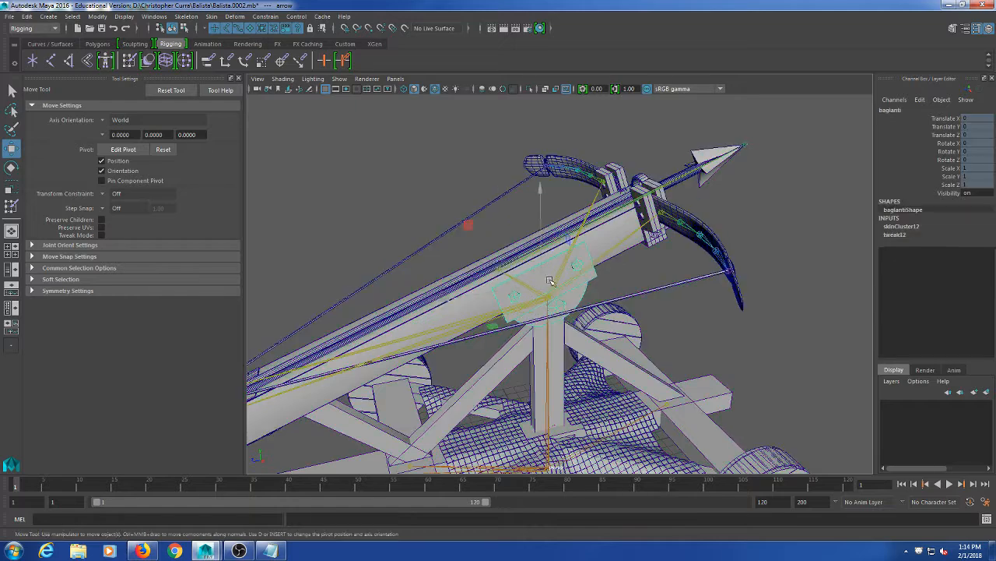
pyautogui.click(560, 271)
pyautogui.moveTo(552, 306); pyautogui.dragTo(576, 327)
pyautogui.hotkey('ctrl', 'z')
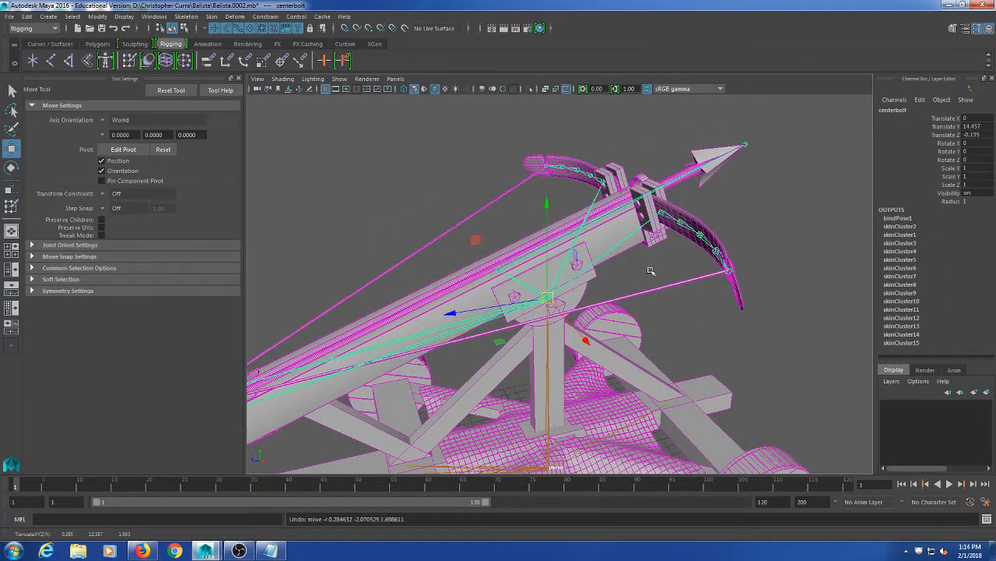
# - Pick the arrow1 tip joint, then test-move its parent arrow joint and undo the move
pyautogui.click(751, 146)
pyautogui.click(747, 147)
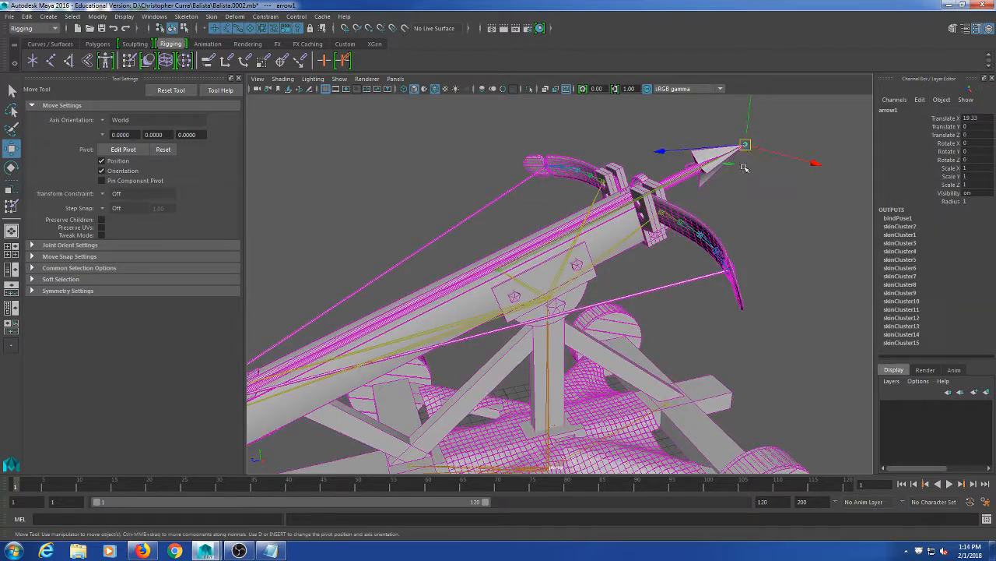
pyautogui.click(759, 205)
pyautogui.click(512, 265)
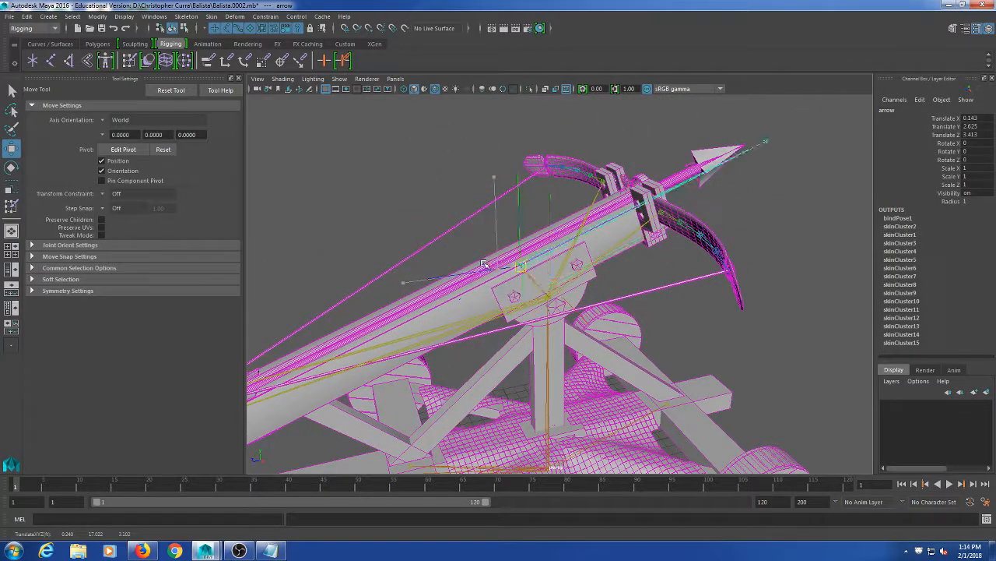
pyautogui.moveTo(529, 312); pyautogui.dragTo(567, 289, button='middle')
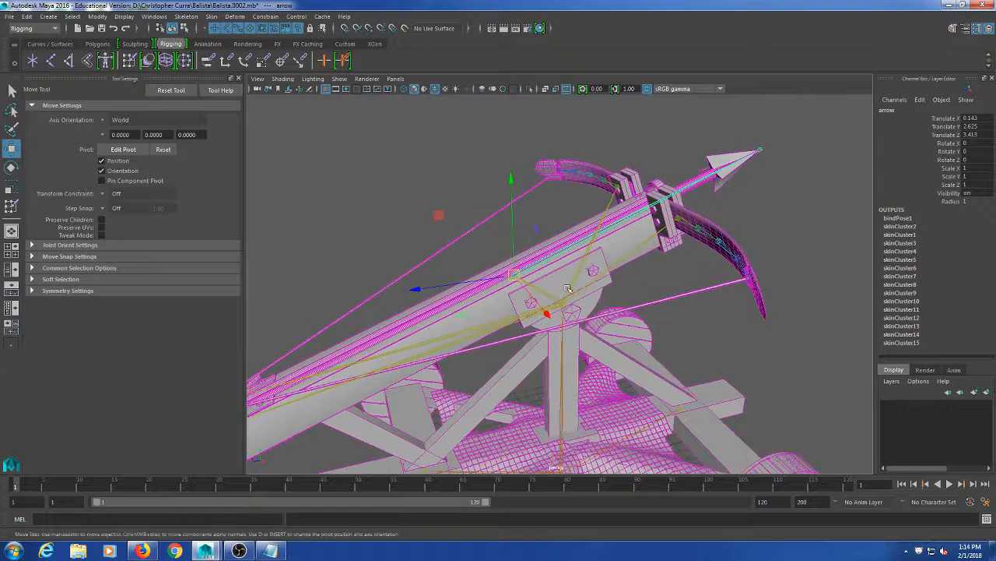
pyautogui.moveTo(514, 276); pyautogui.dragTo(410, 260)
pyautogui.hotkey('ctrl', 'z')
# - Select the bow mesh and open the Paint Skin Weights tool for it
pyautogui.keyDown('alt'); pyautogui.moveTo(676, 339); pyautogui.dragTo(645, 350); pyautogui.keyUp('alt')
pyautogui.click(684, 210)
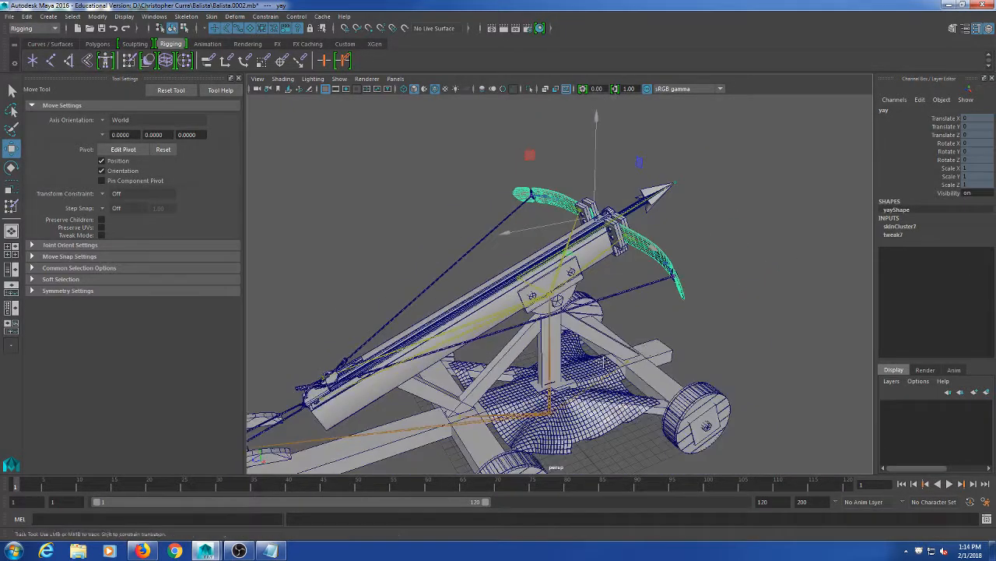
pyautogui.keyDown('alt'); pyautogui.moveTo(623, 362); pyautogui.dragTo(645, 350, button='middle'); pyautogui.keyUp('alt')
pyautogui.keyDown('alt'); pyautogui.moveTo(567, 343); pyautogui.dragTo(593, 339, button='right'); pyautogui.keyUp('alt')
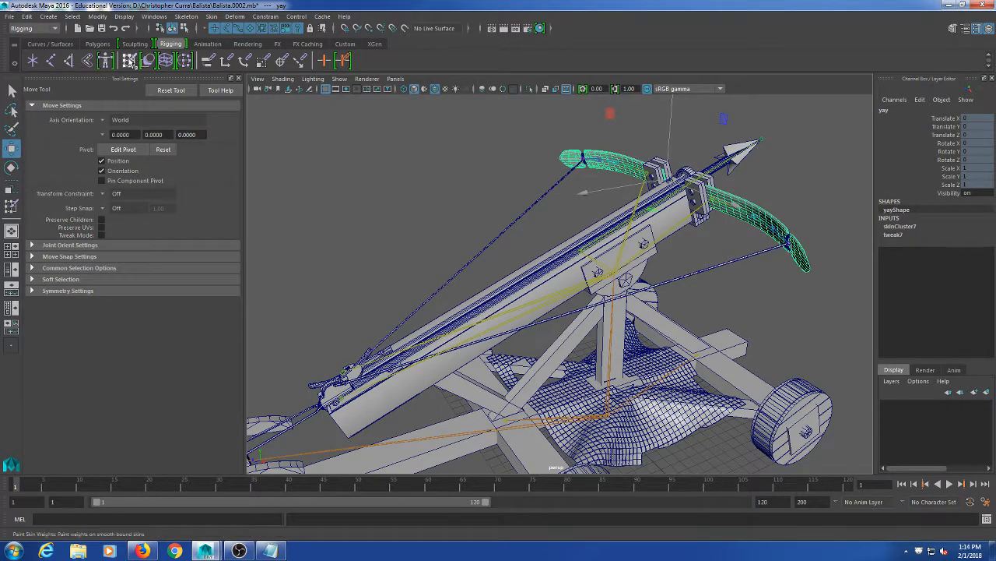
pyautogui.click(106, 61)
pyautogui.moveTo(420, 233)
pyautogui.keyDown('alt'); pyautogui.mouseDown()
pyautogui.moveTo(429, 245)
pyautogui.moveTo(417, 241)
pyautogui.mouseUp(); pyautogui.keyUp('alt')
# - Go through the bow mesh's influences from root down to the front wheel joint to examine each joint's weights
pyautogui.click(94, 158)
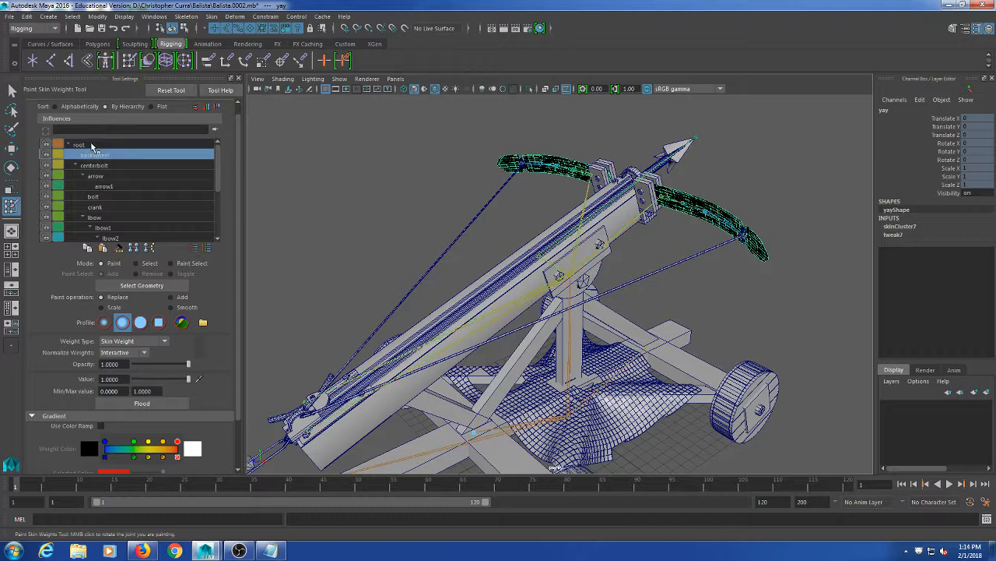
pyautogui.click(91, 144)
pyautogui.press('Down')
pyautogui.press('Down')
pyautogui.press('Down')
pyautogui.press('Down')
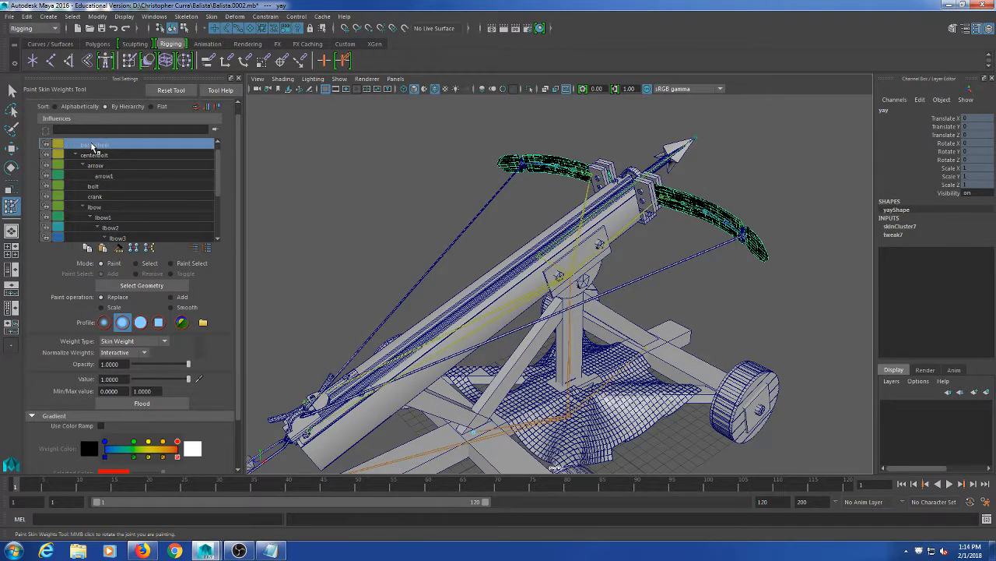
pyautogui.press('Up')
pyautogui.press('Up')
pyautogui.press('Up')
pyautogui.press('Down')
pyautogui.press('Down')
pyautogui.press('Down')
pyautogui.press('Down')
pyautogui.press('Down')
pyautogui.press('Down')
pyautogui.press('Down')
pyautogui.press('Down')
pyautogui.press('Down')
pyautogui.press('Down')
pyautogui.press('Down')
pyautogui.press('Down')
pyautogui.press('Down')
pyautogui.press('Down')
pyautogui.press('Down')
pyautogui.press('Down')
pyautogui.press('Down')
pyautogui.press('Down')
pyautogui.press('Down')
pyautogui.press('Down')
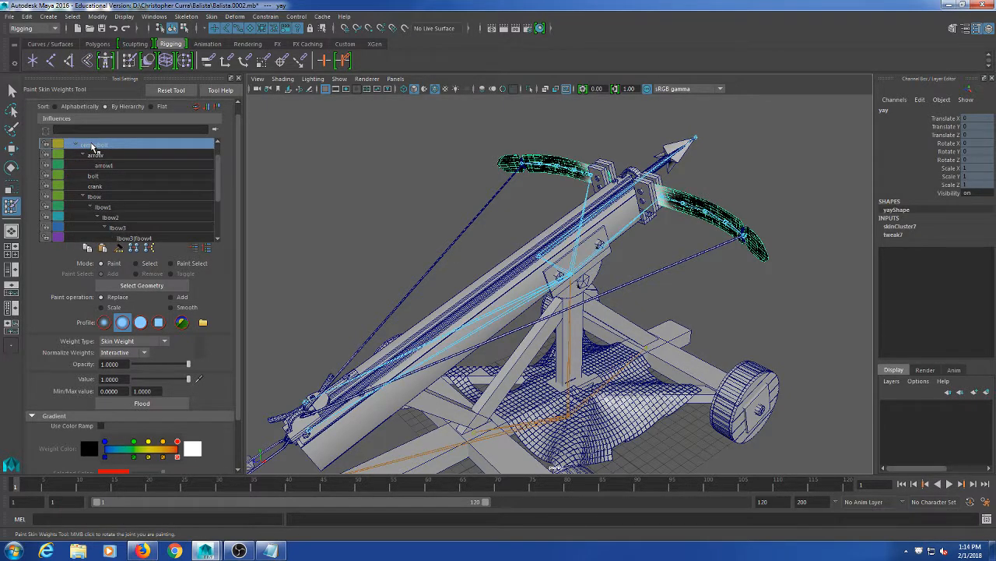
pyautogui.press('Up')
pyautogui.press('Up')
pyautogui.press('Up')
pyautogui.press('Up')
pyautogui.press('Up')
pyautogui.press('Up')
pyautogui.press('Up')
pyautogui.press('Up')
pyautogui.press('Up')
pyautogui.press('Up')
pyautogui.press('Up')
pyautogui.press('Up')
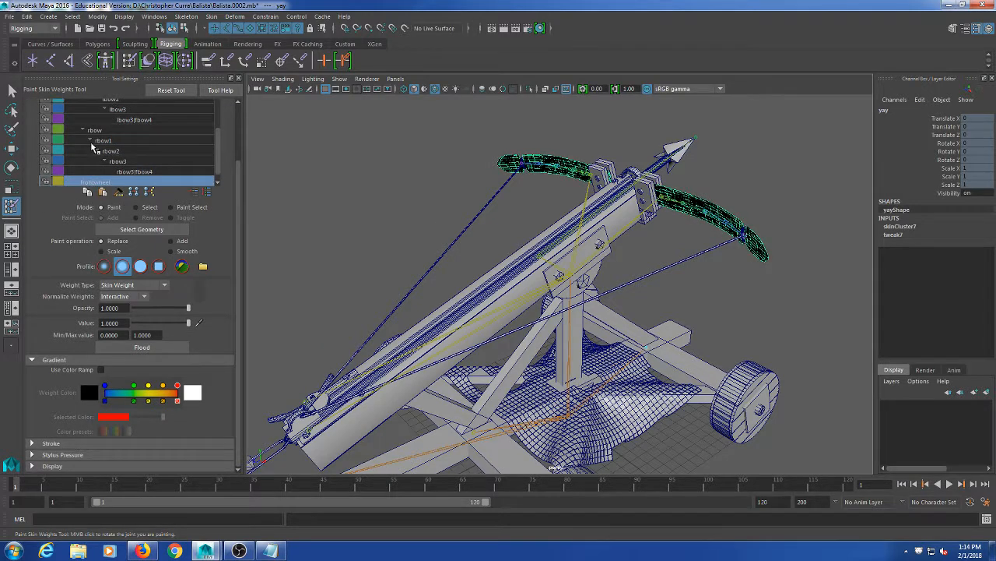
# - Step through the joint influences, from frontwheel up to centerbolt, and examine their skin weights on the bow
pyautogui.press('Up')
pyautogui.press('Up')
pyautogui.press('Up')
pyautogui.press('Up')
pyautogui.press('Up')
pyautogui.press('Up')
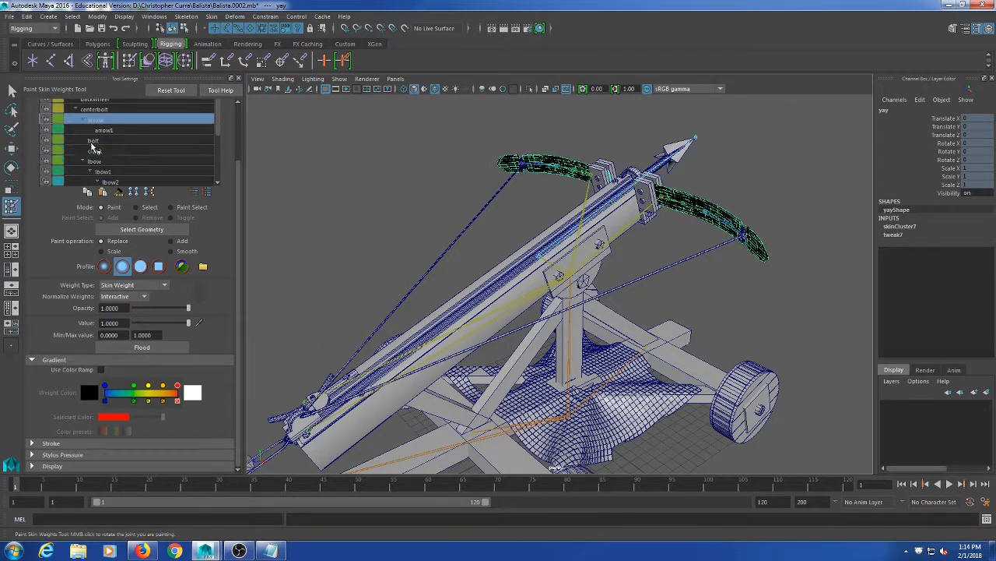
pyautogui.press('Down')
pyautogui.press('Down')
pyautogui.press('Down')
pyautogui.press('Up')
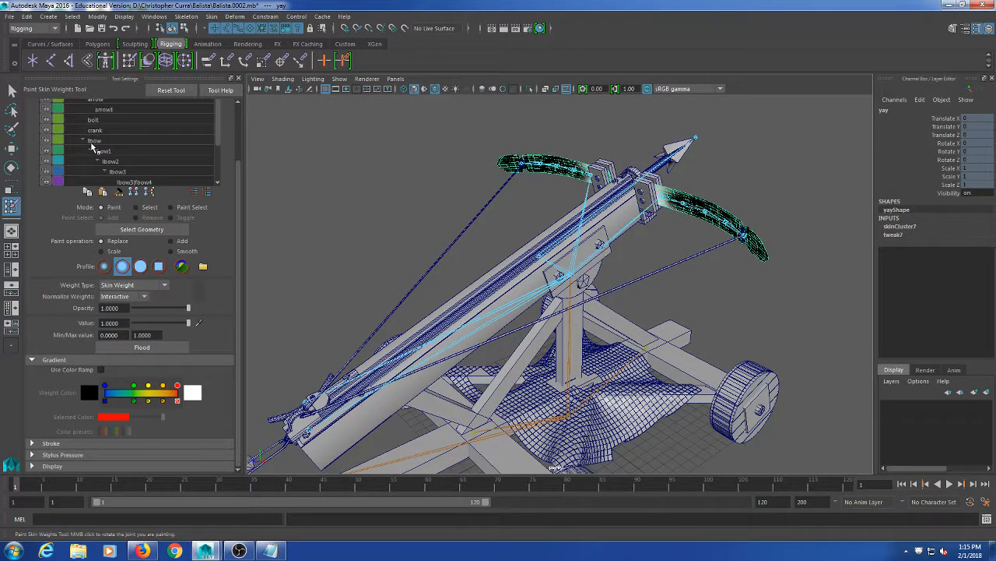
pyautogui.press('Up')
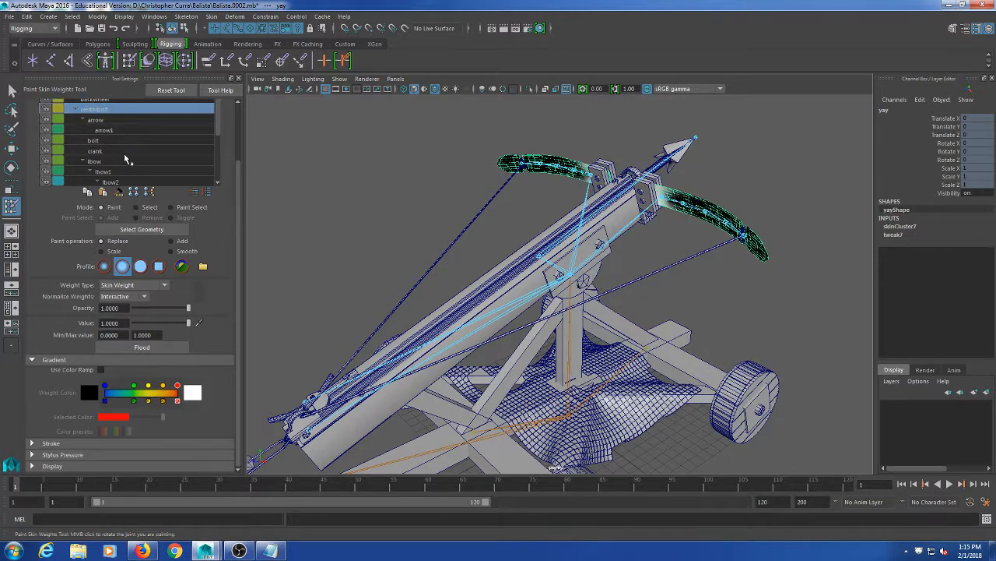
# - Flood the bow with a Replace value of 0 for the centerbolt joint's skin weights
pyautogui.scroll(2, 475, 241)
pyautogui.keyDown('alt'); pyautogui.moveTo(475, 242); pyautogui.dragTo(403, 291, button='middle'); pyautogui.keyUp('alt')
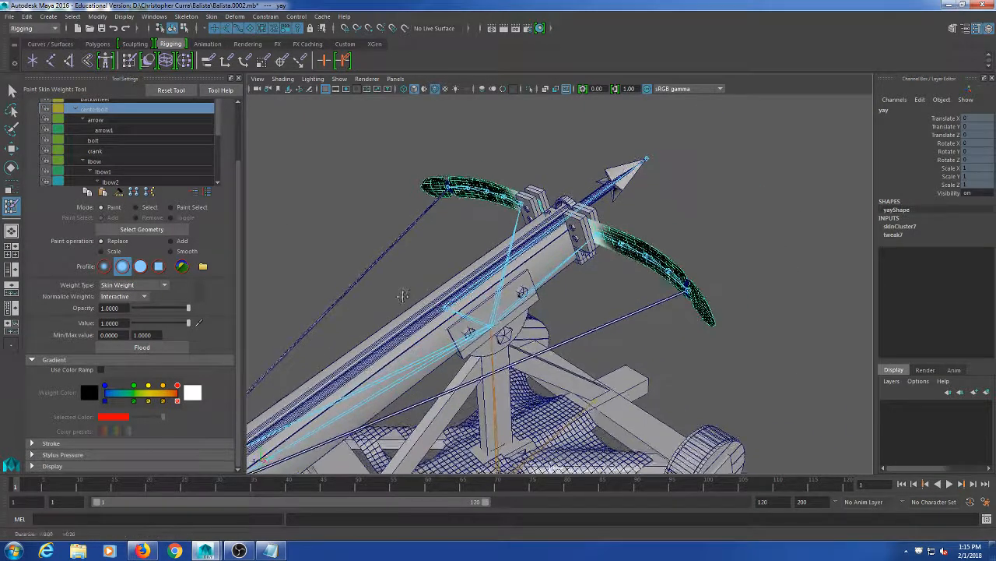
pyautogui.scroll(3, 402, 291)
pyautogui.keyDown('alt'); pyautogui.moveTo(402, 291); pyautogui.dragTo(414, 300); pyautogui.keyUp('alt')
pyautogui.keyDown('alt'); pyautogui.moveTo(410, 297); pyautogui.dragTo(426, 312, button='middle'); pyautogui.keyUp('alt')
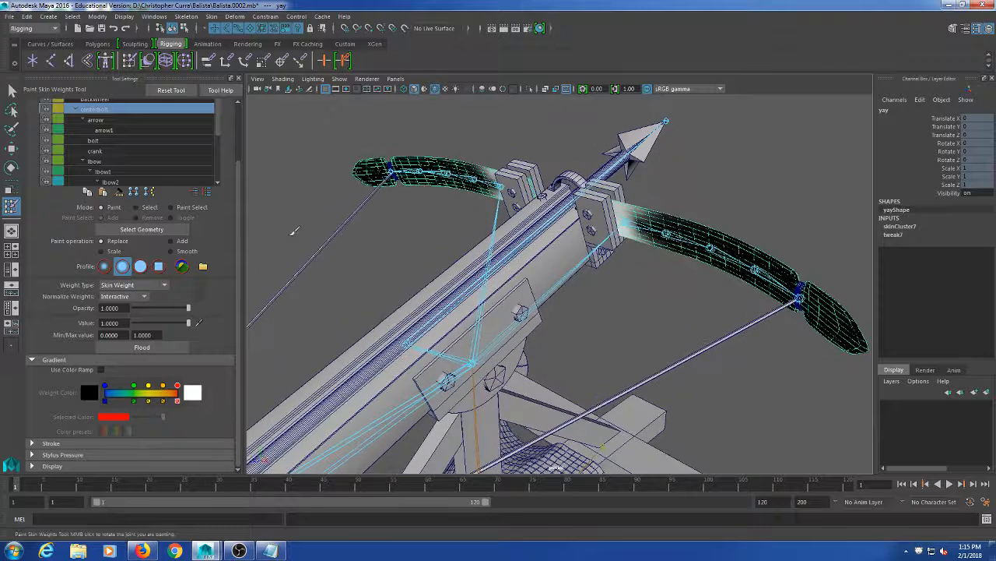
pyautogui.click(113, 121)
pyautogui.click(111, 110)
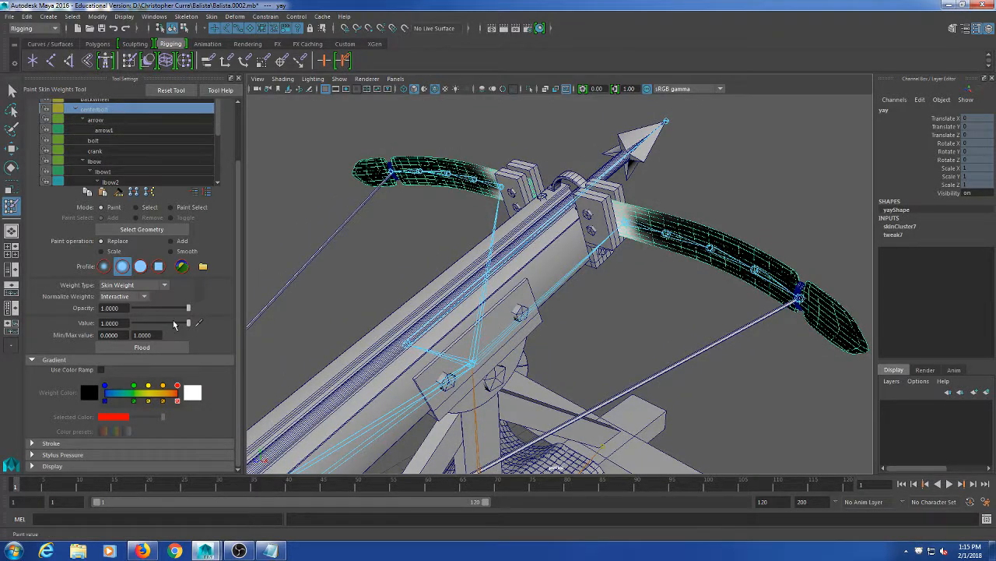
pyautogui.moveTo(189, 324); pyautogui.dragTo(134, 324)
pyautogui.click(155, 349)
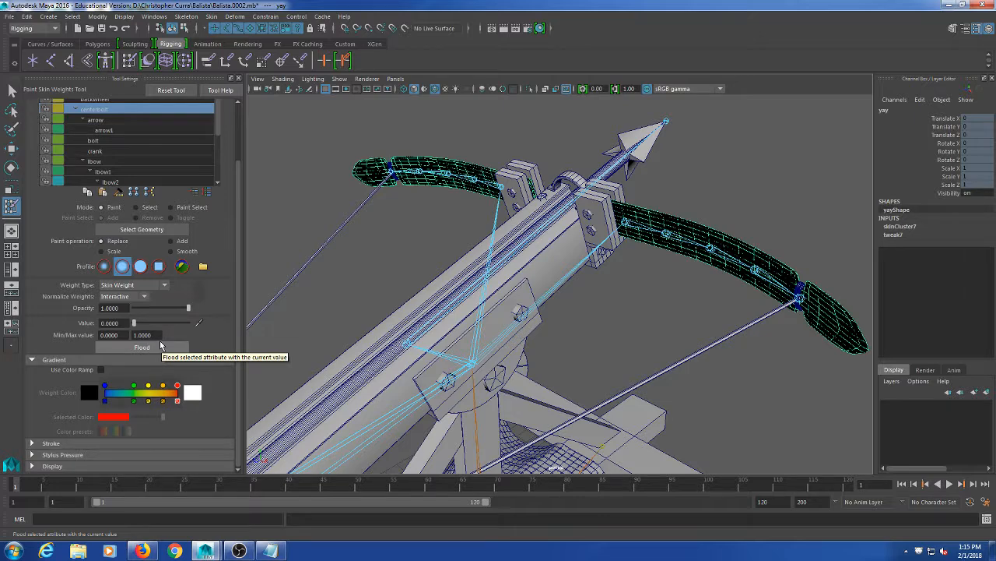
# - Flood the bow's skin weights for the arrow joint with the value 0
pyautogui.click(123, 120)
pyautogui.keyDown('alt'); pyautogui.moveTo(335, 241); pyautogui.dragTo(312, 257); pyautogui.keyUp('alt')
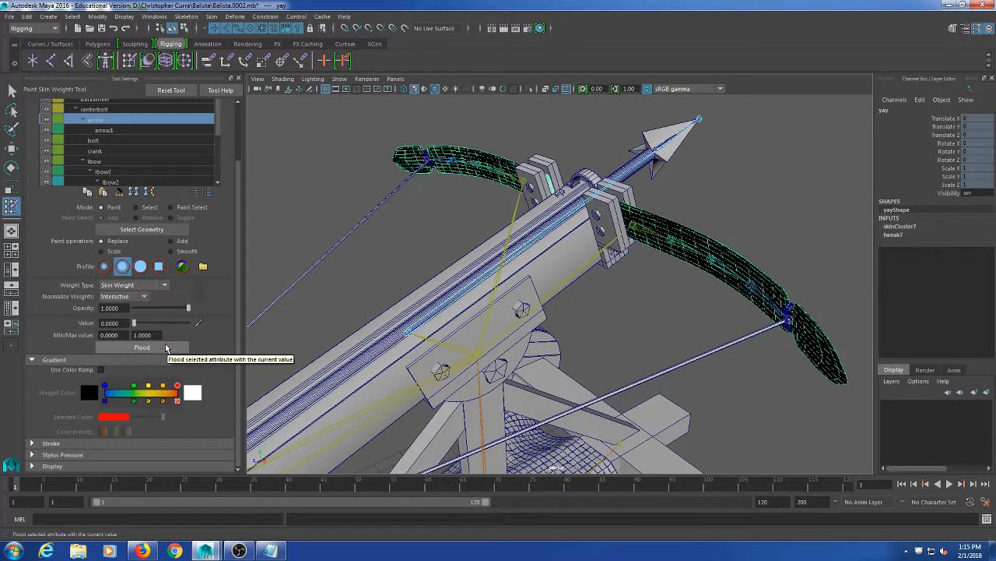
pyautogui.click(166, 348)
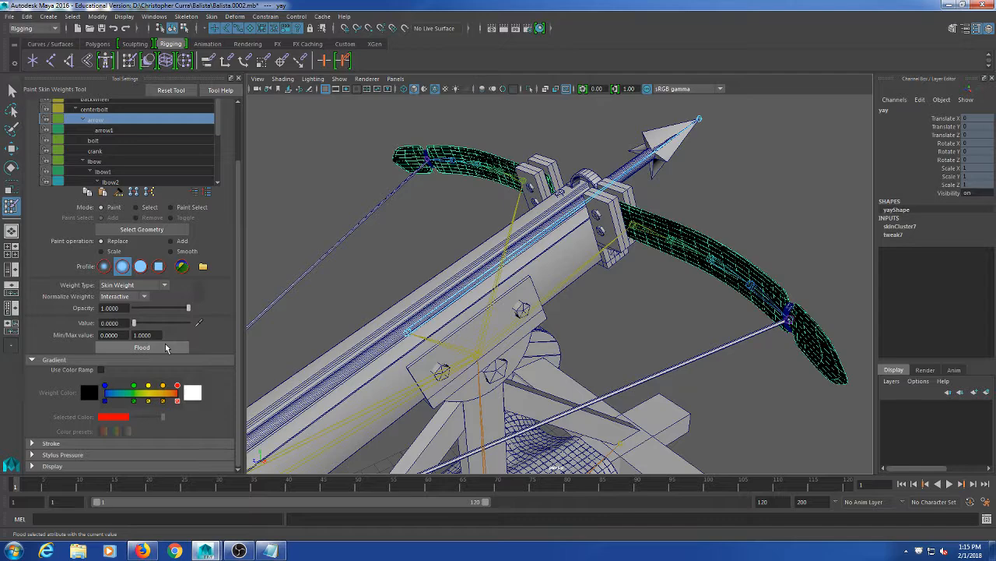
# - Select the arrow1 influence and examine its weights across both bow arms from several angles
pyautogui.click(120, 131)
pyautogui.keyDown('alt'); pyautogui.moveTo(288, 292); pyautogui.dragTo(251, 318); pyautogui.keyUp('alt')
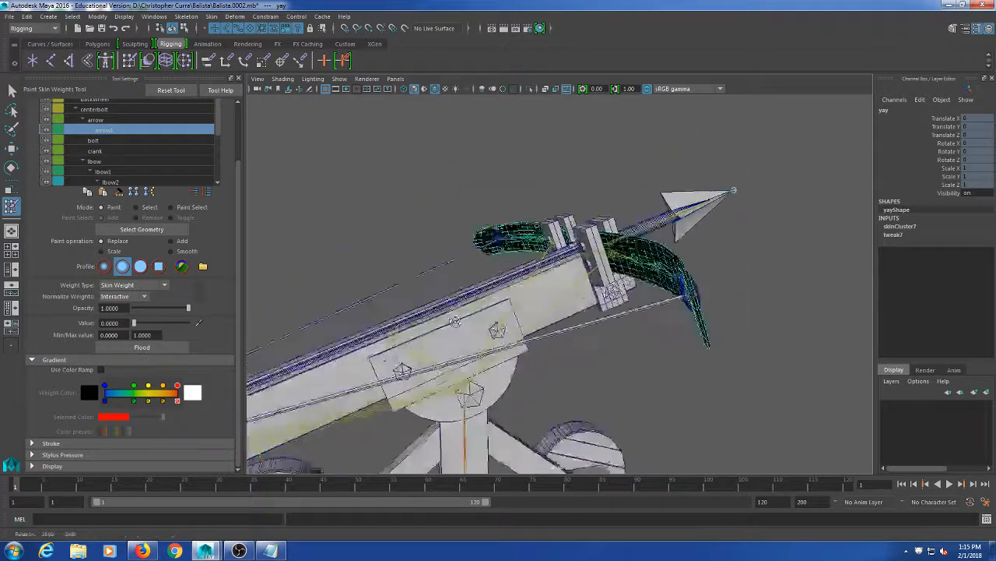
pyautogui.keyDown('alt'); pyautogui.moveTo(455, 322); pyautogui.dragTo(474, 335); pyautogui.keyUp('alt')
pyautogui.keyDown('alt'); pyautogui.moveTo(473, 335); pyautogui.dragTo(499, 335, button='middle'); pyautogui.keyUp('alt')
pyautogui.keyDown('alt'); pyautogui.moveTo(498, 335); pyautogui.dragTo(505, 342); pyautogui.keyUp('alt')
pyautogui.keyDown('alt'); pyautogui.moveTo(505, 343); pyautogui.dragTo(524, 335, button='middle'); pyautogui.keyUp('alt')
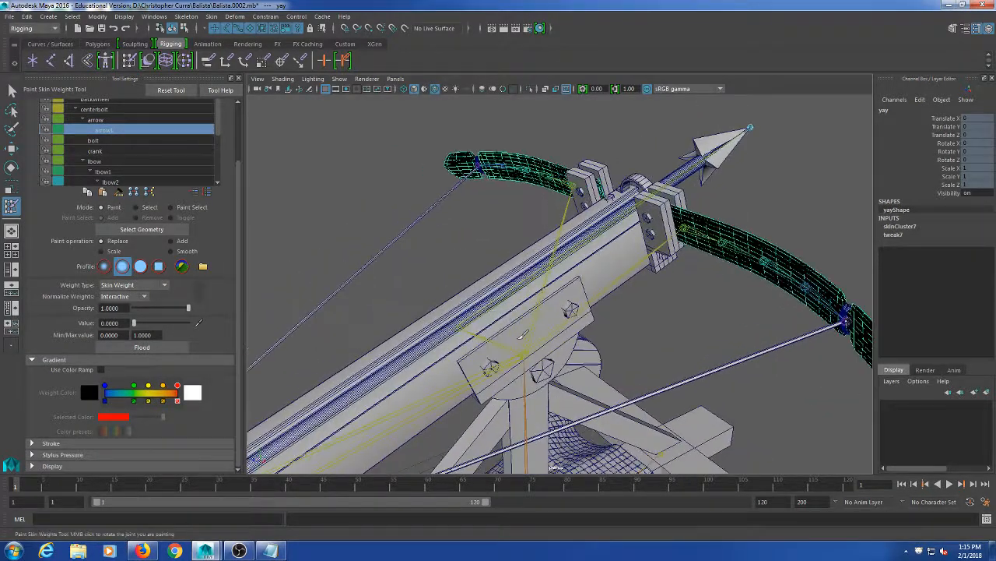
pyautogui.keyDown('alt'); pyautogui.moveTo(523, 343); pyautogui.dragTo(518, 338); pyautogui.keyUp('alt')
pyautogui.keyDown('alt'); pyautogui.moveTo(517, 338); pyautogui.dragTo(520, 288, button='middle'); pyautogui.keyUp('alt')
pyautogui.keyDown('alt'); pyautogui.moveTo(536, 315); pyautogui.dragTo(518, 320); pyautogui.keyUp('alt')
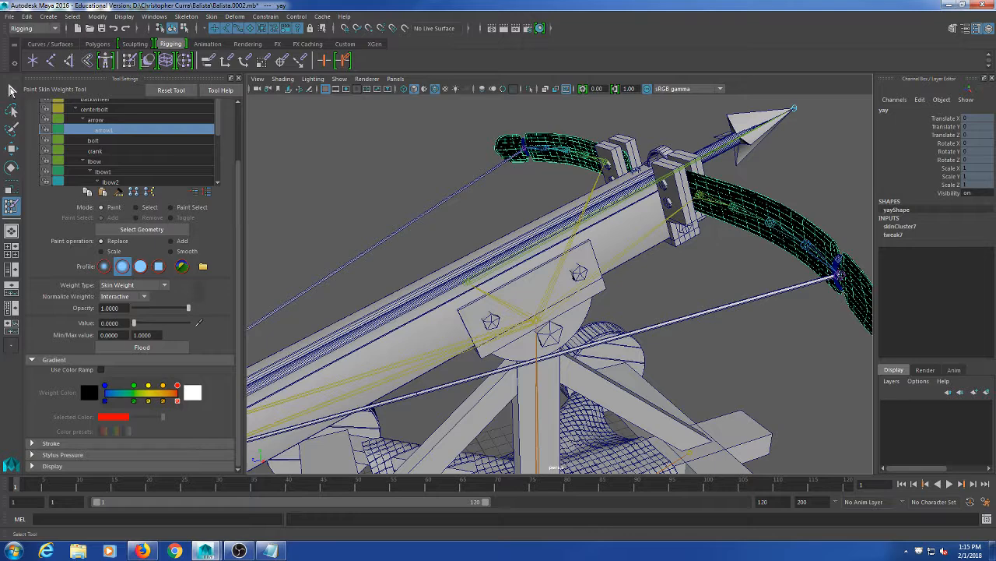
# - Test the bow's skinning by moving the rbow and lbow root joints together, undoing each trial move
pyautogui.click(12, 91)
pyautogui.click(705, 201)
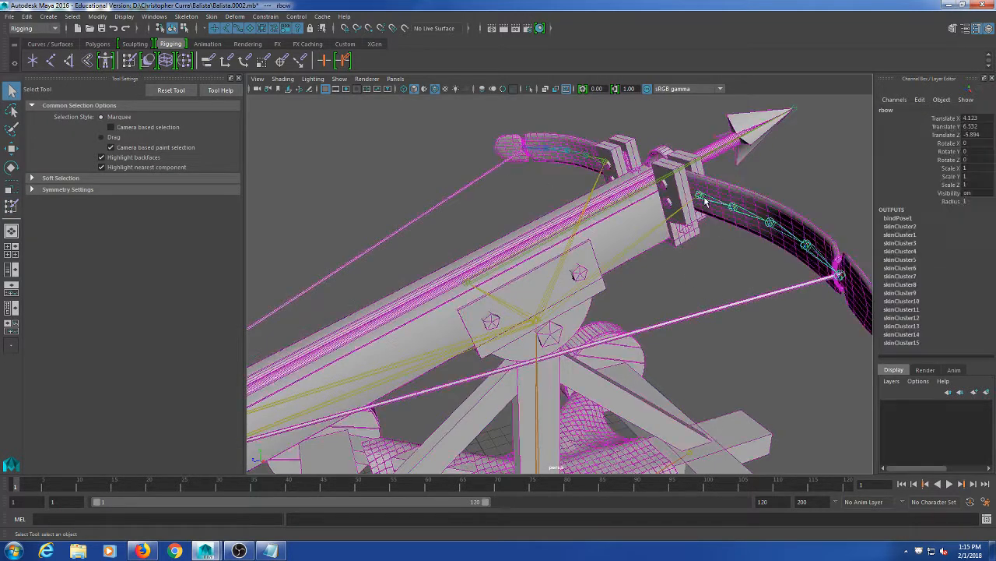
pyautogui.click(604, 167)
pyautogui.press('w')
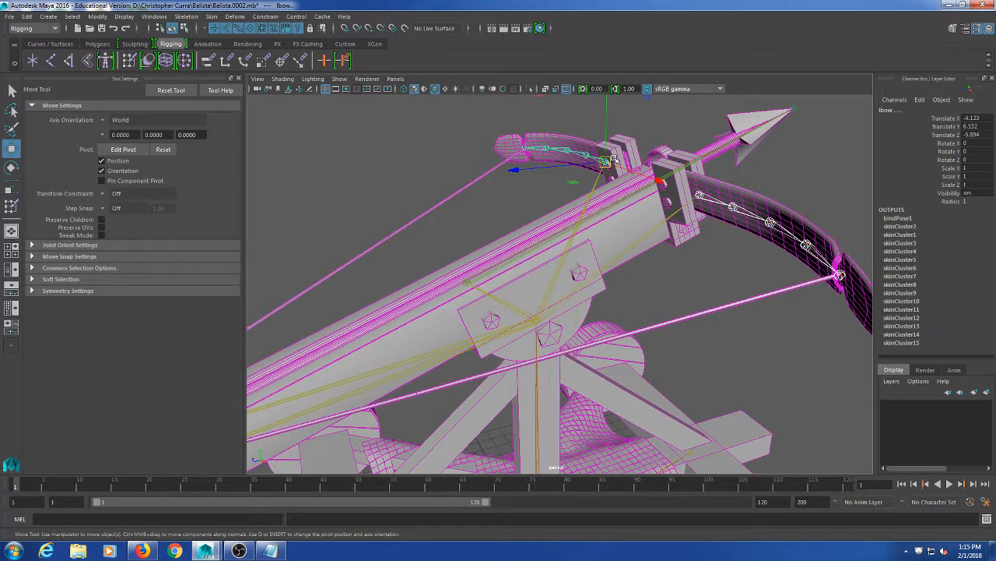
pyautogui.moveTo(607, 161); pyautogui.dragTo(580, 116)
pyautogui.hotkey('ctrl', 'z')
pyautogui.keyDown('alt'); pyautogui.moveTo(582, 222); pyautogui.dragTo(570, 263); pyautogui.keyUp('alt')
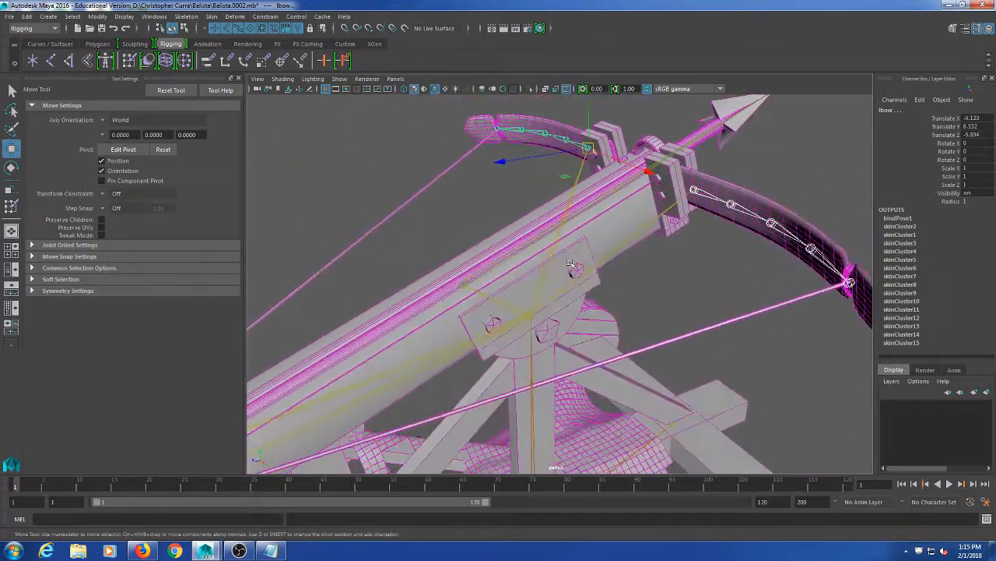
pyautogui.moveTo(588, 153); pyautogui.dragTo(530, 173)
pyautogui.hotkey('ctrl', 'z')
pyautogui.scroll(-5, 557, 265)
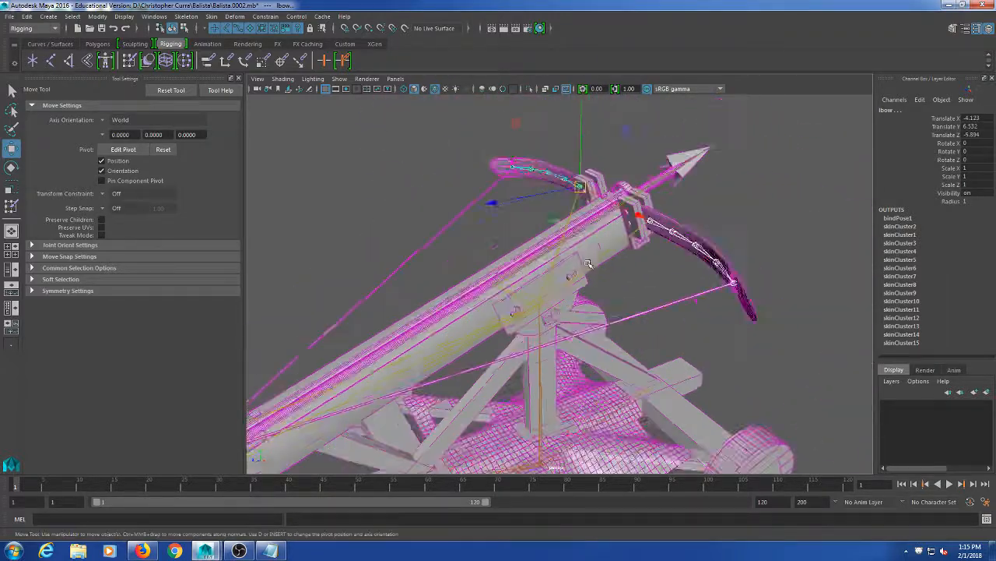
pyautogui.moveTo(556, 264)
pyautogui.keyDown('alt'); pyautogui.mouseDown()
pyautogui.moveTo(524, 287)
pyautogui.moveTo(562, 281)
pyautogui.mouseUp(); pyautogui.keyUp('alt')
pyautogui.scroll(5, 524, 287)
# - Reselect the rbow and lbow root joints, try moving the bow off the frame, and undo the moves
pyautogui.click(686, 171)
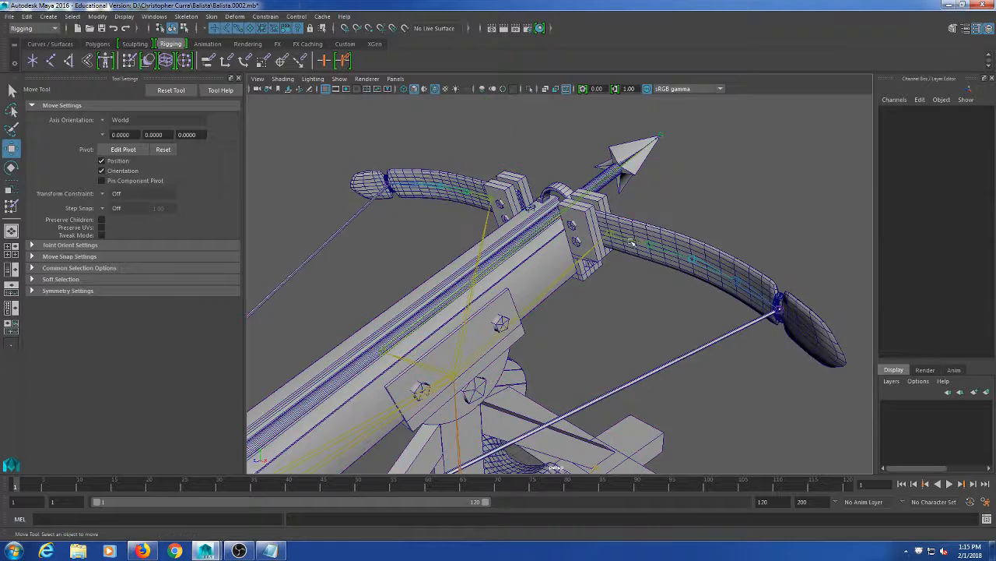
pyautogui.click(626, 238)
pyautogui.keyDown('shift'); pyautogui.click(485, 197); pyautogui.keyUp('shift')
pyautogui.scroll(-4, 605, 298)
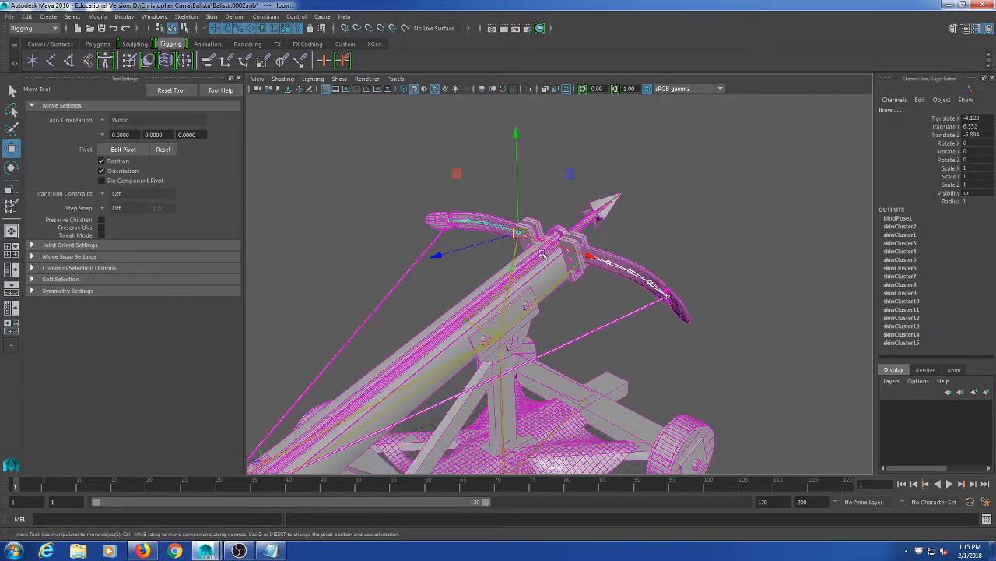
pyautogui.moveTo(456, 173); pyautogui.dragTo(494, 211)
pyautogui.scroll(4, 521, 325)
pyautogui.keyDown('alt'); pyautogui.moveTo(652, 353); pyautogui.dragTo(551, 320, button='middle'); pyautogui.keyUp('alt')
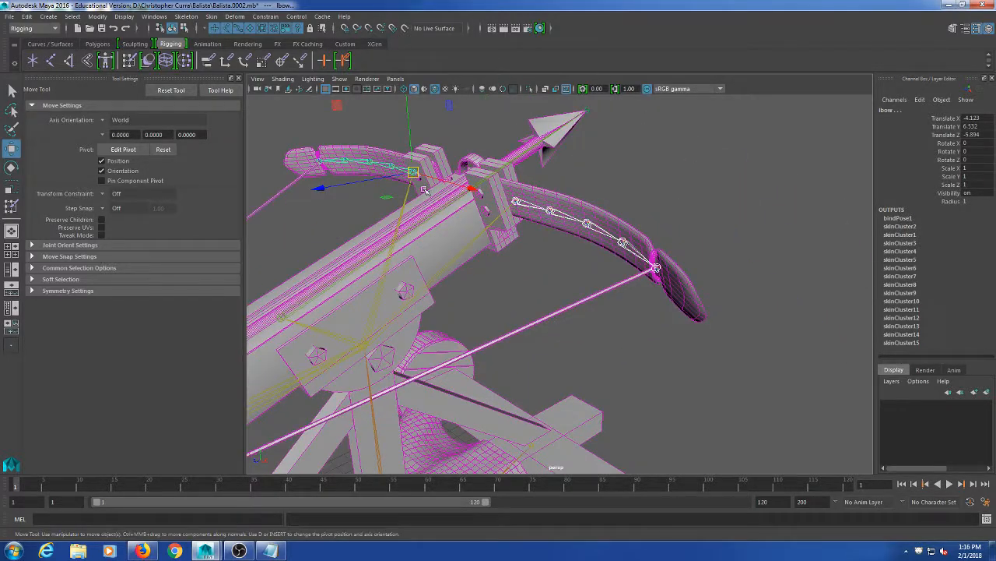
pyautogui.moveTo(424, 190); pyautogui.dragTo(533, 170)
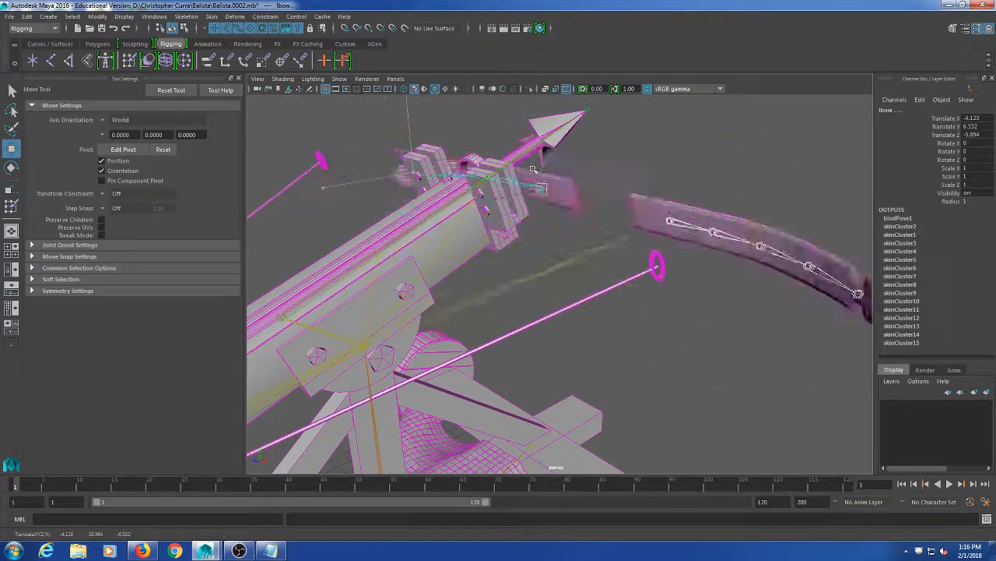
pyautogui.hotkey('ctrl', 'z')
pyautogui.hotkey('ctrl', 'z')
pyautogui.hotkey('ctrl', 'z')
pyautogui.hotkey('ctrl', 'z')
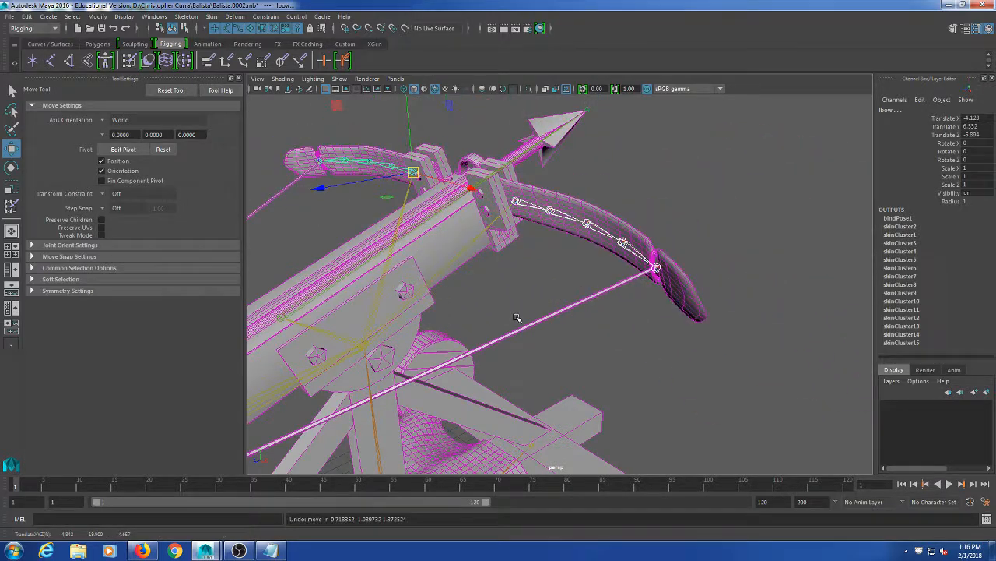
# - Repeat the trial move of both bow root joints with the whole bow in view and undo it
pyautogui.scroll(-3, 517, 318)
pyautogui.keyDown('alt'); pyautogui.moveTo(507, 334); pyautogui.dragTo(522, 340); pyautogui.keyUp('alt')
pyautogui.keyDown('alt'); pyautogui.moveTo(523, 341); pyautogui.dragTo(443, 358, button='middle'); pyautogui.keyUp('alt')
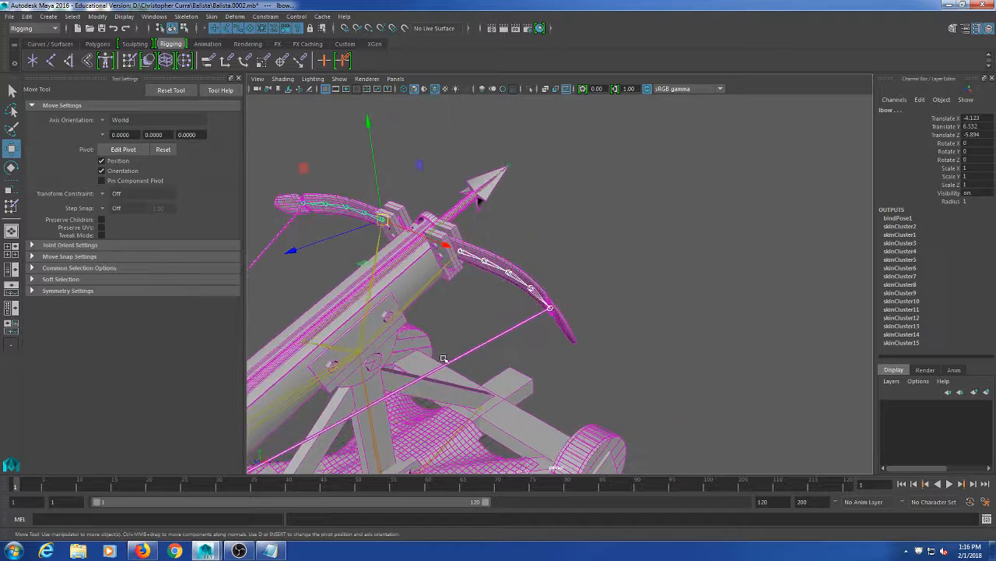
pyautogui.moveTo(381, 220); pyautogui.dragTo(477, 178)
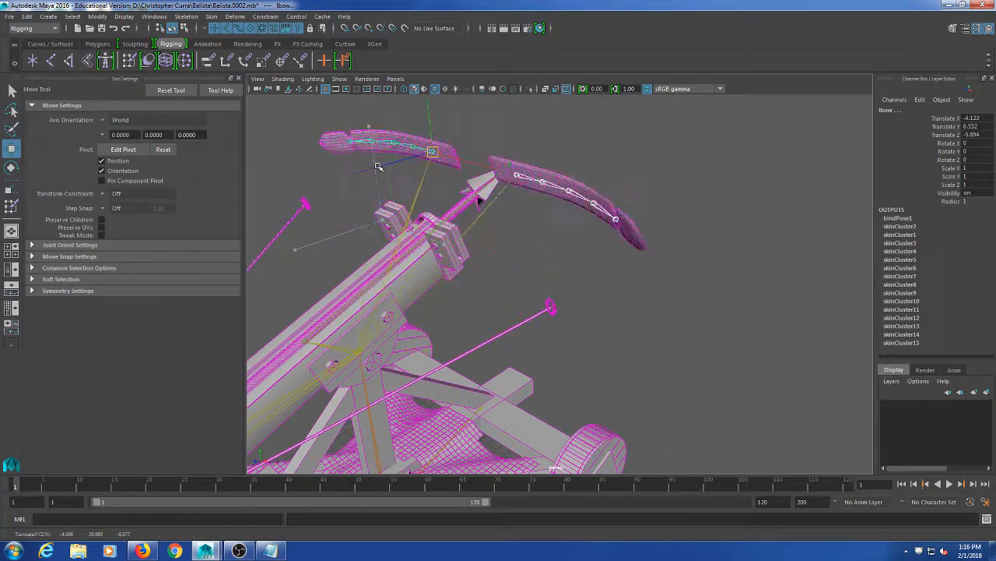
pyautogui.hotkey('ctrl', 'z')
pyautogui.keyDown('alt'); pyautogui.moveTo(415, 323); pyautogui.dragTo(526, 305, button='middle'); pyautogui.keyUp('alt')
pyautogui.scroll(3, 457, 300)
pyautogui.moveTo(421, 176); pyautogui.dragTo(517, 200)
pyautogui.moveTo(472, 158); pyautogui.dragTo(483, 177)
# - Select the bowstring mesh ip_2 and examine how its loop wraps around the bow tip
pyautogui.keyDown('alt'); pyautogui.moveTo(690, 313); pyautogui.dragTo(560, 345, button='middle'); pyautogui.keyUp('alt')
pyautogui.keyDown('alt'); pyautogui.moveTo(560, 345); pyautogui.dragTo(665, 338, button='right'); pyautogui.keyUp('alt')
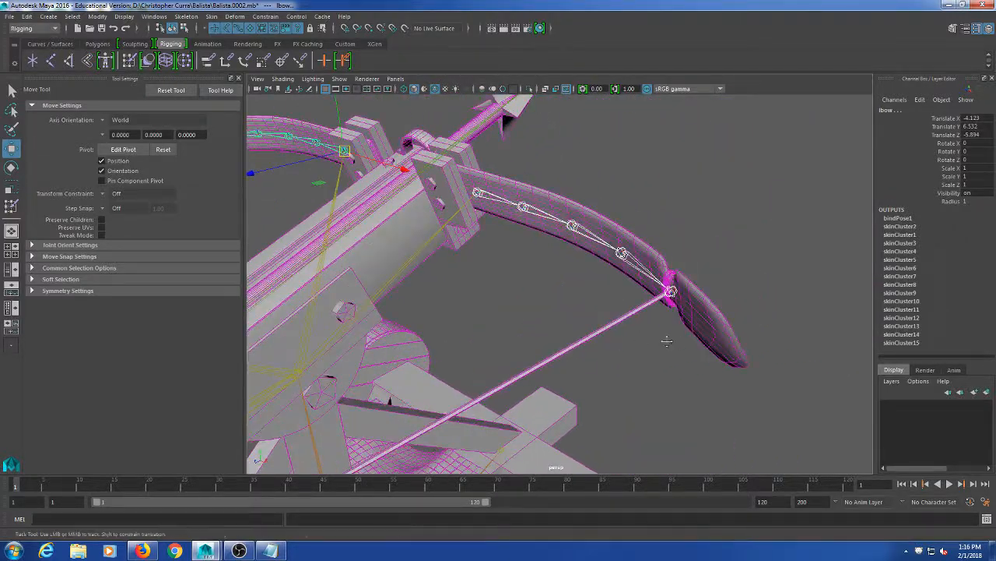
pyautogui.keyDown('alt'); pyautogui.moveTo(664, 338); pyautogui.dragTo(594, 341, button='middle'); pyautogui.keyUp('alt')
pyautogui.keyDown('alt'); pyautogui.moveTo(593, 341); pyautogui.dragTo(608, 335); pyautogui.keyUp('alt')
pyautogui.keyDown('alt'); pyautogui.moveTo(607, 336); pyautogui.dragTo(538, 341, button='middle'); pyautogui.keyUp('alt')
pyautogui.scroll(4, 538, 341)
pyautogui.keyDown('alt'); pyautogui.moveTo(496, 345); pyautogui.dragTo(527, 273); pyautogui.keyUp('alt')
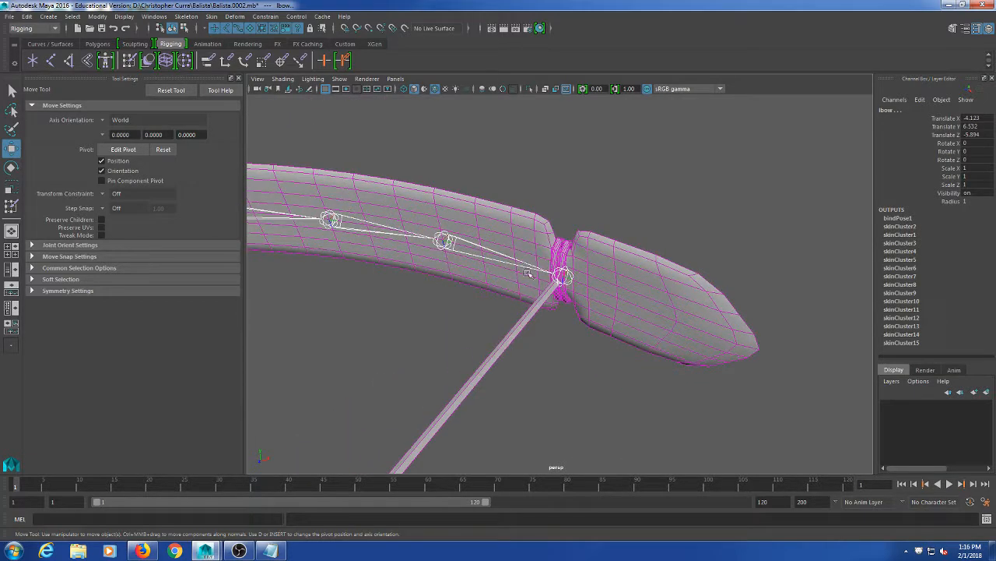
pyautogui.click(559, 242)
pyautogui.scroll(-4, 616, 355)
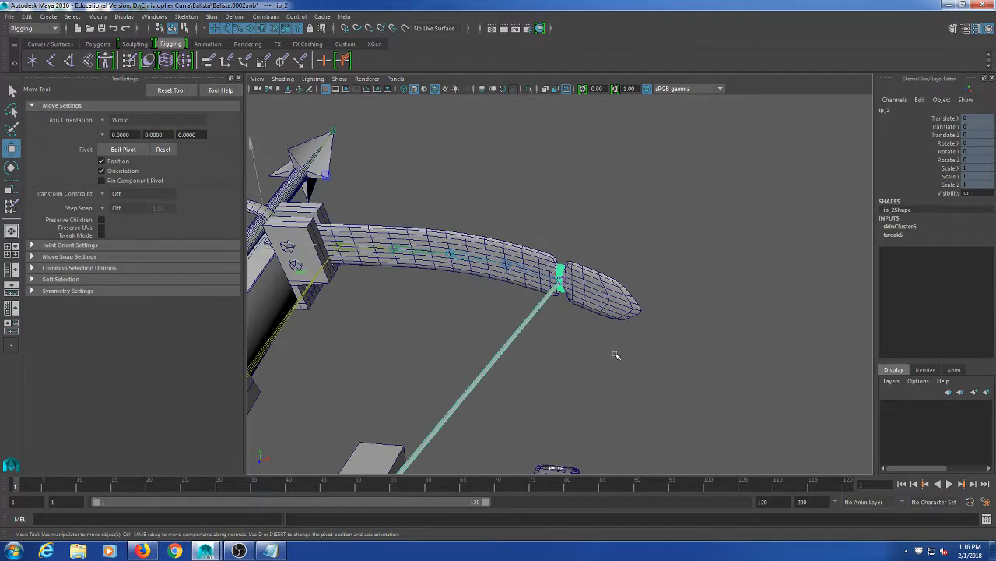
pyautogui.scroll(9, 605, 367)
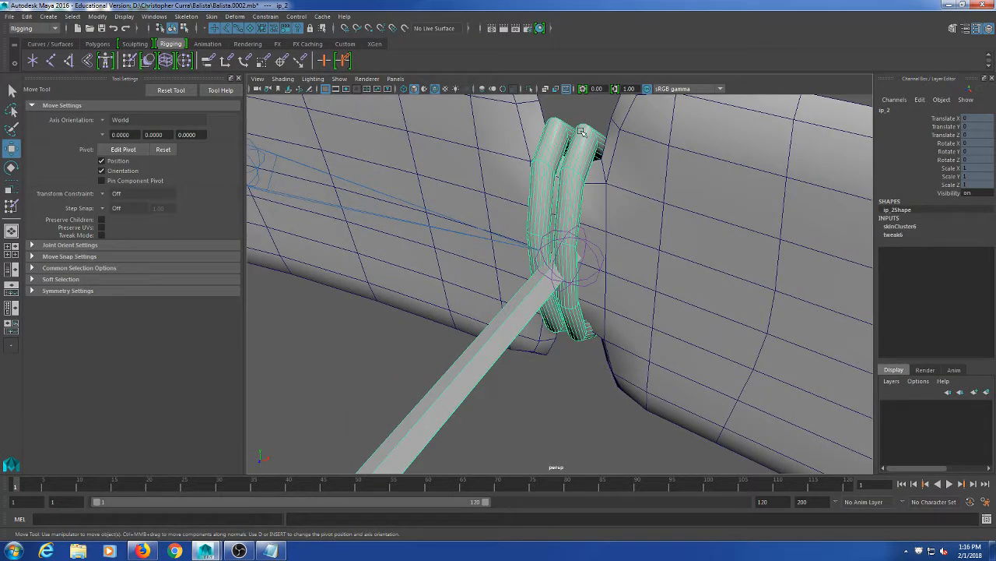
pyautogui.scroll(-9, 606, 322)
pyautogui.keyDown('alt'); pyautogui.moveTo(606, 319); pyautogui.dragTo(405, 252); pyautogui.keyUp('alt')
pyautogui.keyDown('alt'); pyautogui.moveTo(406, 251); pyautogui.dragTo(435, 253, button='middle'); pyautogui.keyUp('alt')
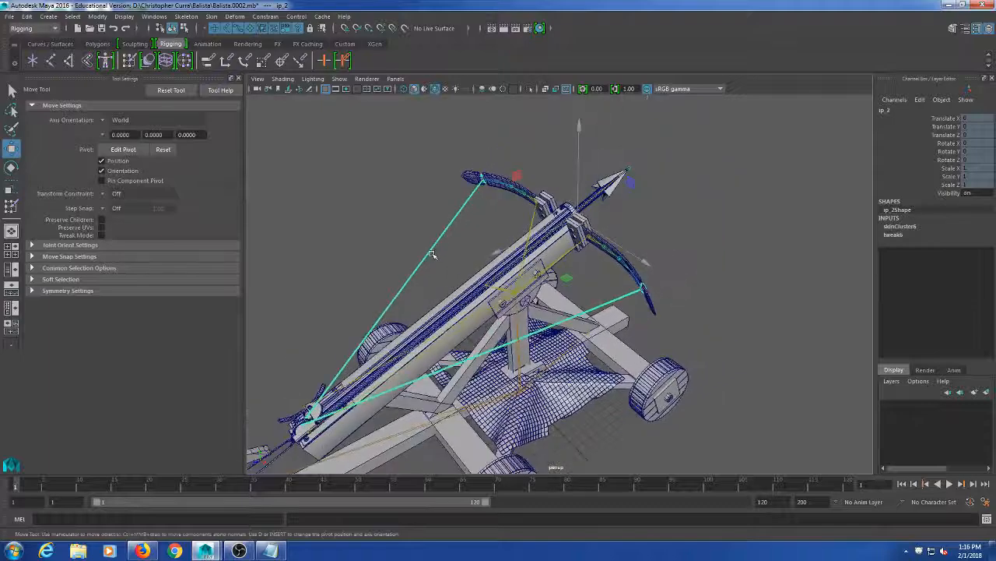
# - Display the model in wireframe and examine the bowstring loop at the bow tip up close
pyautogui.scroll(5, 436, 253)
pyautogui.keyDown('alt'); pyautogui.moveTo(641, 260); pyautogui.dragTo(545, 229, button='middle'); pyautogui.keyUp('alt')
pyautogui.keyDown('alt'); pyautogui.moveTo(545, 229); pyautogui.dragTo(610, 227); pyautogui.keyUp('alt')
pyautogui.scroll(5, 549, 236)
pyautogui.keyDown('alt'); pyautogui.moveTo(609, 227); pyautogui.dragTo(529, 267, button='middle'); pyautogui.keyUp('alt')
pyautogui.scroll(-2, 578, 261)
pyautogui.scroll(4, 563, 251)
pyautogui.press('4')
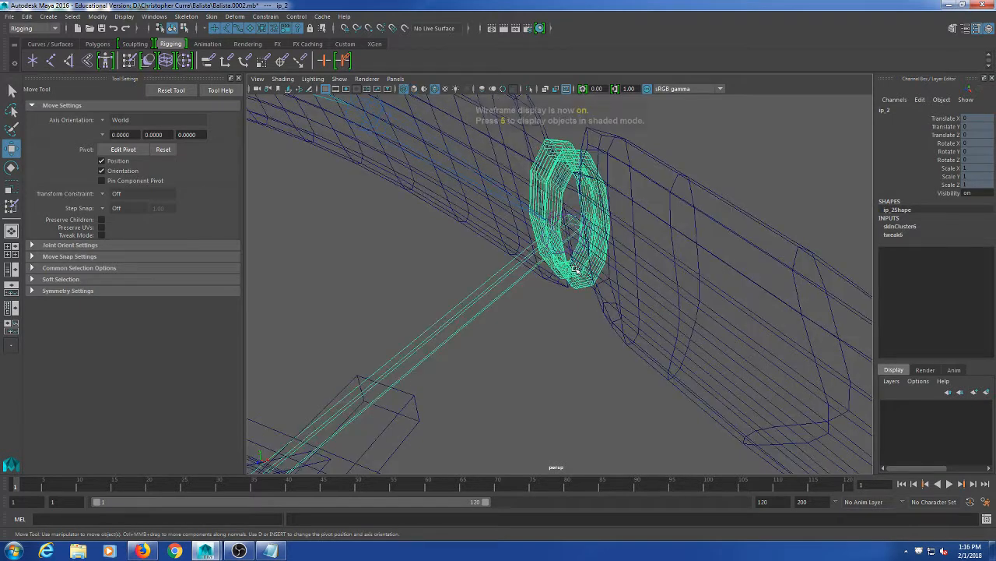
pyautogui.scroll(-5, 576, 271)
pyautogui.scroll(5, 576, 271)
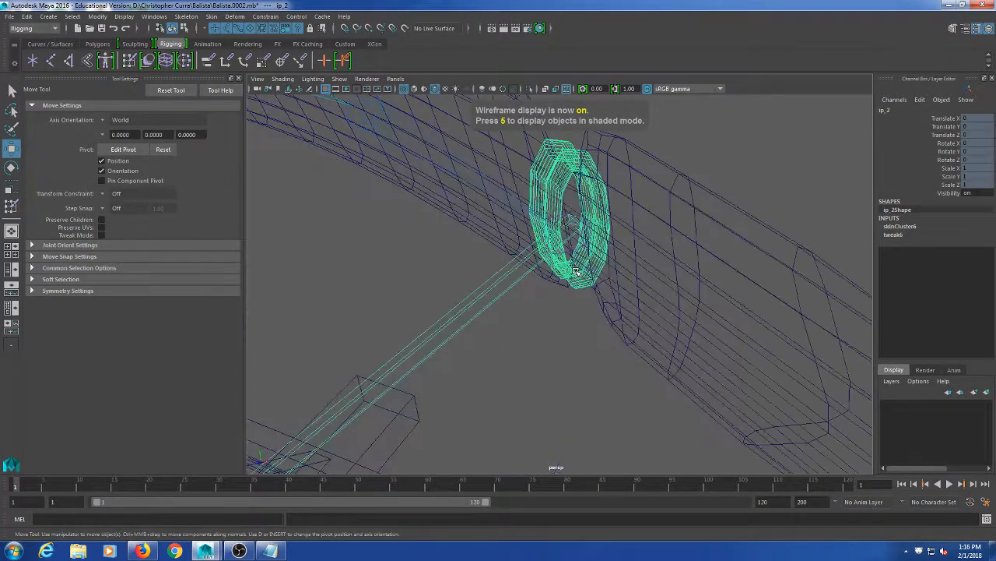
# - Compare the bowstring loop in shaded display, reselect the bowstring mesh, and return to wireframe display
pyautogui.press('5')
pyautogui.scroll(-5, 576, 269)
pyautogui.scroll(5, 572, 294)
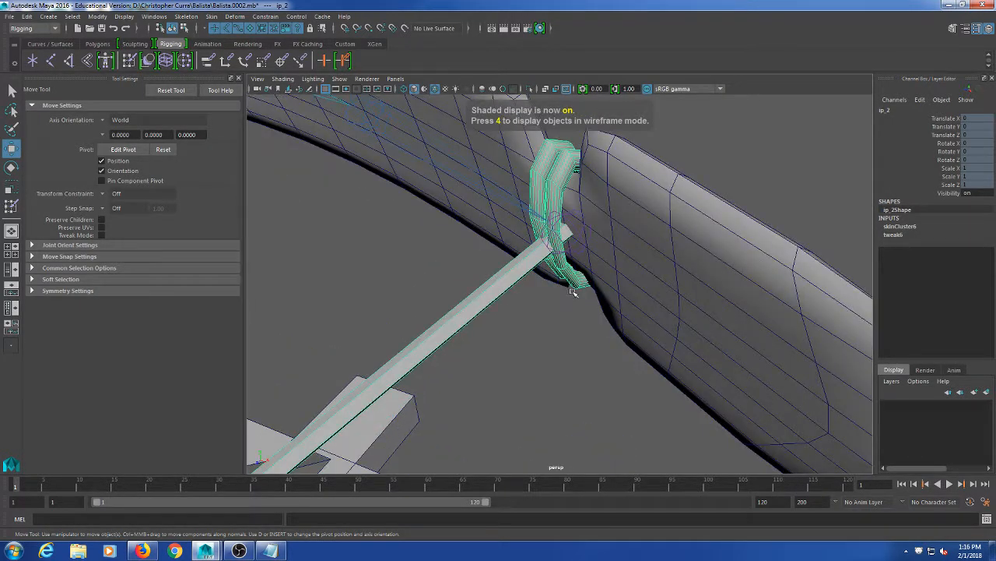
pyautogui.scroll(-3, 572, 294)
pyautogui.scroll(3, 571, 324)
pyautogui.click(572, 319)
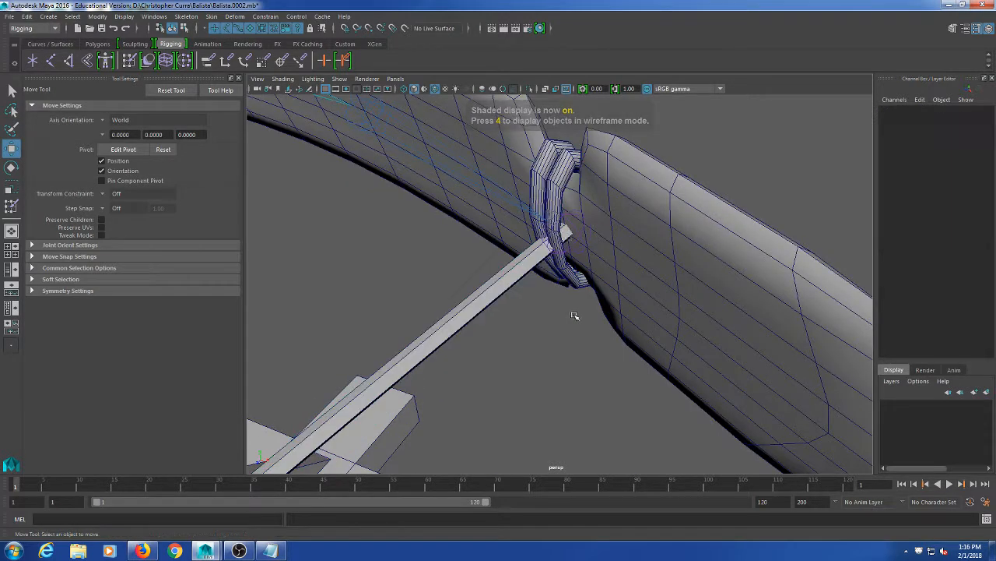
pyautogui.click(566, 176)
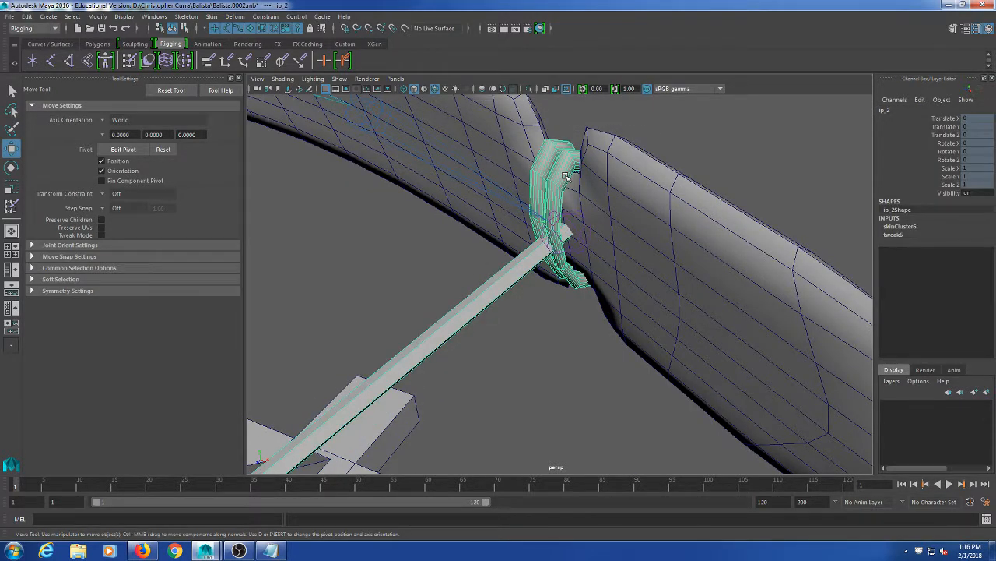
pyautogui.press('4')
pyautogui.keyDown('alt'); pyautogui.moveTo(565, 171); pyautogui.dragTo(609, 209); pyautogui.keyUp('alt')
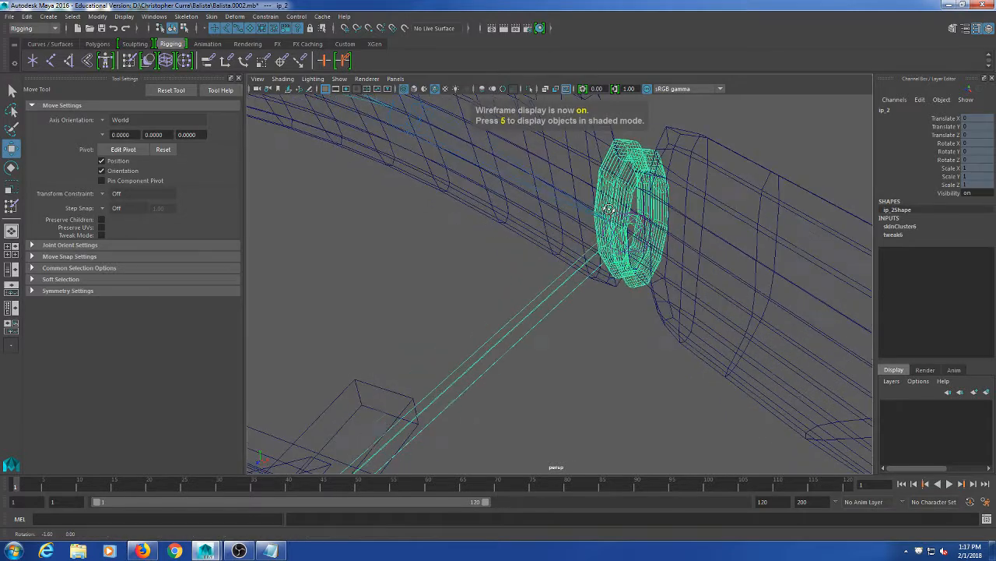
# - Close the tool settings and hide the joints in the perspective view
pyautogui.click(238, 79)
pyautogui.click(117, 79)
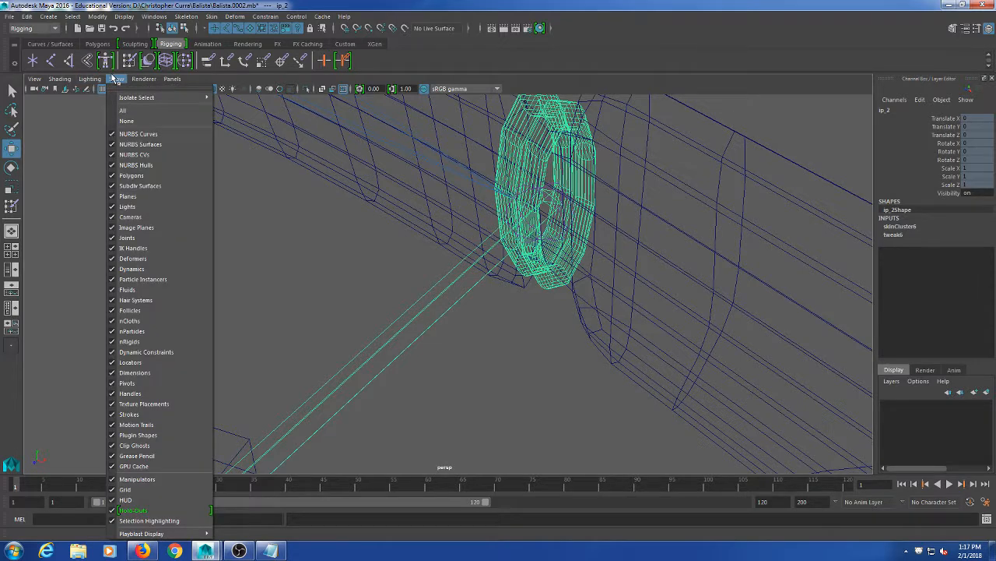
pyautogui.click(139, 235)
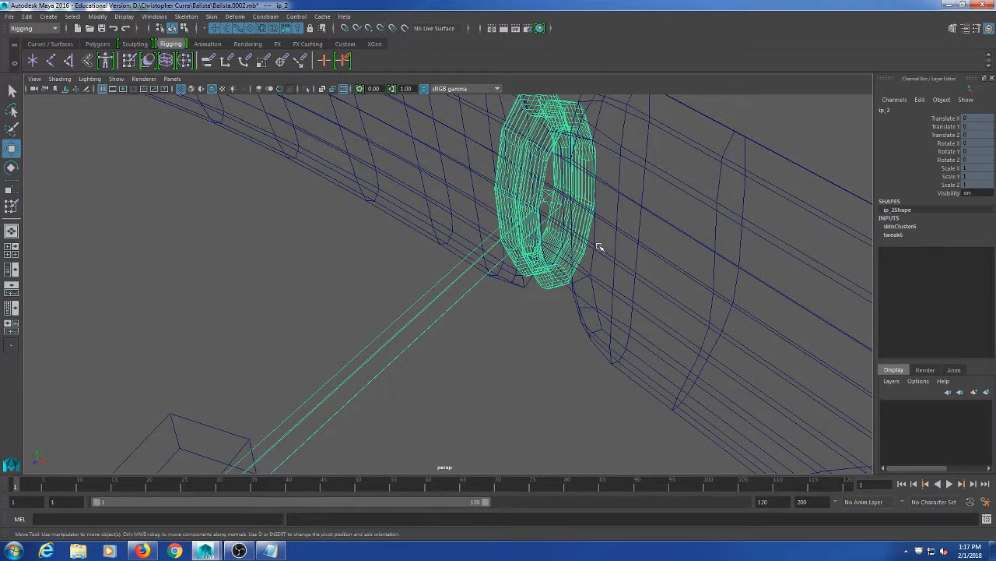
# - Select all vertices of the bowstring loop wrapped around the bow tip on mesh ip_2
pyautogui.scroll(-3, 599, 247)
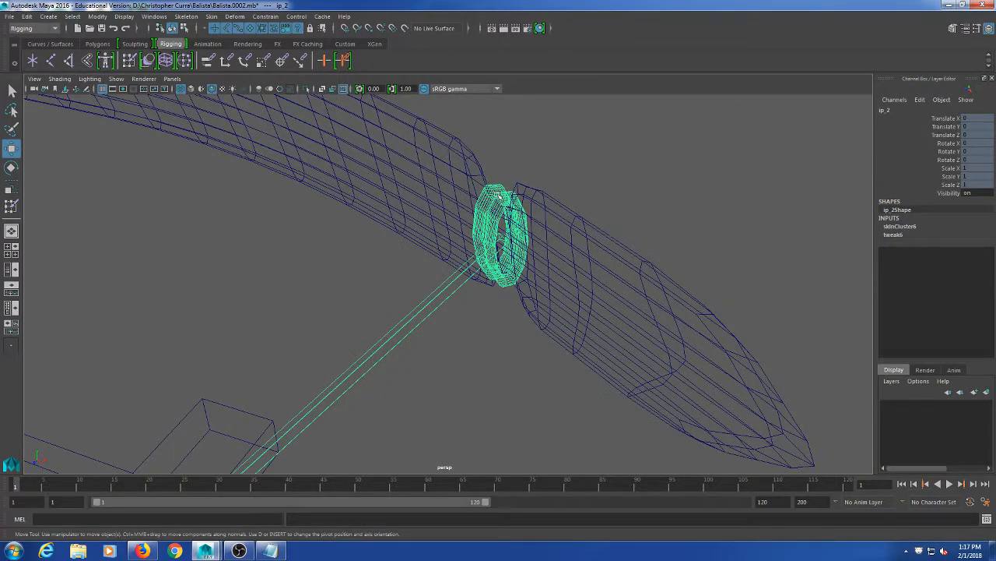
pyautogui.rightClick(499, 194)
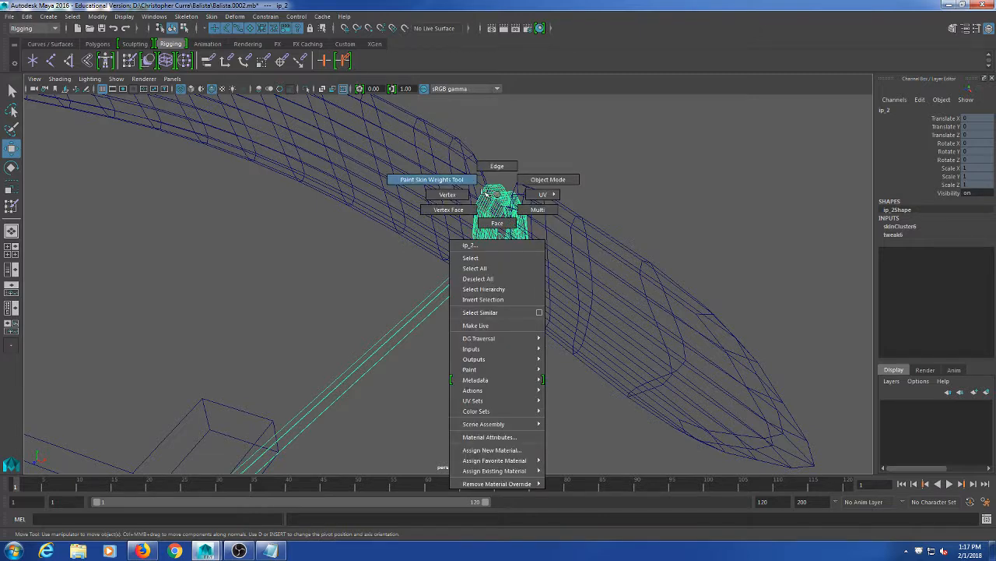
pyautogui.click(466, 195)
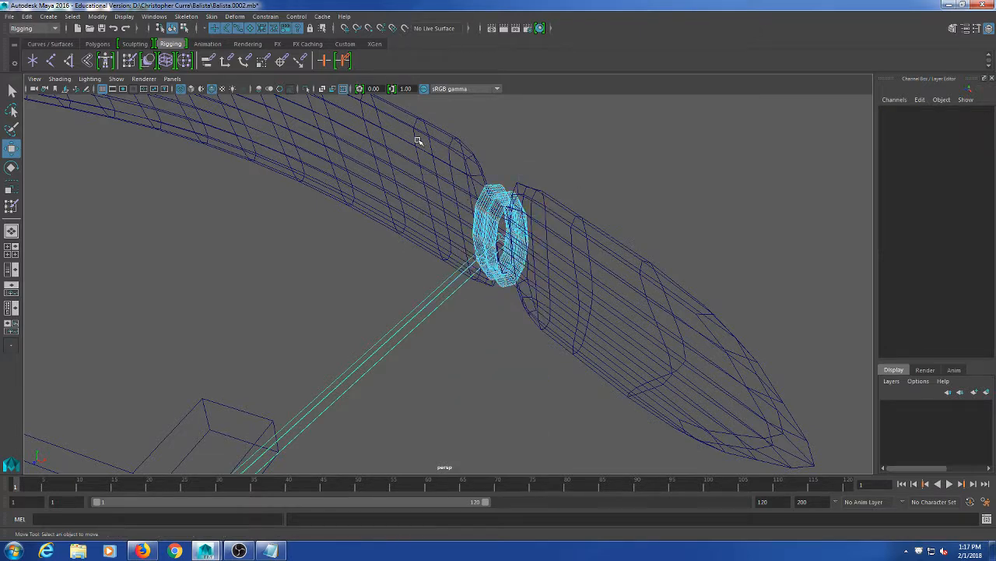
pyautogui.moveTo(419, 141); pyautogui.dragTo(572, 350)
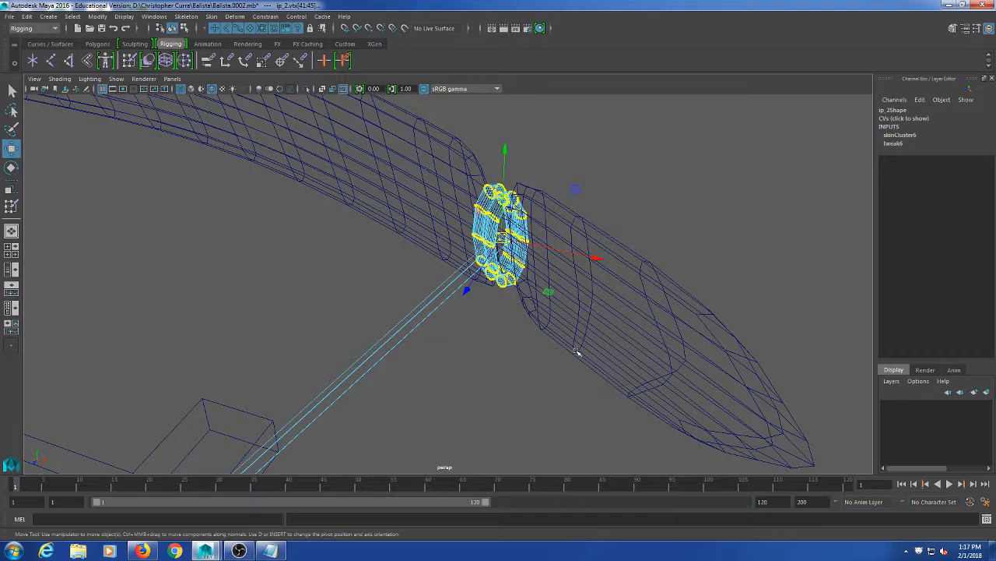
pyautogui.scroll(5, 599, 232)
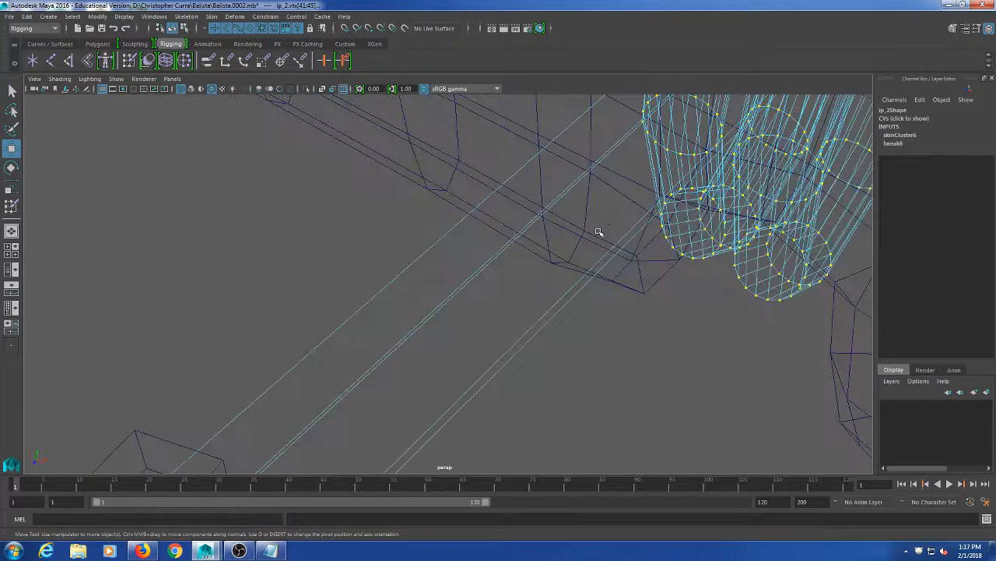
pyautogui.scroll(-4, 670, 283)
pyautogui.keyDown('alt'); pyautogui.moveTo(638, 310); pyautogui.dragTo(644, 306); pyautogui.keyUp('alt')
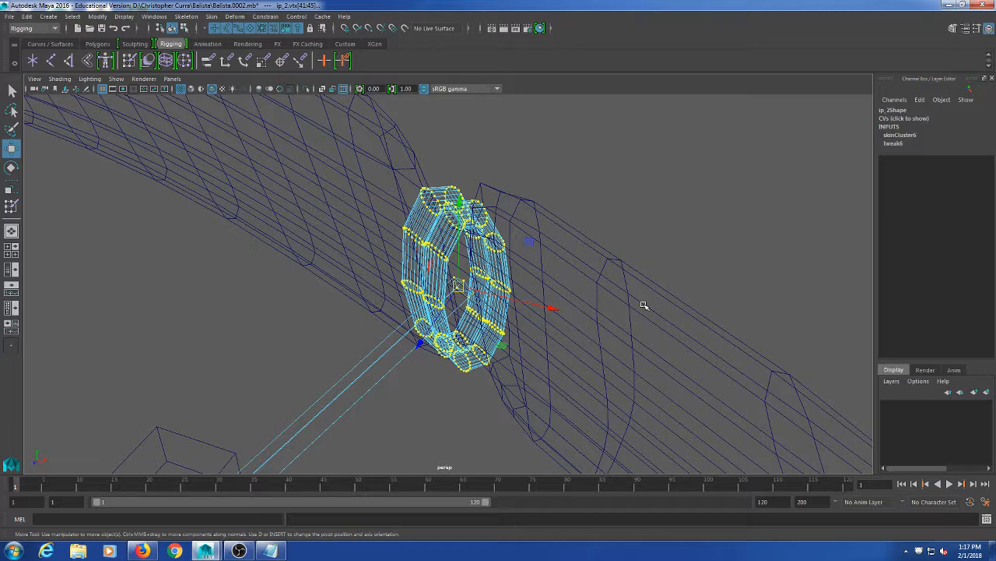
pyautogui.keyDown('alt'); pyautogui.moveTo(624, 311); pyautogui.dragTo(590, 320, button='right'); pyautogui.keyUp('alt')
pyautogui.moveTo(528, 372)
pyautogui.keyDown('alt'); pyautogui.mouseDown(button='right')
pyautogui.moveTo(576, 350)
pyautogui.moveTo(533, 366)
pyautogui.mouseUp(button='right'); pyautogui.keyUp('alt')
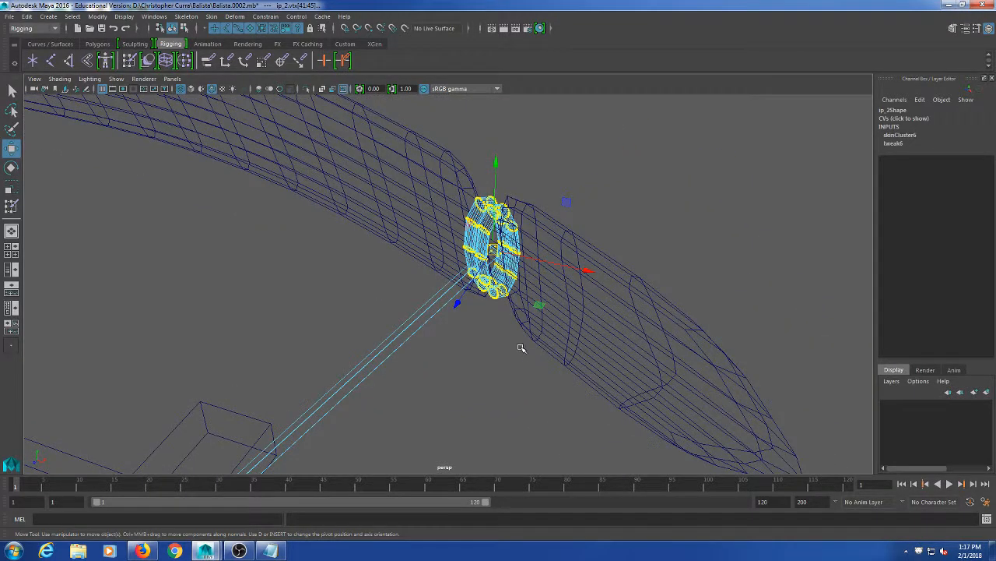
# - Activate the Paint Skin Weights Tool for the selected loop vertices and choose the tip joint influence under rbow3
pyautogui.click(130, 62)
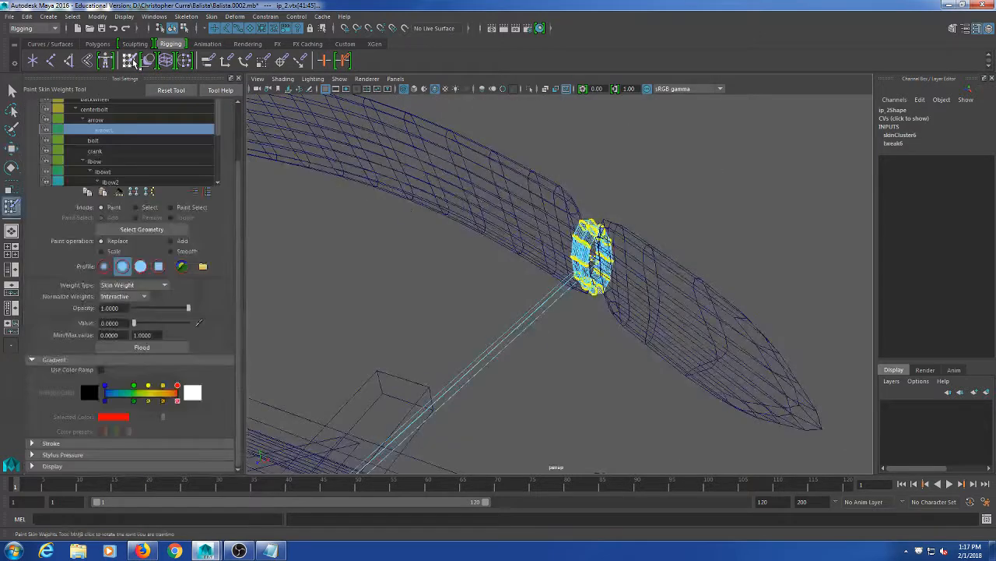
pyautogui.scroll(3, 235, 163)
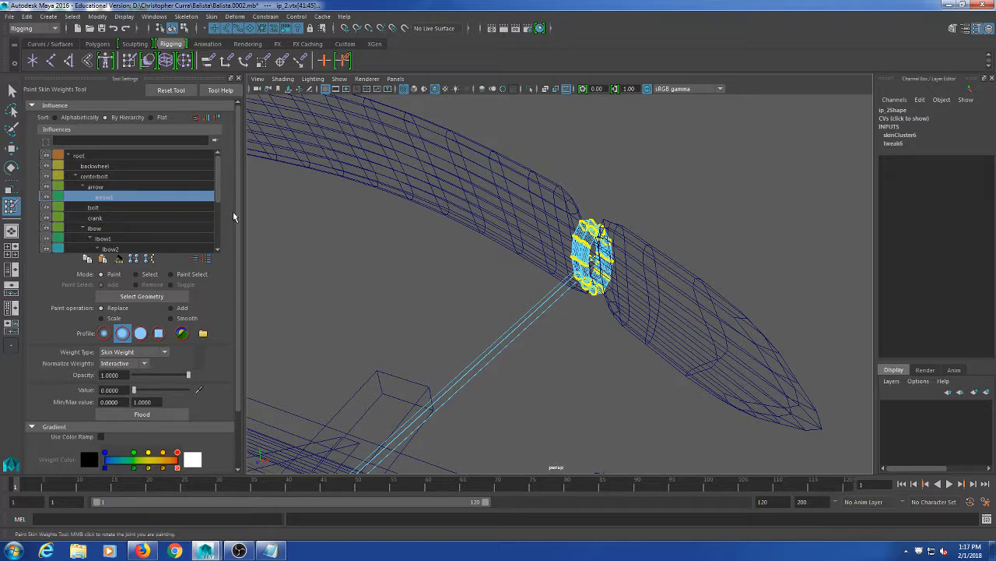
pyautogui.scroll(-3, 175, 214)
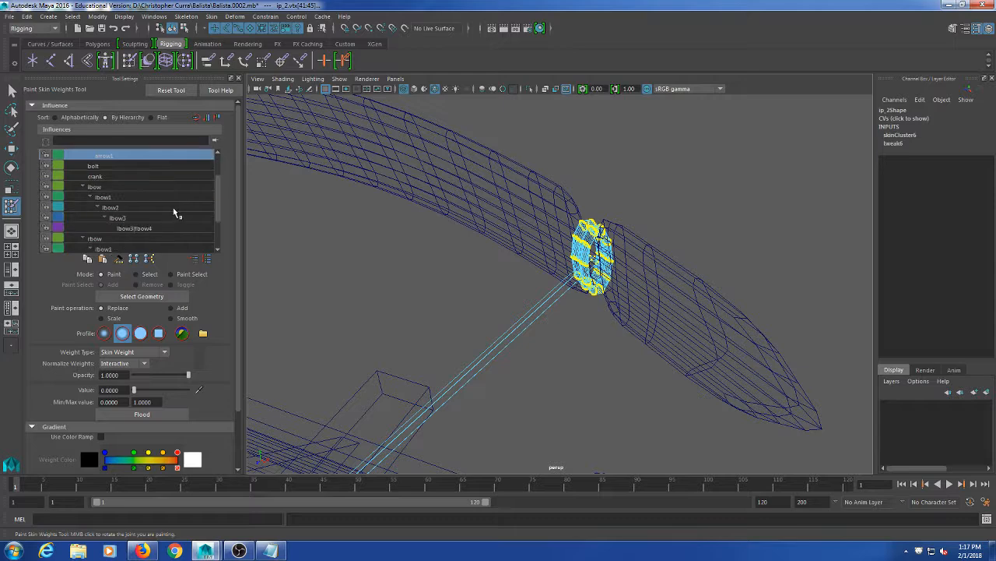
pyautogui.keyDown('alt'); pyautogui.moveTo(375, 249); pyautogui.dragTo(425, 258); pyautogui.keyUp('alt')
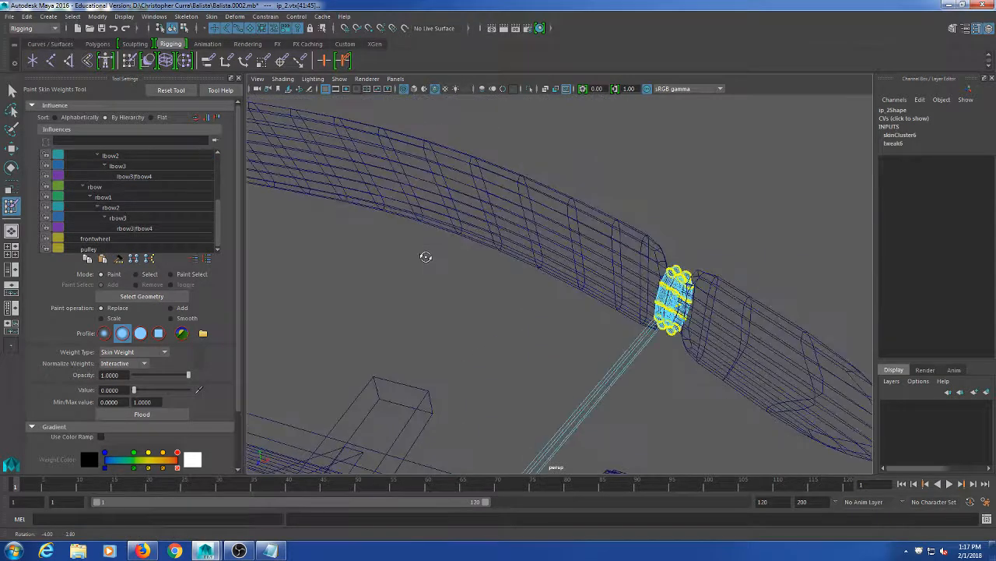
pyautogui.click(134, 228)
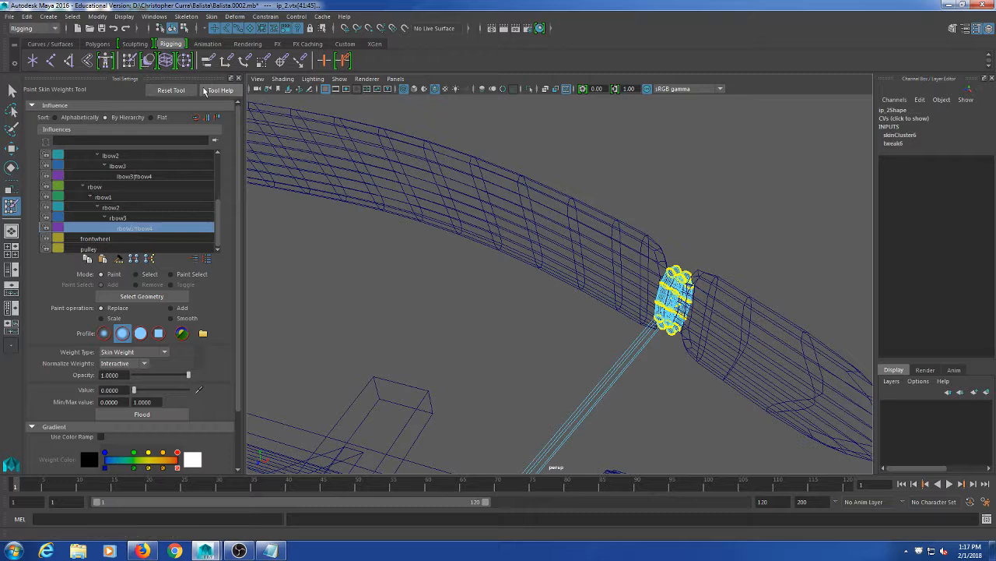
# - Show the joints in the perspective view again and compare the rbow3 influence with its child tip joint
pyautogui.click(340, 79)
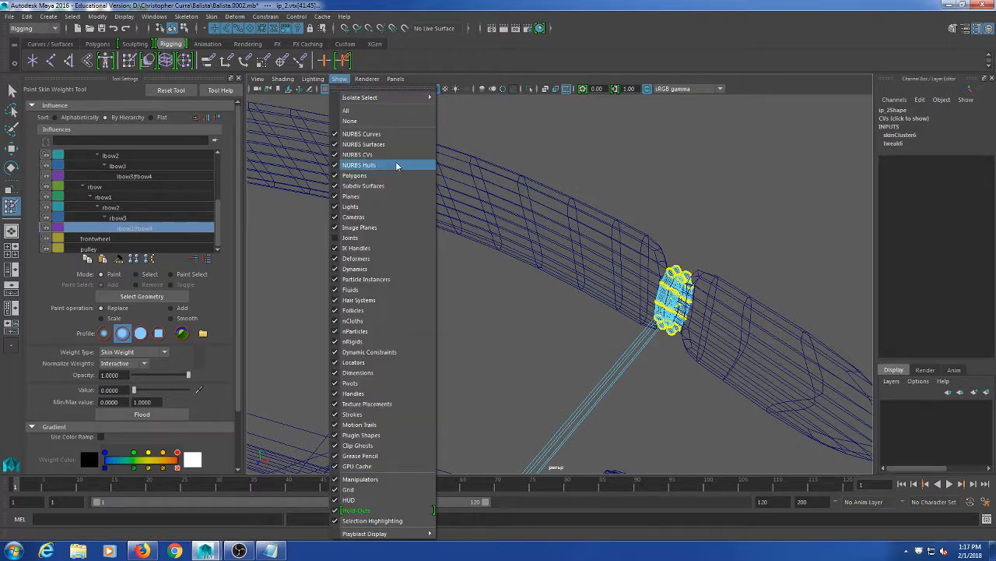
pyautogui.click(383, 232)
pyautogui.click(132, 219)
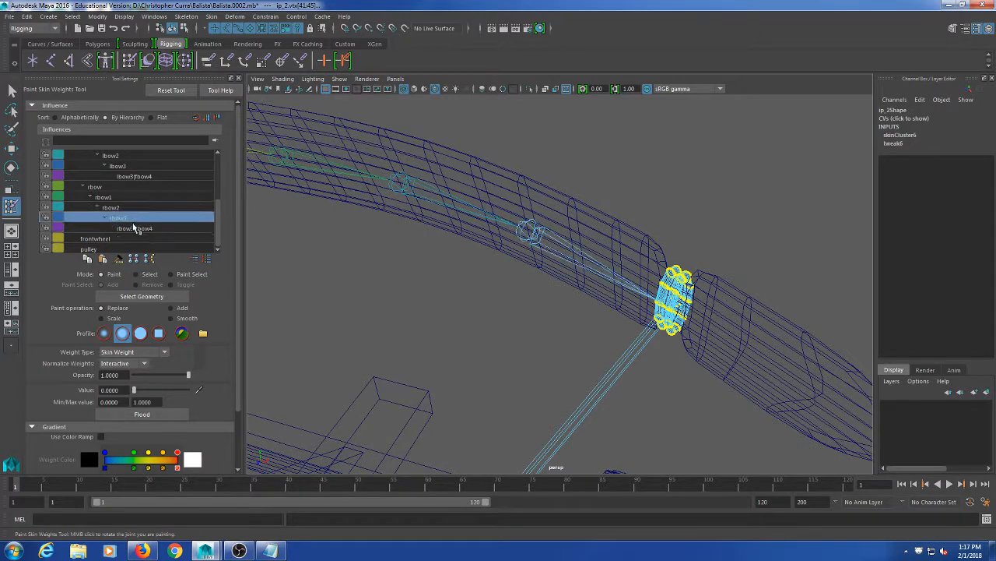
pyautogui.click(134, 227)
pyautogui.keyDown('alt'); pyautogui.moveTo(434, 283); pyautogui.dragTo(397, 278); pyautogui.keyUp('alt')
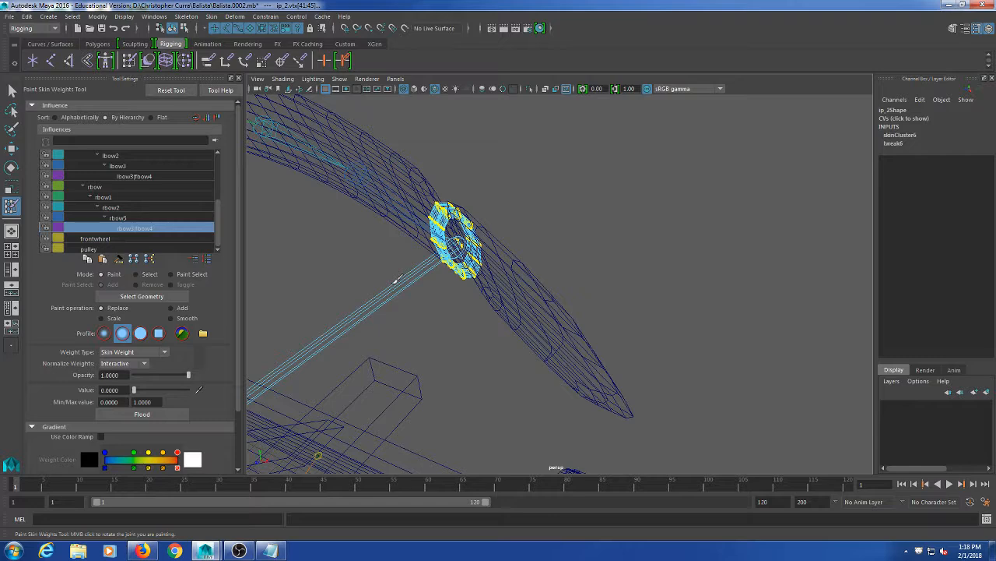
pyautogui.scroll(5, 395, 280)
pyautogui.scroll(-5, 396, 280)
pyautogui.keyDown('alt'); pyautogui.moveTo(349, 284); pyautogui.dragTo(372, 281); pyautogui.keyUp('alt')
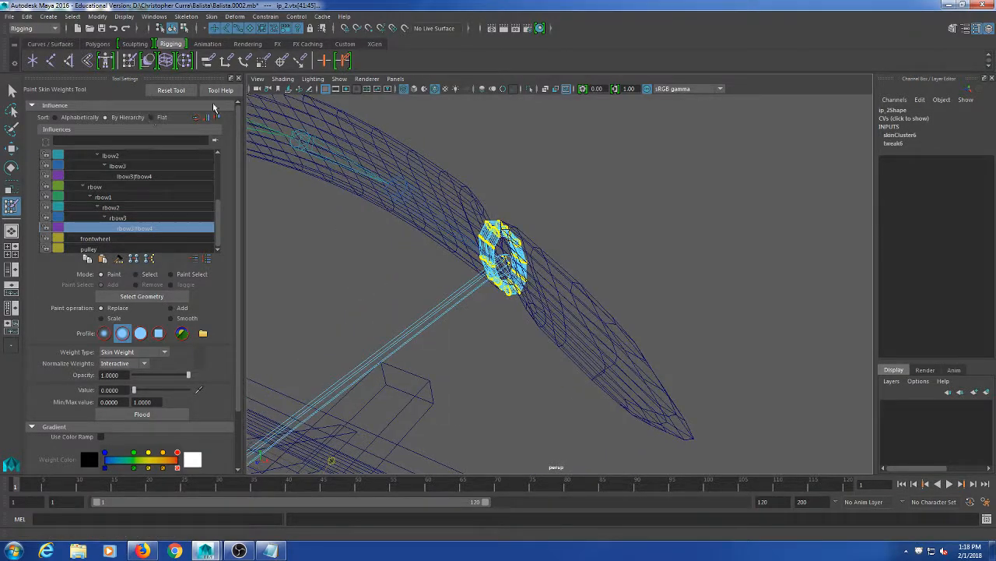
# - Check the rbow2 and rbow3 influences, then flood the loop vertices with a weight of 1 for the tip joint under rbow3
pyautogui.click(115, 207)
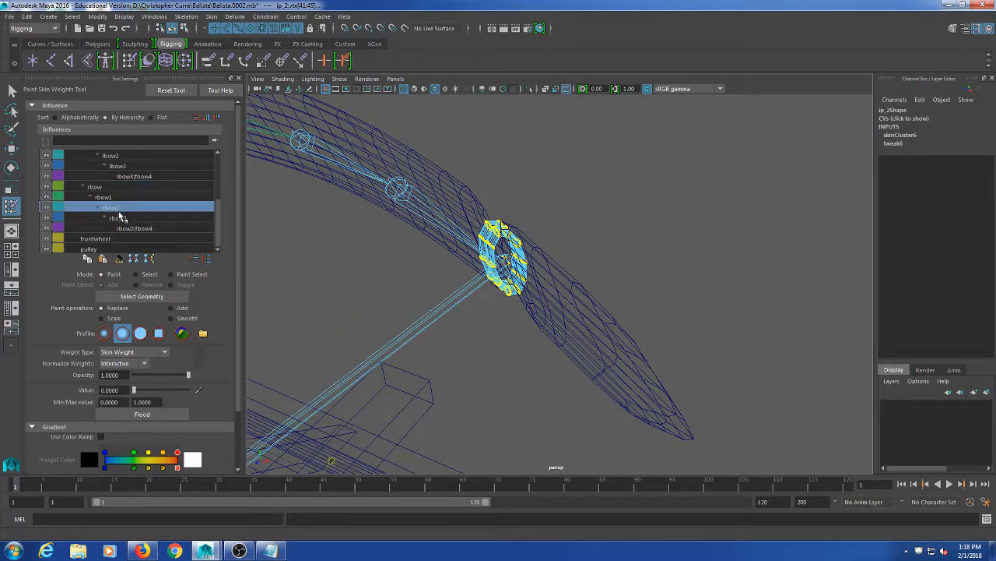
pyautogui.click(119, 216)
pyautogui.click(122, 227)
pyautogui.click(121, 218)
pyautogui.click(124, 229)
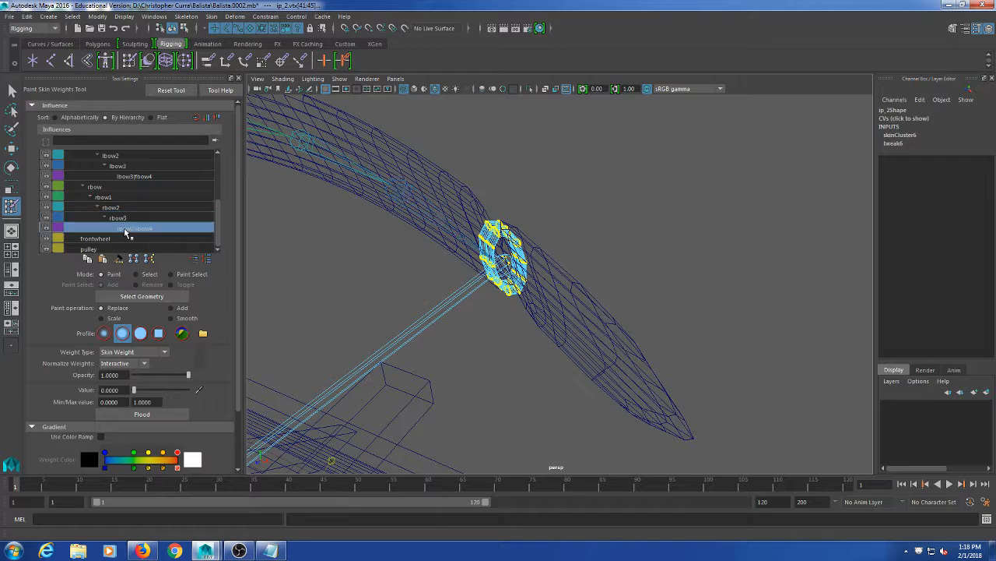
pyautogui.keyDown('alt'); pyautogui.moveTo(270, 224); pyautogui.dragTo(300, 235); pyautogui.keyUp('alt')
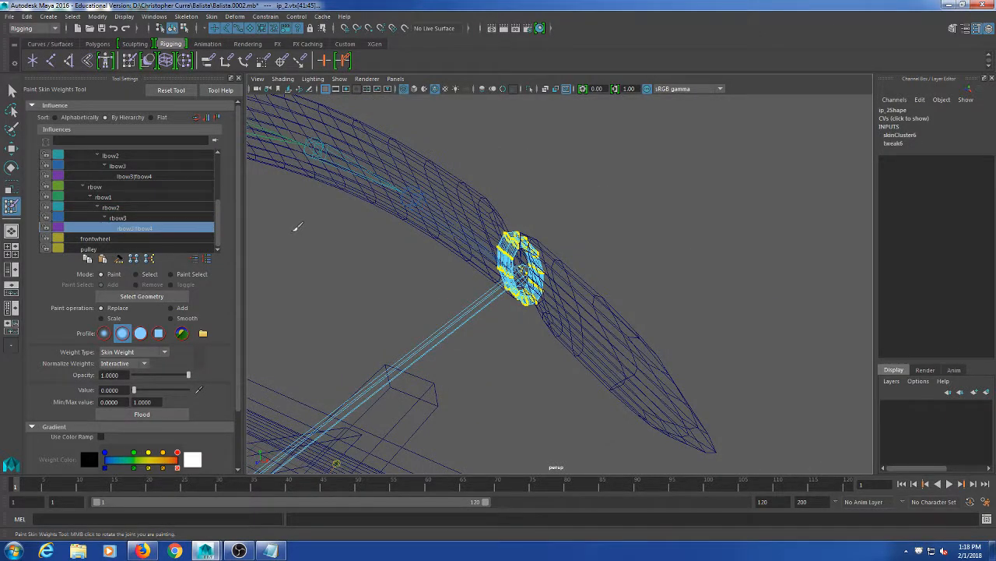
pyautogui.moveTo(134, 389); pyautogui.dragTo(270, 398)
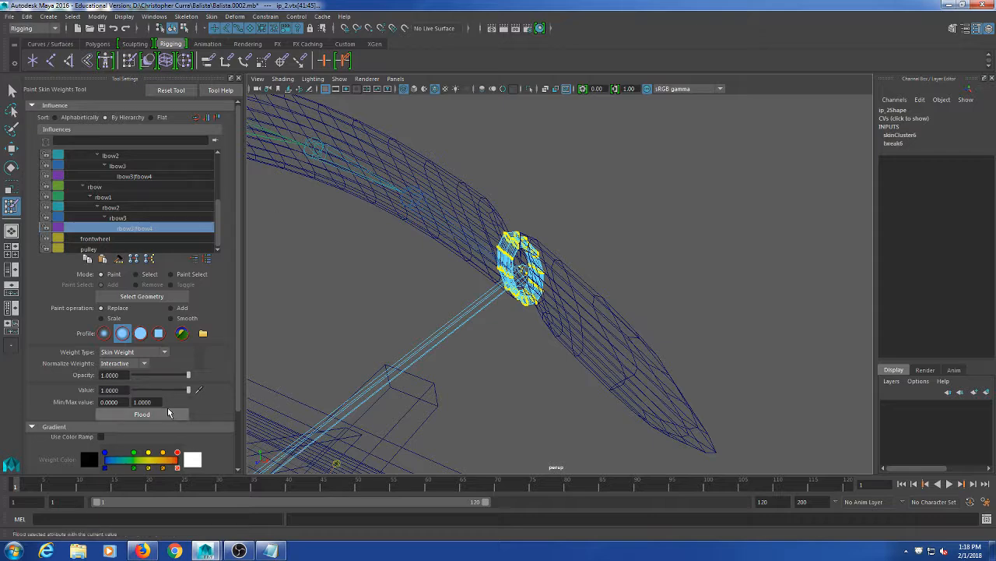
pyautogui.click(158, 414)
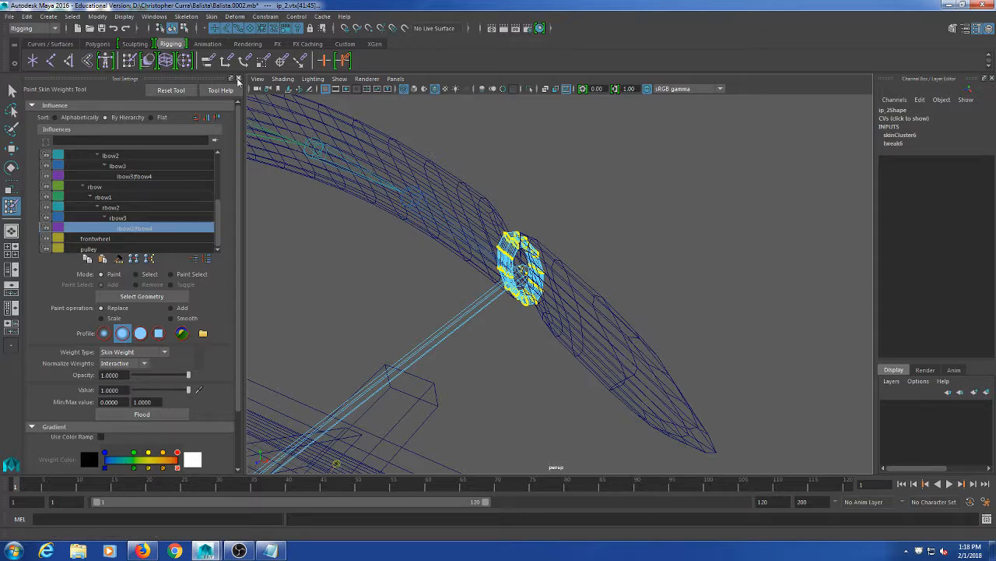
# - Leave weight painting, try moving the rbow joint to test how the bow and string follow, and undo the move
pyautogui.click(242, 80)
pyautogui.click(12, 90)
pyautogui.click(476, 161)
pyautogui.scroll(-10, 467, 174)
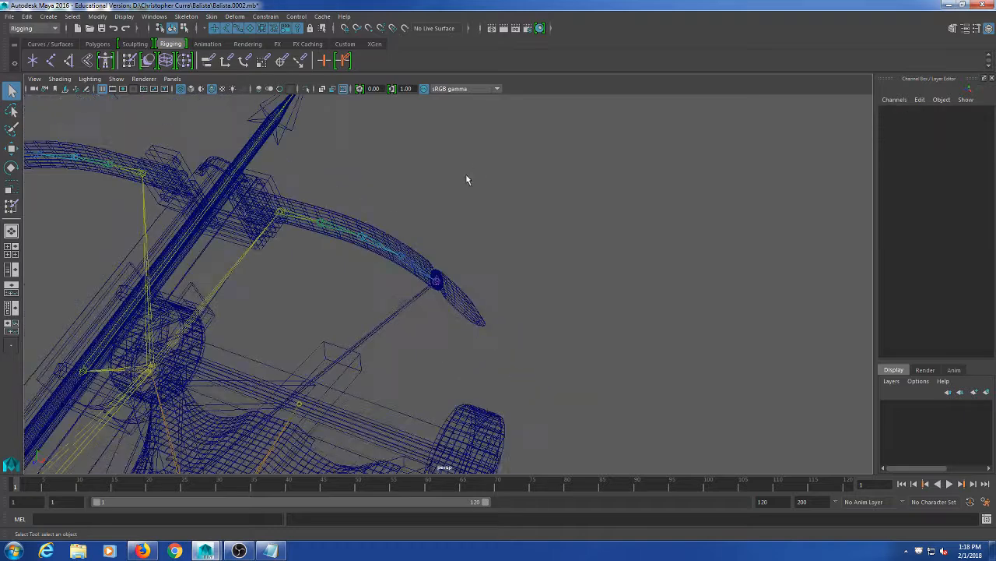
pyautogui.keyDown('alt'); pyautogui.moveTo(465, 174); pyautogui.dragTo(470, 192); pyautogui.keyUp('alt')
pyautogui.click(415, 218)
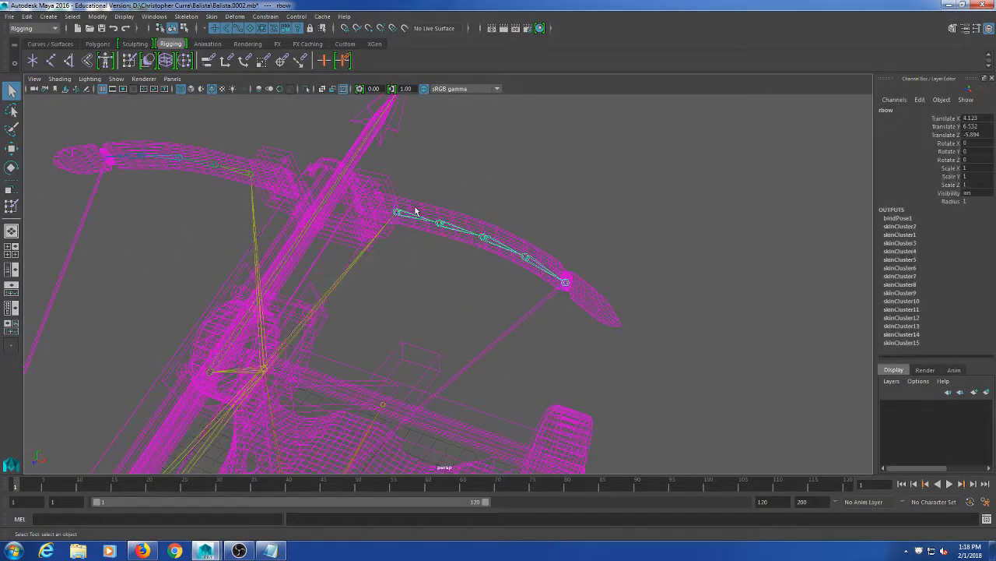
pyautogui.press('w')
pyautogui.moveTo(401, 214); pyautogui.dragTo(498, 173)
pyautogui.hotkey('ctrl', 'z')
pyautogui.hotkey('ctrl', 'z')
pyautogui.hotkey('ctrl', 'z')
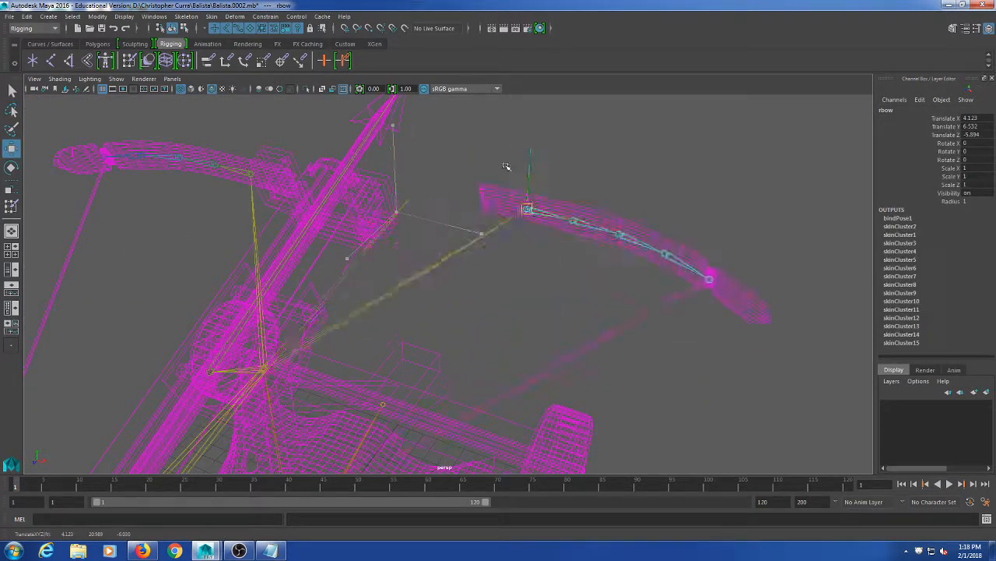
# - Switch to shaded display and test the rbow joint with a trial move and a trial rotation, undoing both
pyautogui.press('5')
pyautogui.moveTo(408, 212); pyautogui.dragTo(490, 230)
pyautogui.hotkey('ctrl', 'z')
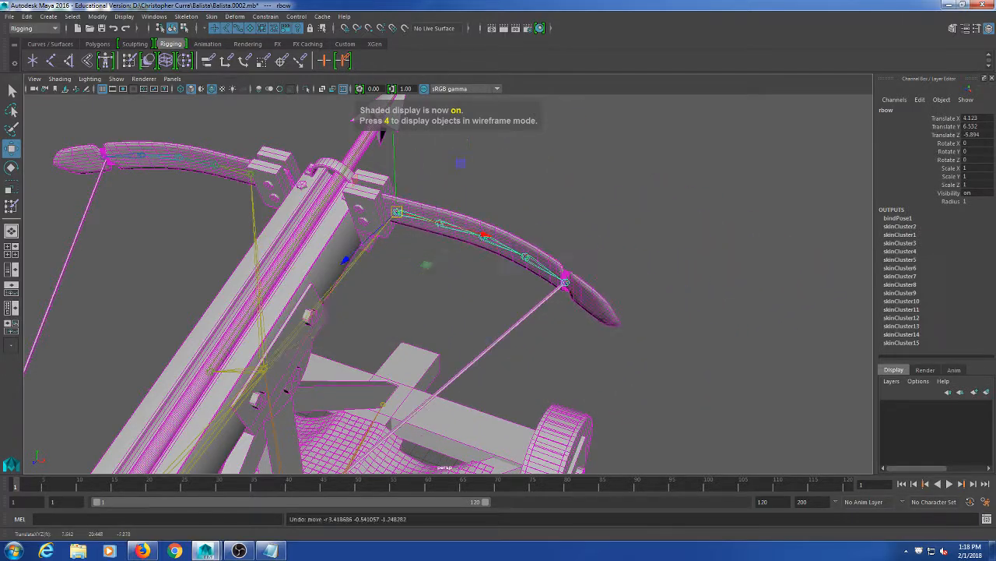
pyautogui.press('e')
pyautogui.moveTo(423, 258); pyautogui.dragTo(427, 295)
pyautogui.hotkey('ctrl', 'z')
# - Deselect the joint and examine the bowstring loop and joints at the lbow-side bow tip up close
pyautogui.keyDown('alt'); pyautogui.moveTo(567, 315); pyautogui.dragTo(608, 318); pyautogui.keyUp('alt')
pyautogui.click(253, 227)
pyautogui.keyDown('alt'); pyautogui.moveTo(190, 278); pyautogui.dragTo(333, 309, button='middle'); pyautogui.keyUp('alt')
pyautogui.scroll(5, 333, 309)
pyautogui.keyDown('alt'); pyautogui.moveTo(265, 319); pyautogui.dragTo(300, 322); pyautogui.keyUp('alt')
pyautogui.keyDown('alt'); pyautogui.moveTo(301, 323); pyautogui.dragTo(344, 340, button='middle'); pyautogui.keyUp('alt')
pyautogui.scroll(5, 344, 339)
pyautogui.scroll(2, 344, 340)
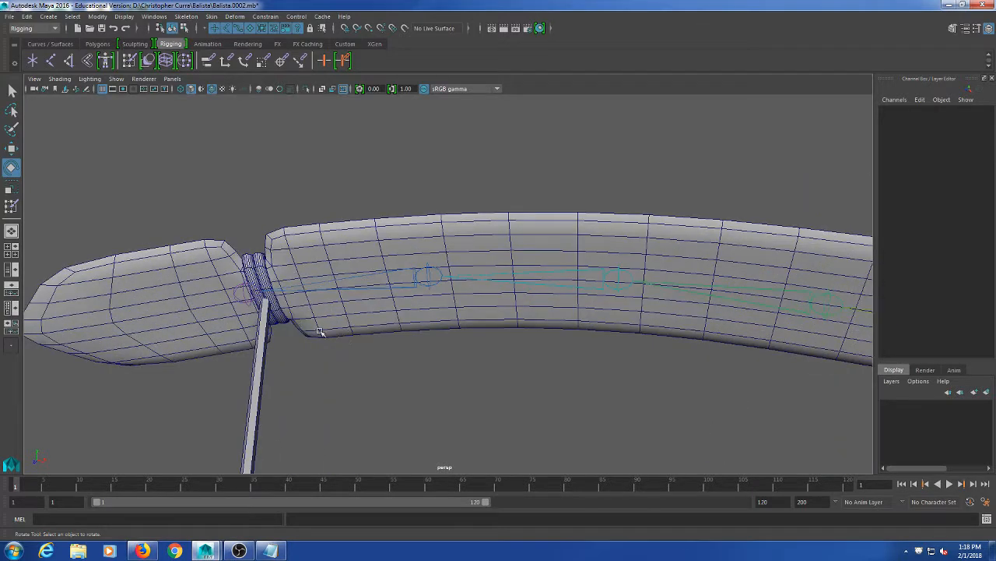
pyautogui.keyDown('alt'); pyautogui.moveTo(321, 333); pyautogui.dragTo(339, 309); pyautogui.keyUp('alt')
pyautogui.keyDown('alt'); pyautogui.moveTo(319, 265); pyautogui.dragTo(353, 300, button='middle'); pyautogui.keyUp('alt')
pyautogui.scroll(3, 353, 301)
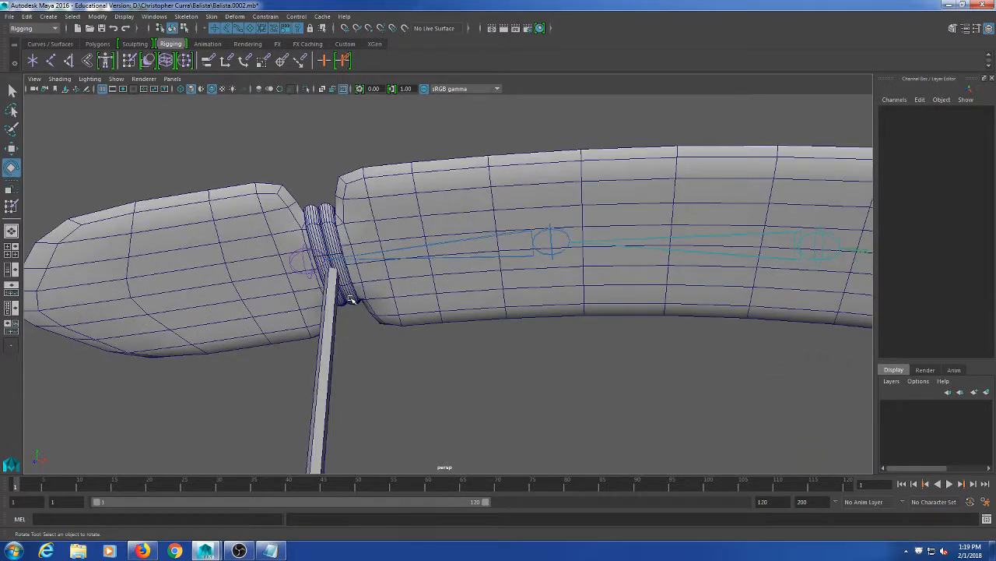
pyautogui.keyDown('alt'); pyautogui.moveTo(352, 301); pyautogui.dragTo(335, 290); pyautogui.keyUp('alt')
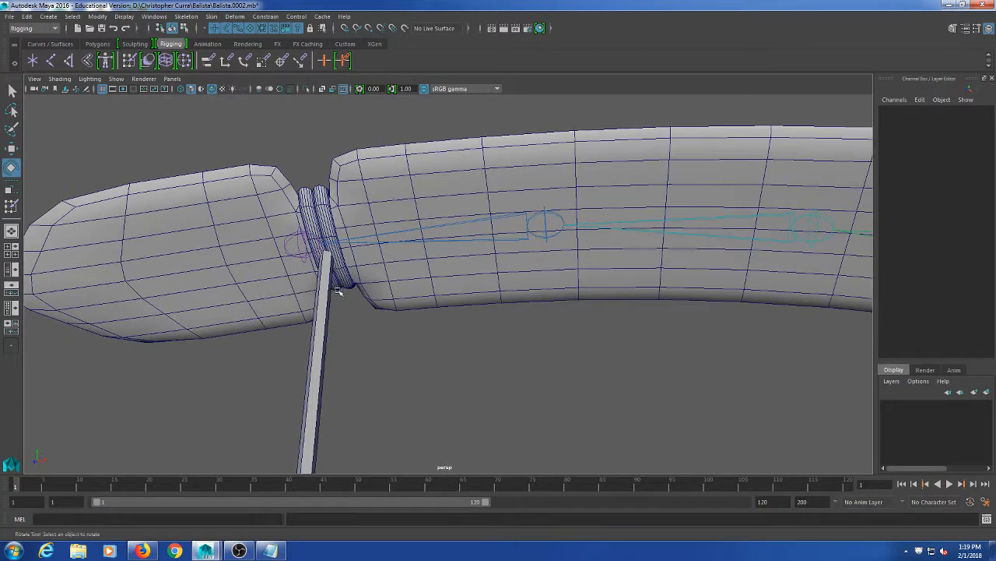
# - Try rotating the lbow3 joint to test how the bow tip and string loop follow, and undo the rotation
pyautogui.click(318, 195)
pyautogui.click(497, 221)
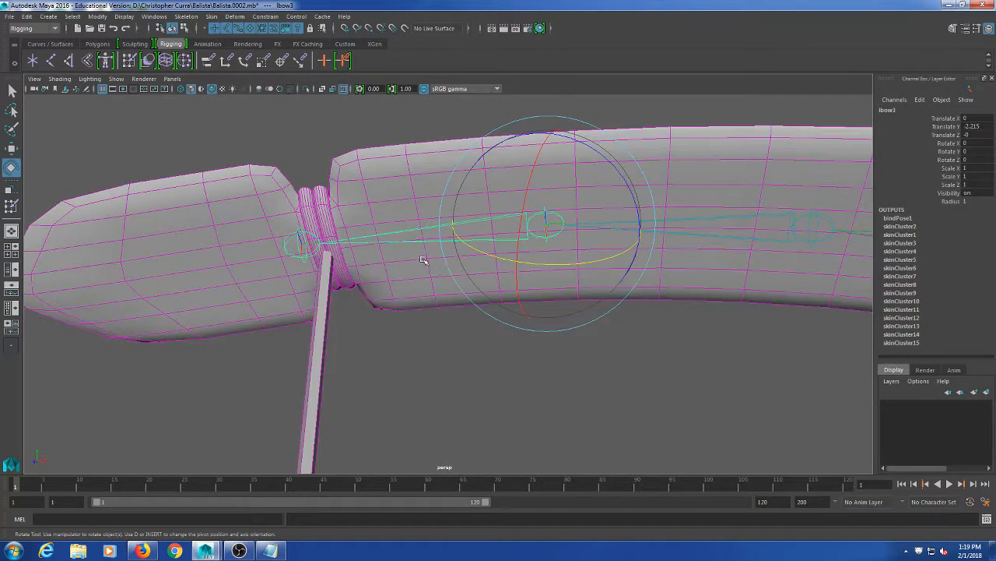
pyautogui.moveTo(474, 254)
pyautogui.mouseDown()
pyautogui.moveTo(434, 256)
pyautogui.moveTo(503, 247)
pyautogui.moveTo(505, 290)
pyautogui.moveTo(478, 226)
pyautogui.moveTo(476, 237)
pyautogui.mouseUp()
pyautogui.hotkey('ctrl', 'z')
pyautogui.hotkey('ctrl', 'z')
pyautogui.hotkey('ctrl', 'z')
pyautogui.hotkey('ctrl', 'z')
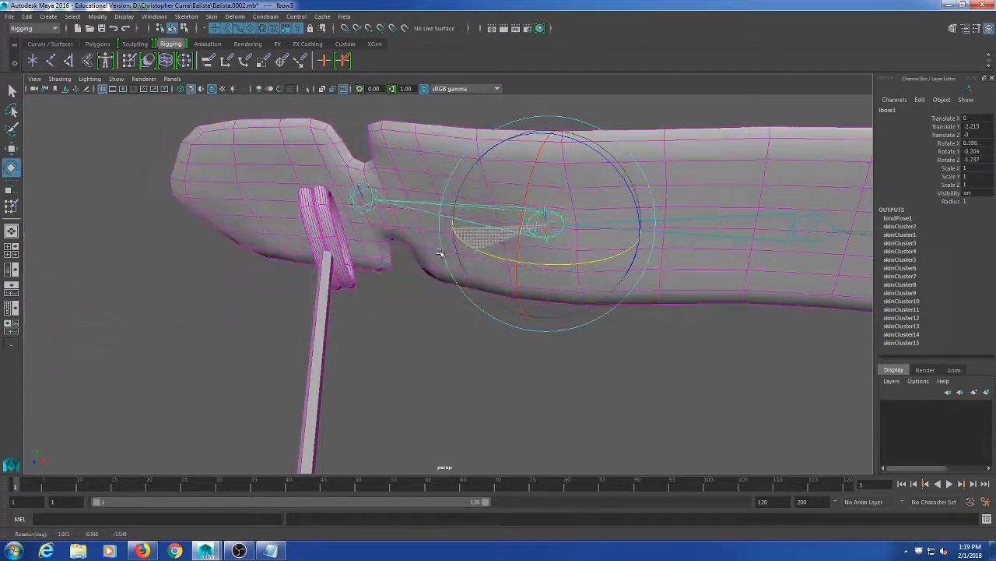
# - Deselect the lbow3 joint, select the bowstring mesh, and hide the joints in the viewport
pyautogui.click(646, 358)
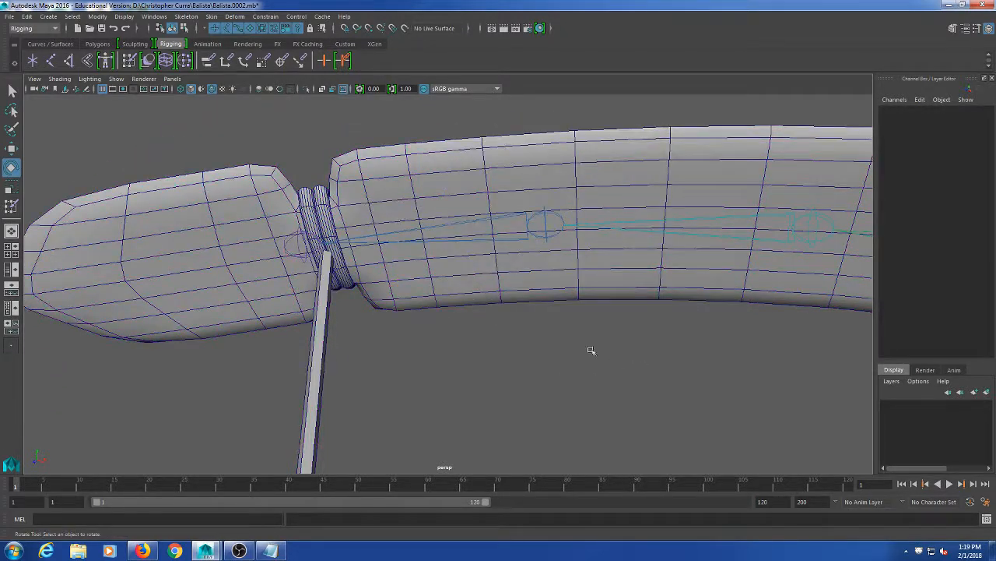
pyautogui.keyDown('alt'); pyautogui.moveTo(475, 322); pyautogui.dragTo(426, 317); pyautogui.keyUp('alt')
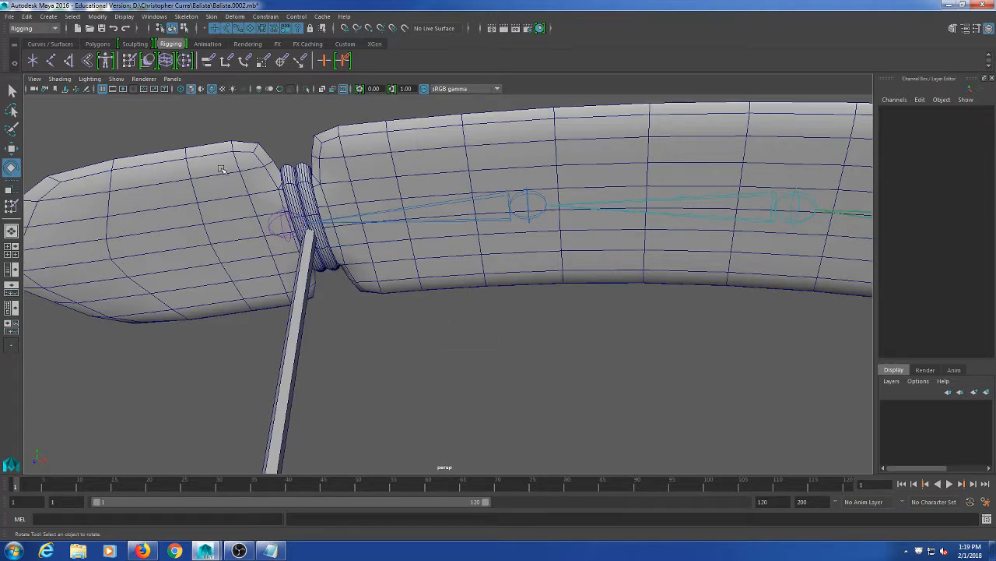
pyautogui.click(299, 169)
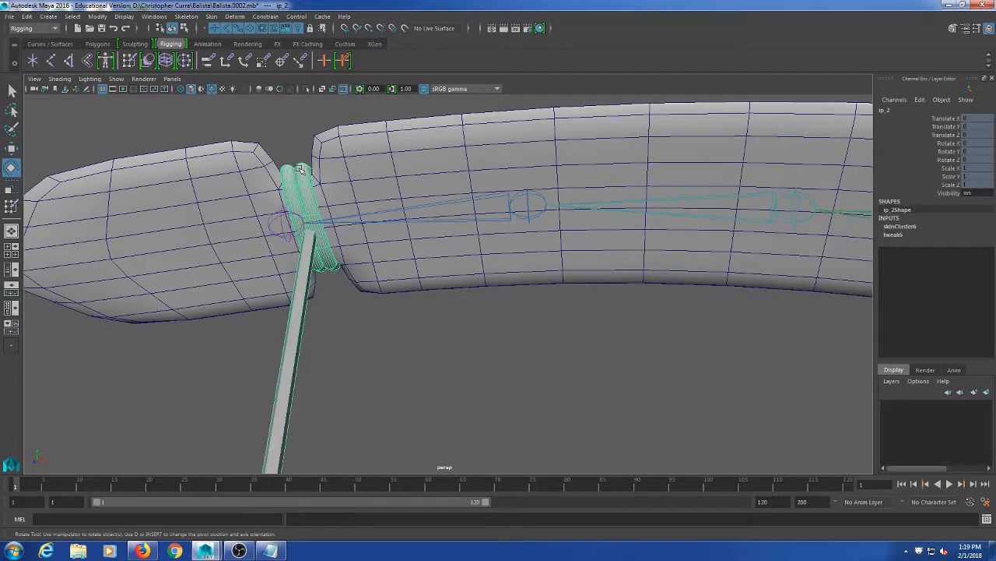
pyautogui.click(116, 78)
pyautogui.click(161, 239)
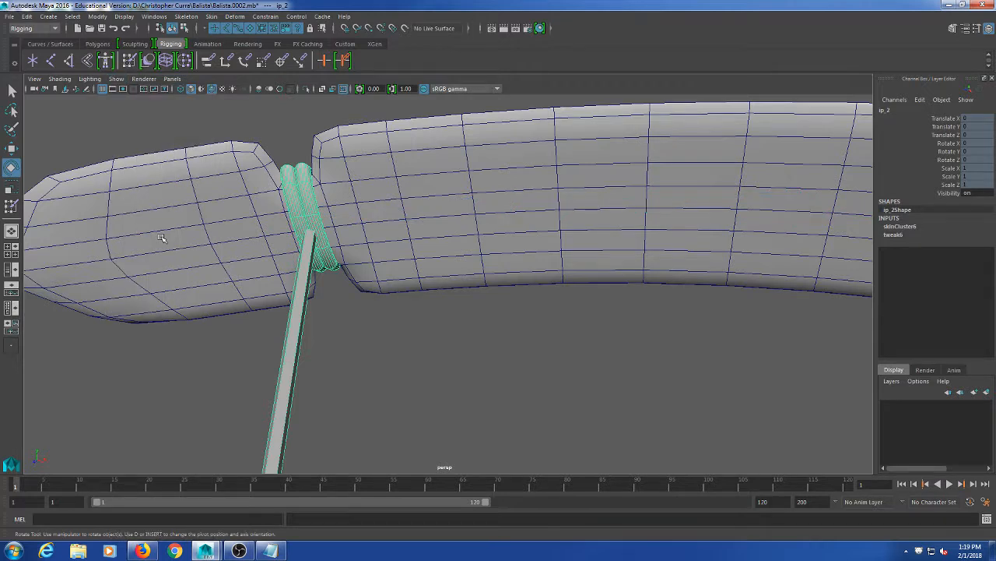
# - Select all bowstring vertices of the loop wrapped around the lbow-side bow tip
pyautogui.click(404, 356)
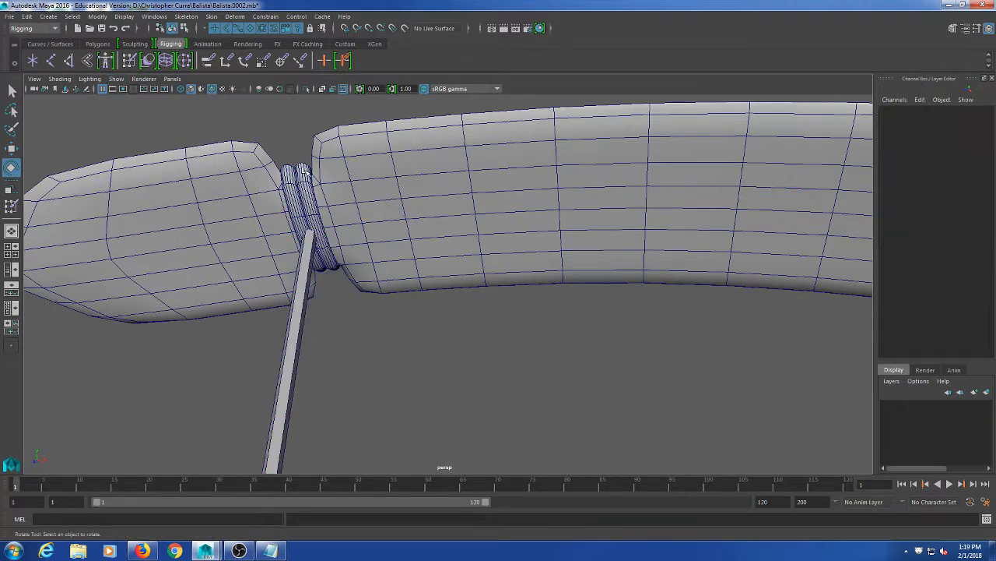
pyautogui.click(304, 170)
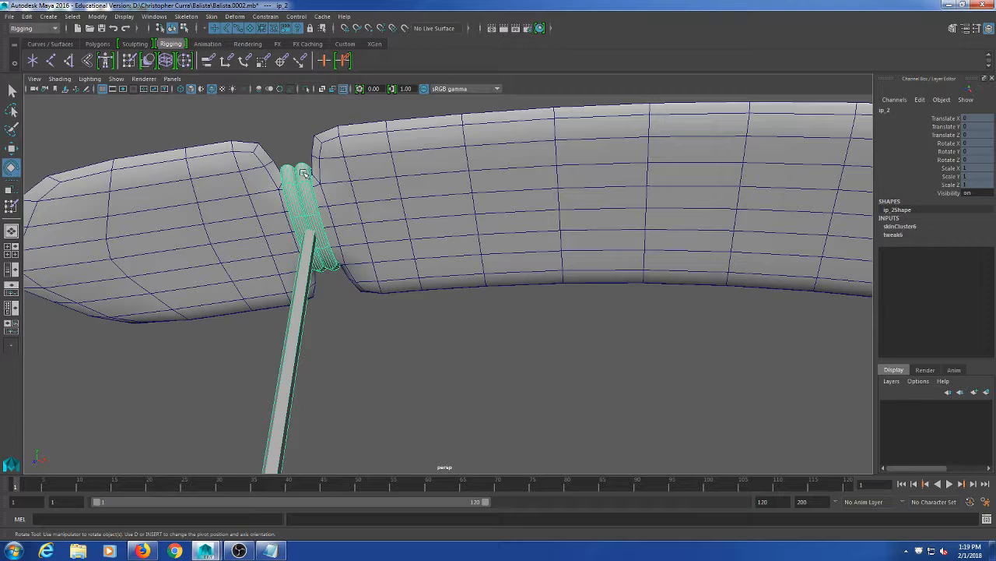
pyautogui.rightClick(303, 172)
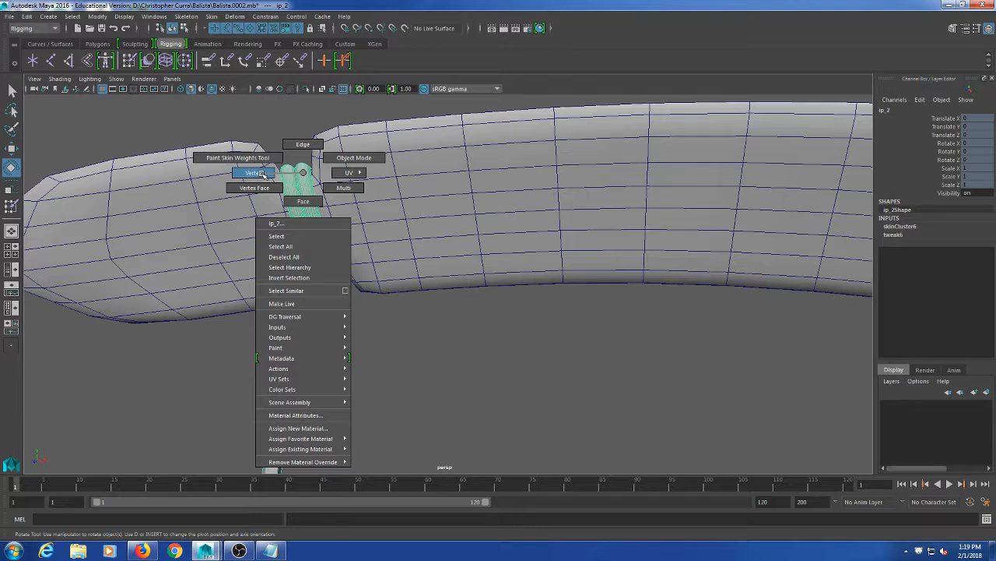
pyautogui.click(263, 174)
pyautogui.moveTo(209, 118); pyautogui.dragTo(443, 360)
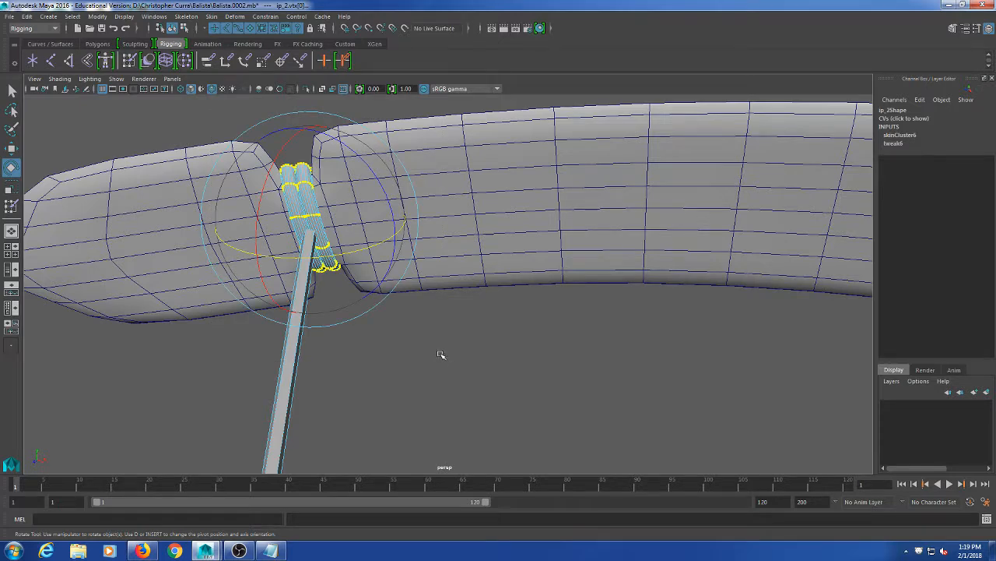
pyautogui.press('4')
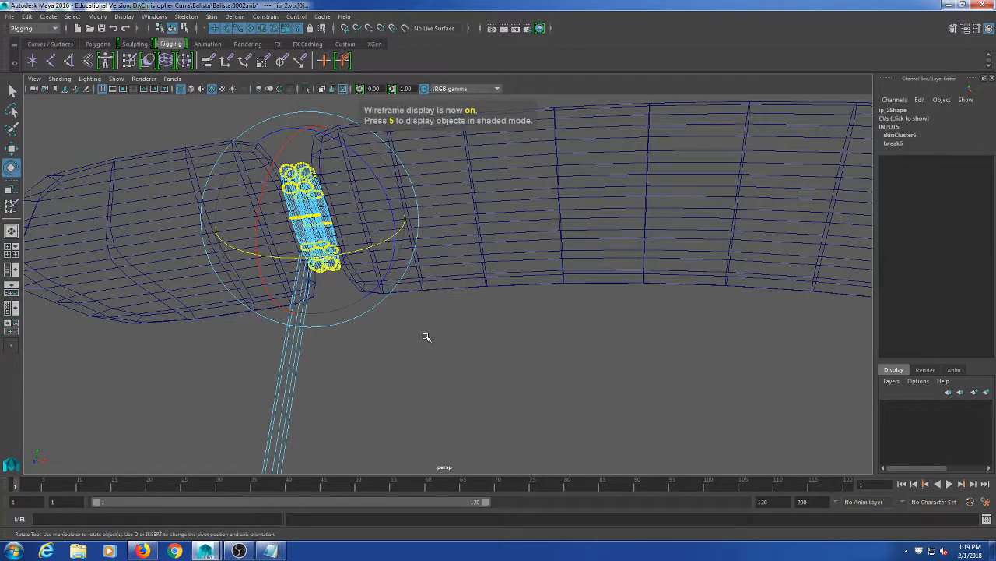
pyautogui.press('5')
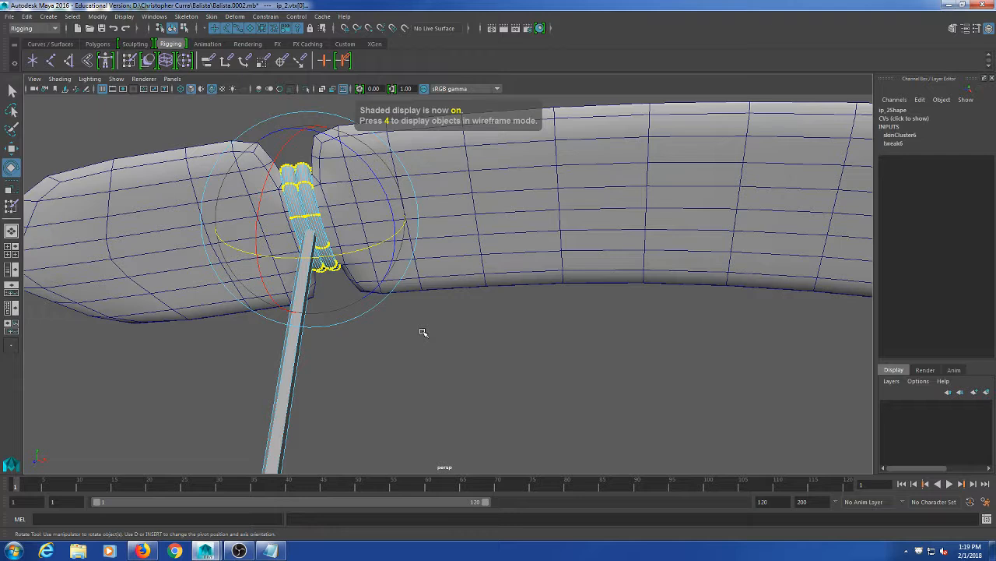
pyautogui.click(422, 332)
pyautogui.moveTo(467, 363); pyautogui.dragTo(193, 120)
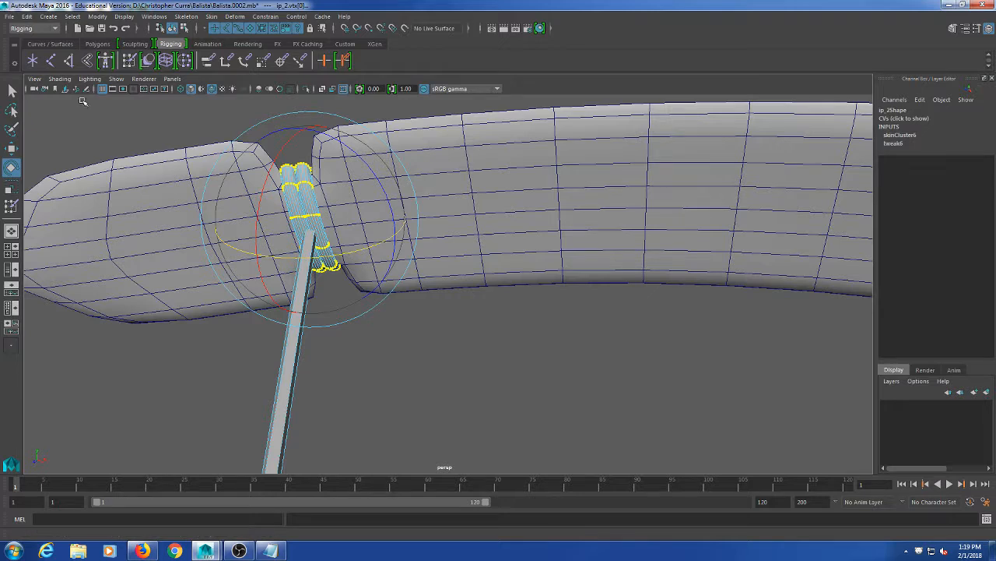
# - Show the joints again and flood the selected loop vertices with a skin weight of 1.0 for the lbow4 influence
pyautogui.click(116, 79)
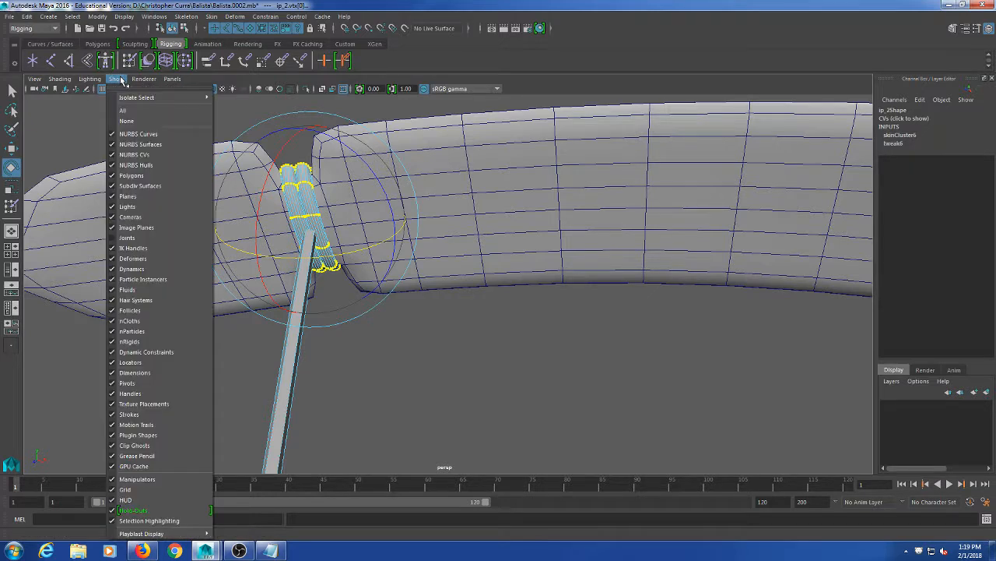
pyautogui.click(129, 238)
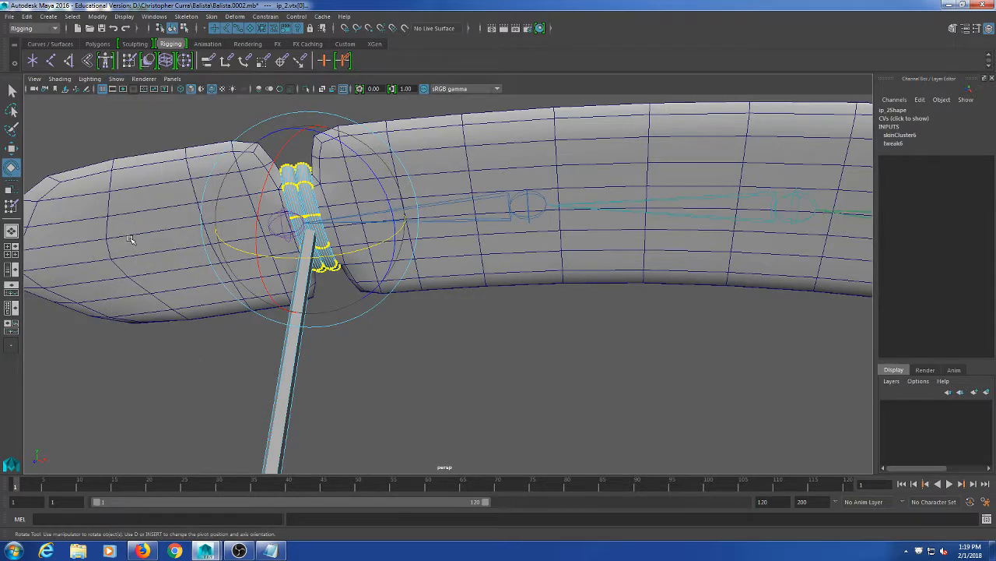
pyautogui.doubleClick(129, 61)
pyautogui.keyDown('alt'); pyautogui.moveTo(306, 309); pyautogui.dragTo(328, 309); pyautogui.keyUp('alt')
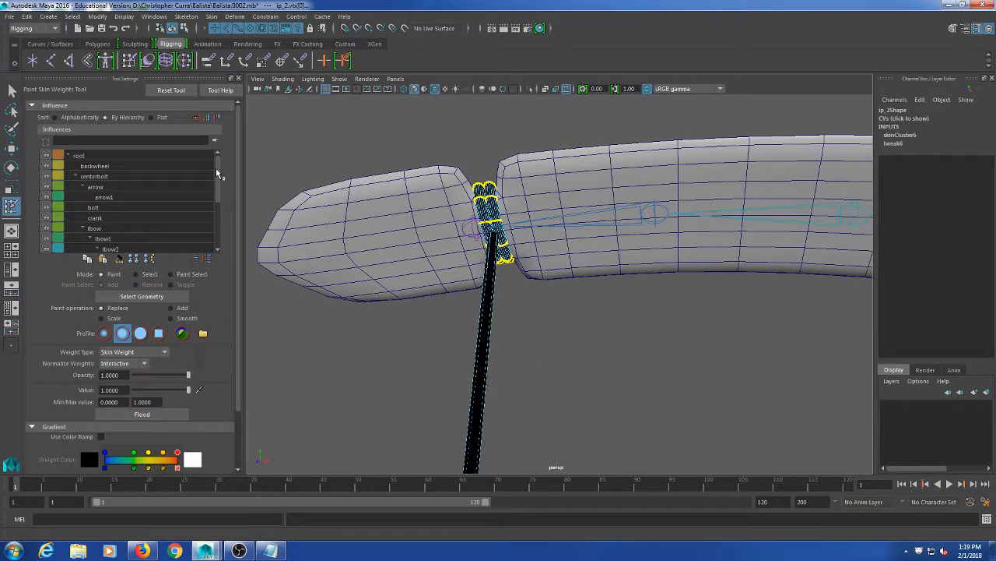
pyautogui.moveTo(218, 175); pyautogui.dragTo(216, 198)
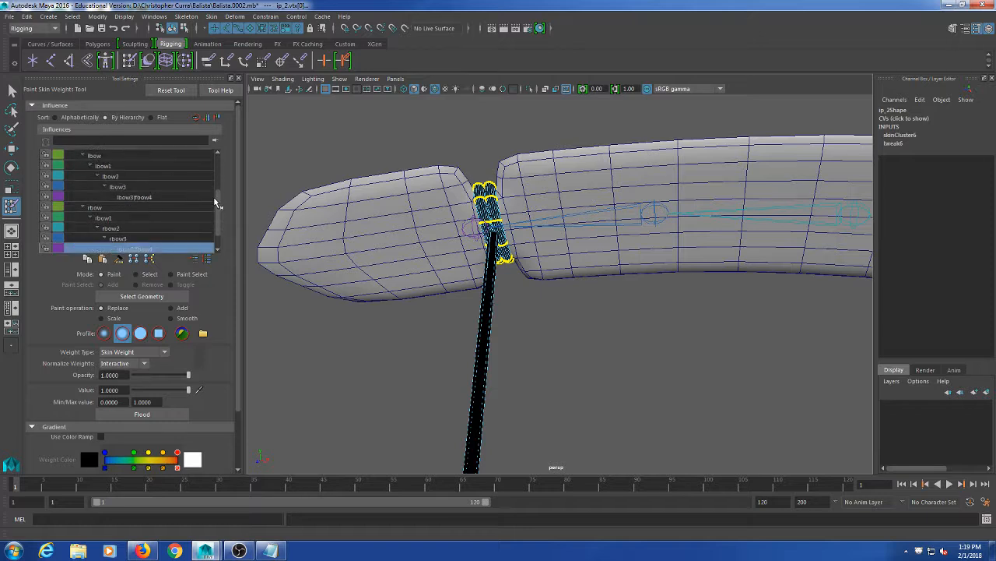
pyautogui.click(131, 198)
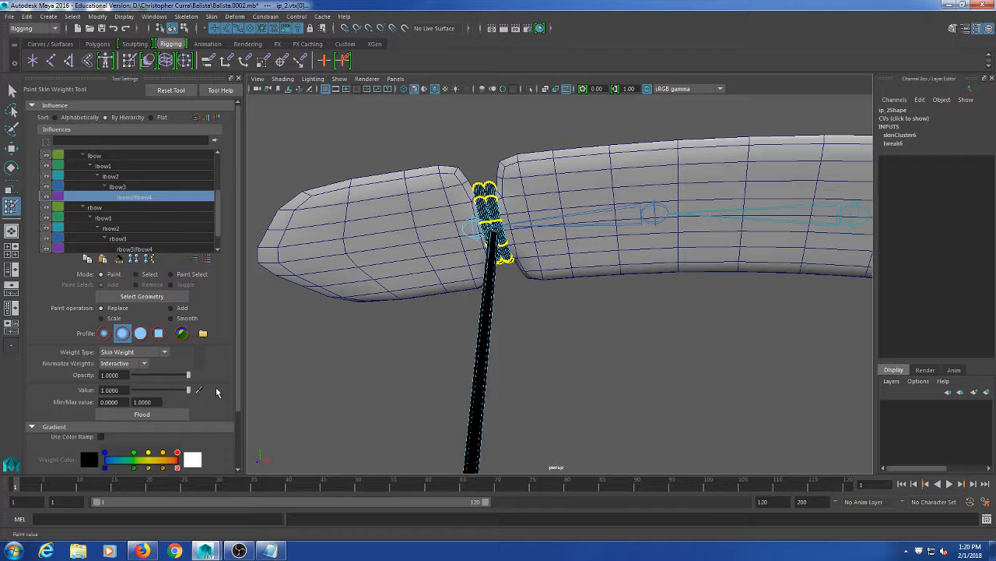
pyautogui.click(186, 414)
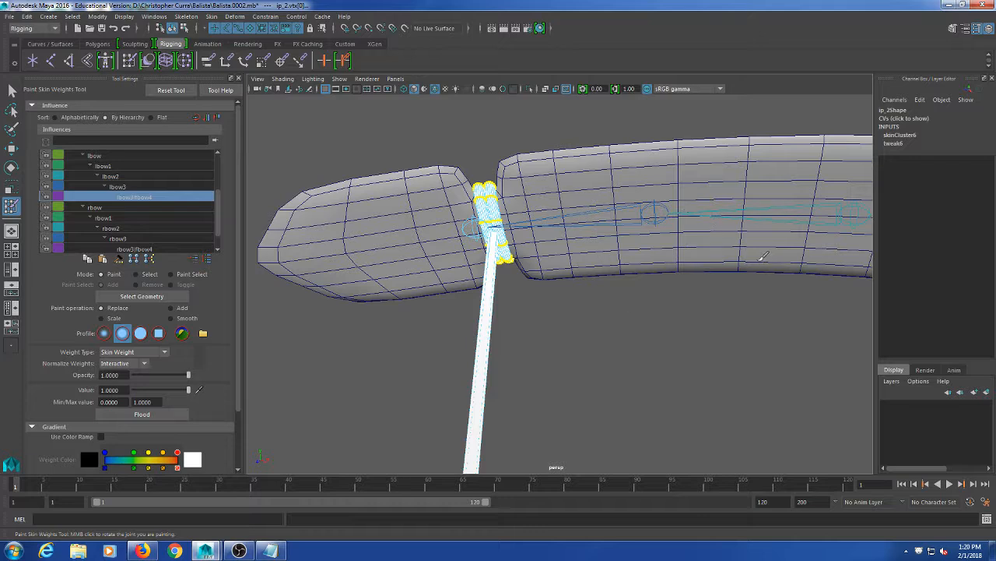
pyautogui.keyDown('alt'); pyautogui.moveTo(706, 144); pyautogui.dragTo(593, 180, button='right'); pyautogui.keyUp('alt')
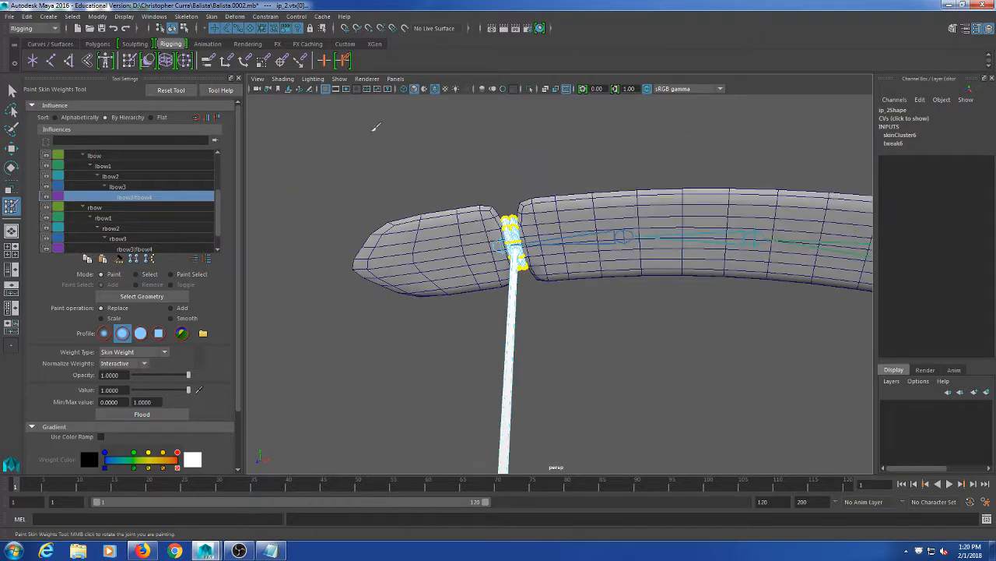
pyautogui.click(239, 79)
# - Leave weight painting, select the lbow and rbow joints together, try rotating them, and undo the rotation
pyautogui.scroll(-8, 535, 207)
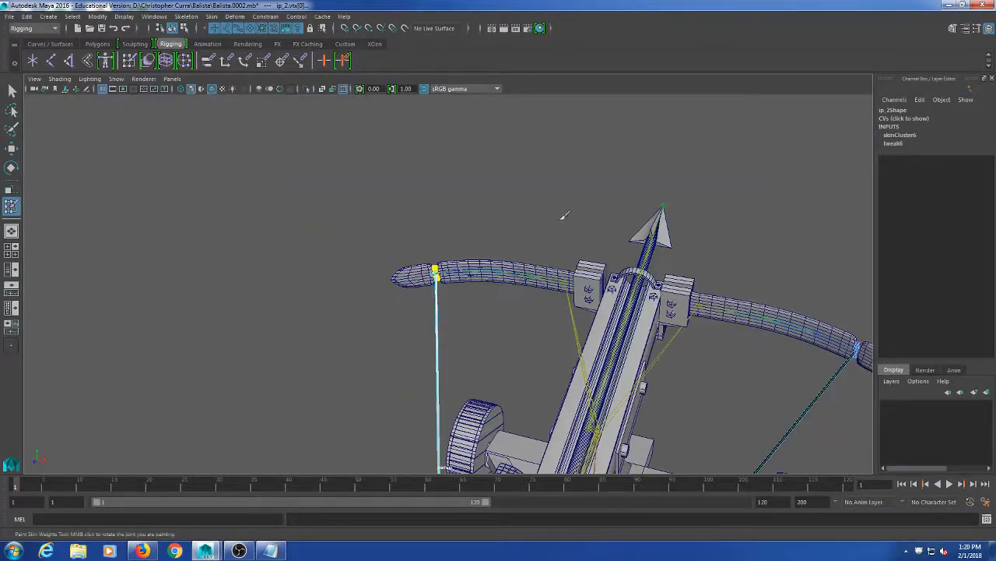
pyautogui.keyDown('alt'); pyautogui.moveTo(562, 218); pyautogui.dragTo(456, 173, button='middle'); pyautogui.keyUp('alt')
pyautogui.keyDown('alt'); pyautogui.moveTo(456, 174); pyautogui.dragTo(473, 187); pyautogui.keyUp('alt')
pyautogui.click(10, 92)
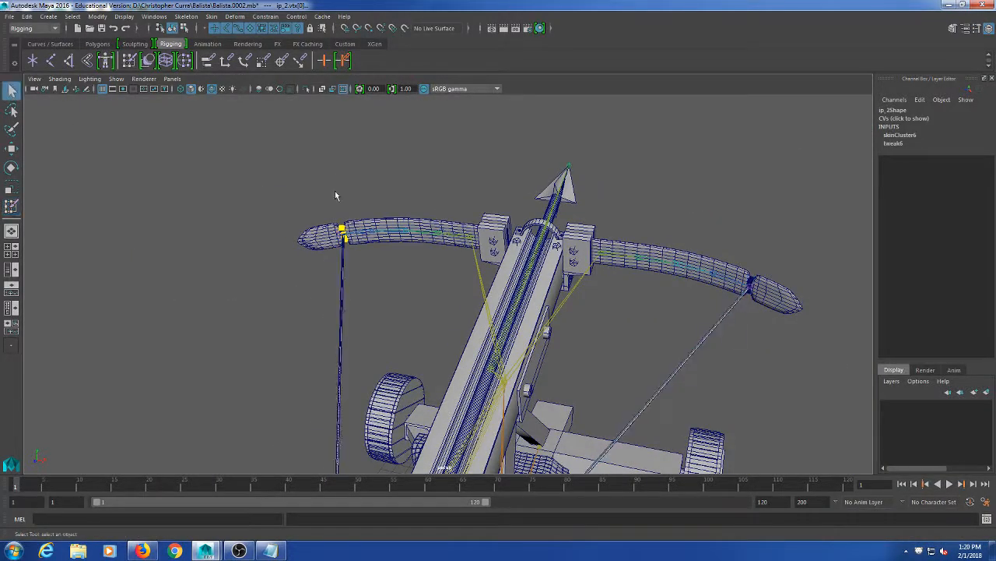
pyautogui.keyDown('alt'); pyautogui.moveTo(335, 195); pyautogui.dragTo(344, 219); pyautogui.keyUp('alt')
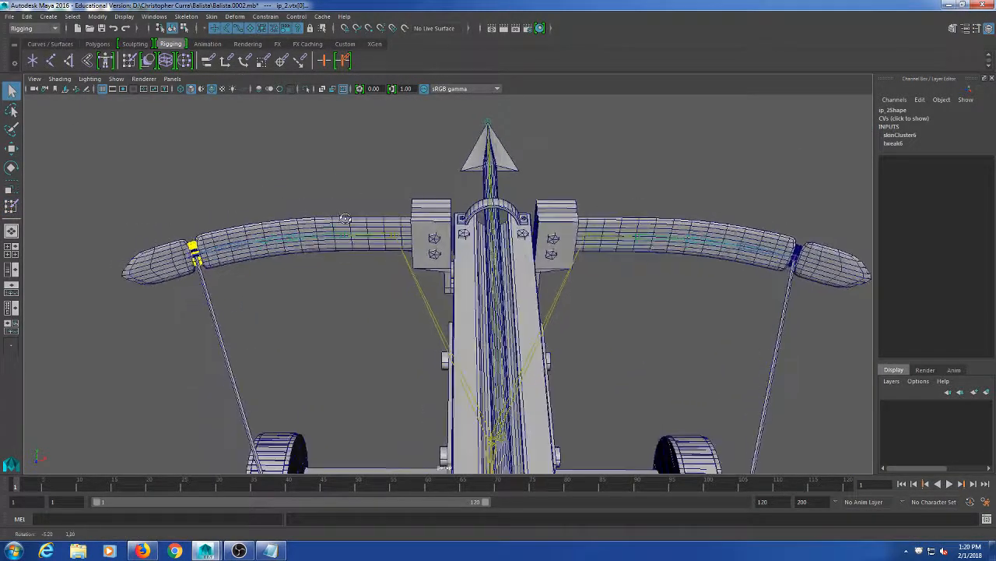
pyautogui.click(374, 232)
pyautogui.click(604, 260)
pyautogui.press('e')
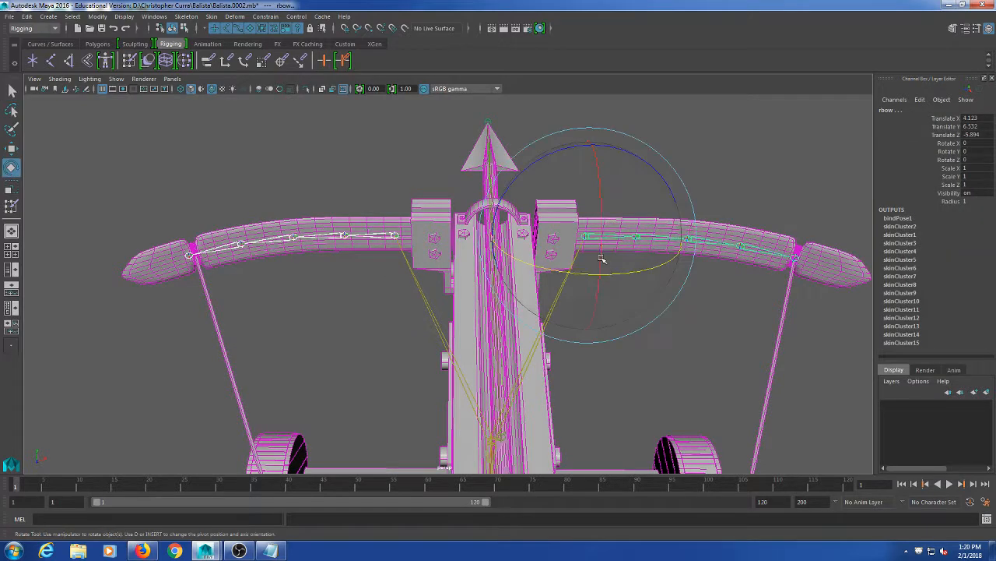
pyautogui.moveTo(585, 273); pyautogui.dragTo(617, 294)
pyautogui.hotkey('ctrl', 'z')
# - Try rotating both bow joints again while viewing the ballista at an angle from the side, and undo the trial
pyautogui.scroll(-3, 664, 343)
pyautogui.keyDown('alt'); pyautogui.moveTo(676, 345); pyautogui.dragTo(627, 349); pyautogui.keyUp('alt')
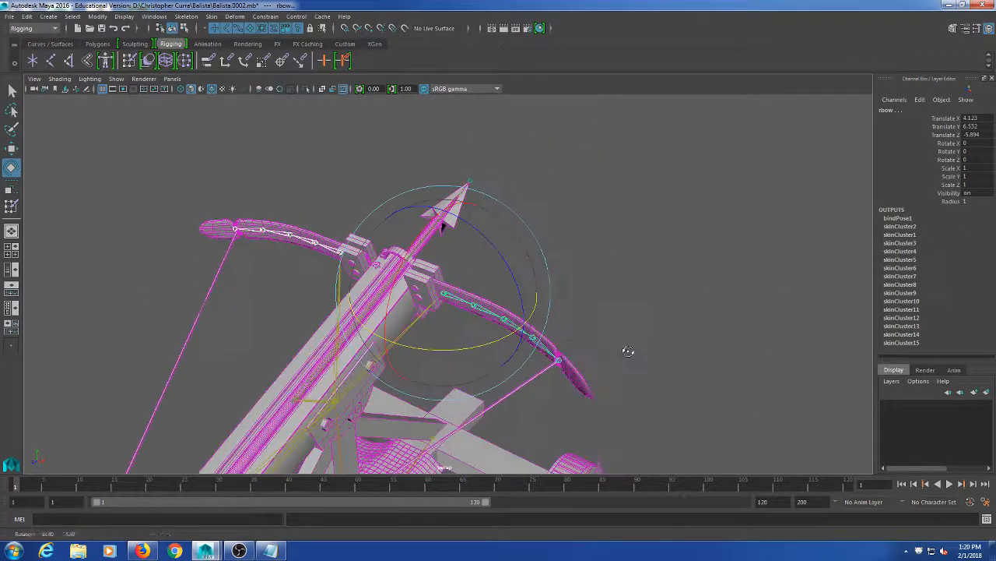
pyautogui.keyDown('alt'); pyautogui.moveTo(628, 350); pyautogui.dragTo(660, 329, button='middle'); pyautogui.keyUp('alt')
pyautogui.moveTo(549, 308)
pyautogui.mouseDown()
pyautogui.moveTo(523, 308)
pyautogui.moveTo(592, 303)
pyautogui.moveTo(558, 314)
pyautogui.mouseUp()
pyautogui.hotkey('ctrl', 'z')
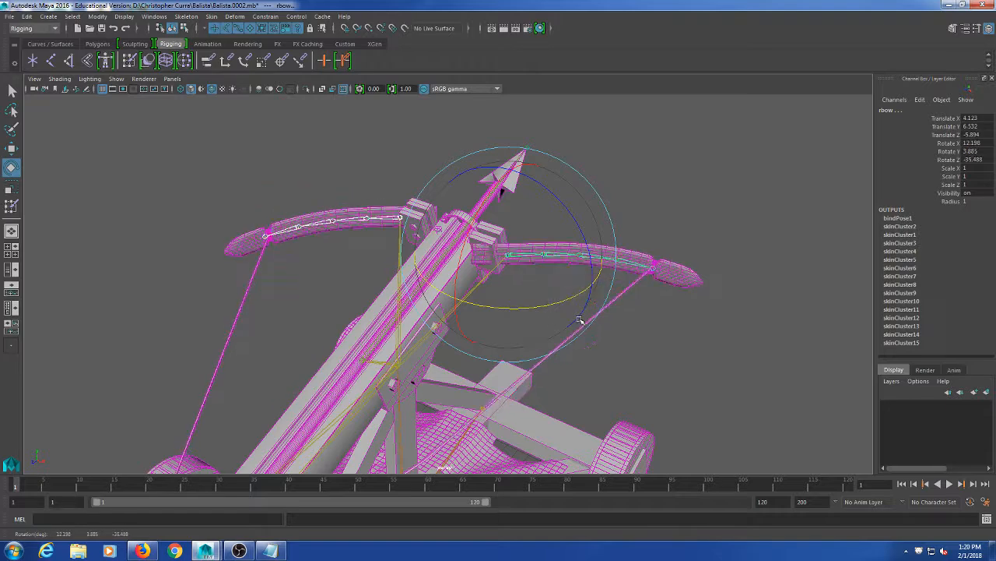
pyautogui.hotkey('ctrl', 'z')
# - Inspect the string's rear attachment and crank, test both bow joints with more trial rotations, and undo them
pyautogui.keyDown('alt'); pyautogui.moveTo(576, 405); pyautogui.dragTo(705, 253, button='middle'); pyautogui.keyUp('alt')
pyautogui.keyDown('alt'); pyautogui.moveTo(409, 370); pyautogui.dragTo(476, 320, button='middle'); pyautogui.keyUp('alt')
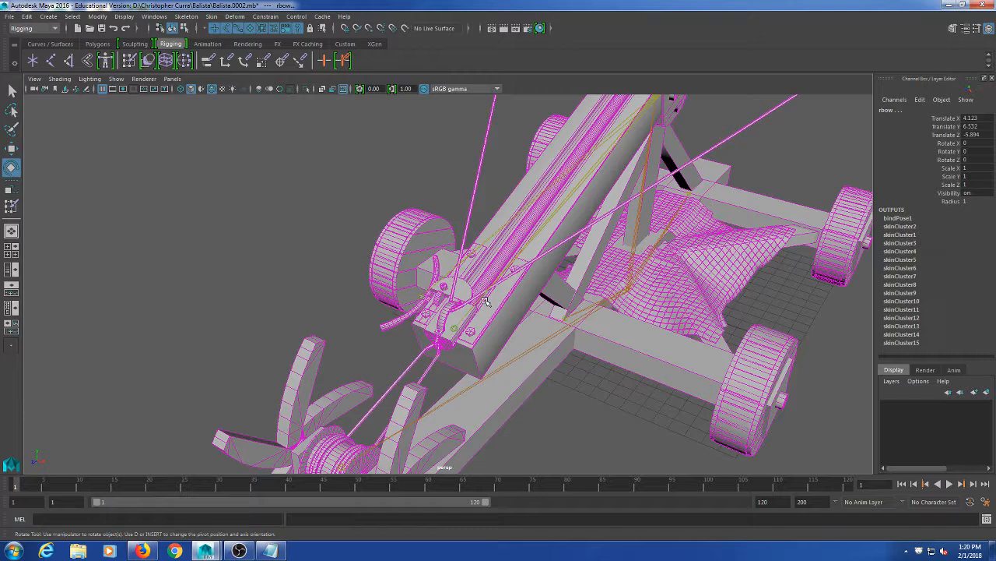
pyautogui.scroll(-5, 485, 302)
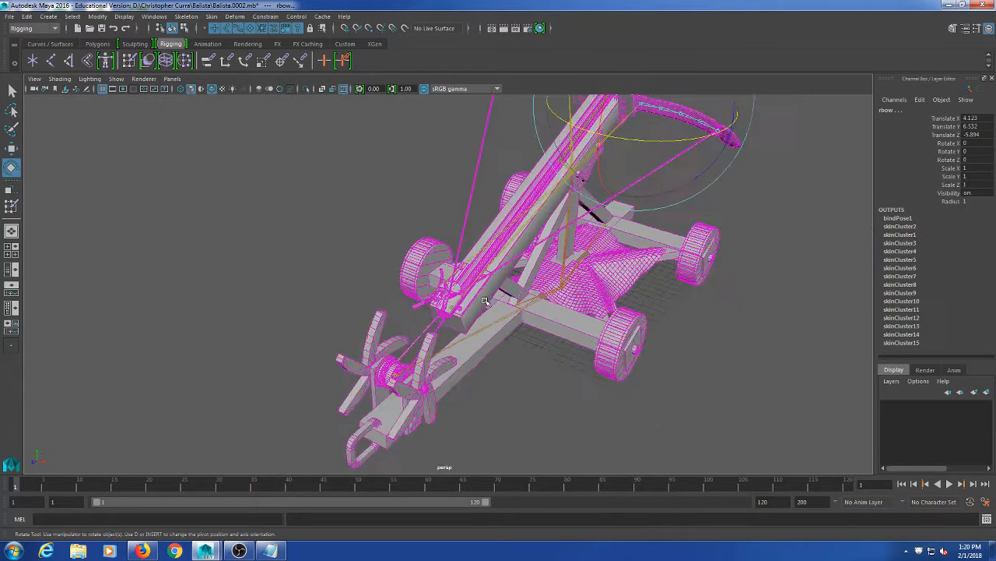
pyautogui.keyDown('alt'); pyautogui.moveTo(484, 302); pyautogui.dragTo(523, 309); pyautogui.keyUp('alt')
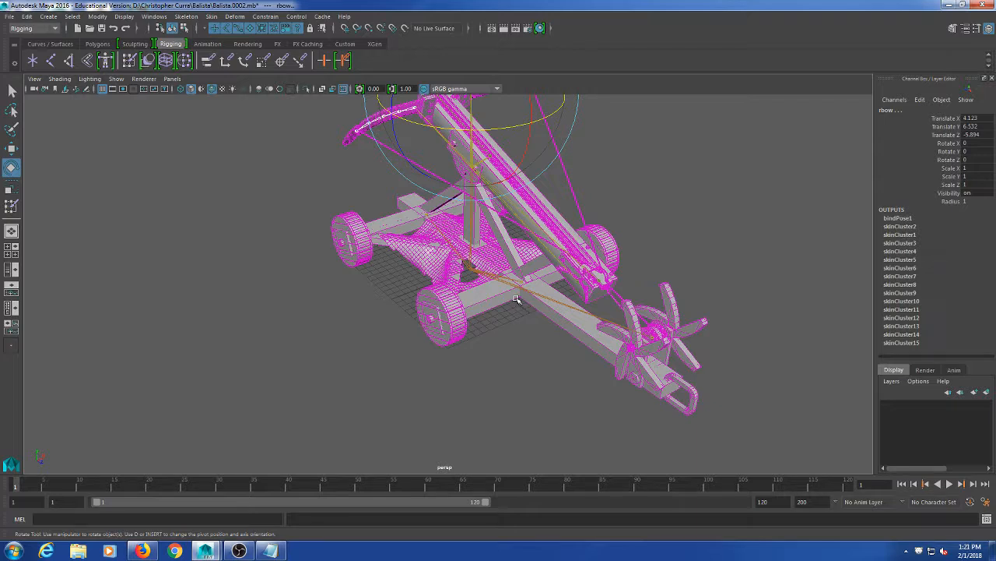
pyautogui.scroll(1, 520, 257)
pyautogui.keyDown('alt'); pyautogui.moveTo(566, 217); pyautogui.dragTo(530, 368, button='middle'); pyautogui.keyUp('alt')
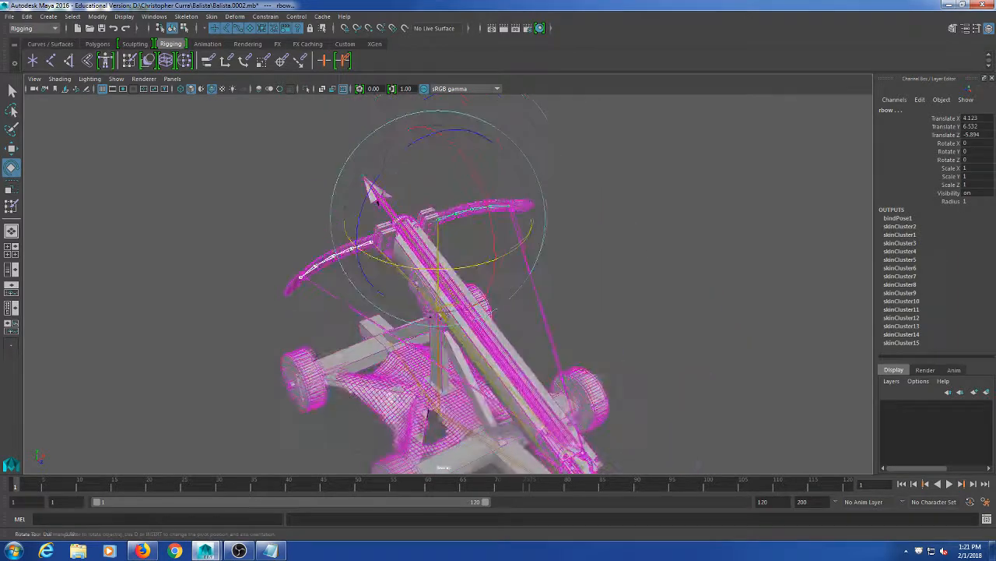
pyautogui.moveTo(454, 269); pyautogui.dragTo(391, 317)
pyautogui.click(623, 278)
pyautogui.scroll(3, 412, 285)
pyautogui.moveTo(351, 212); pyautogui.dragTo(374, 267)
pyautogui.keyDown('shift'); pyautogui.moveTo(503, 183); pyautogui.dragTo(521, 327); pyautogui.keyUp('shift')
pyautogui.hotkey('ctrl', 'z')
pyautogui.scroll(-4, 587, 365)
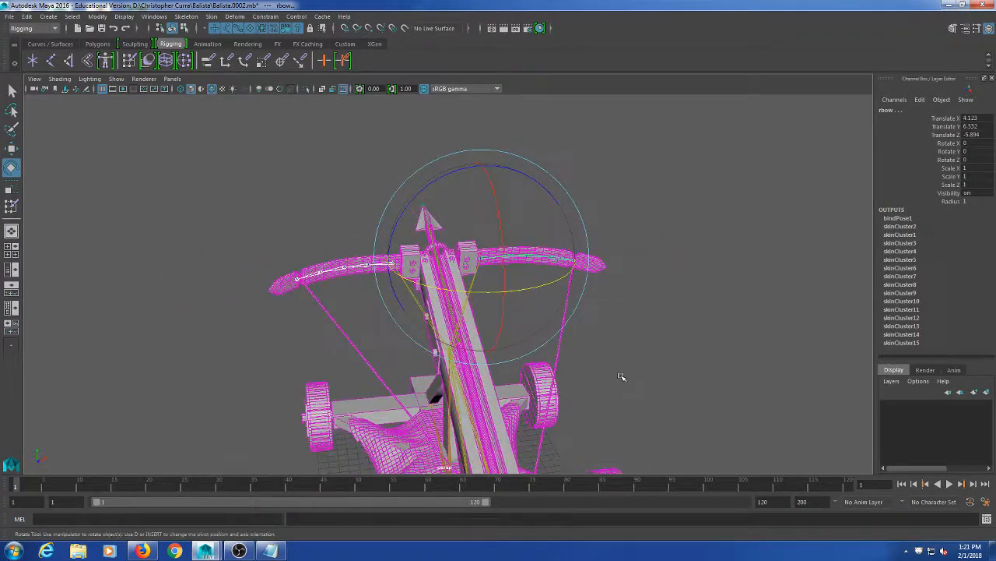
# - Replace the bow joint selection with the arrow joint and switch to the Show Manipulator tool
pyautogui.keyDown('alt'); pyautogui.moveTo(621, 376); pyautogui.dragTo(562, 326, button='middle'); pyautogui.keyUp('alt')
pyautogui.keyDown('alt'); pyautogui.moveTo(562, 326); pyautogui.dragTo(613, 328); pyautogui.keyUp('alt')
pyautogui.keyDown('alt'); pyautogui.moveTo(590, 361); pyautogui.dragTo(556, 317, button='middle'); pyautogui.keyUp('alt')
pyautogui.keyDown('alt'); pyautogui.moveTo(556, 316); pyautogui.dragTo(436, 296); pyautogui.keyUp('alt')
pyautogui.click(620, 317)
pyautogui.click(421, 248)
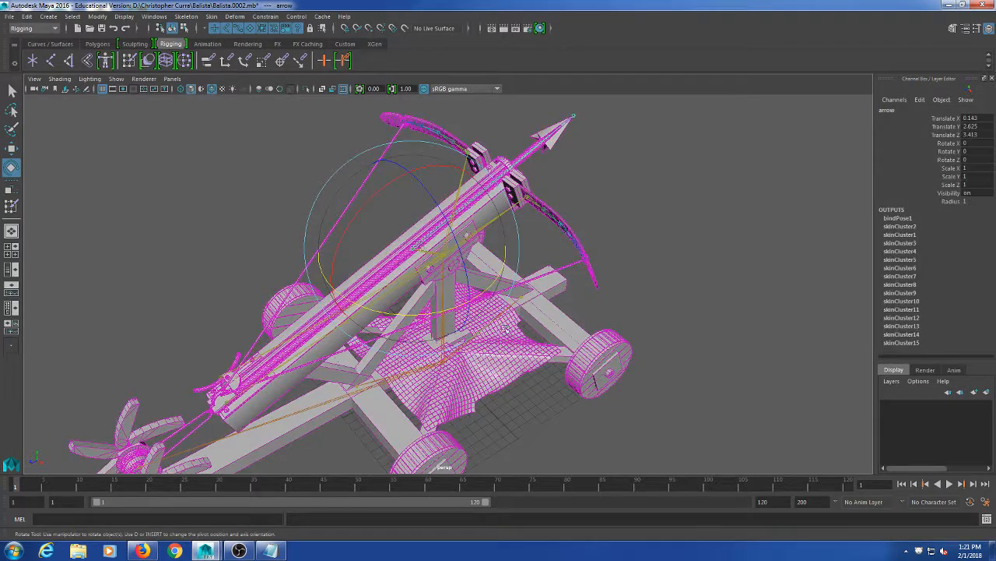
pyautogui.keyDown('alt'); pyautogui.moveTo(421, 247); pyautogui.dragTo(489, 353); pyautogui.keyUp('alt')
pyautogui.press('t')
# - Flood the whole arrow mesh with a skin weight of 1.0 for the arrow influence and leave weight painting
pyautogui.scroll(2, 358, 355)
pyautogui.keyDown('alt'); pyautogui.moveTo(358, 354); pyautogui.dragTo(438, 363, button='middle'); pyautogui.keyUp('alt')
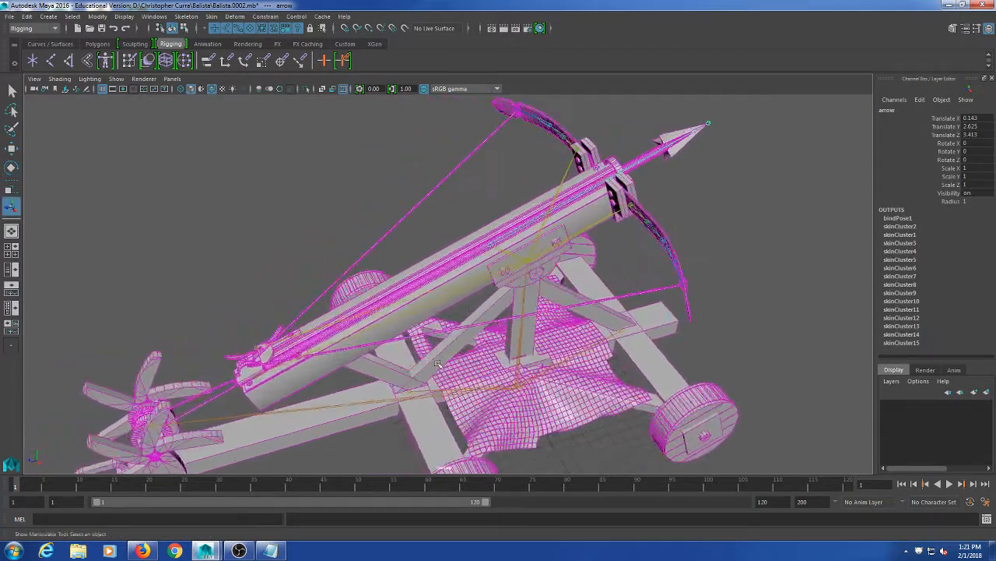
pyautogui.click(414, 282)
pyautogui.keyDown('alt'); pyautogui.moveTo(473, 414); pyautogui.dragTo(516, 387, button='middle'); pyautogui.keyUp('alt')
pyautogui.doubleClick(129, 62)
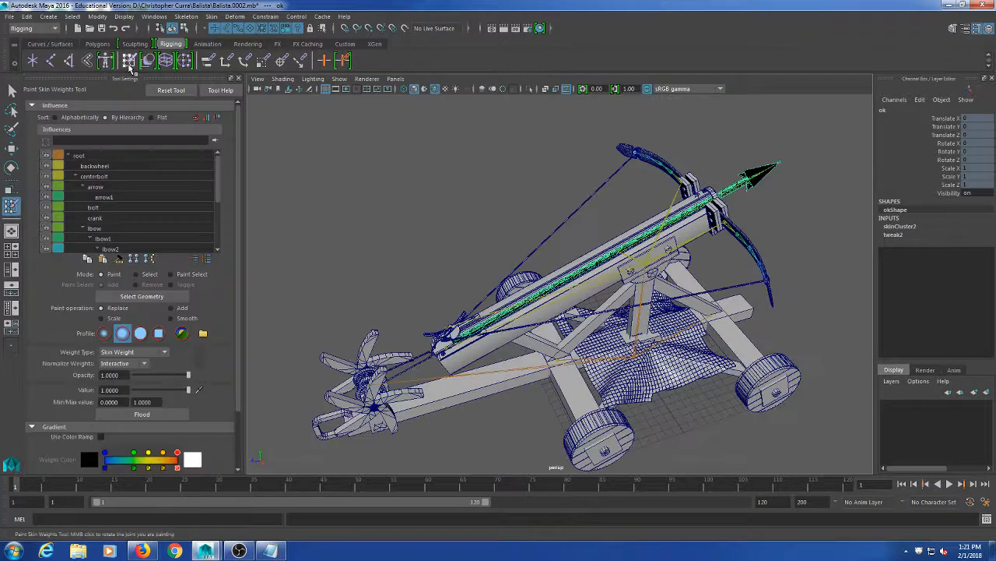
pyautogui.click(115, 189)
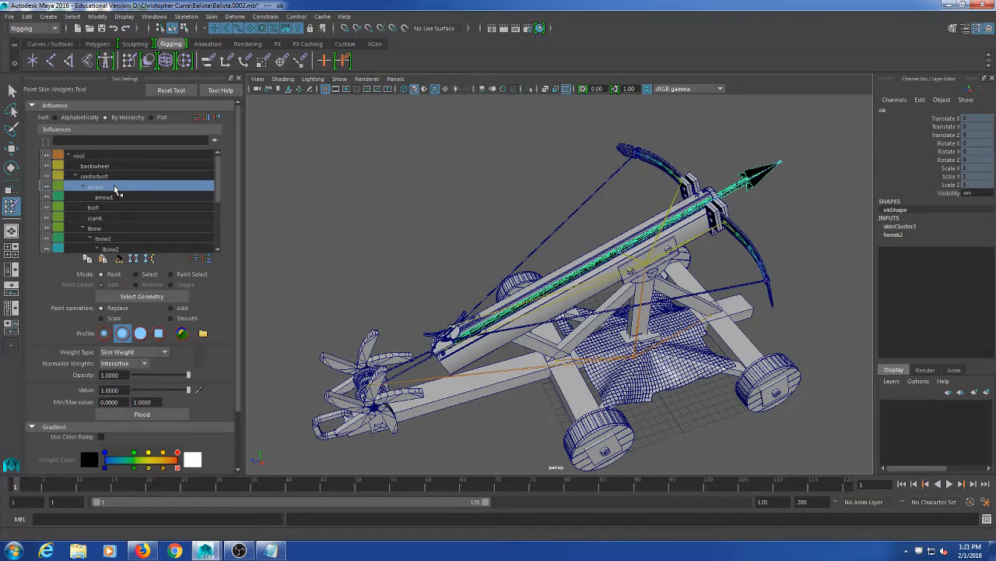
pyautogui.click(142, 415)
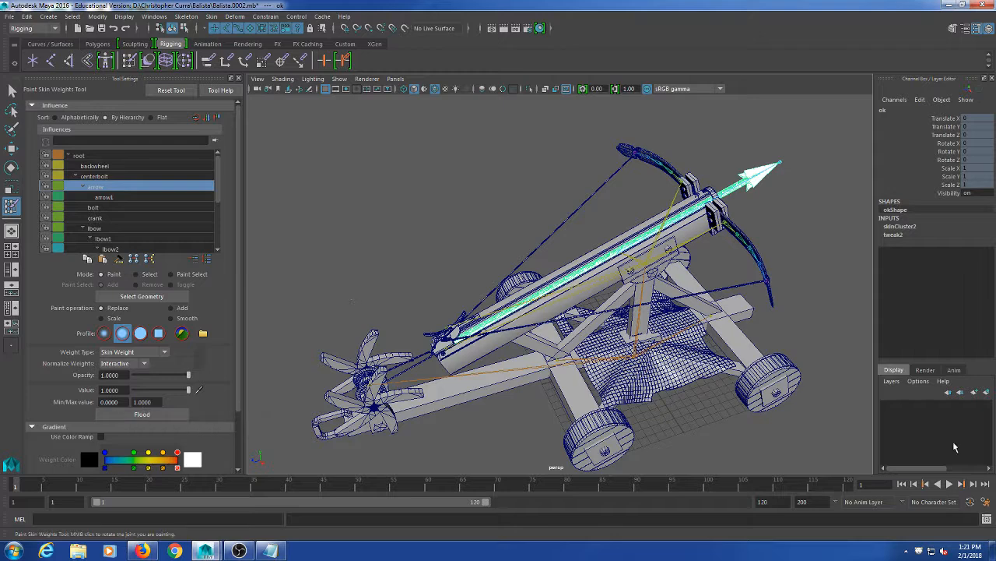
pyautogui.press('q')
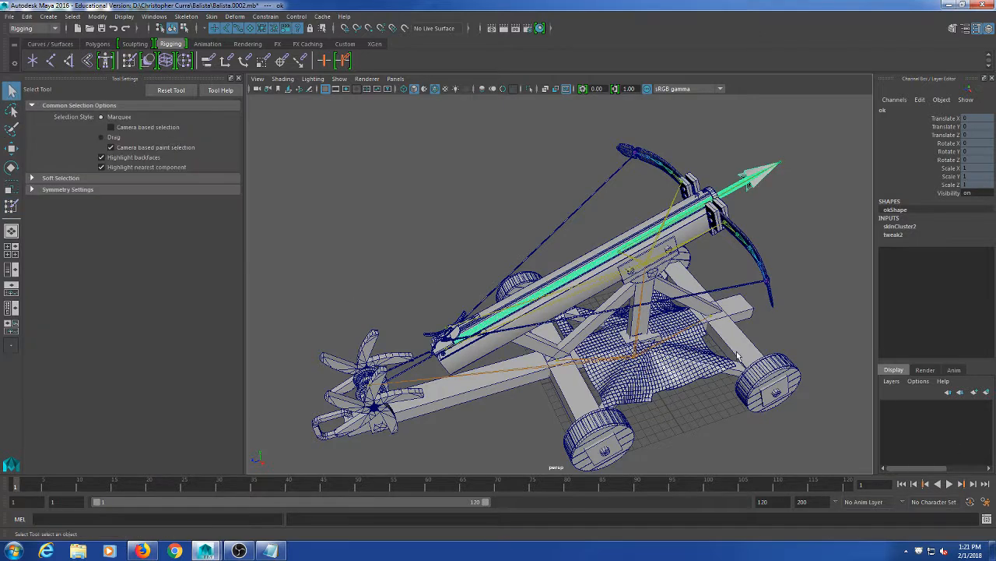
# - Flood the back wheels with a skin weight of 1.0 for the backwheel influence and leave weight painting
pyautogui.keyDown('alt'); pyautogui.moveTo(654, 433); pyautogui.dragTo(619, 326); pyautogui.keyUp('alt')
pyautogui.click(587, 382)
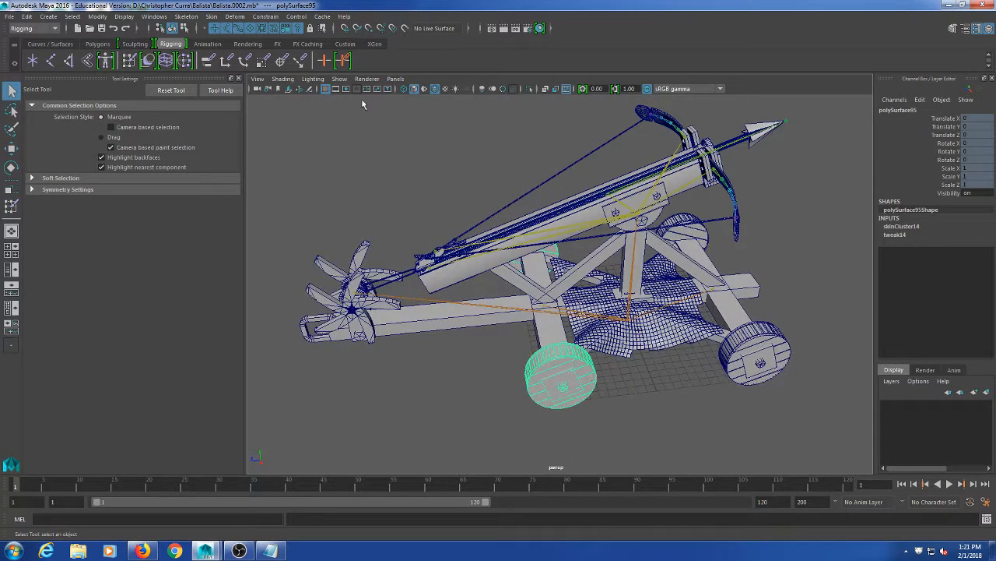
pyautogui.click(137, 63)
pyautogui.scroll(-3, 155, 239)
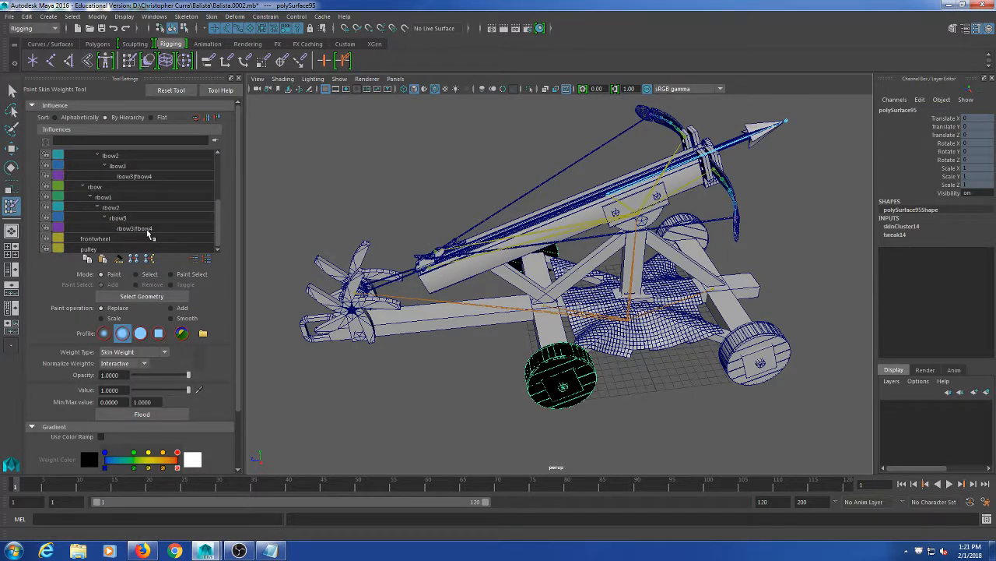
pyautogui.scroll(3, 151, 196)
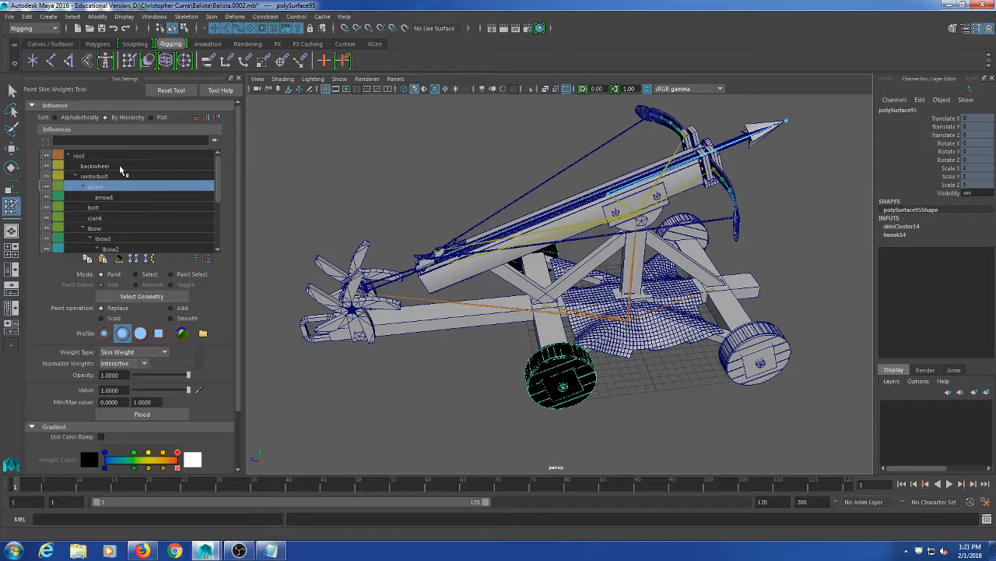
pyautogui.click(120, 167)
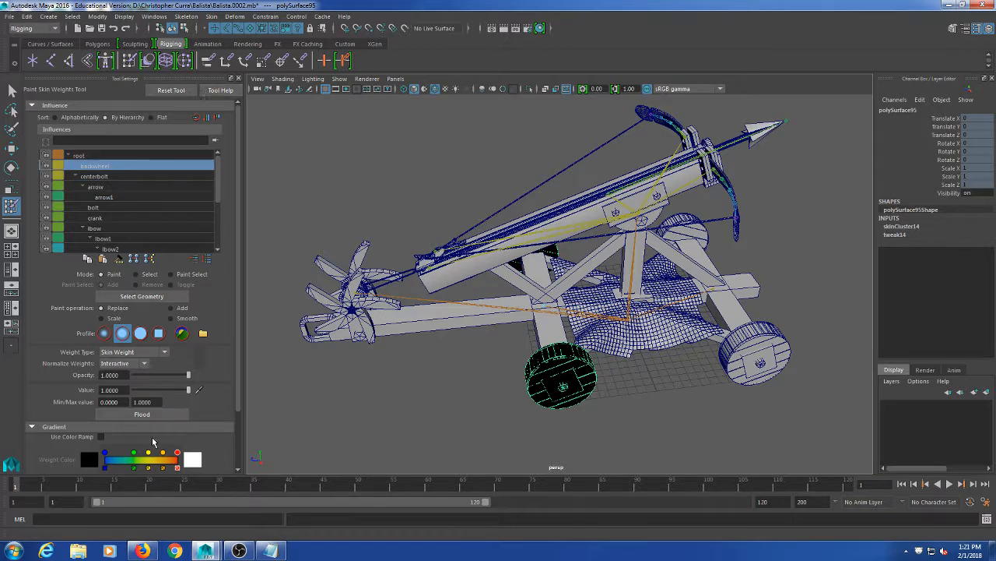
pyautogui.click(142, 413)
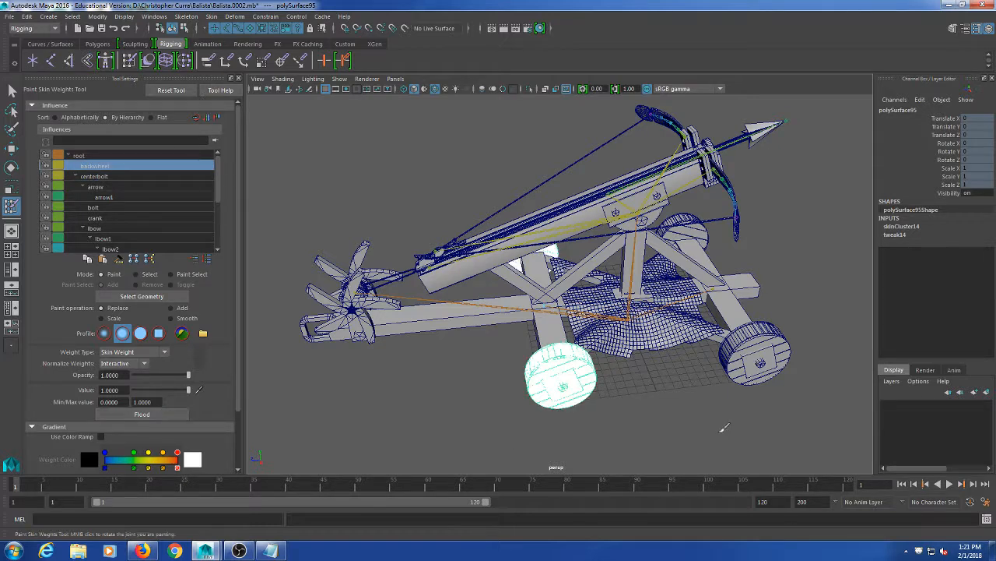
pyautogui.click(11, 91)
# - Flood the front wheels with a skin weight of 1.0 for the frontwheel influence and leave weight painting
pyautogui.click(733, 389)
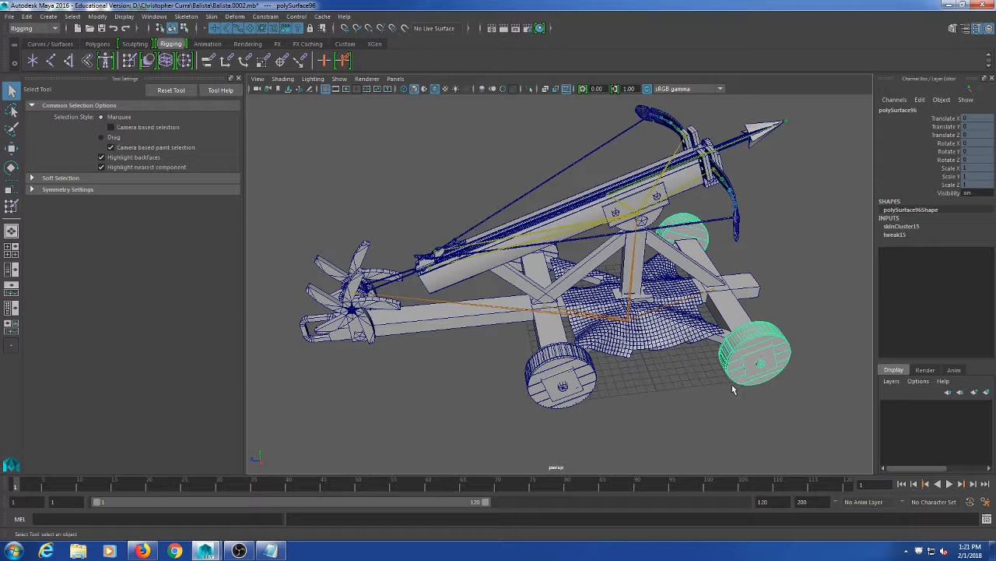
pyautogui.click(129, 61)
pyautogui.scroll(-2, 152, 200)
pyautogui.scroll(-2, 154, 199)
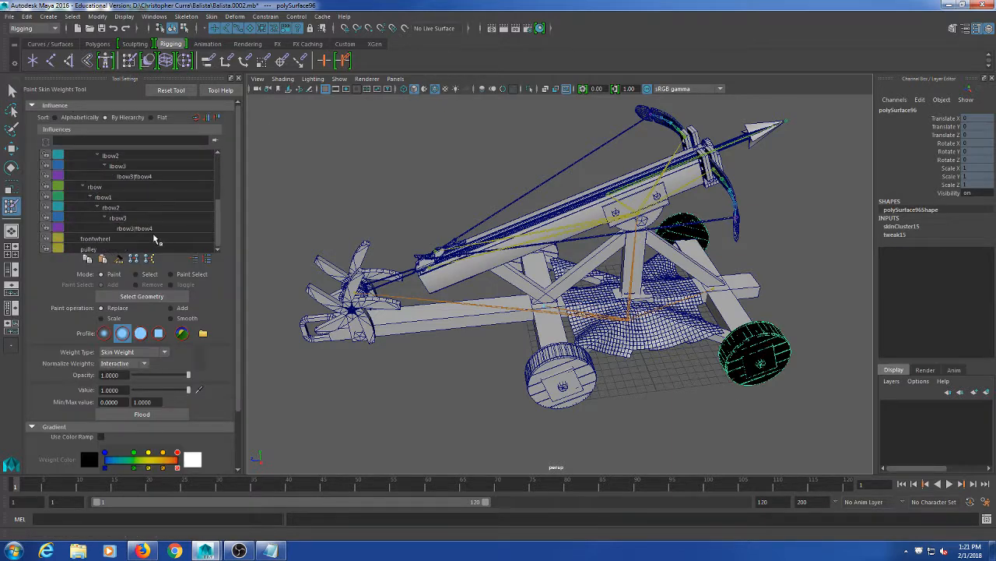
pyautogui.click(116, 240)
pyautogui.click(157, 416)
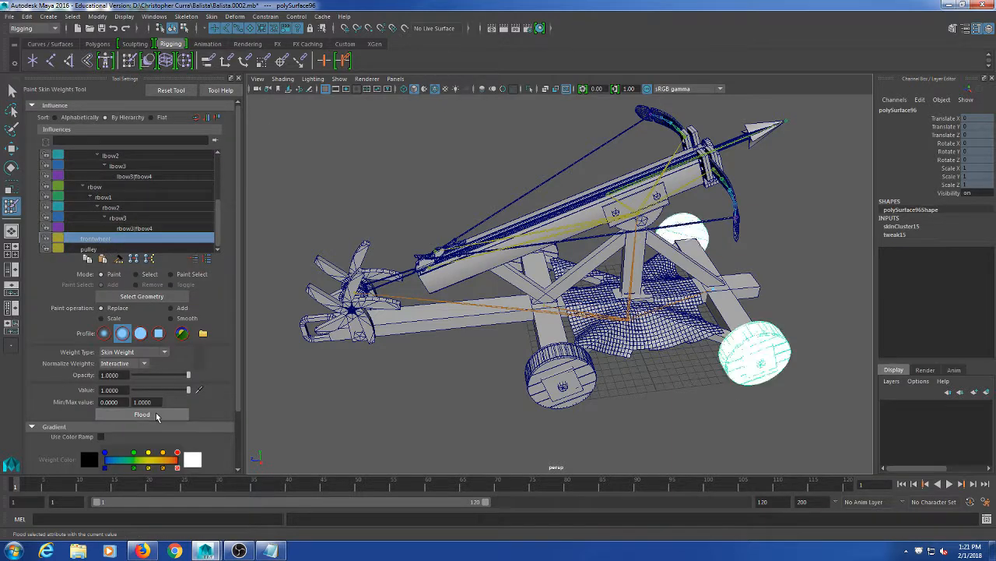
pyautogui.click(11, 91)
# - Try moving the arrow joint away from the ballista to test its skinning, and undo the move
pyautogui.scroll(1, 549, 241)
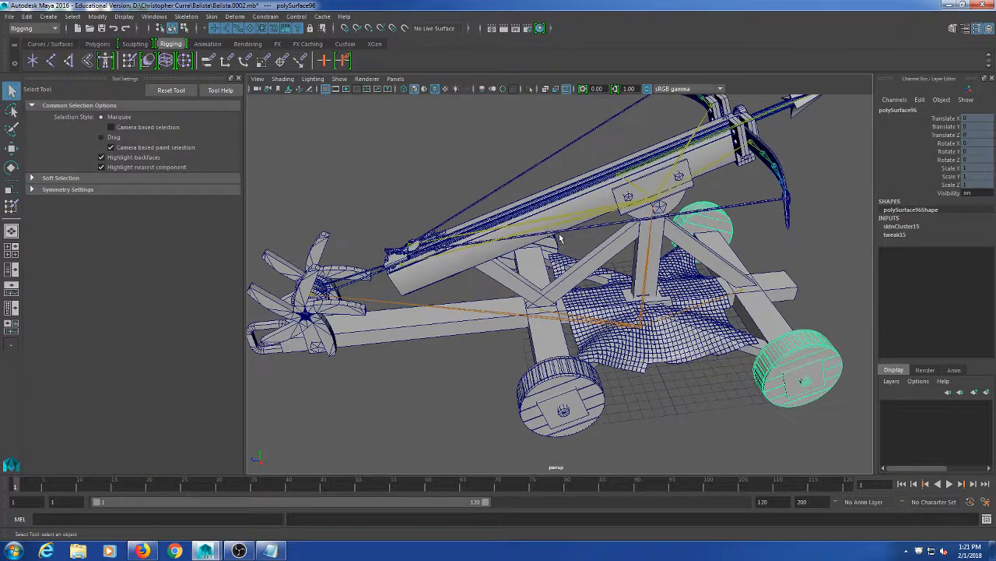
pyautogui.click(622, 175)
pyautogui.keyDown('alt'); pyautogui.moveTo(670, 242); pyautogui.dragTo(648, 288, button='middle'); pyautogui.keyUp('alt')
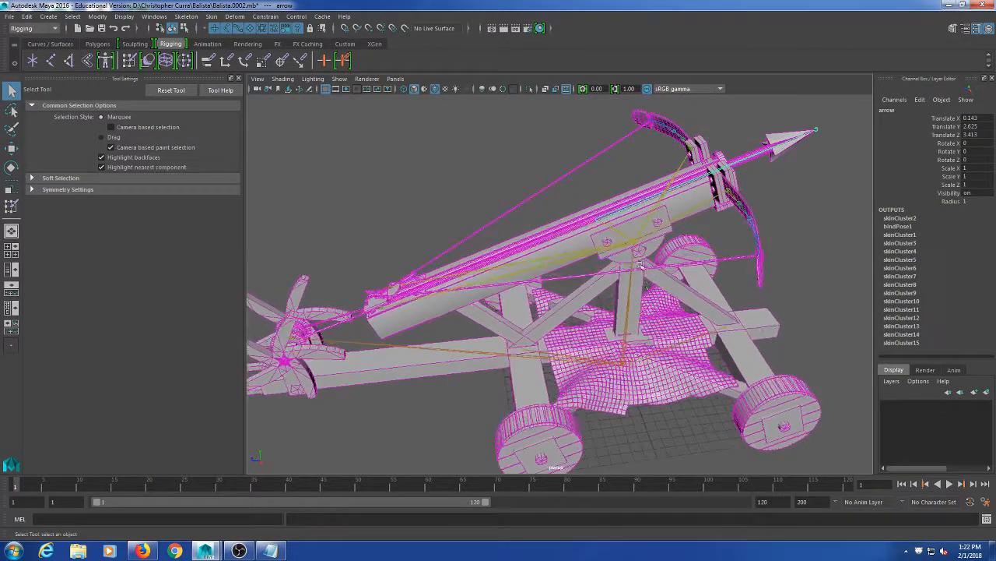
pyautogui.press('w')
pyautogui.moveTo(601, 199); pyautogui.dragTo(467, 204)
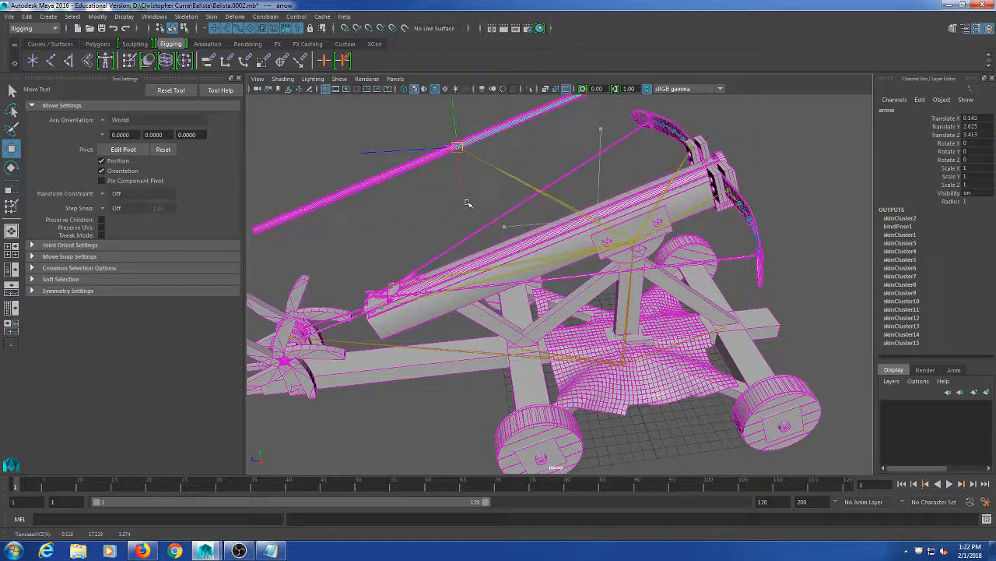
pyautogui.hotkey('ctrl', 'z')
# - Test the backwheel and frontwheel joints in turn with a trial move each, undoing both moves
pyautogui.click(520, 351)
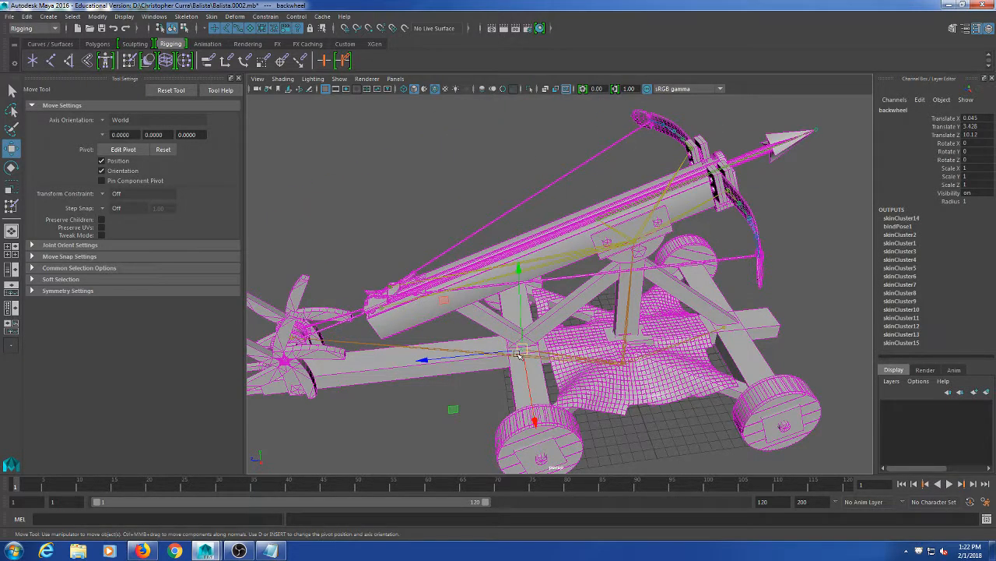
pyautogui.moveTo(521, 353); pyautogui.dragTo(442, 373)
pyautogui.hotkey('ctrl', 'z')
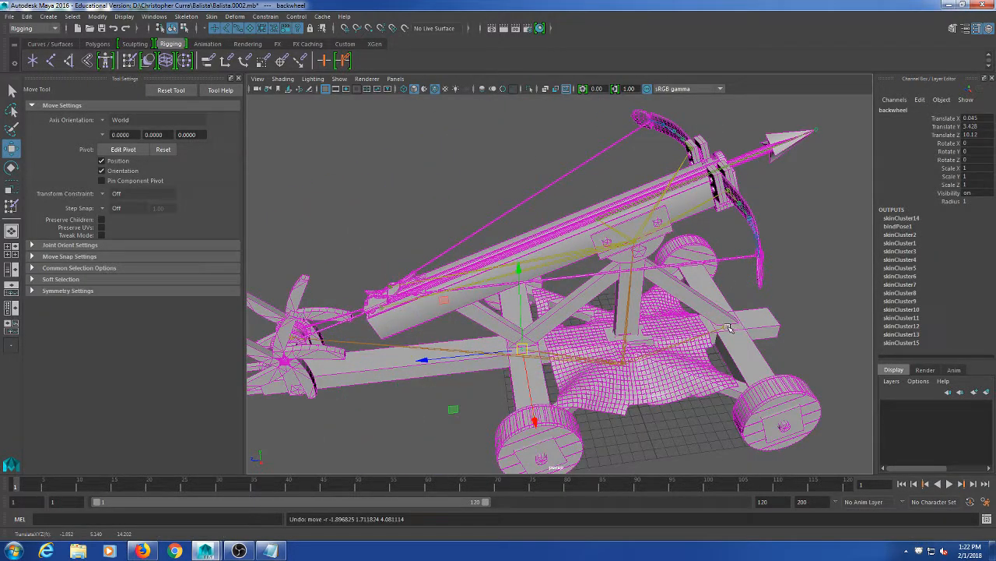
pyautogui.click(733, 327)
pyautogui.moveTo(733, 327); pyautogui.dragTo(815, 293)
pyautogui.hotkey('ctrl', 'z')
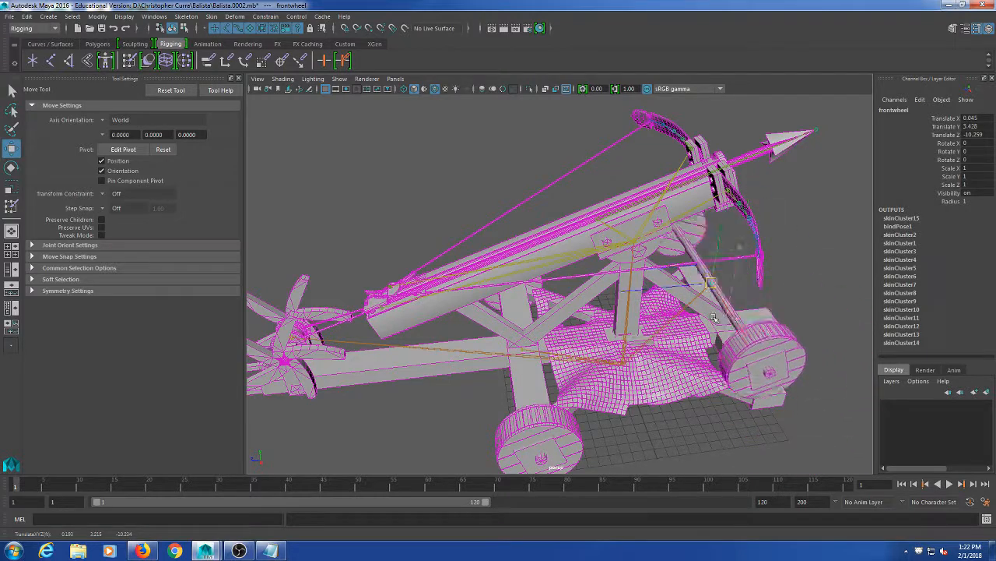
pyautogui.keyDown('alt'); pyautogui.moveTo(596, 401); pyautogui.dragTo(580, 398, button='right'); pyautogui.keyUp('alt')
pyautogui.keyDown('alt'); pyautogui.moveTo(520, 402); pyautogui.dragTo(539, 401); pyautogui.keyUp('alt')
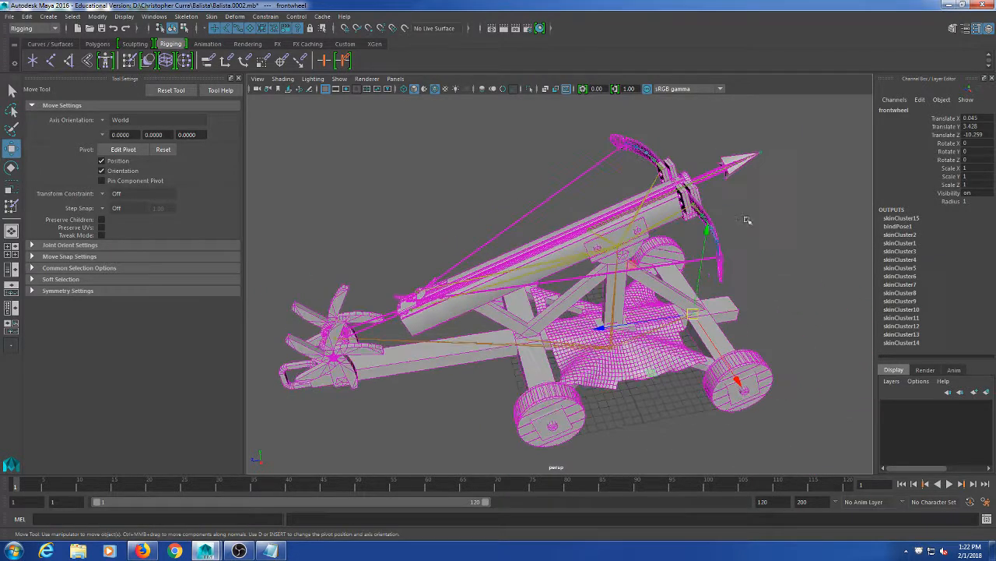
# - Try moving the arrow1 joint at the arrow's tip, undo the move and clear the selection
pyautogui.click(762, 153)
pyautogui.moveTo(760, 154); pyautogui.dragTo(751, 115)
pyautogui.hotkey('ctrl', 'z')
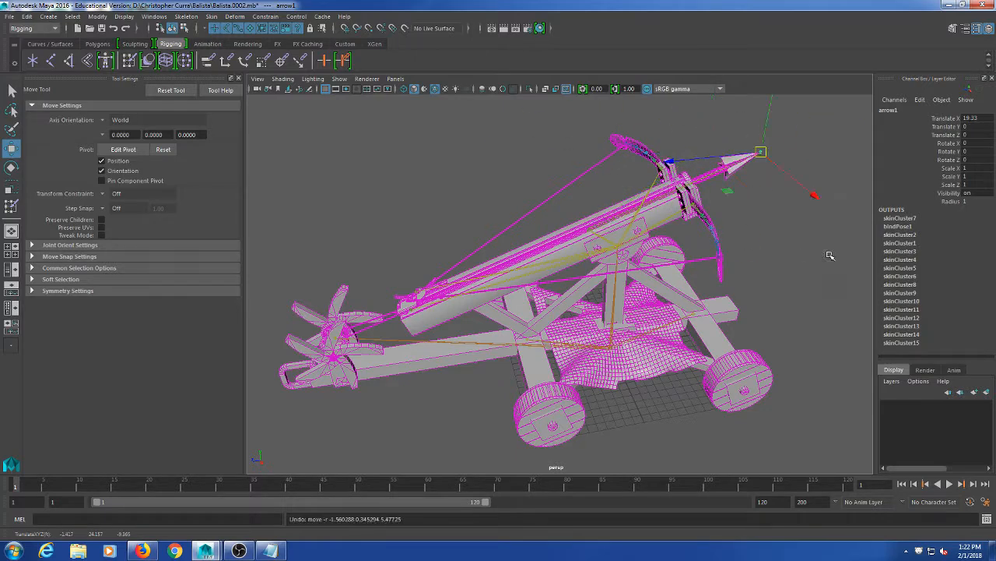
pyautogui.click(795, 305)
pyautogui.keyDown('alt'); pyautogui.moveTo(794, 309); pyautogui.dragTo(719, 289); pyautogui.keyUp('alt')
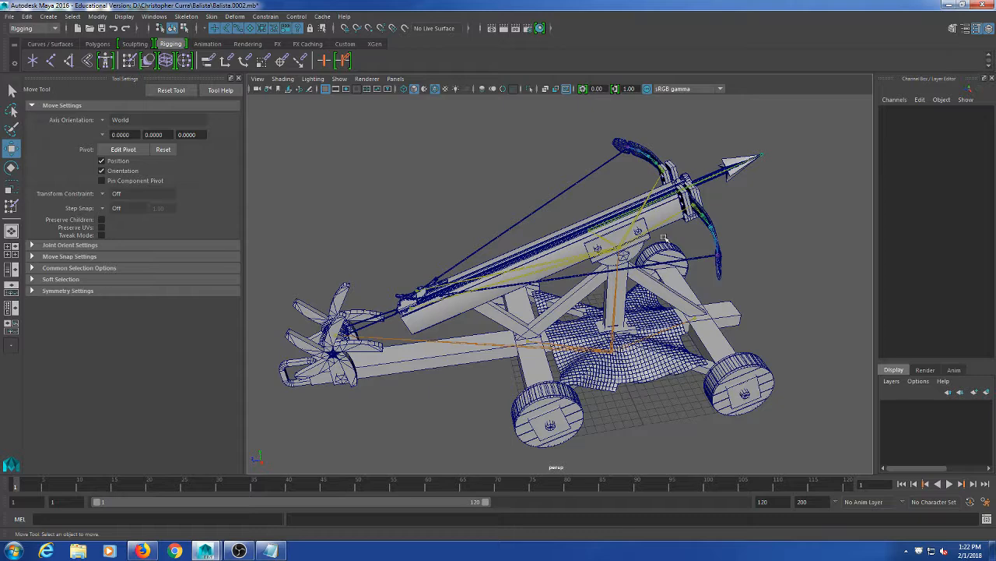
# - Test the arrow joint again with another trial move and undo it
pyautogui.click(598, 234)
pyautogui.moveTo(604, 235); pyautogui.dragTo(583, 156)
pyautogui.hotkey('ctrl', 'z')
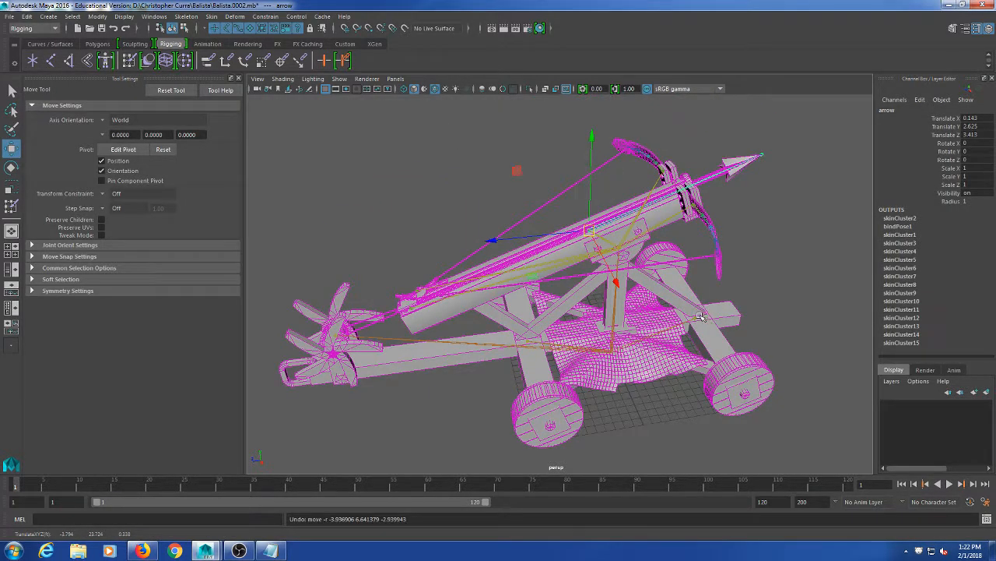
# - Repeat the trial moves of the frontwheel and backwheel joints, undo each one and clear the selection
pyautogui.click(703, 319)
pyautogui.click(694, 319)
pyautogui.moveTo(697, 321); pyautogui.dragTo(748, 304)
pyautogui.hotkey('ctrl', 'z')
pyautogui.click(522, 341)
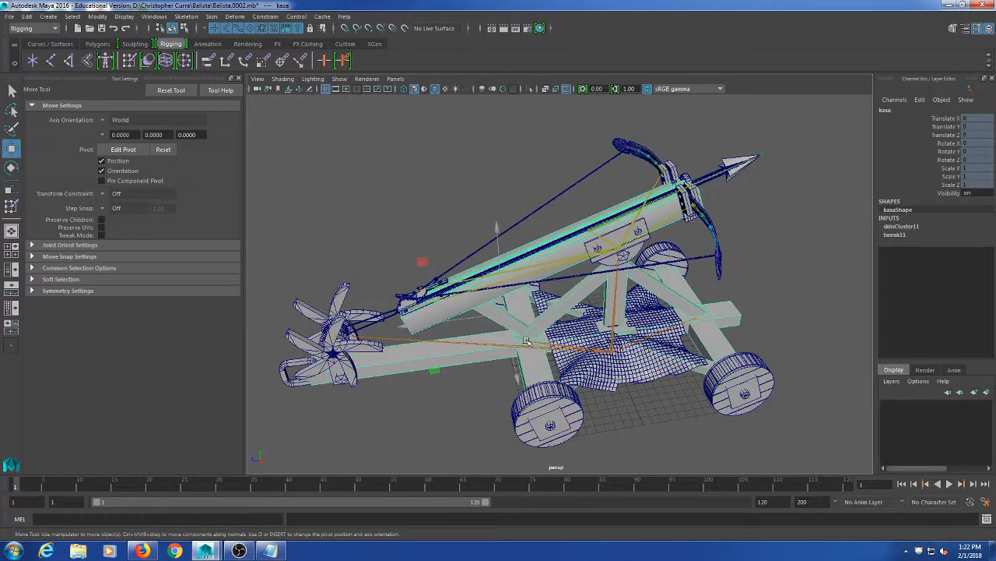
pyautogui.click(528, 343)
pyautogui.moveTo(530, 343); pyautogui.dragTo(567, 301)
pyautogui.hotkey('ctrl', 'z')
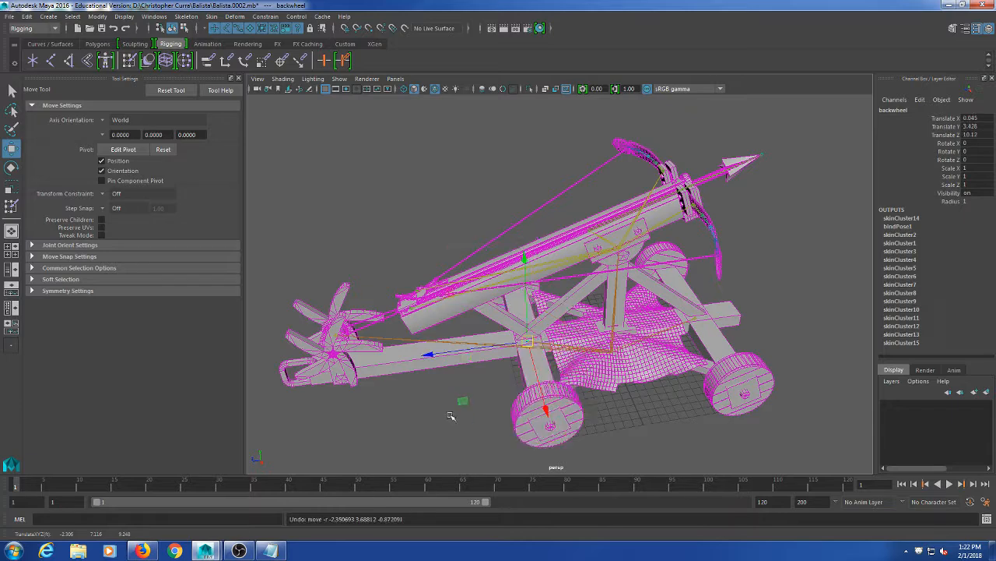
pyautogui.click(387, 243)
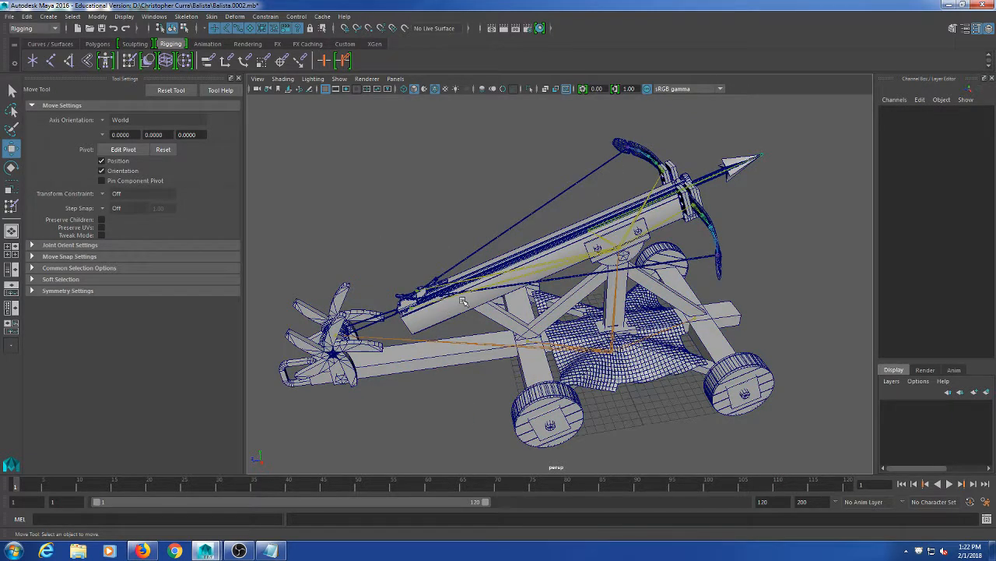
# - Examine the crank handle on the mekanizma mesh at the ballista's rear and the position of its crank joint
pyautogui.keyDown('alt'); pyautogui.moveTo(464, 301); pyautogui.dragTo(661, 330); pyautogui.keyUp('alt')
pyautogui.keyDown('alt'); pyautogui.moveTo(662, 331); pyautogui.dragTo(560, 202, button='middle'); pyautogui.keyUp('alt')
pyautogui.scroll(6, 627, 257)
pyautogui.keyDown('alt'); pyautogui.moveTo(562, 320); pyautogui.dragTo(571, 306, button='middle'); pyautogui.keyUp('alt')
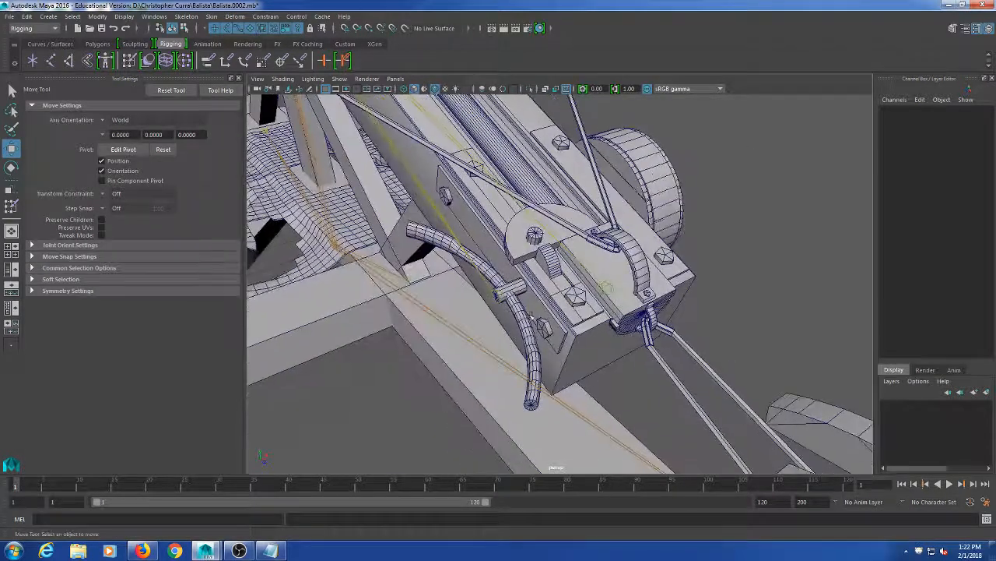
pyautogui.click(524, 319)
pyautogui.keyDown('alt'); pyautogui.moveTo(524, 354); pyautogui.dragTo(503, 327); pyautogui.keyUp('alt')
pyautogui.scroll(5, 506, 332)
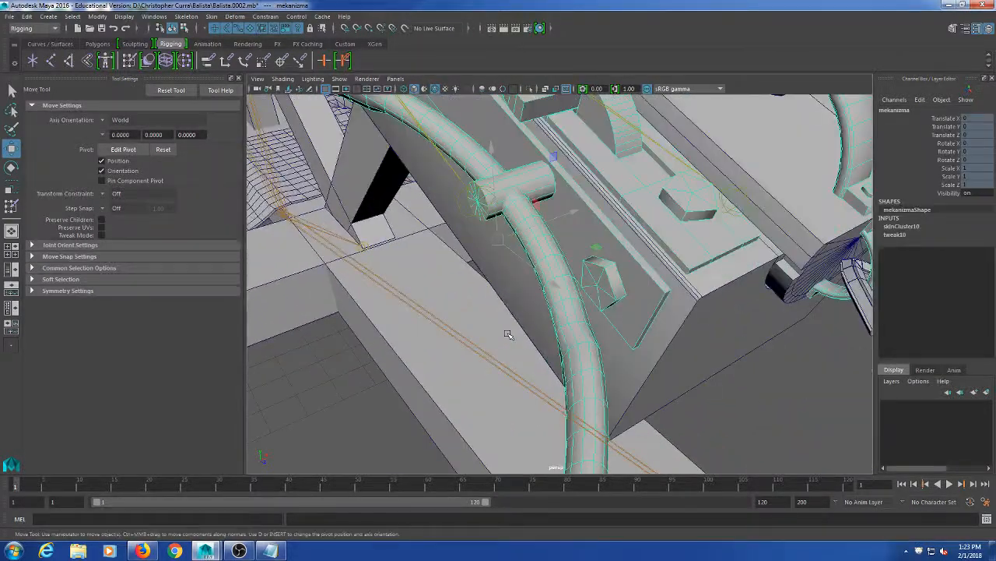
pyautogui.scroll(-4, 503, 265)
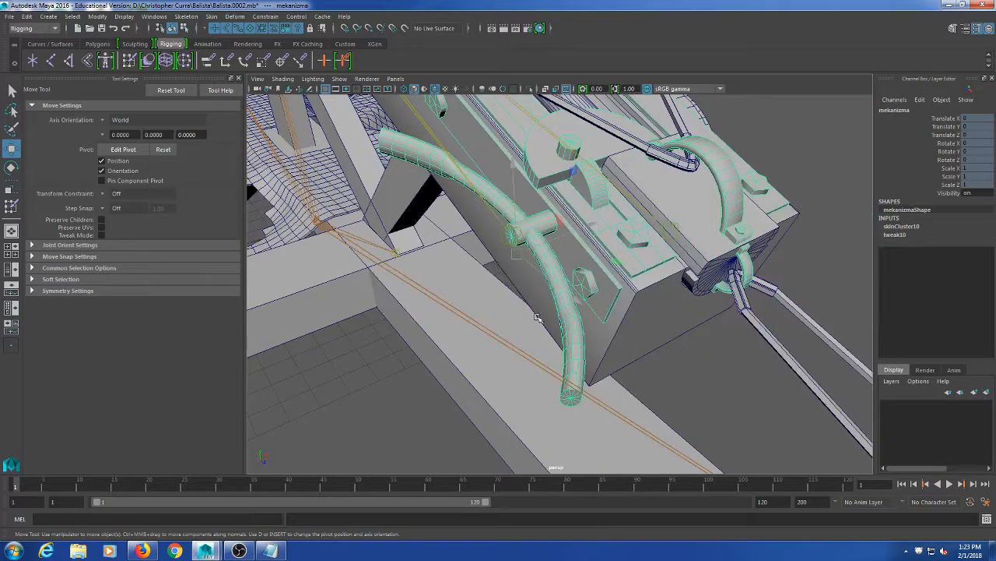
pyautogui.click(502, 241)
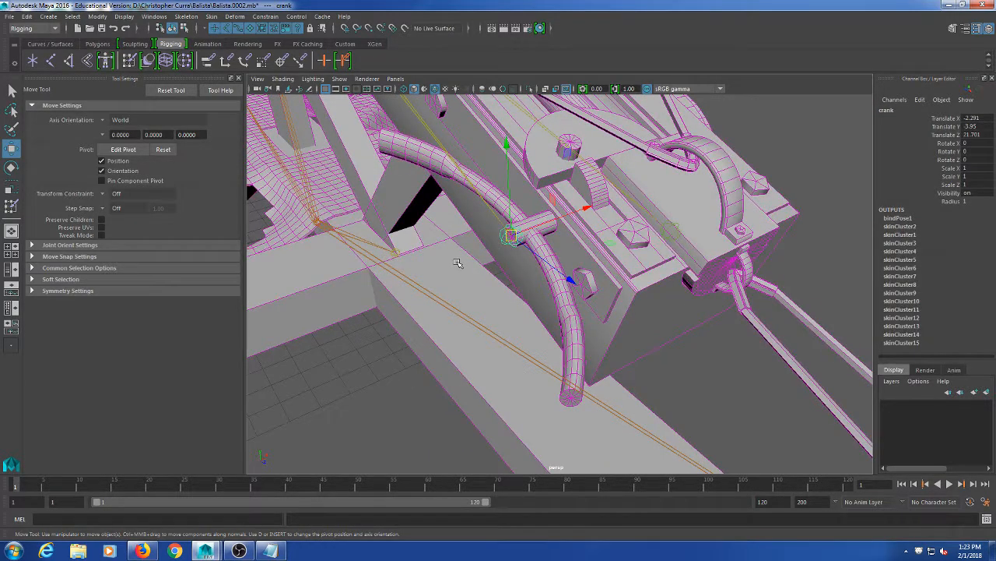
# - Switch the mekanizma mesh to vertex selection and select the vertices at the lower end of the curved crank handle
pyautogui.keyDown('alt'); pyautogui.moveTo(475, 286); pyautogui.dragTo(379, 338); pyautogui.keyUp('alt')
pyautogui.click(365, 313)
pyautogui.click(363, 308)
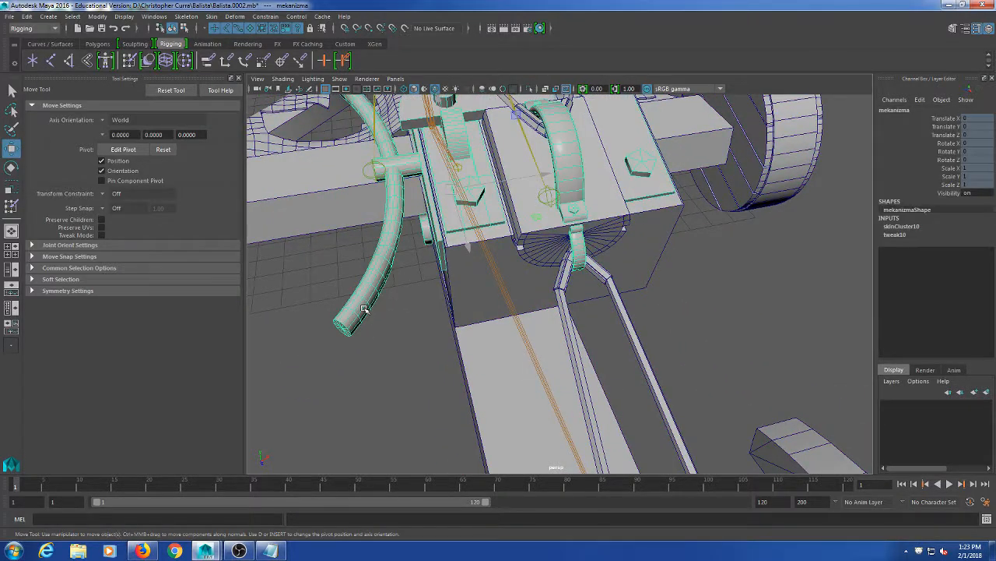
pyautogui.rightClick(364, 309)
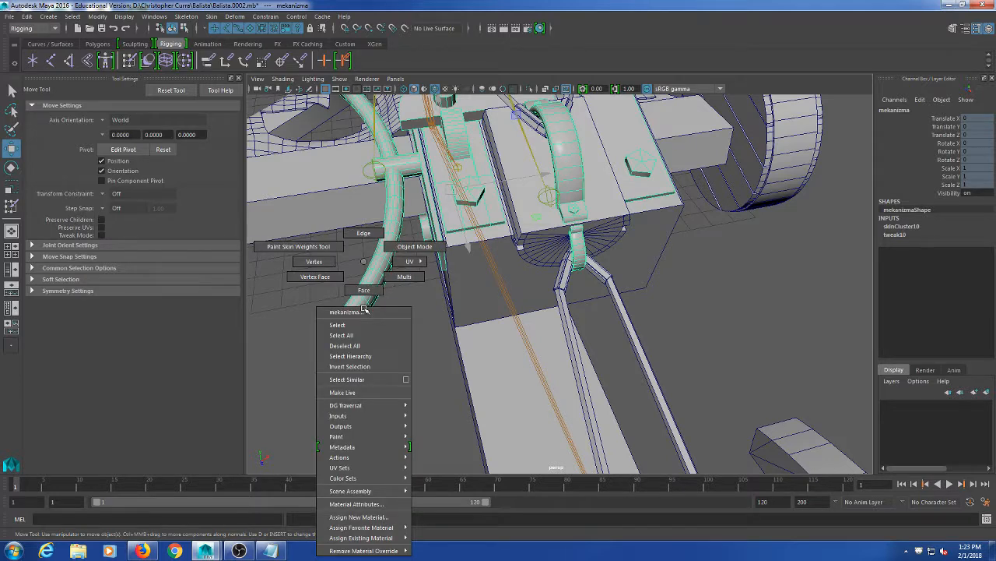
pyautogui.moveTo(363, 309); pyautogui.dragTo(334, 263, button='right')
pyautogui.moveTo(310, 260); pyautogui.dragTo(394, 385)
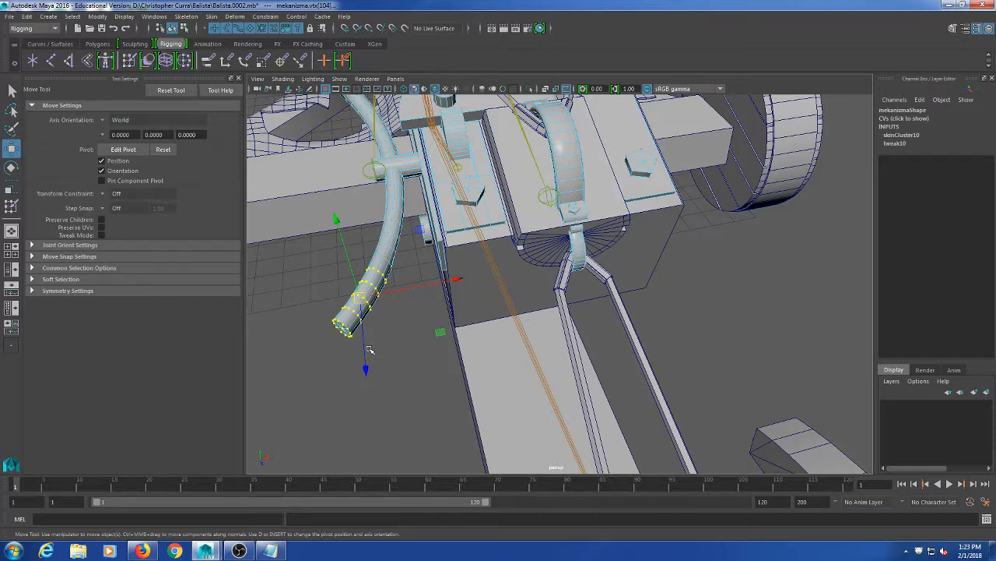
pyautogui.moveTo(387, 251); pyautogui.dragTo(337, 249, button='right')
pyautogui.moveTo(300, 258); pyautogui.dragTo(387, 375)
# - Grow the vertex selection along the crank handle until it covers the whole curved bar
pyautogui.hotkey('shift', '.')
pyautogui.hotkey('shift', '.')
pyautogui.hotkey('shift', '.')
pyautogui.hotkey('shift', '.')
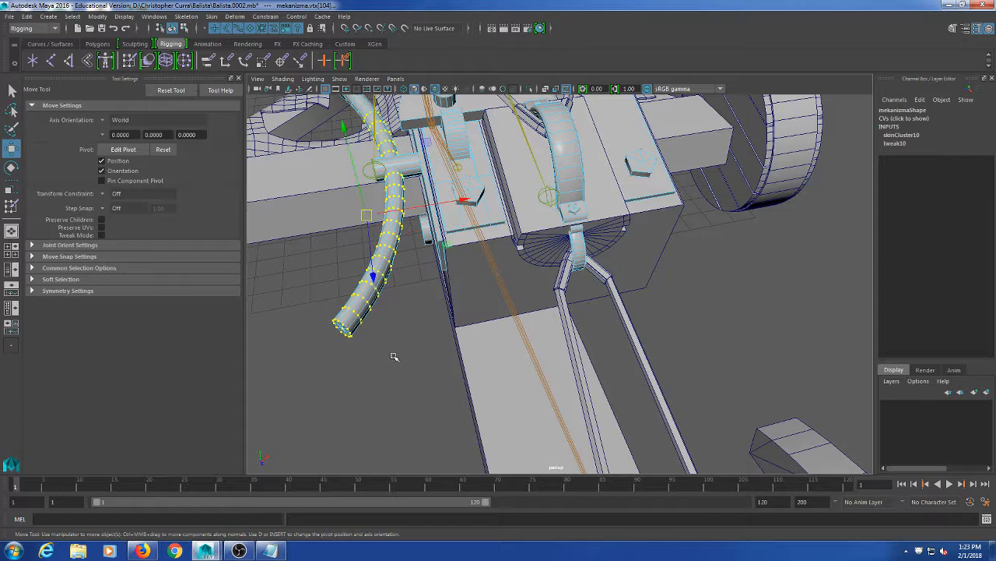
pyautogui.hotkey('shift', '.')
pyautogui.hotkey('shift', '.')
pyautogui.hotkey('shift', '.')
pyautogui.hotkey('shift', '.')
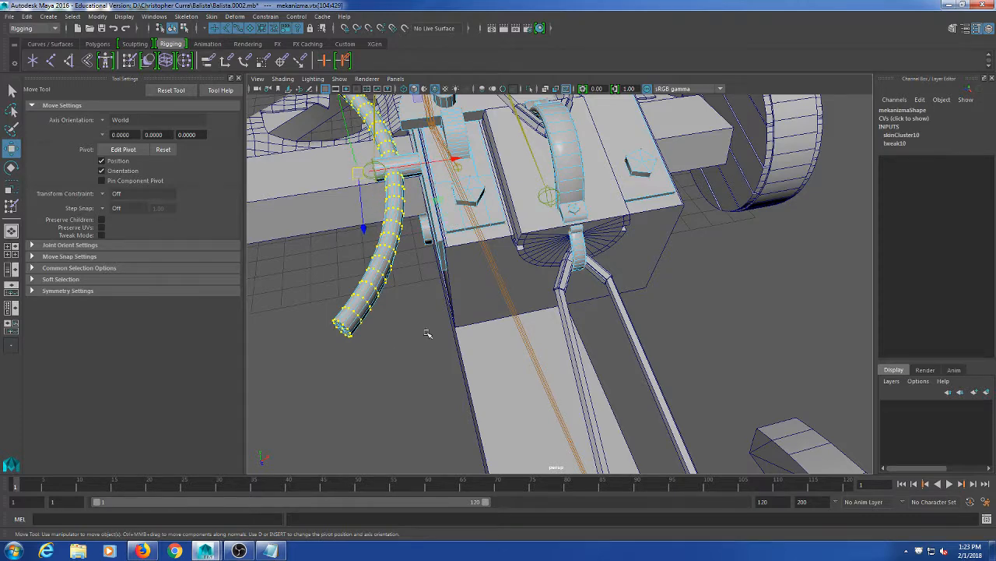
pyautogui.keyDown('alt'); pyautogui.moveTo(427, 332); pyautogui.dragTo(520, 268); pyautogui.keyUp('alt')
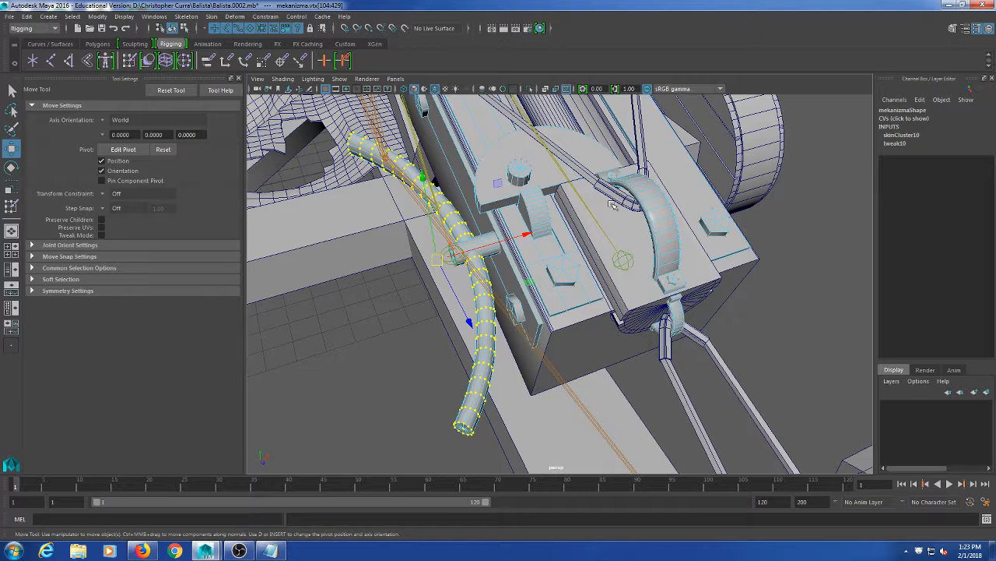
# - Switch to the Show Manipulator tool and examine the selected vertices where the crank handle meets its short shaft
pyautogui.press('t')
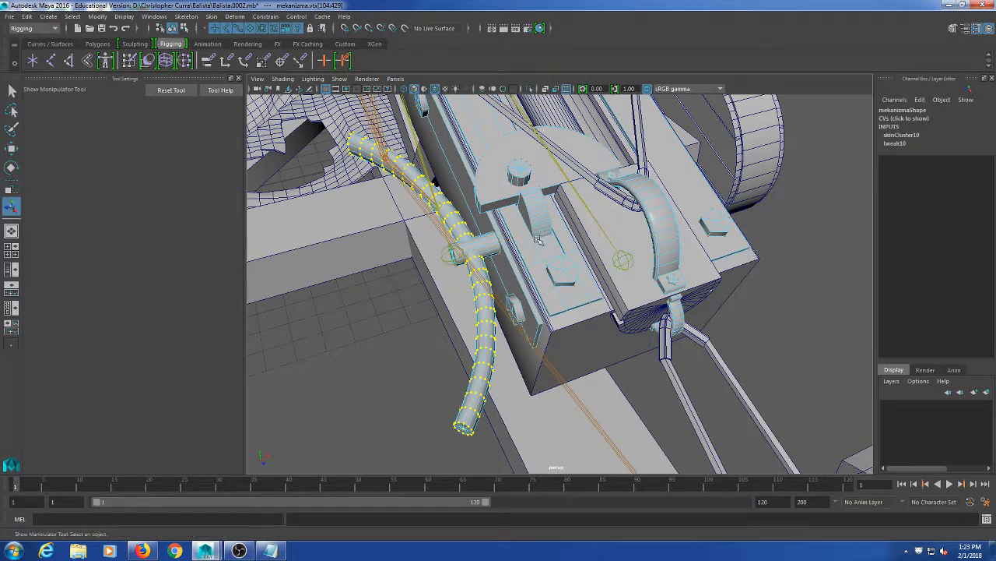
pyautogui.keyDown('alt'); pyautogui.moveTo(539, 240); pyautogui.dragTo(531, 252); pyautogui.keyUp('alt')
pyautogui.scroll(5, 487, 267)
pyautogui.scroll(-5, 462, 256)
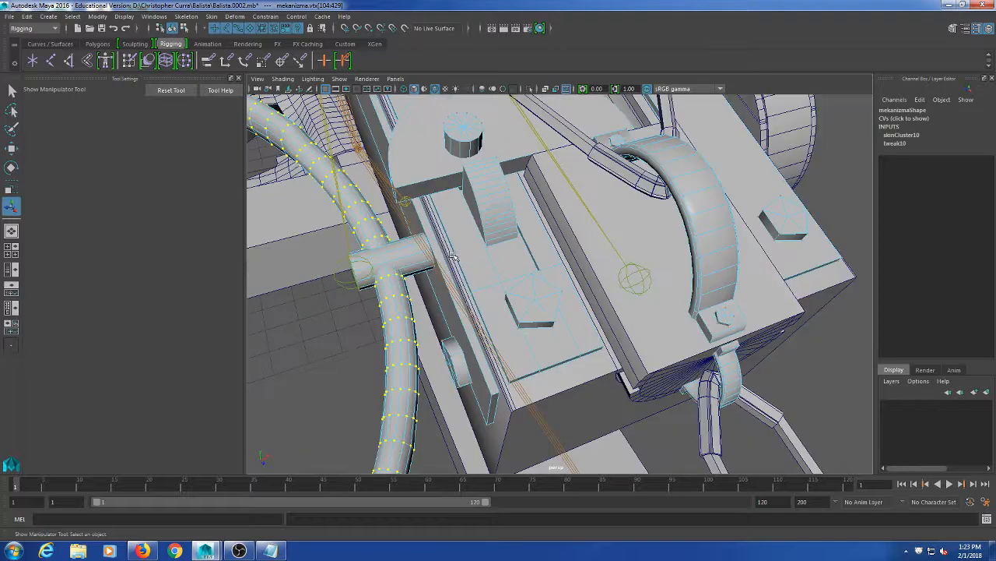
pyautogui.keyDown('alt'); pyautogui.moveTo(461, 257); pyautogui.dragTo(486, 242); pyautogui.keyUp('alt')
pyautogui.scroll(5, 557, 242)
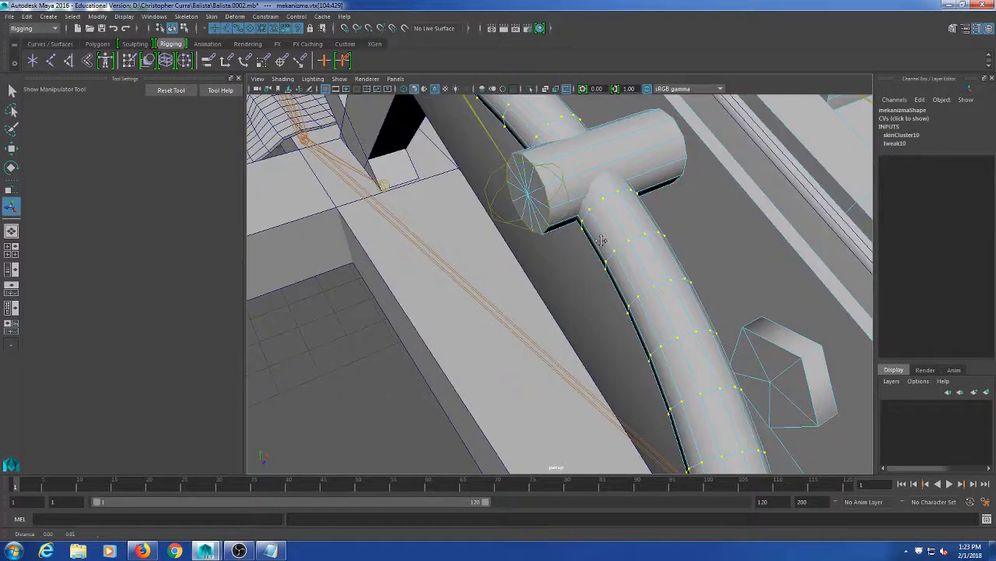
pyautogui.keyDown('alt'); pyautogui.moveTo(600, 239); pyautogui.dragTo(599, 248); pyautogui.keyUp('alt')
pyautogui.scroll(-3, 552, 189)
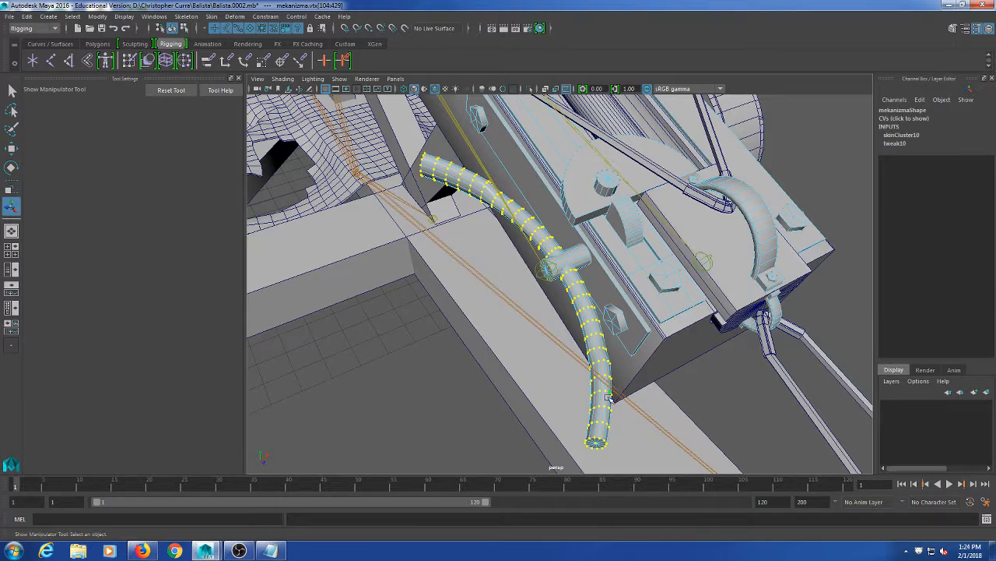
# - Examine the selected vertices around the crank handle's short shaft and the surrounding mechanism at the ballista's rear
pyautogui.scroll(3, 572, 277)
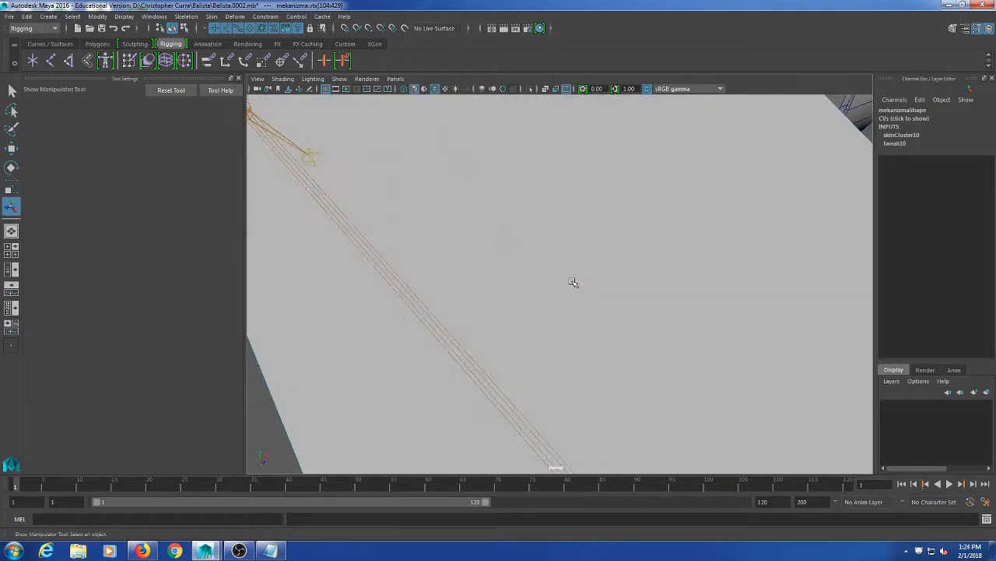
pyautogui.scroll(-1, 561, 258)
pyautogui.keyDown('alt'); pyautogui.moveTo(559, 255); pyautogui.dragTo(563, 217, button='middle'); pyautogui.keyUp('alt')
pyautogui.scroll(-1, 563, 217)
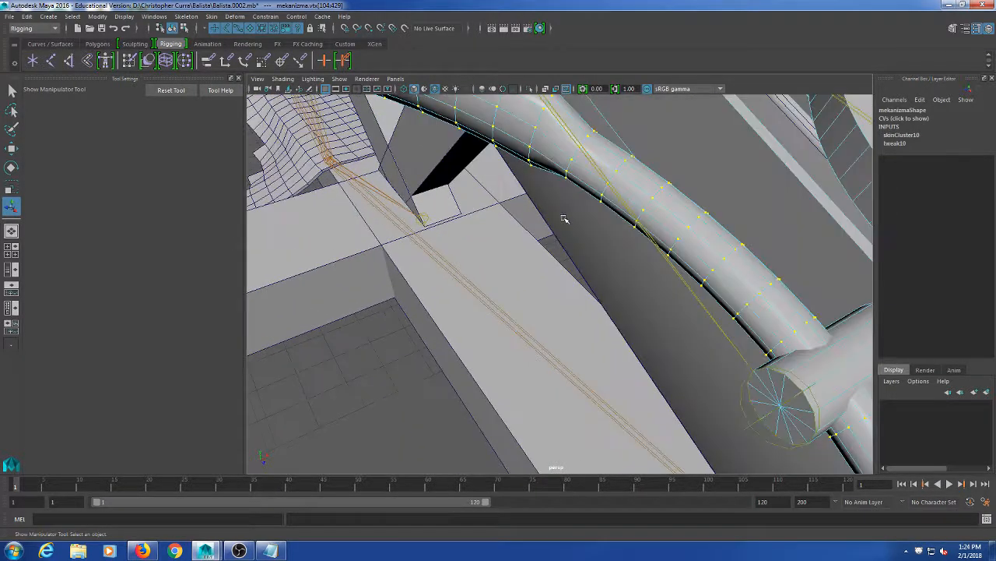
pyautogui.keyDown('alt'); pyautogui.moveTo(583, 227); pyautogui.dragTo(543, 214); pyautogui.keyUp('alt')
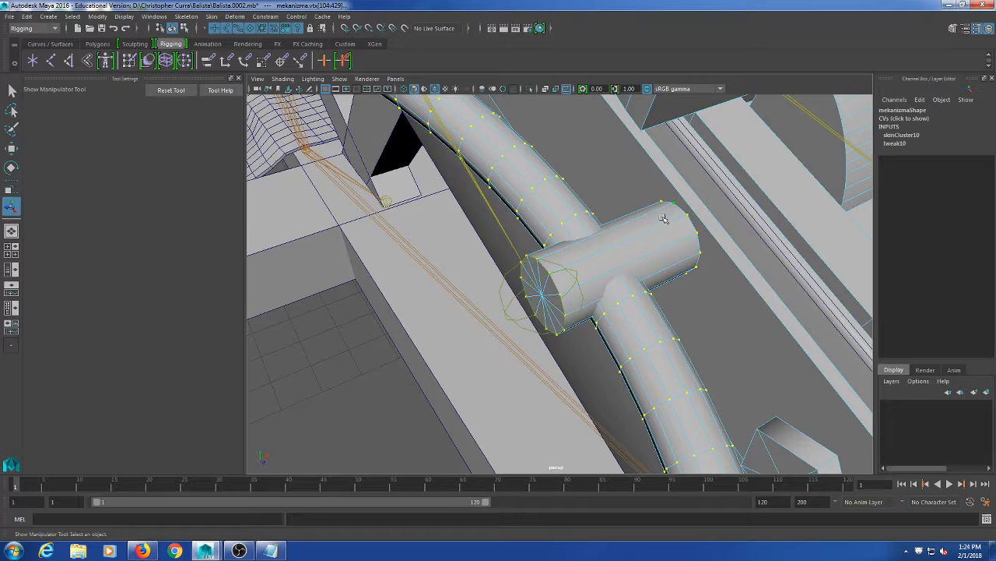
pyautogui.scroll(-8, 660, 255)
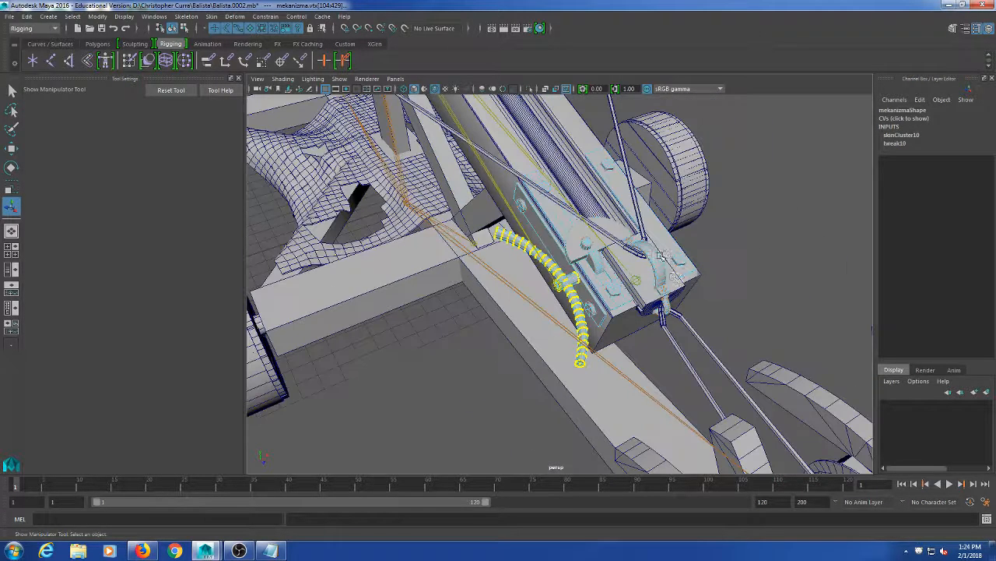
pyautogui.keyDown('alt'); pyautogui.moveTo(673, 276); pyautogui.dragTo(664, 260, button='middle'); pyautogui.keyUp('alt')
pyautogui.scroll(4, 662, 261)
pyautogui.scroll(4, 638, 274)
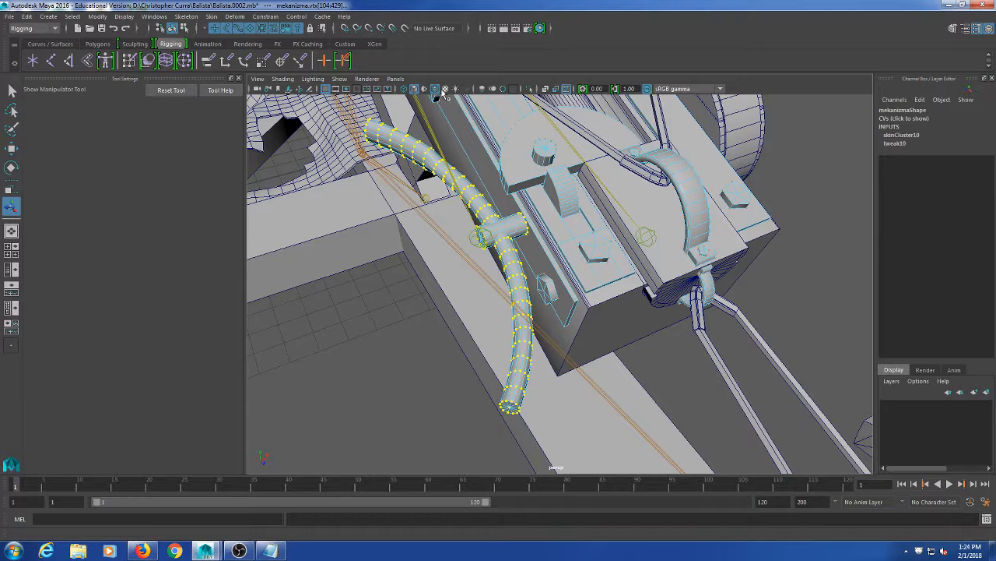
# - Flood the selected crank handle vertices with the crank joint's influence at value 1 using Paint Skin Weights, and clear the selection
pyautogui.click(129, 61)
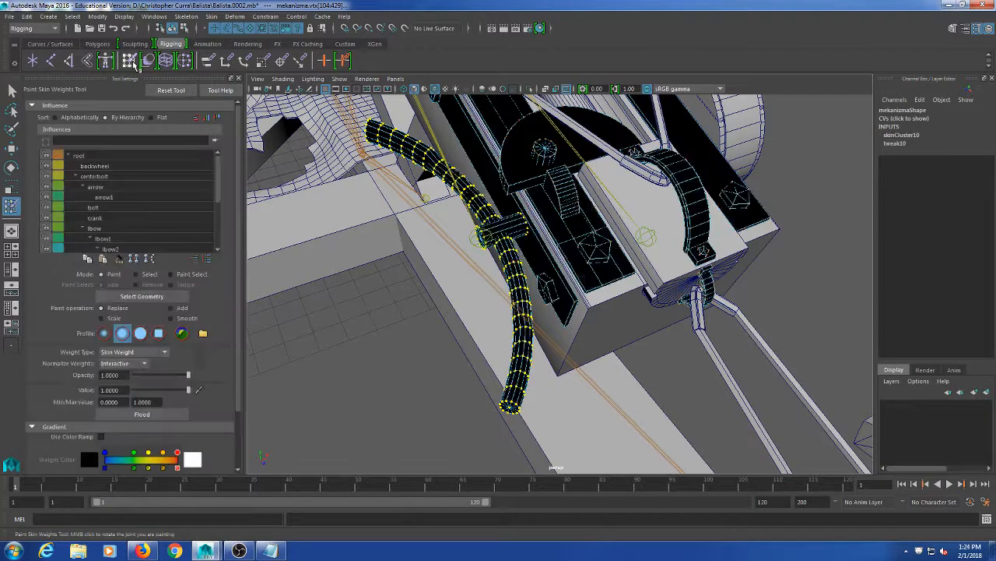
pyautogui.scroll(-2, 148, 201)
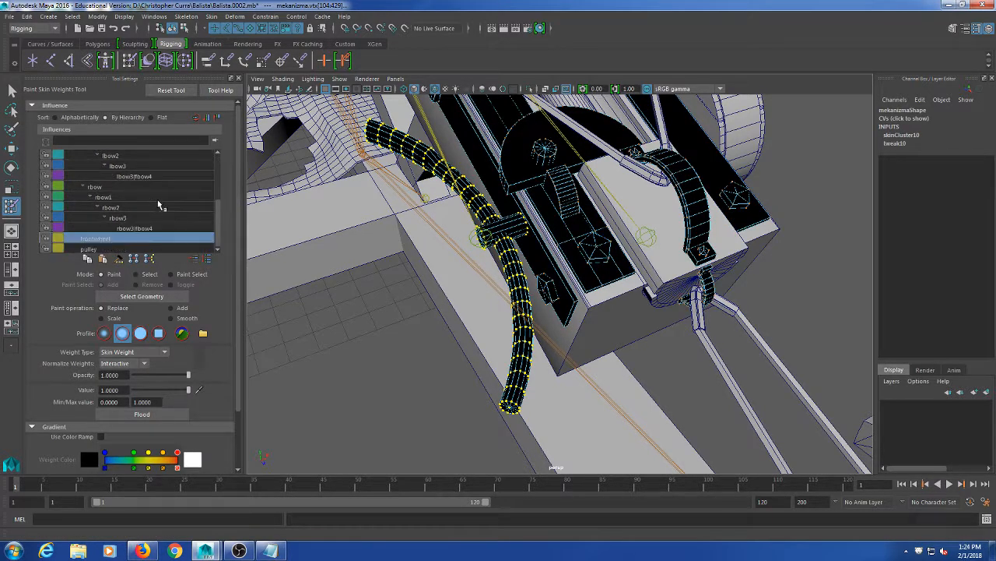
pyautogui.scroll(3, 145, 231)
pyautogui.scroll(-9, 149, 218)
pyautogui.scroll(9, 151, 216)
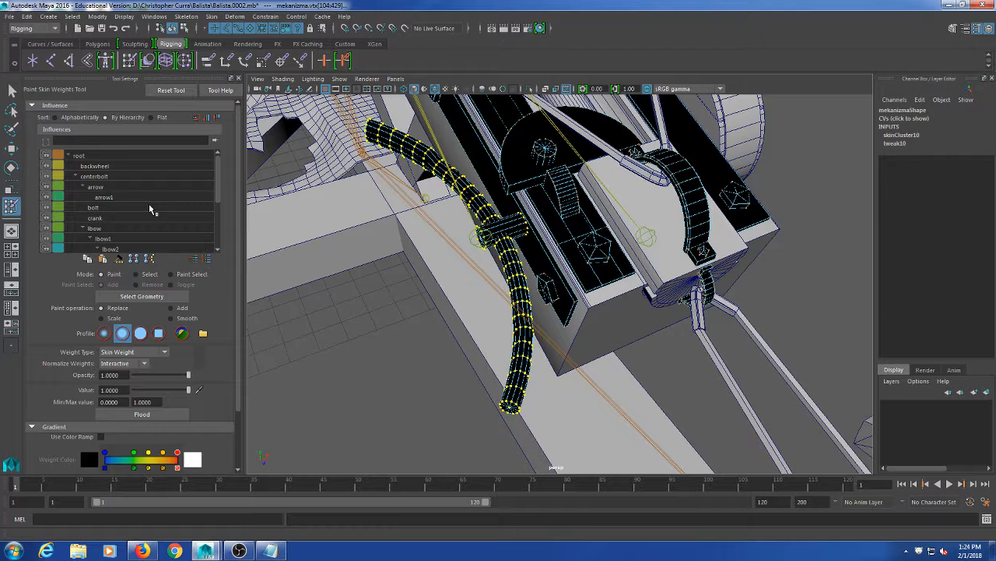
pyautogui.scroll(-4, 151, 210)
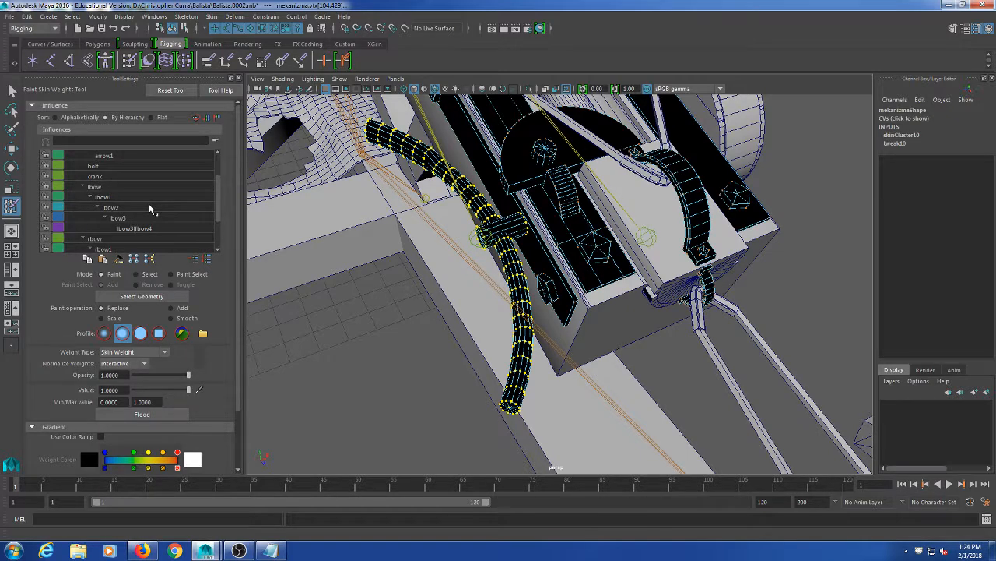
pyautogui.click(136, 177)
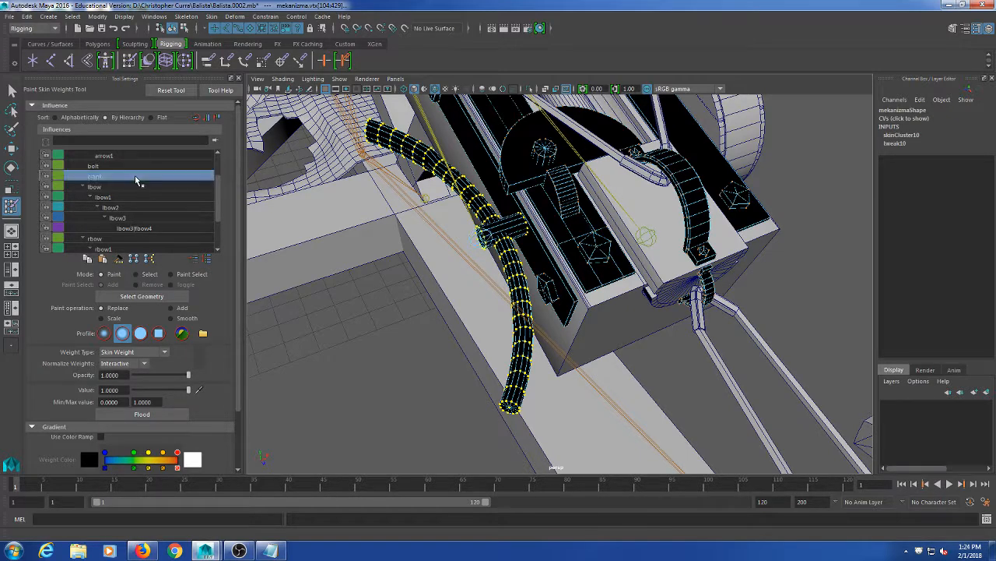
pyautogui.click(161, 414)
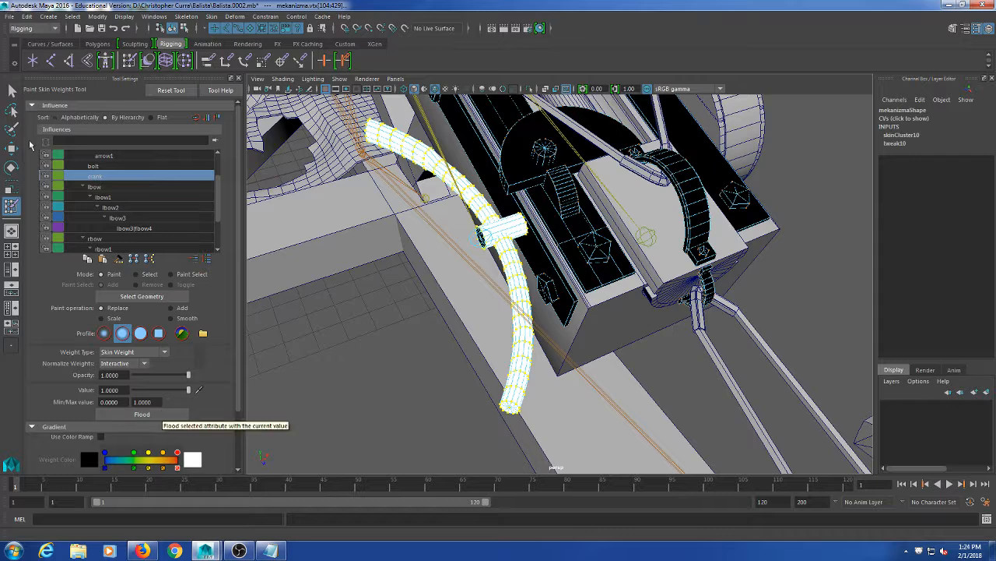
pyautogui.click(12, 90)
pyautogui.click(371, 334)
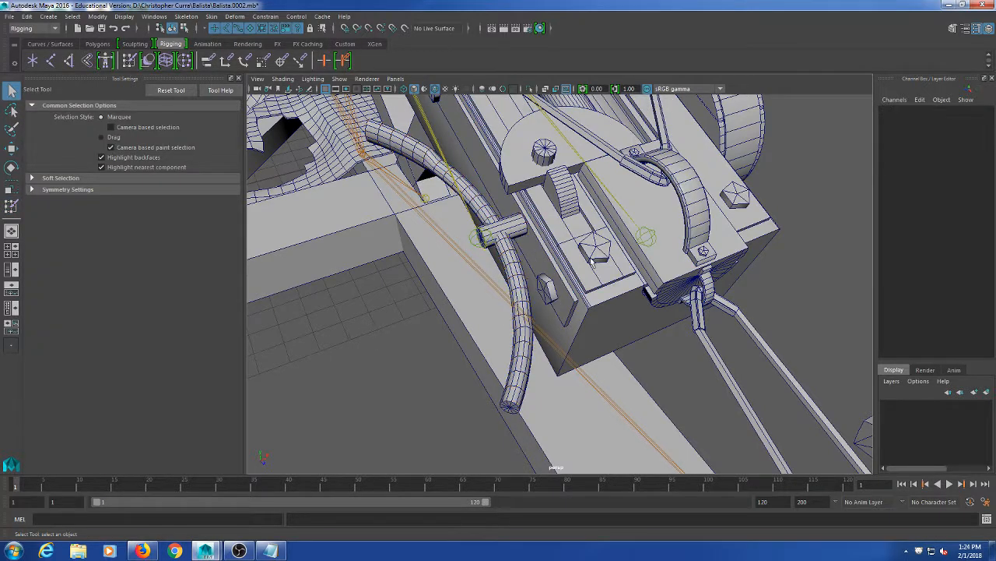
# - Select the mekanizma mesh and examine the lower end of its crank handle from behind the ballista
pyautogui.keyDown('alt'); pyautogui.moveTo(614, 285); pyautogui.dragTo(555, 234, button='middle'); pyautogui.keyUp('alt')
pyautogui.click(448, 306)
pyautogui.keyDown('alt'); pyautogui.moveTo(520, 284); pyautogui.dragTo(528, 330); pyautogui.keyUp('alt')
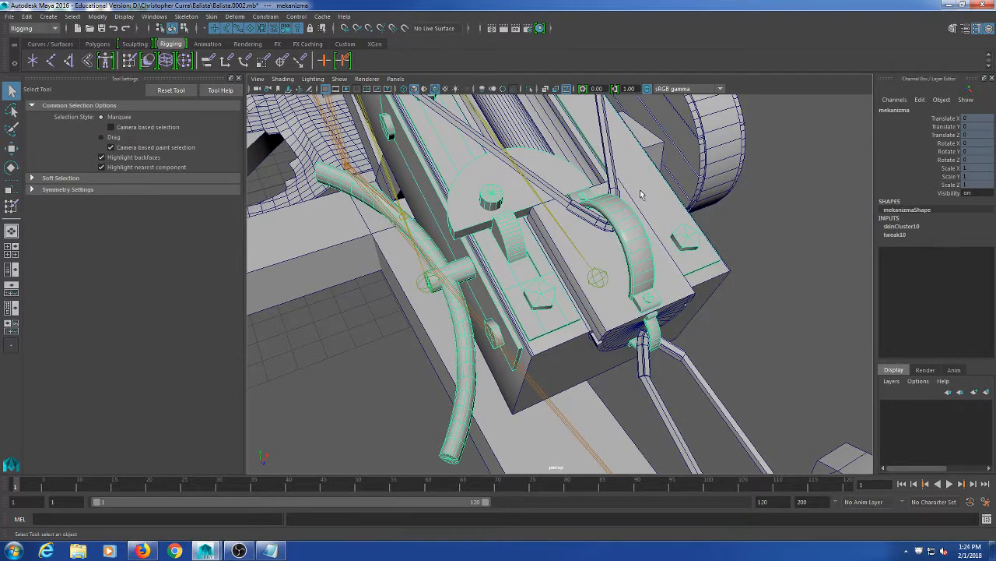
pyautogui.keyDown('alt'); pyautogui.moveTo(436, 346); pyautogui.dragTo(406, 343); pyautogui.keyUp('alt')
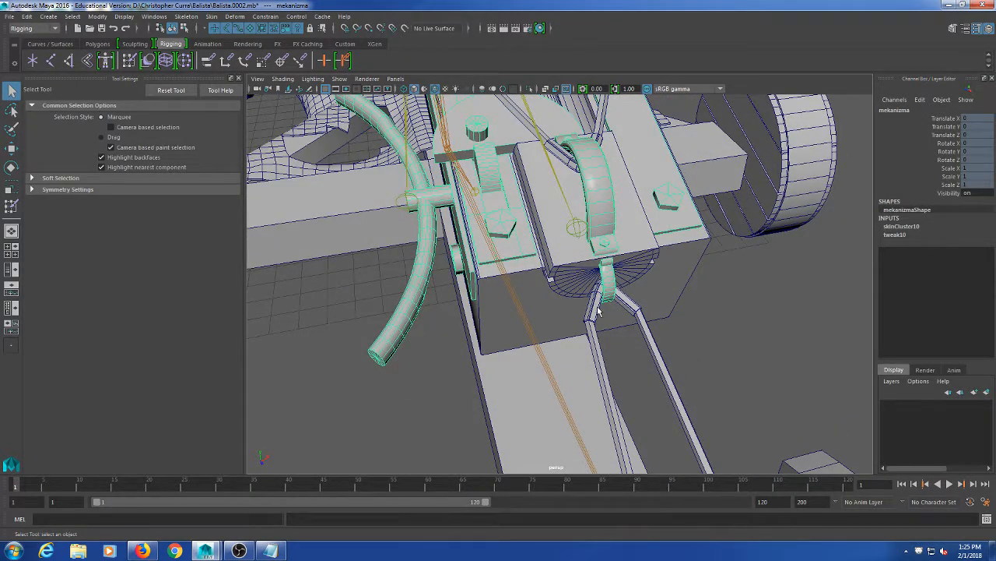
pyautogui.keyDown('alt'); pyautogui.moveTo(598, 310); pyautogui.dragTo(638, 288, button='middle'); pyautogui.keyUp('alt')
pyautogui.scroll(4, 338, 289)
pyautogui.keyDown('alt'); pyautogui.moveTo(338, 311); pyautogui.dragTo(410, 272, button='middle'); pyautogui.keyUp('alt')
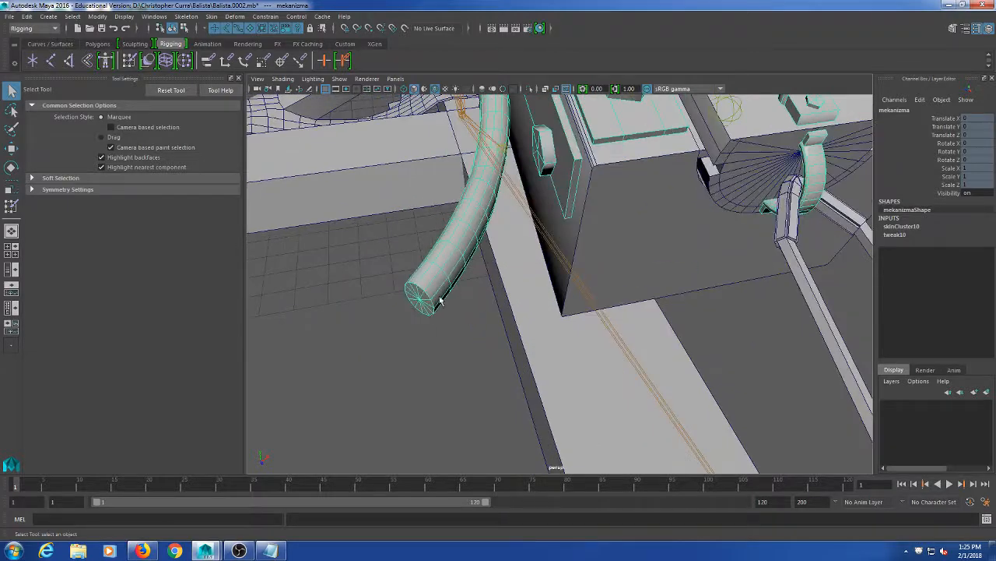
pyautogui.keyDown('alt'); pyautogui.moveTo(476, 243); pyautogui.dragTo(470, 263, button='middle'); pyautogui.keyUp('alt')
pyautogui.click(428, 393)
pyautogui.hotkey('ctrl', 'z')
pyautogui.scroll(-5, 445, 412)
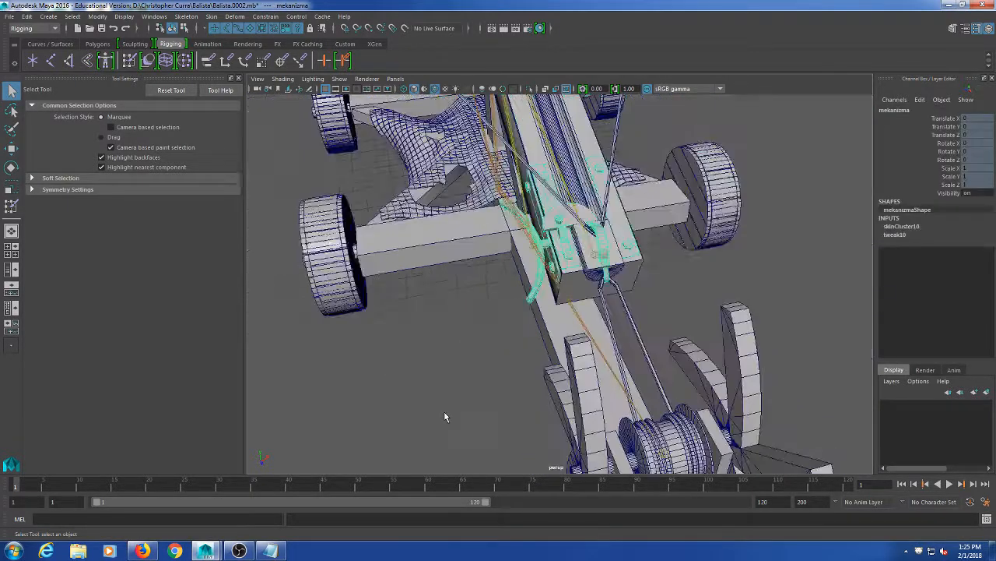
pyautogui.scroll(-2, 444, 412)
pyautogui.scroll(6, 444, 412)
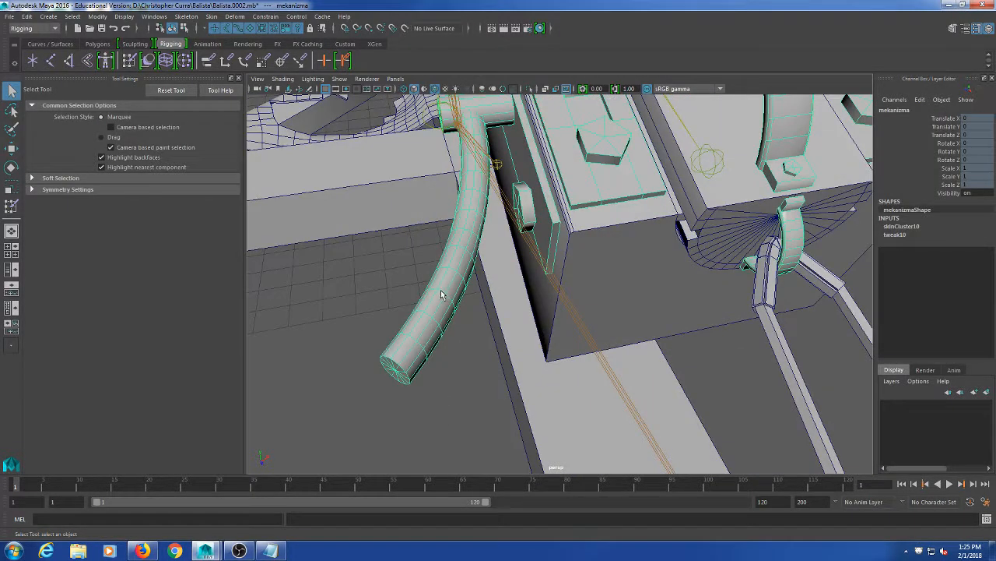
# - Return the mekanizma mesh to vertex selection and select the vertices at the crank handle's lower end
pyautogui.moveTo(442, 261); pyautogui.dragTo(395, 256, button='right')
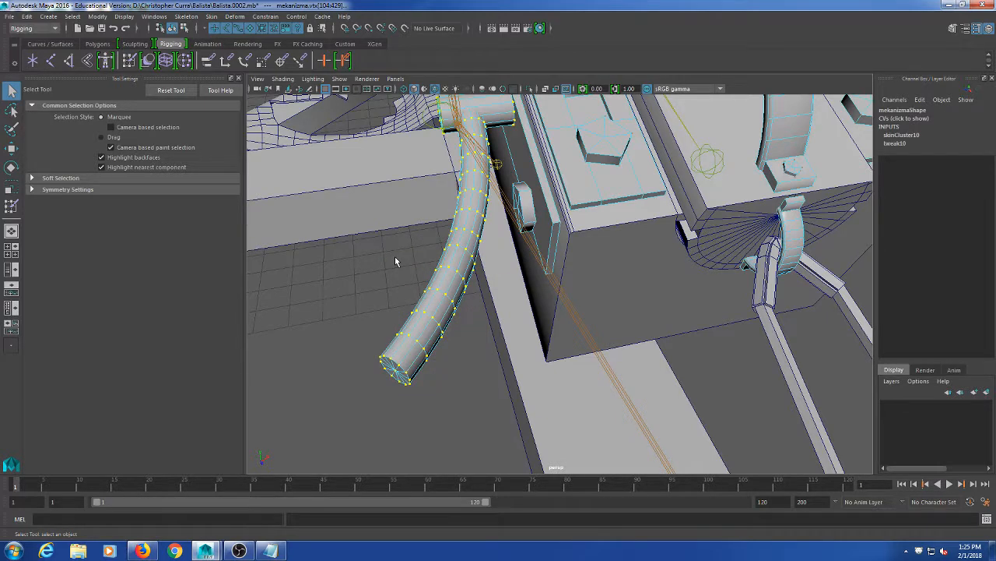
pyautogui.moveTo(445, 454); pyautogui.dragTo(334, 293)
pyautogui.keyDown('alt'); pyautogui.moveTo(457, 195); pyautogui.dragTo(472, 259, button='middle'); pyautogui.keyUp('alt')
pyautogui.scroll(5, 468, 279)
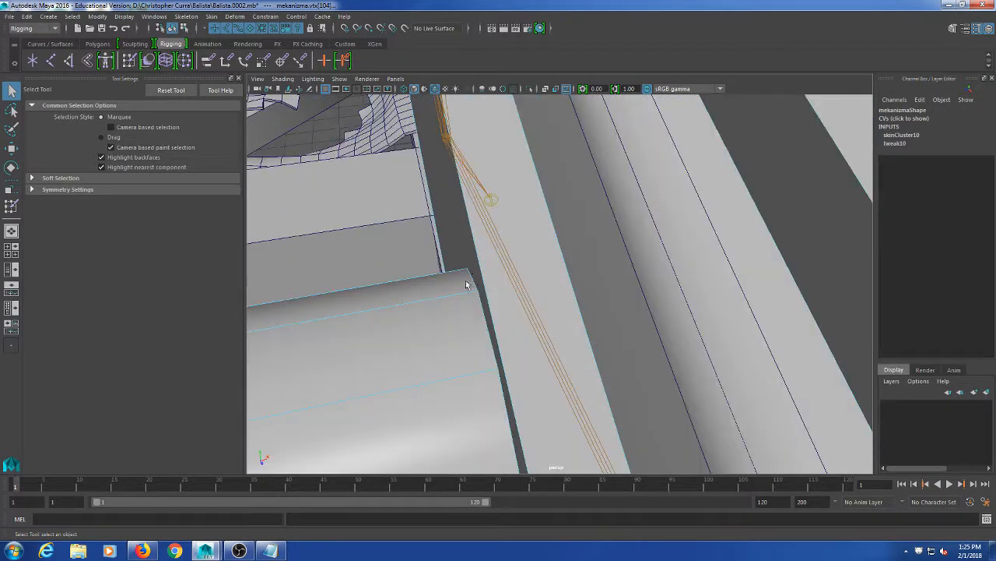
pyautogui.scroll(-5, 453, 291)
pyautogui.moveTo(452, 293)
pyautogui.keyDown('alt'); pyautogui.mouseDown()
pyautogui.moveTo(455, 285)
pyautogui.moveTo(457, 293)
pyautogui.mouseUp(); pyautogui.keyUp('alt')
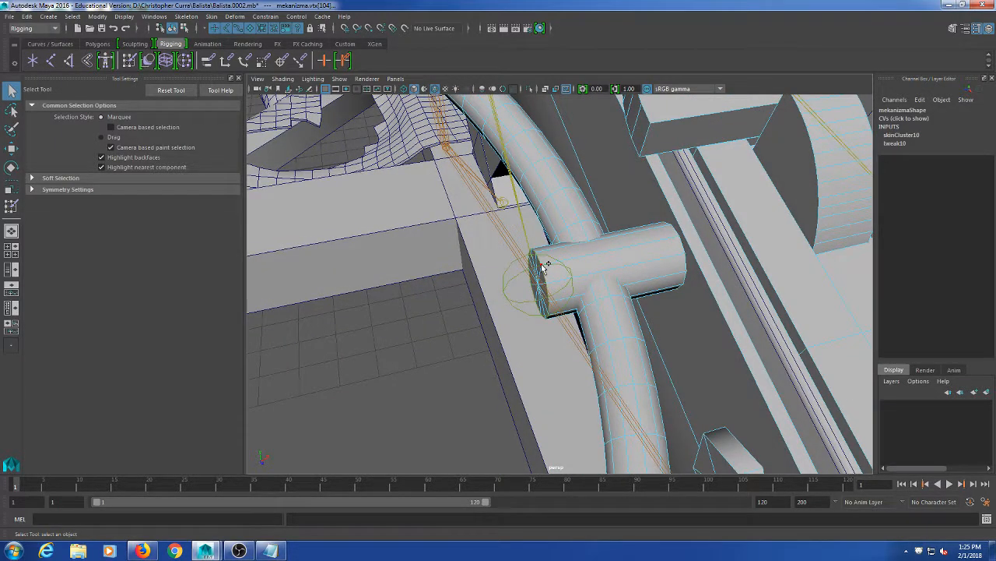
pyautogui.scroll(-5, 535, 389)
pyautogui.keyDown('alt'); pyautogui.moveTo(535, 389); pyautogui.dragTo(502, 358); pyautogui.keyUp('alt')
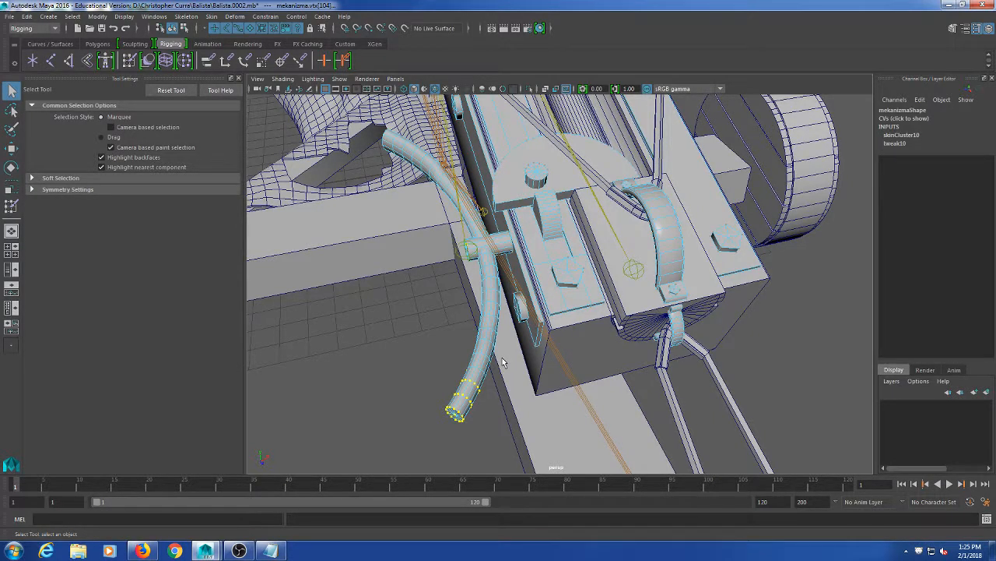
# - Grow the vertex selection from the lower end until the entire curved handle and its short shaft are covered
pyautogui.hotkey('shift', '.')
pyautogui.hotkey('shift', '.')
pyautogui.hotkey('shift', '.')
pyautogui.hotkey('shift', '.')
pyautogui.hotkey('shift', '.')
pyautogui.hotkey('shift', '.')
pyautogui.hotkey('shift', '.')
# - Flood the reselected handle vertices again with the crank influence at value 1, and close the tool settings
pyautogui.click(130, 61)
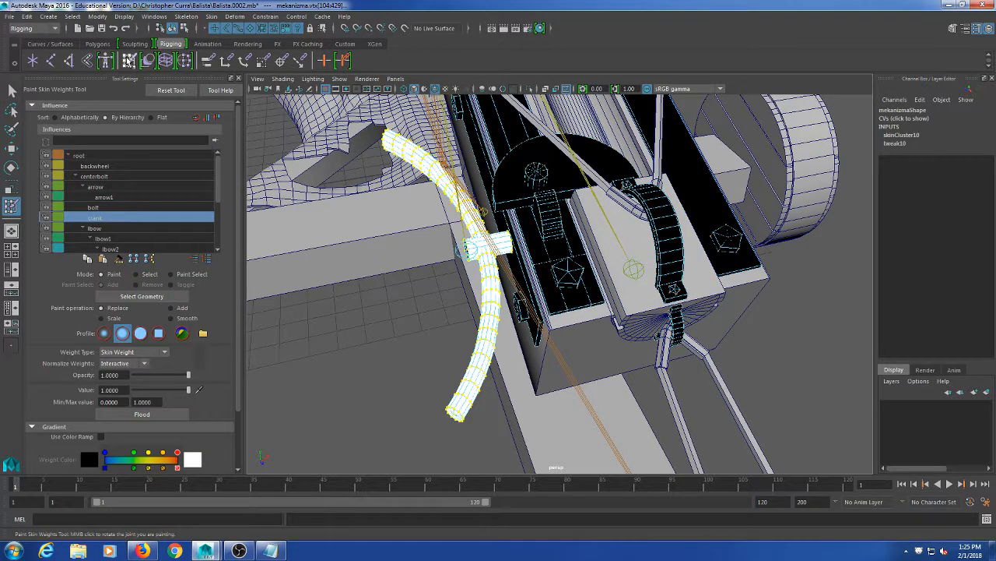
pyautogui.click(112, 207)
pyautogui.click(108, 219)
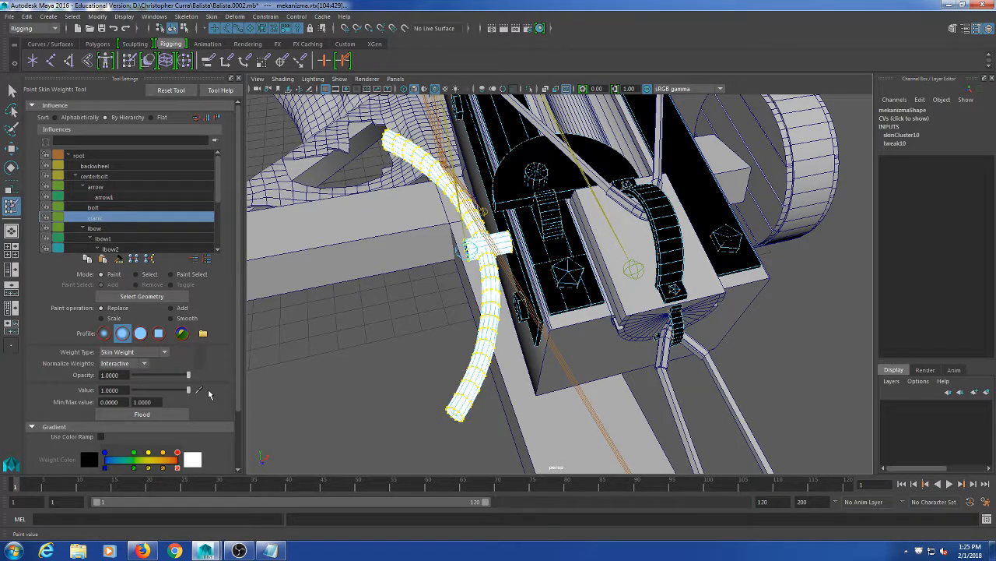
pyautogui.click(155, 415)
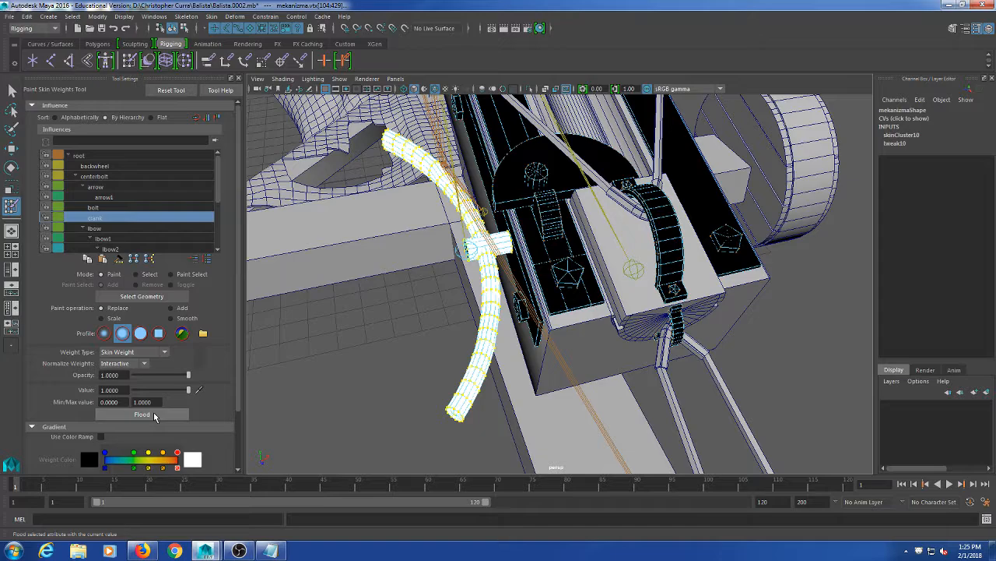
pyautogui.click(238, 79)
# - Leave weight painting with the Select Tool and deselect the crank handle vertices
pyautogui.scroll(-5, 451, 293)
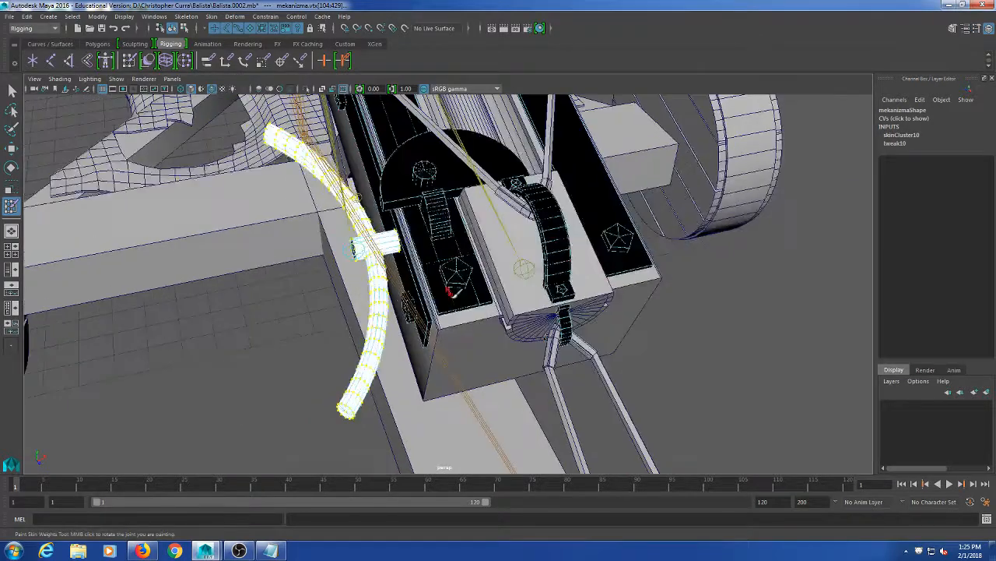
pyautogui.keyDown('alt'); pyautogui.moveTo(587, 351); pyautogui.dragTo(487, 343); pyautogui.keyUp('alt')
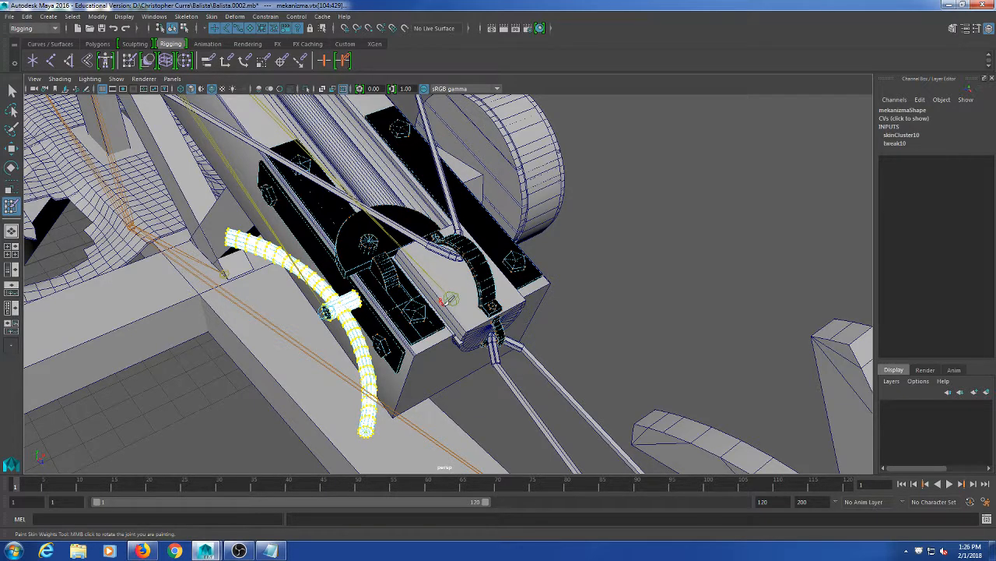
pyautogui.keyDown('alt'); pyautogui.moveTo(450, 299); pyautogui.dragTo(498, 346); pyautogui.keyUp('alt')
pyautogui.keyDown('alt'); pyautogui.moveTo(499, 346); pyautogui.dragTo(427, 350, button='middle'); pyautogui.keyUp('alt')
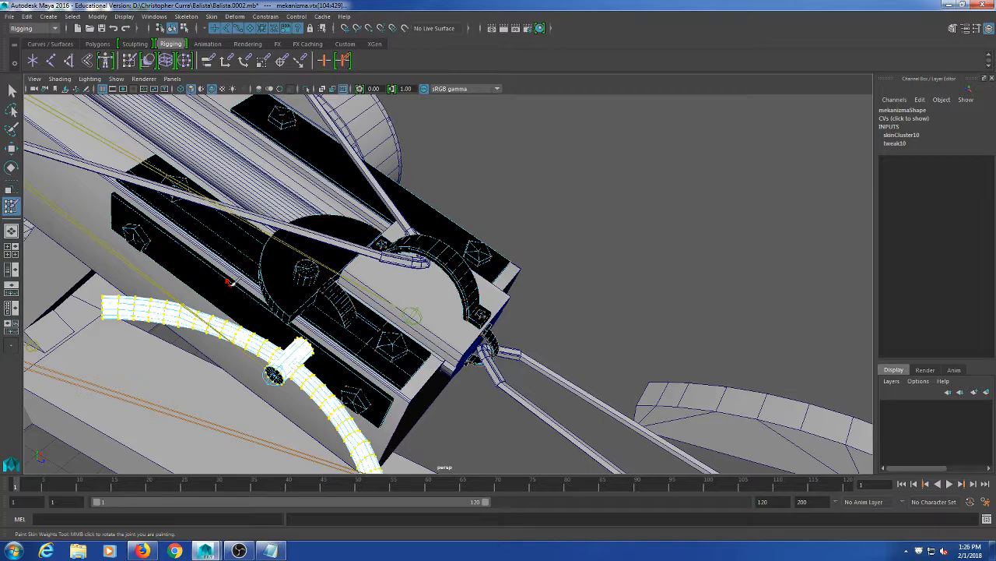
pyautogui.press('q')
pyautogui.click(652, 197)
# - Examine the crank handle, bolt mechanism and pulley ropes at the rear of the ballista
pyautogui.keyDown('alt'); pyautogui.moveTo(652, 197); pyautogui.dragTo(442, 288); pyautogui.keyUp('alt')
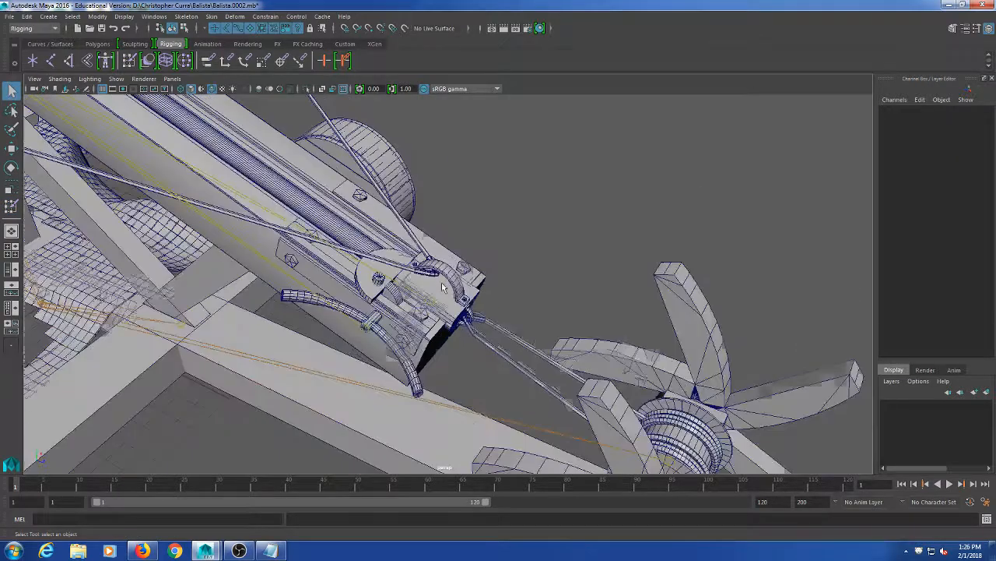
pyautogui.scroll(-8, 442, 288)
pyautogui.scroll(8, 442, 300)
pyautogui.scroll(-5, 442, 331)
pyautogui.keyDown('alt'); pyautogui.moveTo(468, 348); pyautogui.dragTo(533, 347); pyautogui.keyUp('alt')
pyautogui.scroll(8, 531, 347)
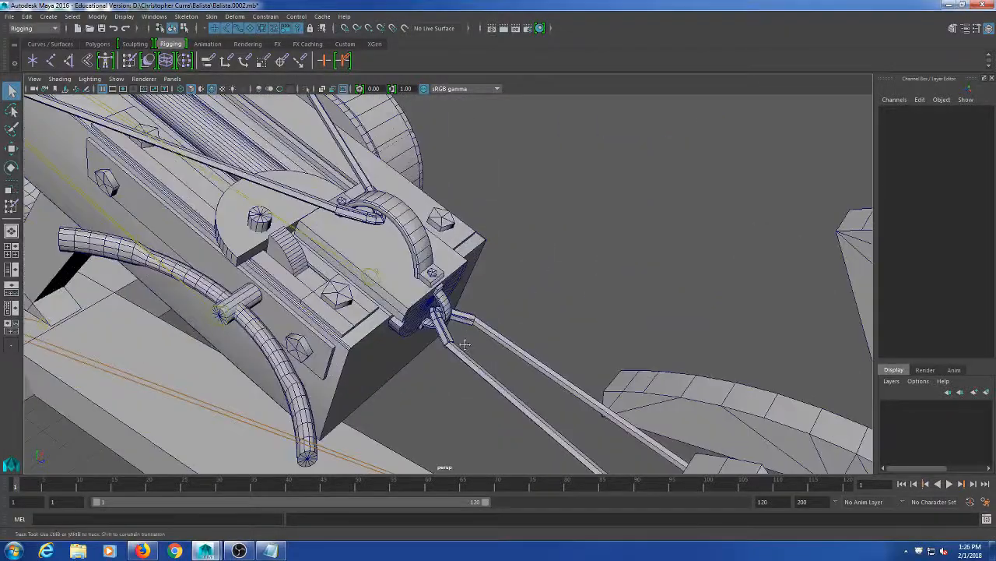
pyautogui.scroll(-8, 492, 330)
pyautogui.keyDown('alt'); pyautogui.moveTo(465, 345); pyautogui.dragTo(514, 292, button='middle'); pyautogui.keyUp('alt')
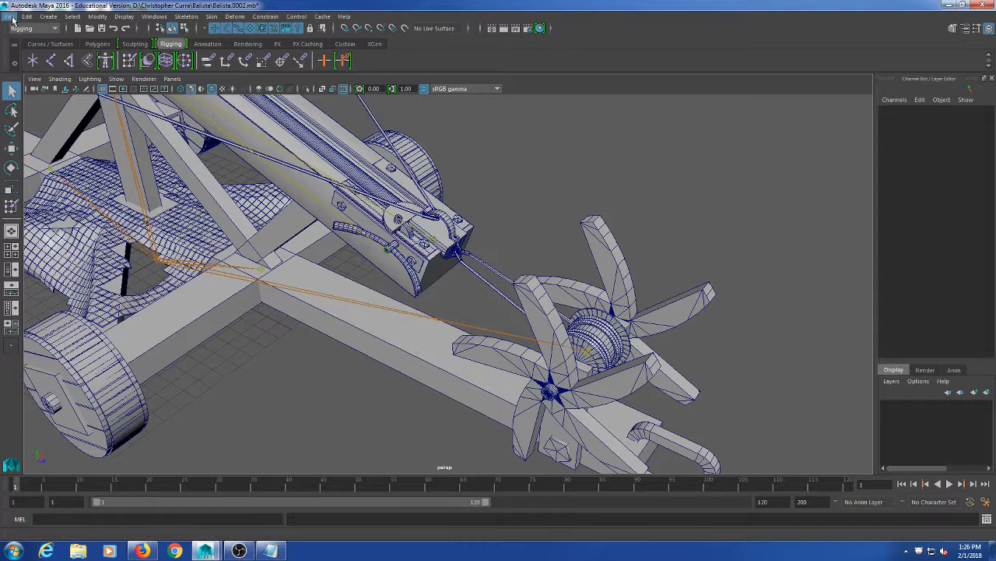
# - Save the scene as the incremented version Balista.0003.mb
pyautogui.click(10, 16)
pyautogui.click(54, 80)
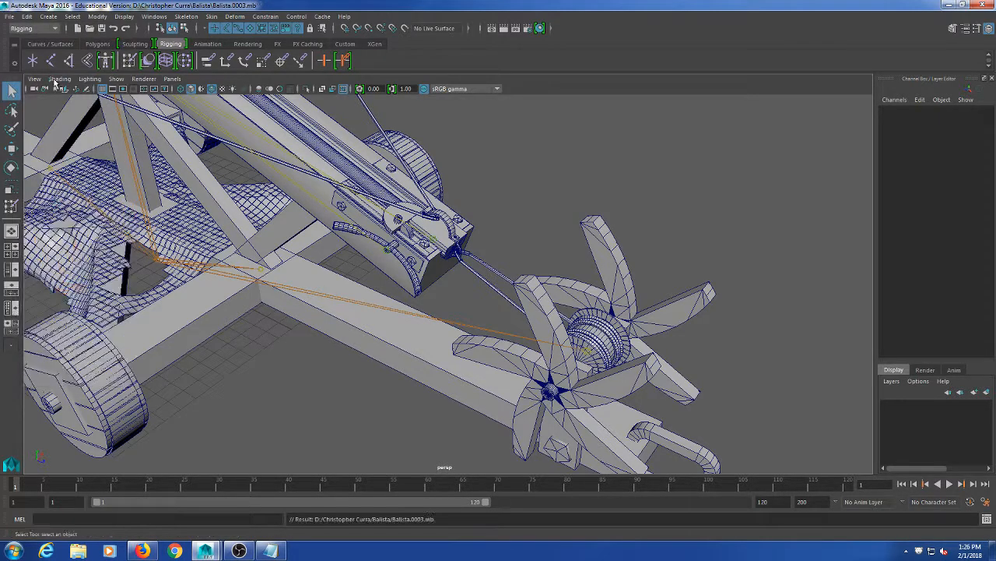
# - Examine the joints around the crank and bolt mechanism in wireframe display, and return to shaded display
pyautogui.scroll(6, 343, 314)
pyautogui.scroll(8, 372, 302)
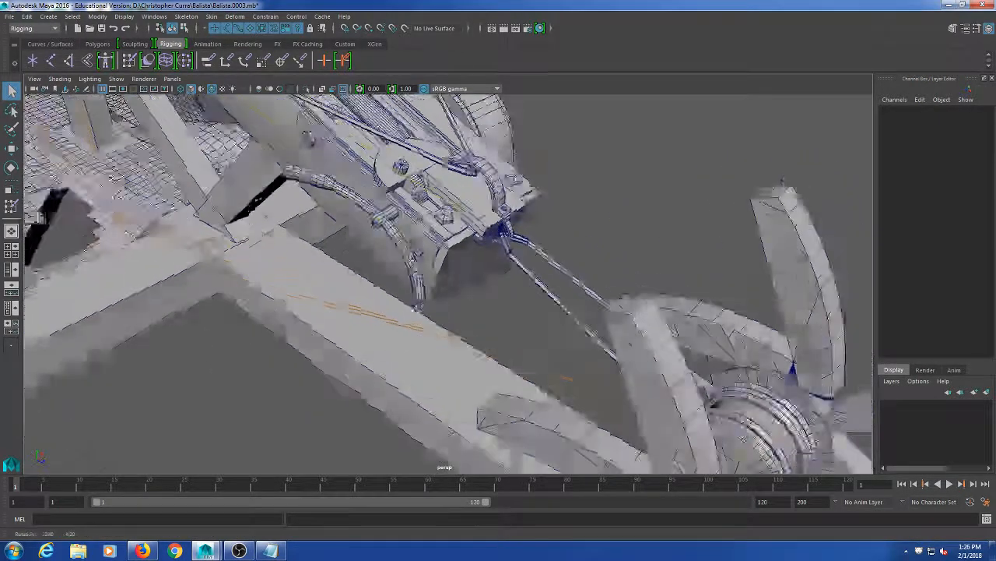
pyautogui.press('4')
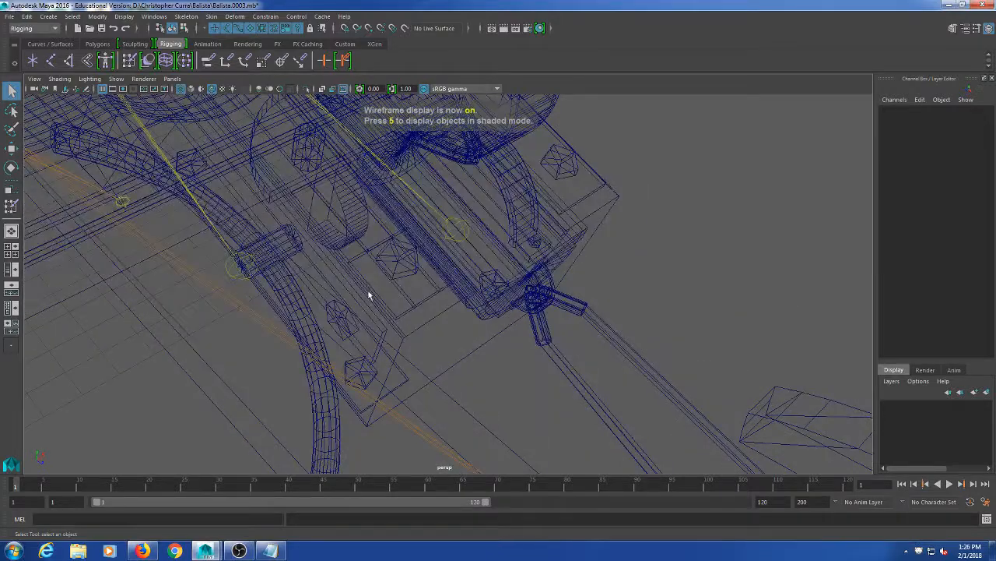
pyautogui.keyDown('alt'); pyautogui.moveTo(369, 291); pyautogui.dragTo(382, 291); pyautogui.keyUp('alt')
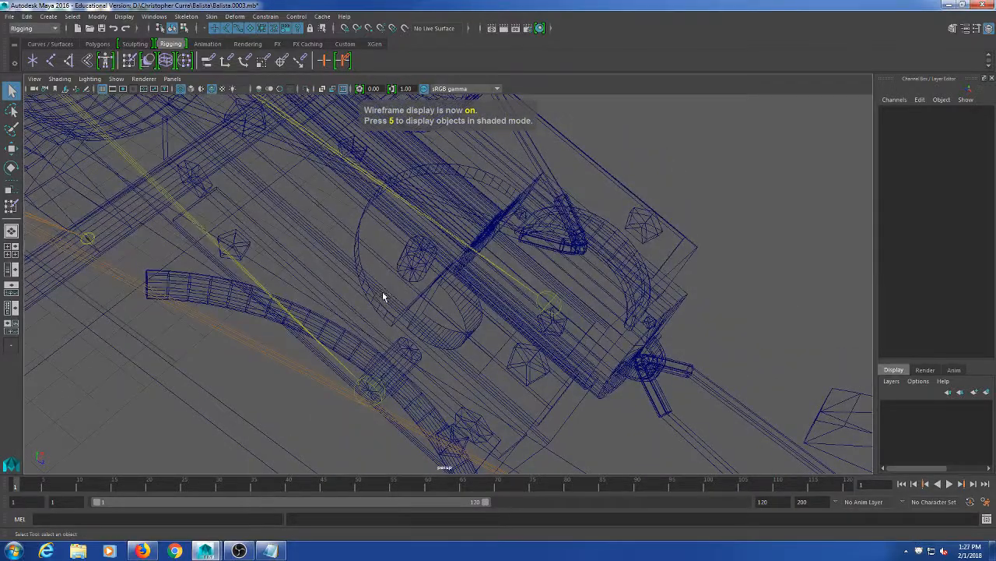
pyautogui.press('5')
pyautogui.keyDown('alt'); pyautogui.moveTo(488, 271); pyautogui.dragTo(472, 272, button='middle'); pyautogui.keyUp('alt')
pyautogui.keyDown('alt'); pyautogui.moveTo(434, 307); pyautogui.dragTo(380, 305, button='middle'); pyautogui.keyUp('alt')
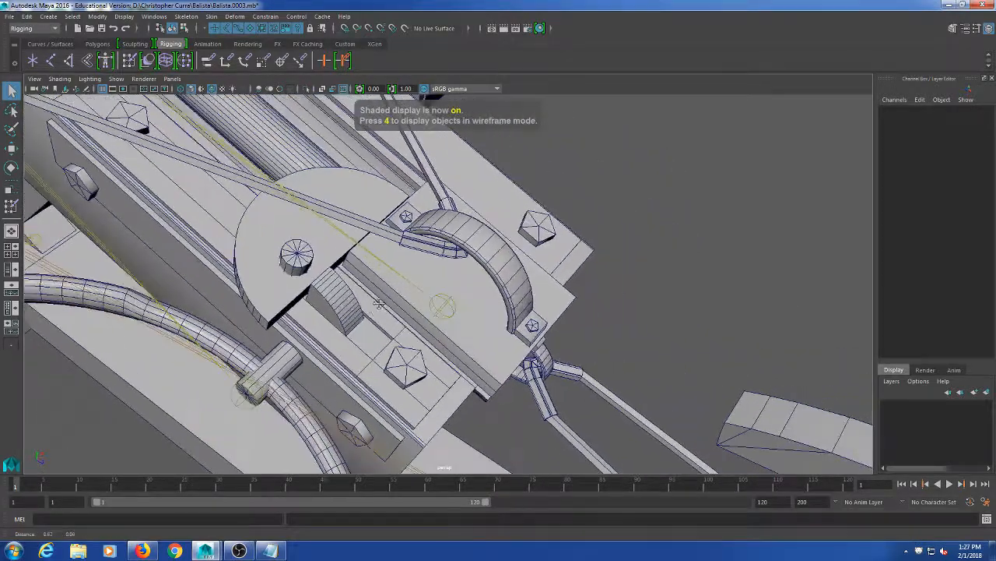
# - Select the mekanizma mesh at the rear of the ballista and examine its half disc, pin and bolt parts
pyautogui.scroll(2, 318, 320)
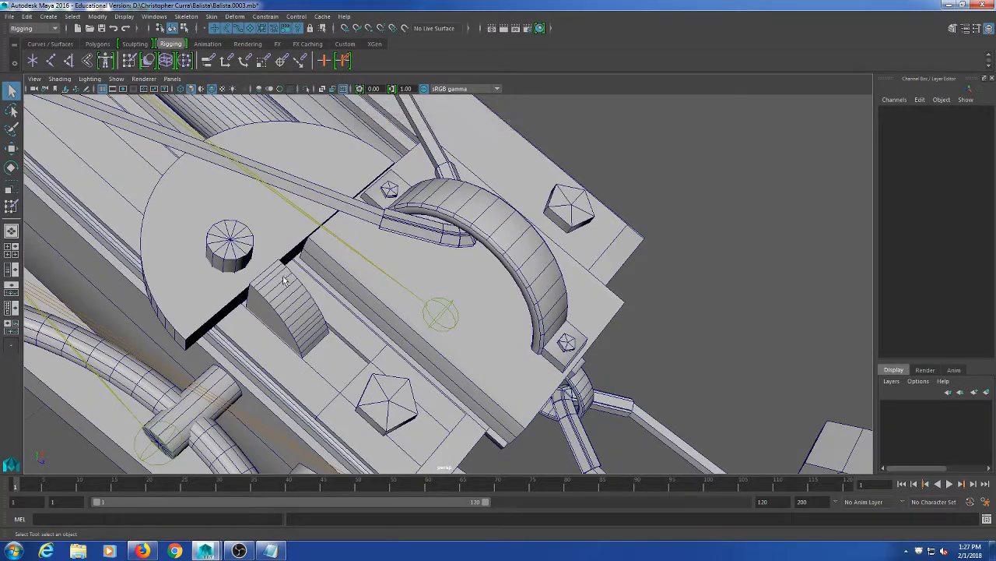
pyautogui.scroll(-5, 276, 256)
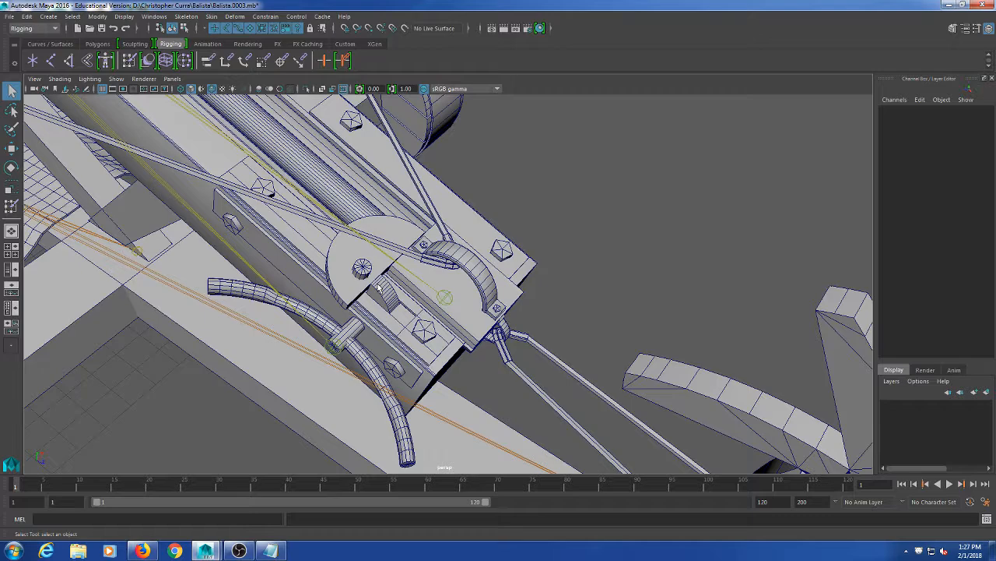
pyautogui.scroll(-5, 379, 288)
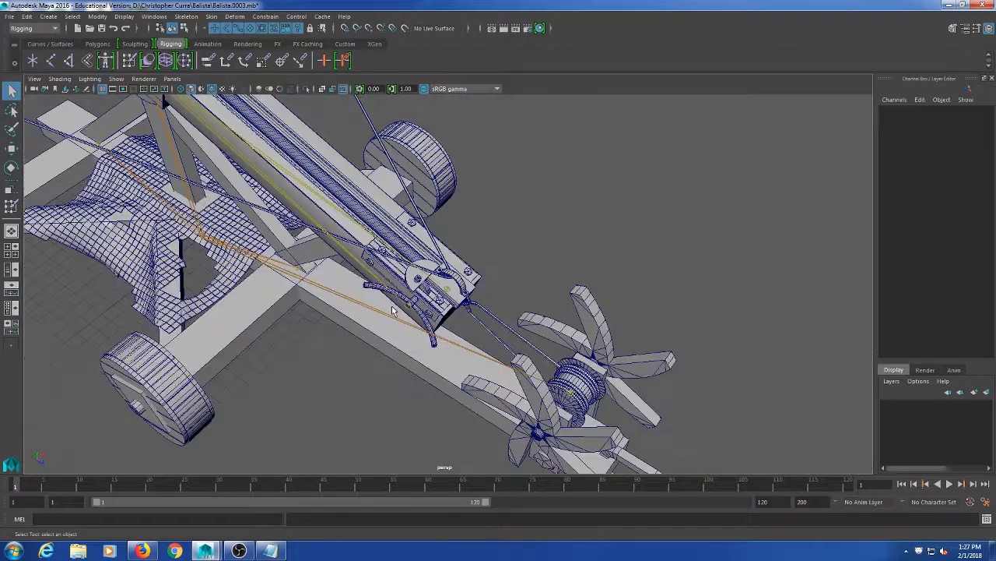
pyautogui.scroll(5, 393, 310)
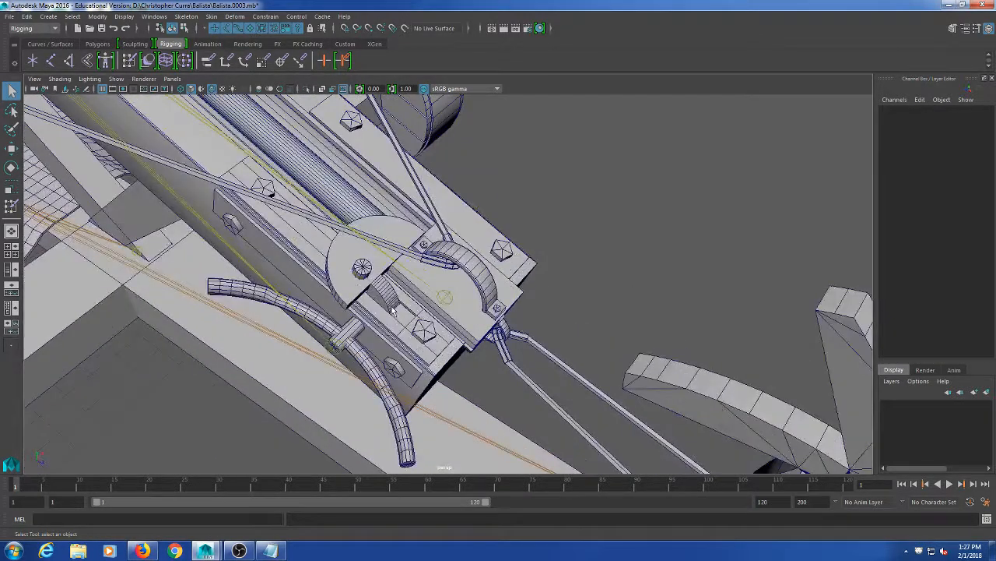
pyautogui.scroll(3, 393, 309)
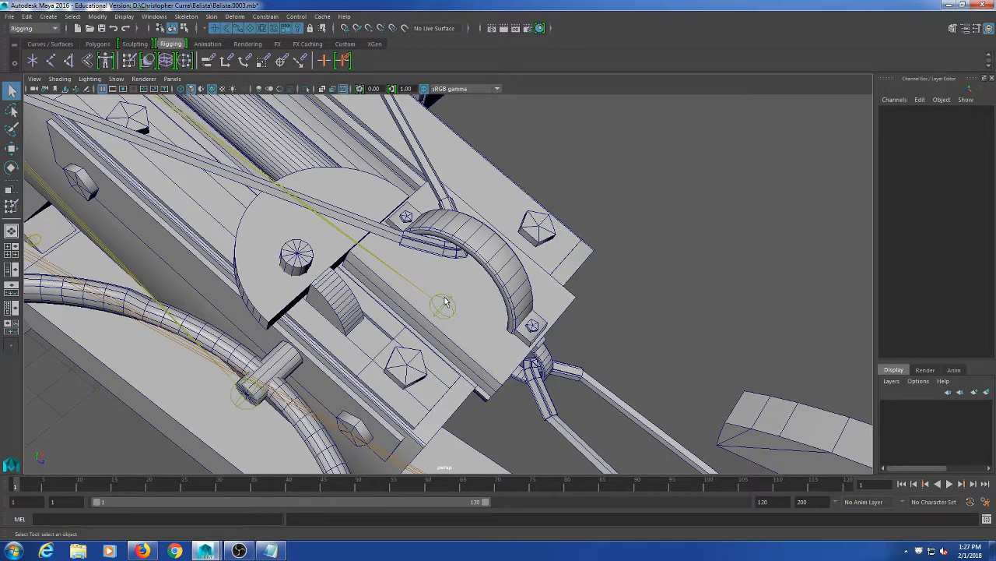
pyautogui.click(334, 291)
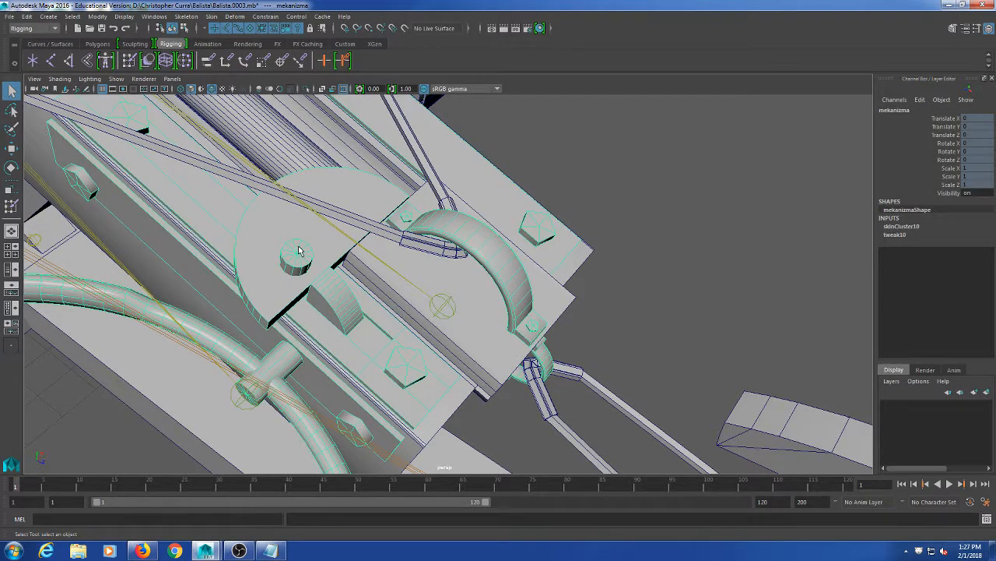
pyautogui.press('f')
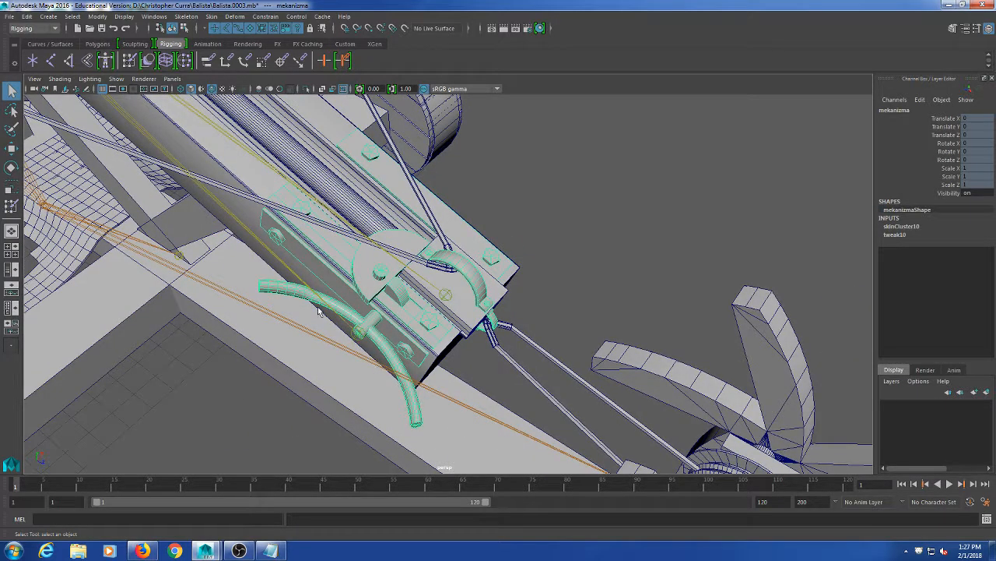
# - Examine how the selected mechanism sits relative to the ballista frame, pulley ropes and rear winch
pyautogui.scroll(-3, 416, 382)
pyautogui.scroll(2, 392, 353)
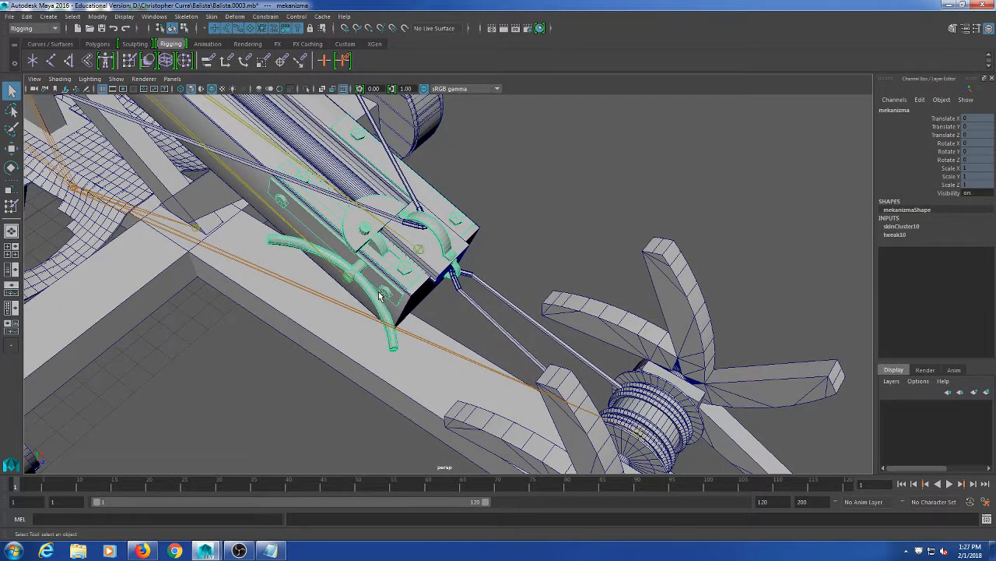
pyautogui.scroll(-3, 464, 335)
pyautogui.keyDown('alt'); pyautogui.moveTo(464, 335); pyautogui.dragTo(441, 306, button='middle'); pyautogui.keyUp('alt')
pyautogui.scroll(-4, 381, 183)
pyautogui.keyDown('alt'); pyautogui.moveTo(381, 183); pyautogui.dragTo(424, 232, button='middle'); pyautogui.keyUp('alt')
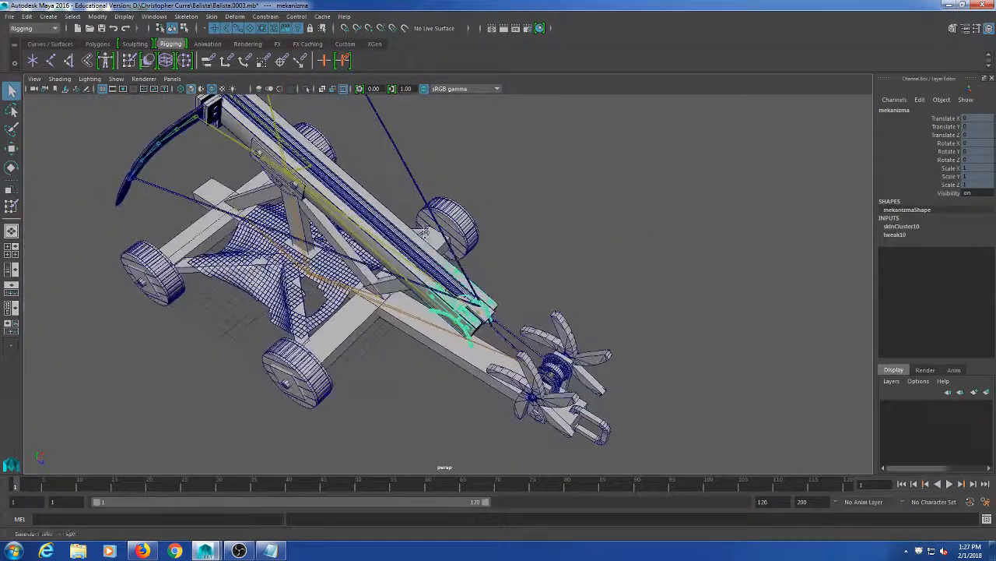
pyautogui.scroll(4, 424, 232)
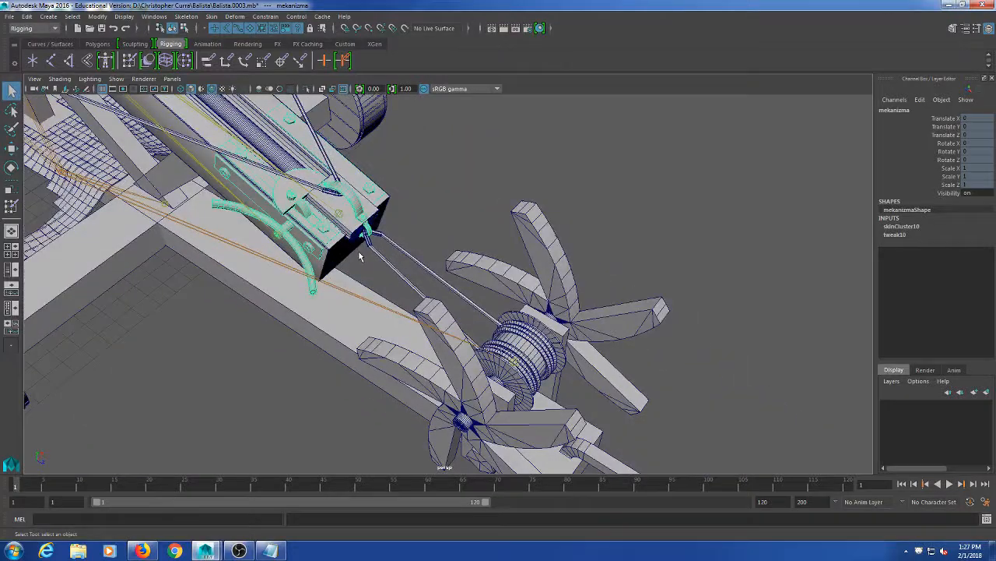
pyautogui.scroll(-2, 573, 374)
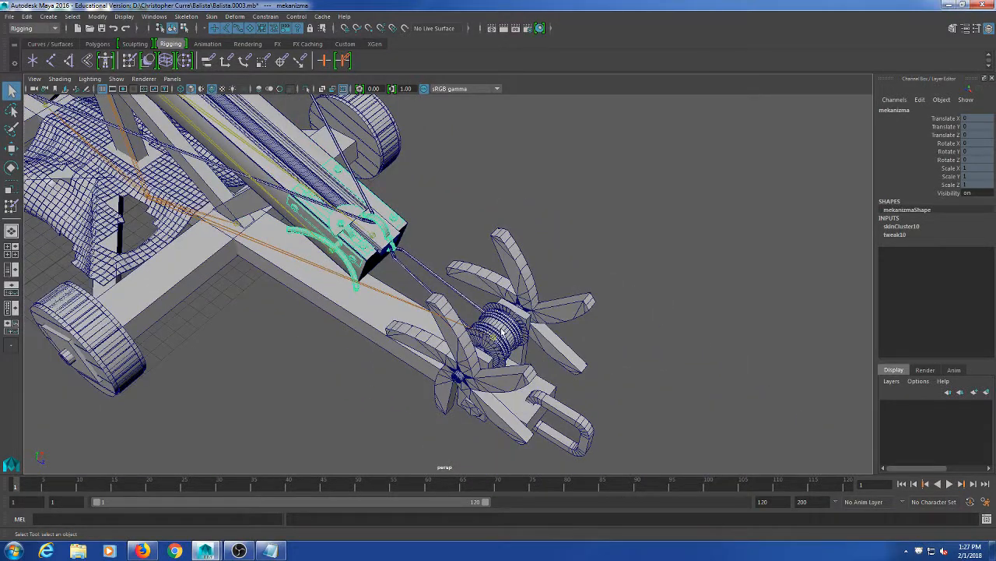
pyautogui.scroll(6, 357, 290)
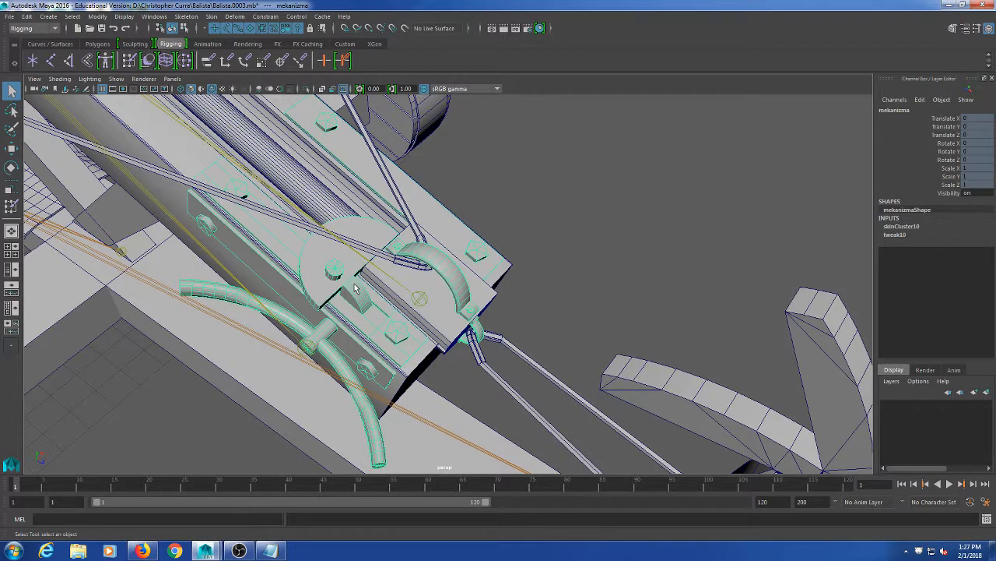
# - Examine the mechanism's half disc, trigger piece and crank handle from several angles
pyautogui.scroll(-4, 355, 288)
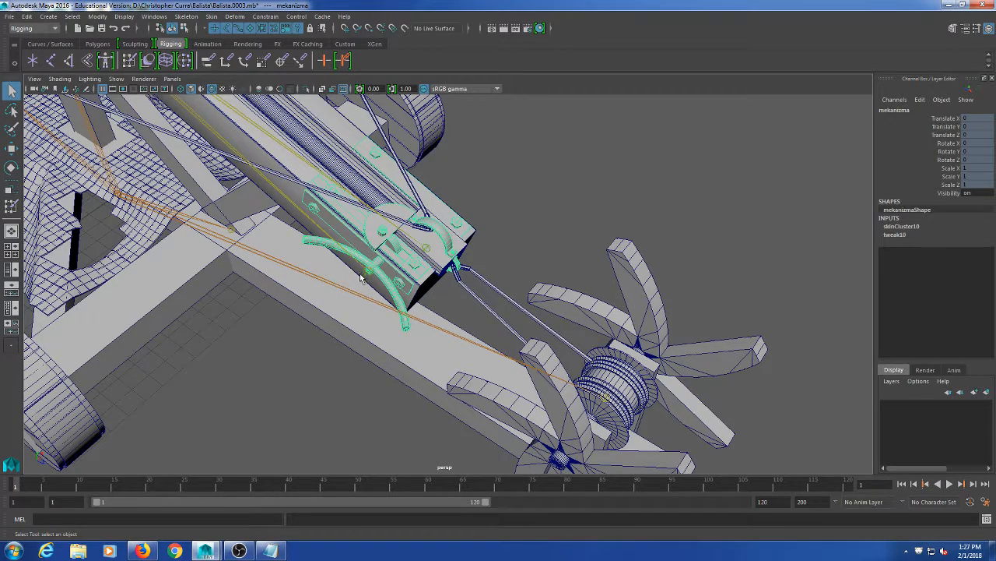
pyautogui.scroll(5, 362, 280)
pyautogui.scroll(-3, 370, 273)
pyautogui.scroll(1, 377, 267)
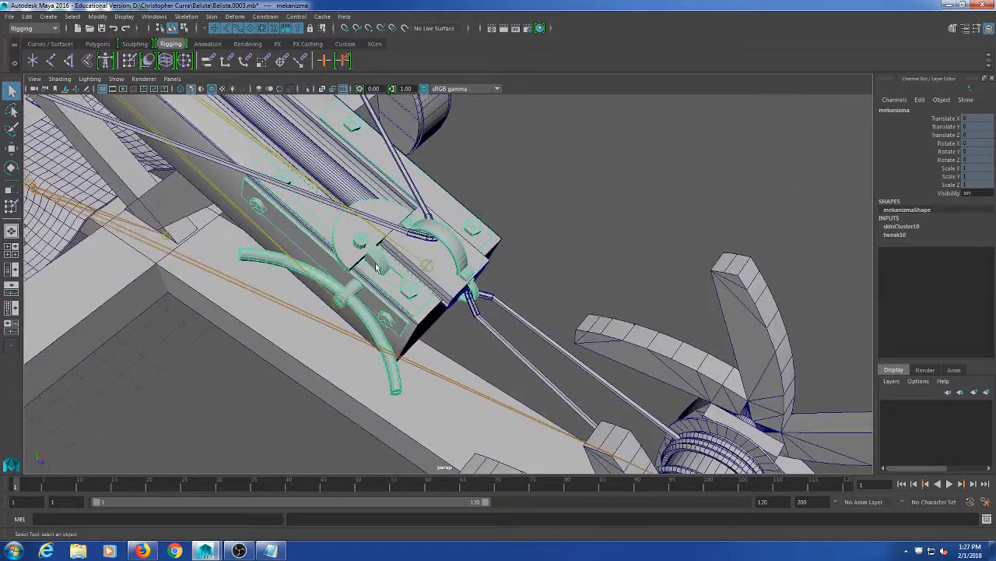
pyautogui.keyDown('alt'); pyautogui.moveTo(377, 268); pyautogui.dragTo(375, 260); pyautogui.keyUp('alt')
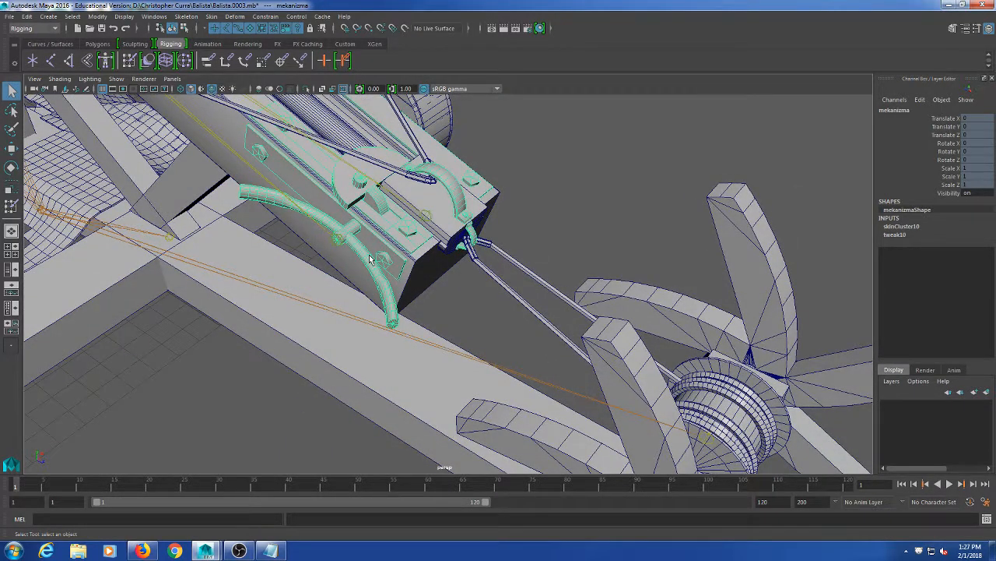
pyautogui.scroll(3, 371, 261)
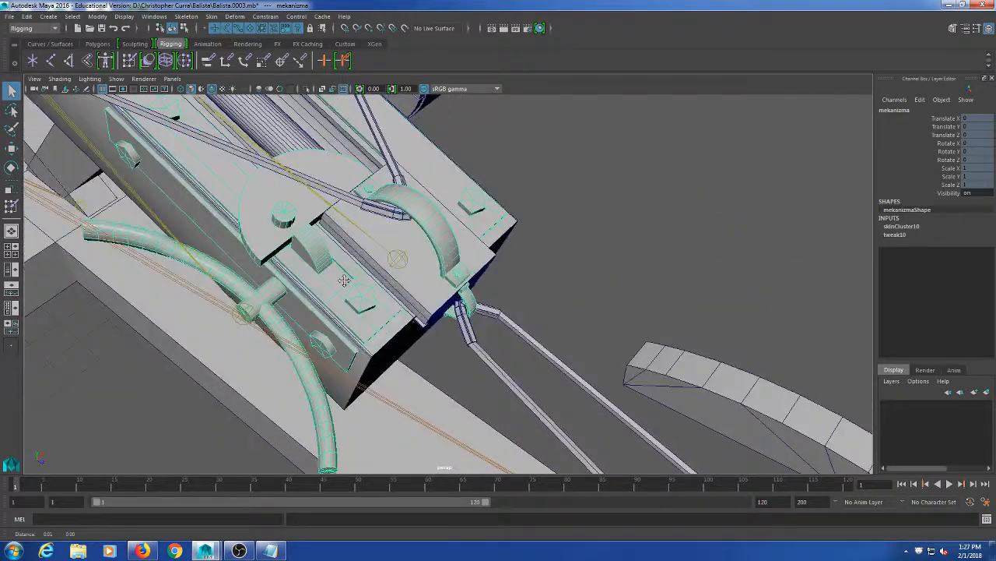
pyautogui.keyDown('alt'); pyautogui.moveTo(344, 280); pyautogui.dragTo(370, 278, button='middle'); pyautogui.keyUp('alt')
pyautogui.keyDown('alt'); pyautogui.moveTo(355, 272); pyautogui.dragTo(350, 290); pyautogui.keyUp('alt')
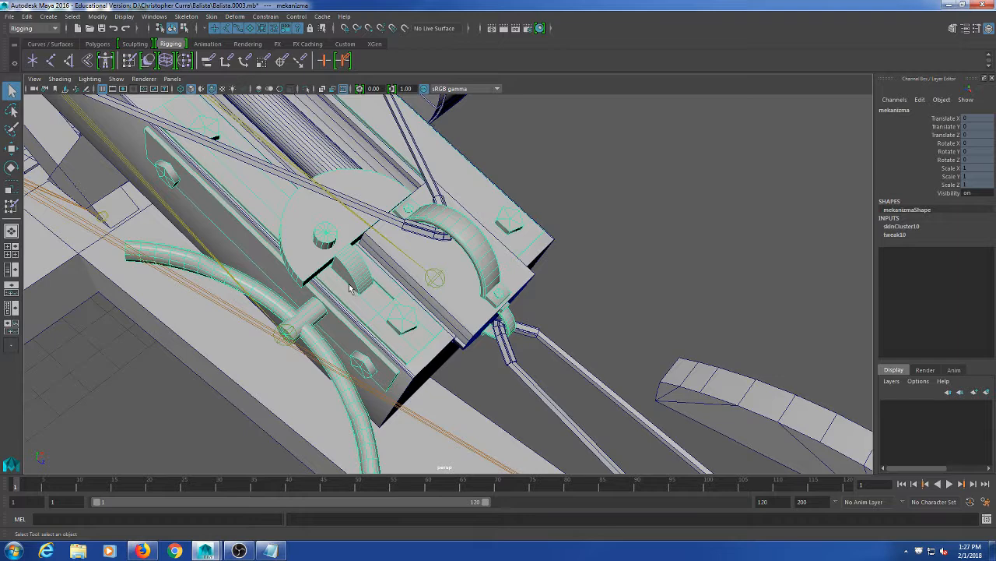
pyautogui.scroll(-3, 363, 276)
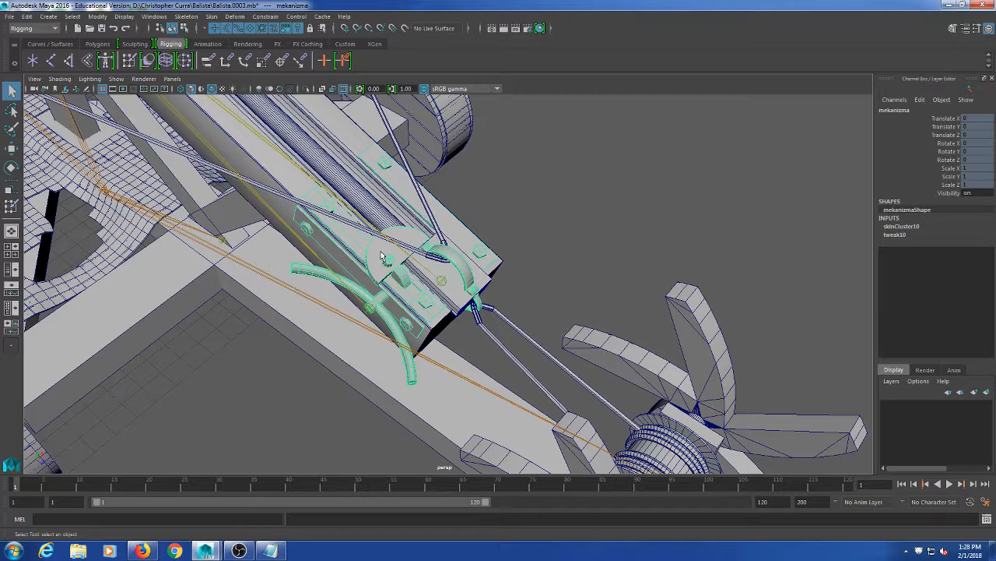
pyautogui.keyDown('alt'); pyautogui.moveTo(381, 257); pyautogui.dragTo(397, 314); pyautogui.keyUp('alt')
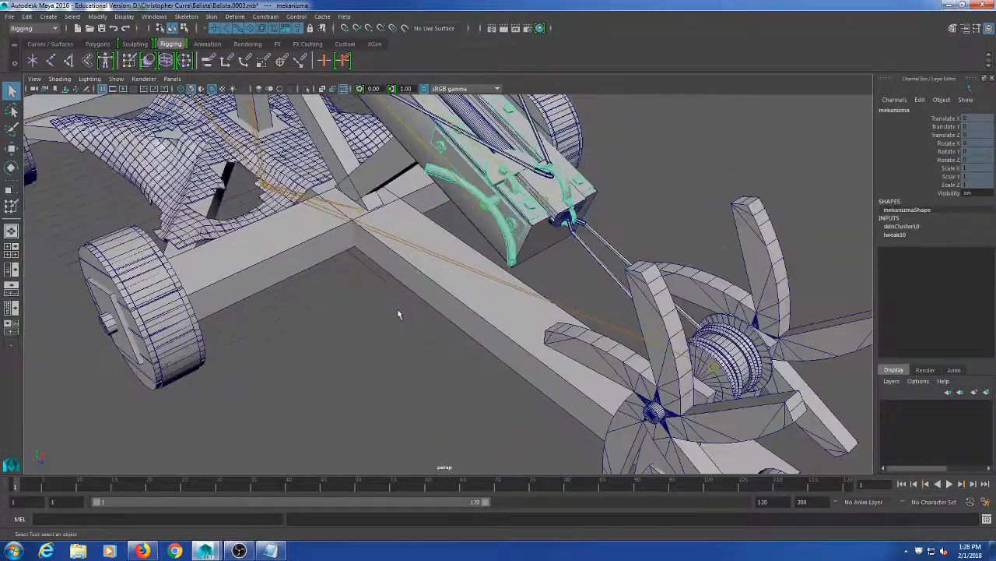
# - Turn off variable bone radius in the Joint Tool settings
pyautogui.click(52, 63)
pyautogui.doubleClick(52, 63)
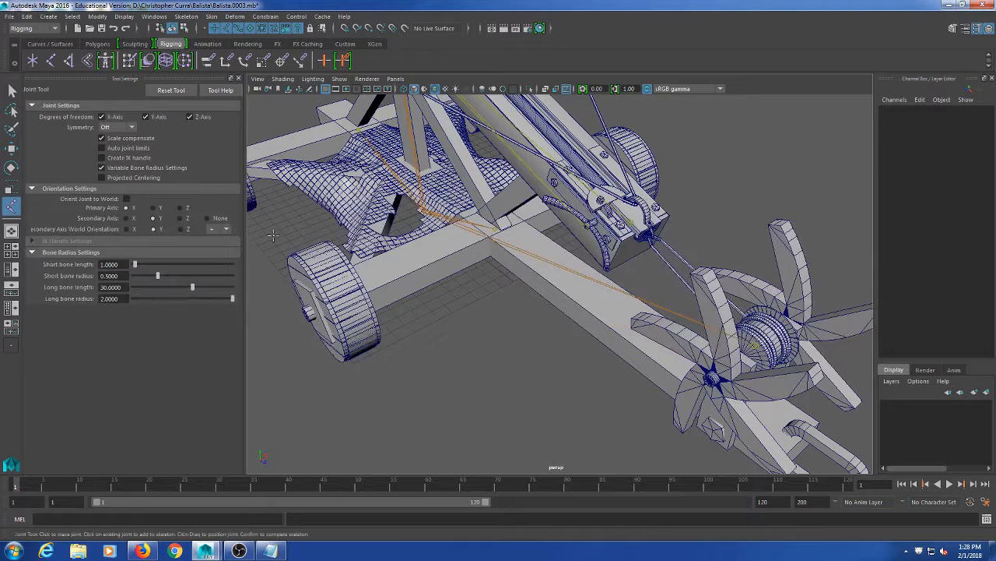
pyautogui.click(102, 168)
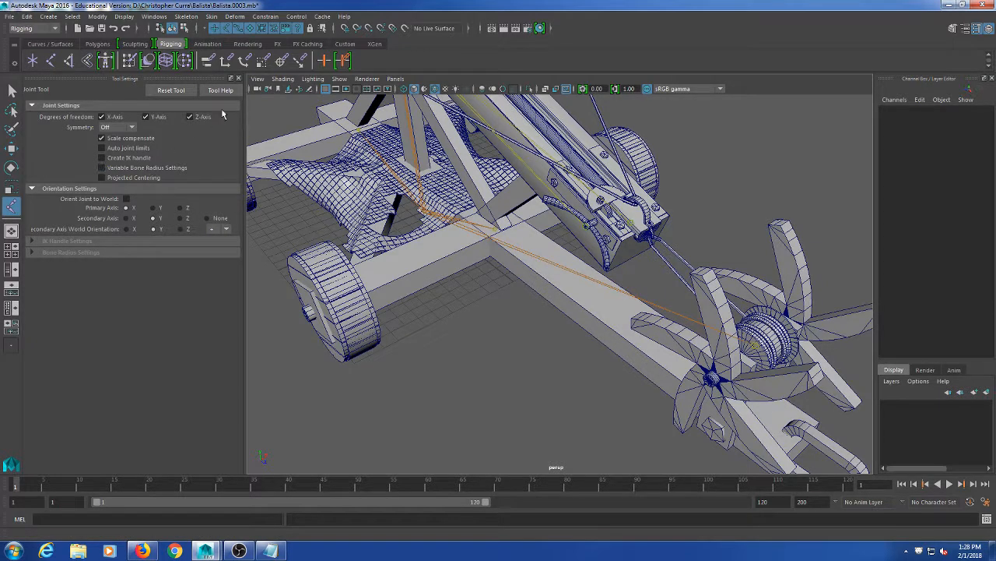
pyautogui.click(239, 79)
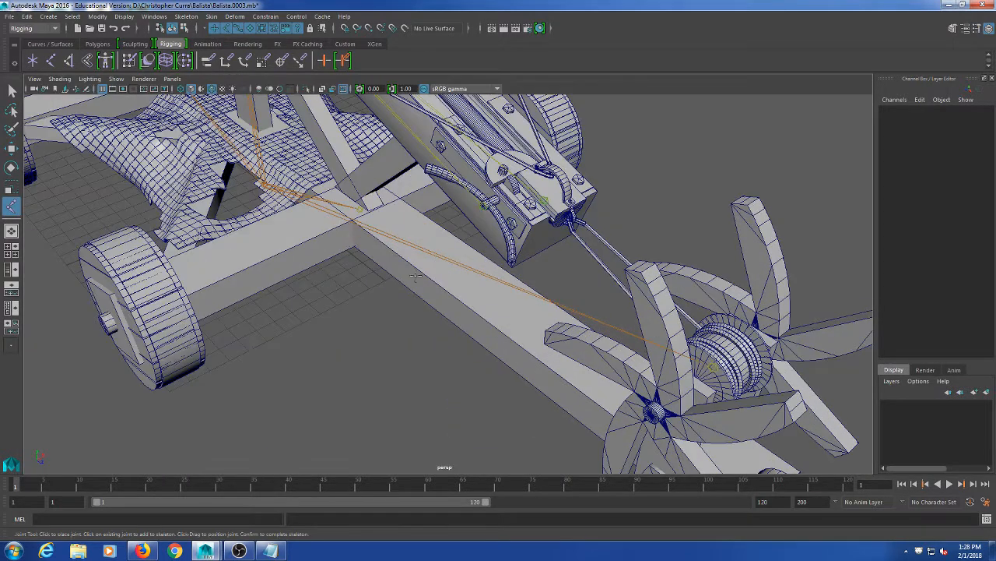
# - Try placing a joint snapped to the centre vertex on top of the half disc's round pin
pyautogui.keyDown('alt'); pyautogui.moveTo(416, 276); pyautogui.dragTo(377, 266); pyautogui.keyUp('alt')
pyautogui.keyDown('alt'); pyautogui.moveTo(478, 290); pyautogui.dragTo(380, 354, button='middle'); pyautogui.keyUp('alt')
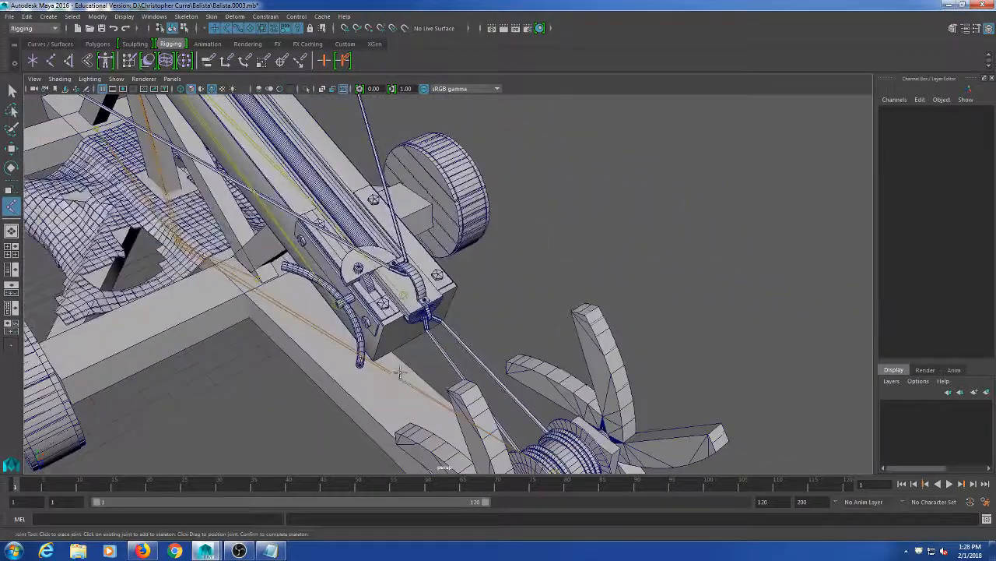
pyautogui.scroll(6, 380, 354)
pyautogui.keyDown('alt'); pyautogui.moveTo(246, 282); pyautogui.dragTo(359, 294, button='middle'); pyautogui.keyUp('alt')
pyautogui.scroll(5, 360, 294)
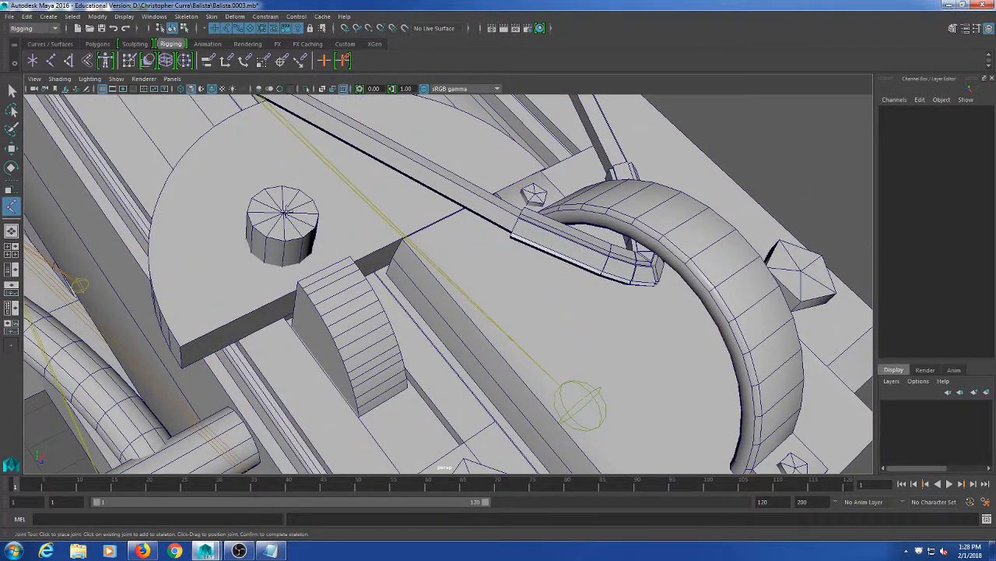
pyautogui.press('v')
pyautogui.click(285, 210)
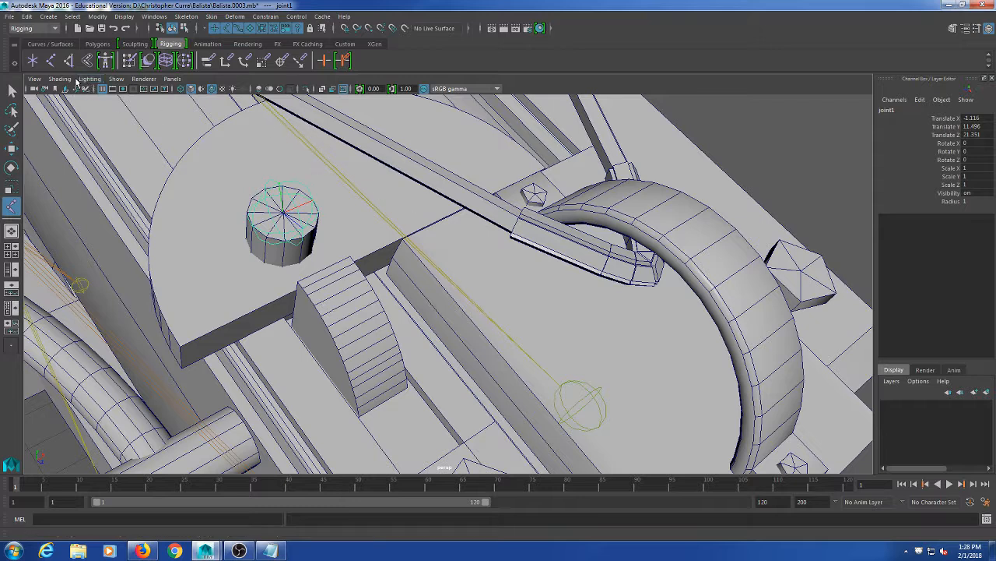
# - Toggle wireframe on shaded off and on again, and undo the joint placement on the pin
pyautogui.click(35, 79)
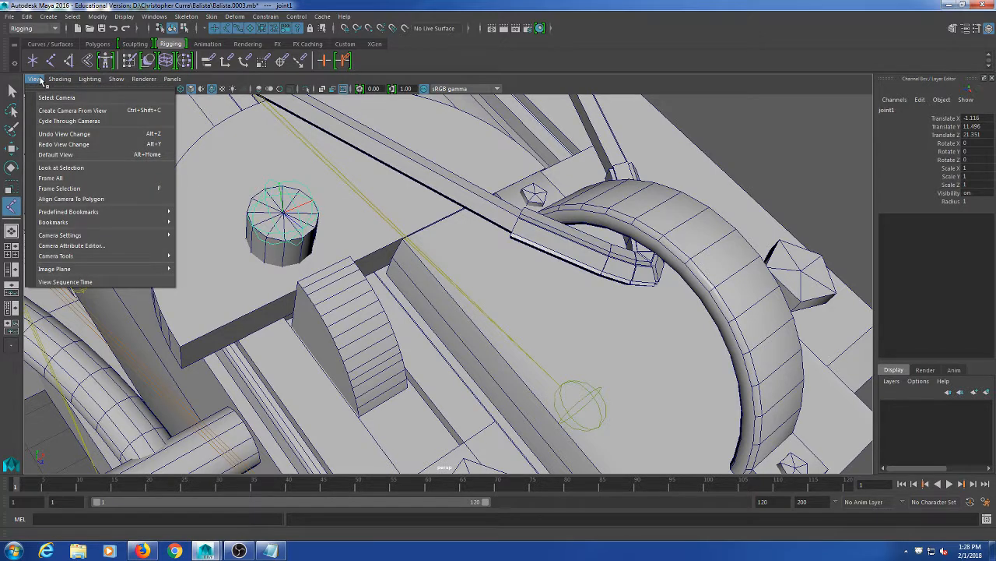
pyautogui.click(52, 81)
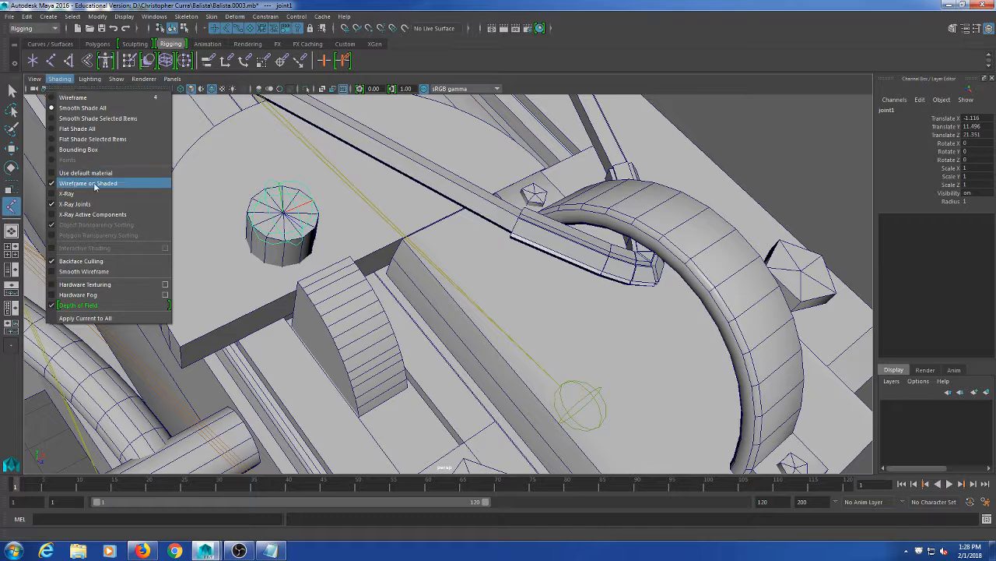
pyautogui.click(121, 183)
pyautogui.click(59, 78)
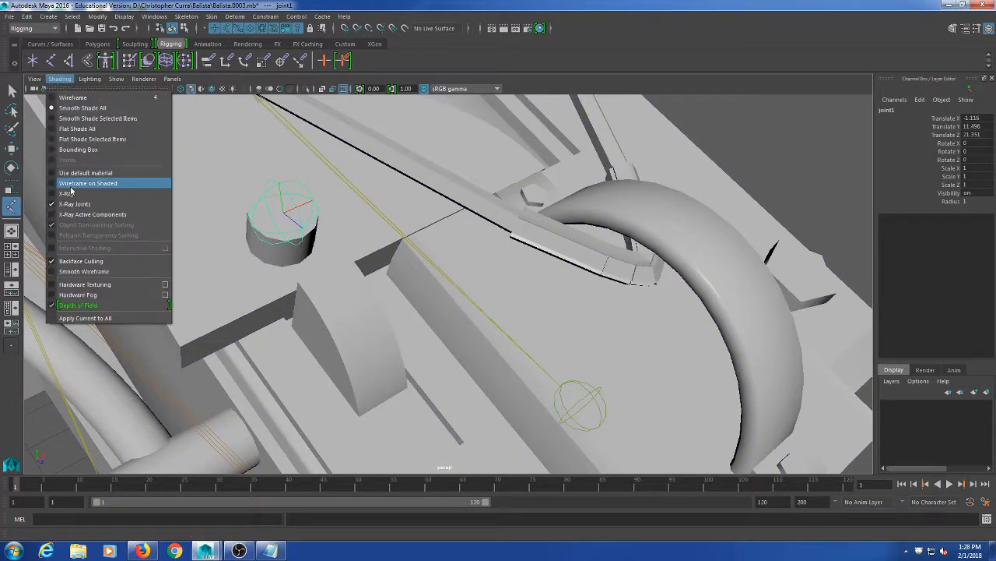
pyautogui.click(71, 183)
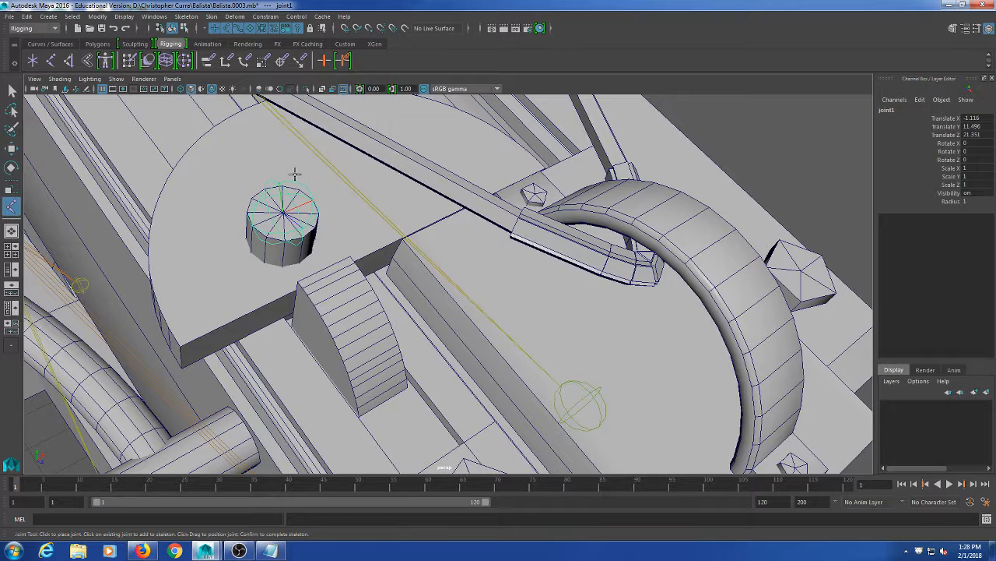
pyautogui.hotkey('ctrl', 'z')
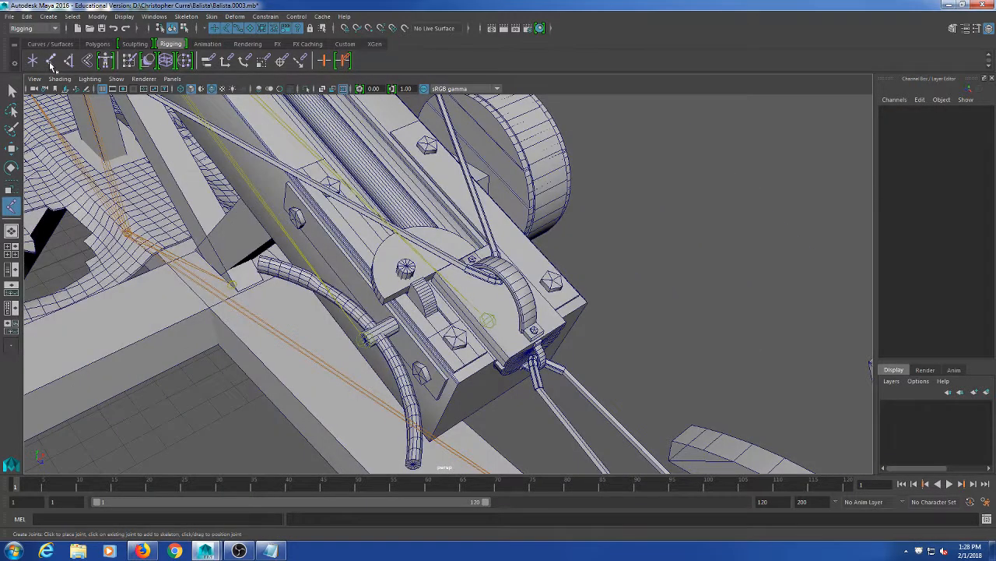
# - Toggle the Joint Tool's variable bone radius option on and back off
pyautogui.doubleClick(51, 62)
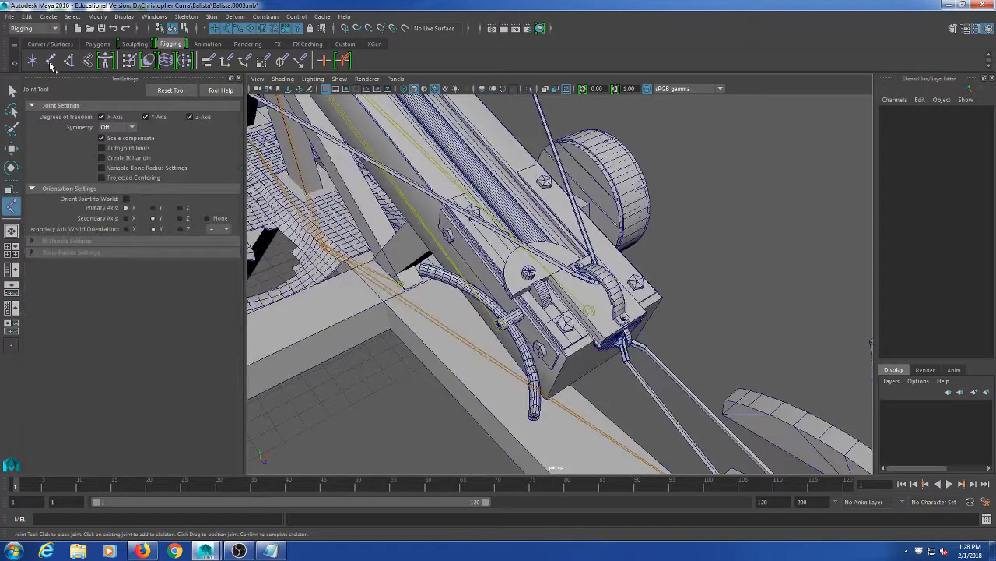
pyautogui.click(101, 167)
pyautogui.click(101, 168)
pyautogui.click(238, 80)
# - Place a single joint snapped to the centre vertex on top of the half disc's round pin
pyautogui.scroll(6, 436, 270)
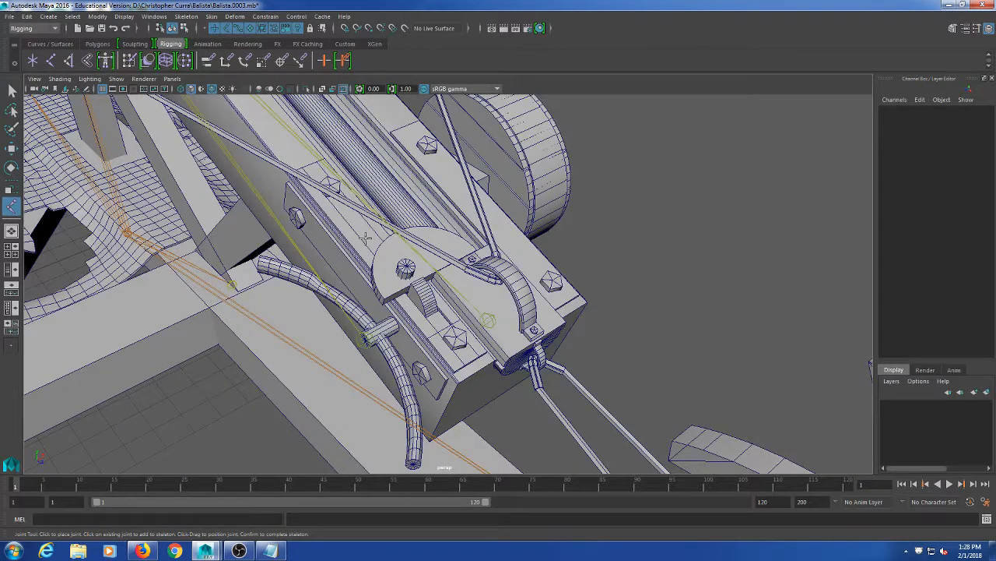
pyautogui.scroll(5, 321, 248)
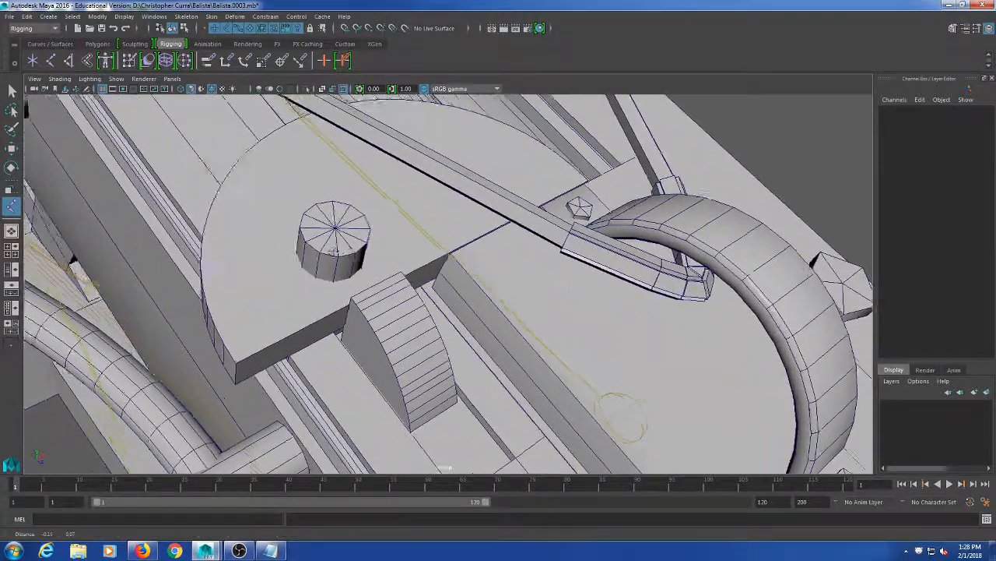
pyautogui.keyDown('alt'); pyautogui.moveTo(333, 243); pyautogui.dragTo(302, 221, button='middle'); pyautogui.keyUp('alt')
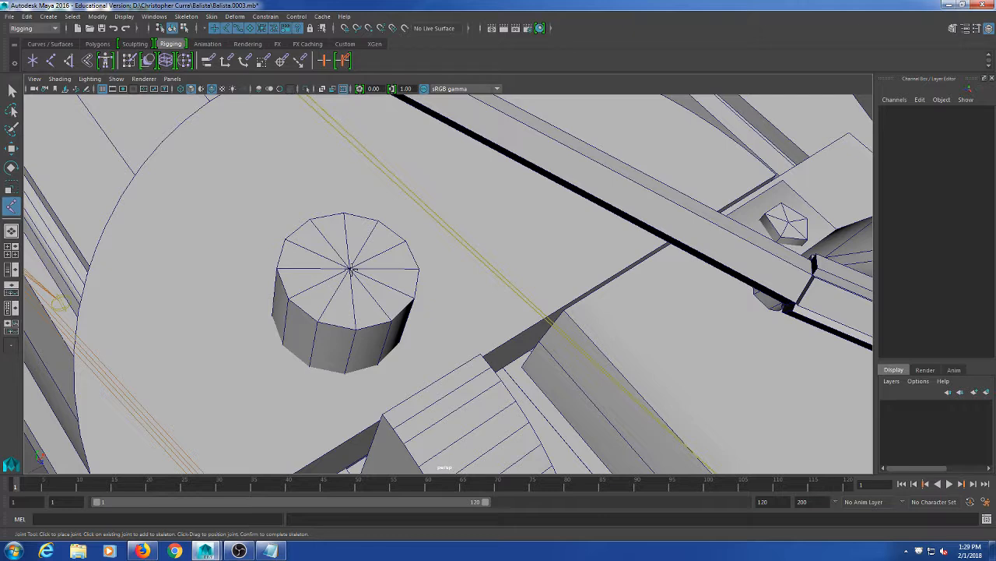
pyautogui.press('v')
pyautogui.click(350, 268)
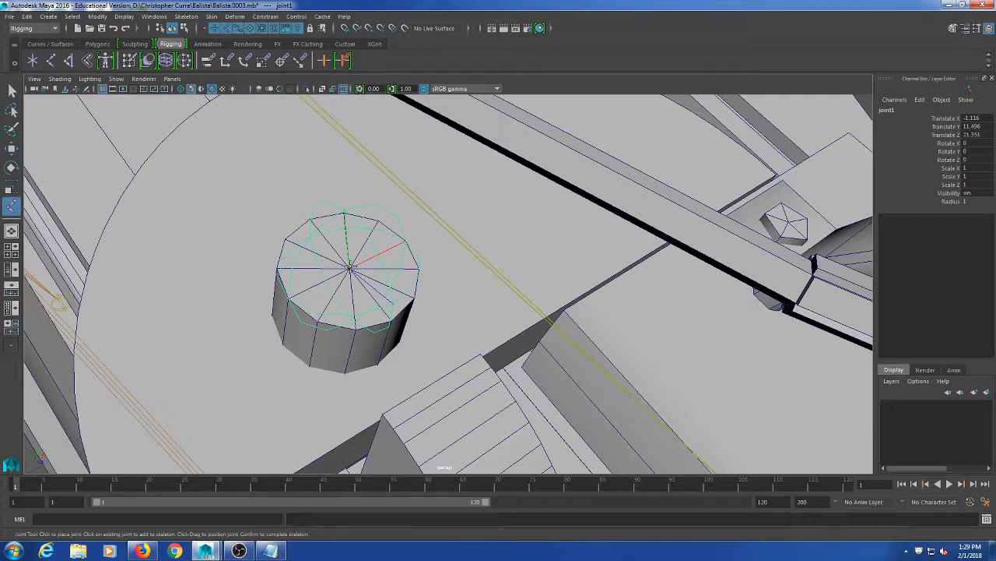
# - Finish the joint on the half disc's pin, duplicate it, and move the copy to the adjacent curved trigger piece at about Y 10.914, Z 21.987
pyautogui.press('Return')
pyautogui.scroll(-10, 351, 270)
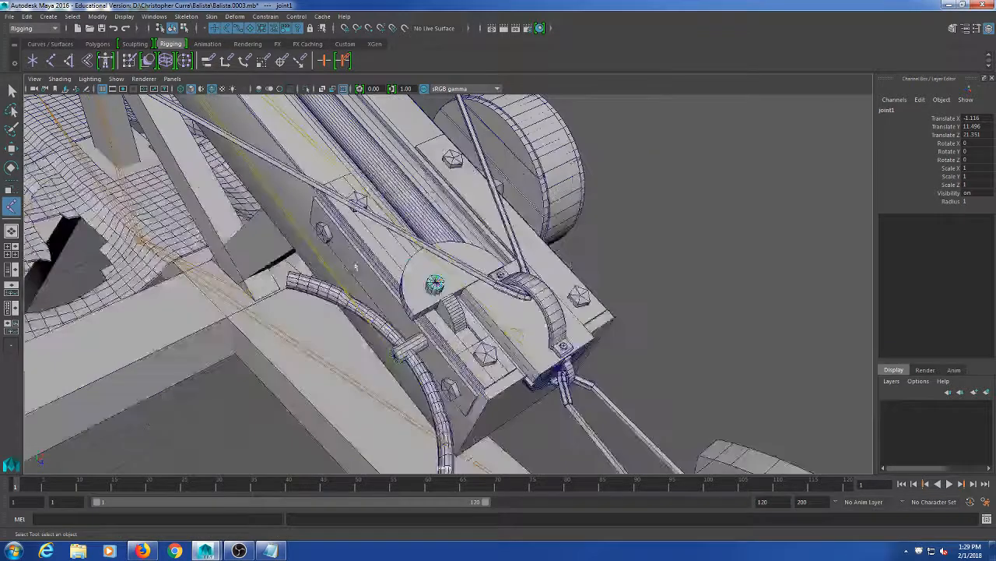
pyautogui.keyDown('alt'); pyautogui.moveTo(467, 356); pyautogui.dragTo(433, 361); pyautogui.keyUp('alt')
pyautogui.scroll(2, 433, 362)
pyautogui.scroll(3, 445, 369)
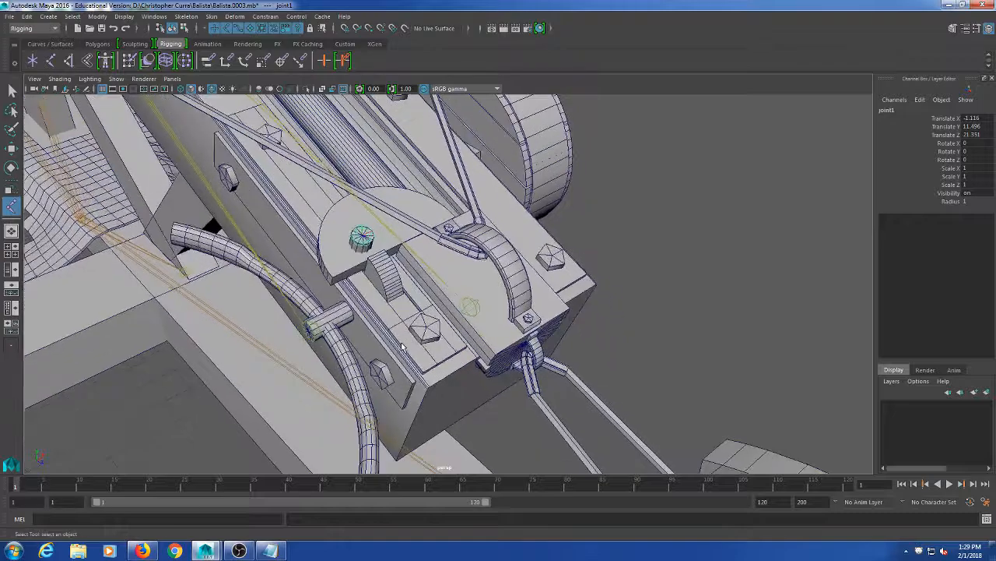
pyautogui.scroll(1, 310, 314)
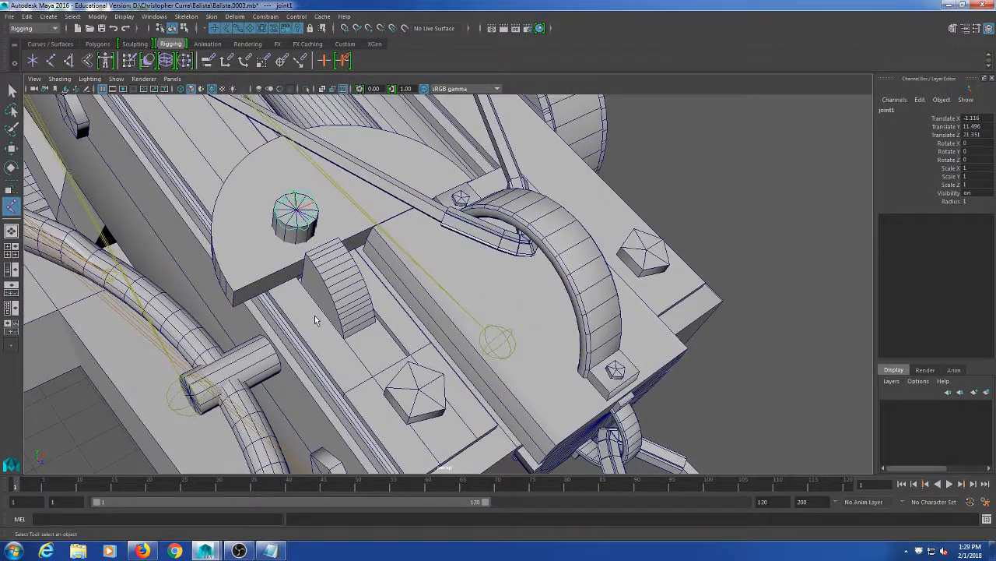
pyautogui.press('w')
pyautogui.keyDown('alt'); pyautogui.moveTo(316, 320); pyautogui.dragTo(340, 312); pyautogui.keyUp('alt')
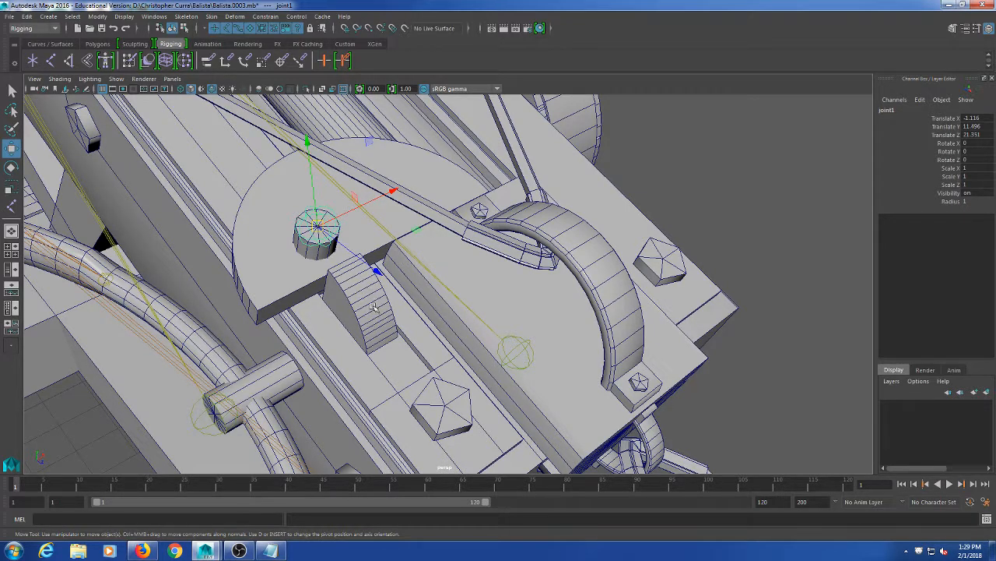
pyautogui.hotkey('ctrl', 'd')
pyautogui.keyDown('alt'); pyautogui.moveTo(376, 268); pyautogui.dragTo(397, 292); pyautogui.keyUp('alt')
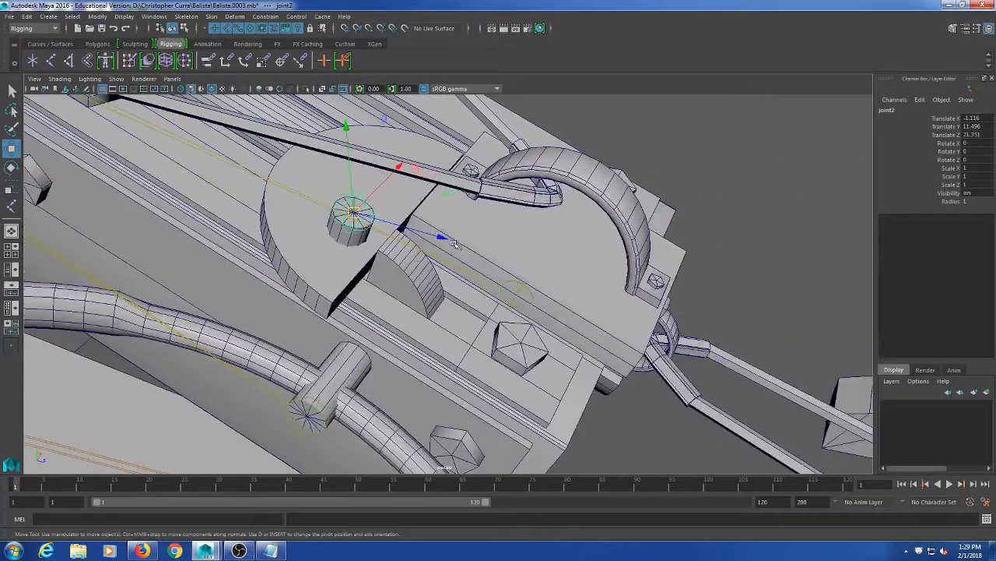
pyautogui.moveTo(455, 244); pyautogui.dragTo(516, 270)
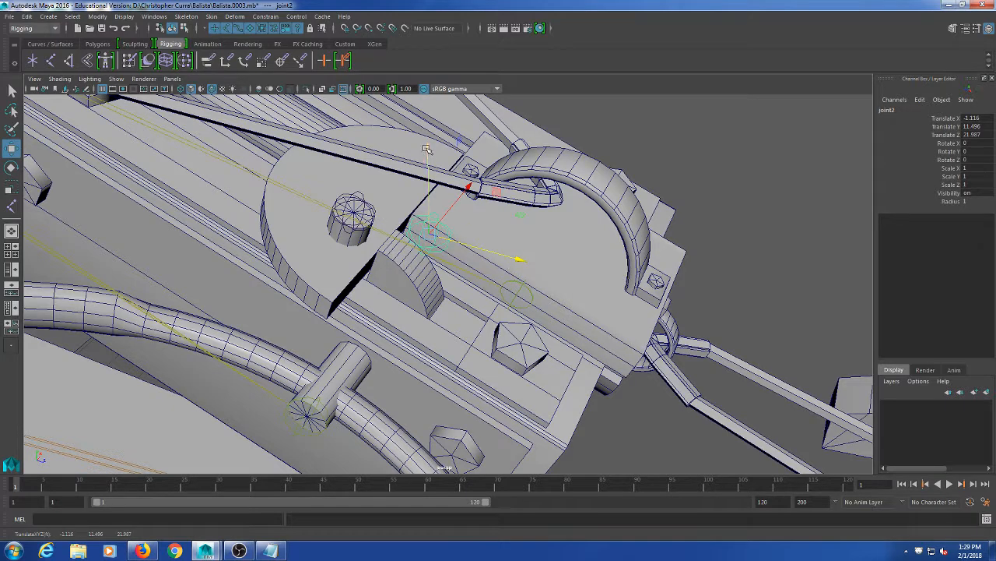
pyautogui.moveTo(427, 148); pyautogui.dragTo(430, 224)
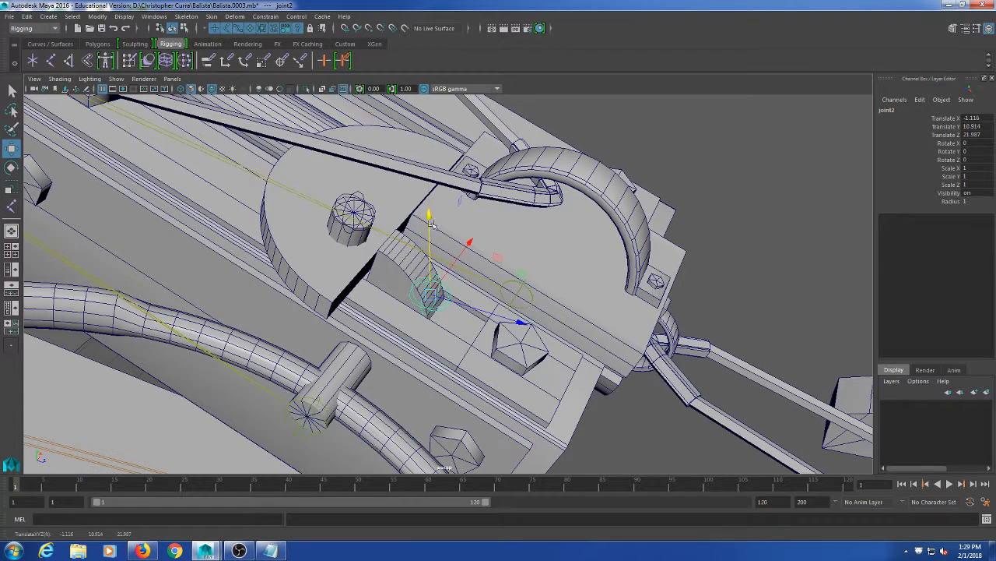
pyautogui.keyDown('alt'); pyautogui.moveTo(441, 343); pyautogui.dragTo(510, 310); pyautogui.keyUp('alt')
pyautogui.keyDown('alt'); pyautogui.moveTo(509, 310); pyautogui.dragTo(442, 315, button='middle'); pyautogui.keyUp('alt')
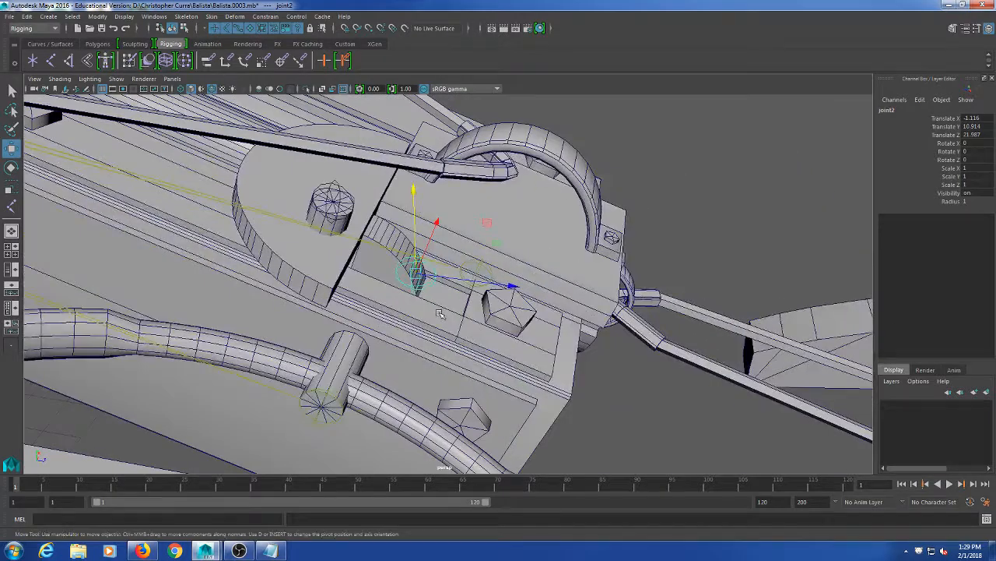
pyautogui.press('f')
pyautogui.scroll(-6, 471, 351)
pyautogui.keyDown('alt'); pyautogui.moveTo(473, 356); pyautogui.dragTo(498, 346); pyautogui.keyUp('alt')
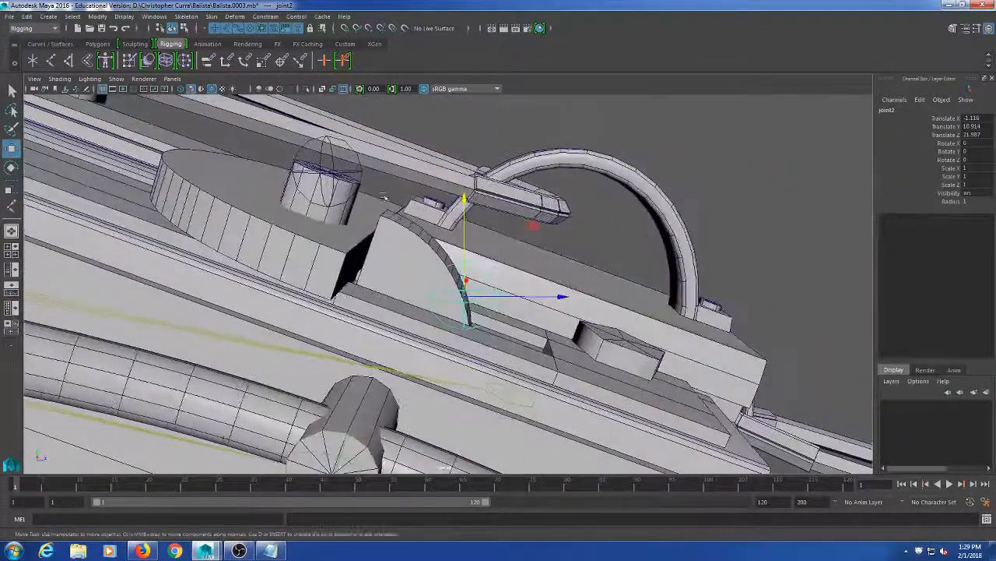
pyautogui.click(326, 167)
pyautogui.press('e')
pyautogui.moveTo(397, 109); pyautogui.dragTo(418, 170)
pyautogui.press('Down')
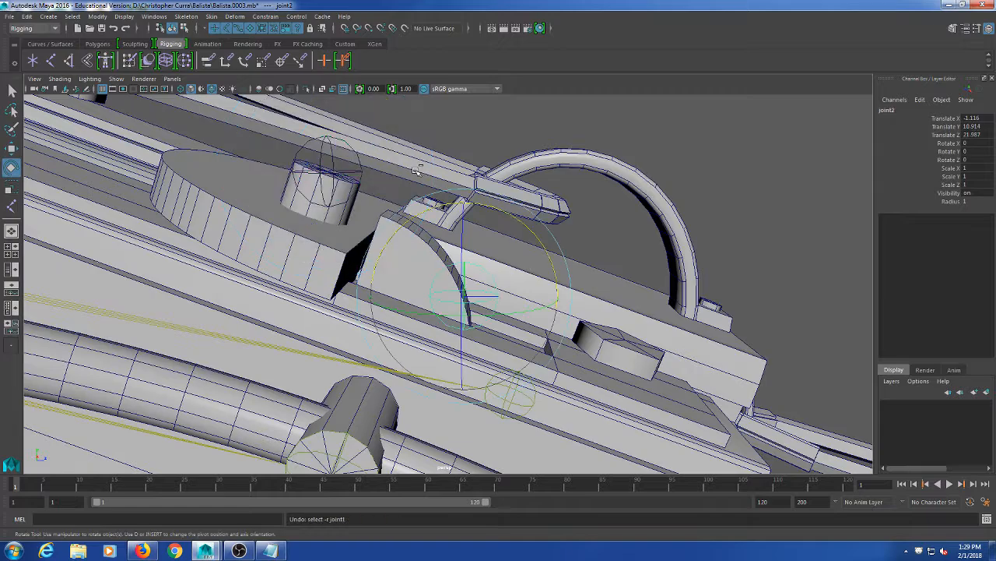
pyautogui.press('f')
pyautogui.click(549, 134)
pyautogui.keyDown('alt'); pyautogui.moveTo(534, 196); pyautogui.dragTo(451, 290); pyautogui.keyUp('alt')
pyautogui.click(443, 293)
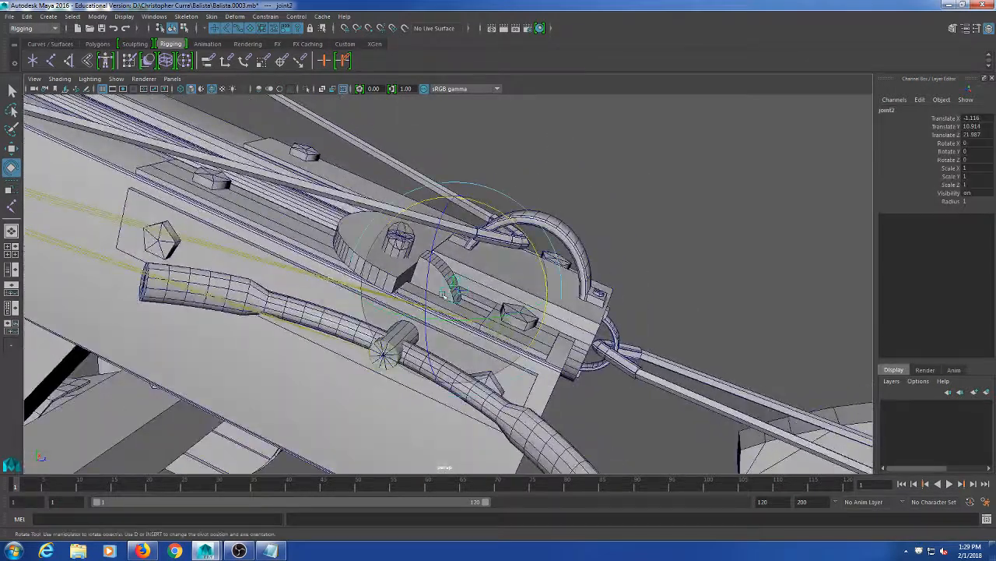
pyautogui.press('y')
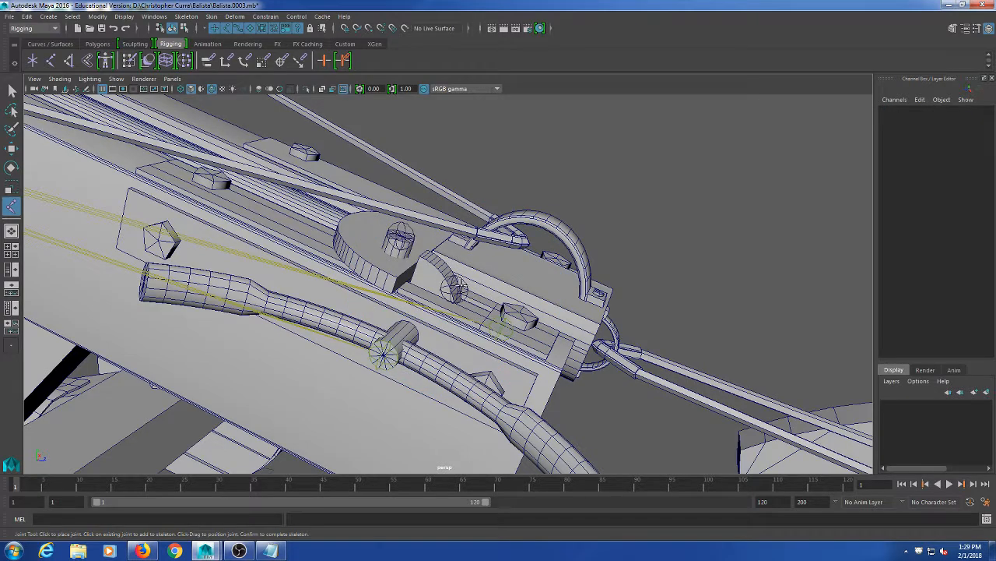
pyautogui.press('q')
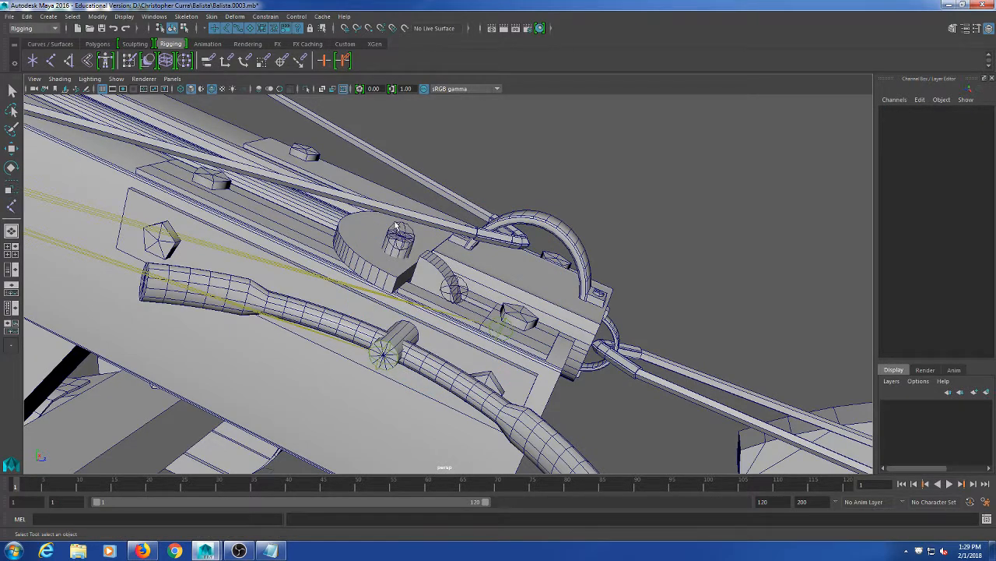
# - Try rotating the pin's joint about 22 degrees around X, and undo the rotation
pyautogui.click(397, 226)
pyautogui.keyDown('alt'); pyautogui.moveTo(396, 226); pyautogui.dragTo(474, 270); pyautogui.keyUp('alt')
pyautogui.press('w')
pyautogui.press('e')
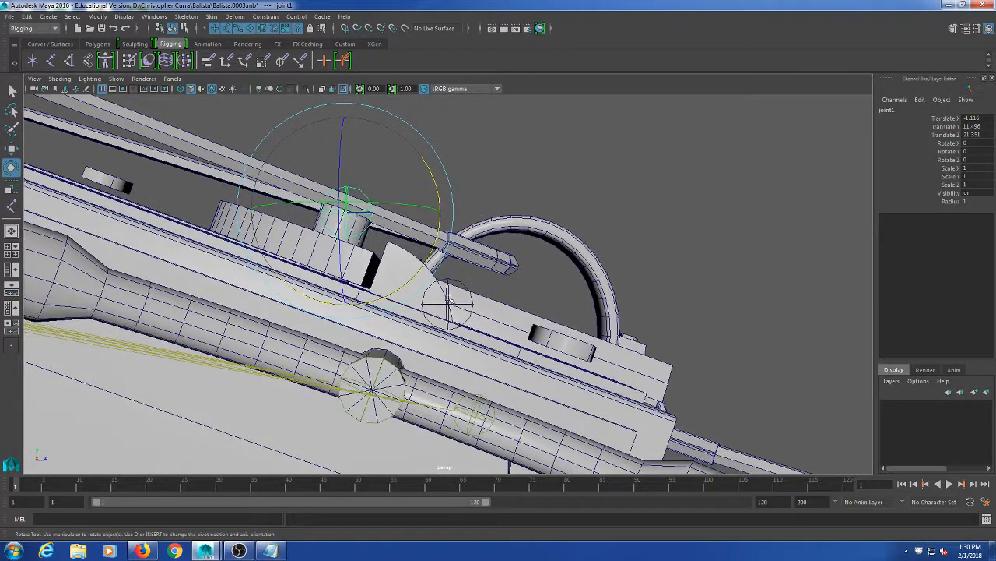
pyautogui.keyDown('alt'); pyautogui.moveTo(549, 216); pyautogui.dragTo(552, 368); pyautogui.keyUp('alt')
pyautogui.click(458, 293)
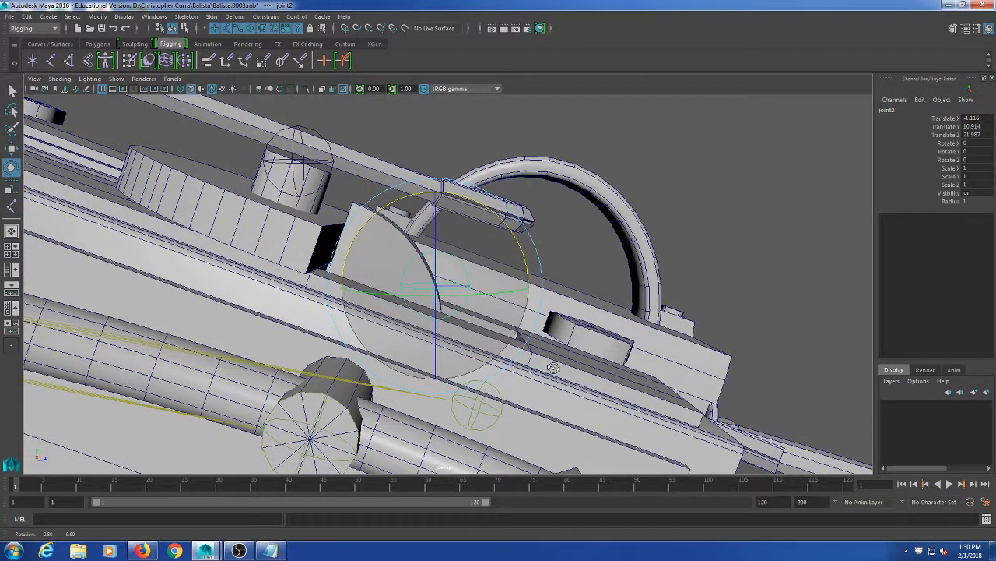
pyautogui.keyDown('alt'); pyautogui.moveTo(511, 257); pyautogui.dragTo(505, 263, button='middle'); pyautogui.keyUp('alt')
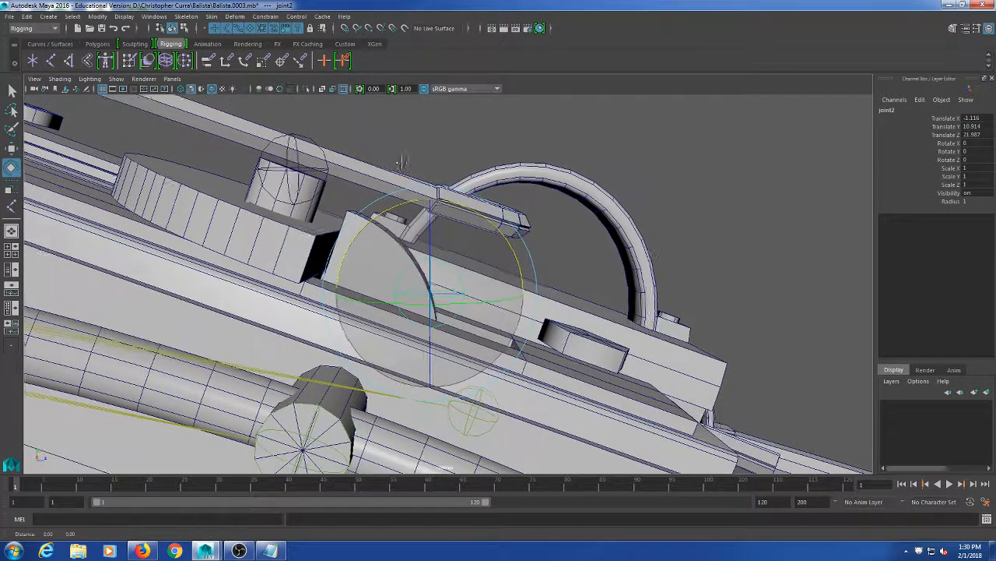
pyautogui.click(369, 135)
pyautogui.click(312, 138)
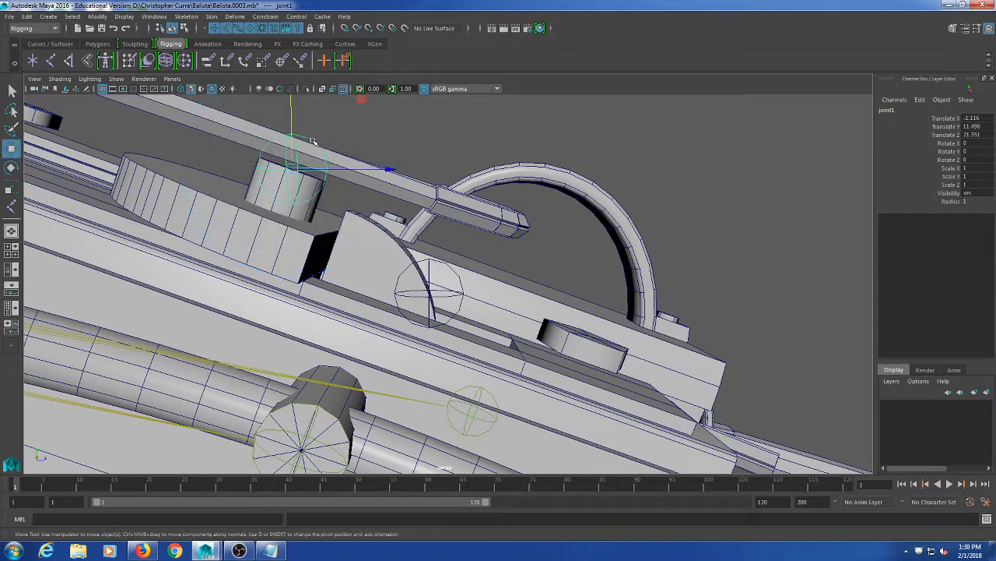
pyautogui.moveTo(371, 130); pyautogui.dragTo(373, 148)
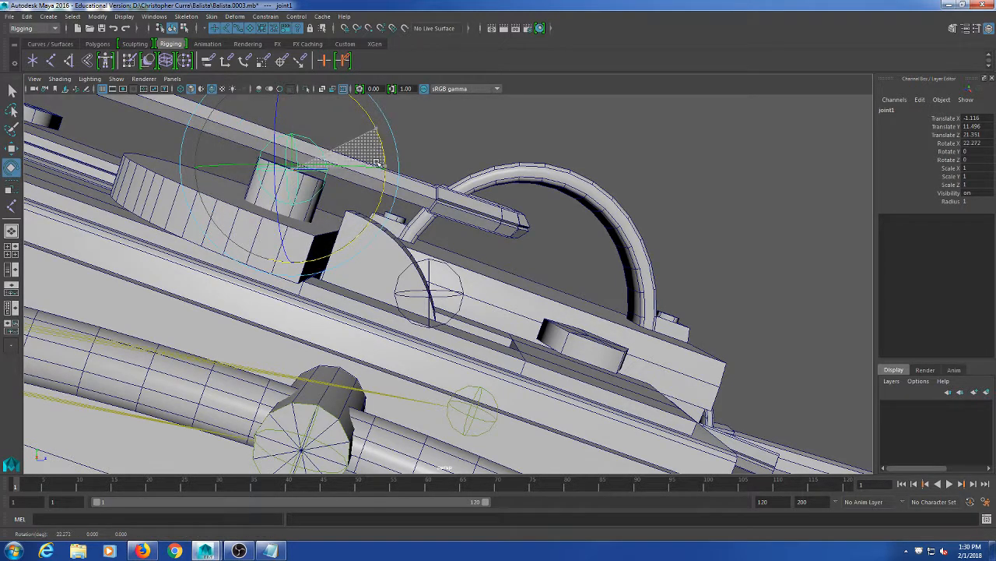
pyautogui.hotkey('ctrl', 'z')
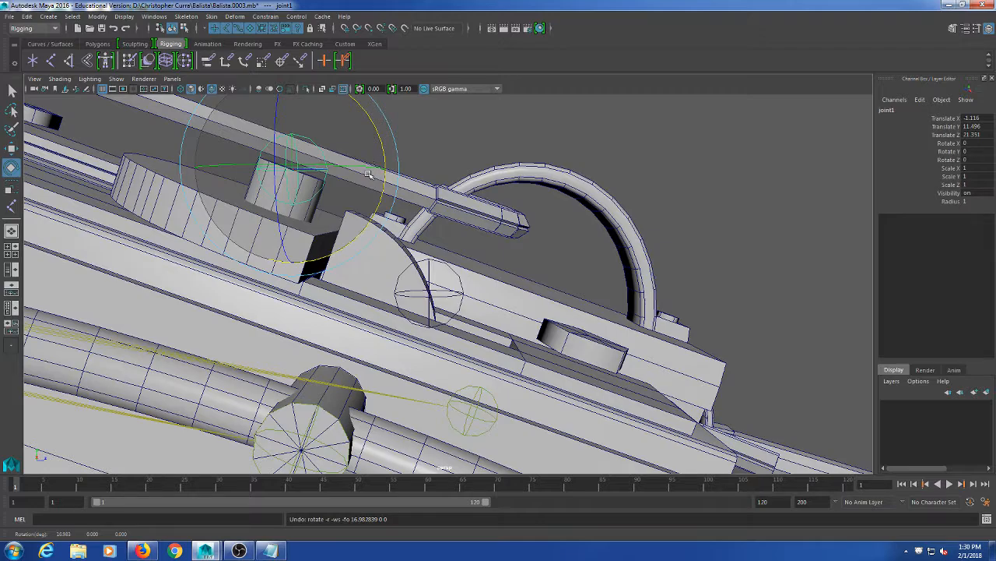
# - Delete the separate joints on the half disc's pin and the curved trigger piece
pyautogui.click(451, 150)
pyautogui.scroll(-5, 451, 150)
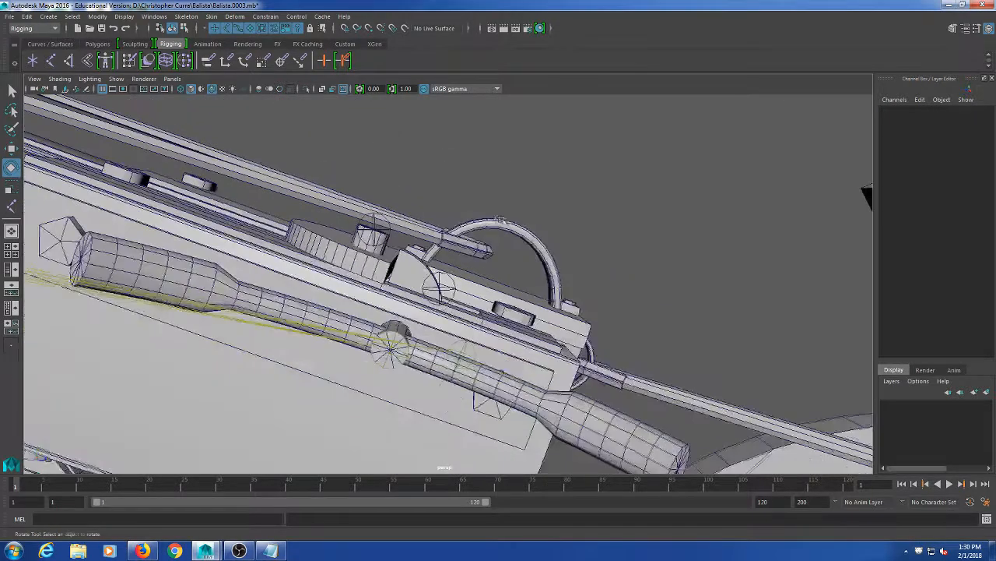
pyautogui.keyDown('alt'); pyautogui.moveTo(451, 150); pyautogui.dragTo(424, 274); pyautogui.keyUp('alt')
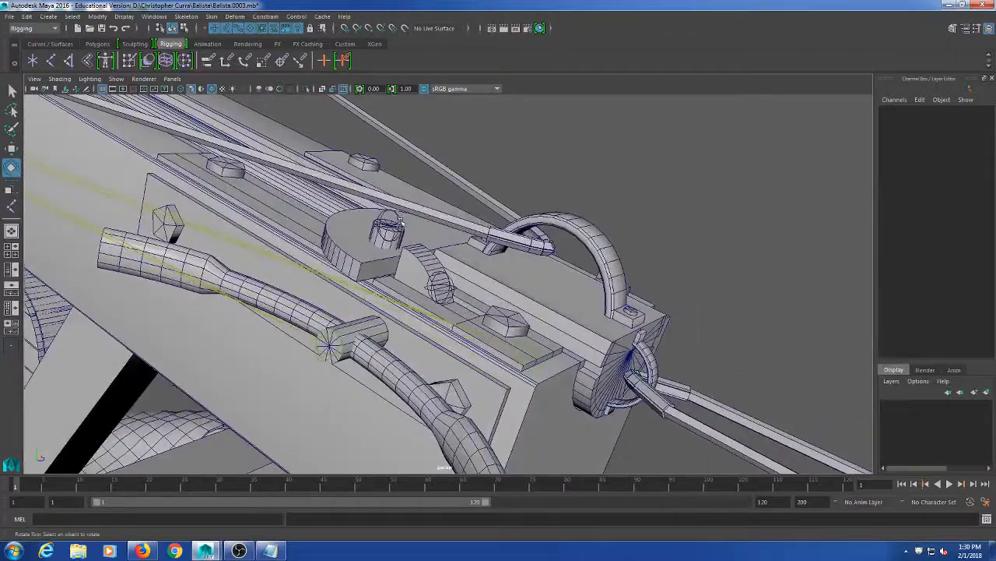
pyautogui.click(425, 275)
pyautogui.press('t')
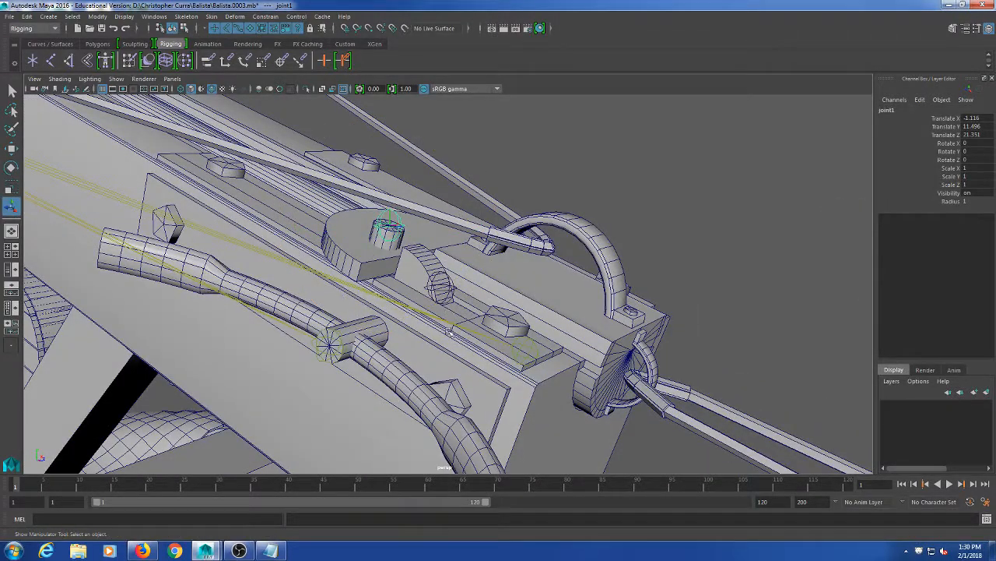
pyautogui.click(444, 290)
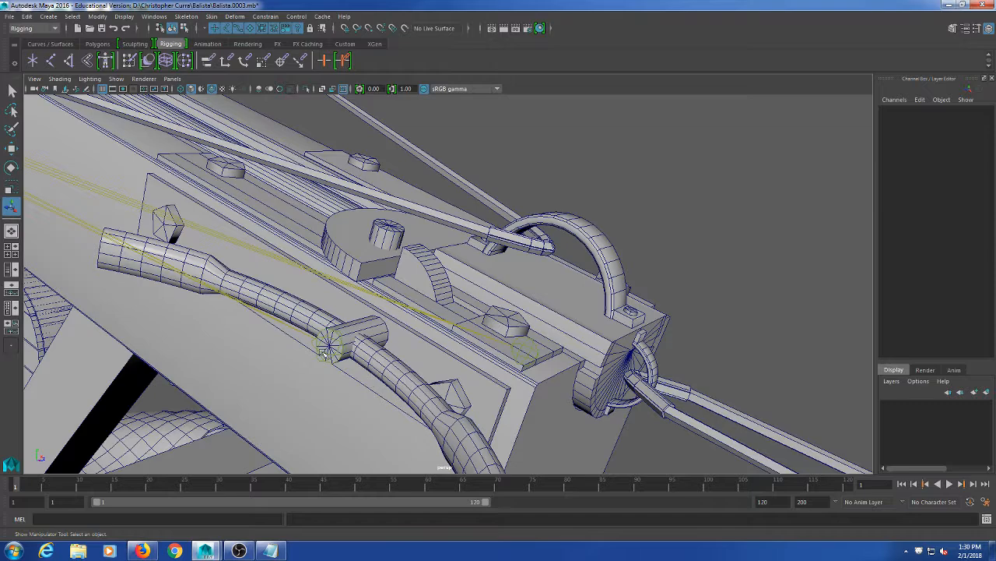
# - Duplicate the crank joint and snap the copy to the centre vertex on top of the half disc's round pin
pyautogui.click(324, 350)
pyautogui.keyDown('alt'); pyautogui.moveTo(525, 394); pyautogui.dragTo(503, 394); pyautogui.keyUp('alt')
pyautogui.keyDown('alt'); pyautogui.moveTo(377, 393); pyautogui.dragTo(383, 366, button='middle'); pyautogui.keyUp('alt')
pyautogui.keyDown('alt'); pyautogui.moveTo(383, 367); pyautogui.dragTo(402, 370); pyautogui.keyUp('alt')
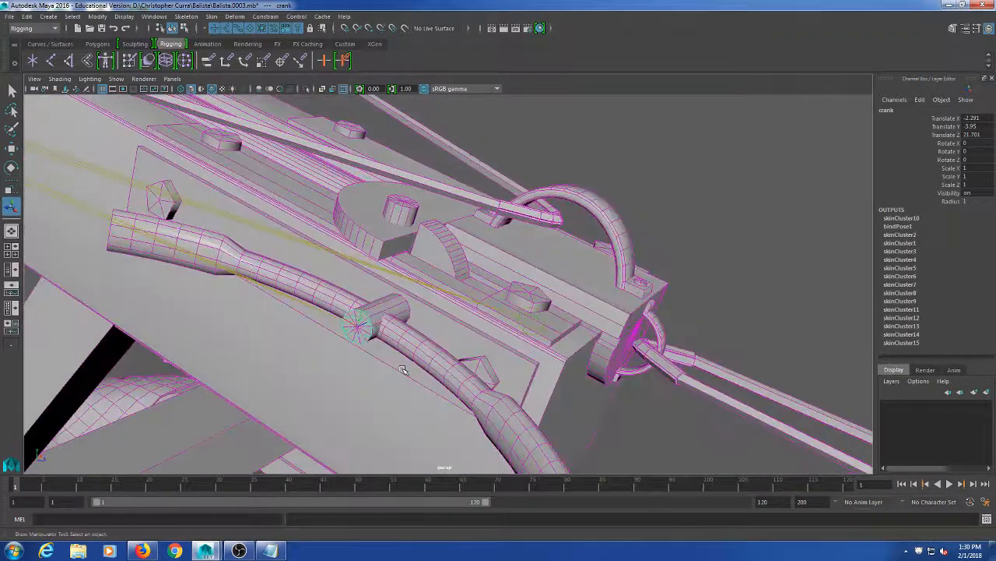
pyautogui.hotkey('ctrl', 'd')
pyautogui.press('w')
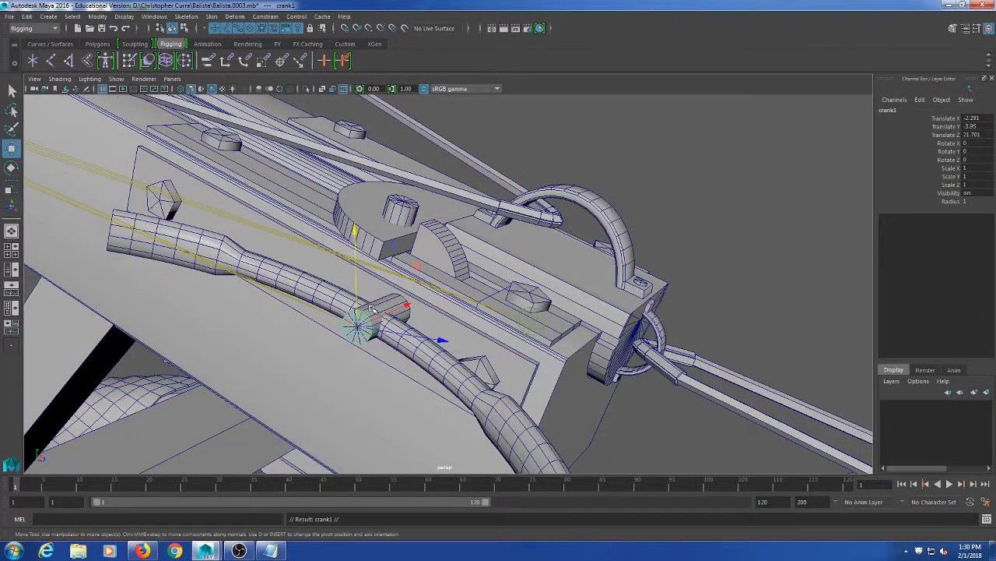
pyautogui.moveTo(363, 293); pyautogui.dragTo(353, 188)
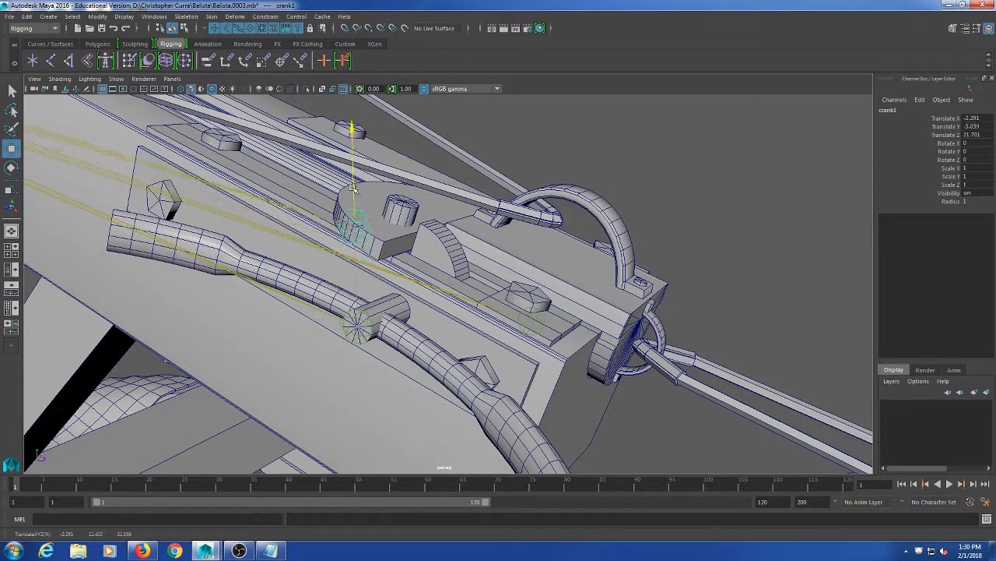
pyautogui.keyDown('alt'); pyautogui.moveTo(360, 309); pyautogui.dragTo(318, 347); pyautogui.keyUp('alt')
pyautogui.scroll(5, 318, 347)
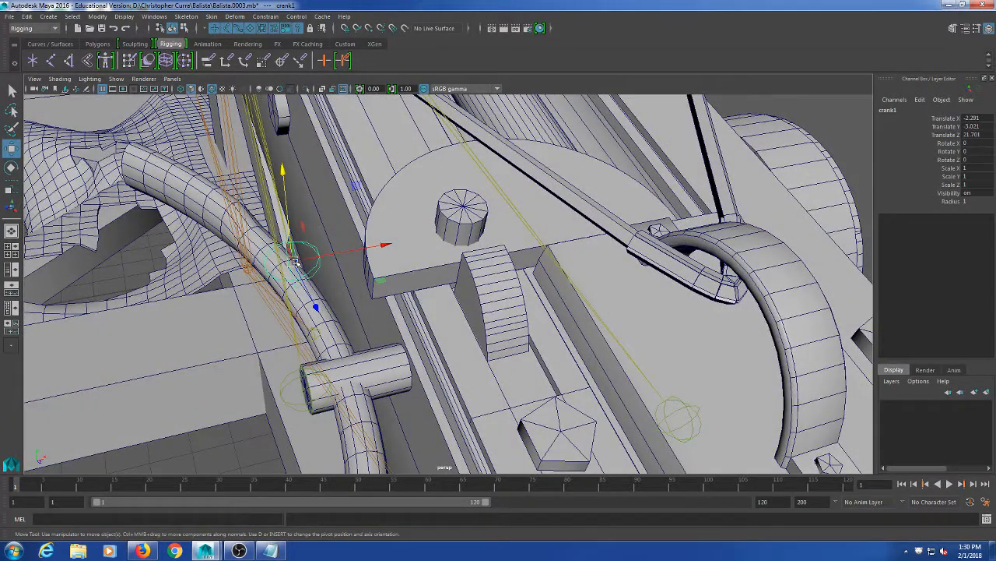
pyautogui.moveTo(296, 261); pyautogui.dragTo(463, 206)
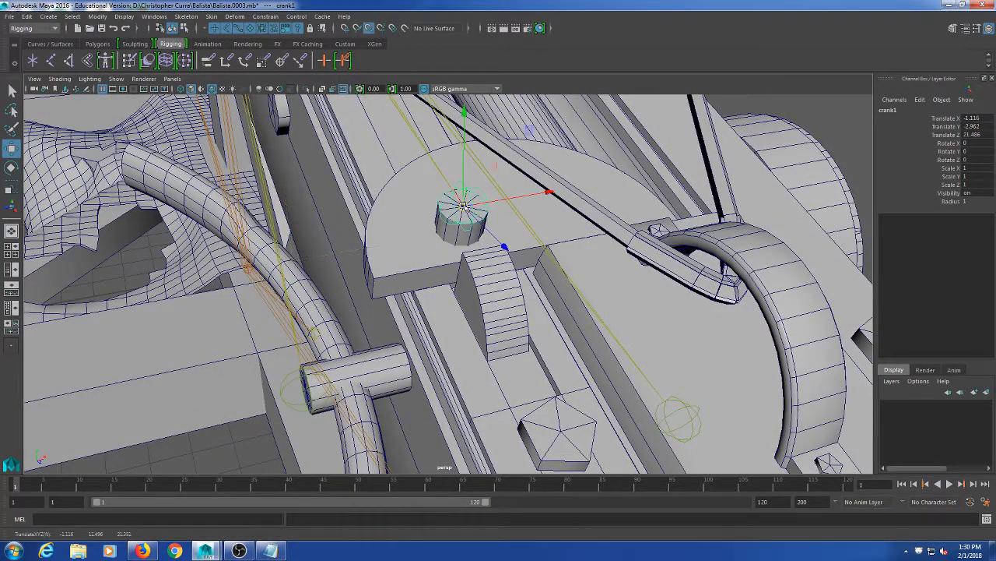
pyautogui.keyDown('alt'); pyautogui.moveTo(482, 311); pyautogui.dragTo(458, 348); pyautogui.keyUp('alt')
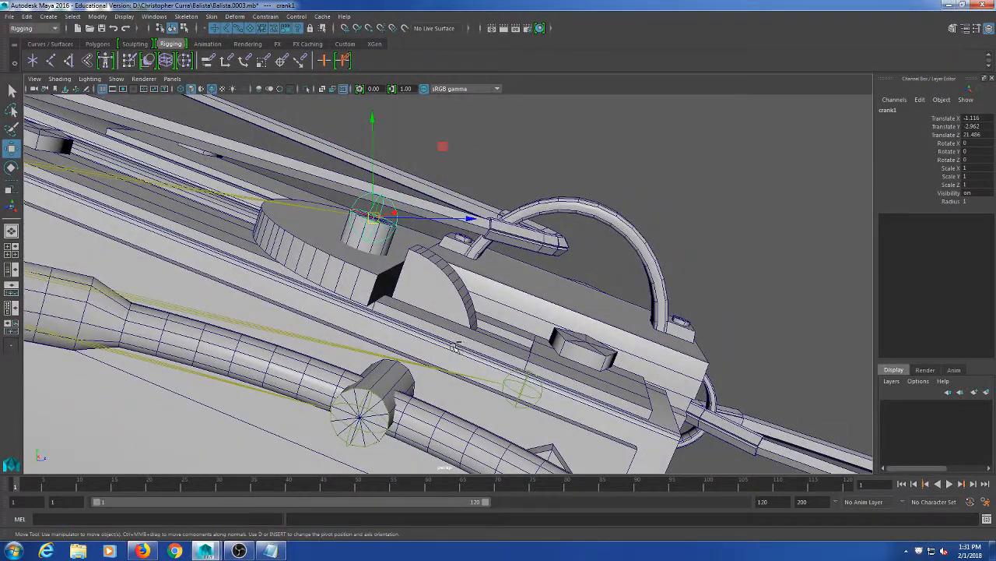
# - Duplicate the pin's joint and move the copy onto the curved trigger piece at about Translate Y -3.53, Z 21.8
pyautogui.hotkey('ctrl', 'd')
pyautogui.moveTo(465, 221); pyautogui.dragTo(566, 240)
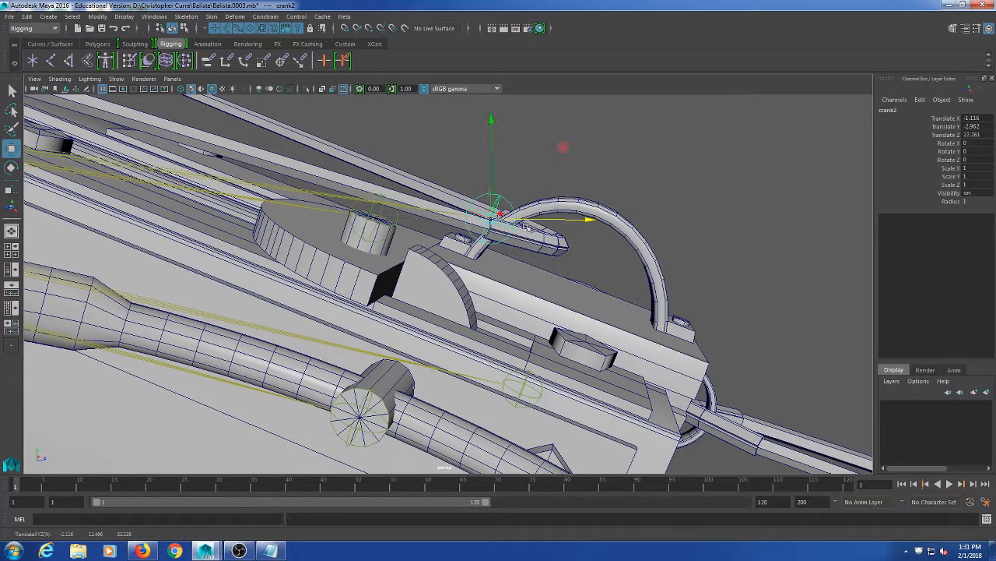
pyautogui.moveTo(491, 120); pyautogui.dragTo(492, 187)
pyautogui.keyDown('alt'); pyautogui.moveTo(538, 237); pyautogui.dragTo(470, 282); pyautogui.keyUp('alt')
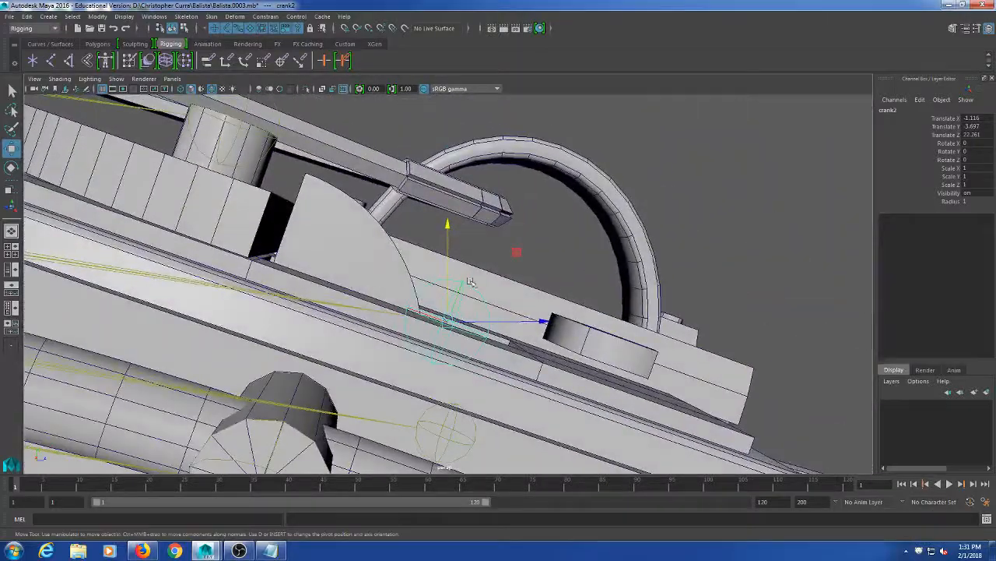
pyautogui.moveTo(450, 225)
pyautogui.mouseDown()
pyautogui.moveTo(451, 257)
pyautogui.moveTo(457, 225)
pyautogui.mouseUp()
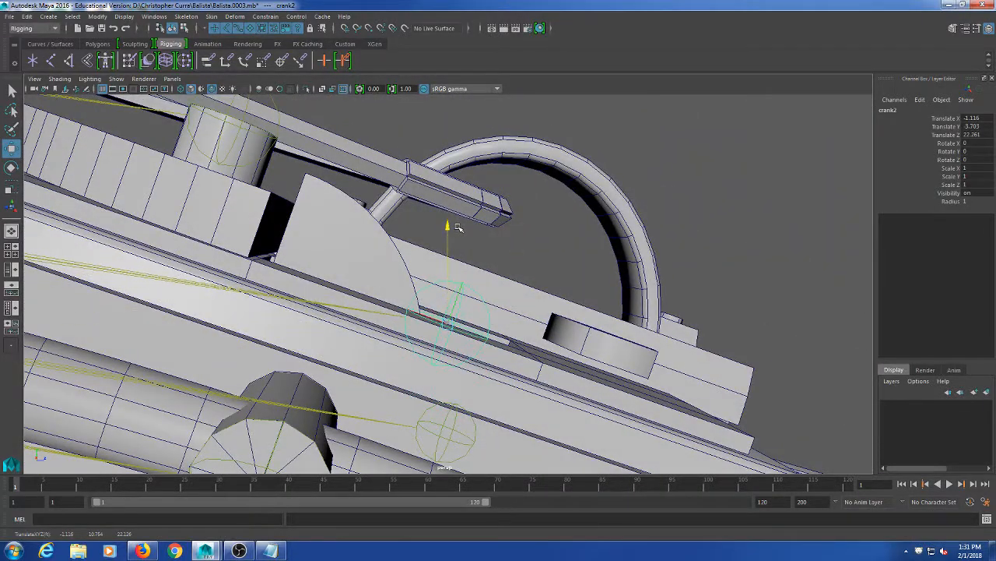
pyautogui.keyDown('alt'); pyautogui.moveTo(545, 323); pyautogui.dragTo(469, 319); pyautogui.keyUp('alt')
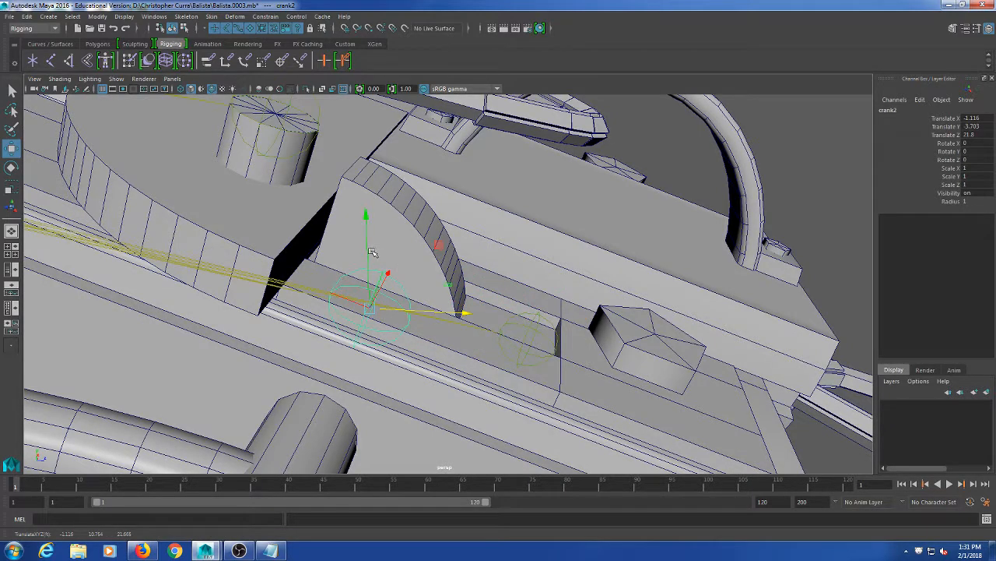
pyautogui.click(373, 212)
pyautogui.hotkey('ctrl', 'z')
pyautogui.moveTo(365, 225); pyautogui.dragTo(362, 184)
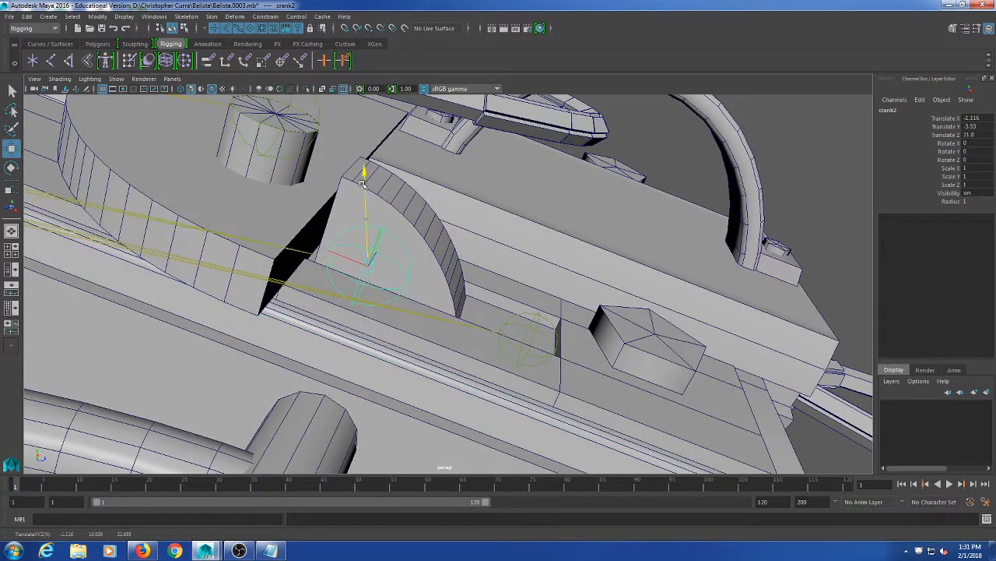
pyautogui.click(462, 281)
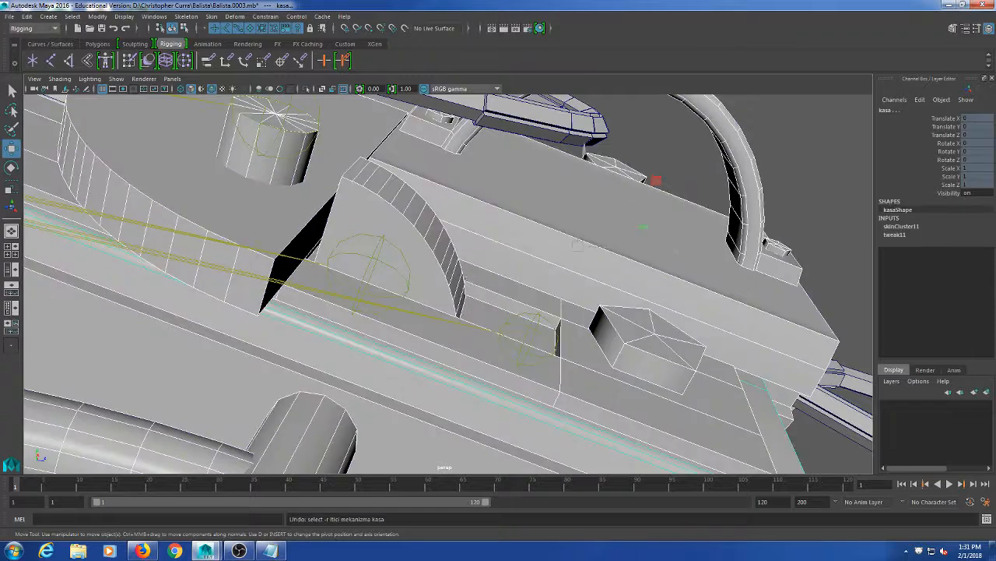
# - Examine the placement of the duplicated joints on the half disc's pin and the curved trigger piece
pyautogui.hotkey('ctrl', 'z')
pyautogui.moveTo(464, 279); pyautogui.dragTo(468, 339)
pyautogui.moveTo(391, 264); pyautogui.dragTo(434, 400)
pyautogui.scroll(-5, 537, 358)
pyautogui.scroll(2, 434, 399)
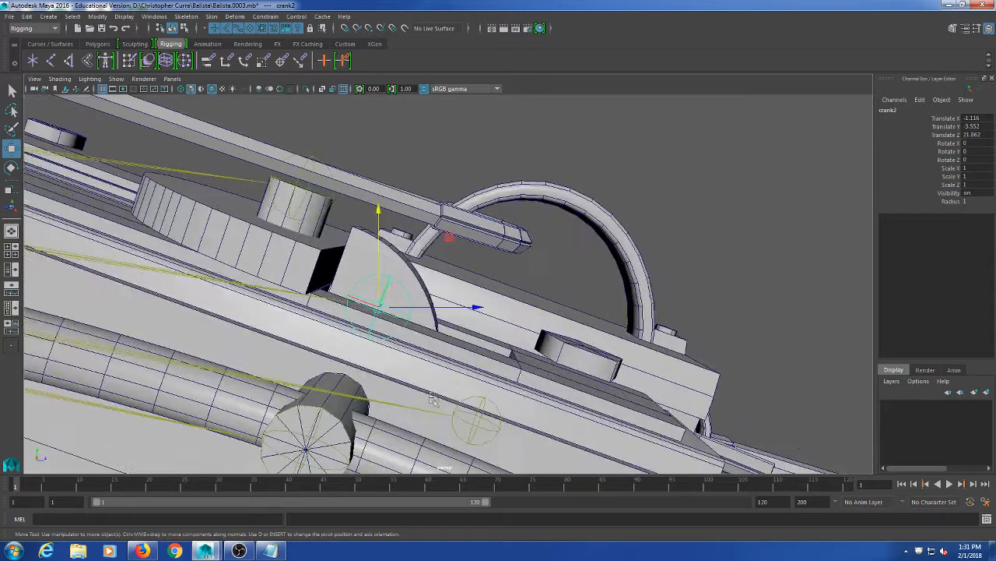
pyautogui.keyDown('alt'); pyautogui.moveTo(421, 366); pyautogui.dragTo(404, 386); pyautogui.keyUp('alt')
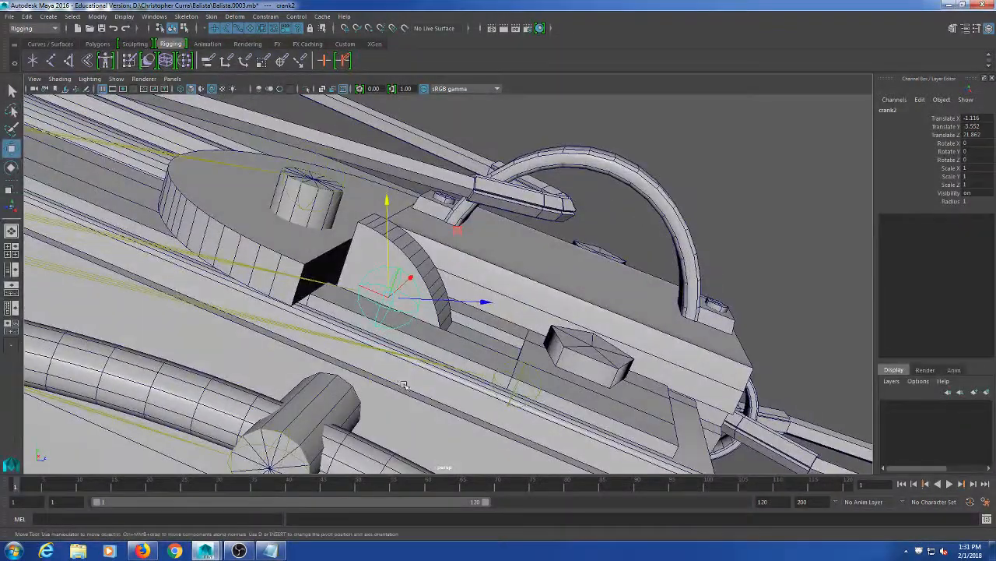
pyautogui.click(468, 138)
pyautogui.keyDown('alt'); pyautogui.moveTo(468, 137); pyautogui.dragTo(412, 217); pyautogui.keyUp('alt')
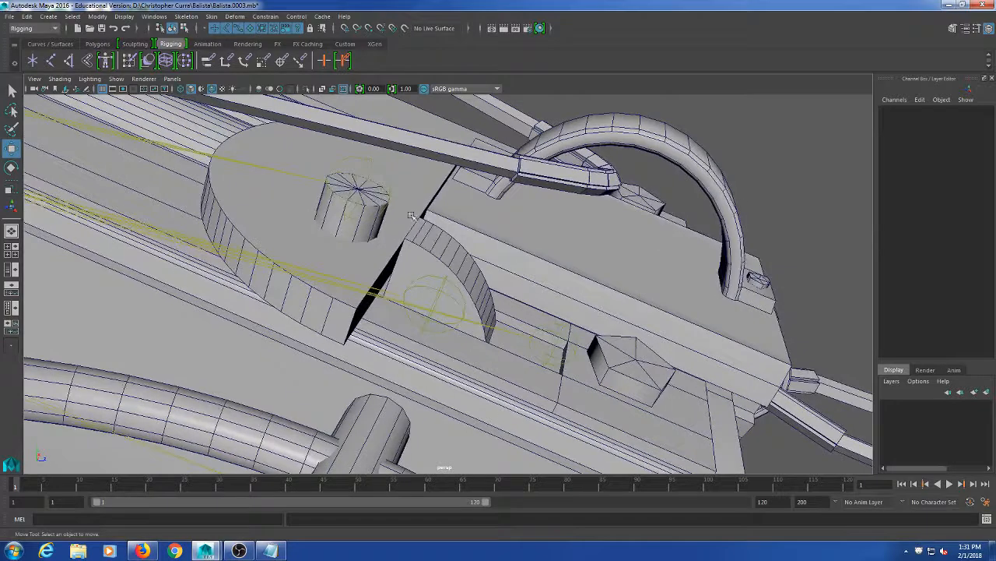
pyautogui.click(450, 285)
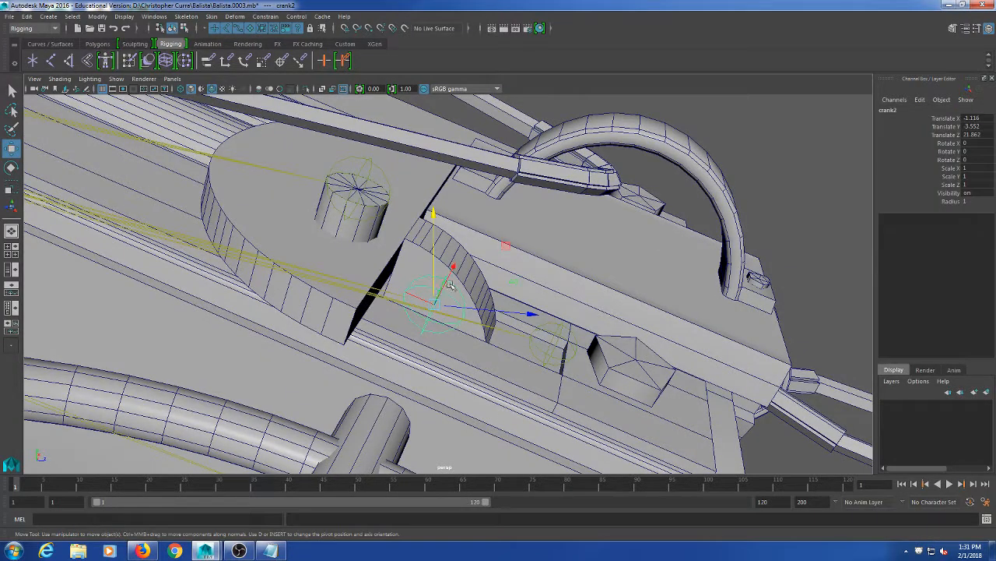
pyautogui.click(354, 187)
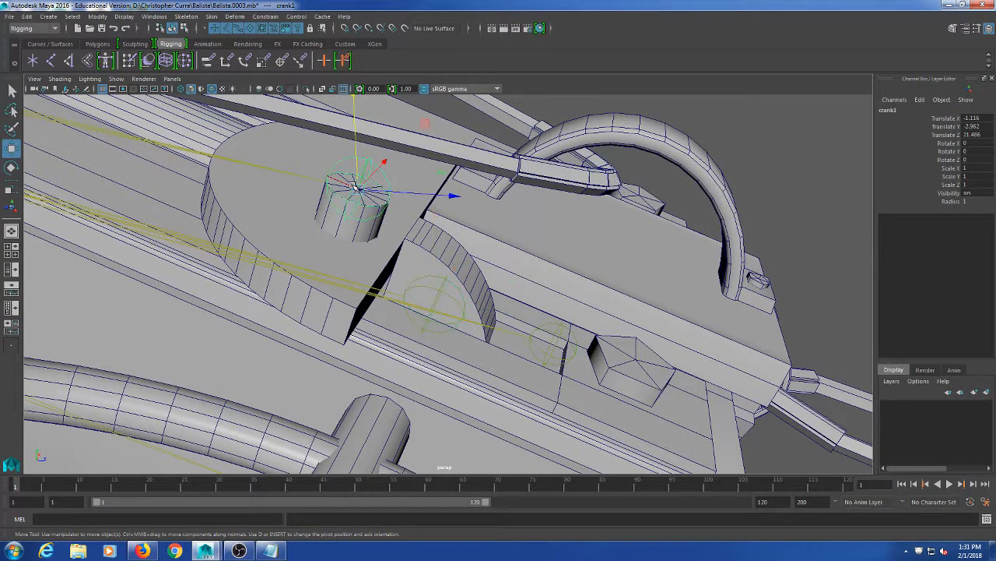
# - Rename the joint on the curved trigger piece to lock1
pyautogui.click(442, 294)
pyautogui.click(891, 111)
pyautogui.click(893, 113)
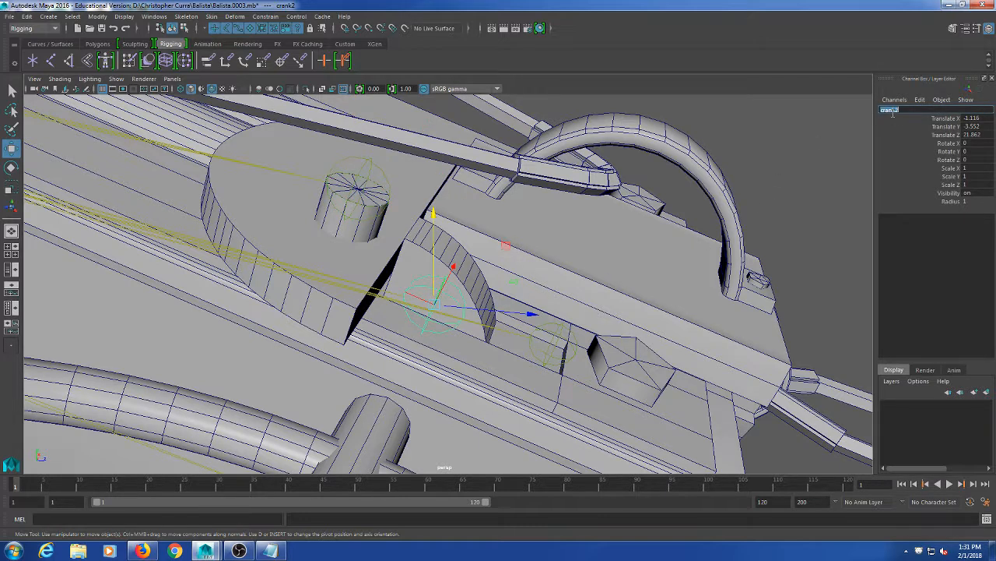
pyautogui.write('lock1')
pyautogui.press('Return')
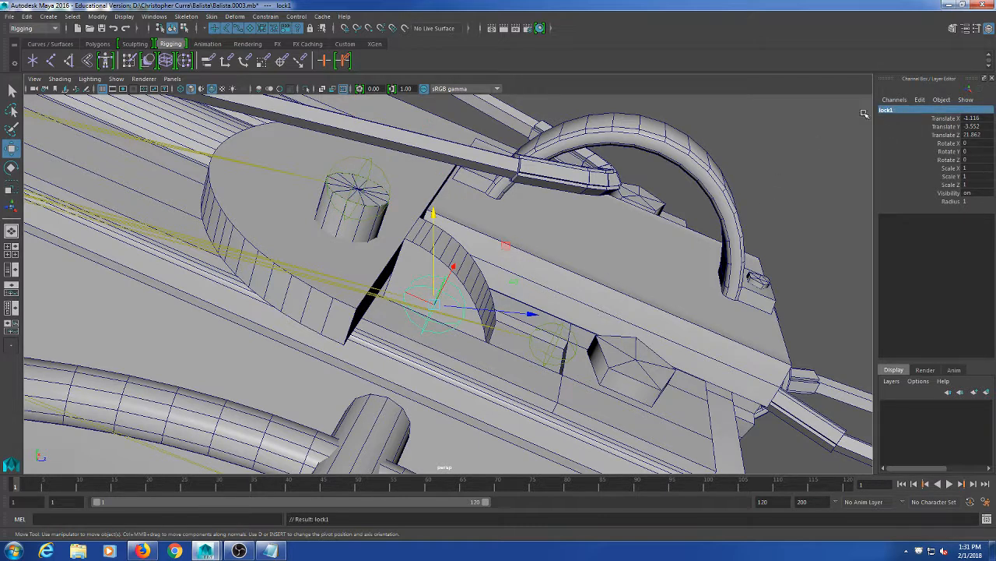
# - Rename the joint on top of the half disc's round pin to lock2
pyautogui.click(363, 166)
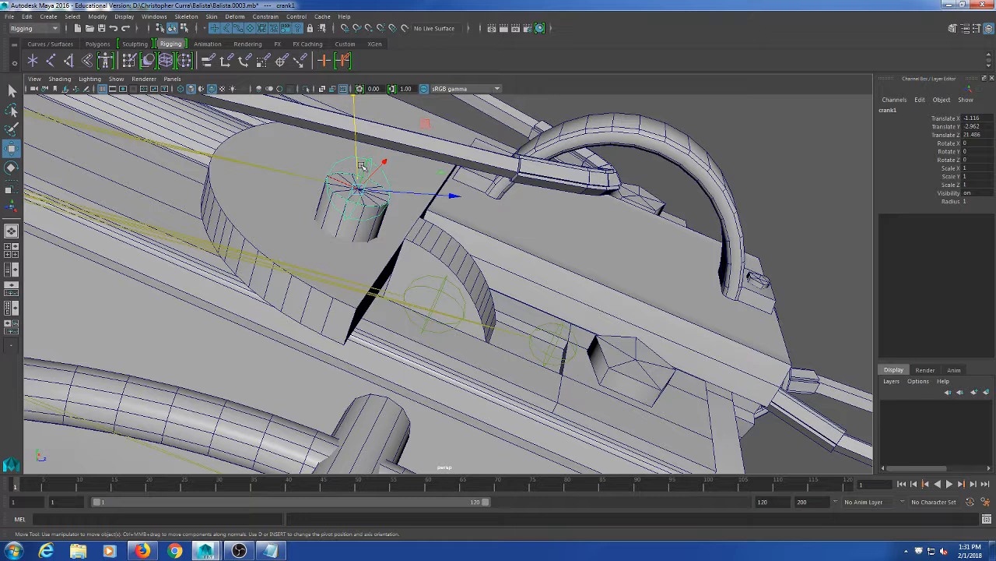
pyautogui.press('2')
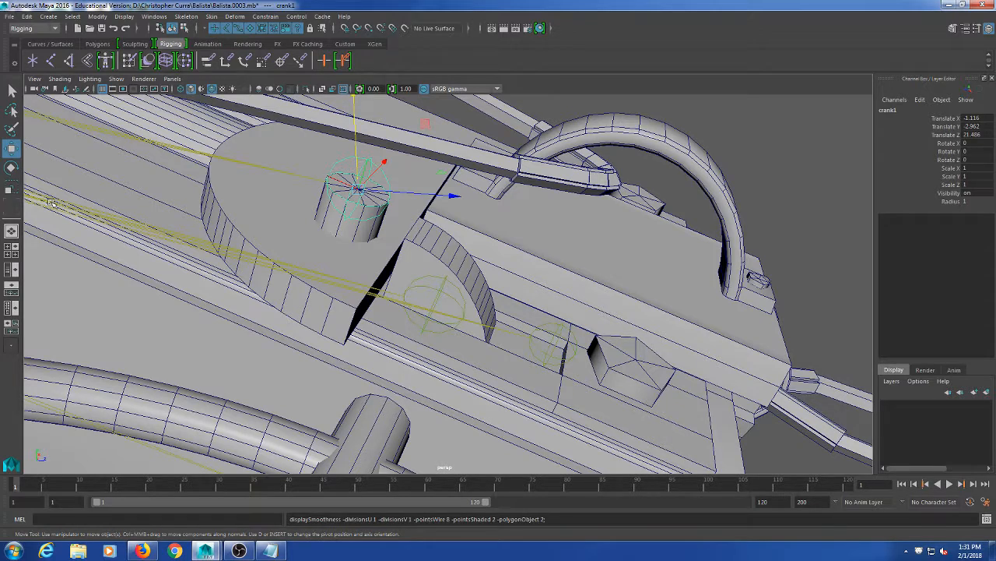
pyautogui.doubleClick(905, 111)
pyautogui.write('lock2')
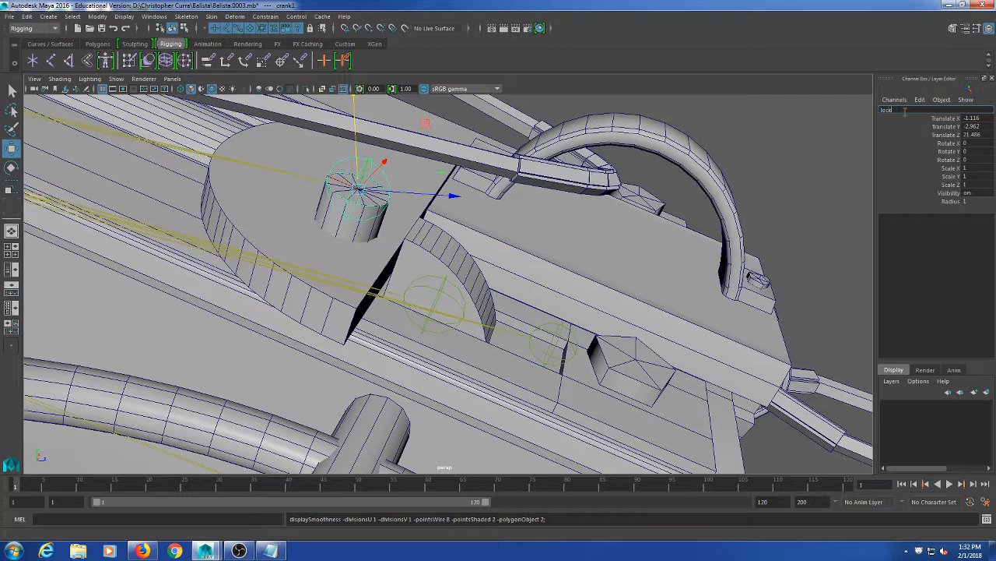
pyautogui.press('Return')
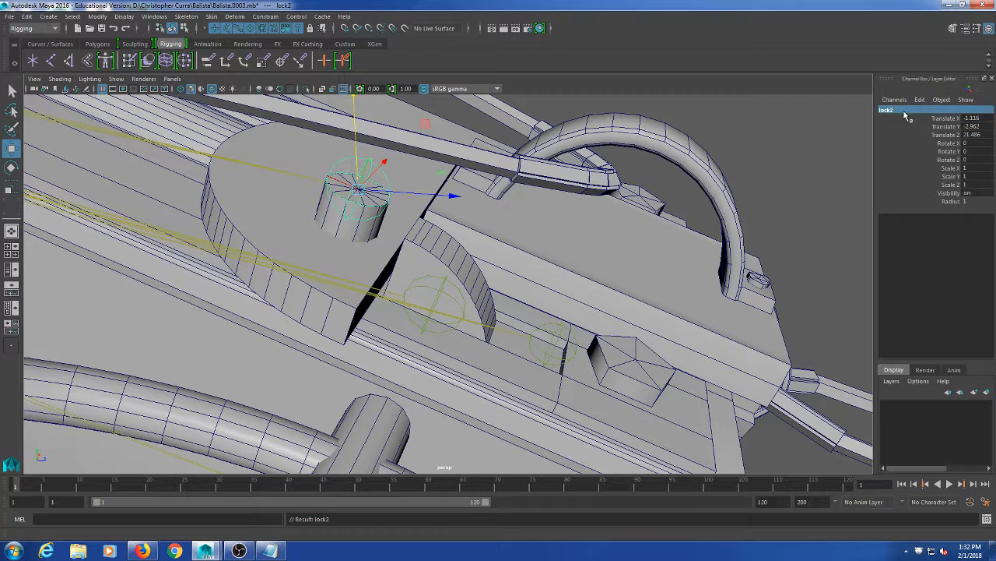
pyautogui.click(436, 294)
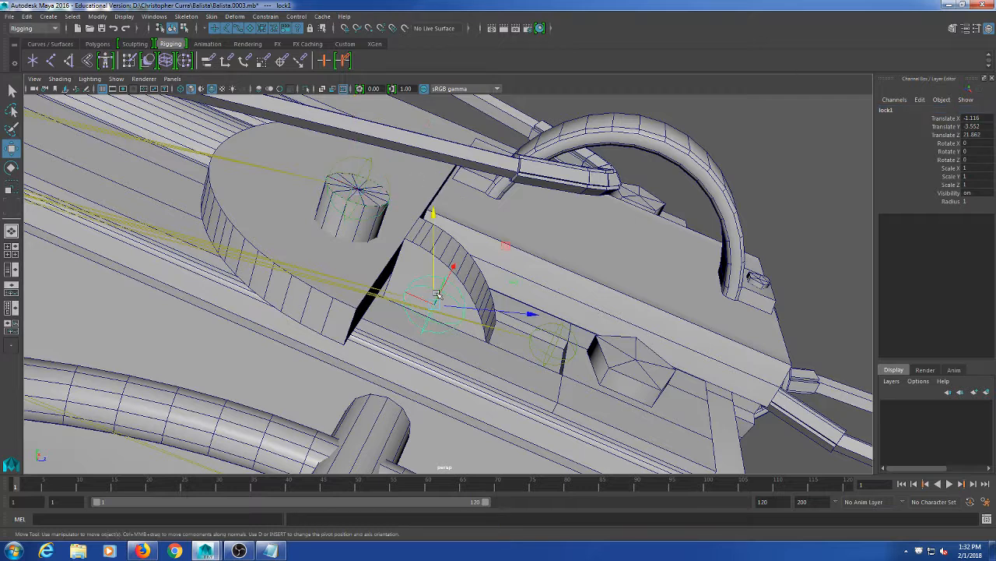
pyautogui.click(357, 182)
# - Search the Paint Skin Weights influence list of the kasa frame mesh for the lock joints, and leave the tool
pyautogui.keyDown('alt'); pyautogui.moveTo(589, 272); pyautogui.dragTo(444, 467); pyautogui.keyUp('alt')
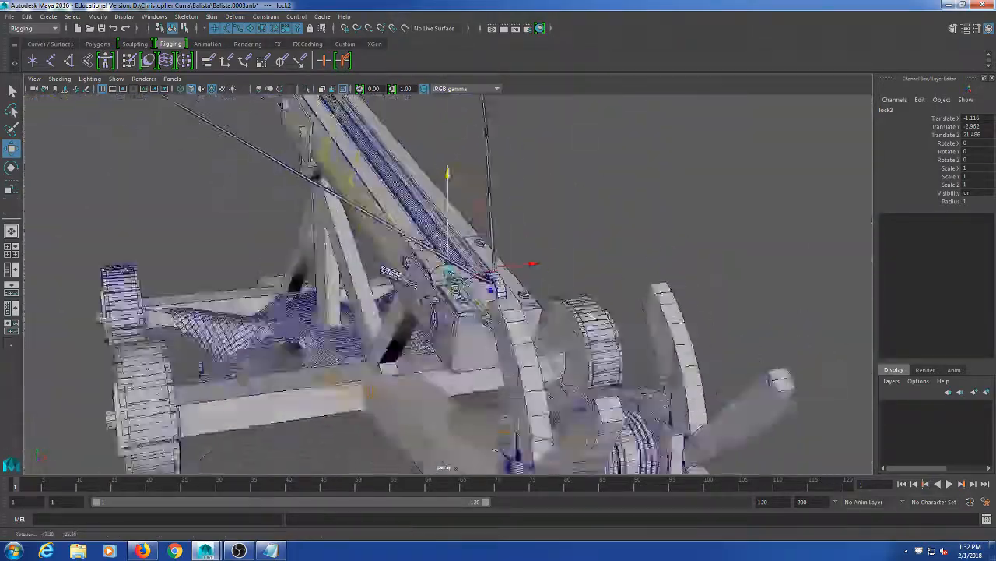
pyautogui.keyDown('alt'); pyautogui.moveTo(486, 315); pyautogui.dragTo(507, 330); pyautogui.keyUp('alt')
pyautogui.scroll(5, 510, 362)
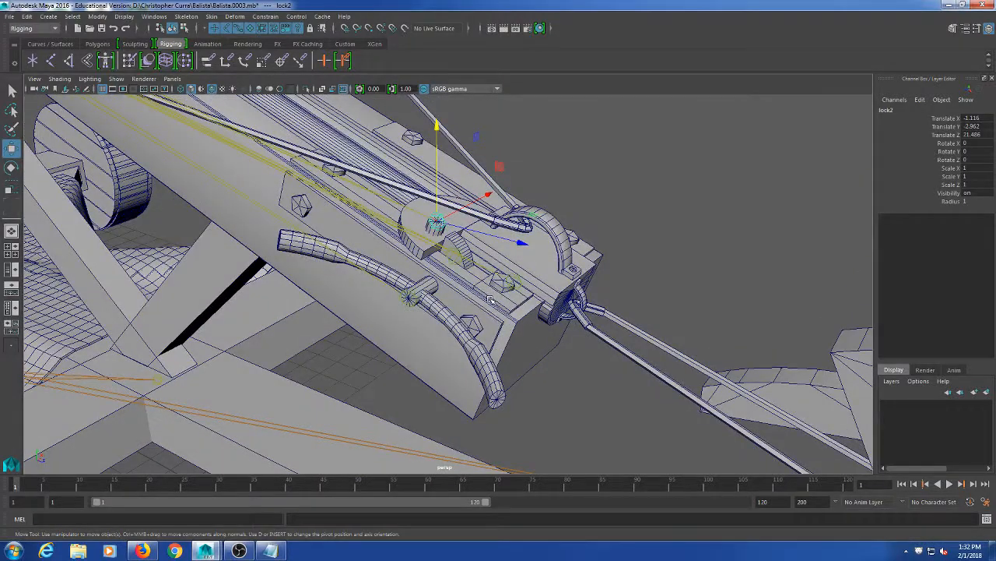
pyautogui.click(525, 156)
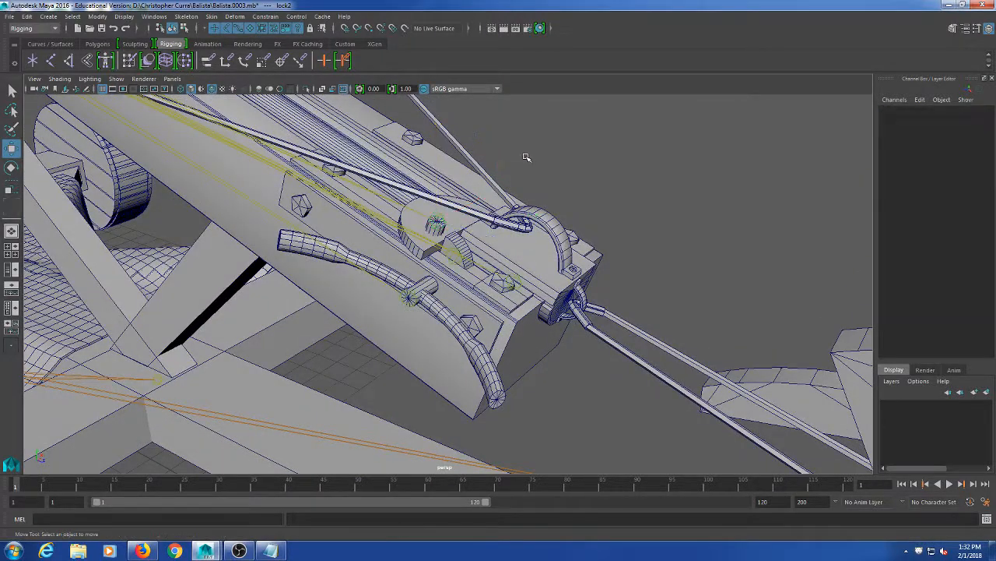
pyautogui.click(395, 318)
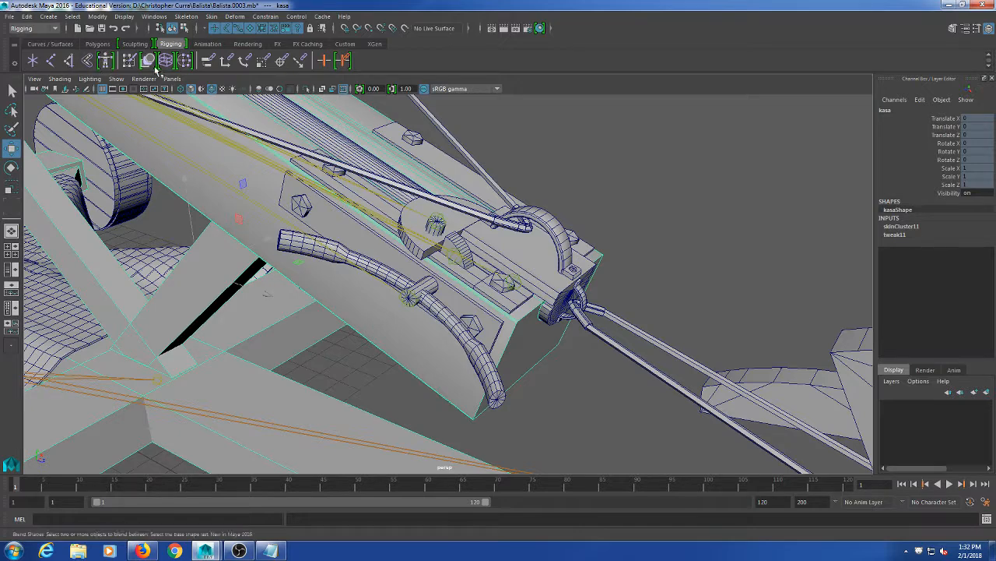
pyautogui.doubleClick(129, 63)
pyautogui.scroll(-3, 144, 177)
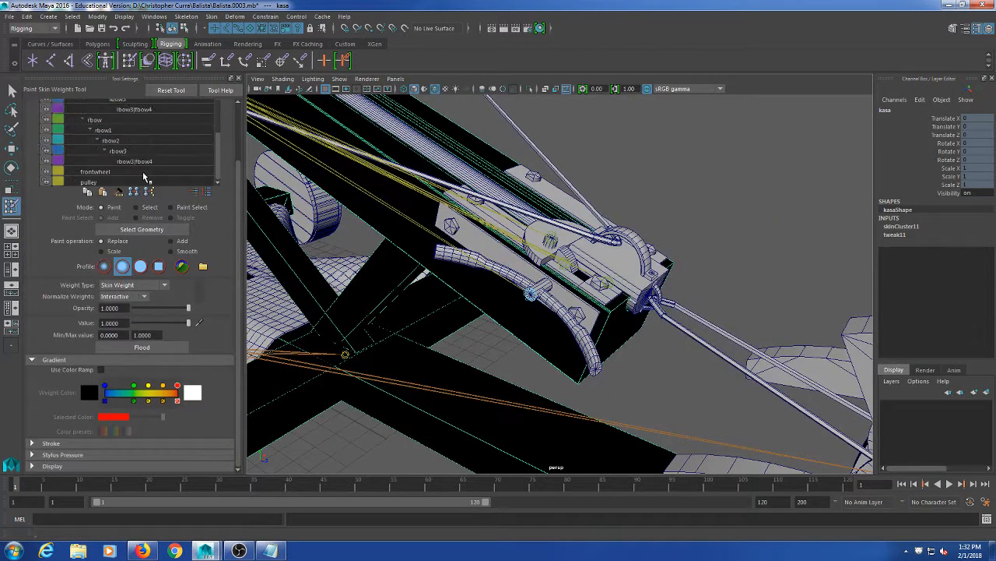
pyautogui.scroll(4, 144, 174)
pyautogui.click(143, 152)
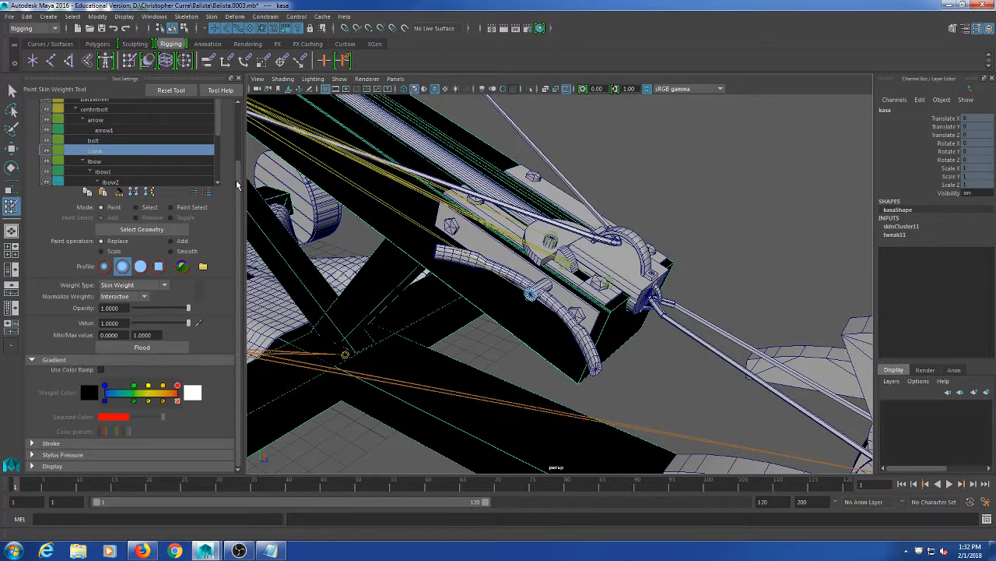
pyautogui.moveTo(241, 176); pyautogui.dragTo(239, 127)
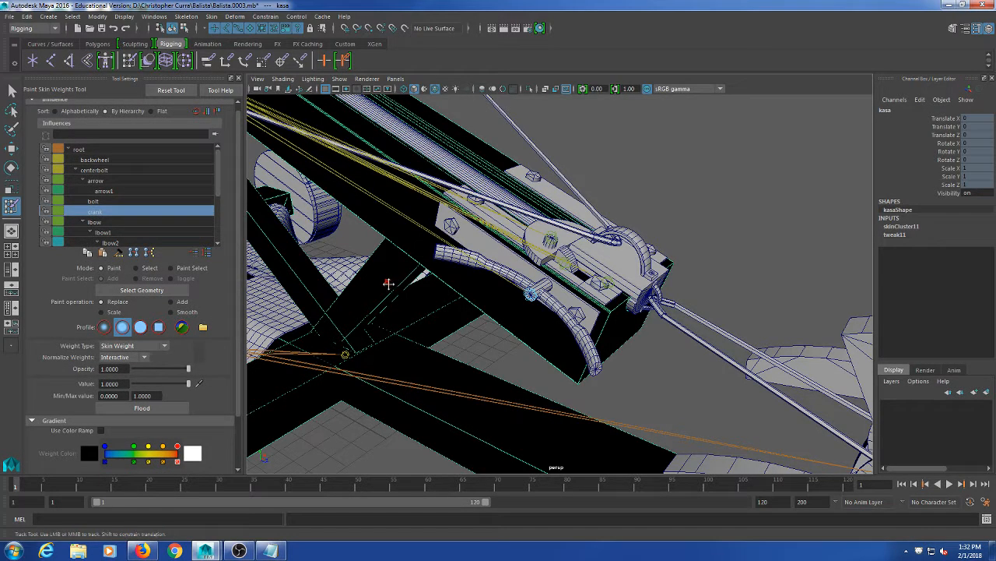
pyautogui.keyDown('alt'); pyautogui.moveTo(386, 285); pyautogui.dragTo(397, 293, button='middle'); pyautogui.keyUp('alt')
pyautogui.scroll(-3, 177, 214)
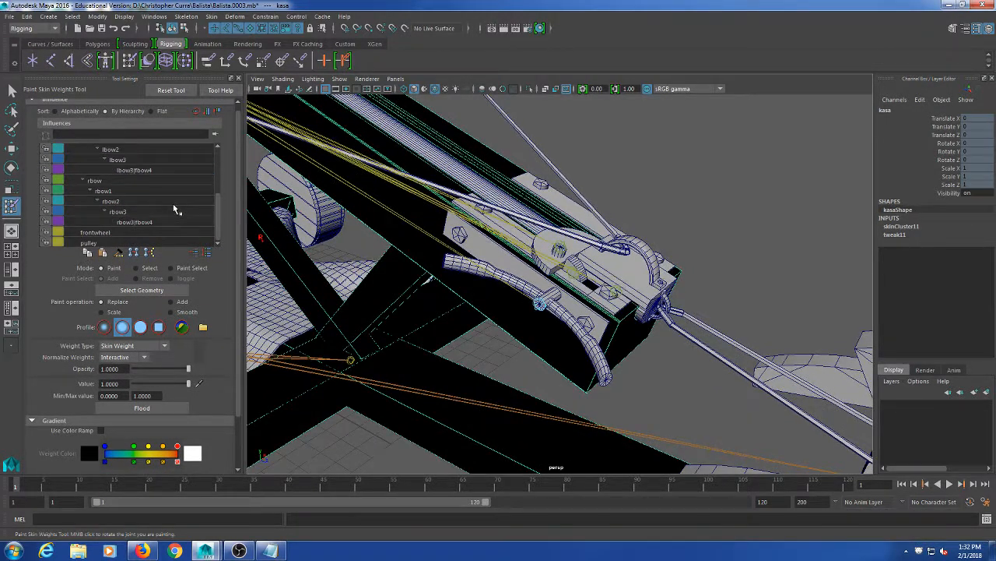
pyautogui.scroll(3, 140, 196)
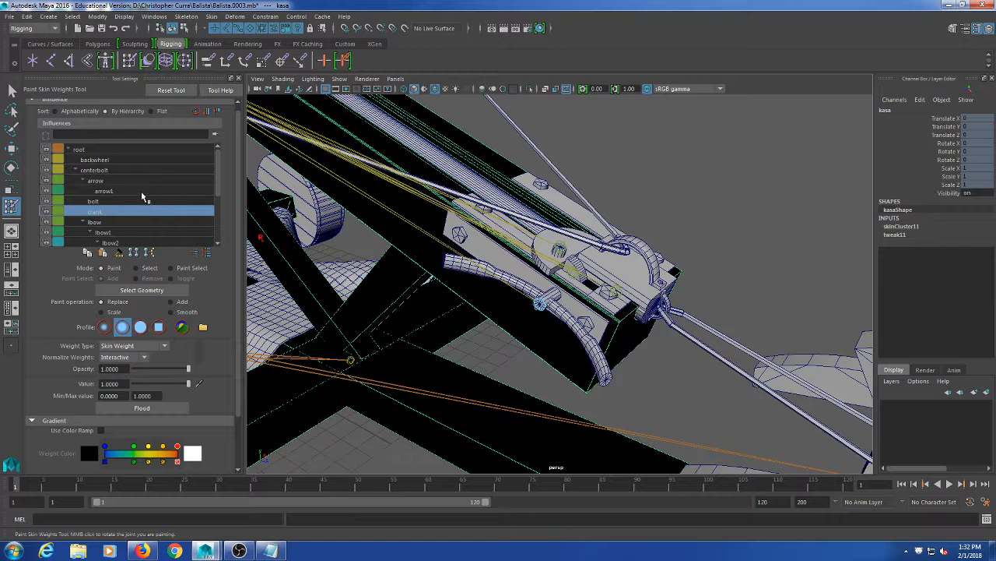
pyautogui.scroll(-3, 144, 198)
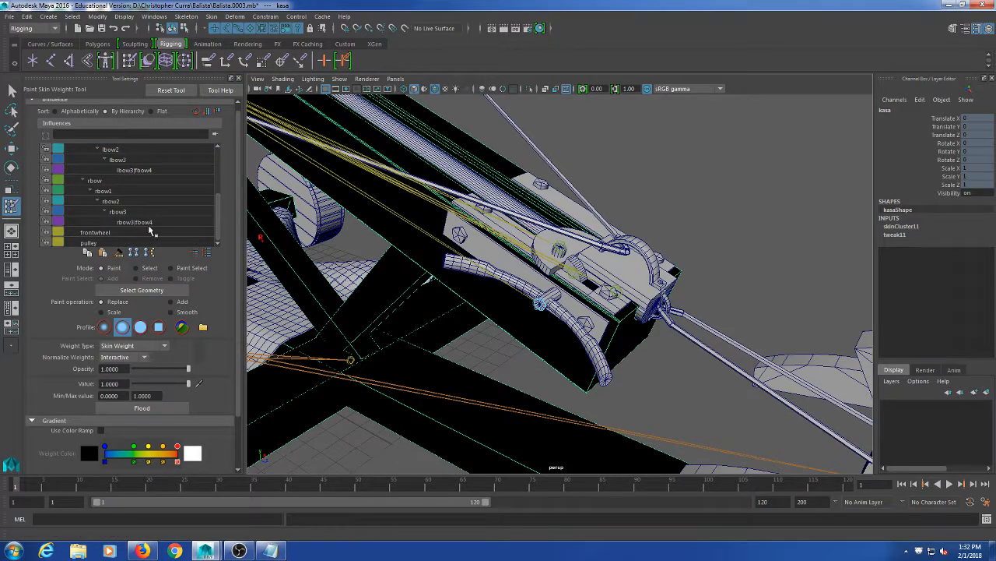
pyautogui.scroll(3, 153, 228)
pyautogui.scroll(-3, 134, 171)
pyautogui.click(236, 80)
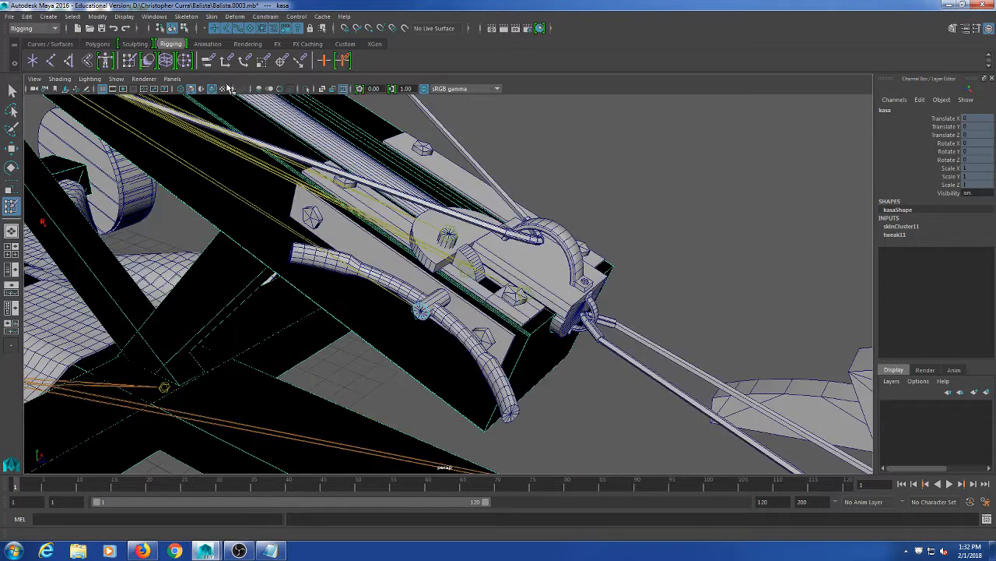
pyautogui.click(12, 90)
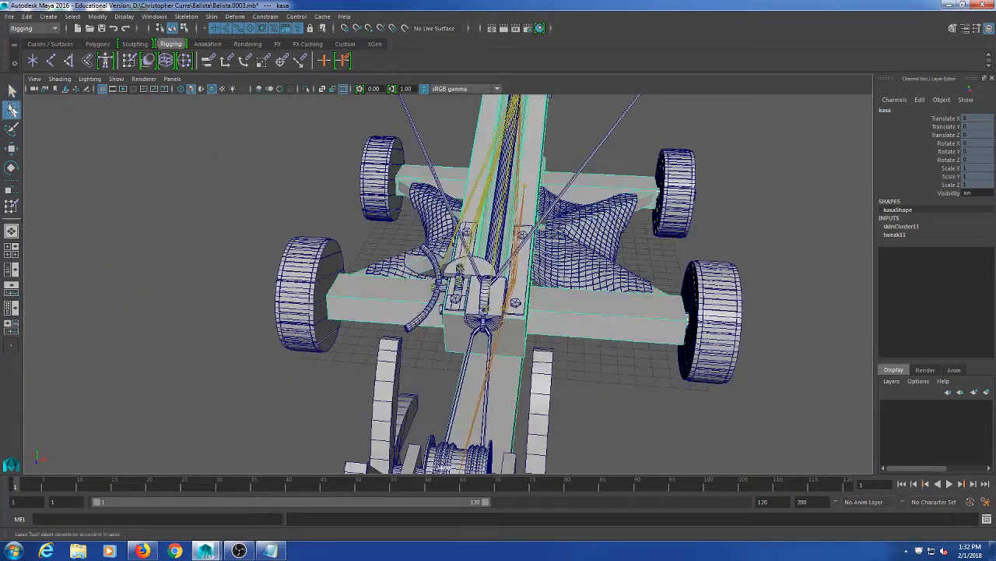
# - Select the lock1 joint on the curved trigger piece together with the mekanizma mesh
pyautogui.click(581, 134)
pyautogui.keyDown('alt'); pyautogui.moveTo(413, 295); pyautogui.dragTo(545, 372); pyautogui.keyUp('alt')
pyautogui.scroll(8, 499, 330)
pyautogui.scroll(4, 500, 330)
pyautogui.click(472, 253)
pyautogui.click(545, 371)
pyautogui.click(543, 247)
pyautogui.click(566, 296)
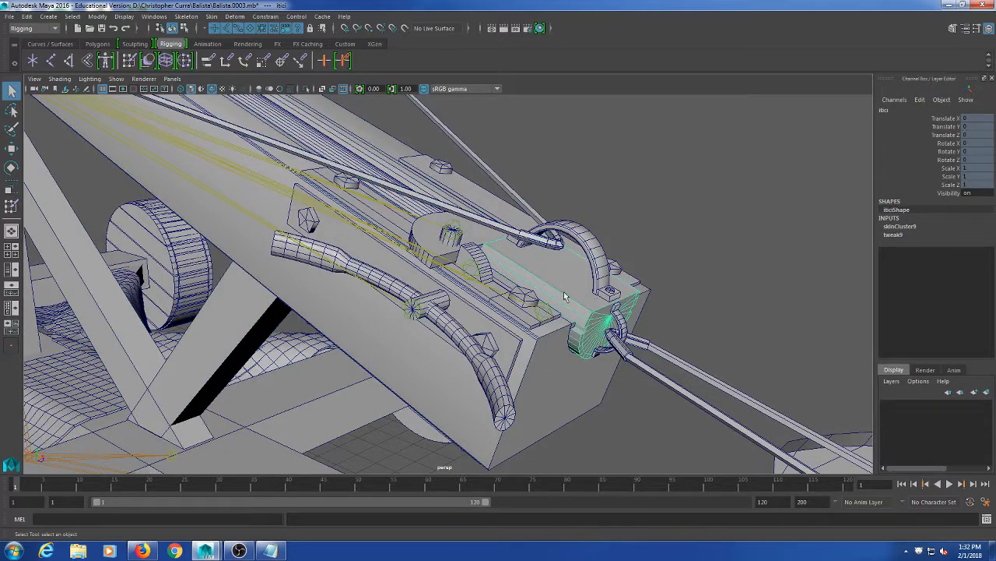
pyautogui.keyDown('alt'); pyautogui.moveTo(515, 284); pyautogui.dragTo(452, 352); pyautogui.keyUp('alt')
pyautogui.click(493, 196)
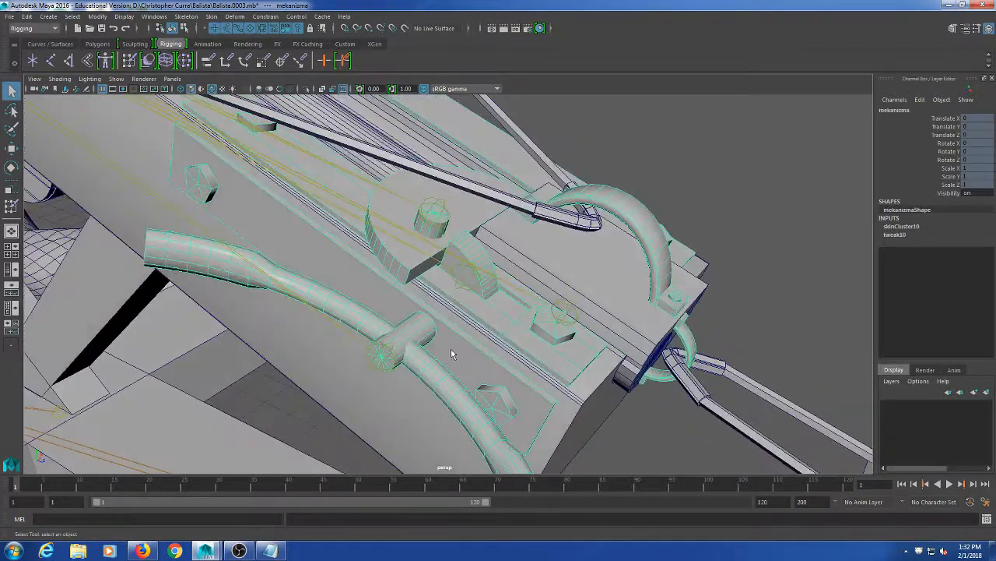
pyautogui.click(469, 280)
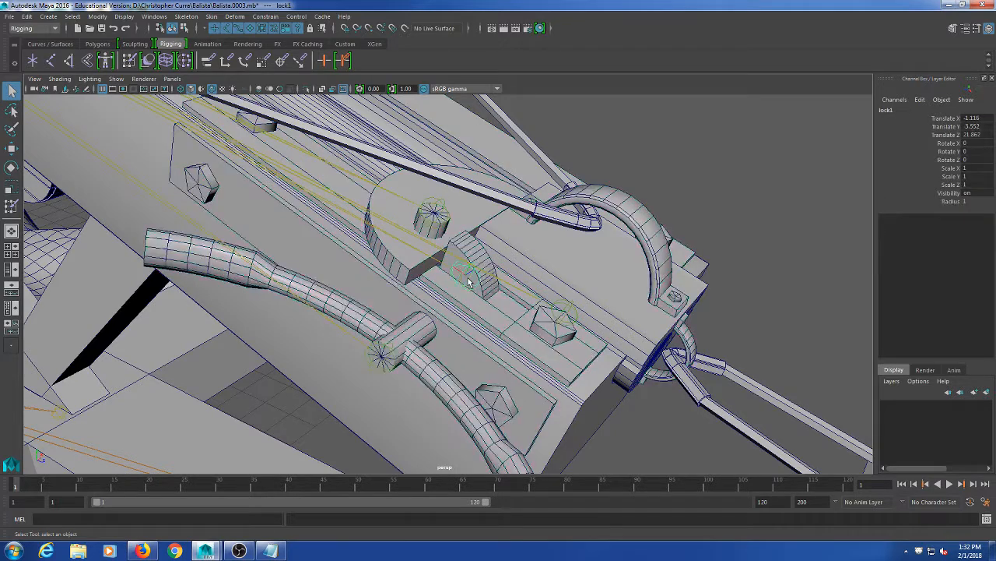
pyautogui.keyDown('shift'); pyautogui.click(478, 208); pyautogui.keyUp('shift')
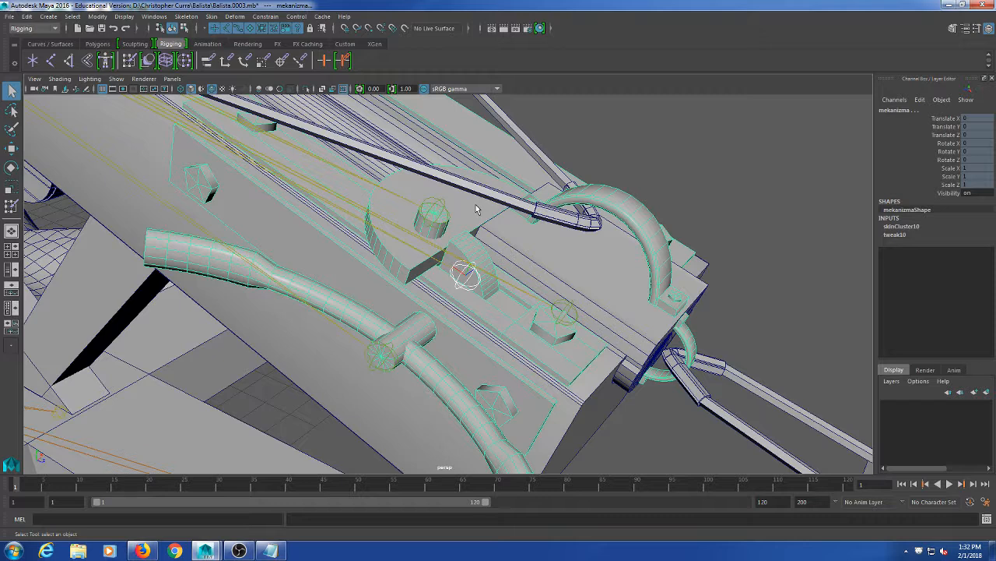
# - Open the Add Influence options for lock1 and the mekanizma mesh and enable Lock weights with a default weight of 0.000
pyautogui.click(212, 17)
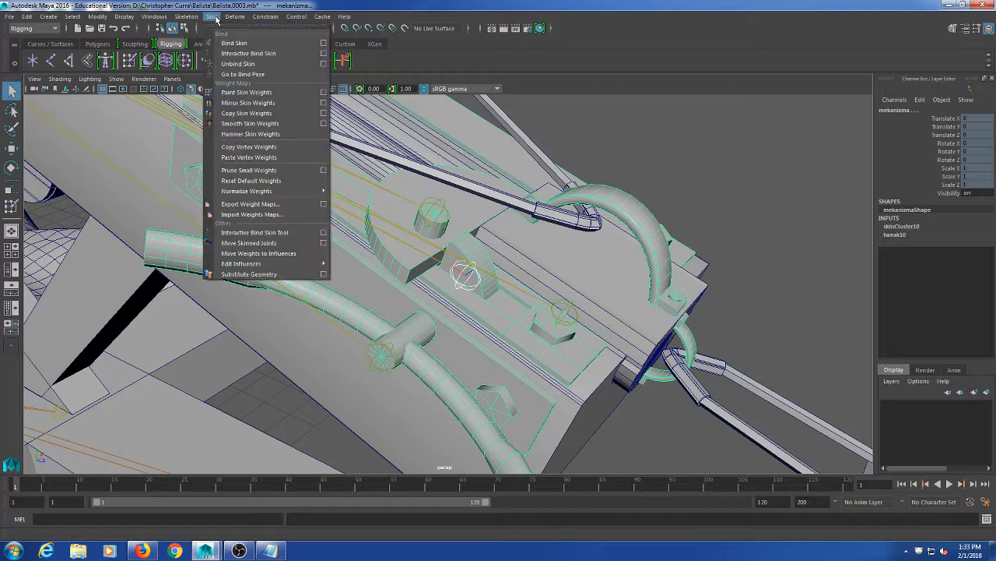
pyautogui.moveTo(257, 263)
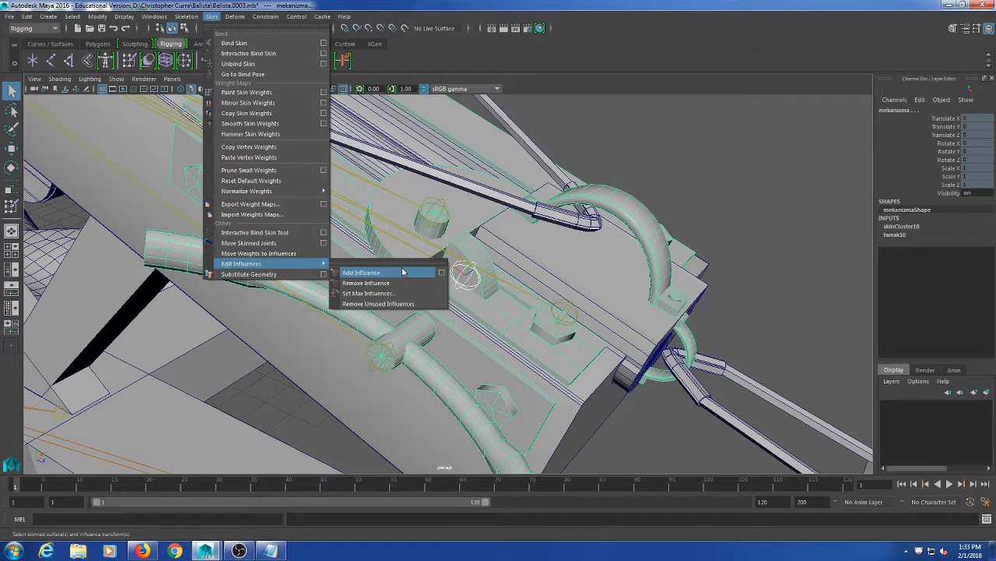
pyautogui.click(443, 276)
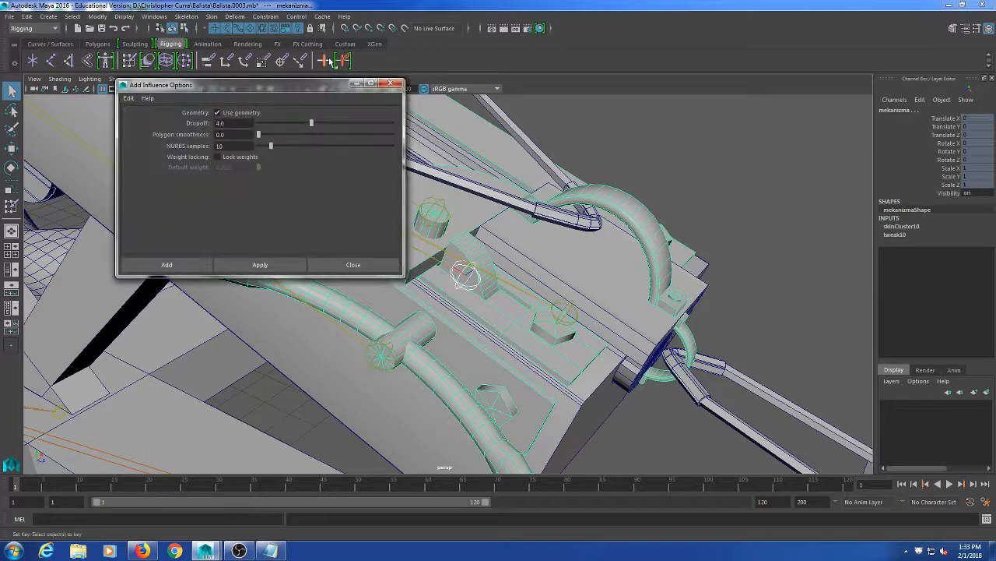
pyautogui.moveTo(314, 83); pyautogui.dragTo(780, 100)
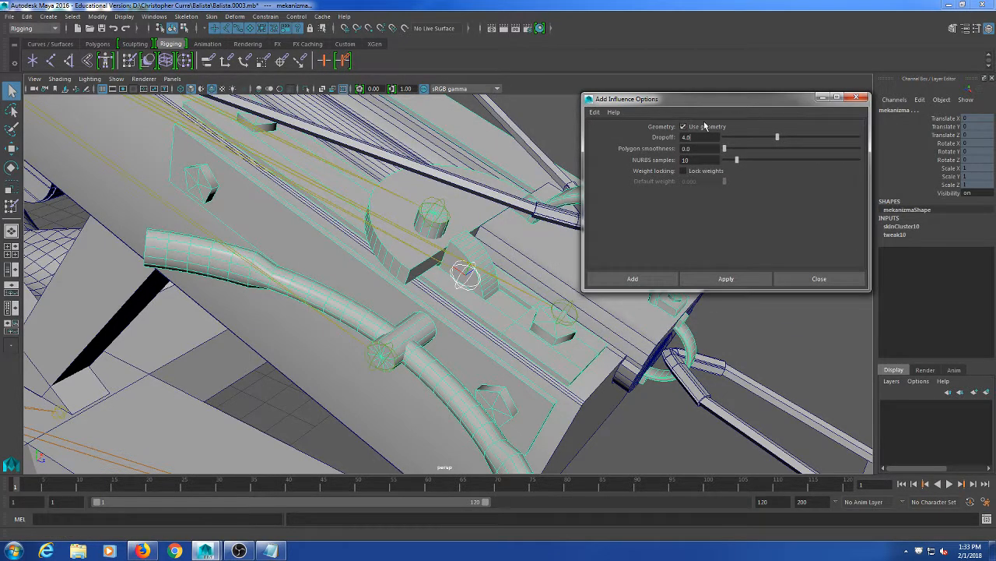
pyautogui.keyDown('alt'); pyautogui.moveTo(480, 242); pyautogui.dragTo(382, 243, button='middle'); pyautogui.keyUp('alt')
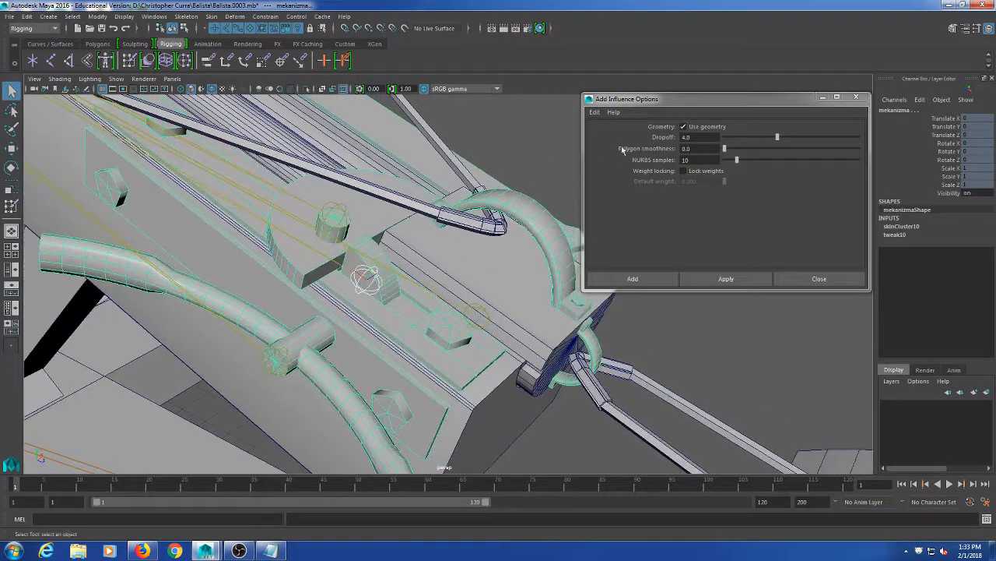
pyautogui.moveTo(630, 103); pyautogui.dragTo(640, 102)
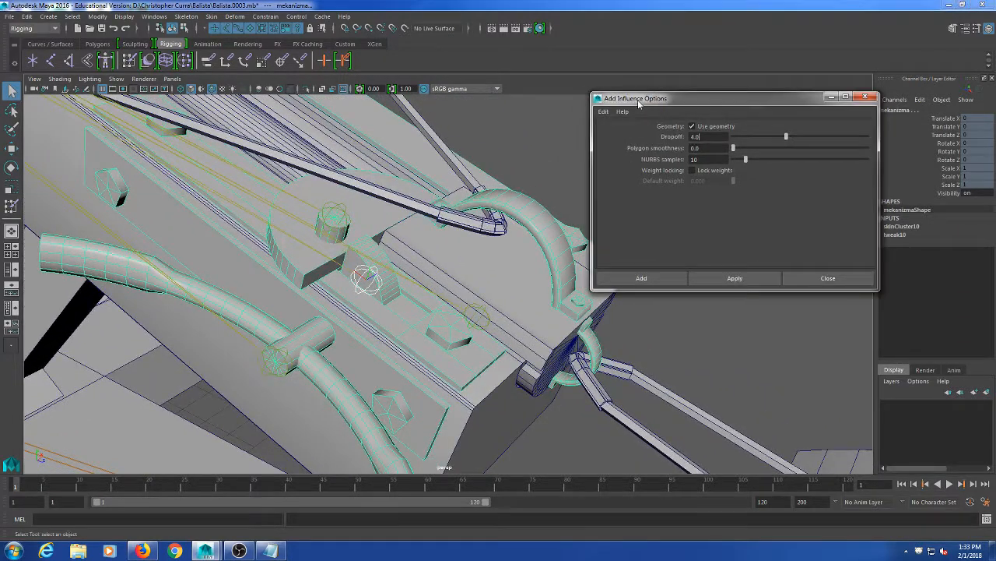
pyautogui.click(704, 172)
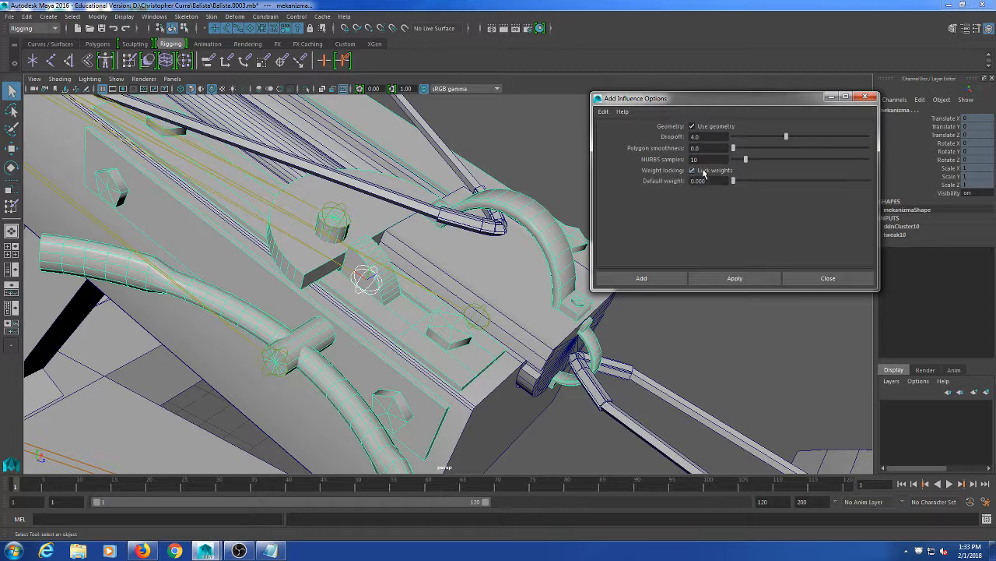
pyautogui.click(212, 17)
pyautogui.moveTo(252, 268)
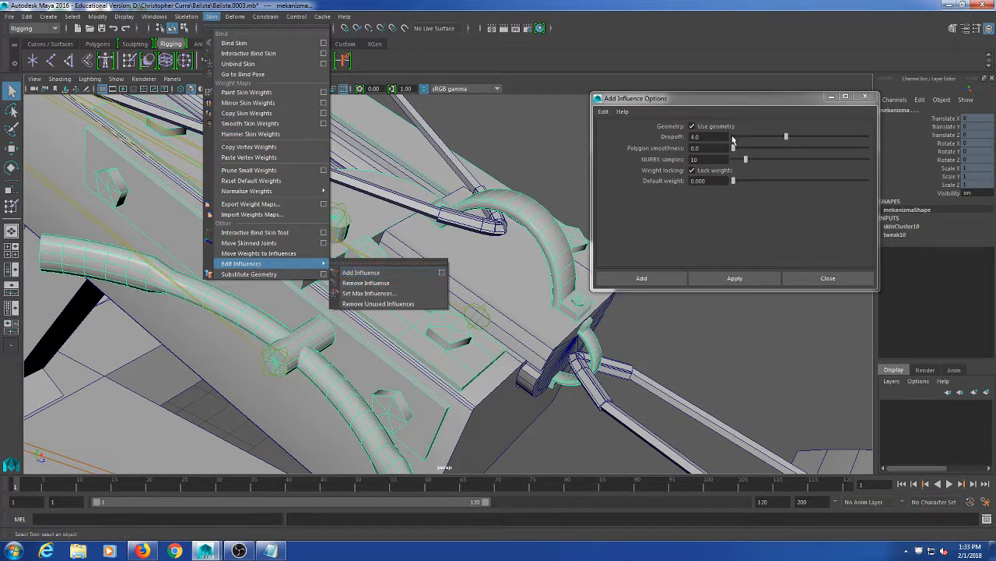
# - Add the lock1 joint as an influence on the mekanizma mesh, using geometry, dropoff 4.0 and locked weights at default 0.000
pyautogui.click(711, 100)
pyautogui.moveTo(711, 100); pyautogui.dragTo(712, 109)
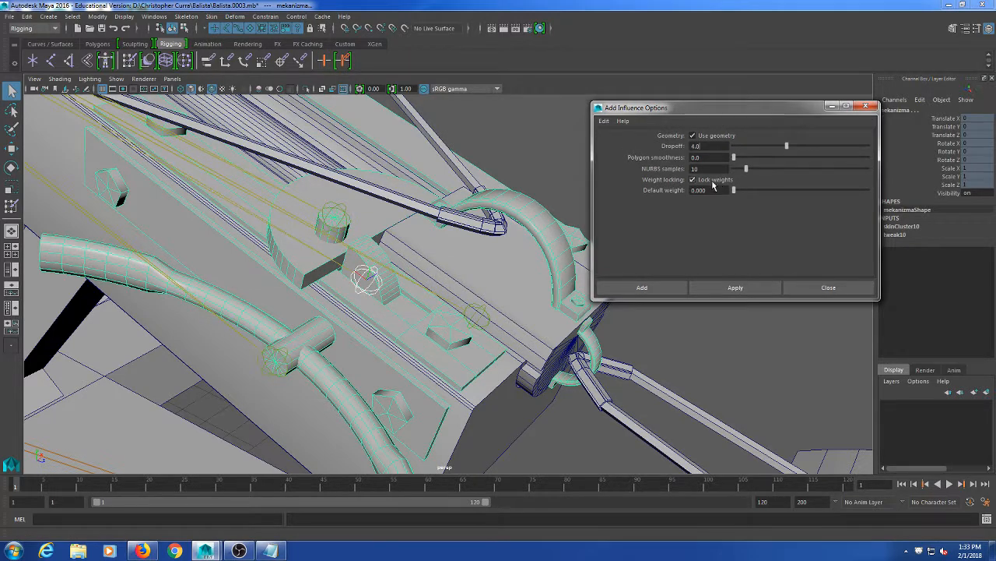
pyautogui.click(700, 179)
pyautogui.click(693, 180)
pyautogui.moveTo(731, 102); pyautogui.dragTo(735, 78)
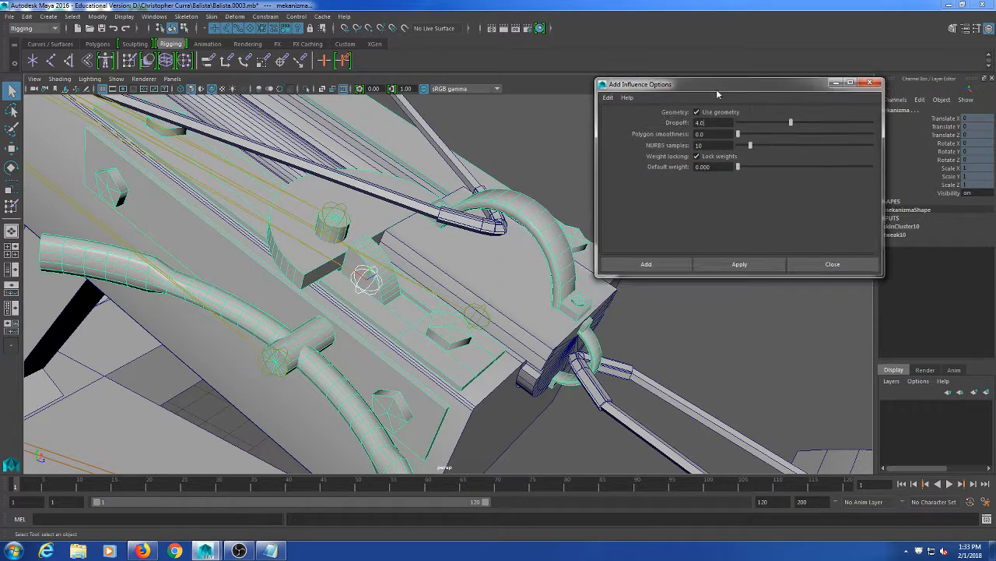
pyautogui.click(755, 261)
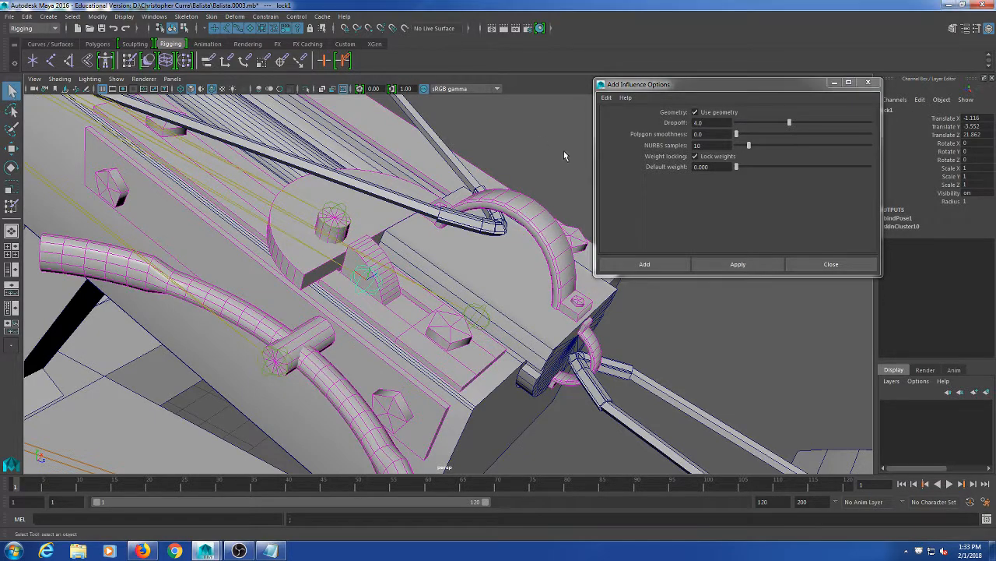
# - Add the lock2 joint as an influence on the mekanizma mesh with the same geometry, dropoff and weight-locking options
pyautogui.click(501, 126)
pyautogui.click(339, 211)
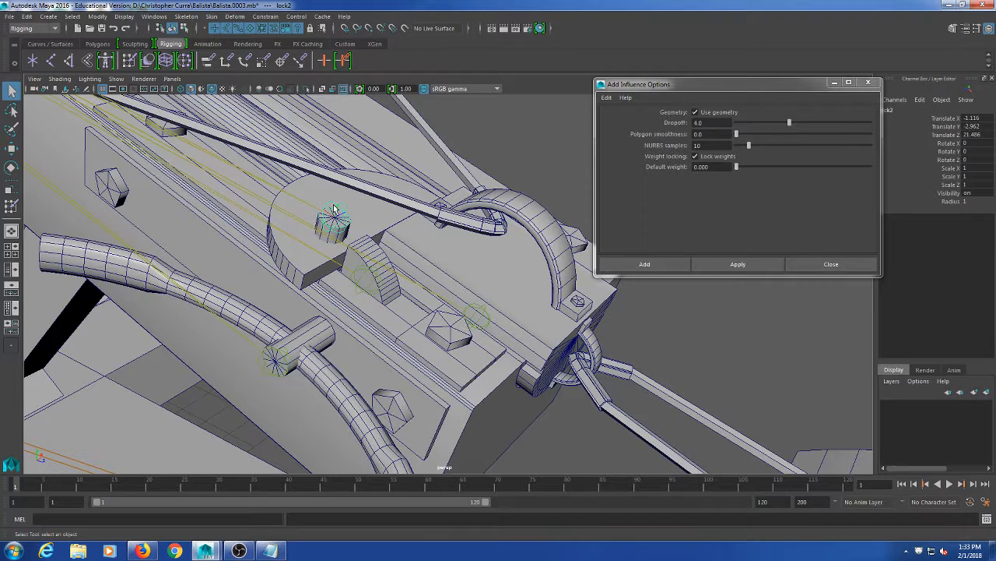
pyautogui.click(521, 140)
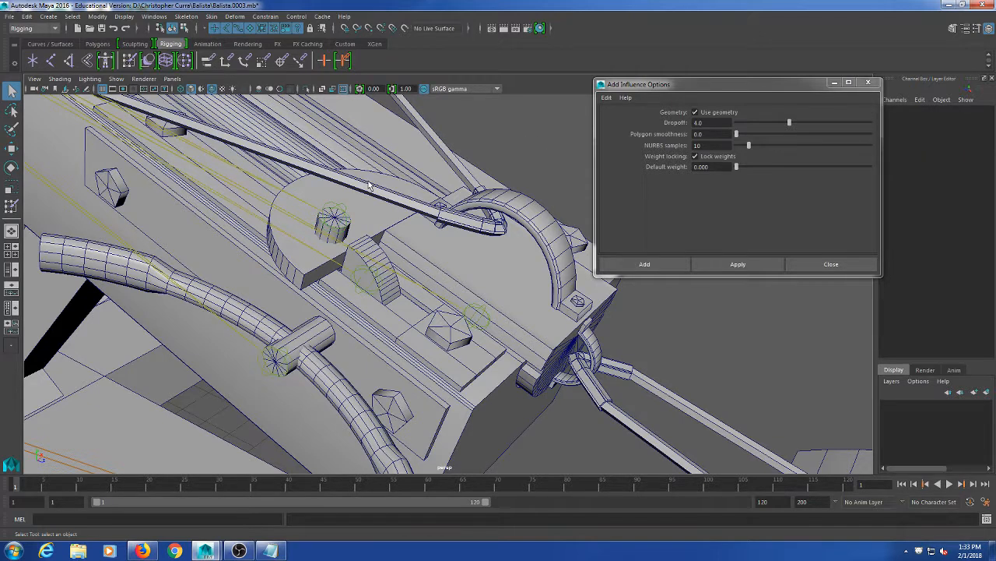
pyautogui.click(337, 209)
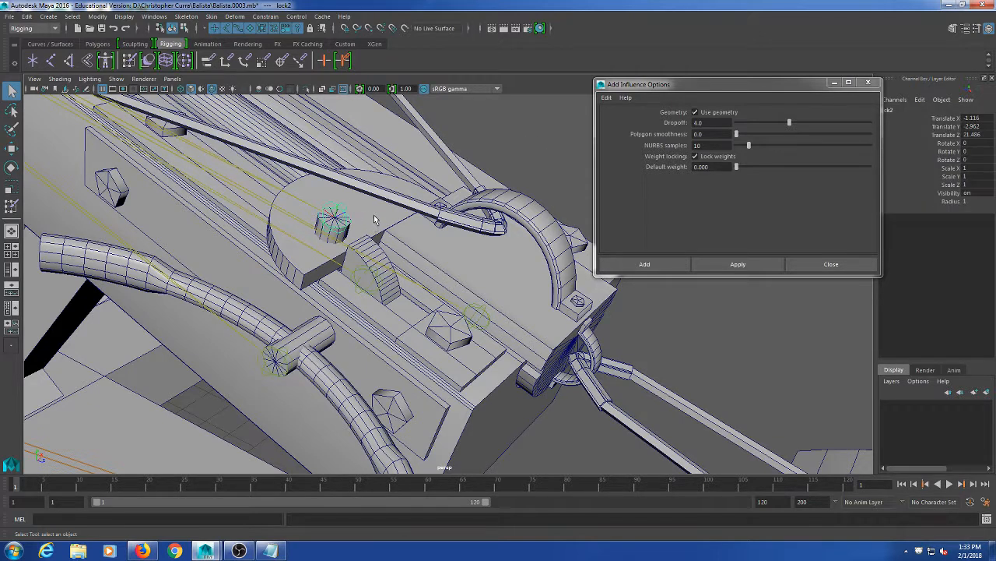
pyautogui.keyDown('shift'); pyautogui.click(374, 219); pyautogui.keyUp('shift')
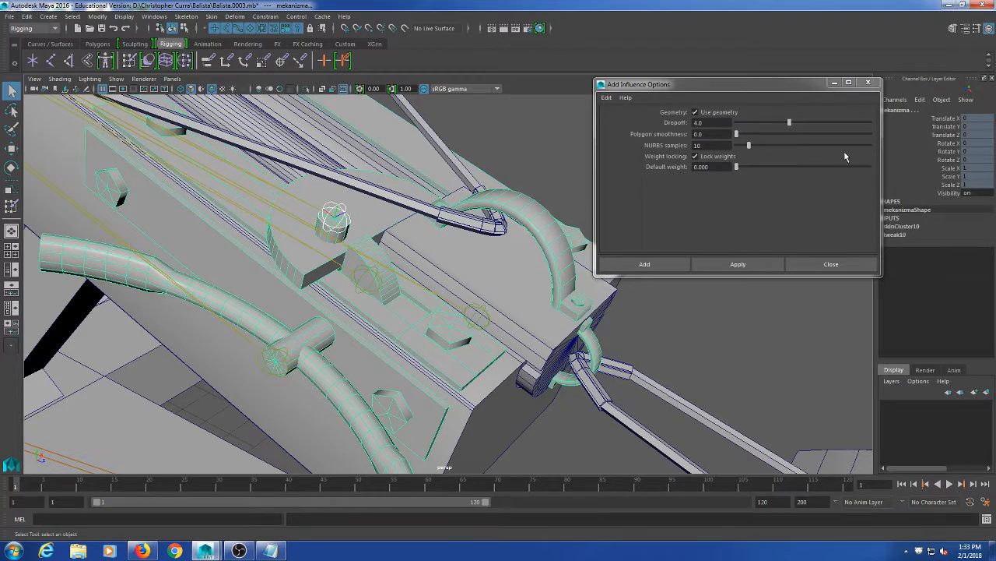
pyautogui.click(739, 265)
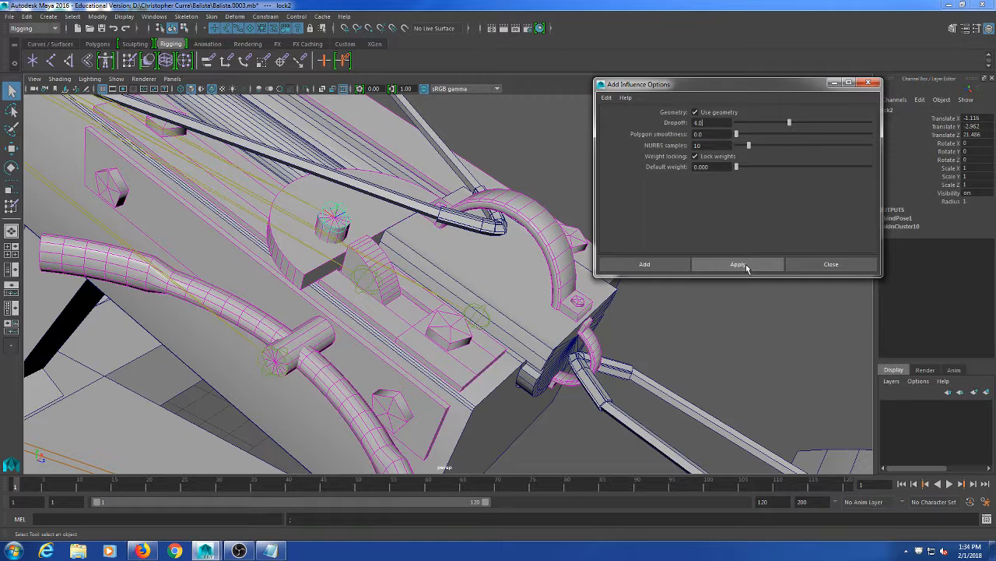
pyautogui.click(738, 264)
# - Test-move the lock2 joint and the bolt joint to check how the mechanism follows, undoing each move
pyautogui.keyDown('alt'); pyautogui.moveTo(482, 256); pyautogui.dragTo(424, 243); pyautogui.keyUp('alt')
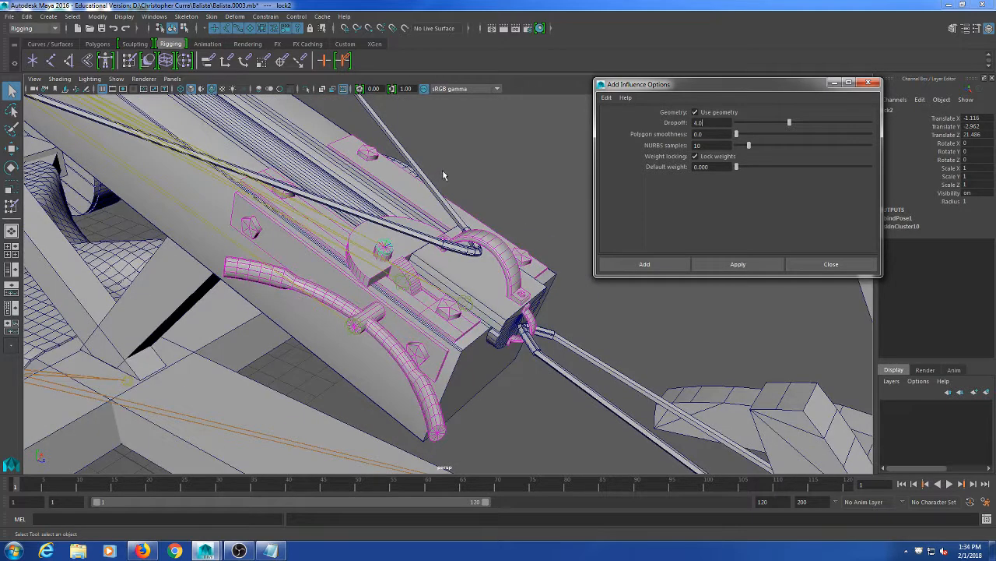
pyautogui.click(385, 246)
pyautogui.press('w')
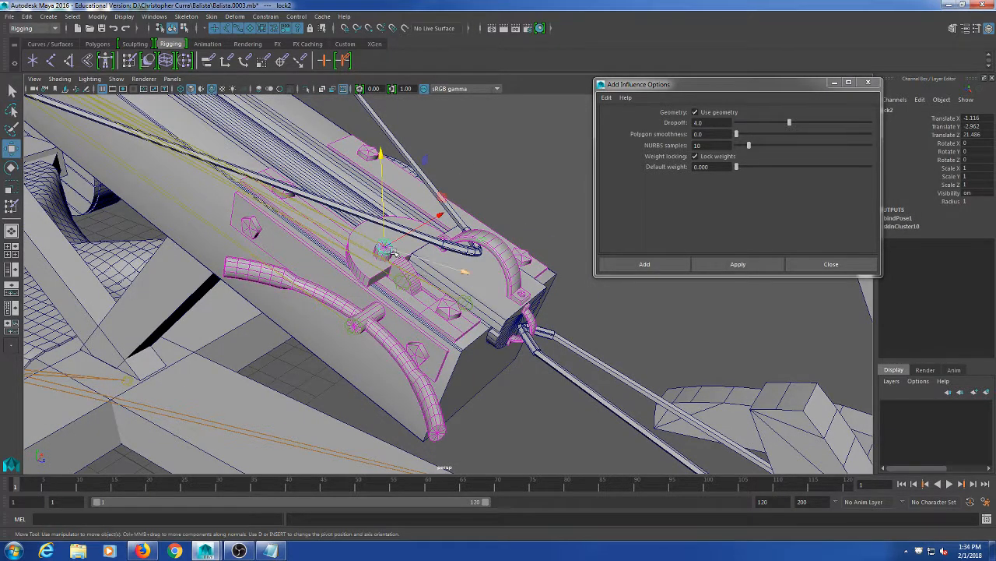
pyautogui.moveTo(384, 248); pyautogui.dragTo(437, 185)
pyautogui.hotkey('ctrl', 'z')
pyautogui.click(467, 305)
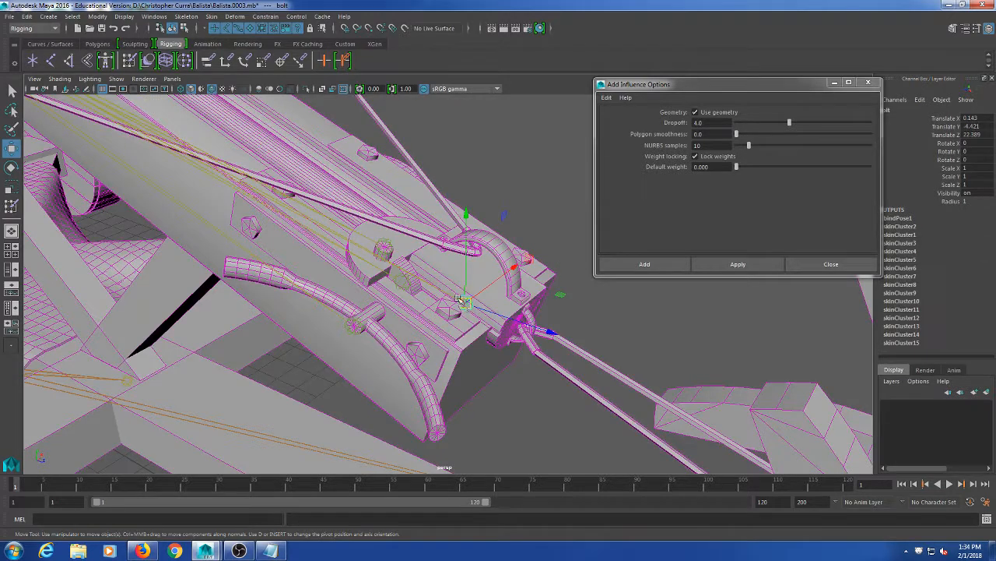
pyautogui.moveTo(467, 305); pyautogui.dragTo(520, 185)
pyautogui.hotkey('ctrl', 'z')
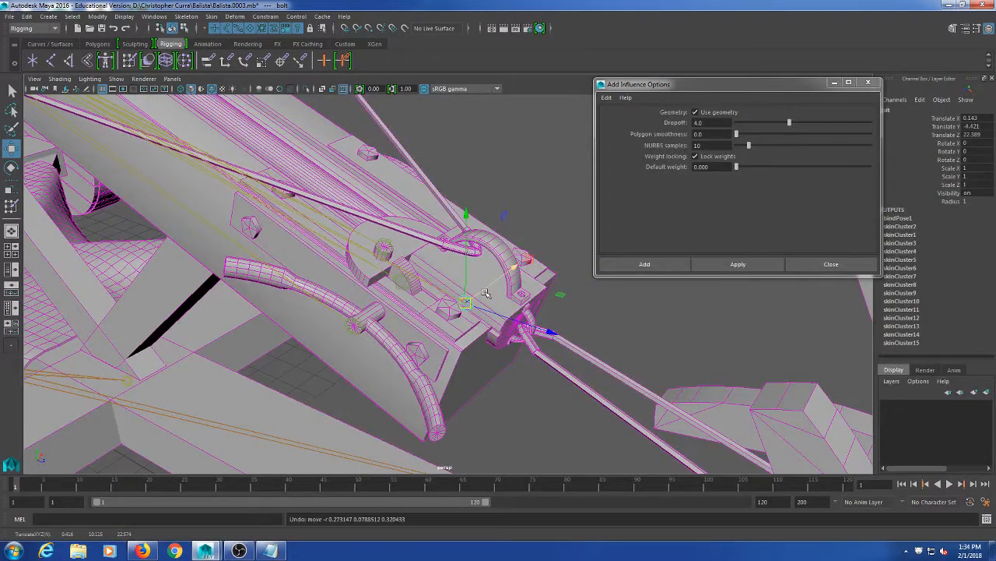
# - Inspect the lock1 joint and its half-round piece up close, select the mekanizma mesh and close the Add Influence options
pyautogui.scroll(5, 398, 313)
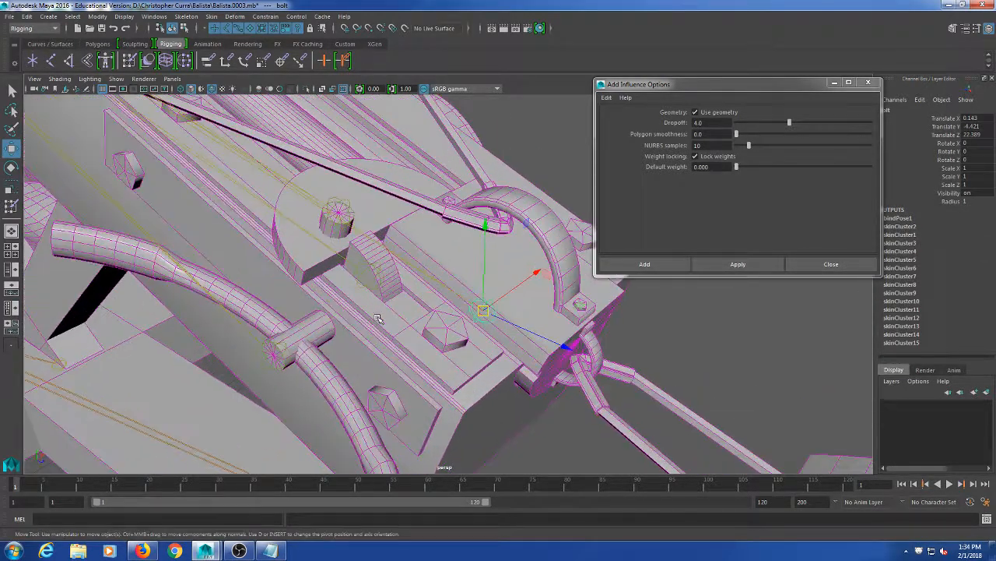
pyautogui.keyDown('alt'); pyautogui.moveTo(377, 318); pyautogui.dragTo(360, 344); pyautogui.keyUp('alt')
pyautogui.click(372, 299)
pyautogui.scroll(2, 360, 346)
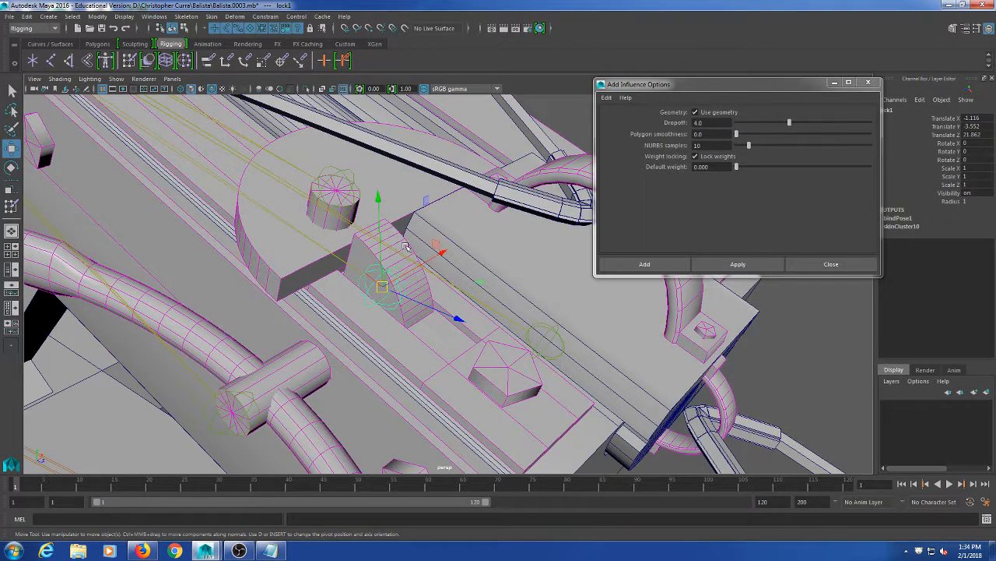
pyautogui.keyDown('alt'); pyautogui.moveTo(399, 246); pyautogui.dragTo(338, 235); pyautogui.keyUp('alt')
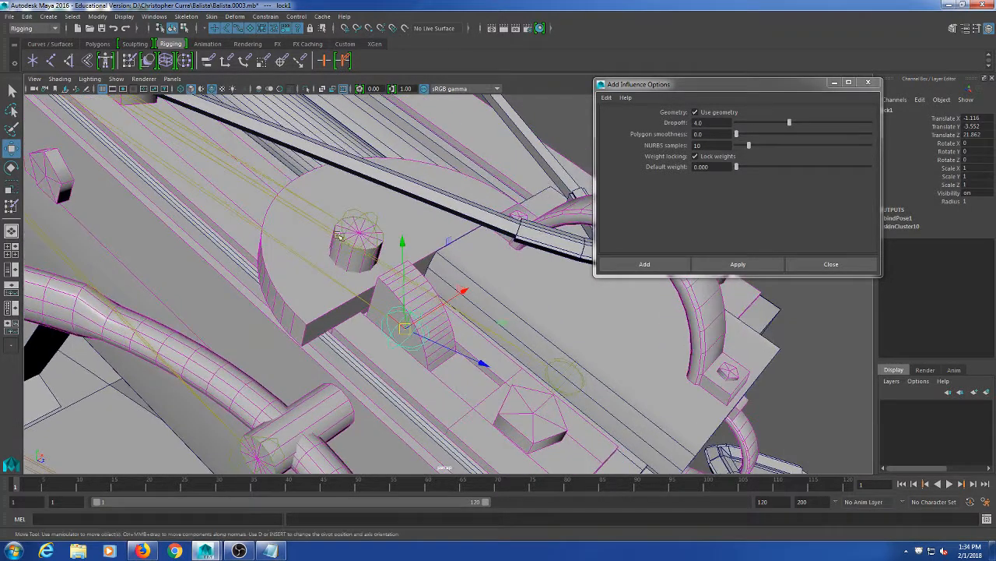
pyautogui.click(305, 278)
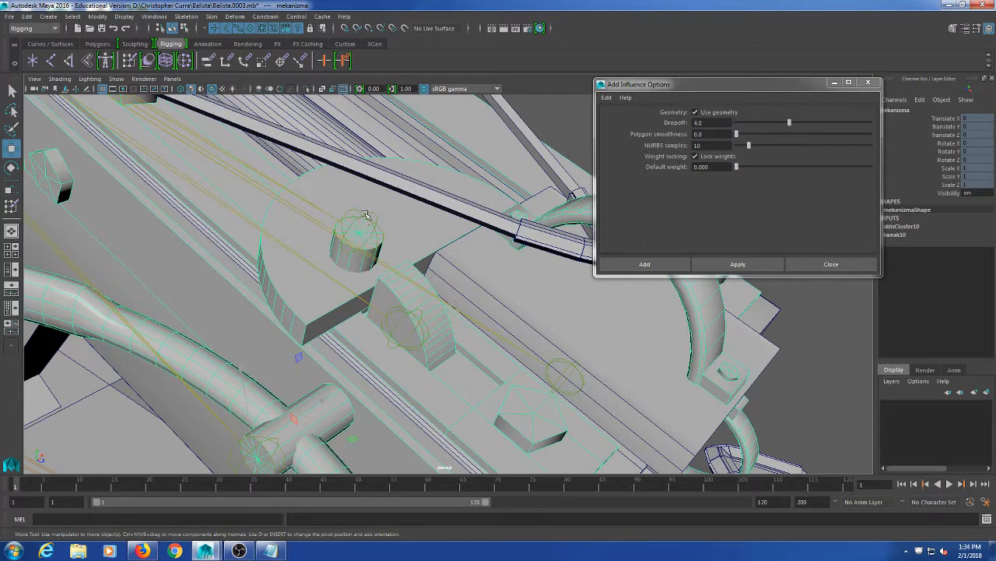
pyautogui.click(868, 81)
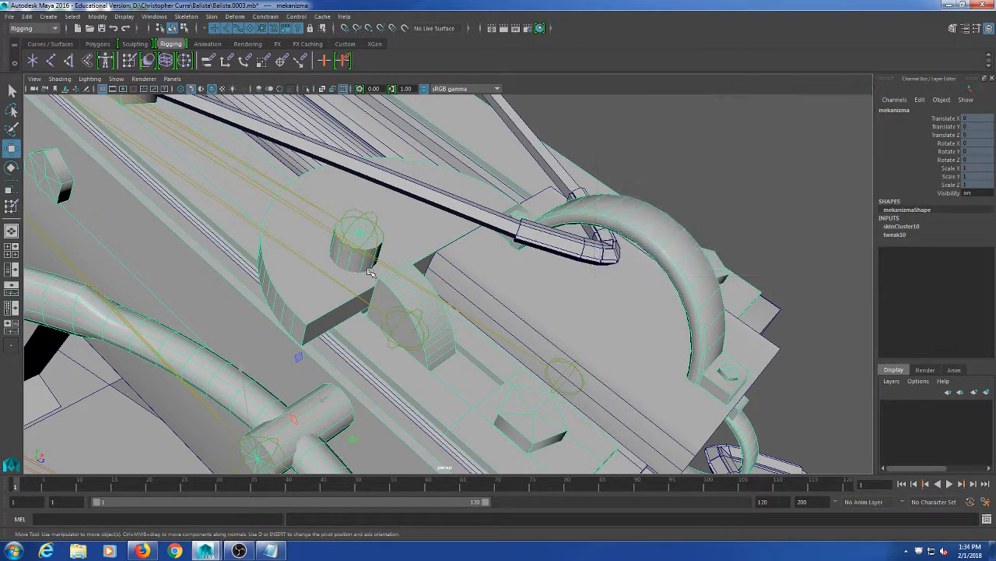
# - Select all vertices of the half-round lock piece beside the cylindrical pin on the mekanizma mesh
pyautogui.click(634, 146)
pyautogui.keyDown('alt'); pyautogui.moveTo(461, 335); pyautogui.dragTo(446, 298, button='middle'); pyautogui.keyUp('alt')
pyautogui.scroll(3, 469, 275)
pyautogui.click(403, 244)
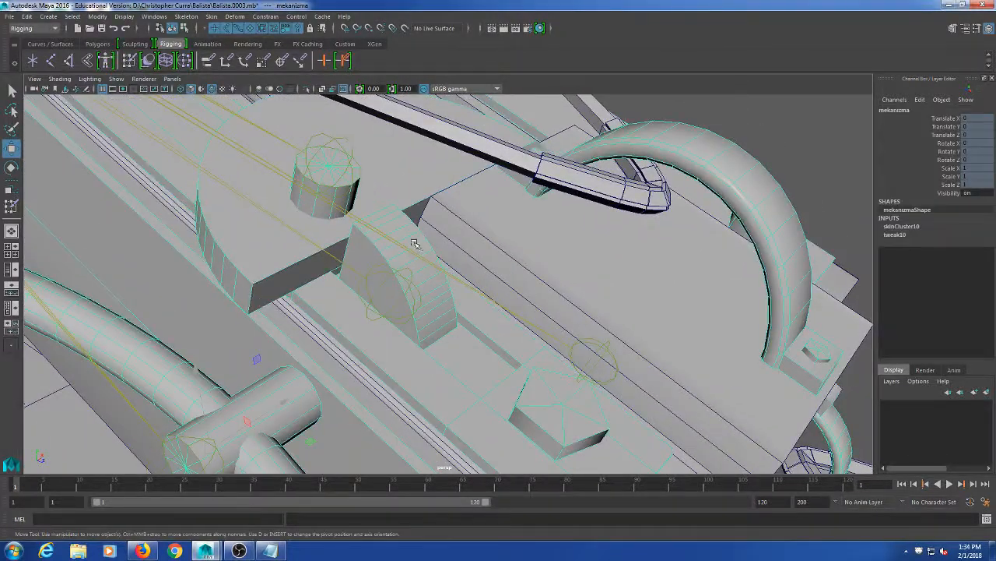
pyautogui.moveTo(405, 219); pyautogui.dragTo(377, 214, button='right')
pyautogui.click(395, 205)
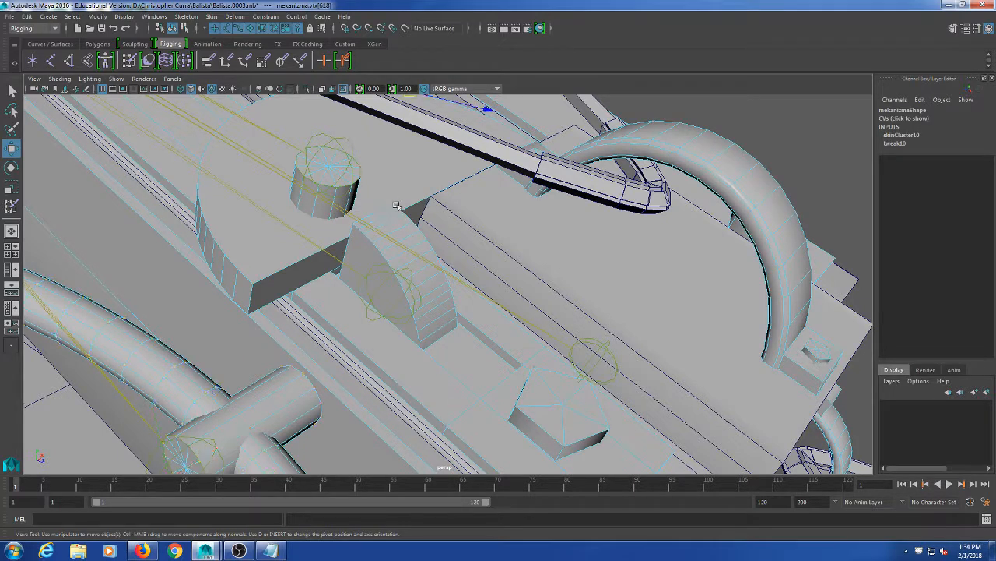
pyautogui.click(398, 210)
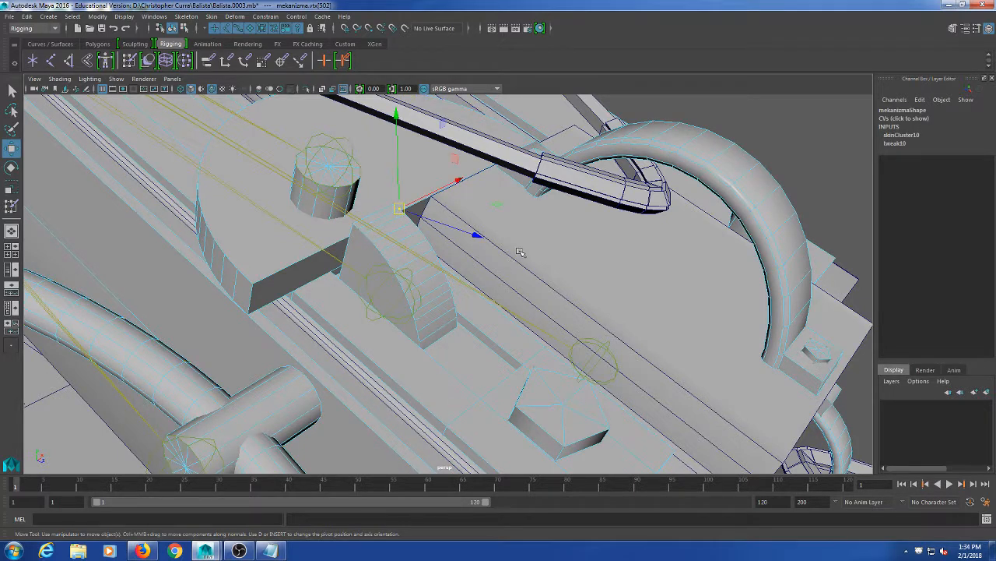
pyautogui.hotkey('shift', '.')
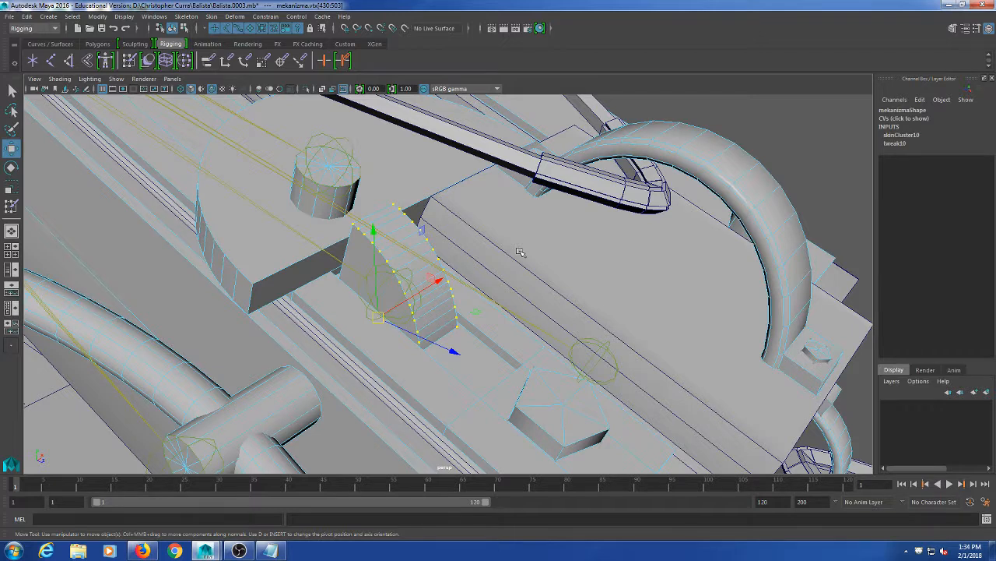
# - Flood the half-round piece's vertices with a replace skin weight of 1.0 for lock1, and leave weight painting
pyautogui.doubleClick(130, 62)
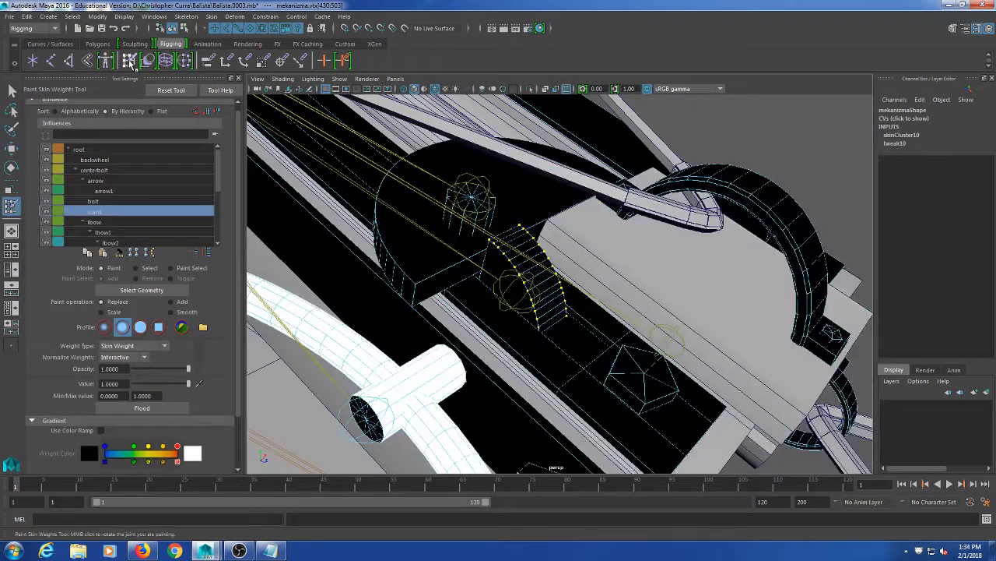
pyautogui.scroll(-4, 139, 205)
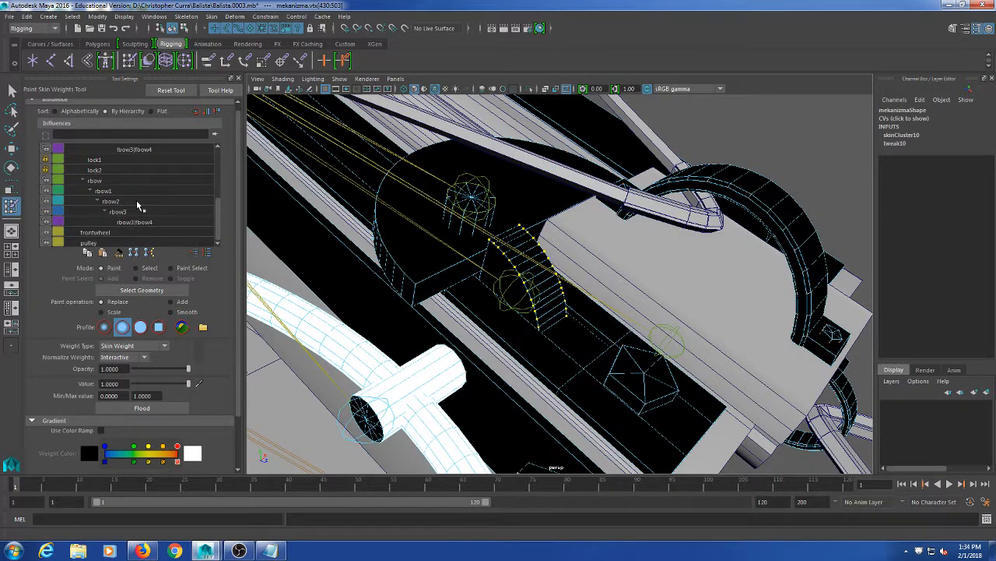
pyautogui.click(135, 171)
pyautogui.click(133, 160)
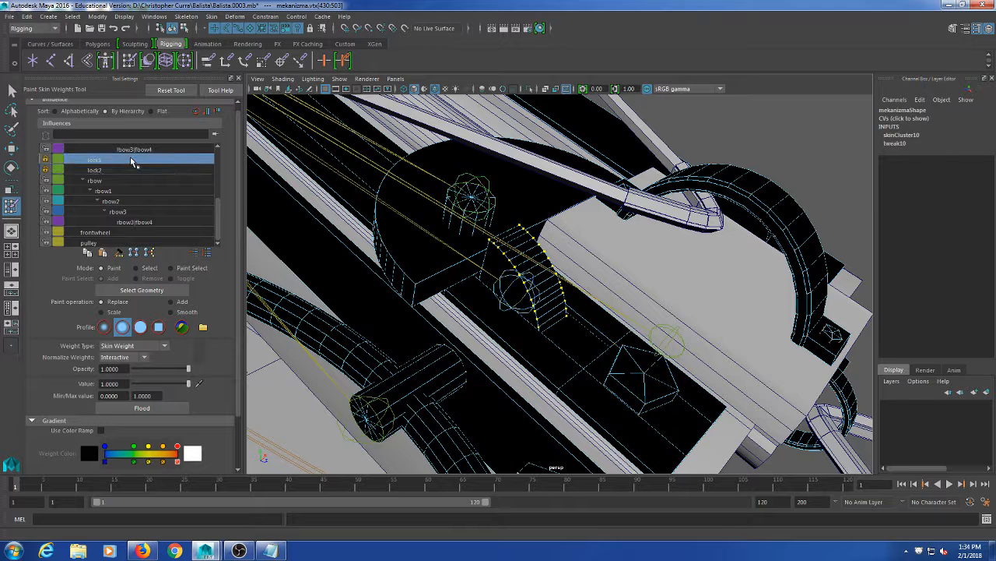
pyautogui.click(154, 408)
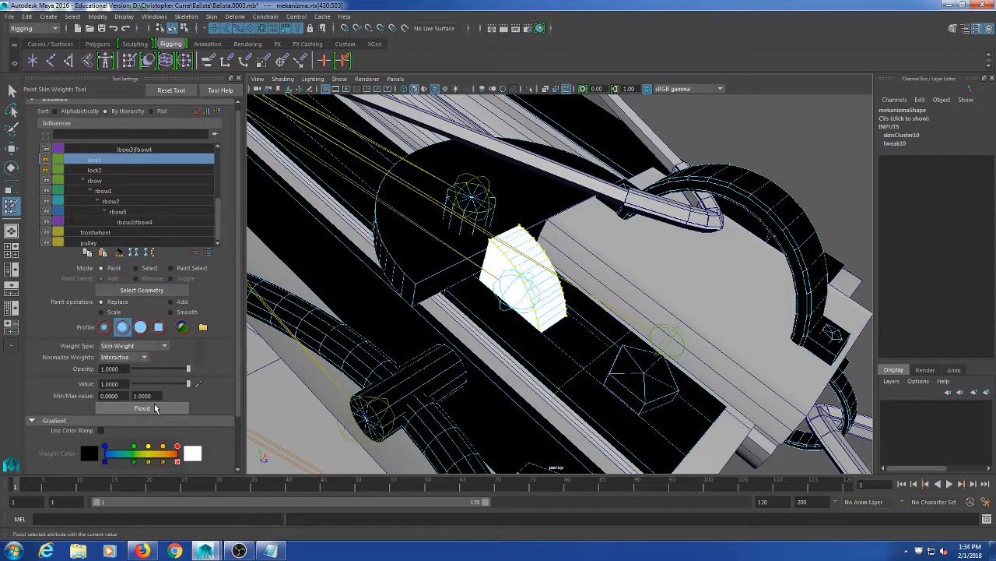
pyautogui.click(12, 90)
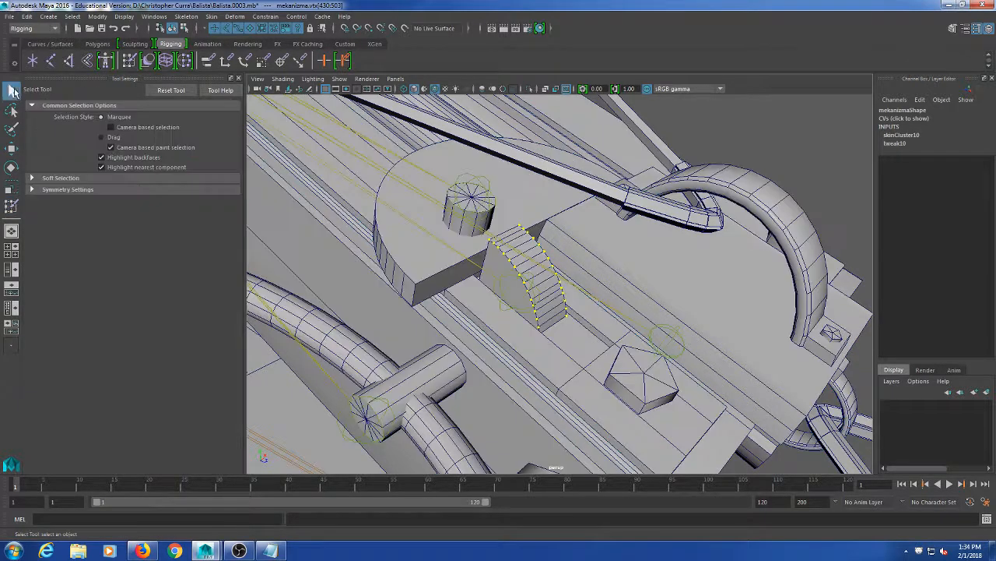
# - Select all vertices of the large rounded plate around the cylindrical pin on the mekanizma mesh
pyautogui.keyDown('alt'); pyautogui.moveTo(456, 255); pyautogui.dragTo(428, 278); pyautogui.keyUp('alt')
pyautogui.click(423, 267)
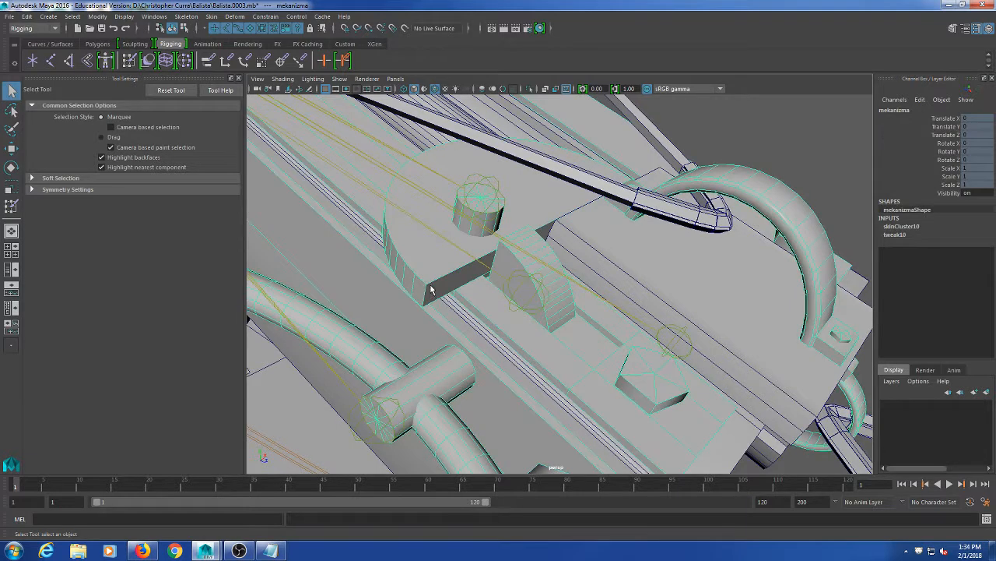
pyautogui.moveTo(422, 267); pyautogui.dragTo(382, 259, button='right')
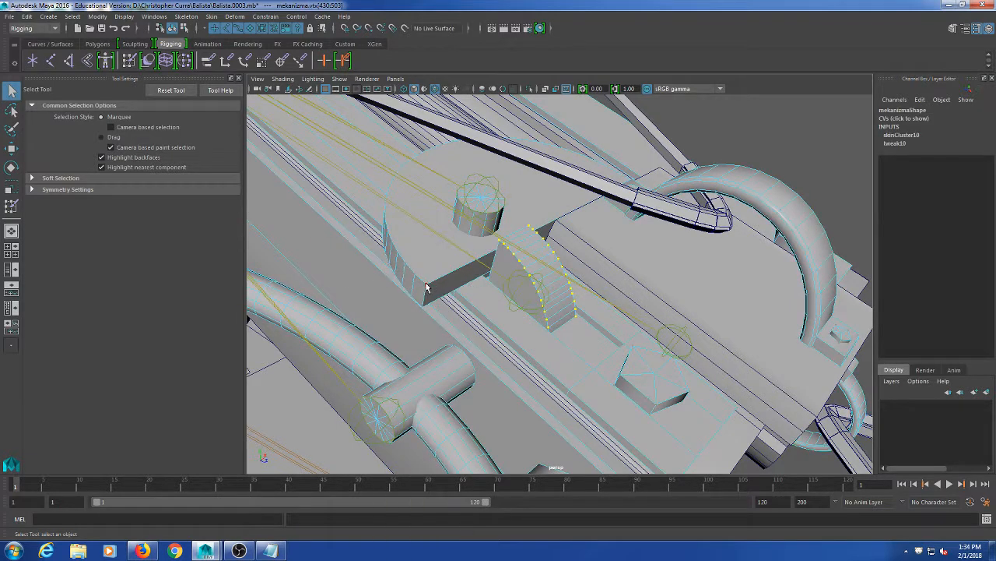
pyautogui.click(426, 288)
pyautogui.hotkey('shift', '.')
# - Flood the rounded plate's vertices with a replace skin weight of 1.0 for the lock2 influence
pyautogui.click(130, 62)
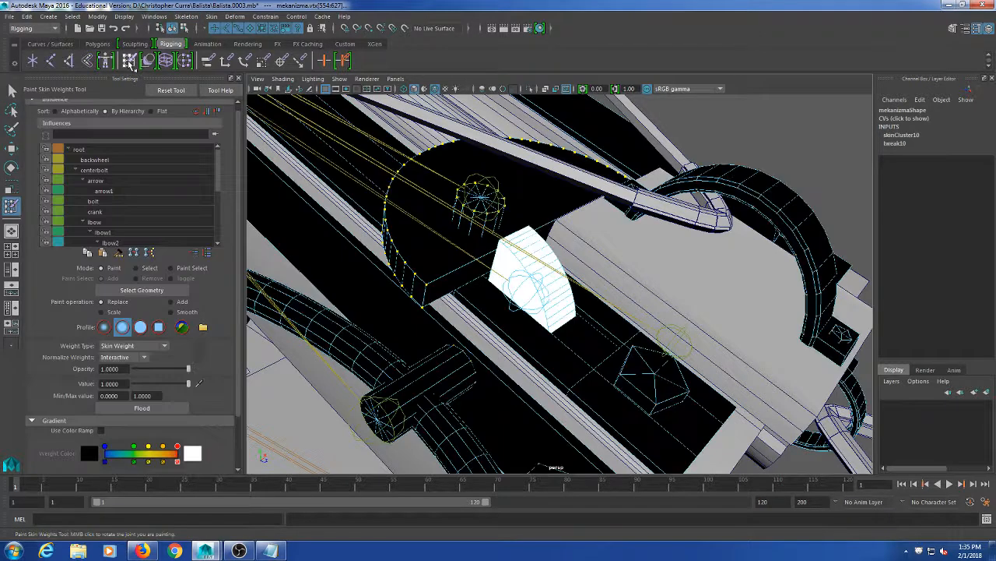
pyautogui.scroll(-3, 125, 179)
pyautogui.click(124, 189)
pyautogui.scroll(-1, 159, 214)
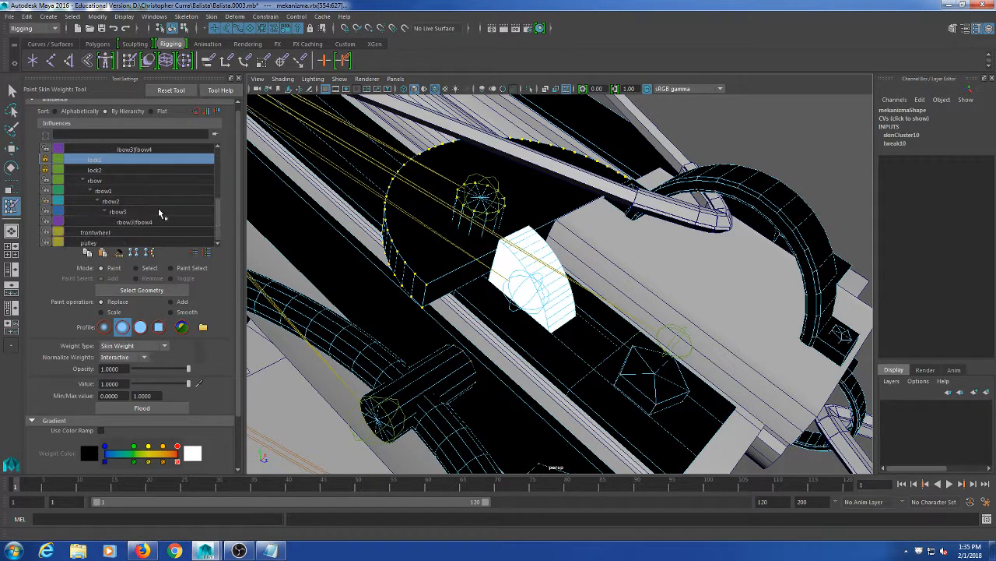
pyautogui.click(128, 170)
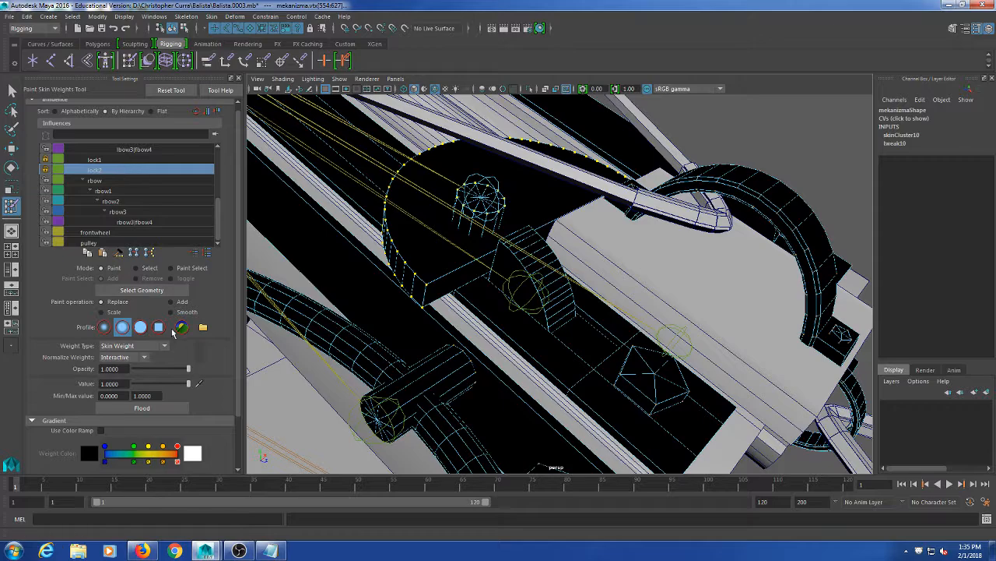
pyautogui.click(141, 408)
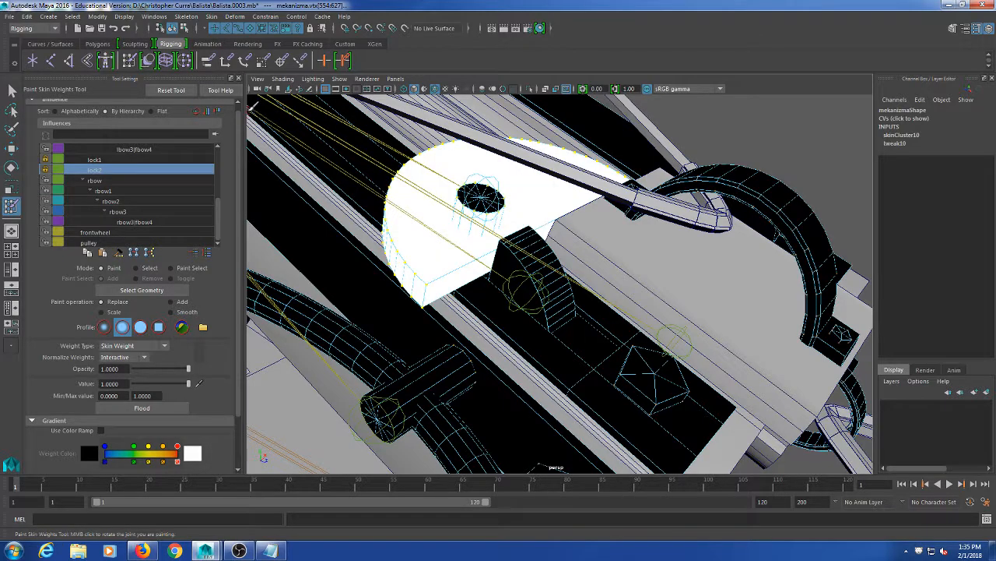
# - Leave weight painting and select the vertices of the cylindrical pin's top cap on the mekanizma mesh
pyautogui.keyDown('alt'); pyautogui.moveTo(667, 333); pyautogui.dragTo(645, 351); pyautogui.keyUp('alt')
pyautogui.keyDown('alt'); pyautogui.moveTo(560, 277); pyautogui.dragTo(585, 357, button='middle'); pyautogui.keyUp('alt')
pyautogui.scroll(3, 537, 350)
pyautogui.keyDown('alt'); pyautogui.moveTo(492, 343); pyautogui.dragTo(509, 314); pyautogui.keyUp('alt')
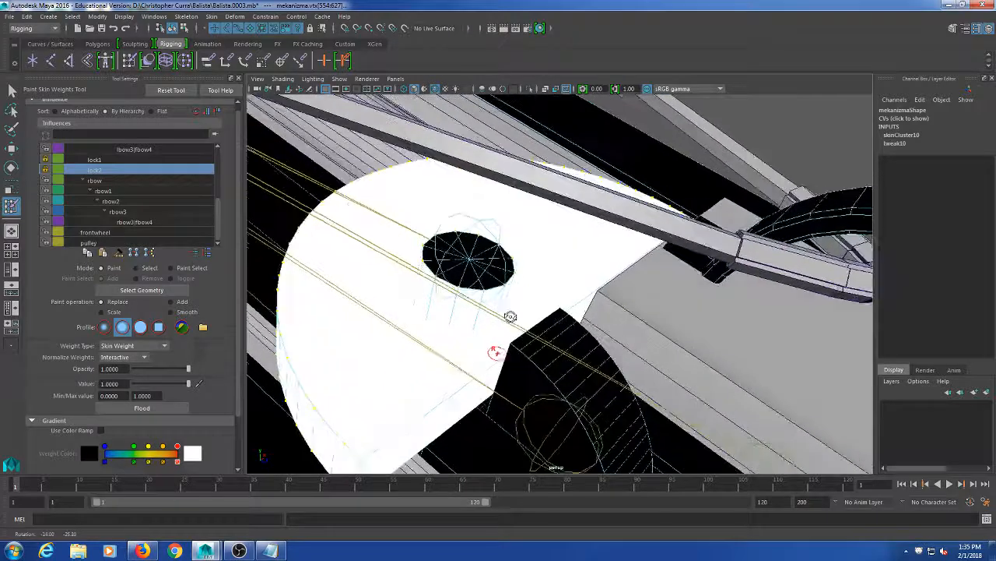
pyautogui.click(238, 78)
pyautogui.click(11, 91)
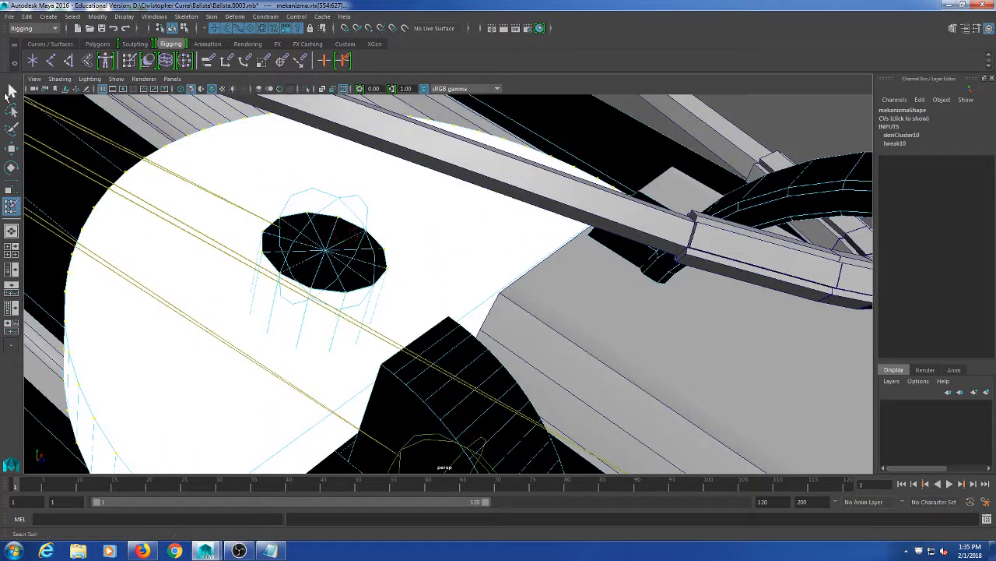
pyautogui.moveTo(332, 254)
pyautogui.mouseDown(button='right')
pyautogui.moveTo(315, 252)
pyautogui.moveTo(327, 253)
pyautogui.mouseUp(button='right')
pyautogui.click(325, 250)
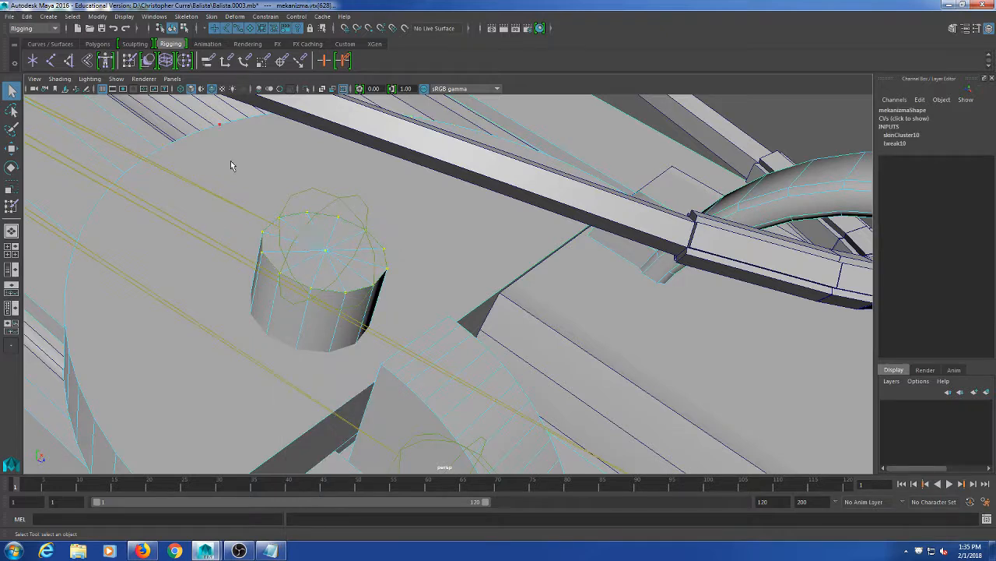
# - Flood the pin cap's vertices with a replace skin weight of 1.0 for lock2, and leave weight painting
pyautogui.click(130, 63)
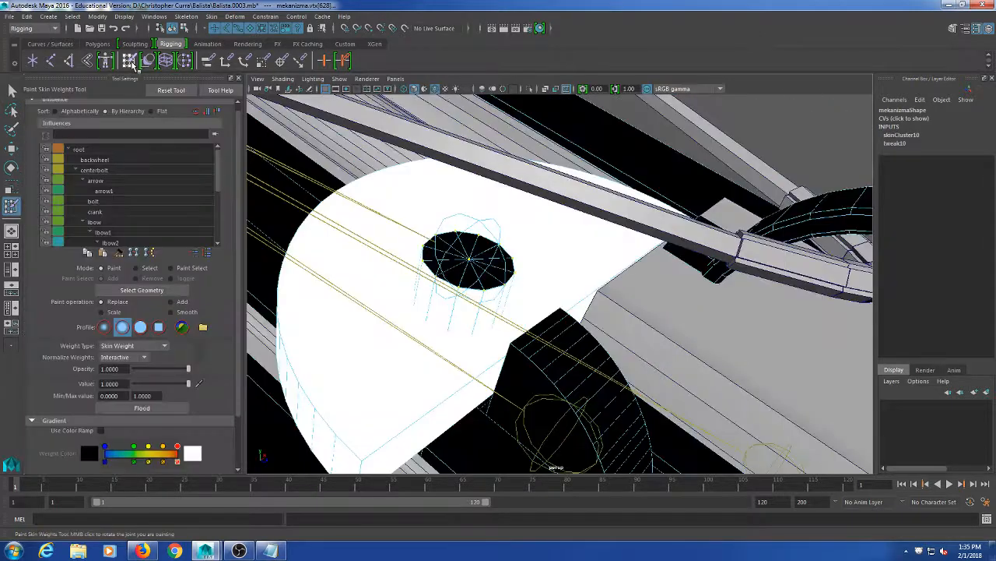
pyautogui.scroll(-4, 124, 189)
pyautogui.click(105, 172)
pyautogui.click(106, 181)
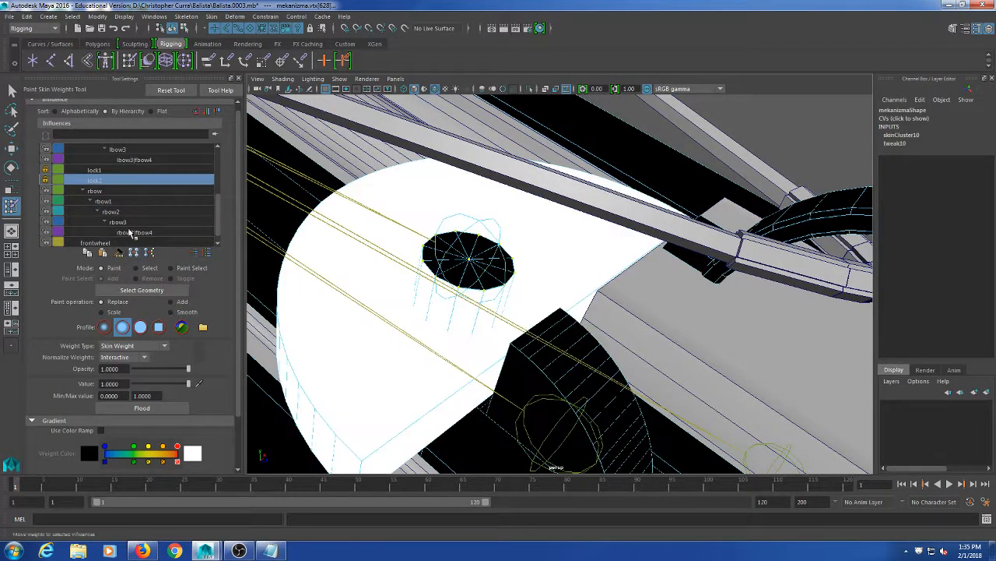
pyautogui.click(142, 408)
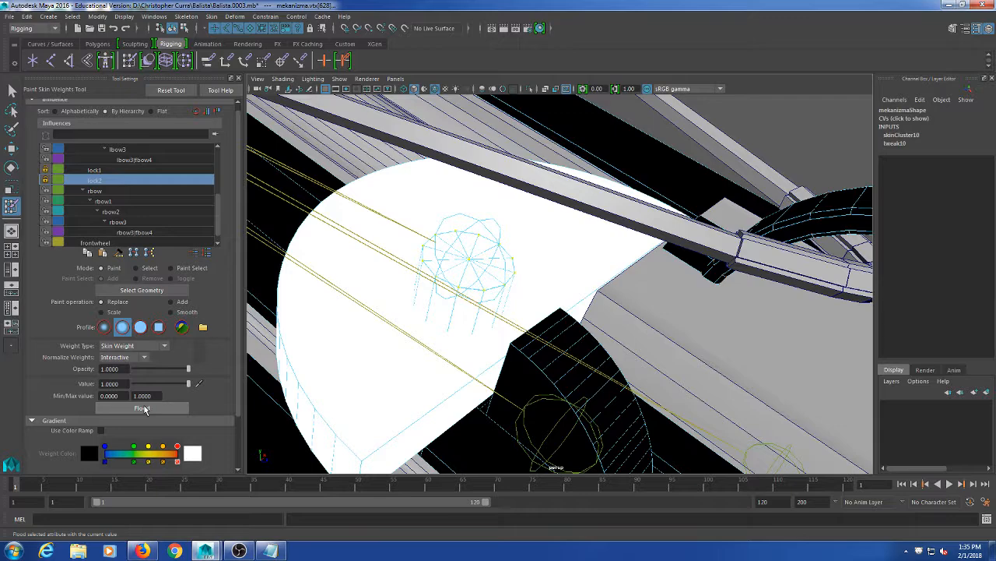
pyautogui.click(239, 79)
pyautogui.scroll(-3, 196, 200)
pyautogui.click(12, 92)
pyautogui.scroll(-4, 421, 286)
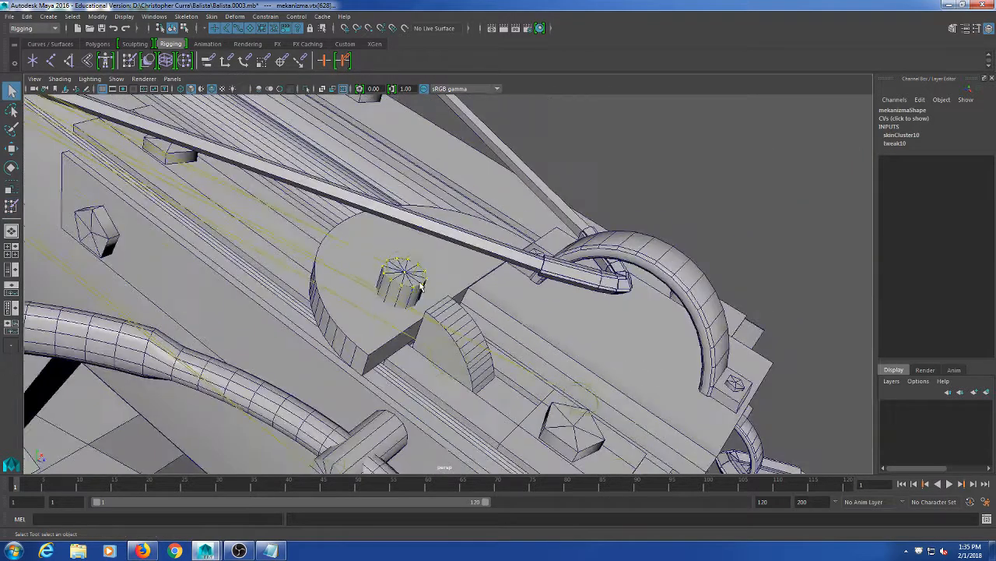
# - Test the lock2 joint's deformation by rotating it in the viewport, undoing each trial rotation
pyautogui.keyDown('alt'); pyautogui.moveTo(512, 316); pyautogui.dragTo(454, 293); pyautogui.keyUp('alt')
pyautogui.click(415, 257)
pyautogui.press('e')
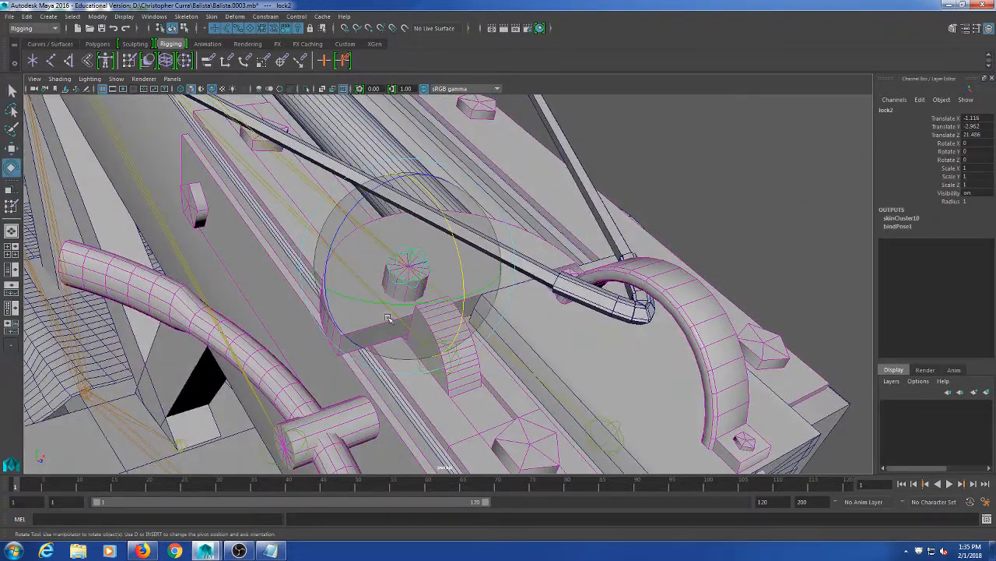
pyautogui.moveTo(401, 304); pyautogui.dragTo(436, 308)
pyautogui.hotkey('ctrl', 'z')
pyautogui.keyDown('alt'); pyautogui.moveTo(475, 435); pyautogui.dragTo(421, 408); pyautogui.keyUp('alt')
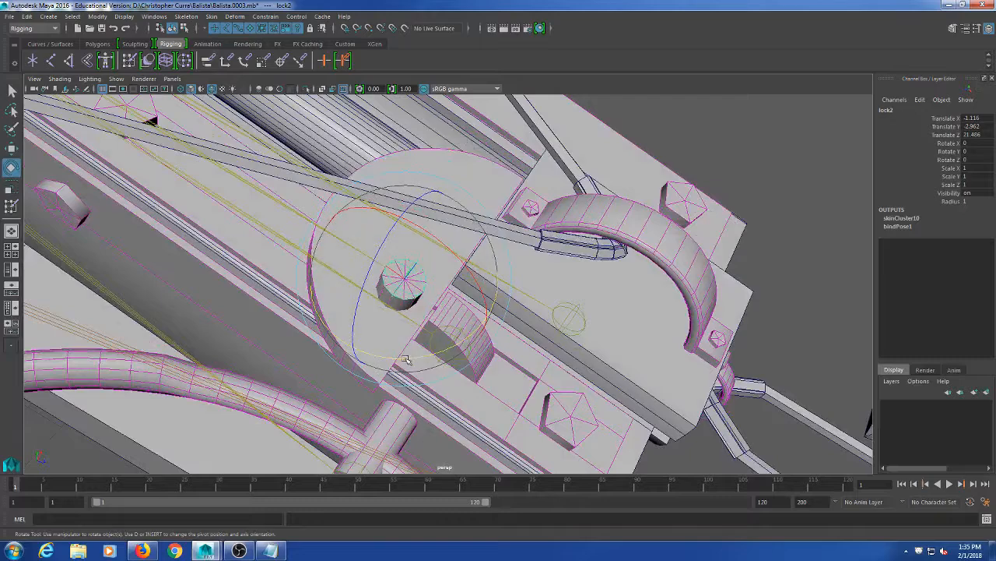
pyautogui.moveTo(405, 358)
pyautogui.mouseDown()
pyautogui.moveTo(490, 315)
pyautogui.moveTo(481, 333)
pyautogui.moveTo(493, 305)
pyautogui.moveTo(477, 335)
pyautogui.moveTo(424, 358)
pyautogui.mouseUp()
pyautogui.hotkey('ctrl', 'z')
# - Test the lock1 joint's deformation by moving it in the viewport, undoing each trial move
pyautogui.keyDown('alt'); pyautogui.moveTo(525, 388); pyautogui.dragTo(407, 386); pyautogui.keyUp('alt')
pyautogui.click(480, 361)
pyautogui.click(454, 340)
pyautogui.press('w')
pyautogui.hotkey('ctrl', 'z')
pyautogui.scroll(-5, 458, 448)
pyautogui.keyDown('alt'); pyautogui.moveTo(458, 453); pyautogui.dragTo(456, 396); pyautogui.keyUp('alt')
pyautogui.scroll(5, 475, 389)
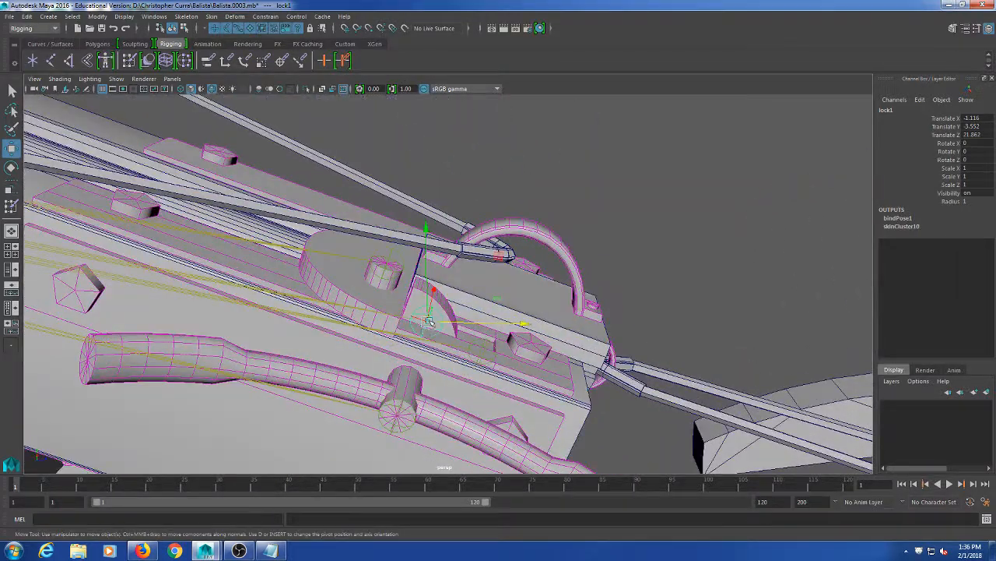
pyautogui.moveTo(429, 321)
pyautogui.mouseDown()
pyautogui.moveTo(470, 288)
pyautogui.moveTo(559, 289)
pyautogui.moveTo(441, 310)
pyautogui.mouseUp()
pyautogui.hotkey('ctrl', 'z')
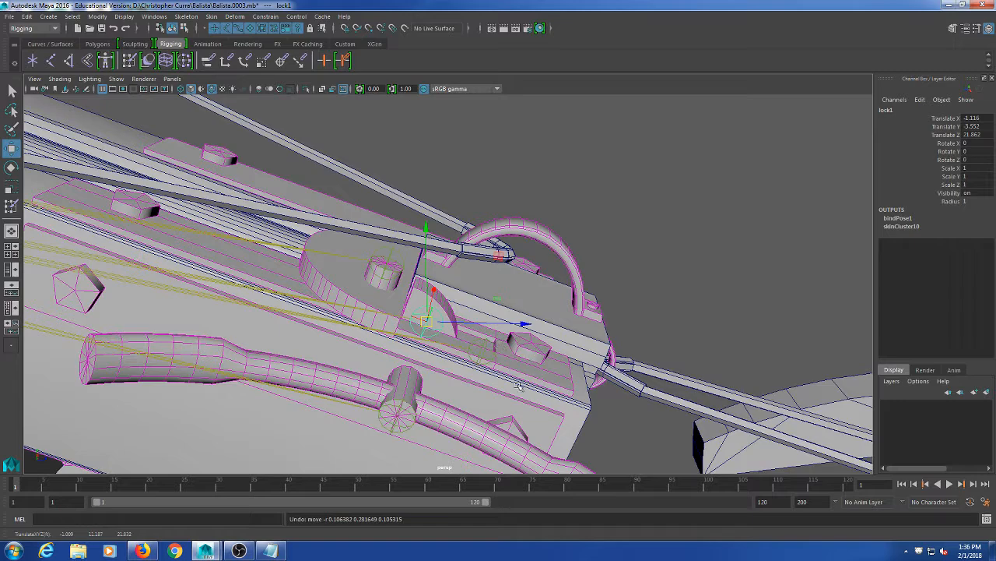
pyautogui.keyDown('alt'); pyautogui.moveTo(519, 386); pyautogui.dragTo(622, 355); pyautogui.keyUp('alt')
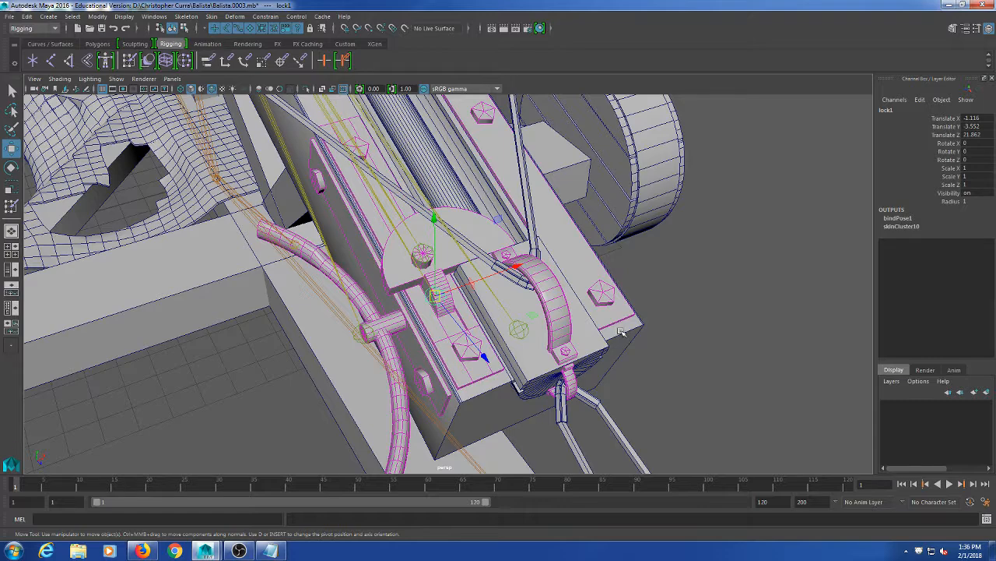
pyautogui.keyDown('alt'); pyautogui.moveTo(620, 332); pyautogui.dragTo(419, 341); pyautogui.keyUp('alt')
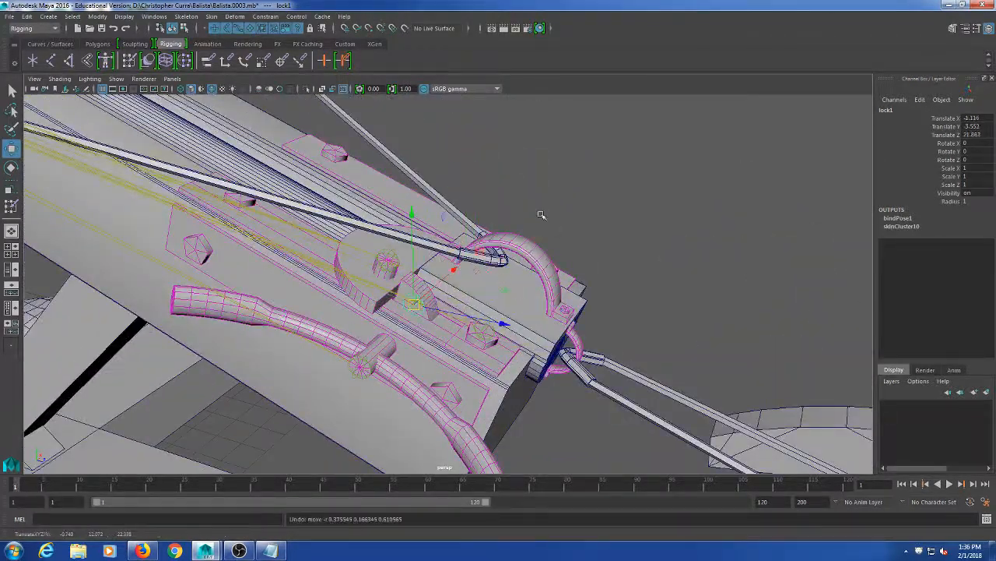
# - Inspect the lock influences and their painted skin weights on the mekanizma mesh, and leave weight painting
pyautogui.click(373, 263)
pyautogui.click(387, 265)
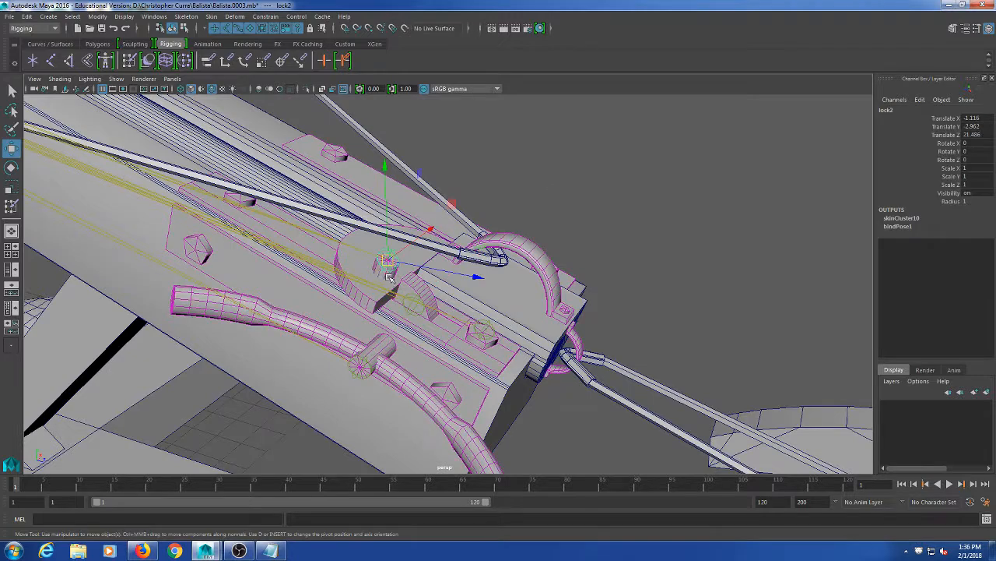
pyautogui.click(727, 216)
pyautogui.click(350, 276)
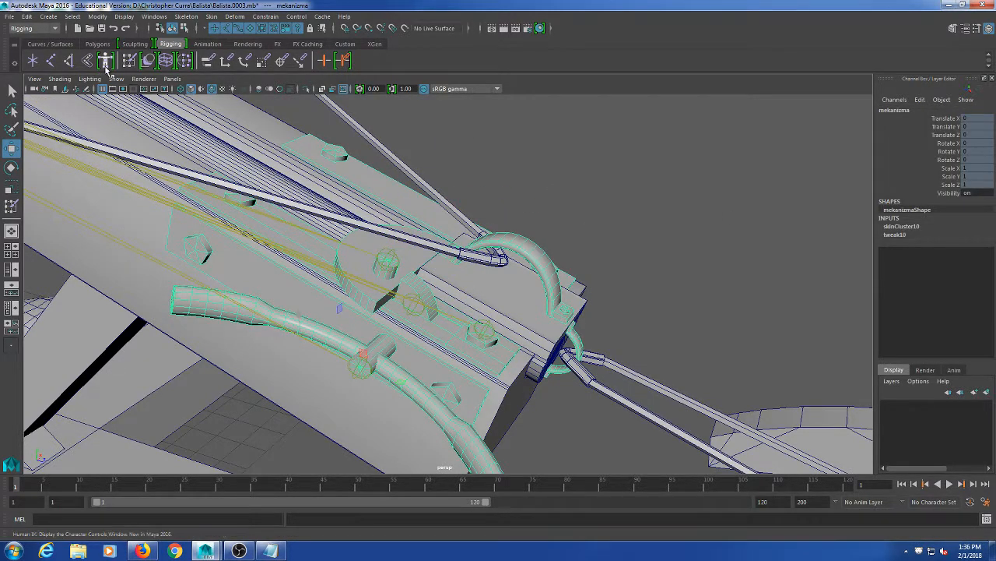
pyautogui.click(128, 61)
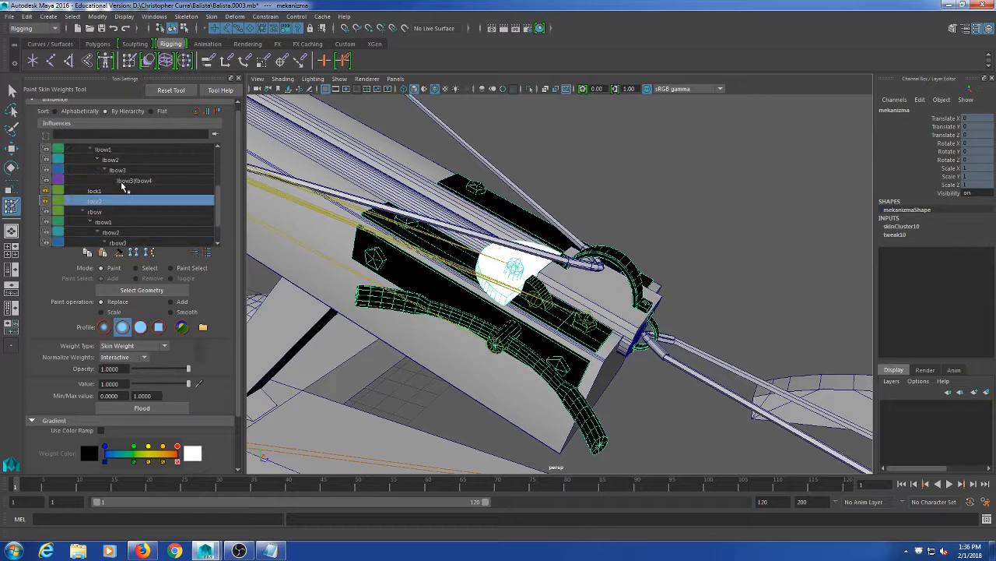
pyautogui.scroll(-1, 121, 187)
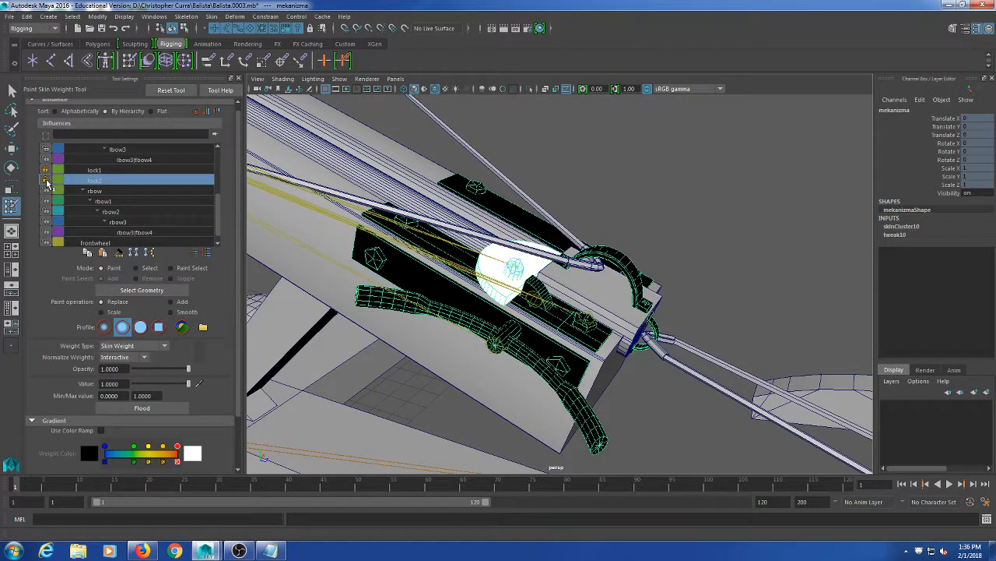
pyautogui.click(238, 78)
pyautogui.press('q')
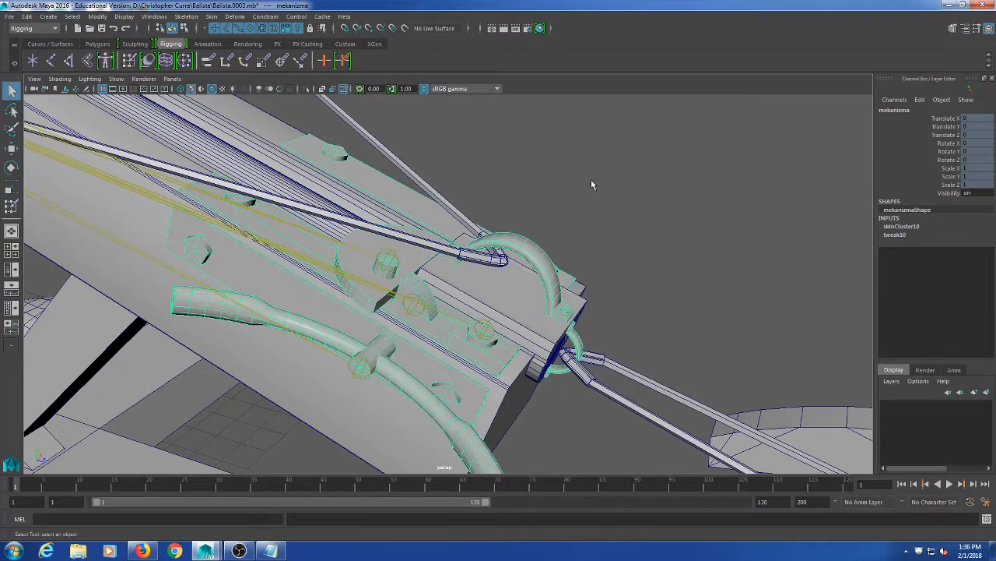
# - Examine the winch wheels and the beam they stand on to identify which parts belong to which mesh
pyautogui.click(591, 184)
pyautogui.scroll(-6, 580, 221)
pyautogui.keyDown('alt'); pyautogui.moveTo(578, 223); pyautogui.dragTo(552, 272); pyautogui.keyUp('alt')
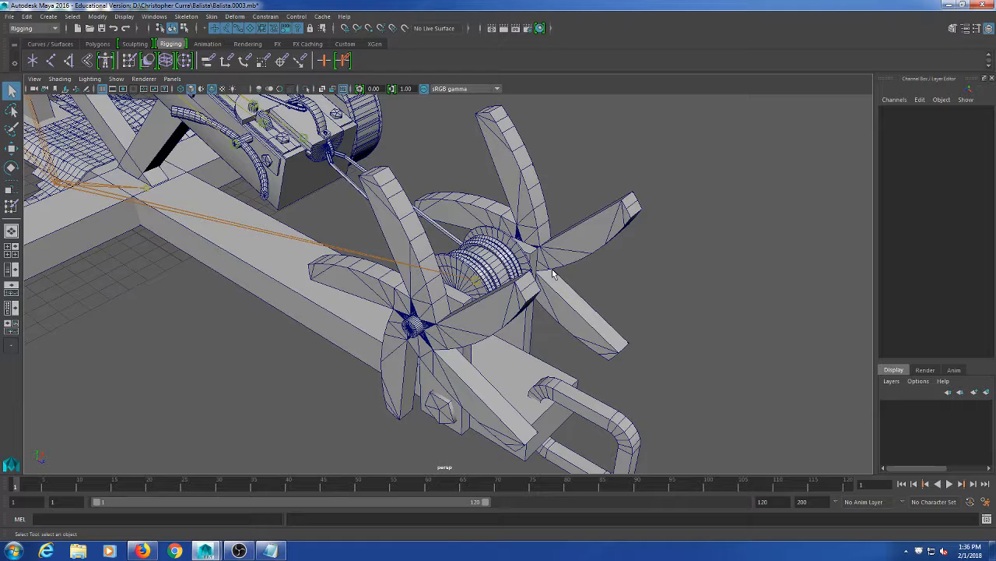
pyautogui.keyDown('alt'); pyautogui.moveTo(637, 319); pyautogui.dragTo(539, 357); pyautogui.keyUp('alt')
pyautogui.scroll(3, 497, 309)
pyautogui.click(466, 291)
pyautogui.click(502, 378)
pyautogui.keyDown('alt'); pyautogui.moveTo(426, 352); pyautogui.dragTo(465, 342); pyautogui.keyUp('alt')
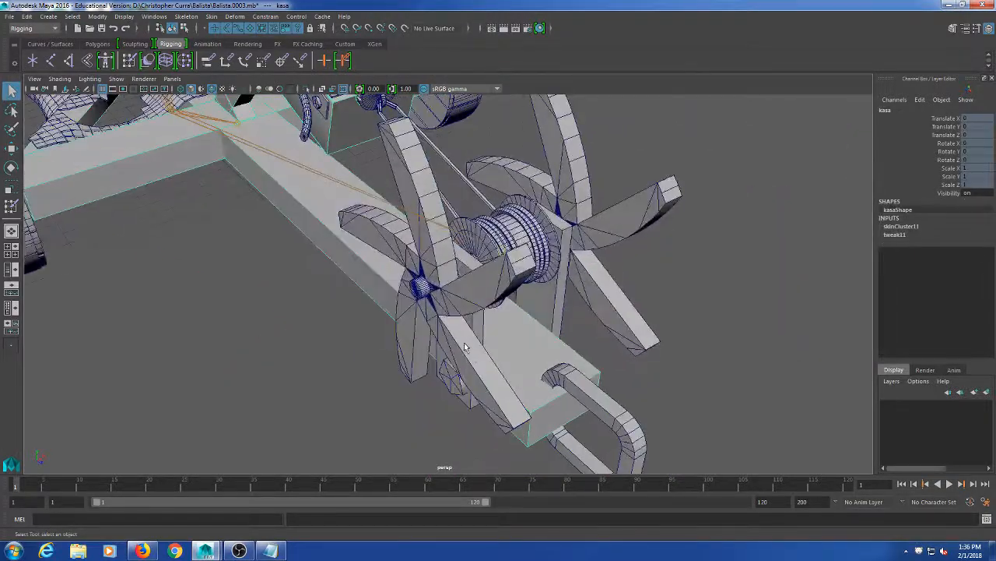
pyautogui.click(465, 341)
pyautogui.keyDown('alt'); pyautogui.moveTo(574, 309); pyautogui.dragTo(602, 316); pyautogui.keyUp('alt')
pyautogui.scroll(4, 543, 318)
pyautogui.click(507, 301)
pyautogui.click(438, 252)
pyautogui.keyDown('alt'); pyautogui.moveTo(442, 310); pyautogui.dragTo(493, 330); pyautogui.keyUp('alt')
pyautogui.scroll(3, 496, 331)
pyautogui.scroll(4, 571, 317)
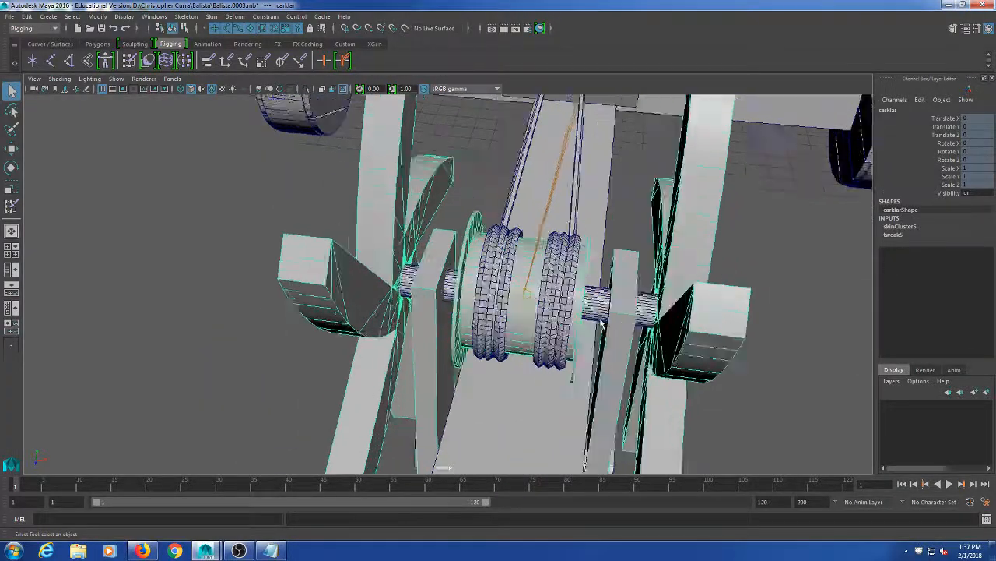
# - Examine the rope-wound drum and the axle pin between the winch wheels from several angles
pyautogui.keyDown('alt'); pyautogui.moveTo(440, 297); pyautogui.dragTo(493, 295); pyautogui.keyUp('alt')
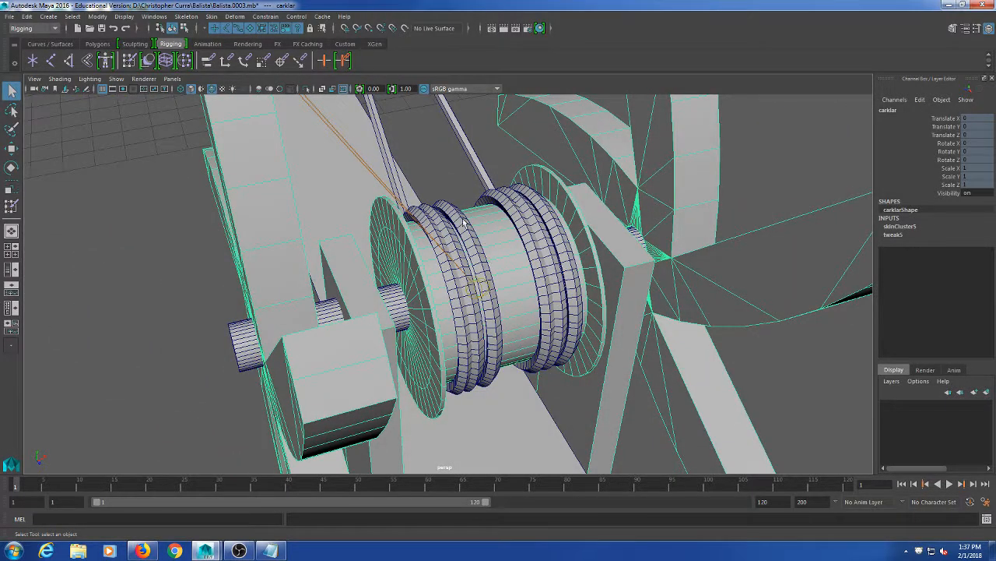
pyautogui.keyDown('alt'); pyautogui.moveTo(460, 231); pyautogui.dragTo(523, 253); pyautogui.keyUp('alt')
pyautogui.click(456, 283)
pyautogui.click(488, 229)
pyautogui.keyDown('alt'); pyautogui.moveTo(532, 288); pyautogui.dragTo(550, 225, button='right'); pyautogui.keyUp('alt')
pyautogui.keyDown('alt'); pyautogui.moveTo(524, 292); pyautogui.dragTo(524, 223, button='middle'); pyautogui.keyUp('alt')
pyautogui.keyDown('alt'); pyautogui.moveTo(530, 240); pyautogui.dragTo(425, 289); pyautogui.keyUp('alt')
pyautogui.click(398, 291)
pyautogui.keyDown('alt'); pyautogui.moveTo(397, 291); pyautogui.dragTo(373, 300); pyautogui.keyUp('alt')
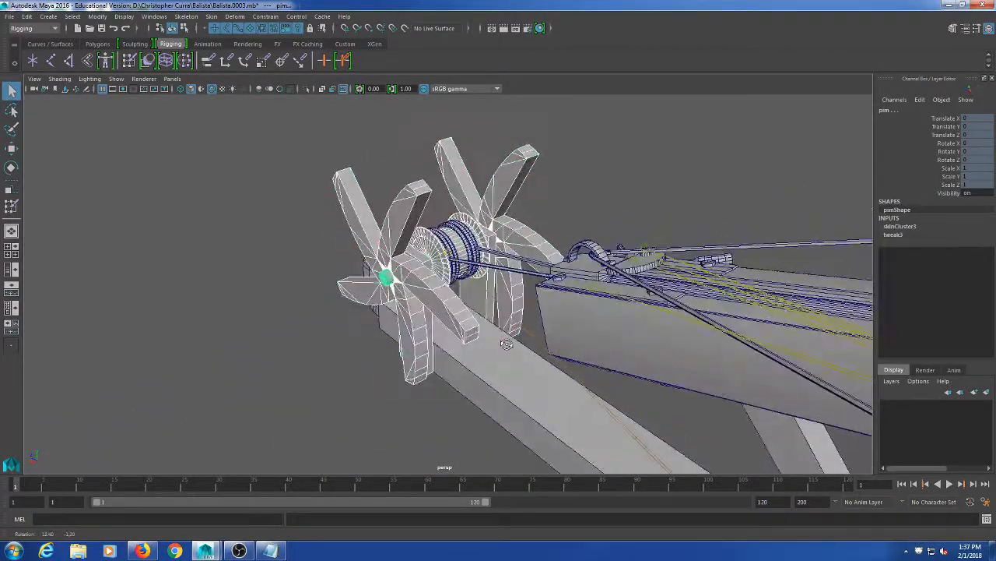
pyautogui.click(605, 216)
pyautogui.keyDown('alt'); pyautogui.moveTo(605, 216); pyautogui.dragTo(611, 237); pyautogui.keyUp('alt')
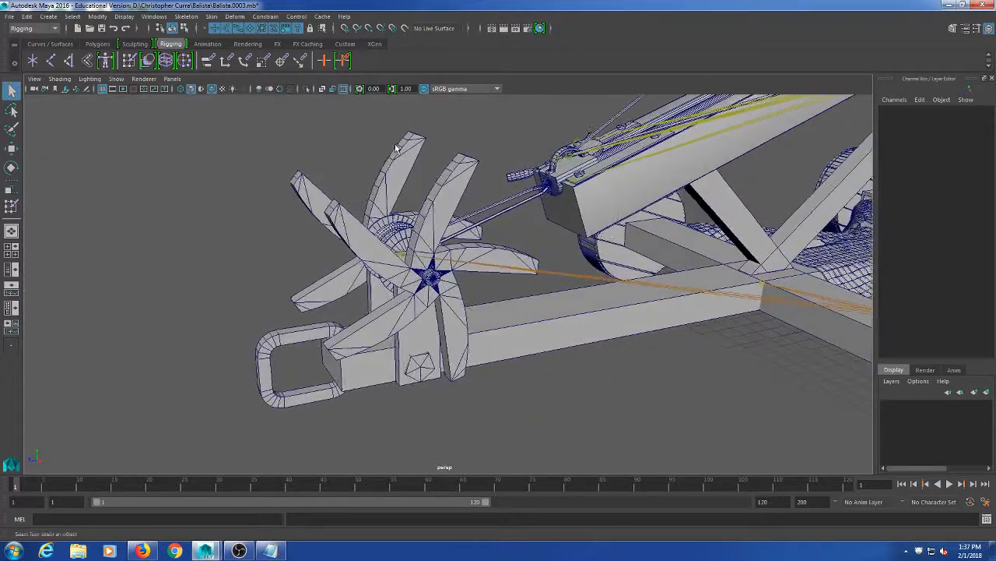
# - Hide the joints in the viewport, and select the winch's pim, carklar and ip meshes together
pyautogui.click(116, 79)
pyautogui.click(209, 227)
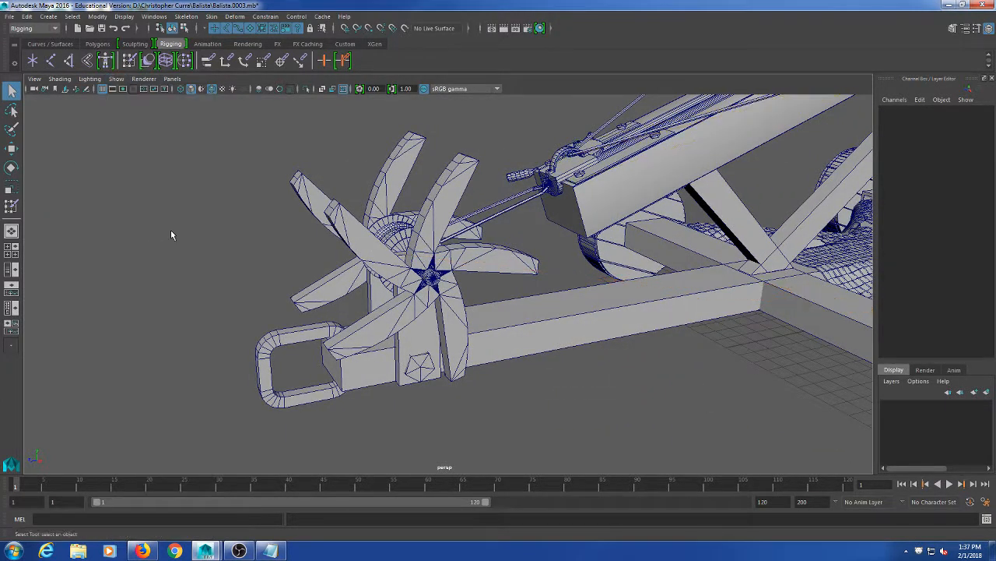
pyautogui.keyDown('alt'); pyautogui.moveTo(172, 235); pyautogui.dragTo(153, 232); pyautogui.keyUp('alt')
pyautogui.click(409, 280)
pyautogui.scroll(4, 351, 261)
pyautogui.keyDown('alt'); pyautogui.moveTo(335, 249); pyautogui.dragTo(388, 267); pyautogui.keyUp('alt')
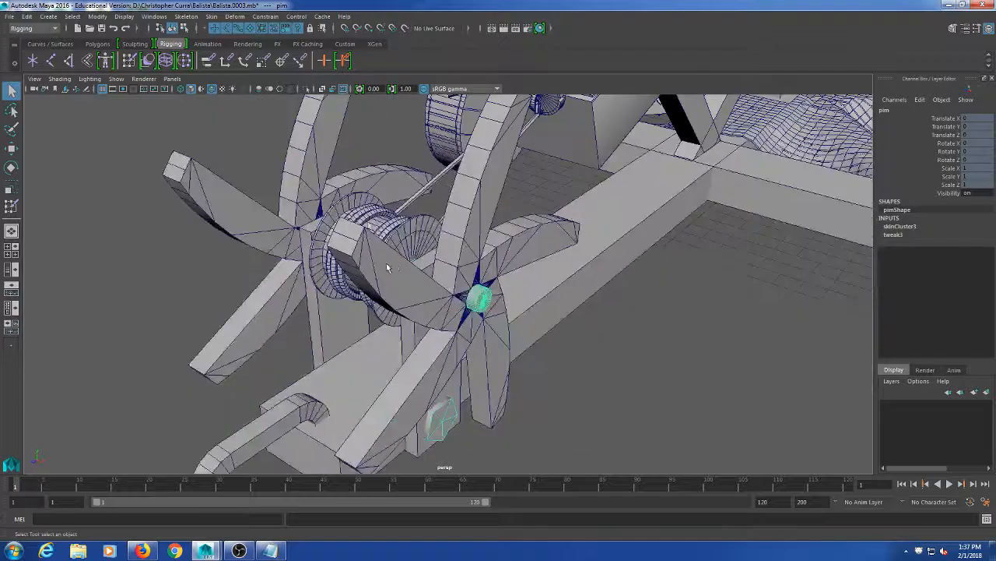
pyautogui.keyDown('shift'); pyautogui.click(316, 135); pyautogui.keyUp('shift')
pyautogui.keyDown('alt'); pyautogui.moveTo(318, 142); pyautogui.dragTo(382, 149); pyautogui.keyUp('alt')
pyautogui.keyDown('shift'); pyautogui.click(401, 269); pyautogui.keyUp('shift')
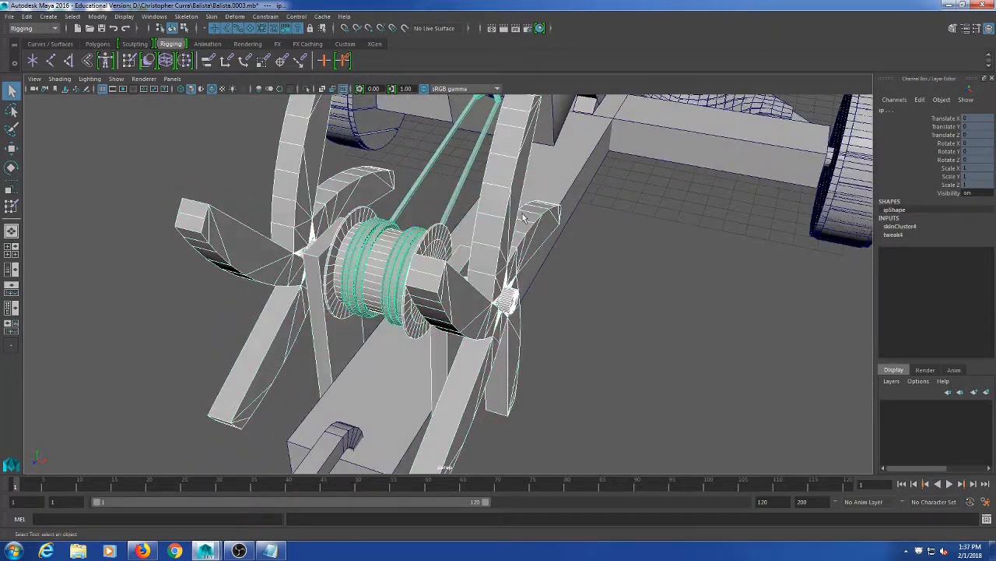
pyautogui.keyDown('alt'); pyautogui.moveTo(523, 219); pyautogui.dragTo(487, 266); pyautogui.keyUp('alt')
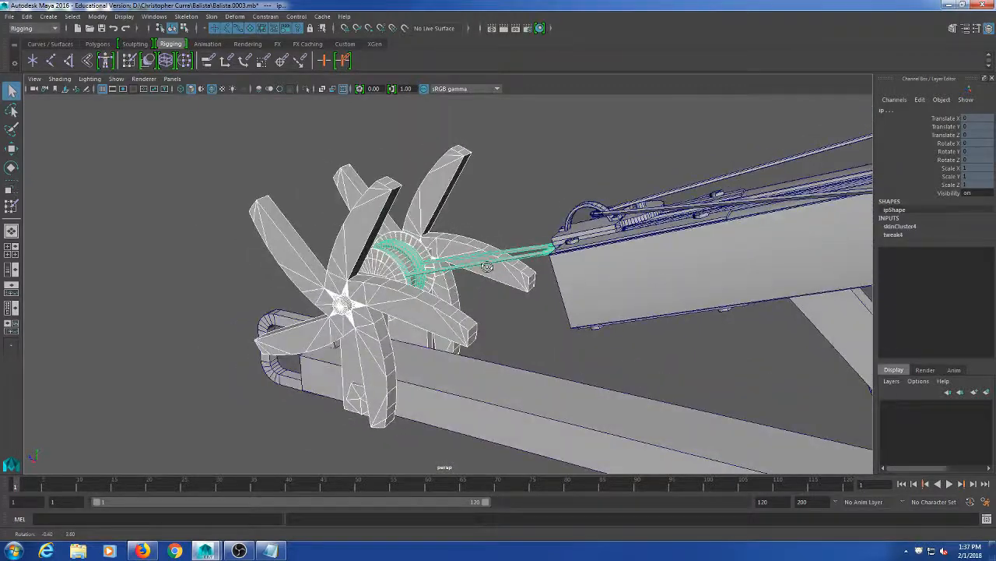
# - Try to select the winch's vertices across the ip, carklar and pim meshes at once in vertex mode
pyautogui.rightClick(415, 260)
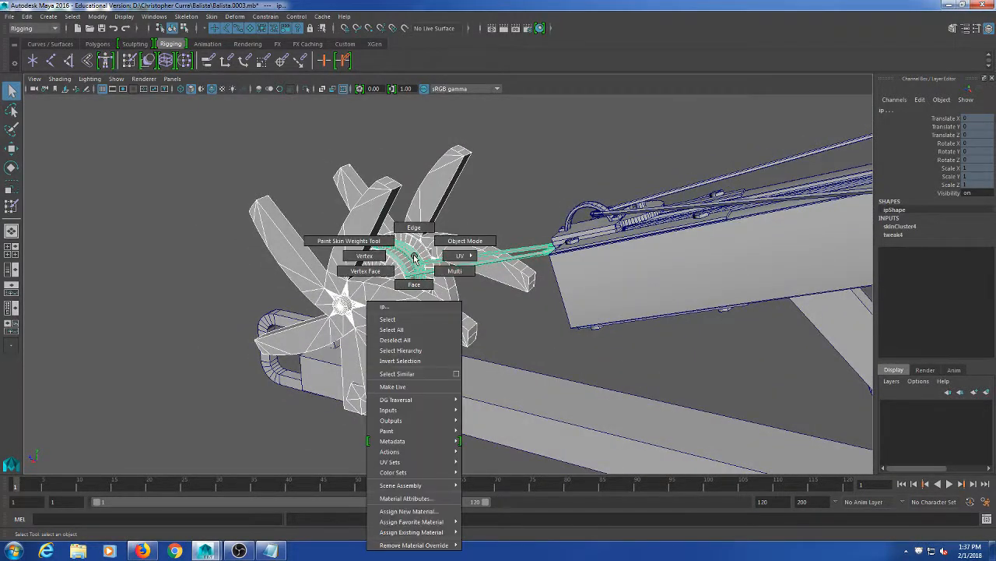
pyautogui.click(369, 261)
pyautogui.rightClick(445, 187)
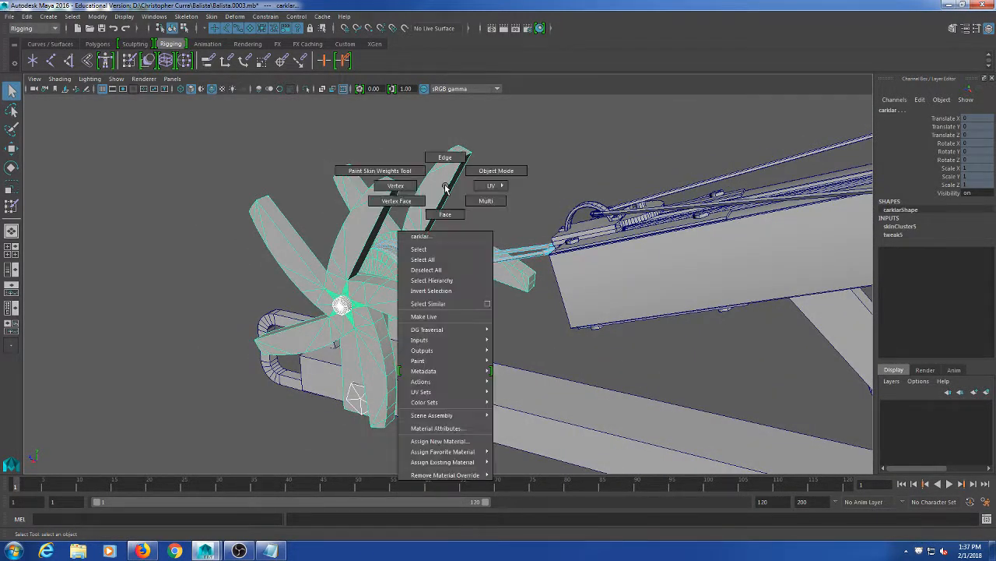
pyautogui.click(405, 232)
pyautogui.rightClick(341, 313)
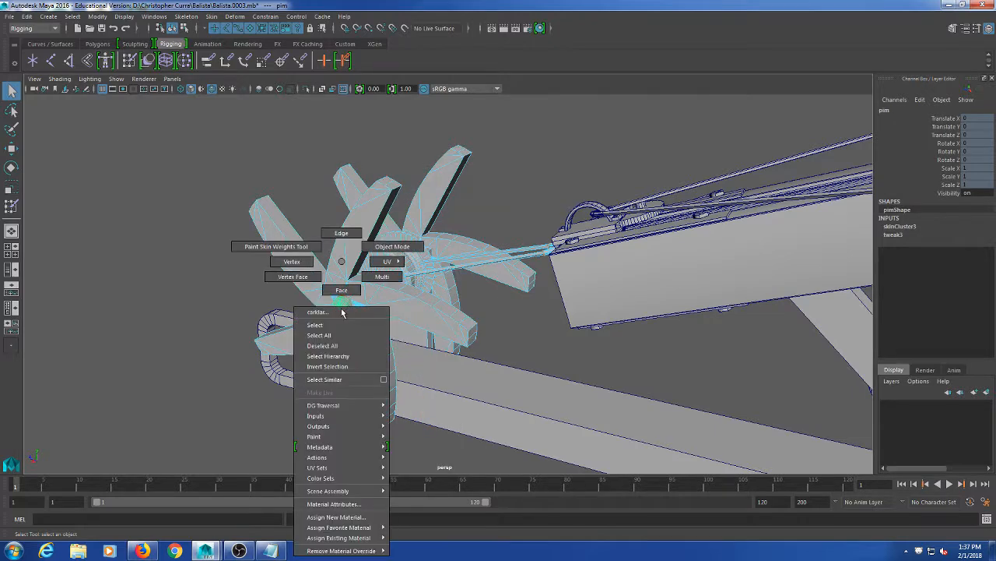
pyautogui.click(304, 274)
pyautogui.keyDown('alt'); pyautogui.moveTo(301, 262); pyautogui.dragTo(482, 220); pyautogui.keyUp('alt')
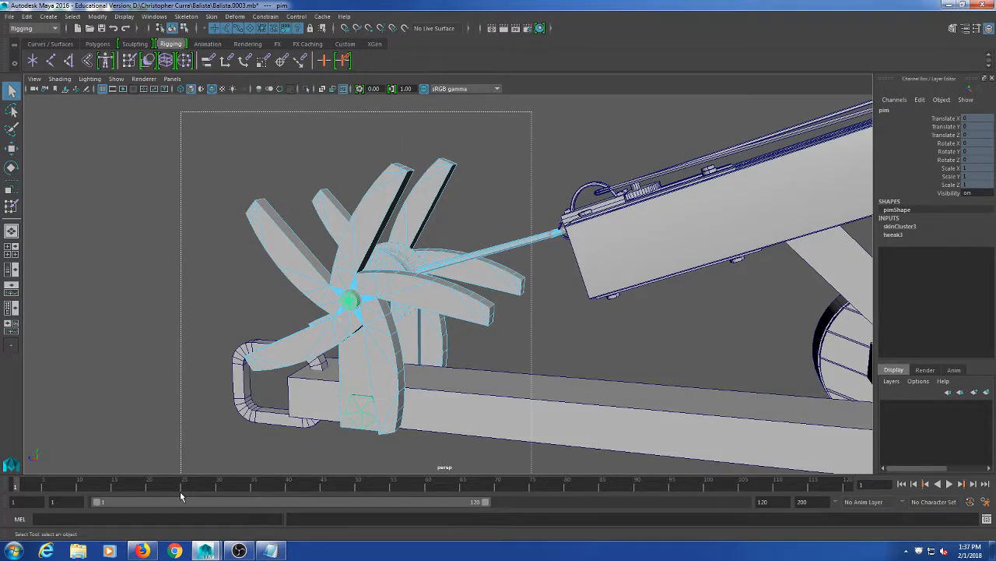
pyautogui.keyDown('alt'); pyautogui.moveTo(349, 407); pyautogui.dragTo(389, 296); pyautogui.keyUp('alt')
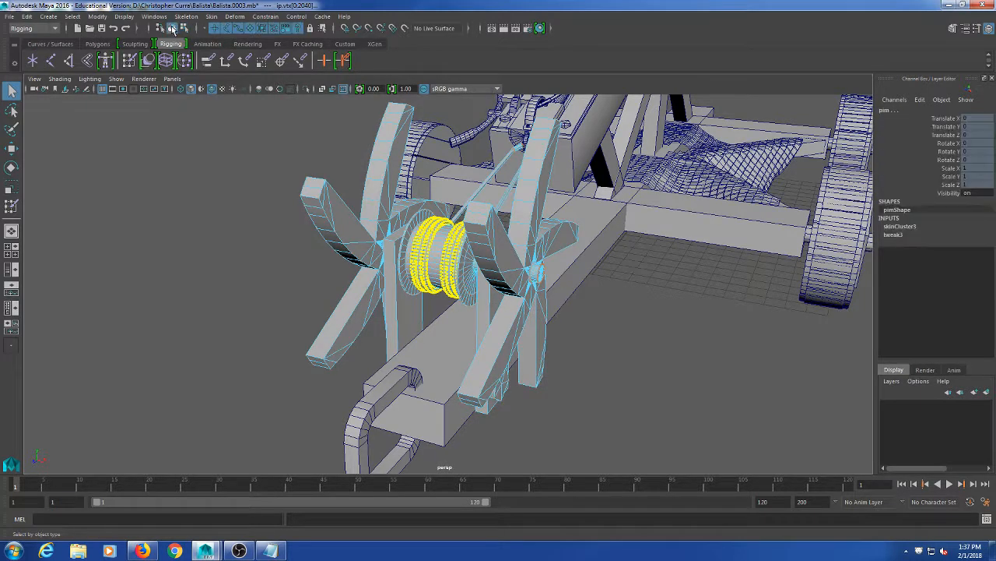
pyautogui.click(623, 340)
# - Select the carklar wheels mesh together with the ip rope mesh on the winch
pyautogui.keyDown('alt'); pyautogui.moveTo(623, 341); pyautogui.dragTo(530, 232); pyautogui.keyUp('alt')
pyautogui.click(544, 193)
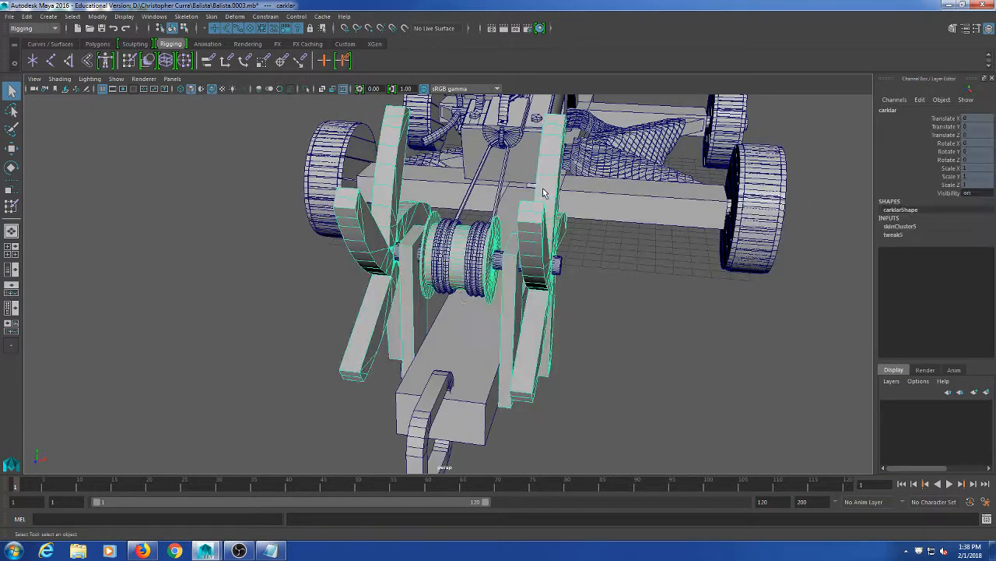
pyautogui.click(470, 270)
pyautogui.keyDown('alt'); pyautogui.moveTo(491, 303); pyautogui.dragTo(451, 310); pyautogui.keyUp('alt')
pyautogui.click(510, 274)
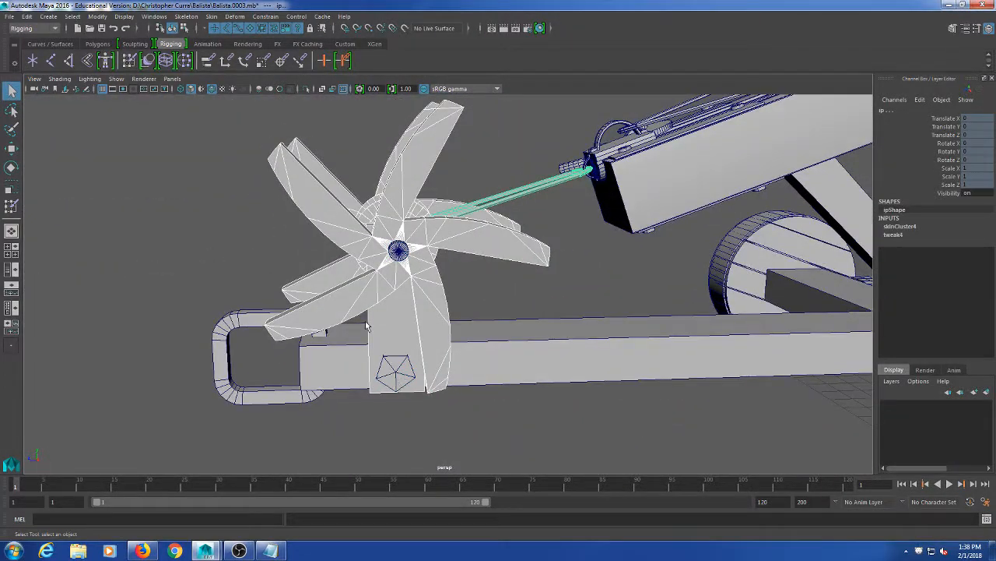
# - Select the winch's pim pin, carklar wheels and ip rope meshes together for skin weighting
pyautogui.keyDown('alt'); pyautogui.moveTo(367, 326); pyautogui.dragTo(449, 332); pyautogui.keyUp('alt')
pyautogui.keyDown('alt'); pyautogui.moveTo(545, 265); pyautogui.dragTo(381, 311); pyautogui.keyUp('alt')
pyautogui.keyDown('alt'); pyautogui.moveTo(566, 297); pyautogui.dragTo(425, 282); pyautogui.keyUp('alt')
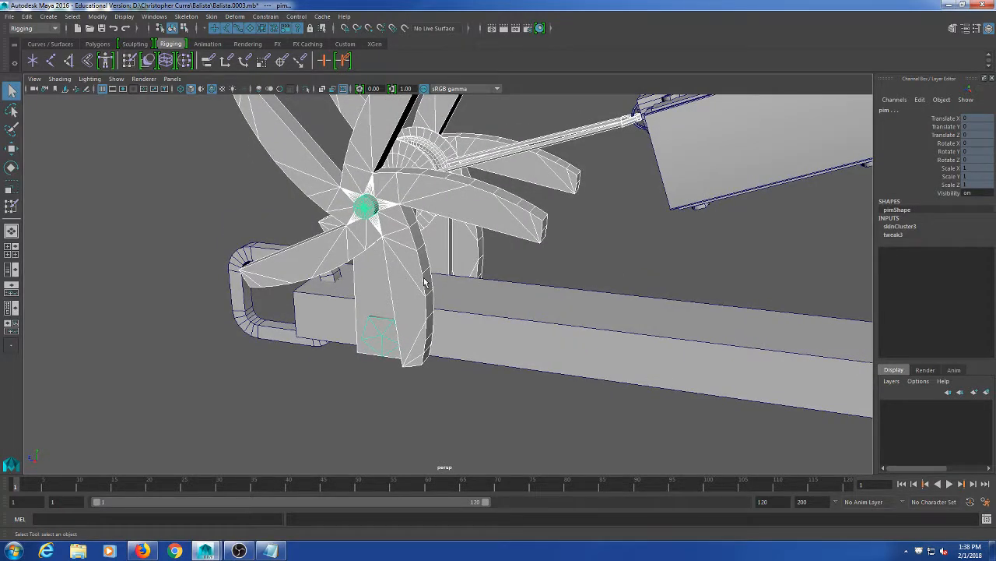
pyautogui.keyDown('alt'); pyautogui.moveTo(454, 243); pyautogui.dragTo(572, 272); pyautogui.keyUp('alt')
pyautogui.click(695, 275)
pyautogui.click(522, 193)
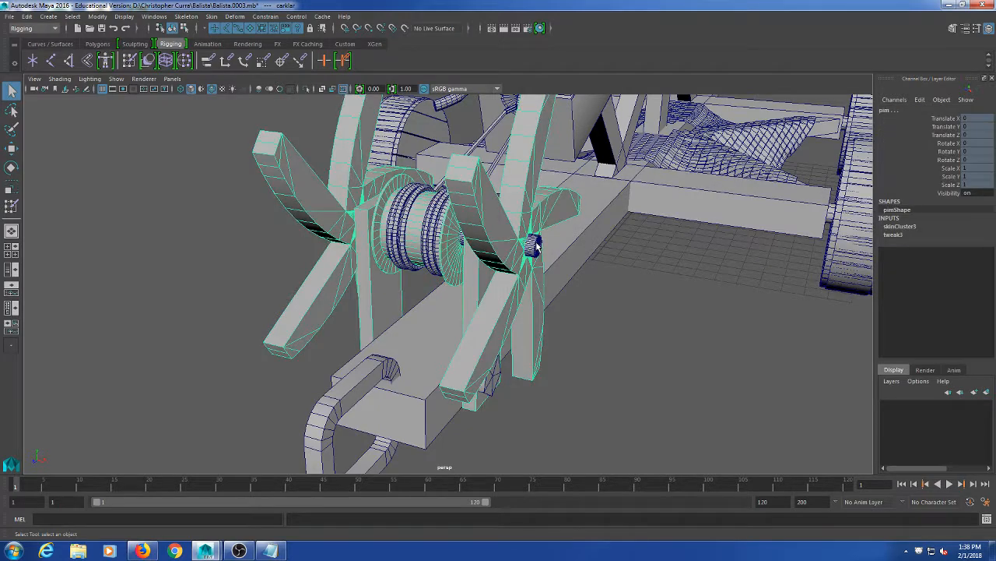
pyautogui.keyDown('alt'); pyautogui.moveTo(433, 245); pyautogui.dragTo(368, 275); pyautogui.keyUp('alt')
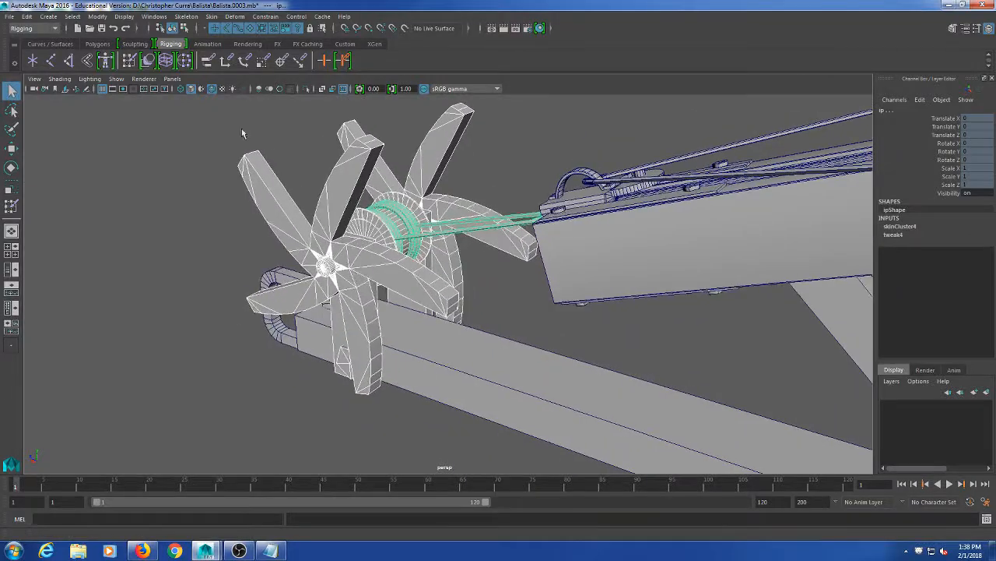
# - Flood the selected pim, carklar and ip meshes with a skin weight of 1 for the pulley influence
pyautogui.click(132, 61)
pyautogui.scroll(-3, 134, 201)
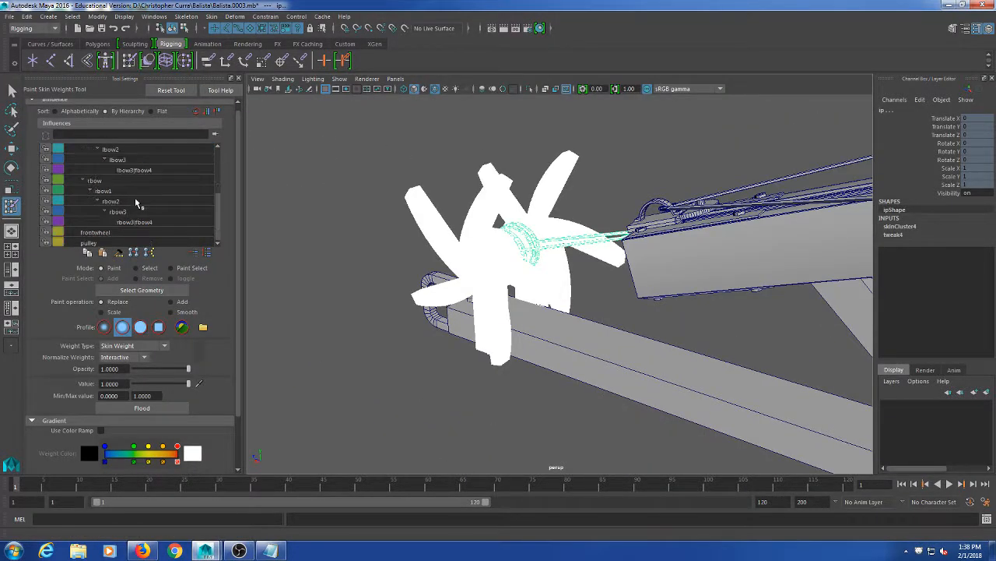
pyautogui.click(133, 243)
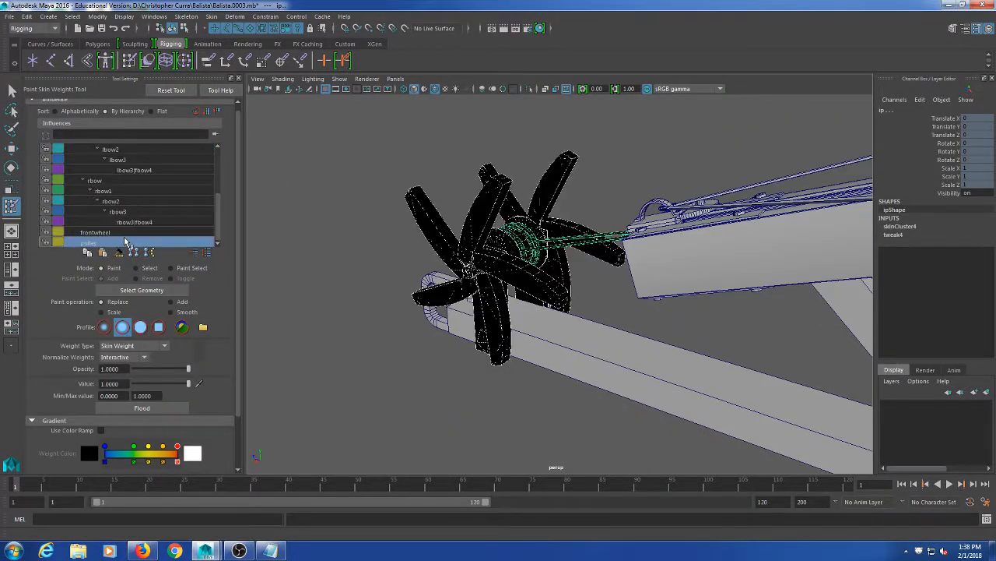
pyautogui.click(148, 409)
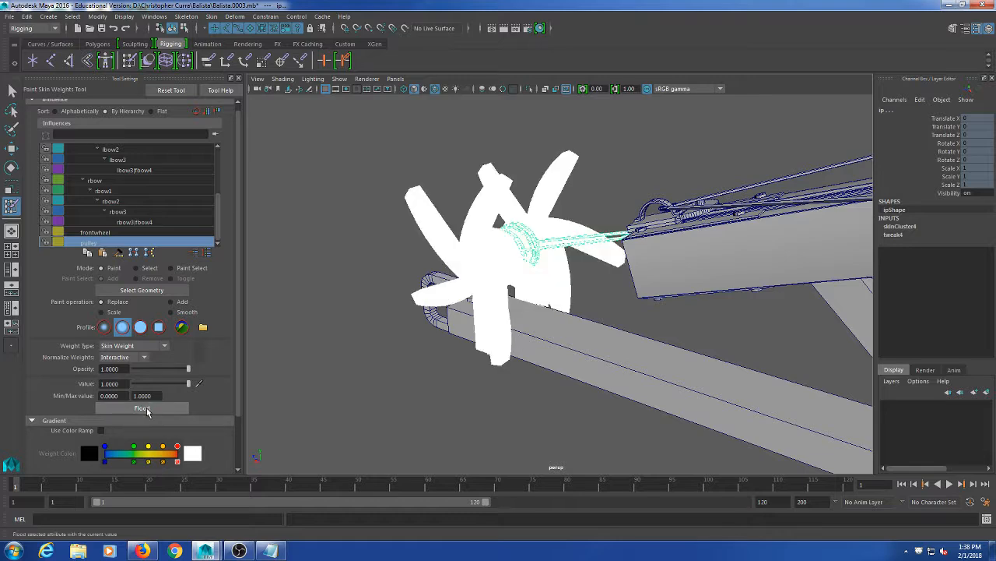
pyautogui.click(239, 80)
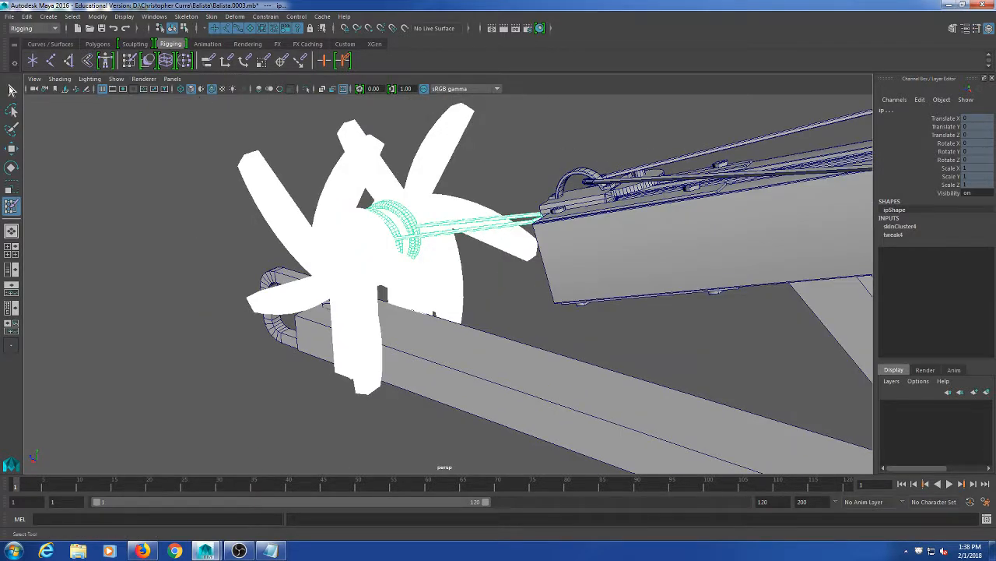
# - Leave weight painting and display the joints in the viewport again
pyautogui.click(12, 91)
pyautogui.keyDown('alt'); pyautogui.moveTo(366, 226); pyautogui.dragTo(560, 288); pyautogui.keyUp('alt')
pyautogui.click(568, 304)
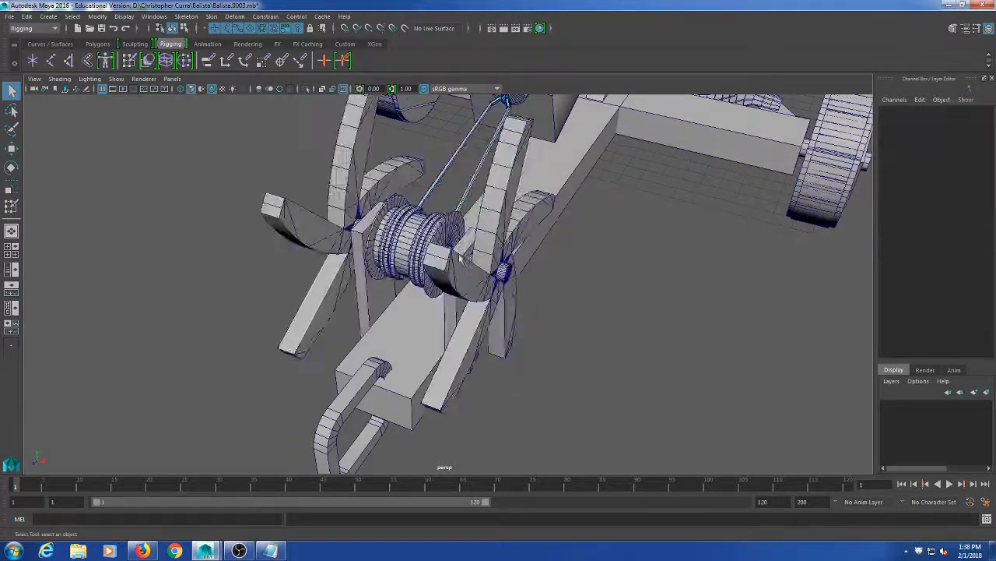
pyautogui.keyDown('alt'); pyautogui.moveTo(462, 260); pyautogui.dragTo(432, 284); pyautogui.keyUp('alt')
pyautogui.click(427, 290)
pyautogui.click(126, 81)
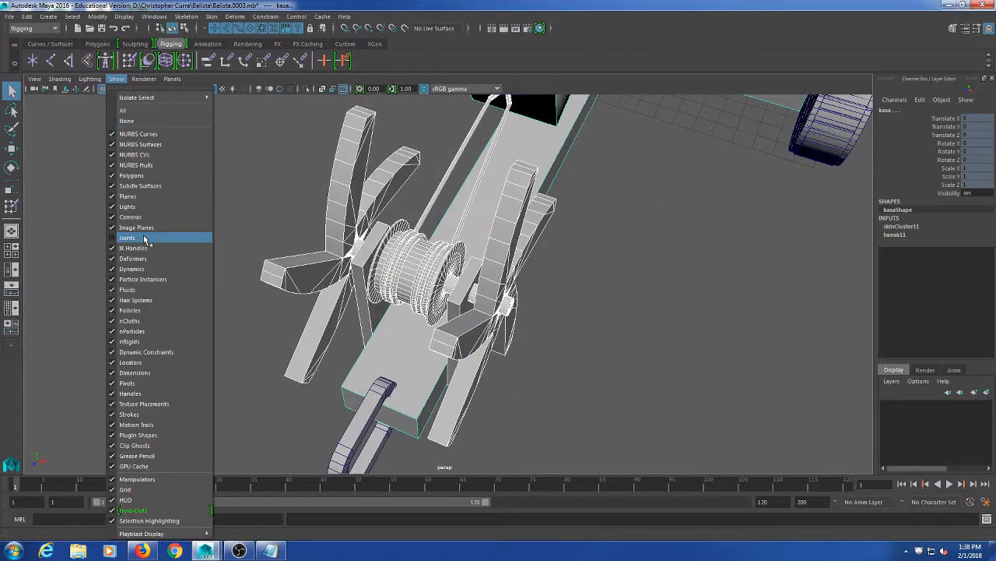
pyautogui.click(204, 238)
# - Test the winch's deformation by rotating the pulley joint about X, undo the rotation and clear the selection
pyautogui.click(417, 272)
pyautogui.keyDown('alt'); pyautogui.moveTo(418, 272); pyautogui.dragTo(470, 279); pyautogui.keyUp('alt')
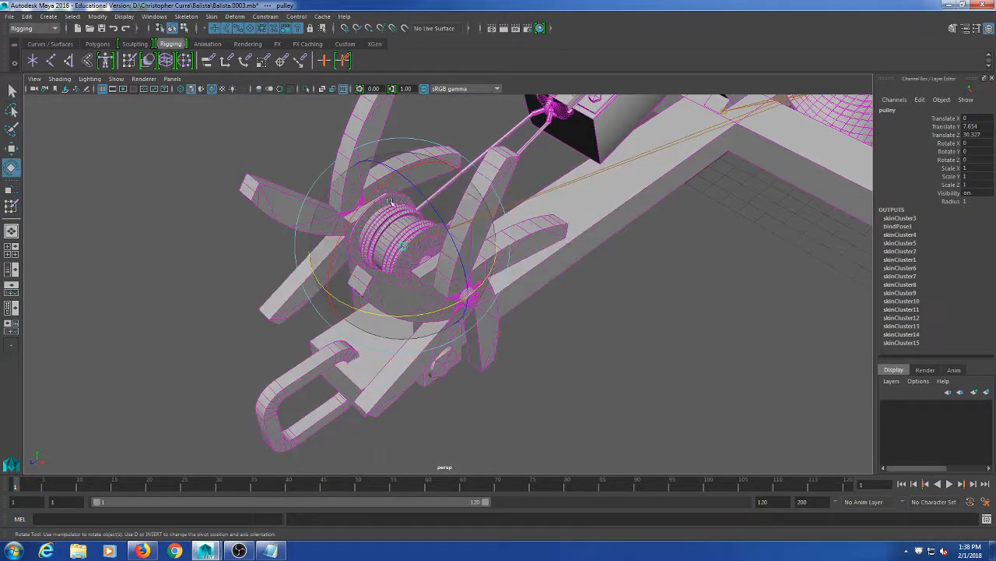
pyautogui.moveTo(339, 262); pyautogui.dragTo(415, 235)
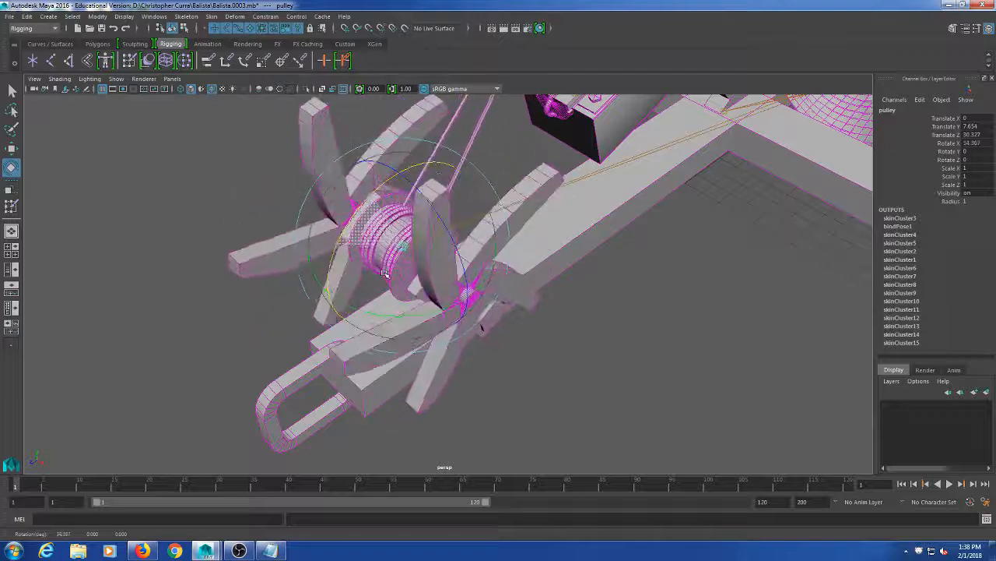
pyautogui.moveTo(433, 209); pyautogui.dragTo(358, 239)
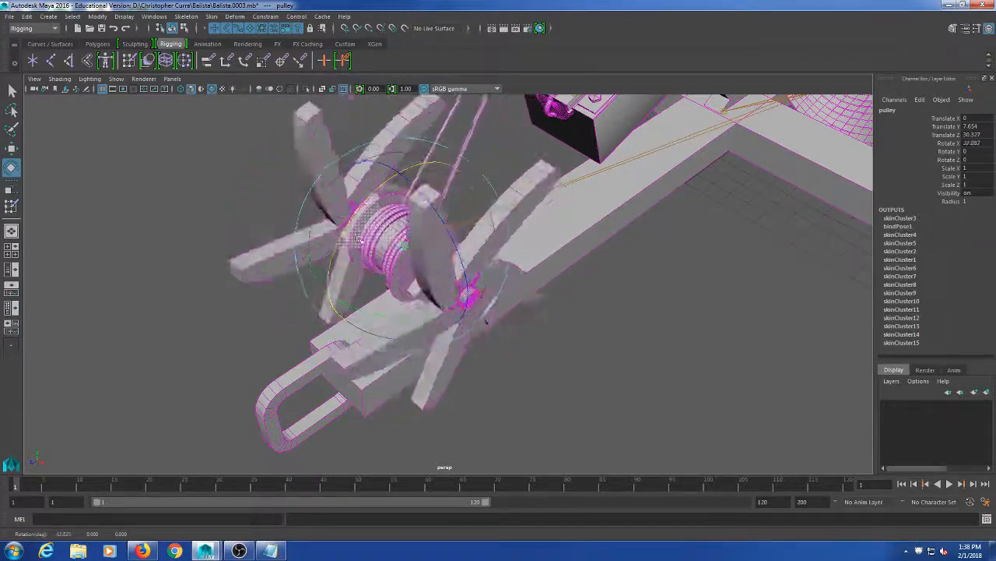
pyautogui.keyDown('alt'); pyautogui.moveTo(473, 307); pyautogui.dragTo(680, 253); pyautogui.keyUp('alt')
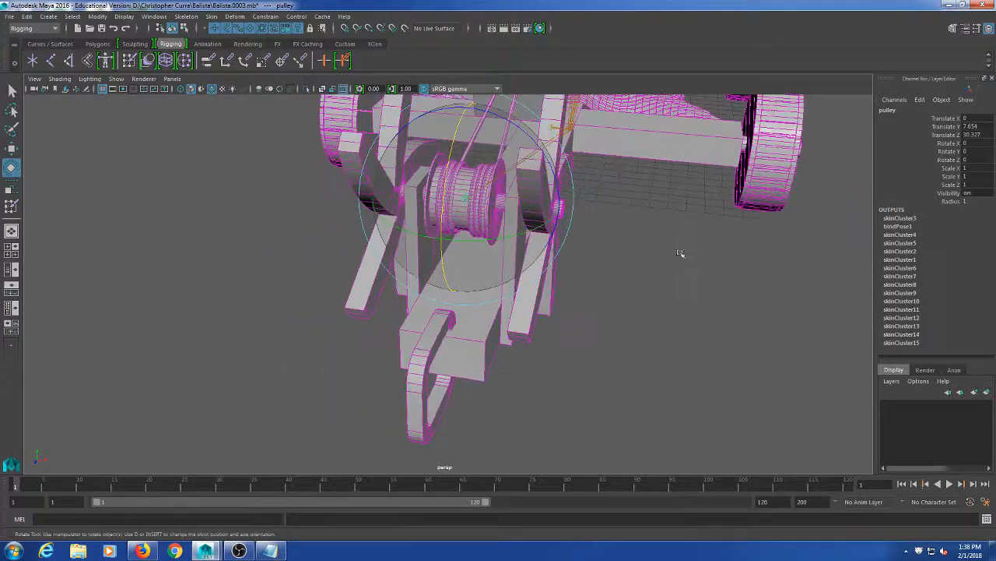
pyautogui.moveTo(614, 269)
pyautogui.keyDown('alt'); pyautogui.mouseDown()
pyautogui.moveTo(640, 266)
pyautogui.moveTo(617, 266)
pyautogui.mouseUp(); pyautogui.keyUp('alt')
pyautogui.click(615, 269)
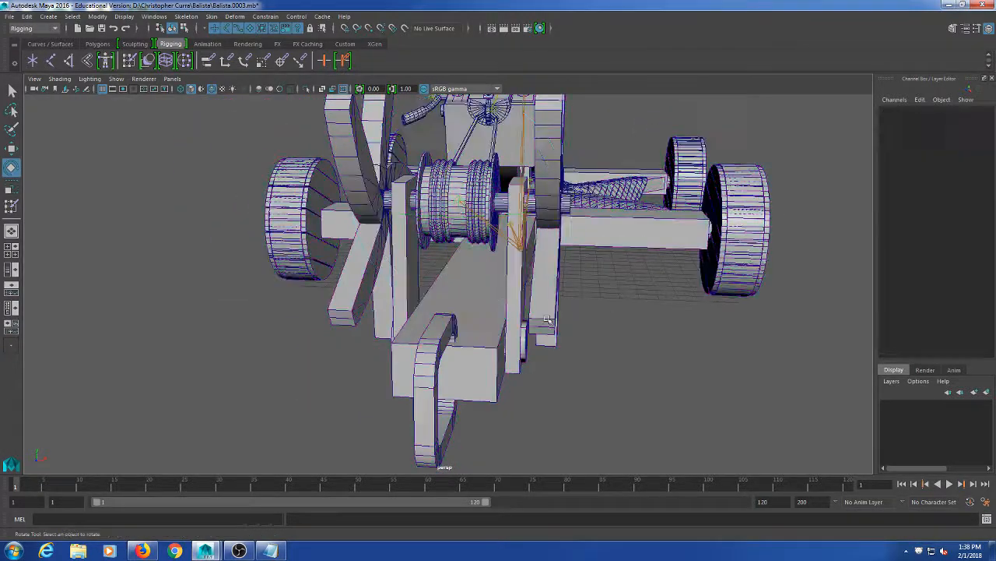
# - Select the vertices of the two upright support posts beside the drum on the carklar mesh
pyautogui.moveTo(547, 319)
pyautogui.keyDown('alt'); pyautogui.mouseDown()
pyautogui.moveTo(578, 312)
pyautogui.moveTo(547, 309)
pyautogui.moveTo(535, 320)
pyautogui.mouseUp(); pyautogui.keyUp('alt')
pyautogui.click(554, 299)
pyautogui.scroll(2, 533, 321)
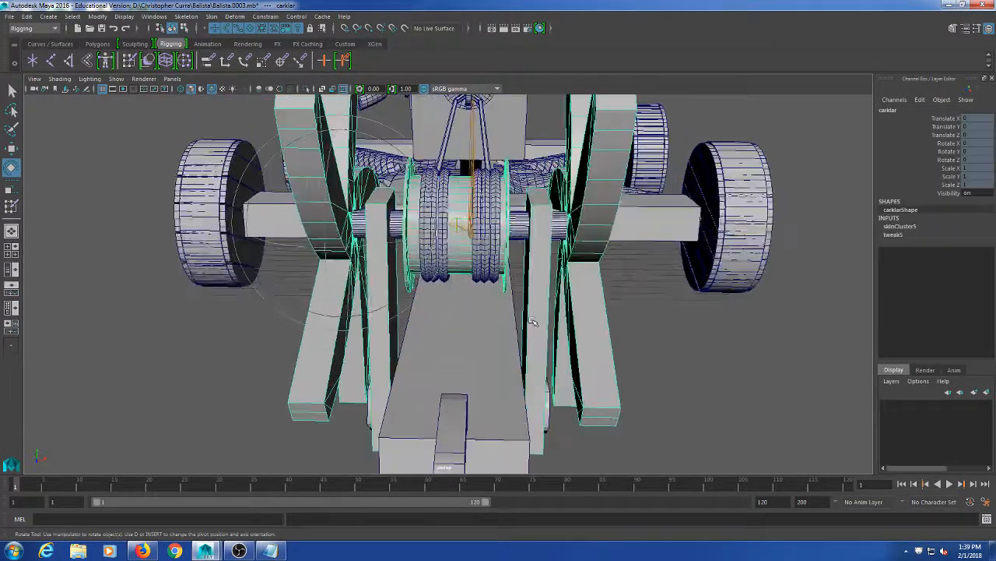
pyautogui.moveTo(543, 262); pyautogui.dragTo(544, 288, button='right')
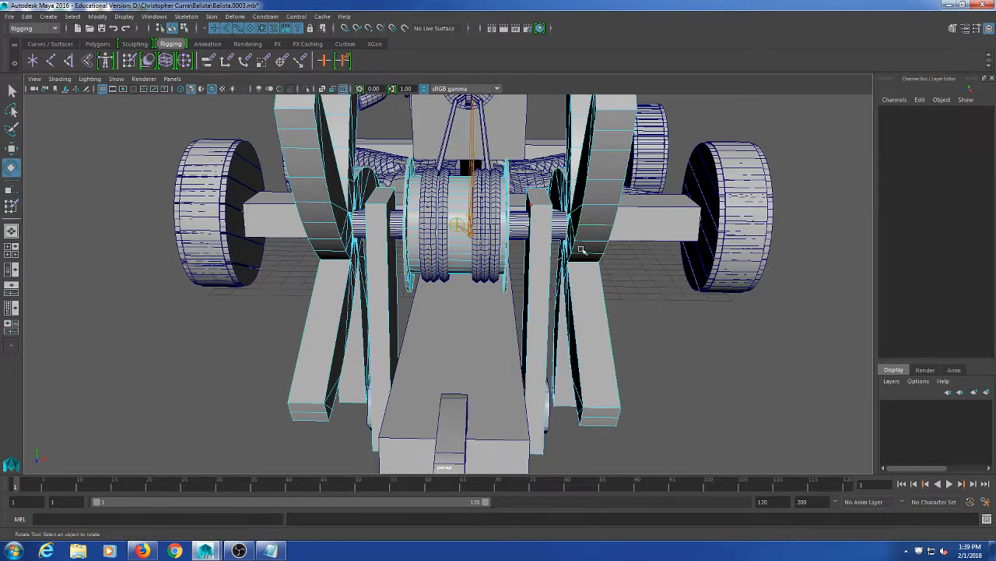
pyautogui.keyDown('alt'); pyautogui.moveTo(582, 248); pyautogui.dragTo(580, 257); pyautogui.keyUp('alt')
pyautogui.click(552, 226)
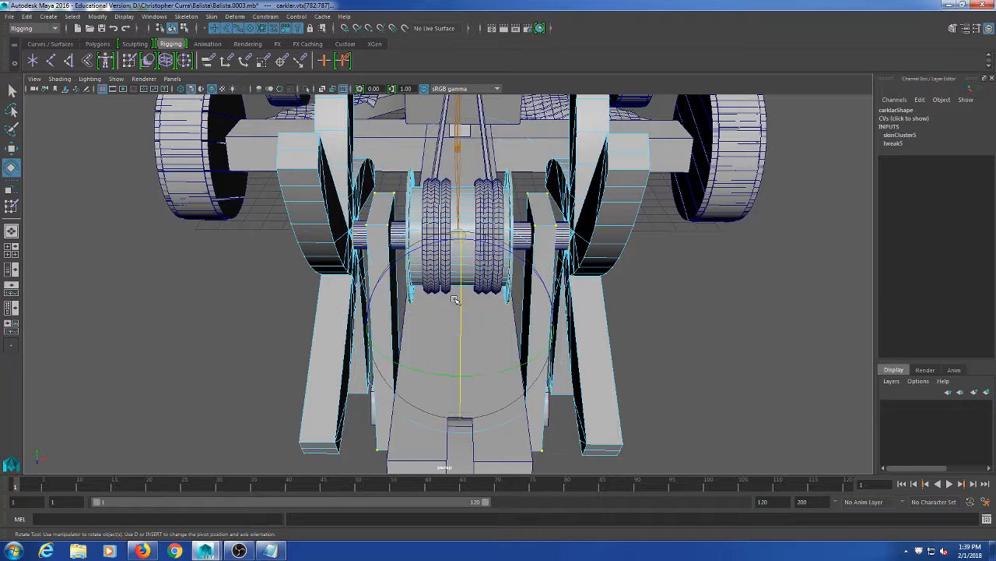
# - Flood the selected support post vertices with a skin weight of 1 for the root influence
pyautogui.doubleClick(130, 61)
pyautogui.scroll(1, 153, 184)
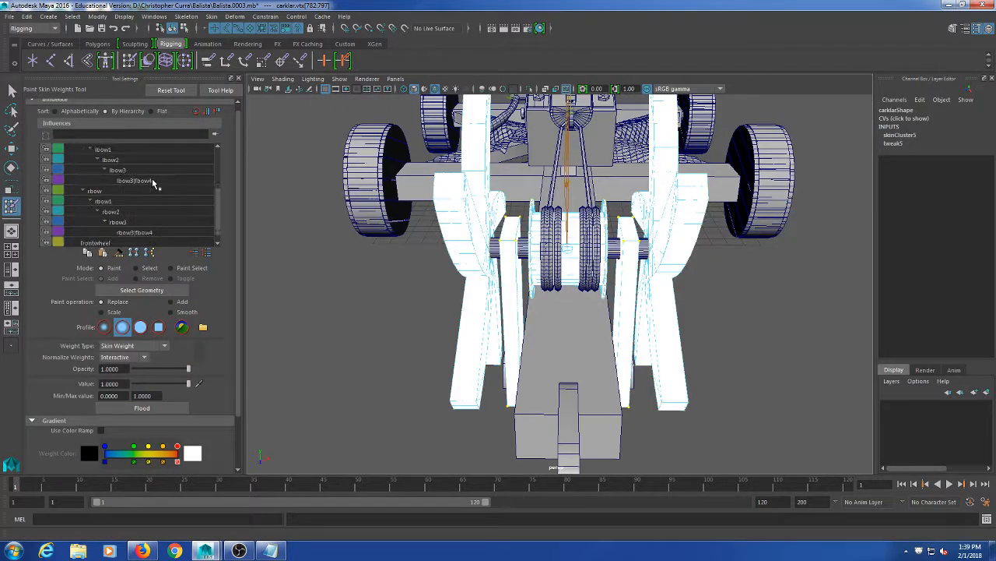
pyautogui.click(117, 149)
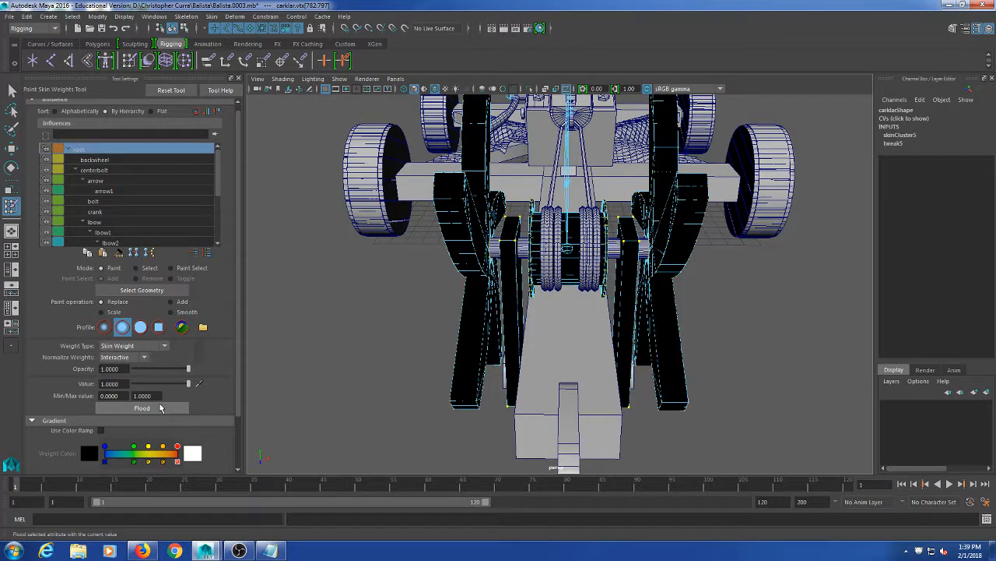
pyautogui.click(239, 79)
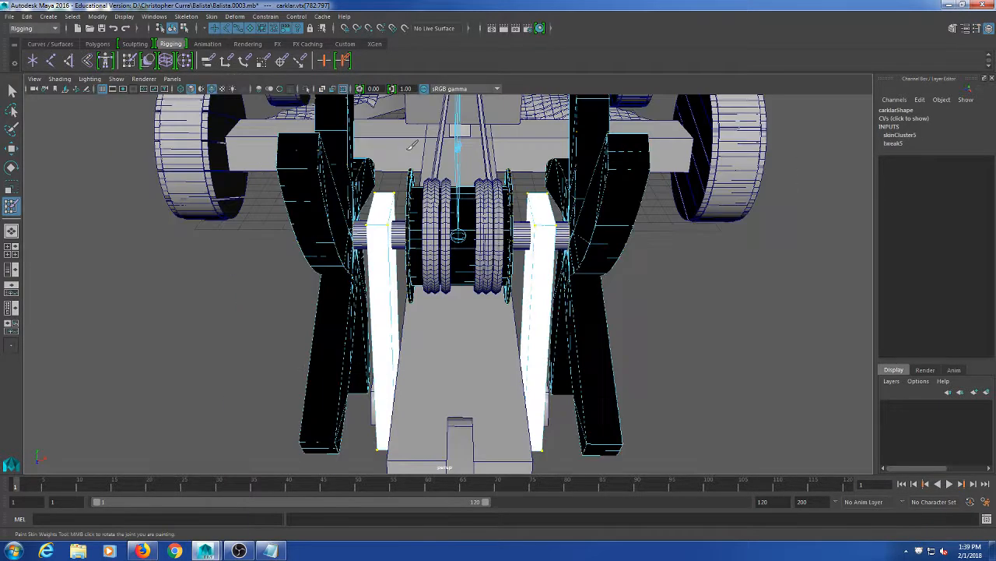
# - Check the support posts' new weights by rotating the pulley joint about X, and undo the rotation
pyautogui.keyDown('alt'); pyautogui.moveTo(662, 253); pyautogui.dragTo(502, 292); pyautogui.keyUp('alt')
pyautogui.keyDown('alt'); pyautogui.moveTo(502, 291); pyautogui.dragTo(479, 304, button='middle'); pyautogui.keyUp('alt')
pyautogui.keyDown('alt'); pyautogui.moveTo(662, 286); pyautogui.dragTo(413, 270); pyautogui.keyUp('alt')
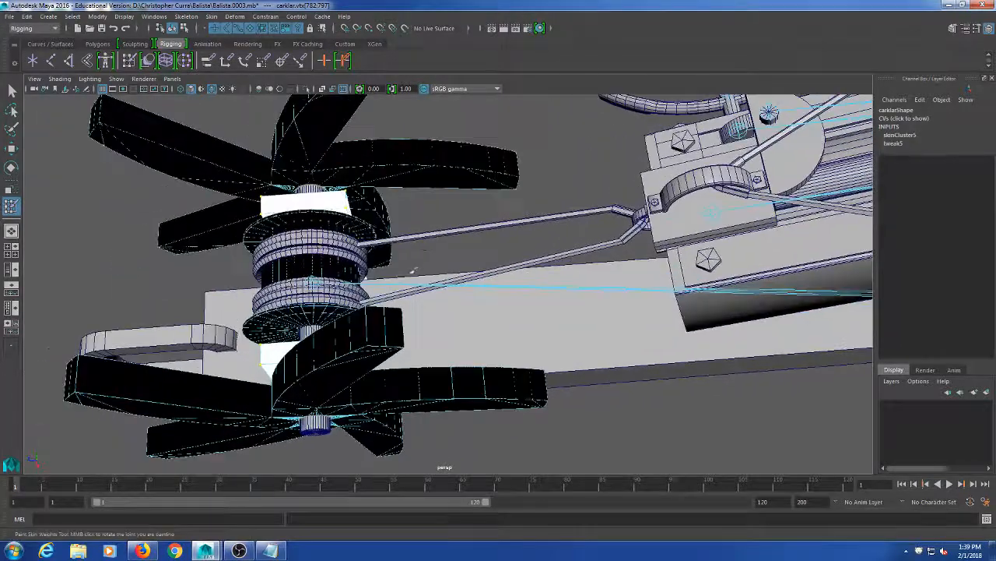
pyautogui.click(13, 91)
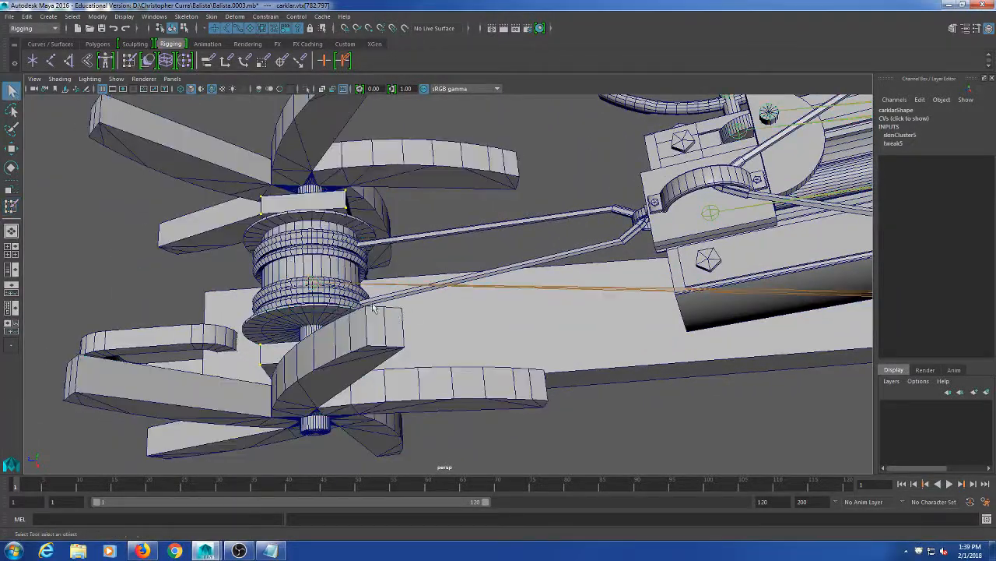
pyautogui.click(319, 286)
pyautogui.keyDown('alt'); pyautogui.moveTo(382, 322); pyautogui.dragTo(342, 304); pyautogui.keyUp('alt')
pyautogui.press('e')
pyautogui.moveTo(302, 249); pyautogui.dragTo(408, 237)
pyautogui.hotkey('ctrl', 'z')
# - Select the vertices of the pentagonal bolt at the foot of the support post on the pim mesh
pyautogui.keyDown('alt'); pyautogui.moveTo(534, 418); pyautogui.dragTo(439, 393); pyautogui.keyUp('alt')
pyautogui.click(404, 353)
pyautogui.rightClick(395, 342)
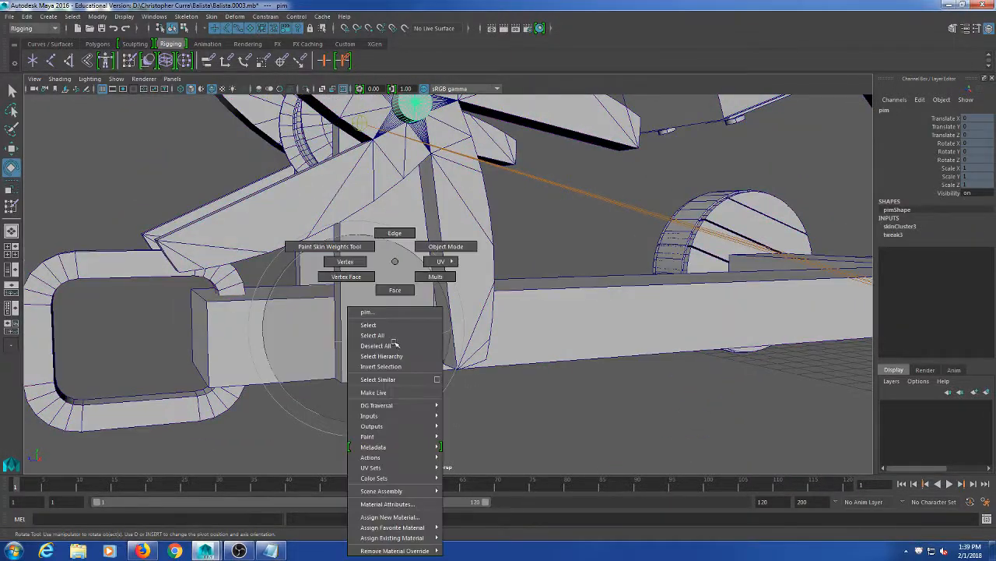
pyautogui.click(358, 278)
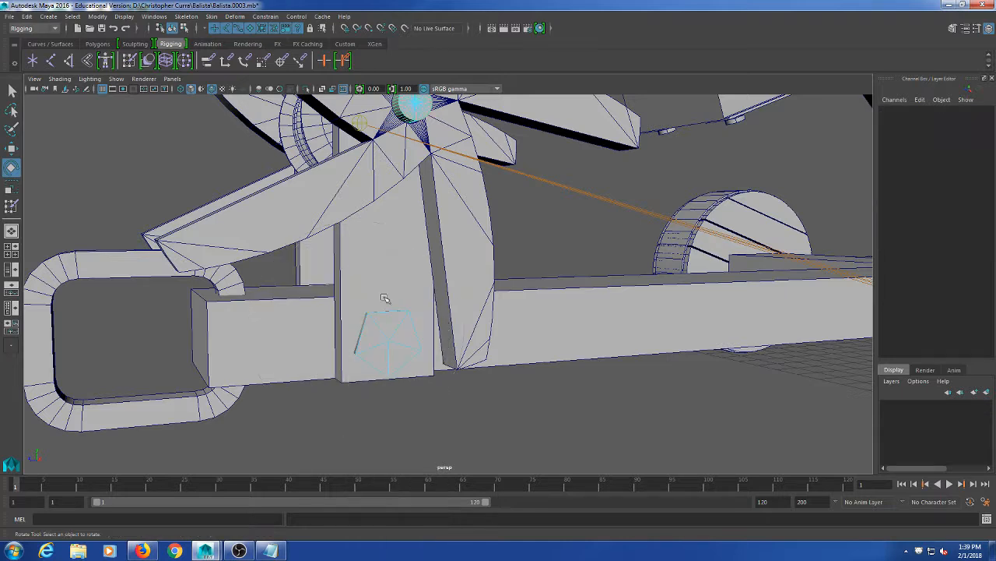
pyautogui.click(387, 341)
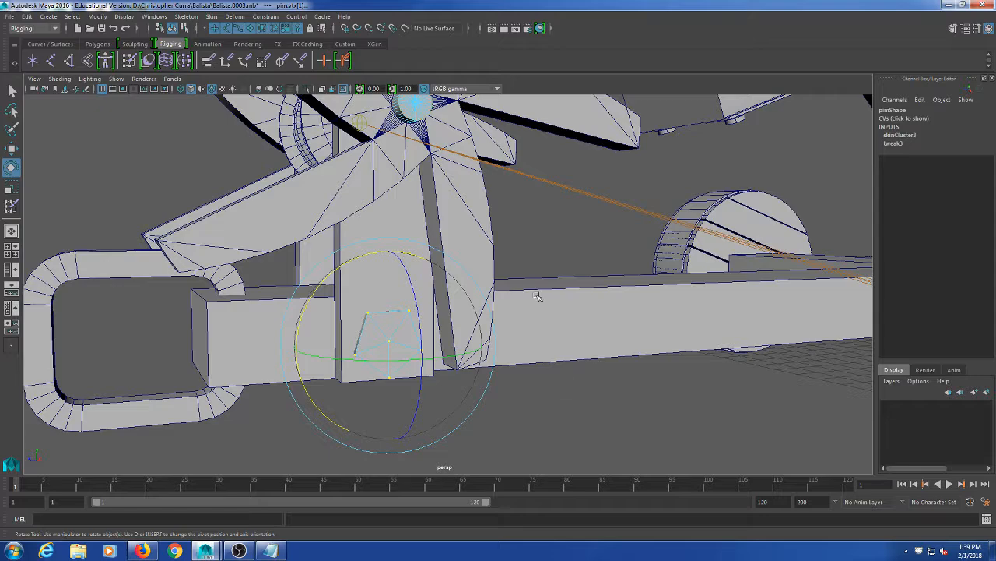
pyautogui.keyDown('alt'); pyautogui.moveTo(537, 295); pyautogui.dragTo(566, 300); pyautogui.keyUp('alt')
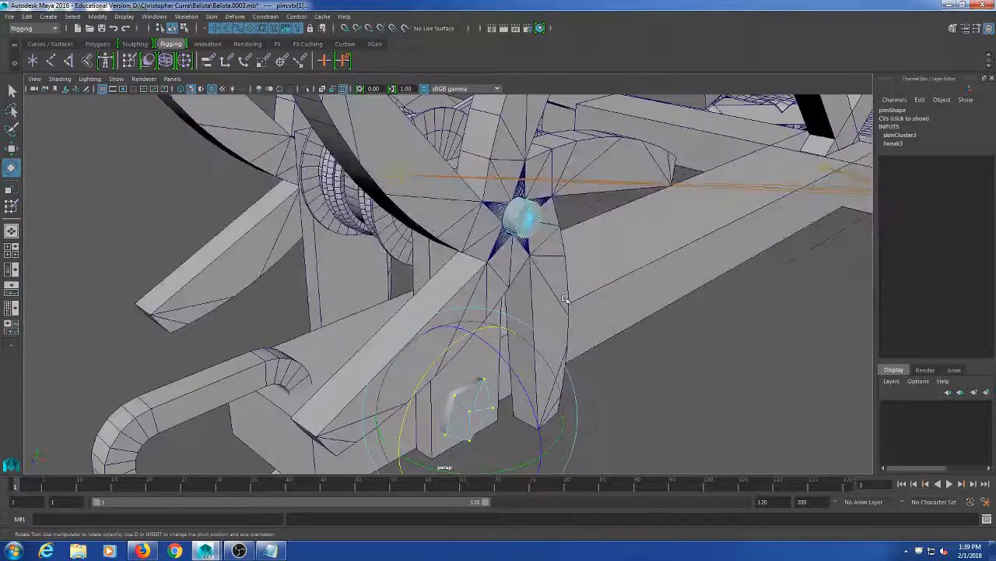
# - Flood the selected bolt vertices with a skin weight of 1 for the root influence
pyautogui.click(129, 61)
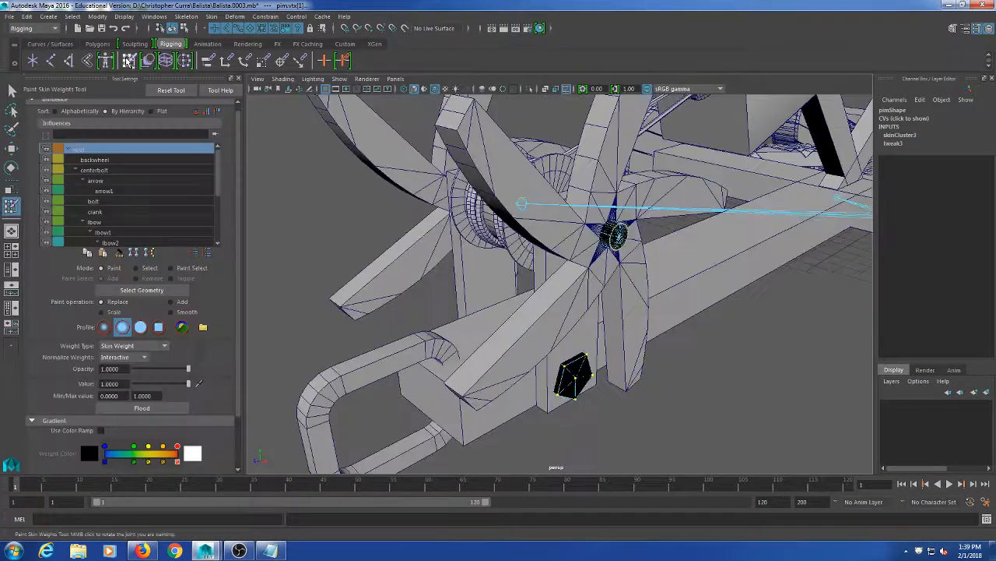
pyautogui.click(142, 408)
pyautogui.keyDown('alt'); pyautogui.moveTo(670, 388); pyautogui.dragTo(596, 313, button='middle'); pyautogui.keyUp('alt')
pyautogui.keyDown('alt'); pyautogui.moveTo(408, 313); pyautogui.dragTo(473, 318); pyautogui.keyUp('alt')
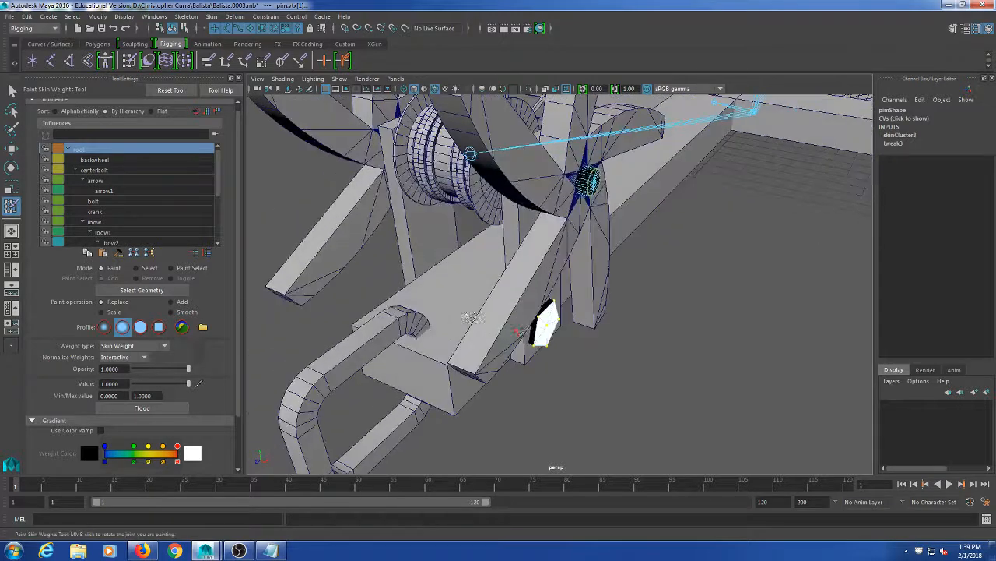
# - Reselect the pim mesh's bolt vertices, including the bolt's side edges that are not yet weighted to root
pyautogui.scroll(5, 518, 327)
pyautogui.keyDown('alt'); pyautogui.moveTo(517, 327); pyautogui.dragTo(465, 303, button='middle'); pyautogui.keyUp('alt')
pyautogui.keyDown('alt'); pyautogui.moveTo(464, 304); pyautogui.dragTo(501, 356); pyautogui.keyUp('alt')
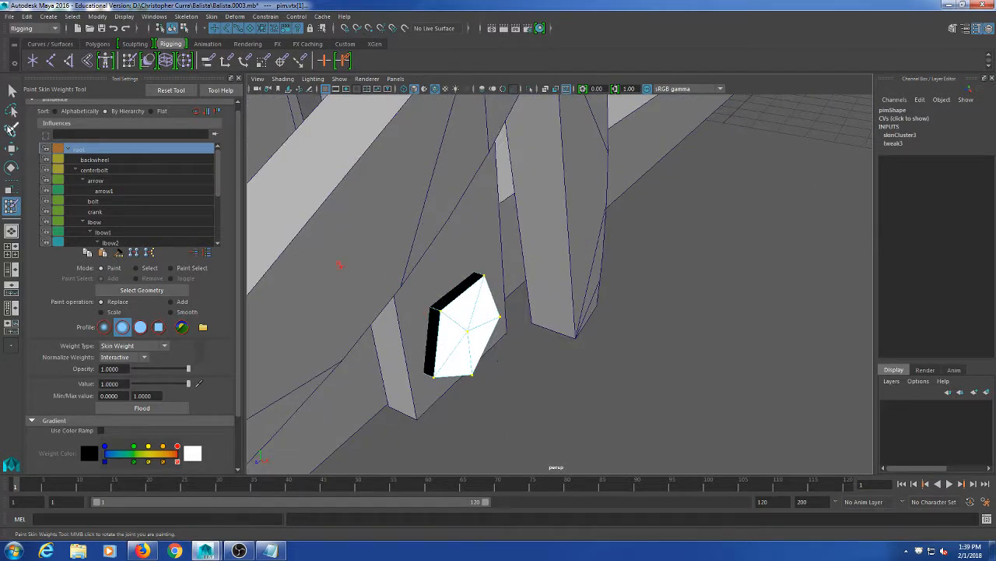
pyautogui.press('q')
pyautogui.click(467, 373)
pyautogui.click(440, 314)
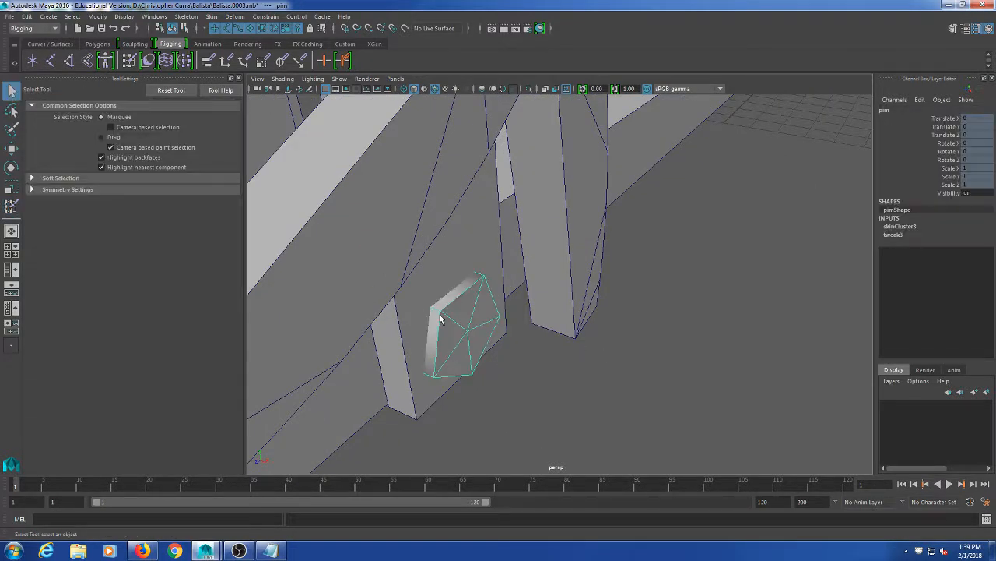
pyautogui.rightClick(442, 314)
pyautogui.click(407, 286)
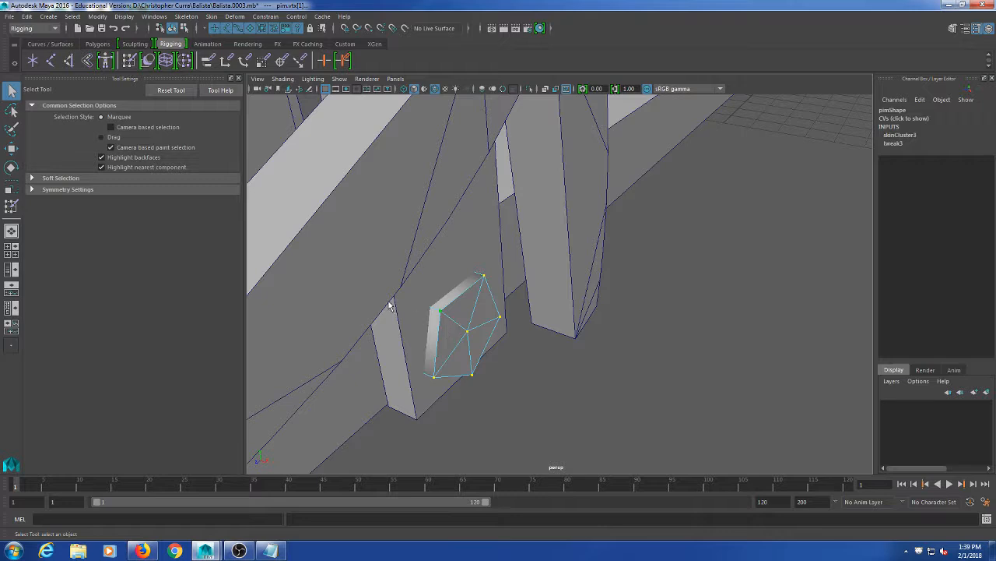
# - Flood the whole pentagonal bolt with a skin weight of 1 for root, and clear the selection
pyautogui.click(131, 65)
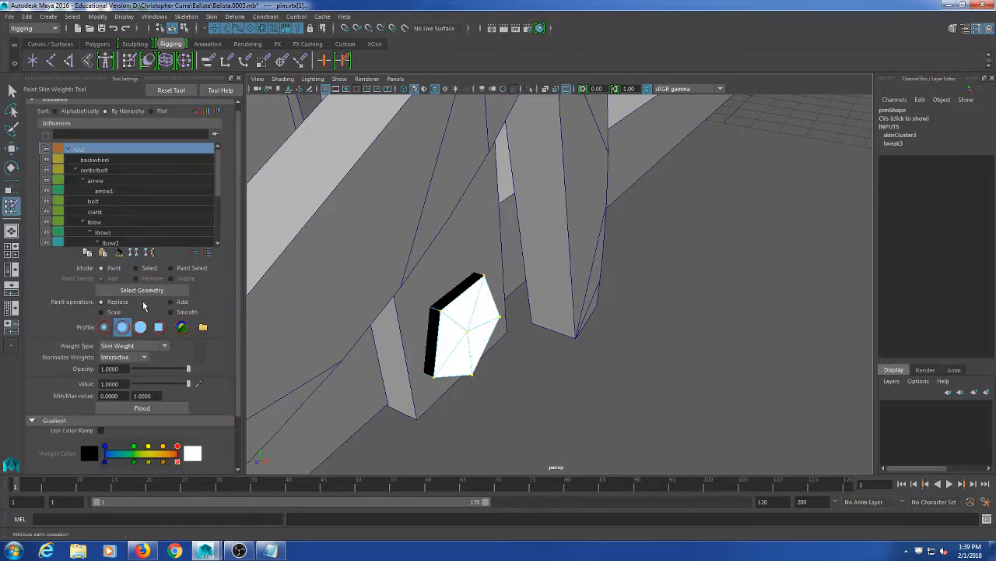
pyautogui.click(142, 408)
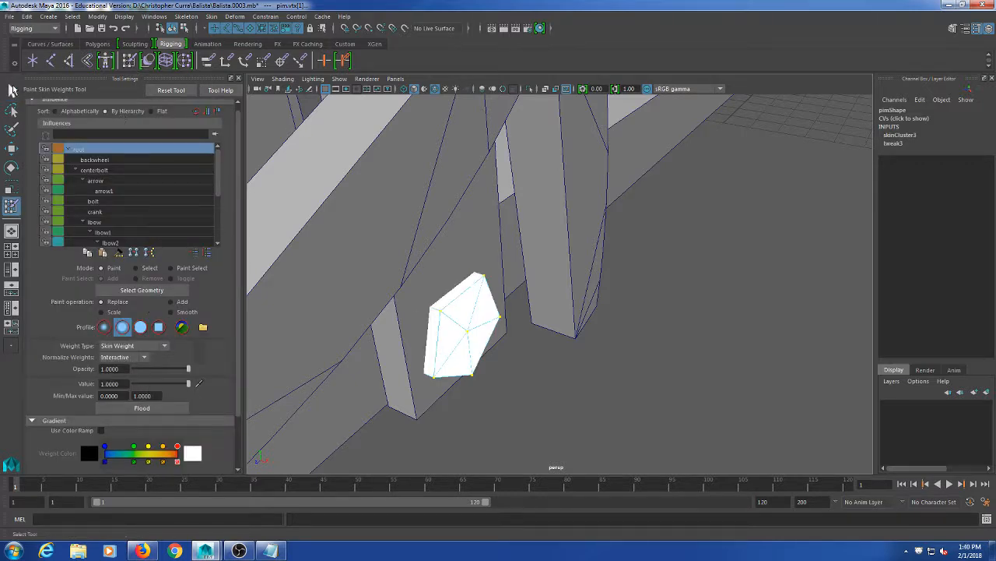
pyautogui.click(240, 78)
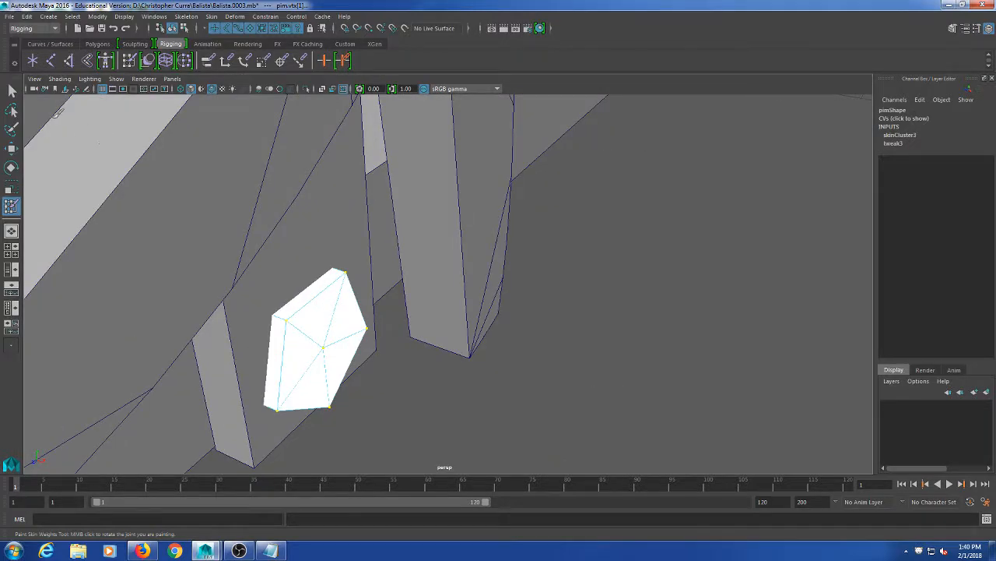
pyautogui.click(15, 91)
pyautogui.click(594, 281)
# - Select the pulley joint, test-rotate it to check how the winch meshes deform, and undo the rotation
pyautogui.scroll(-10, 592, 283)
pyautogui.keyDown('alt'); pyautogui.moveTo(593, 286); pyautogui.dragTo(469, 366); pyautogui.keyUp('alt')
pyautogui.scroll(4, 436, 327)
pyautogui.click(395, 303)
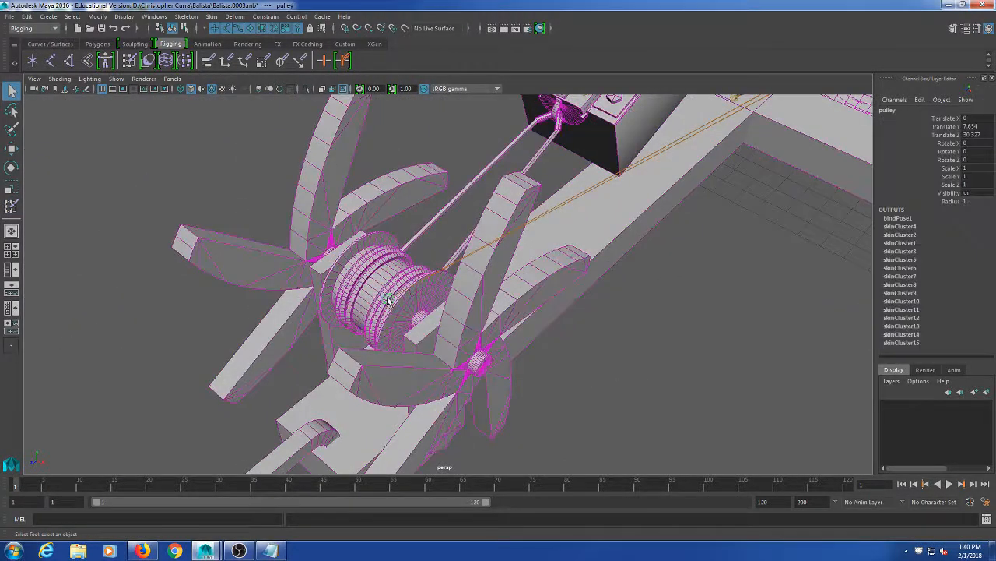
pyautogui.keyDown('alt'); pyautogui.moveTo(394, 303); pyautogui.dragTo(496, 327); pyautogui.keyUp('alt')
pyautogui.press('e')
pyautogui.moveTo(400, 243); pyautogui.dragTo(440, 296)
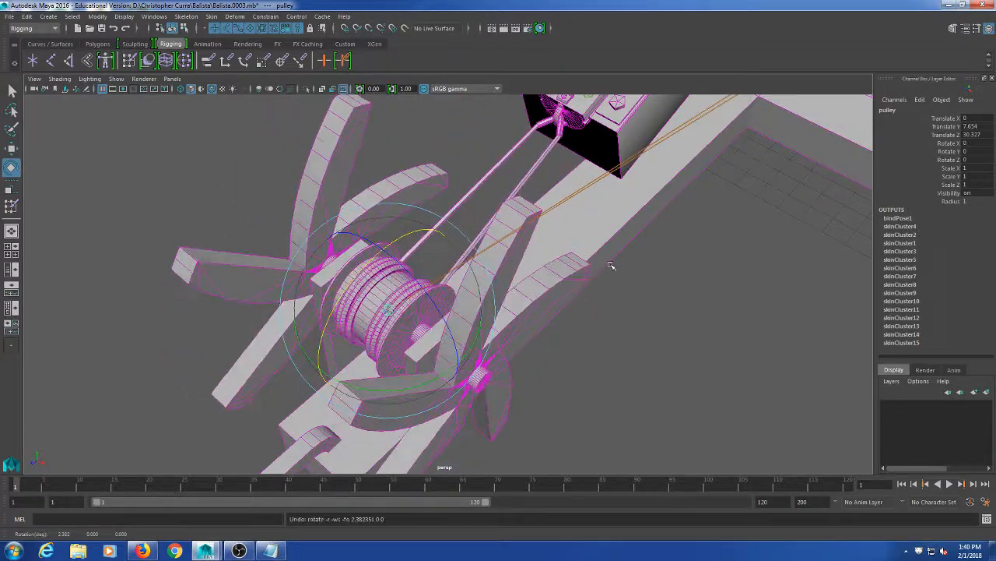
# - Test-move the bolt joint away from its position, undo it, and inspect the rope between the bolt and the winch
pyautogui.keyDown('alt'); pyautogui.moveTo(611, 266); pyautogui.dragTo(460, 344); pyautogui.keyUp('alt')
pyautogui.click(536, 247)
pyautogui.click(433, 298)
pyautogui.press('w')
pyautogui.moveTo(439, 289); pyautogui.dragTo(409, 281)
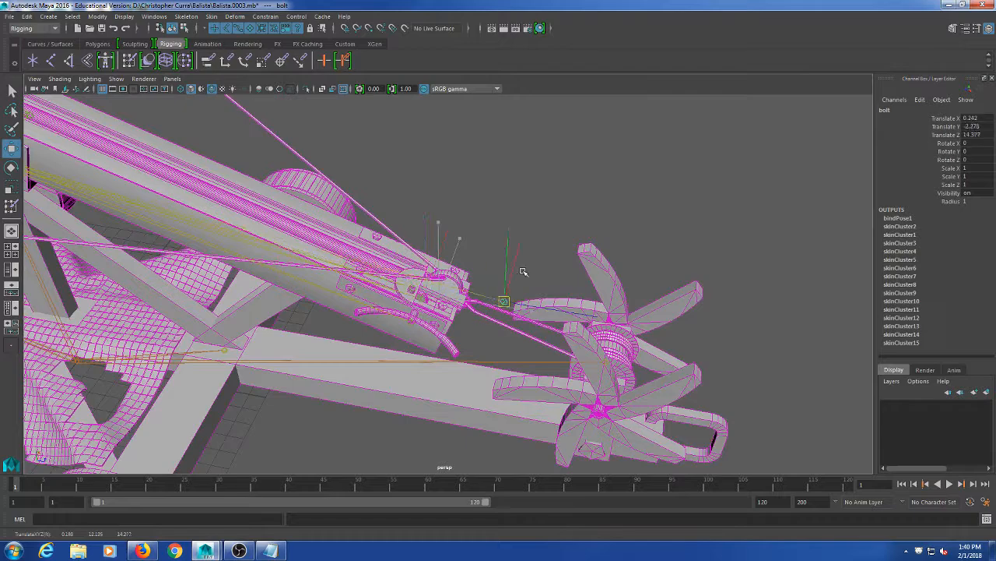
pyautogui.keyDown('alt'); pyautogui.moveTo(732, 378); pyautogui.dragTo(440, 401); pyautogui.keyUp('alt')
pyautogui.keyDown('alt'); pyautogui.moveTo(440, 401); pyautogui.dragTo(498, 397, button='right'); pyautogui.keyUp('alt')
pyautogui.keyDown('alt'); pyautogui.moveTo(498, 397); pyautogui.dragTo(420, 393); pyautogui.keyUp('alt')
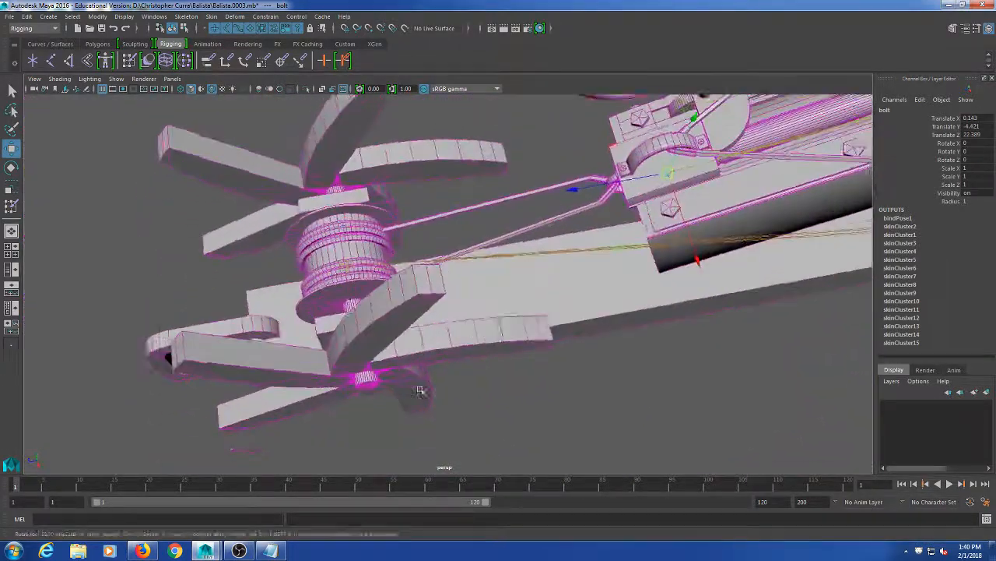
pyautogui.keyDown('alt'); pyautogui.moveTo(421, 393); pyautogui.dragTo(443, 436, button='middle'); pyautogui.keyUp('alt')
pyautogui.keyDown('alt'); pyautogui.moveTo(442, 435); pyautogui.dragTo(526, 411, button='right'); pyautogui.keyUp('alt')
pyautogui.keyDown('alt'); pyautogui.moveTo(526, 412); pyautogui.dragTo(710, 295); pyautogui.keyUp('alt')
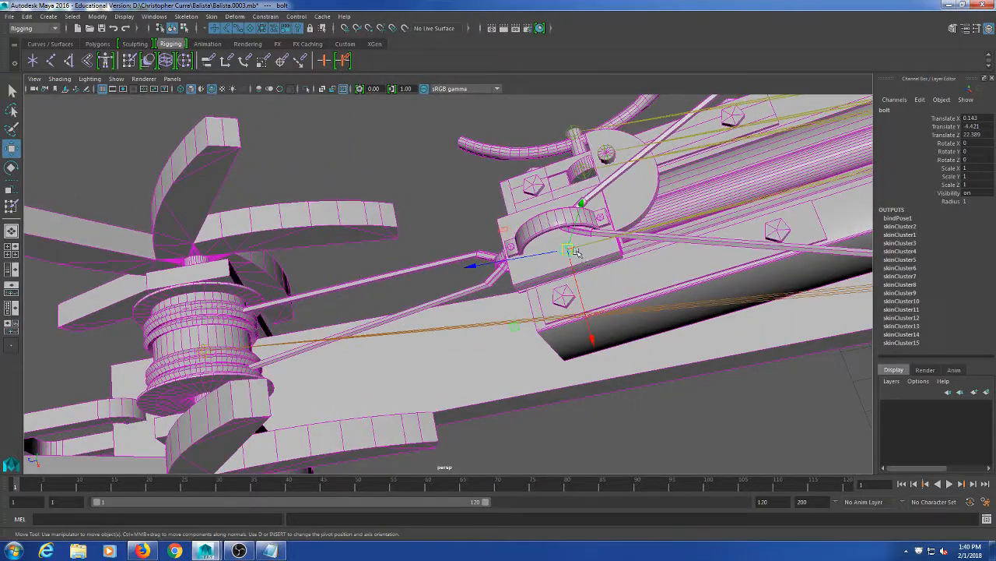
pyautogui.keyDown('alt'); pyautogui.moveTo(594, 273); pyautogui.dragTo(556, 276, button='middle'); pyautogui.keyUp('alt')
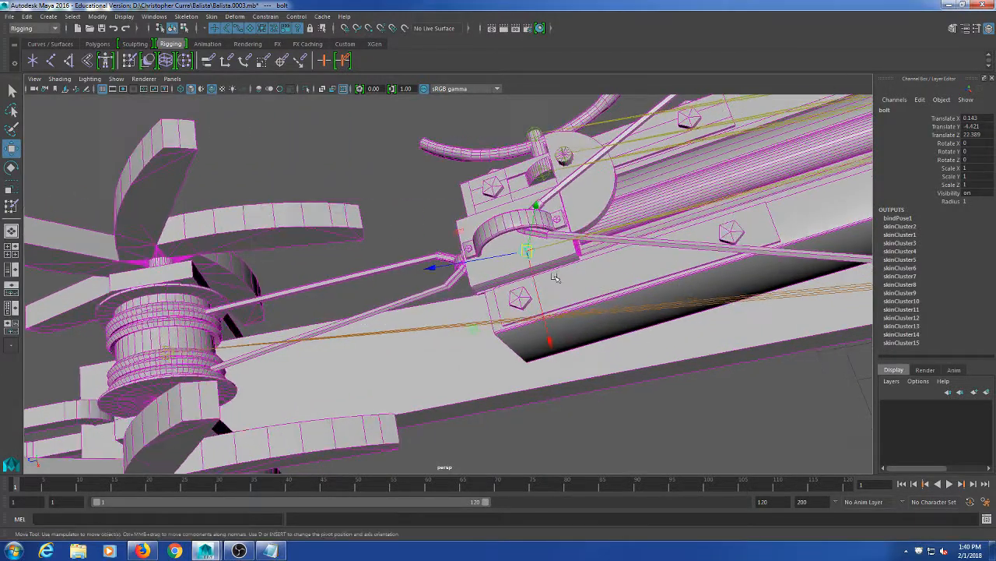
# - Select the ip rope mesh wound around the winch drum and display the scene in wireframe
pyautogui.keyDown('alt'); pyautogui.moveTo(435, 276); pyautogui.dragTo(374, 278); pyautogui.keyUp('alt')
pyautogui.keyDown('alt'); pyautogui.moveTo(374, 278); pyautogui.dragTo(427, 318, button='middle'); pyautogui.keyUp('alt')
pyautogui.keyDown('alt'); pyautogui.moveTo(311, 311); pyautogui.dragTo(421, 305, button='right'); pyautogui.keyUp('alt')
pyautogui.keyDown('alt'); pyautogui.moveTo(337, 330); pyautogui.dragTo(405, 265, button='middle'); pyautogui.keyUp('alt')
pyautogui.click(416, 263)
pyautogui.keyDown('alt'); pyautogui.moveTo(418, 262); pyautogui.dragTo(310, 274); pyautogui.keyUp('alt')
pyautogui.click(355, 221)
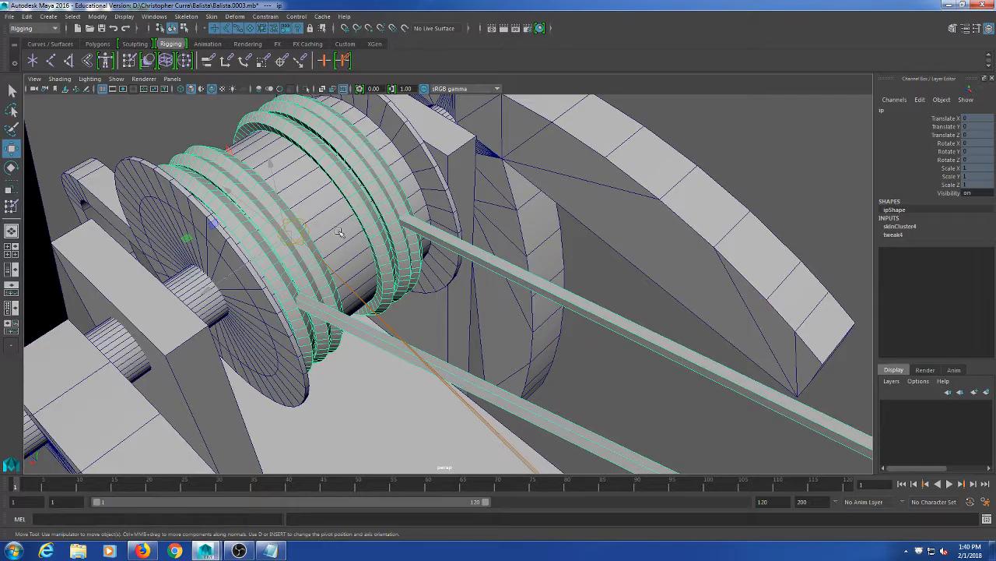
pyautogui.scroll(5, 339, 231)
pyautogui.moveTo(270, 296)
pyautogui.keyDown('alt'); pyautogui.mouseDown()
pyautogui.moveTo(321, 296)
pyautogui.moveTo(417, 267)
pyautogui.moveTo(423, 252)
pyautogui.mouseUp(); pyautogui.keyUp('alt')
pyautogui.press('4')
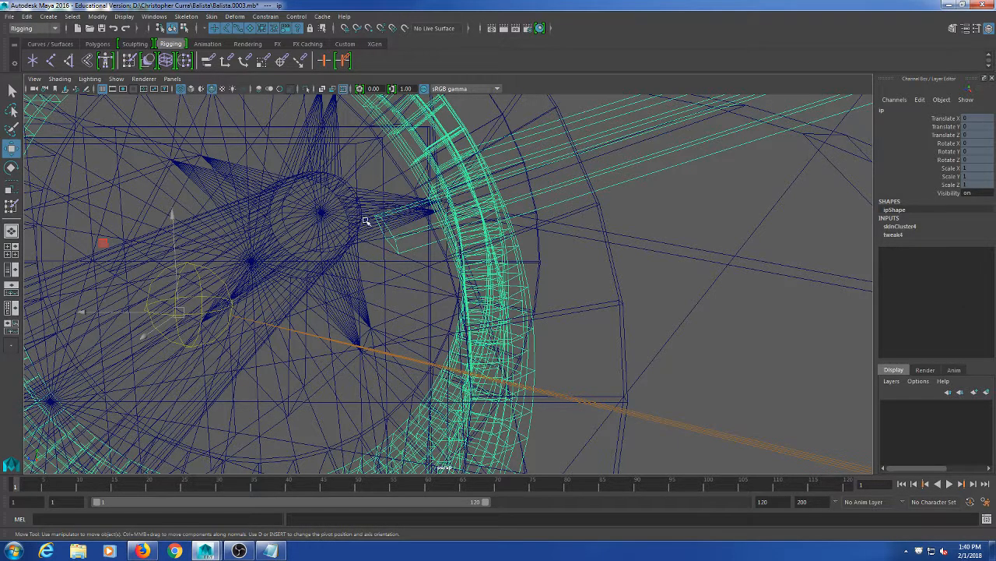
# - Select the end vertices of both rope strands inside the winch drum on the ip mesh
pyautogui.keyDown('alt'); pyautogui.moveTo(396, 226); pyautogui.dragTo(527, 262); pyautogui.keyUp('alt')
pyautogui.keyDown('alt'); pyautogui.moveTo(527, 263); pyautogui.dragTo(473, 271, button='right'); pyautogui.keyUp('alt')
pyautogui.keyDown('alt'); pyautogui.moveTo(473, 272); pyautogui.dragTo(458, 246); pyautogui.keyUp('alt')
pyautogui.rightClick(372, 235)
pyautogui.click(345, 235)
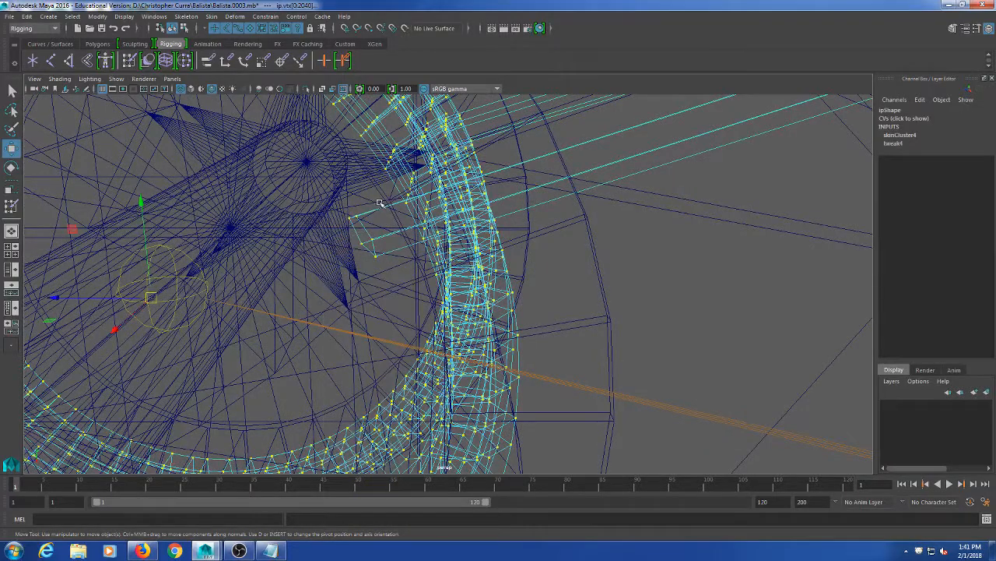
pyautogui.moveTo(336, 288); pyautogui.dragTo(452, 296)
pyautogui.keyDown('alt'); pyautogui.moveTo(468, 296); pyautogui.dragTo(518, 291, button='right'); pyautogui.keyUp('alt')
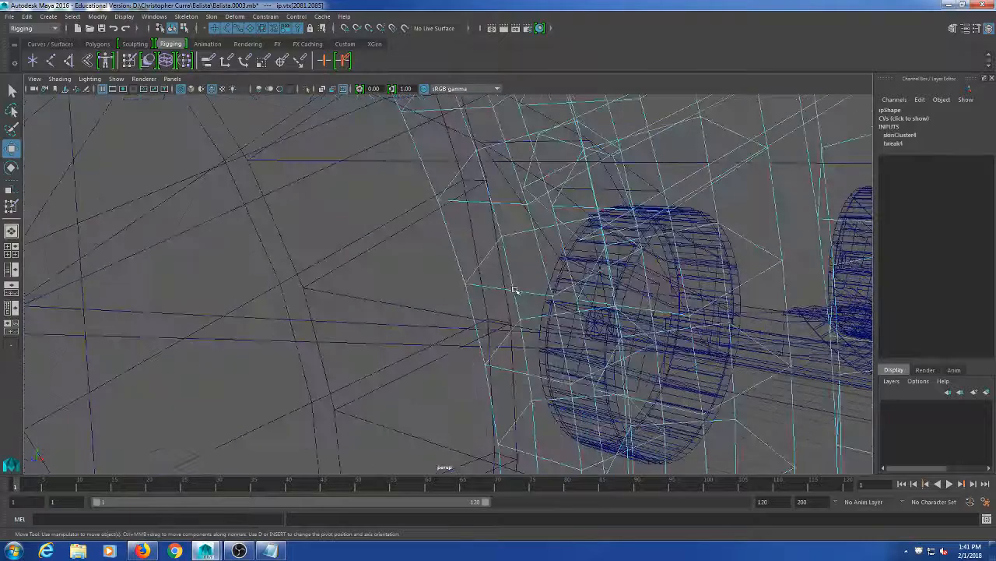
pyautogui.keyDown('alt'); pyautogui.moveTo(518, 291); pyautogui.dragTo(500, 257, button='middle'); pyautogui.keyUp('alt')
pyautogui.keyDown('alt'); pyautogui.moveTo(500, 256); pyautogui.dragTo(344, 260); pyautogui.keyUp('alt')
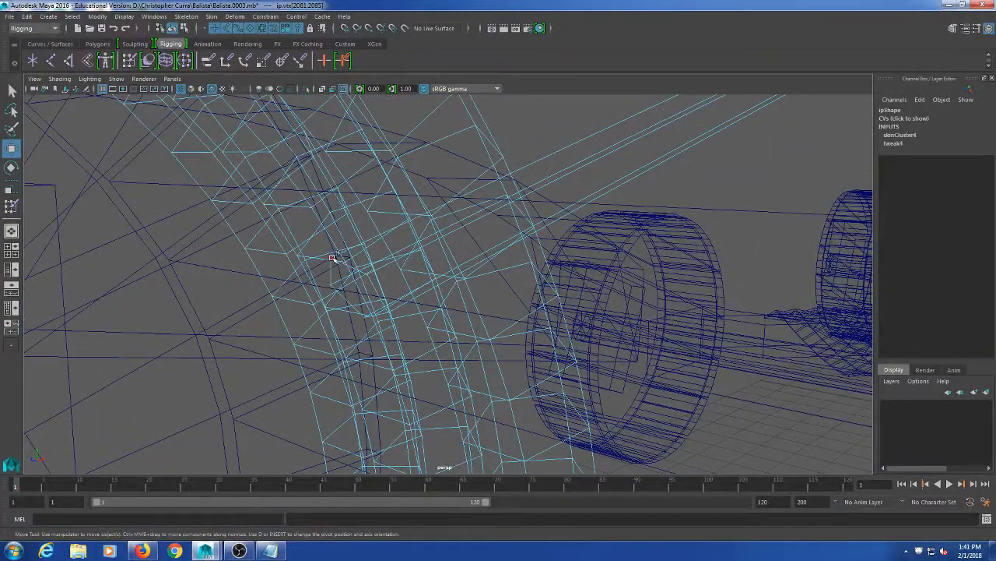
pyautogui.keyDown('shift'); pyautogui.click(333, 285); pyautogui.keyUp('shift')
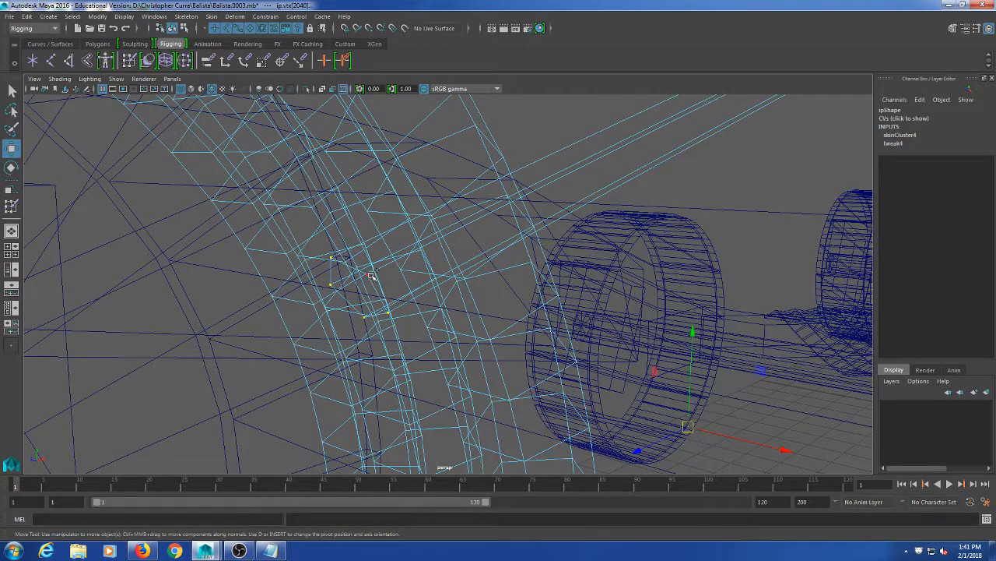
# - Check the root influence in the Paint Skin Weights settings for the selected rope-end vertices, and return to shaded display
pyautogui.scroll(-6, 488, 325)
pyautogui.keyDown('alt'); pyautogui.moveTo(490, 326); pyautogui.dragTo(441, 344); pyautogui.keyUp('alt')
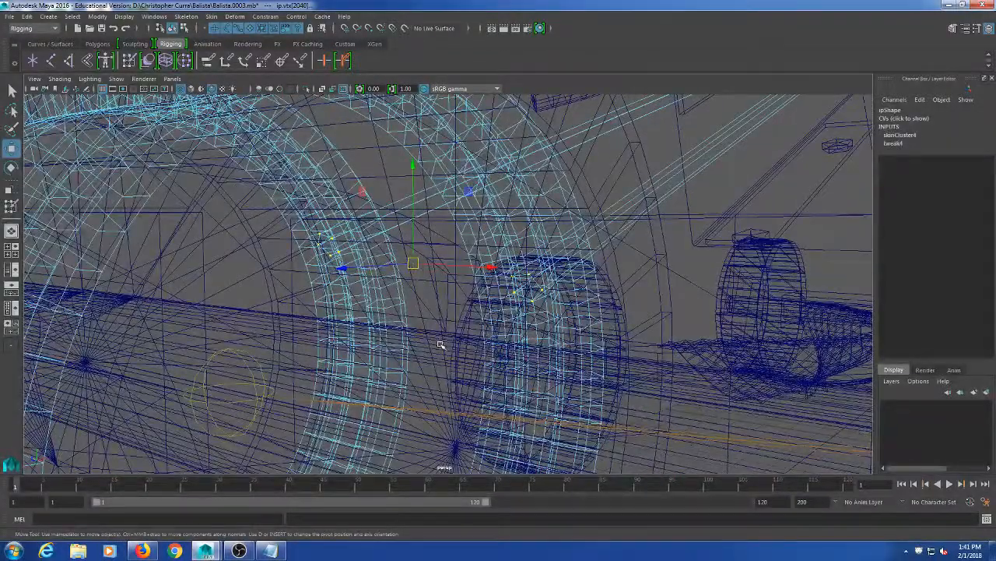
pyautogui.doubleClick(129, 64)
pyautogui.scroll(3, 169, 173)
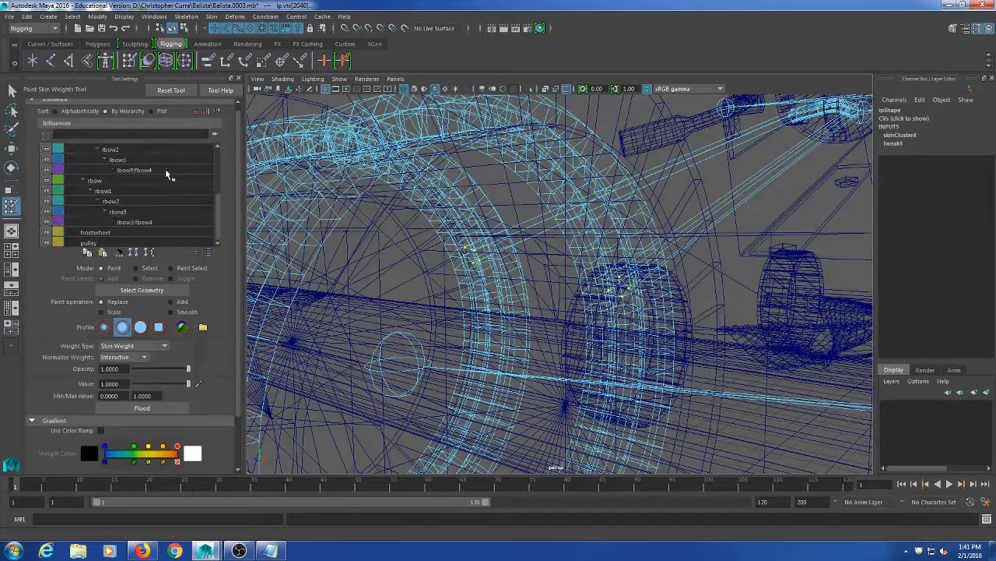
pyautogui.scroll(2, 164, 175)
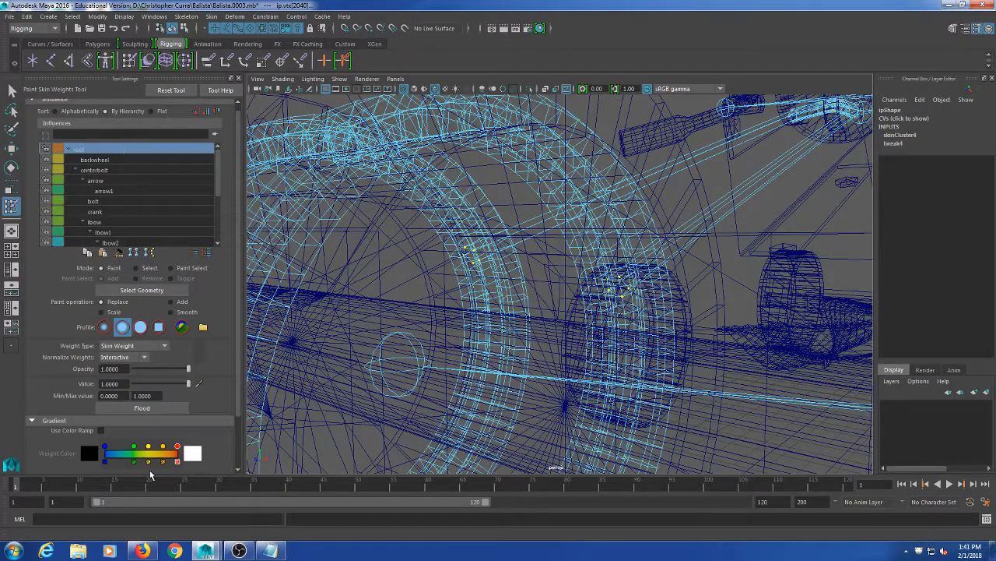
pyautogui.click(238, 78)
pyautogui.click(12, 91)
pyautogui.scroll(-6, 627, 267)
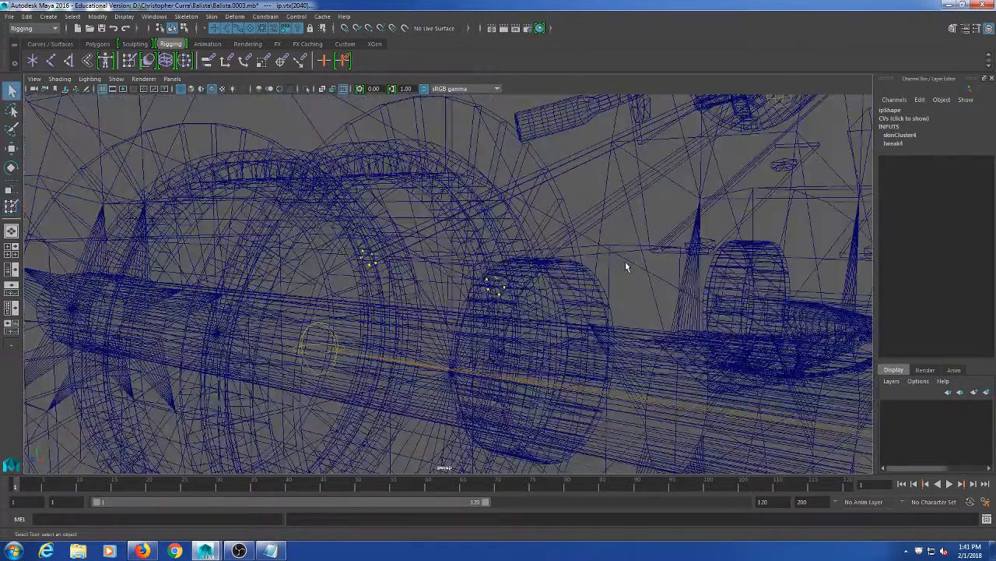
pyautogui.press('5')
pyautogui.moveTo(618, 291)
pyautogui.keyDown('alt'); pyautogui.mouseDown()
pyautogui.moveTo(499, 366)
pyautogui.moveTo(513, 361)
pyautogui.mouseUp(); pyautogui.keyUp('alt')
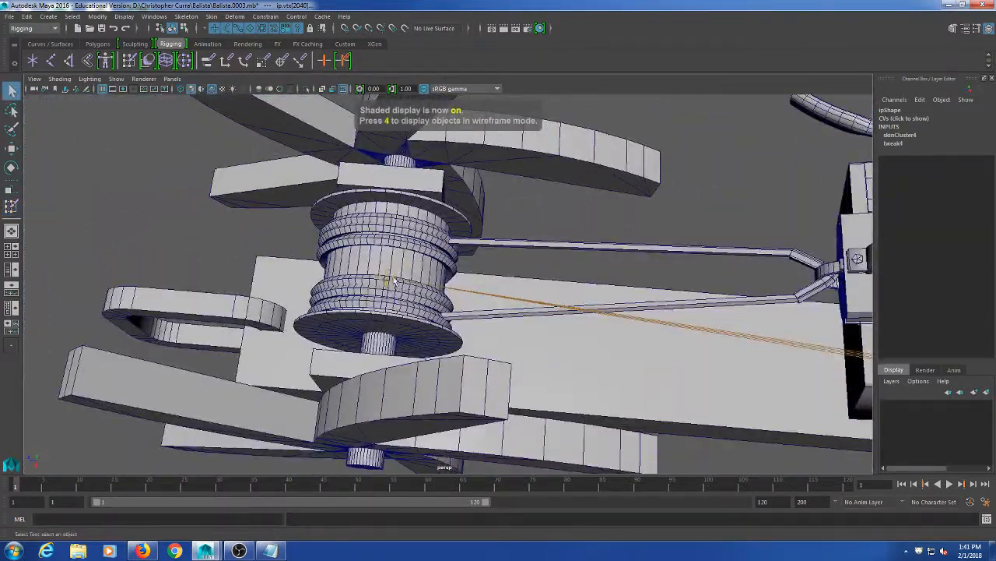
# - Test-rotate the pulley joint about its X axis to check the wound rope, undoing each trial rotation
pyautogui.click(389, 278)
pyautogui.keyDown('alt'); pyautogui.moveTo(381, 312); pyautogui.dragTo(456, 307); pyautogui.keyUp('alt')
pyautogui.press('e')
pyautogui.moveTo(395, 274); pyautogui.dragTo(558, 343)
pyautogui.hotkey('ctrl', 'z')
pyautogui.scroll(-5, 418, 359)
pyautogui.scroll(3, 539, 355)
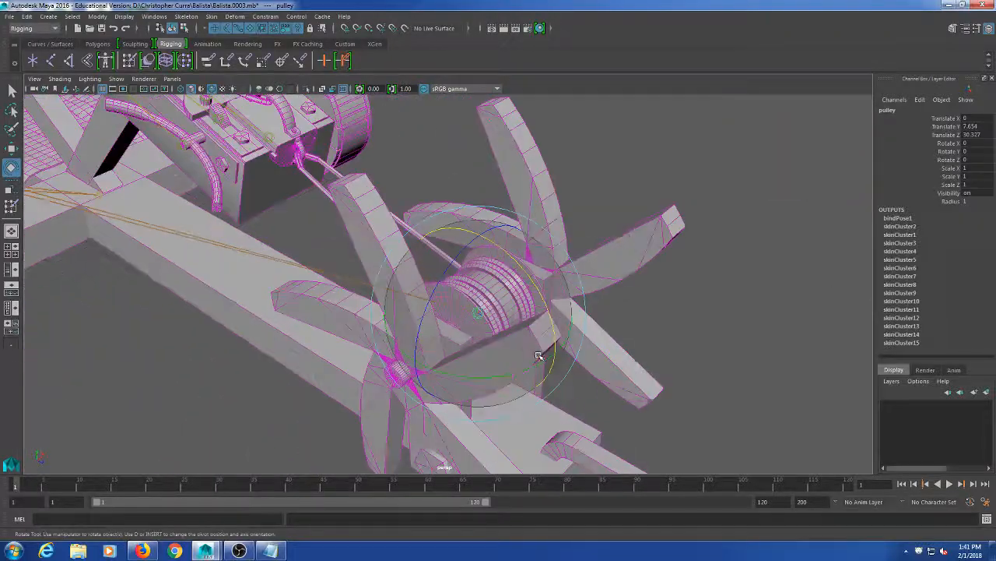
pyautogui.moveTo(496, 292); pyautogui.dragTo(535, 345)
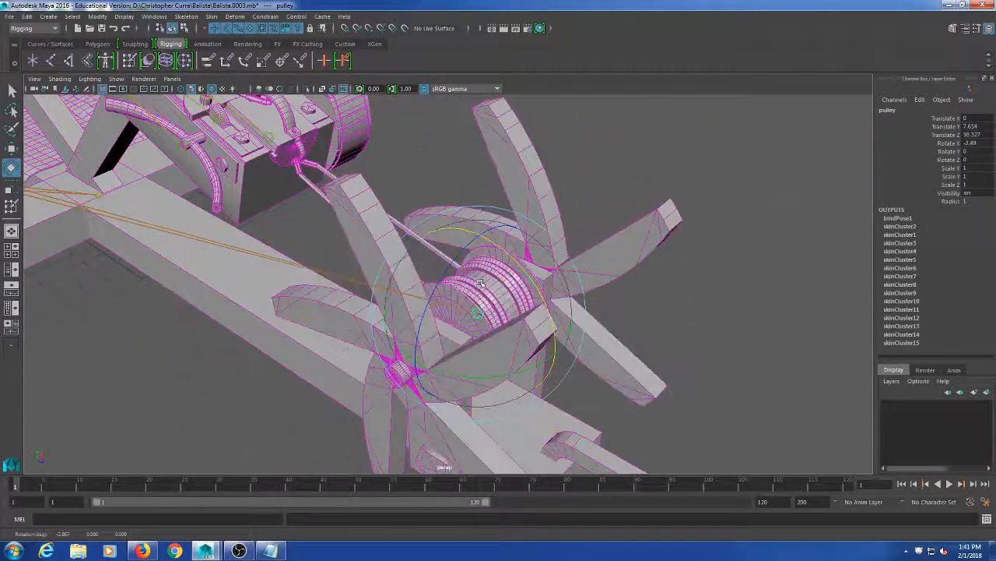
pyautogui.hotkey('ctrl', 'z')
# - Test-rotate the pulley joint again while watching the rope strands leading to the bolt, and undo the rotation
pyautogui.keyDown('alt'); pyautogui.moveTo(203, 256); pyautogui.dragTo(321, 394, button='middle'); pyautogui.keyUp('alt')
pyautogui.scroll(6, 465, 423)
pyautogui.keyDown('alt'); pyautogui.moveTo(464, 423); pyautogui.dragTo(395, 328, button='middle'); pyautogui.keyUp('alt')
pyautogui.scroll(-5, 394, 329)
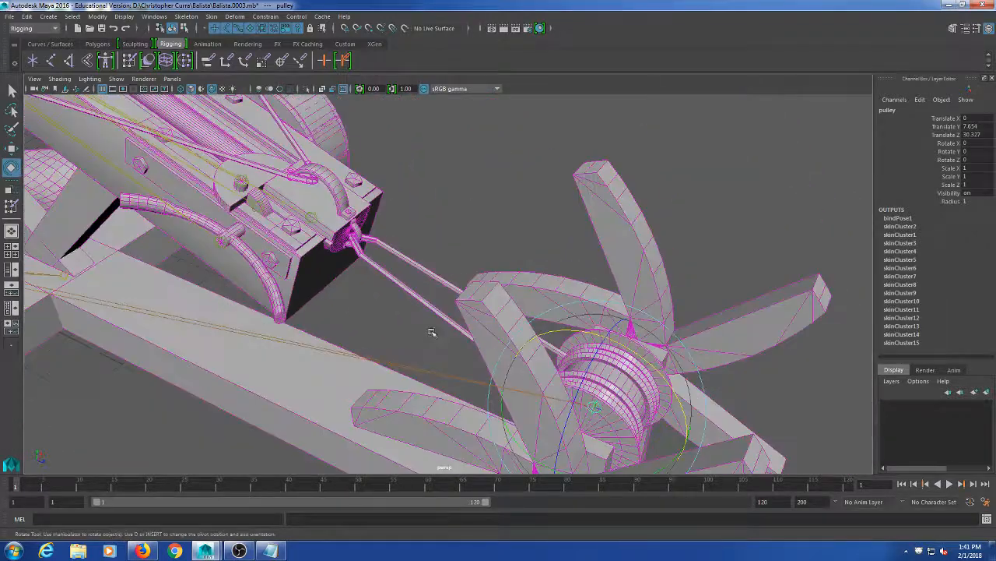
pyautogui.keyDown('alt'); pyautogui.moveTo(434, 331); pyautogui.dragTo(408, 281); pyautogui.keyUp('alt')
pyautogui.moveTo(580, 285); pyautogui.dragTo(587, 326)
pyautogui.hotkey('ctrl', 'z')
# - Select the ip mesh vertices at the bent rope ends that loop through the ring behind the bolt
pyautogui.keyDown('alt'); pyautogui.moveTo(294, 310); pyautogui.dragTo(385, 351, button='right'); pyautogui.keyUp('alt')
pyautogui.keyDown('alt'); pyautogui.moveTo(252, 322); pyautogui.dragTo(452, 370, button='middle'); pyautogui.keyUp('alt')
pyautogui.keyDown('alt'); pyautogui.moveTo(398, 317); pyautogui.dragTo(503, 343); pyautogui.keyUp('alt')
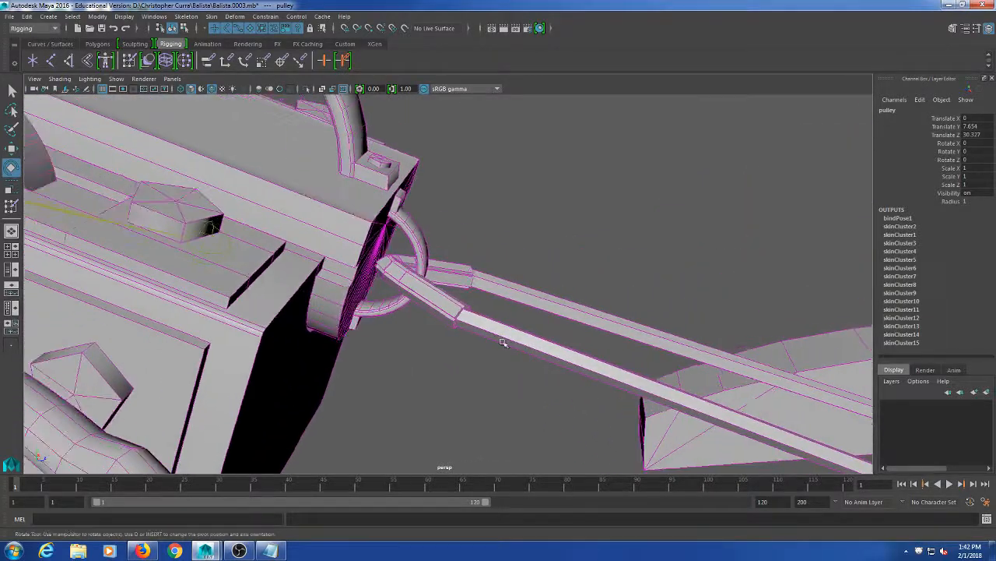
pyautogui.click(448, 311)
pyautogui.moveTo(451, 264); pyautogui.dragTo(523, 249, button='right')
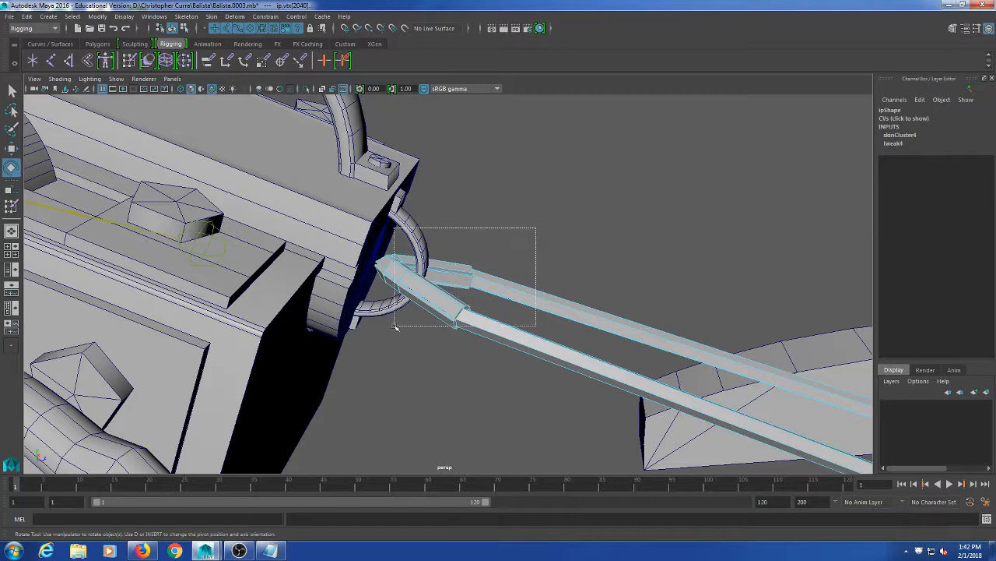
# - Flood the selected rope-end vertices with a skin weight of 1 for the bolt influence
pyautogui.doubleClick(130, 62)
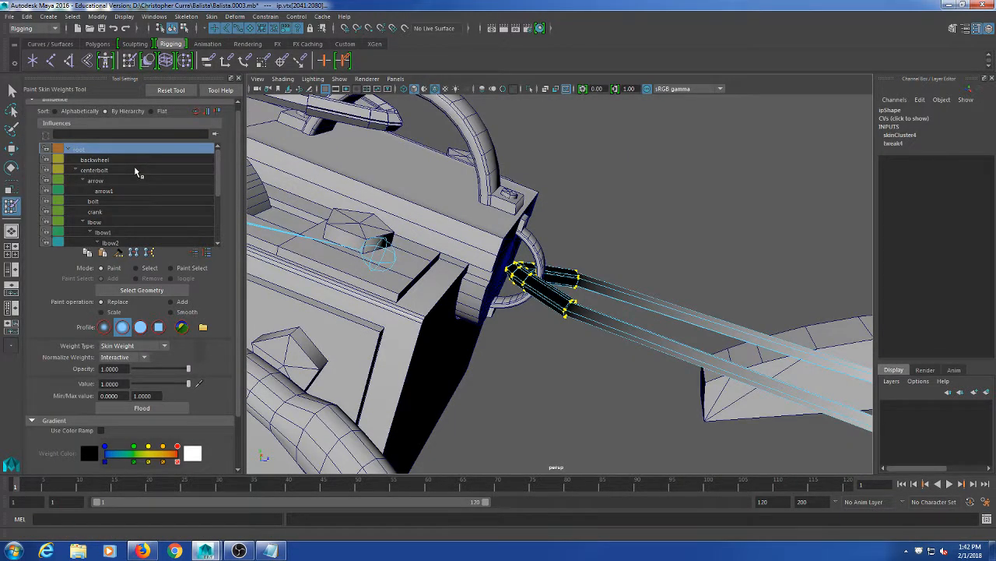
pyautogui.click(93, 201)
pyautogui.click(141, 408)
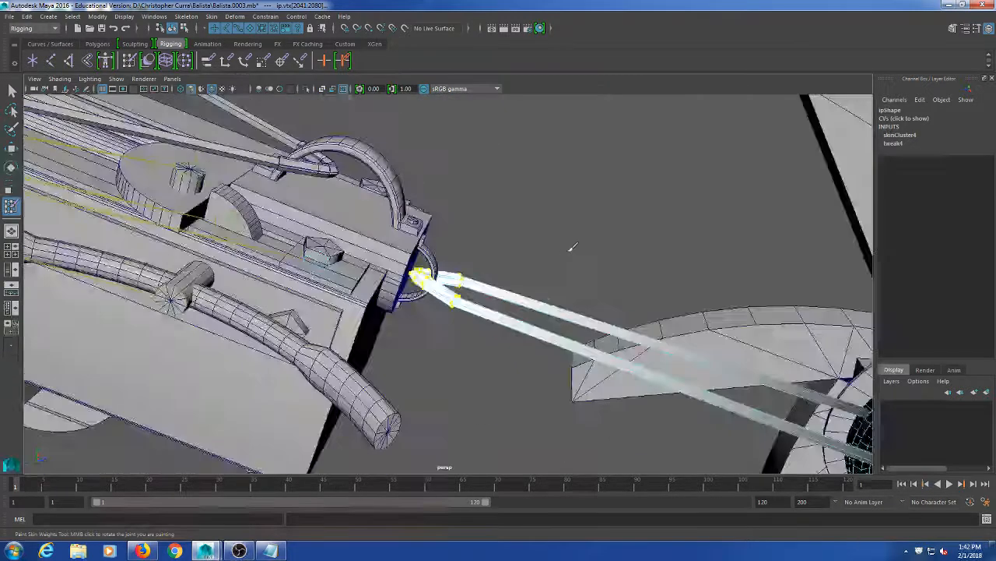
pyautogui.keyDown('alt'); pyautogui.moveTo(572, 247); pyautogui.dragTo(625, 359); pyautogui.keyUp('alt')
pyautogui.click(12, 91)
# - Test-rotate the pulley joint to check the reweighted rope ends, and undo the rotation
pyautogui.keyDown('alt'); pyautogui.moveTo(545, 257); pyautogui.dragTo(677, 266); pyautogui.keyUp('alt')
pyautogui.click(598, 269)
pyautogui.keyDown('alt'); pyautogui.moveTo(597, 270); pyautogui.dragTo(482, 402); pyautogui.keyUp('alt')
pyautogui.press('e')
pyautogui.scroll(-4, 455, 264)
pyautogui.scroll(1, 454, 265)
pyautogui.hotkey('ctrl', 'z')
pyautogui.keyDown('alt'); pyautogui.moveTo(483, 403); pyautogui.dragTo(388, 416, button='middle'); pyautogui.keyUp('alt')
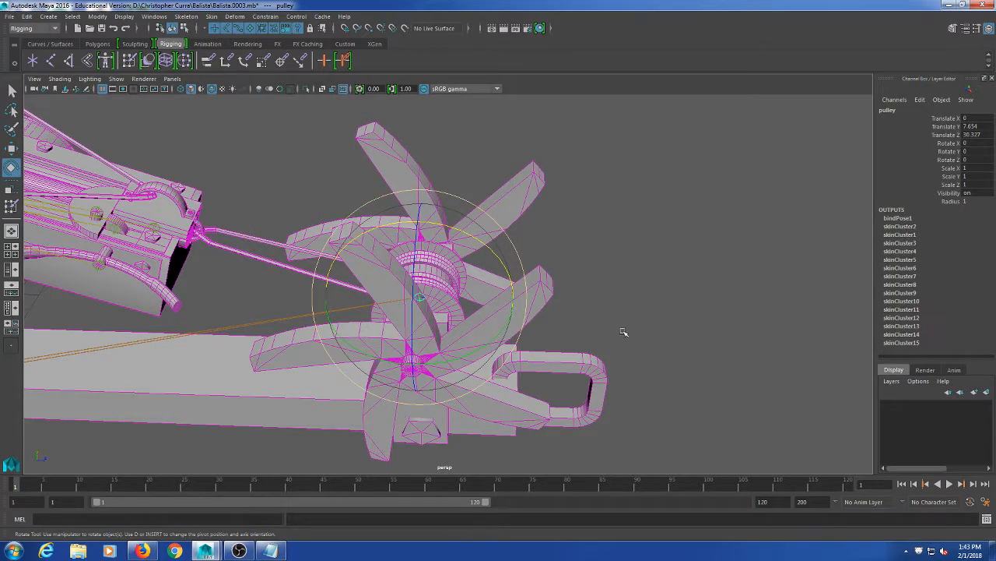
# - Deselect the pulley joint and view the whole ballista
pyautogui.keyDown('alt'); pyautogui.moveTo(621, 334); pyautogui.dragTo(704, 365); pyautogui.keyUp('alt')
pyautogui.click(759, 416)
pyautogui.scroll(-7, 754, 413)
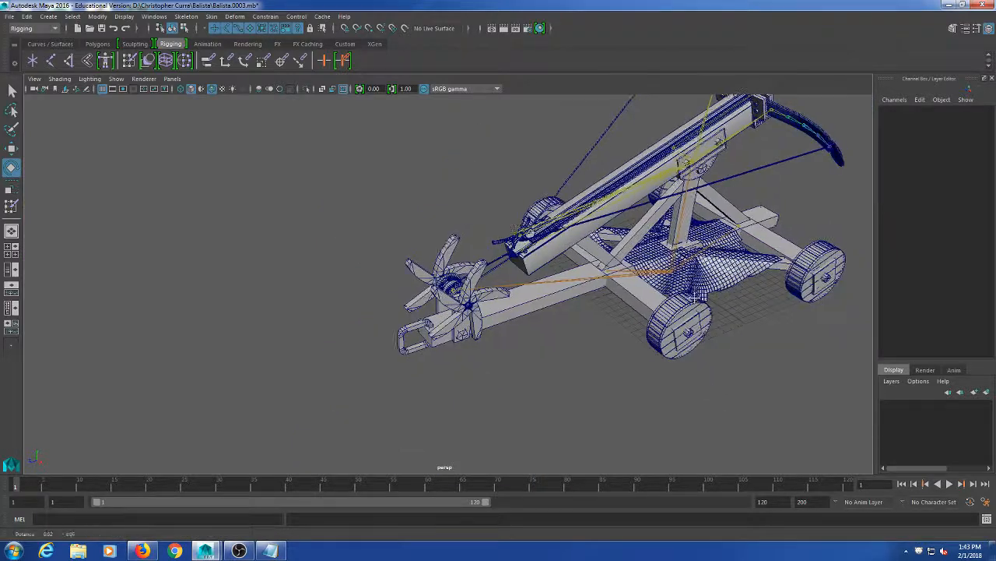
pyautogui.keyDown('alt'); pyautogui.moveTo(704, 366); pyautogui.dragTo(561, 405, button='middle'); pyautogui.keyUp('alt')
pyautogui.keyDown('alt'); pyautogui.moveTo(561, 405); pyautogui.dragTo(499, 350); pyautogui.keyUp('alt')
pyautogui.keyDown('alt'); pyautogui.moveTo(499, 351); pyautogui.dragTo(468, 350, button='middle'); pyautogui.keyUp('alt')
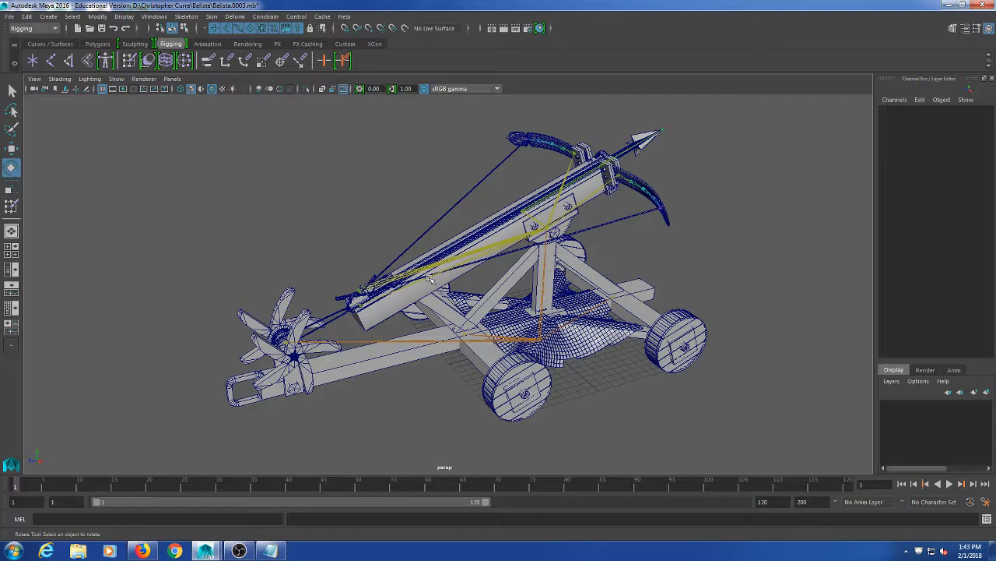
# - Select the bolt joint, test-move it to check how the mekanizma parts and rope follow, and undo the move
pyautogui.scroll(5, 429, 279)
pyautogui.keyDown('alt'); pyautogui.moveTo(431, 278); pyautogui.dragTo(277, 290); pyautogui.keyUp('alt')
pyautogui.scroll(5, 305, 315)
pyautogui.keyDown('alt'); pyautogui.moveTo(338, 322); pyautogui.dragTo(374, 315); pyautogui.keyUp('alt')
pyautogui.click(143, 307)
pyautogui.scroll(-5, 319, 285)
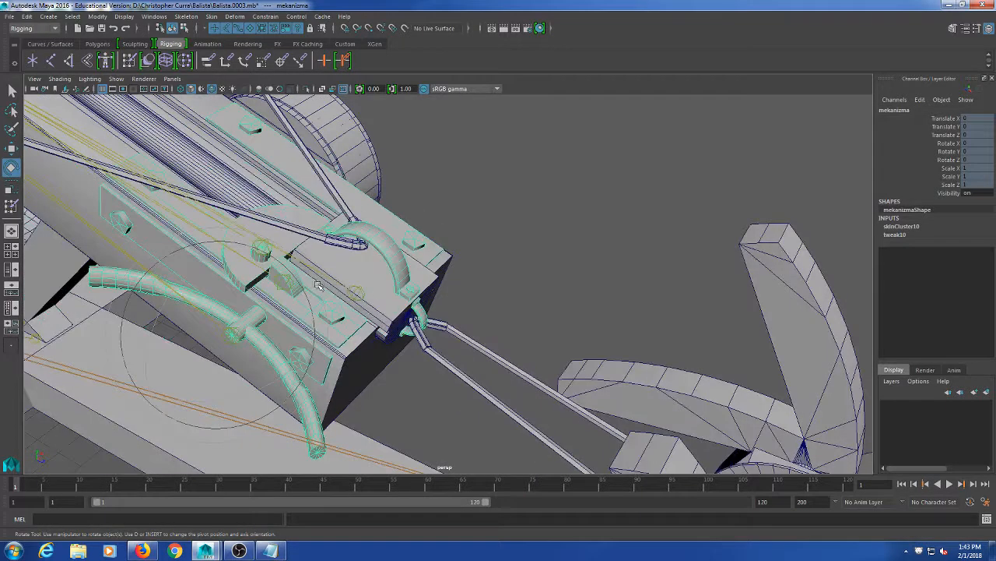
pyautogui.scroll(5, 390, 284)
pyautogui.scroll(1, 390, 291)
pyautogui.click(314, 288)
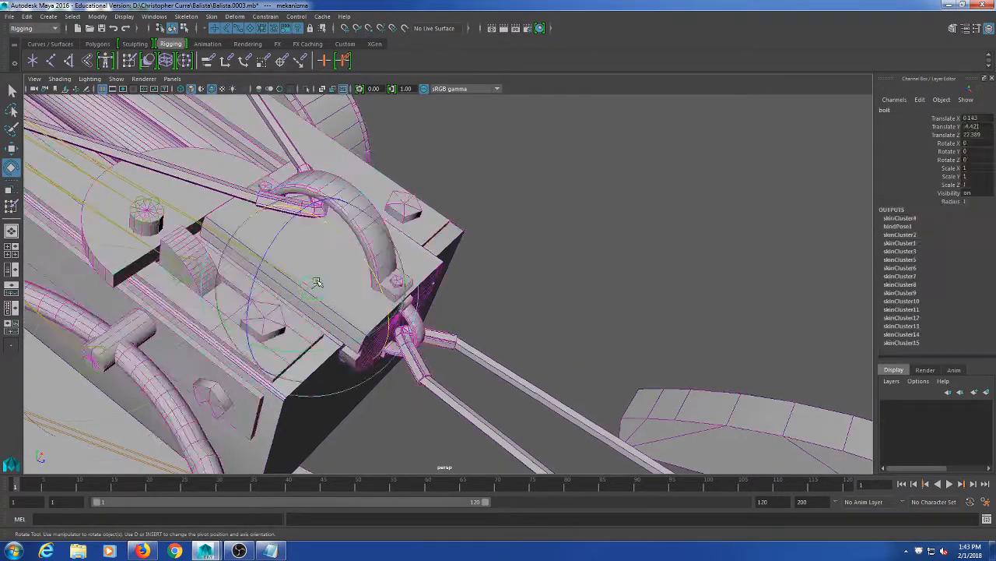
pyautogui.press('w')
pyautogui.moveTo(314, 291); pyautogui.dragTo(250, 195)
pyautogui.hotkey('ctrl', 'z')
# - Inspect the trigger block from behind and select the mekanizma mesh
pyautogui.scroll(-8, 288, 172)
pyautogui.scroll(7, 372, 300)
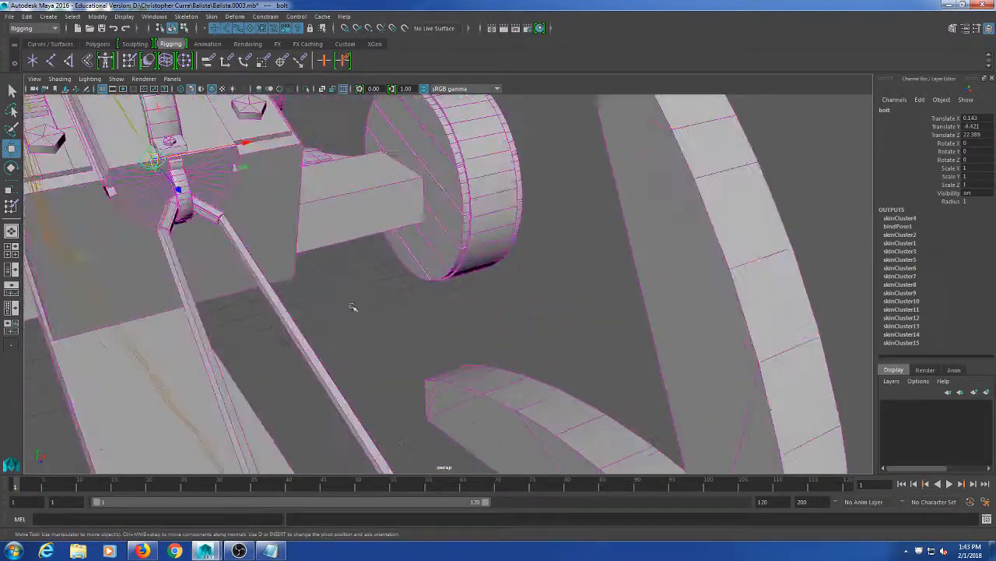
pyautogui.keyDown('alt'); pyautogui.moveTo(302, 281); pyautogui.dragTo(483, 358, button='middle'); pyautogui.keyUp('alt')
pyautogui.scroll(-4, 482, 357)
pyautogui.moveTo(482, 357)
pyautogui.keyDown('alt'); pyautogui.mouseDown()
pyautogui.moveTo(496, 358)
pyautogui.moveTo(467, 360)
pyautogui.mouseUp(); pyautogui.keyUp('alt')
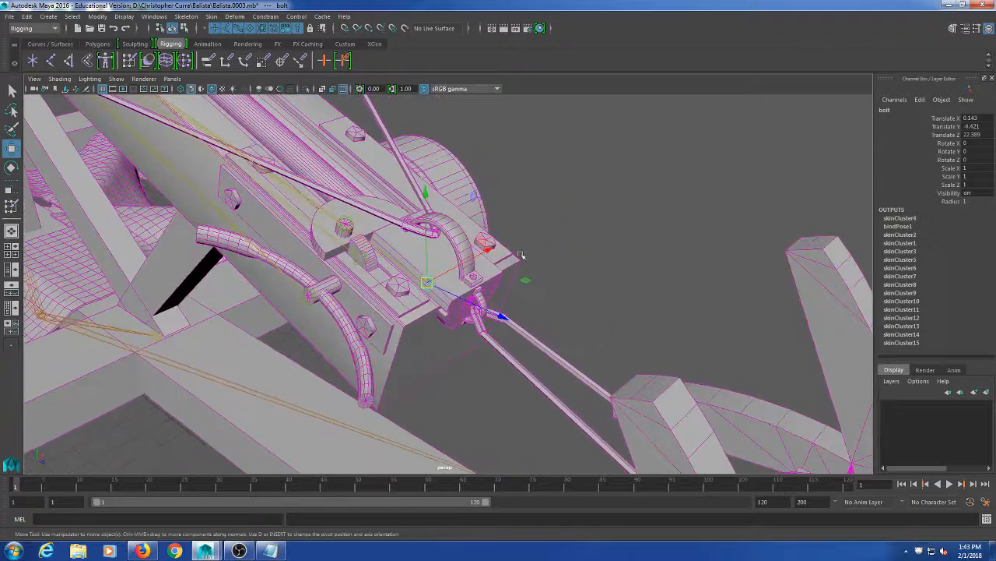
pyautogui.click(459, 366)
pyautogui.scroll(2, 453, 326)
pyautogui.scroll(3, 453, 327)
pyautogui.click(451, 251)
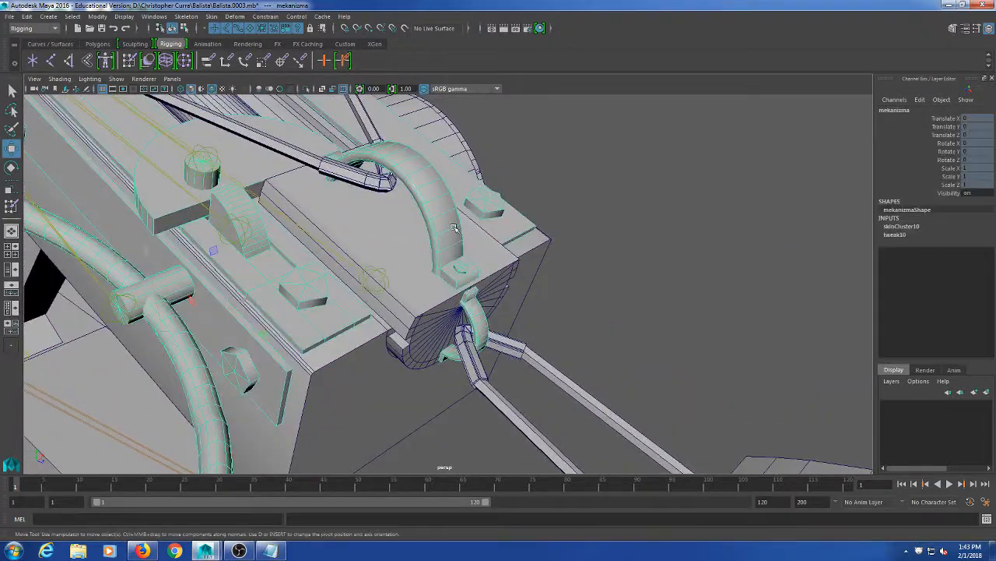
# - Select the mekanizma vertices of the round pin's top, the arched bracket and the rear hook, and flood them with bolt-joint weight 1
pyautogui.moveTo(454, 228); pyautogui.dragTo(436, 249, button='right')
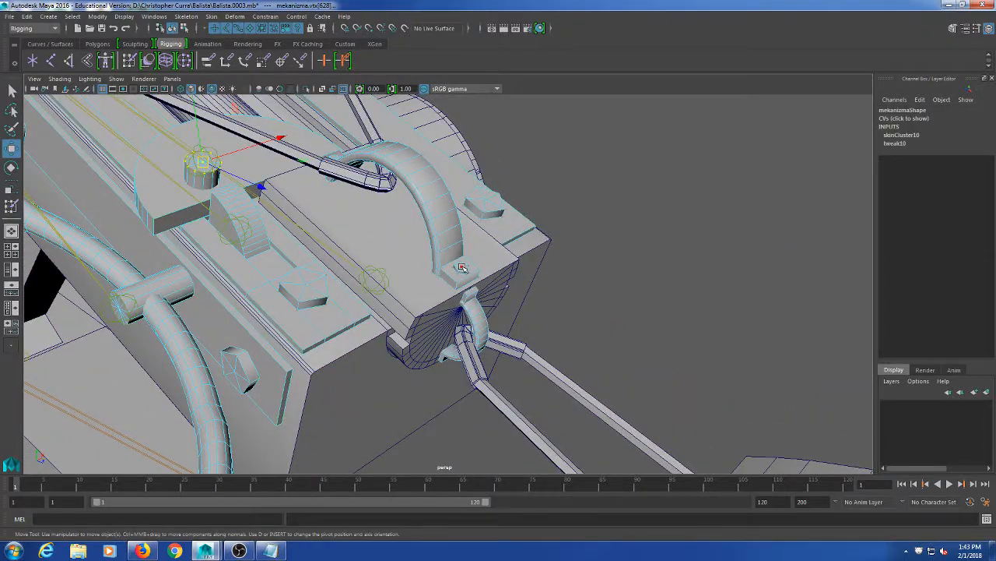
pyautogui.keyDown('shift'); pyautogui.click(462, 267); pyautogui.keyUp('shift')
pyautogui.scroll(2, 496, 359)
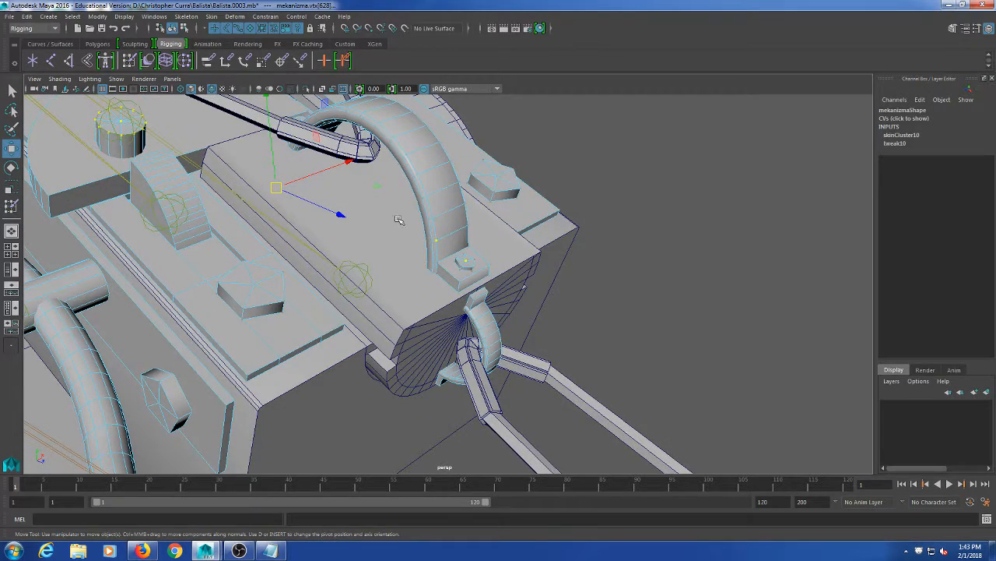
pyautogui.keyDown('shift'); pyautogui.click(478, 318); pyautogui.keyUp('shift')
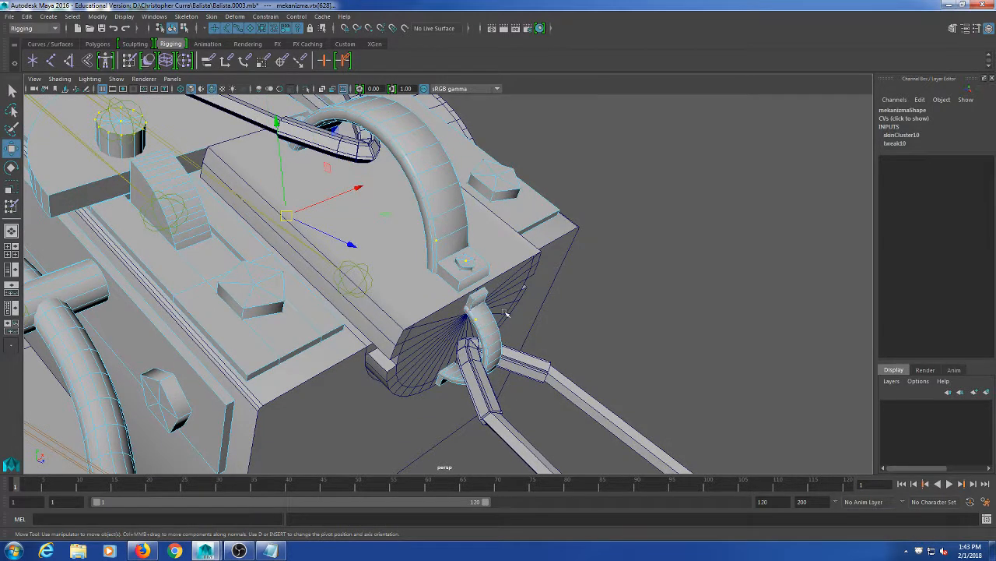
pyautogui.hotkey('shift', '.')
pyautogui.hotkey('shift', '.')
pyautogui.hotkey('shift', '.')
pyautogui.hotkey('shift', '.')
pyautogui.hotkey('shift', '.')
pyautogui.hotkey('shift', '.')
pyautogui.hotkey('shift', '.')
pyautogui.hotkey('shift', '.')
pyautogui.hotkey('shift', '.')
pyautogui.hotkey('shift', '.')
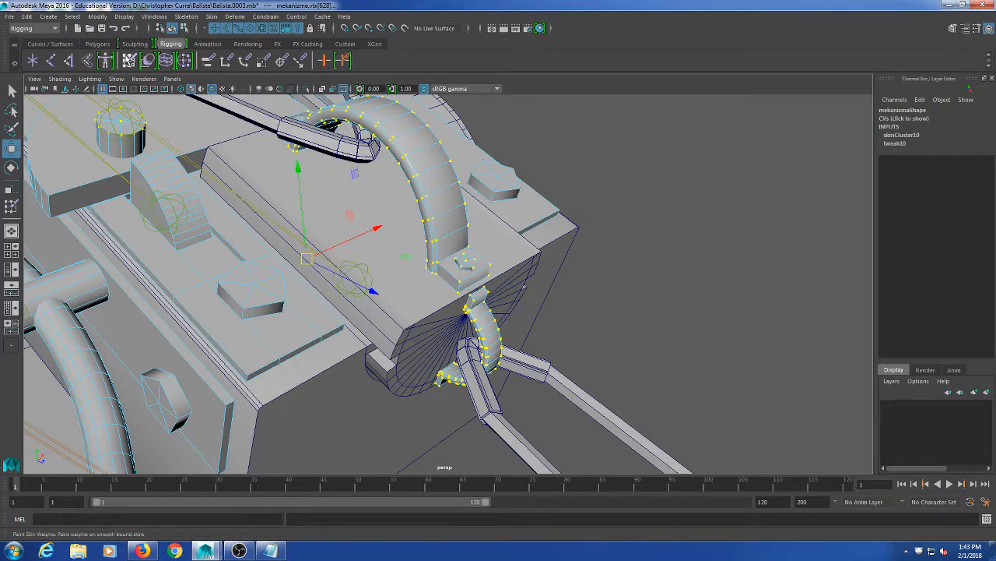
pyautogui.click(131, 61)
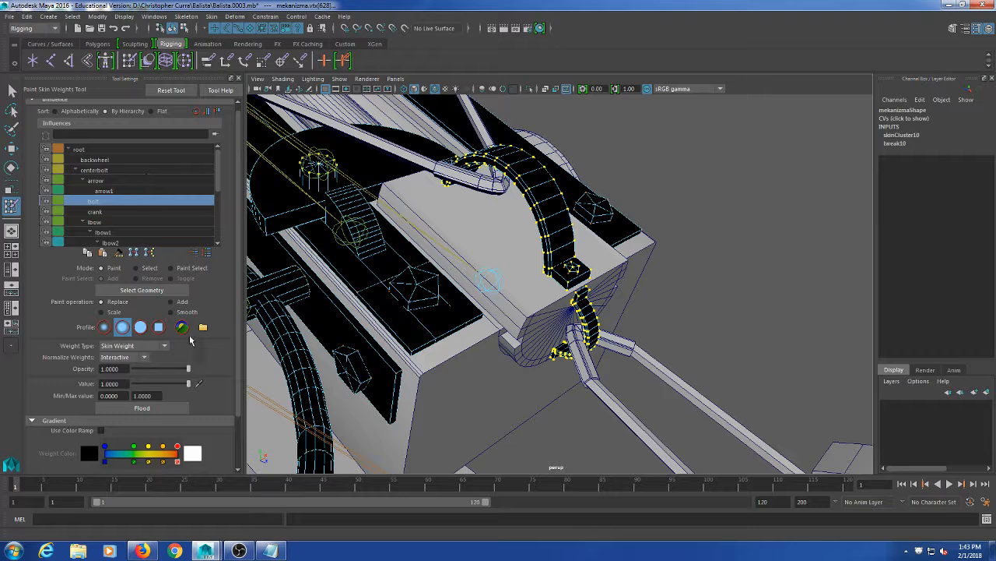
pyautogui.click(152, 408)
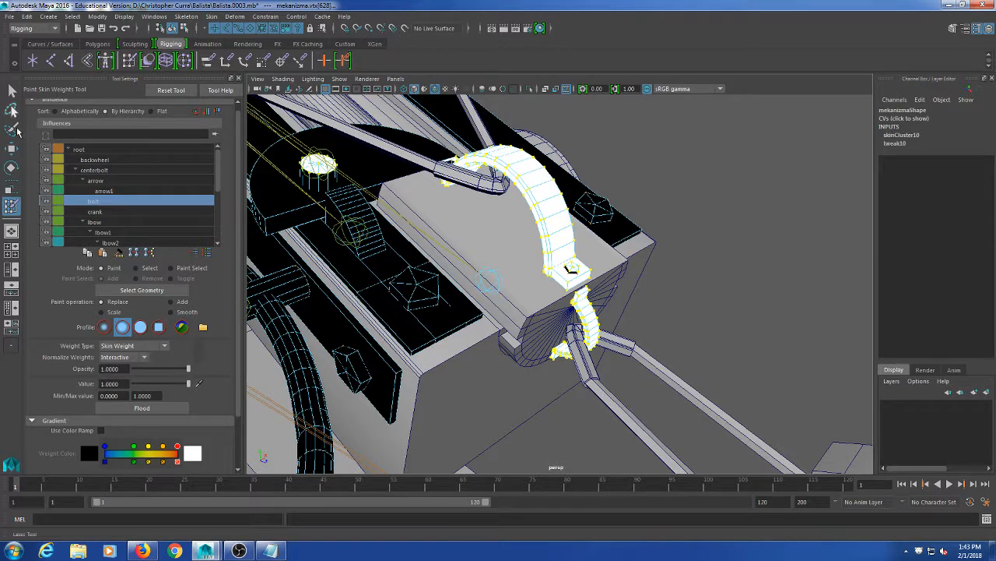
pyautogui.press('q')
# - Select all vertices of the itici block under the arched bracket and flood them with bolt-joint weight 1
pyautogui.click(524, 293)
pyautogui.moveTo(538, 304); pyautogui.dragTo(481, 260, button='right')
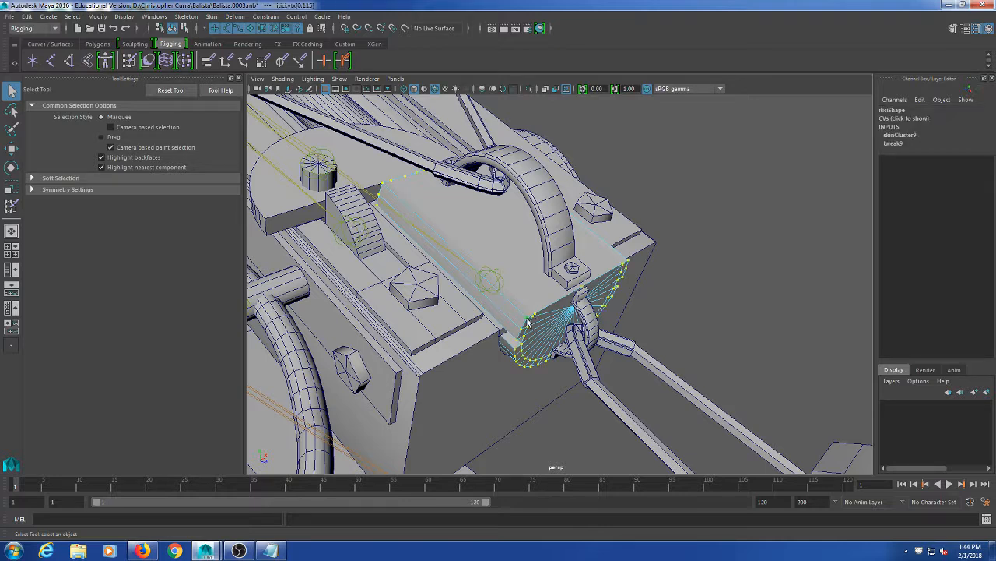
pyautogui.click(130, 62)
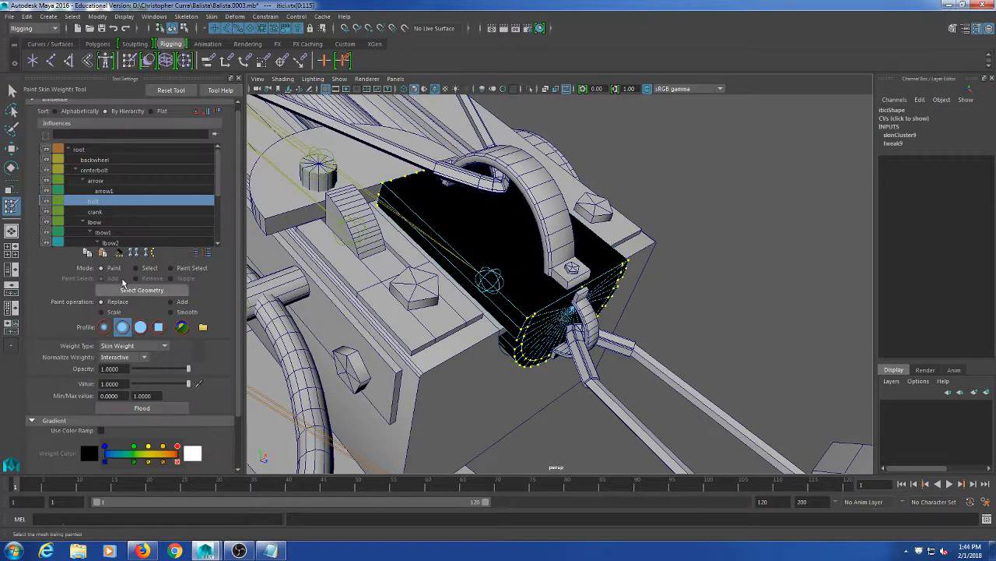
pyautogui.click(159, 409)
pyautogui.click(12, 90)
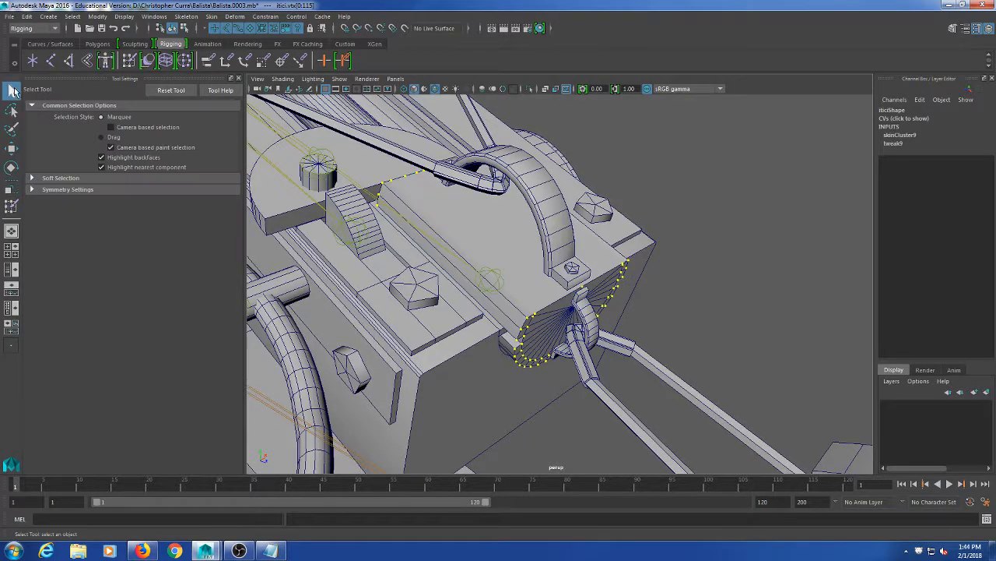
# - Select the bolt joint and test-move it to check how the block and bracket follow
pyautogui.click(665, 175)
pyautogui.click(501, 286)
pyautogui.press('w')
pyautogui.moveTo(492, 280); pyautogui.dragTo(464, 379)
# - Select the ip_2 bowstring vertices where it loops through the arched bracket and flood them with bolt-joint weight 1
pyautogui.click(531, 343)
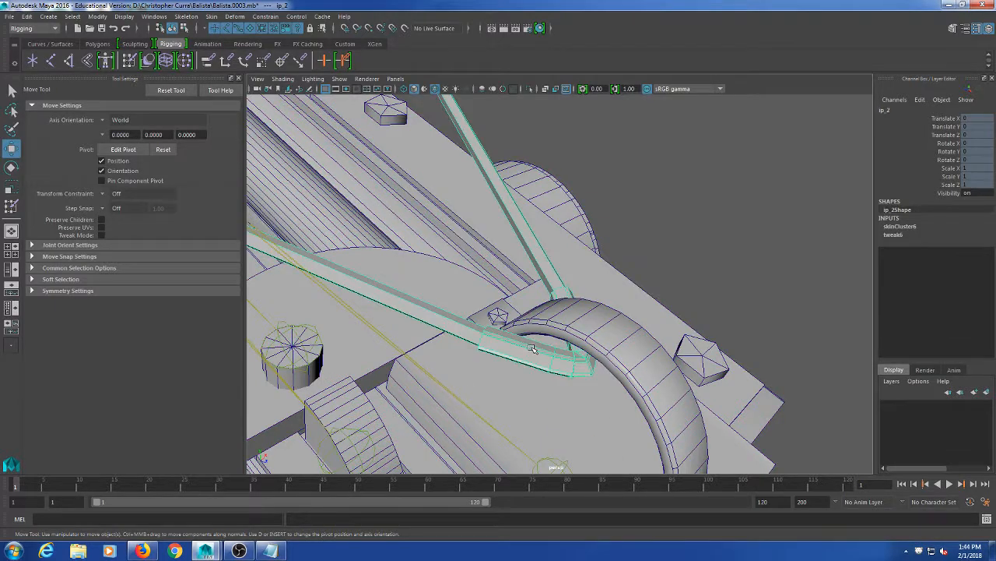
pyautogui.moveTo(529, 276); pyautogui.dragTo(504, 265, button='right')
pyautogui.moveTo(646, 249); pyautogui.dragTo(443, 408)
pyautogui.click(506, 327)
pyautogui.moveTo(446, 215); pyautogui.dragTo(632, 380)
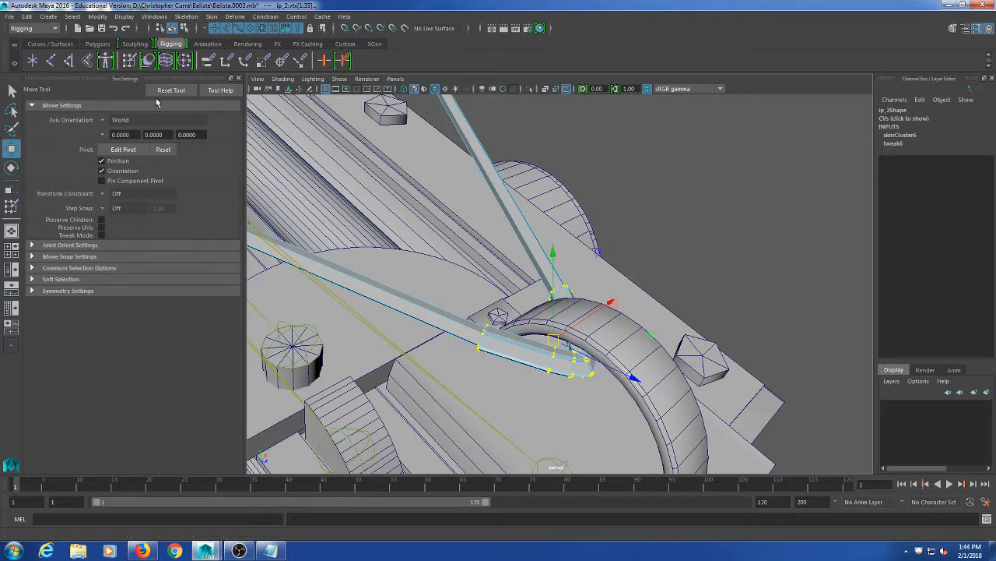
pyautogui.click(129, 61)
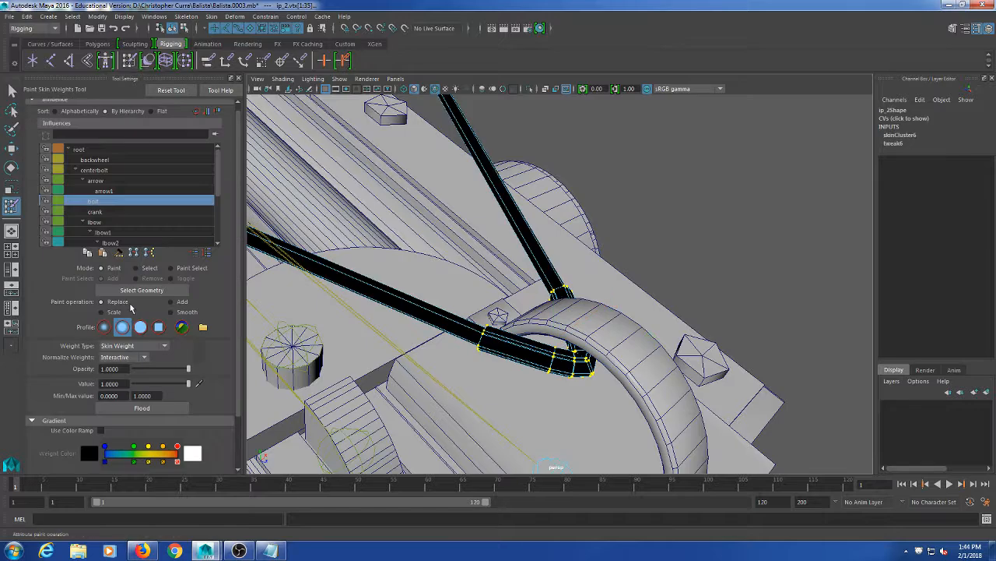
pyautogui.click(142, 408)
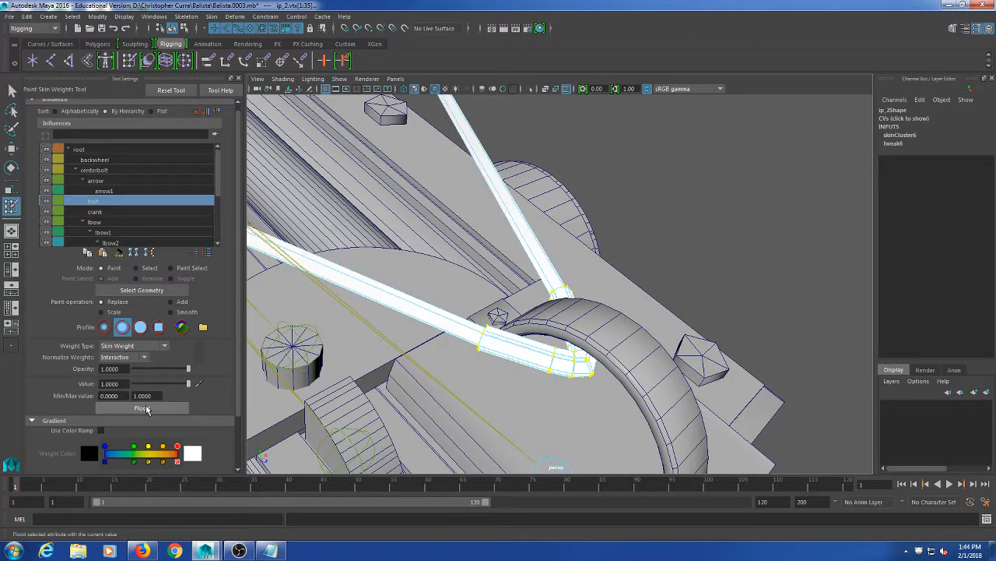
pyautogui.click(12, 90)
# - Select the bolt joint, test-move it several times to check how the bowstring and trigger block follow, and undo the moves
pyautogui.scroll(-5, 537, 296)
pyautogui.scroll(5, 553, 300)
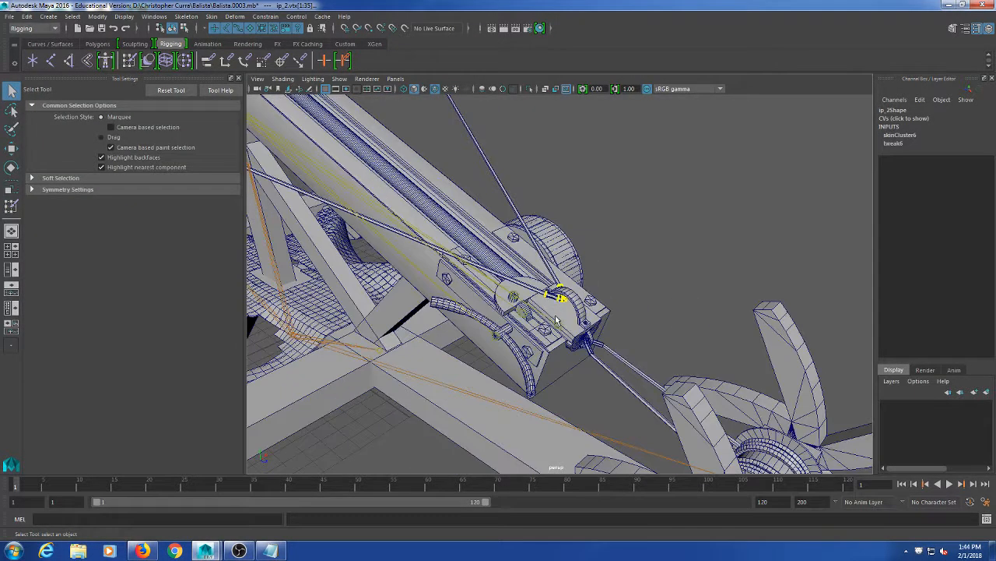
pyautogui.click(559, 329)
pyautogui.scroll(-5, 570, 338)
pyautogui.press('w')
pyautogui.moveTo(559, 304); pyautogui.dragTo(562, 186)
pyautogui.hotkey('ctrl', 'z')
pyautogui.keyDown('alt'); pyautogui.moveTo(546, 288); pyautogui.dragTo(400, 349); pyautogui.keyUp('alt')
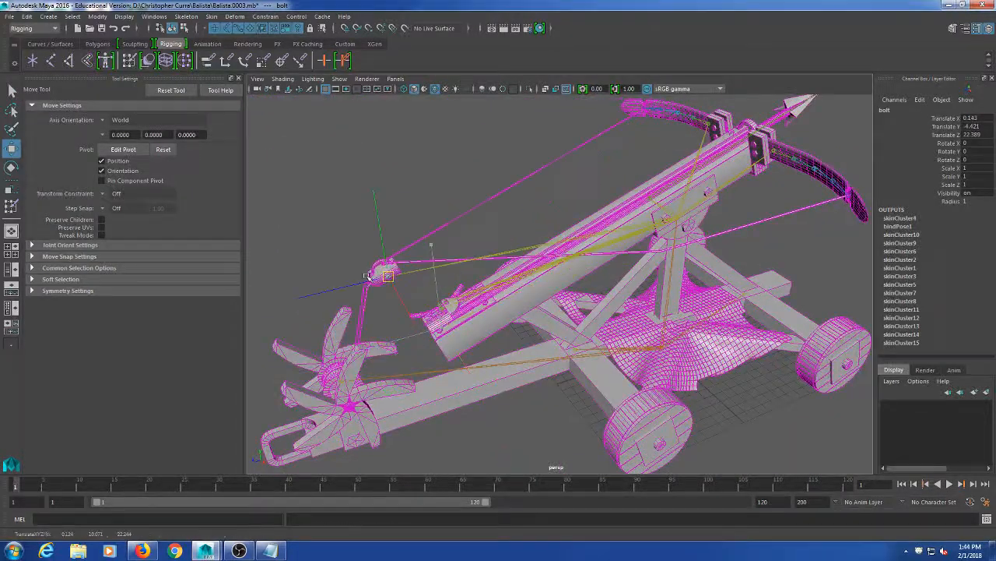
pyautogui.moveTo(520, 263); pyautogui.dragTo(449, 214)
pyautogui.hotkey('ctrl', 'z')
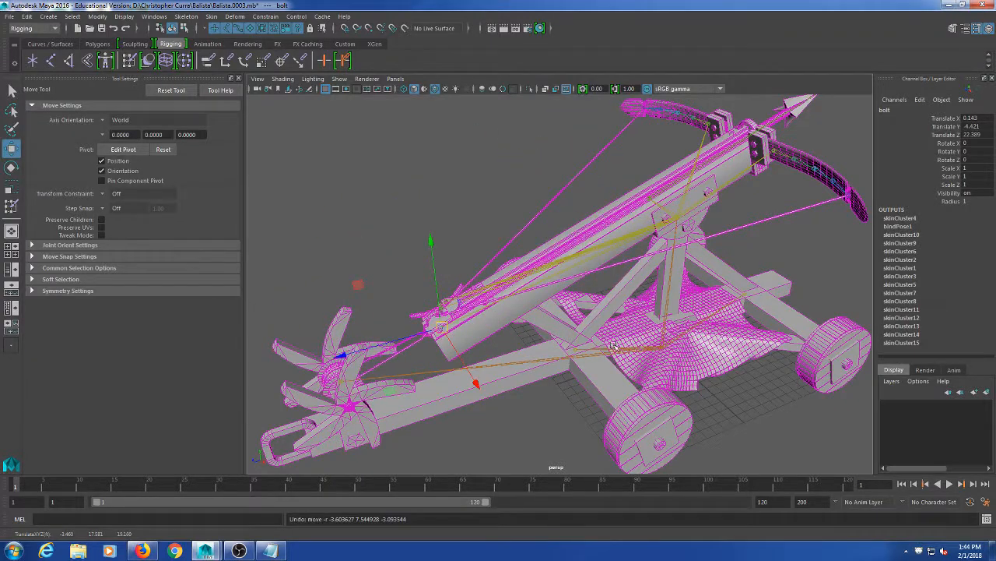
pyautogui.keyDown('alt'); pyautogui.moveTo(611, 345); pyautogui.dragTo(396, 323); pyautogui.keyUp('alt')
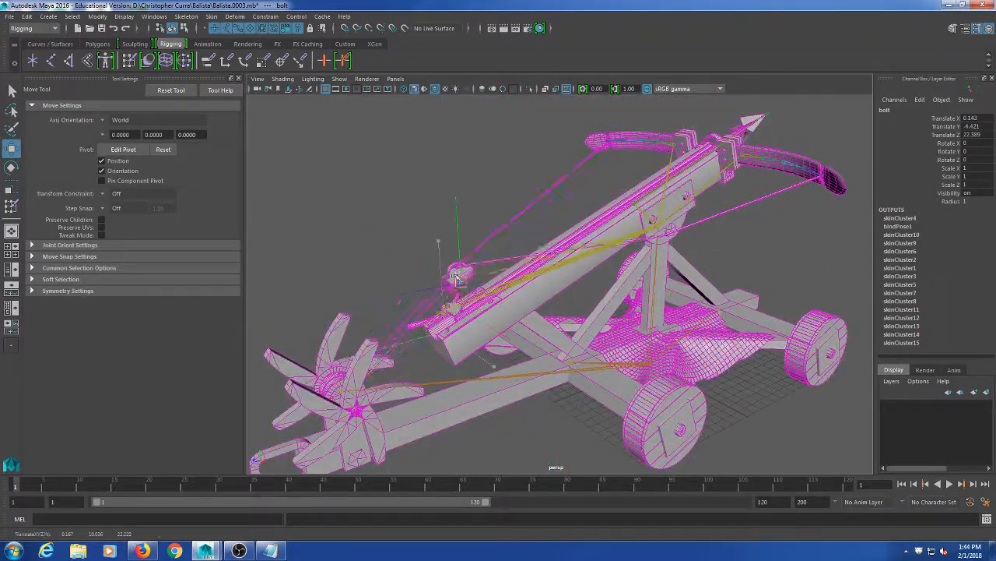
pyautogui.moveTo(393, 270); pyautogui.dragTo(439, 327)
# - Inspect the trigger block up close while test-moving the bolt joint, and undo the moves
pyautogui.scroll(5, 433, 401)
pyautogui.keyDown('alt'); pyautogui.moveTo(406, 409); pyautogui.dragTo(506, 306, button='middle'); pyautogui.keyUp('alt')
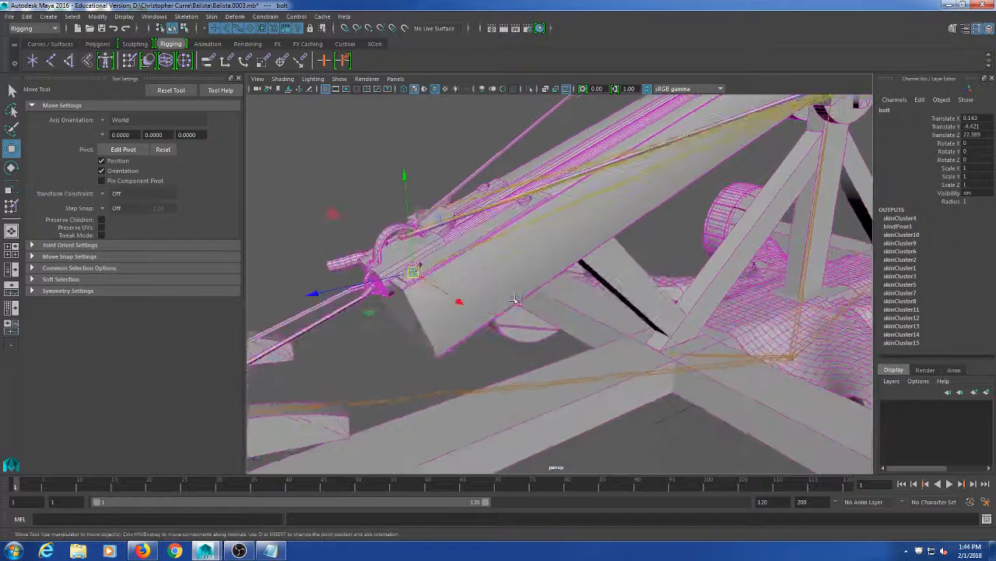
pyautogui.keyDown('alt'); pyautogui.moveTo(471, 296); pyautogui.dragTo(412, 296); pyautogui.keyUp('alt')
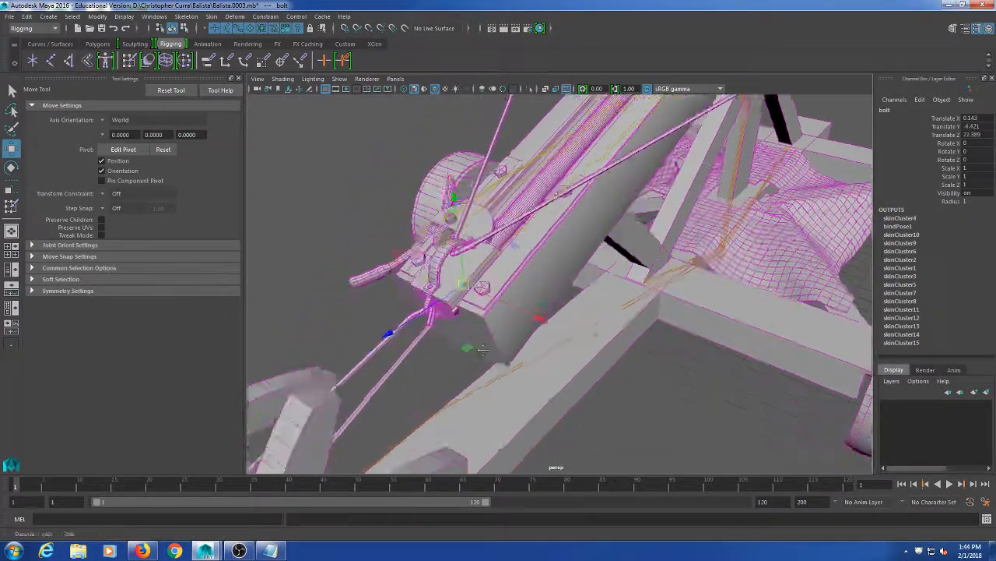
pyautogui.keyDown('alt'); pyautogui.moveTo(483, 349); pyautogui.dragTo(623, 343); pyautogui.keyUp('alt')
pyautogui.scroll(5, 509, 340)
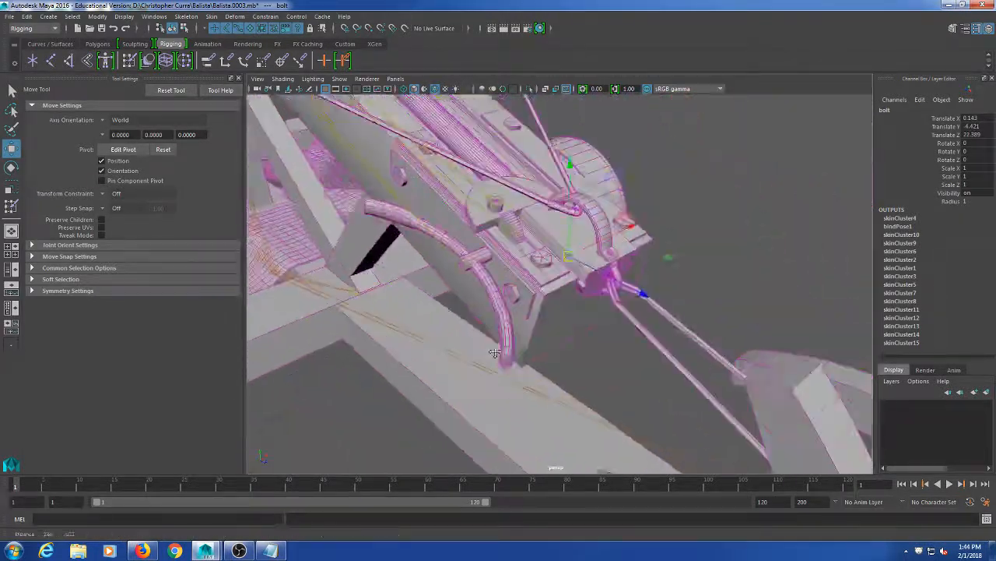
pyautogui.keyDown('alt'); pyautogui.moveTo(509, 340); pyautogui.dragTo(458, 368, button='middle'); pyautogui.keyUp('alt')
pyautogui.keyDown('alt'); pyautogui.moveTo(458, 368); pyautogui.dragTo(514, 376); pyautogui.keyUp('alt')
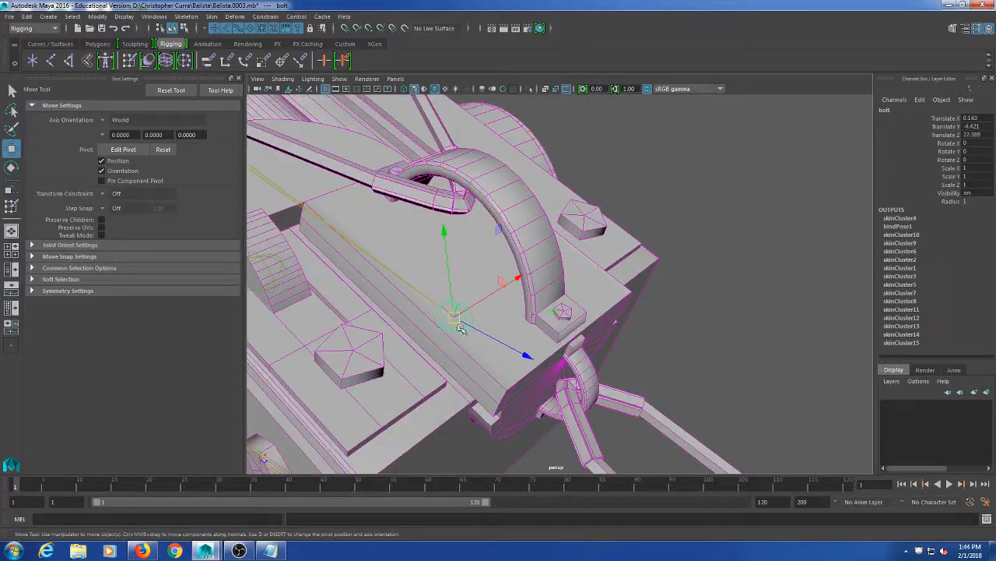
pyautogui.moveTo(457, 322); pyautogui.dragTo(556, 320)
pyautogui.hotkey('ctrl', 'z')
pyautogui.hotkey('ctrl', 'z')
pyautogui.click(471, 320)
pyautogui.moveTo(457, 320); pyautogui.dragTo(522, 283)
pyautogui.hotkey('ctrl', 'z')
# - Select the vertices of the two pentagonal bolt heads on the arched bracket's feet and flood them with bolt-joint weight 1
pyautogui.click(660, 249)
pyautogui.click(573, 332)
pyautogui.keyDown('alt'); pyautogui.moveTo(573, 335); pyautogui.dragTo(576, 355); pyautogui.keyUp('alt')
pyautogui.moveTo(583, 262); pyautogui.dragTo(535, 263, button='right')
pyautogui.click(588, 345)
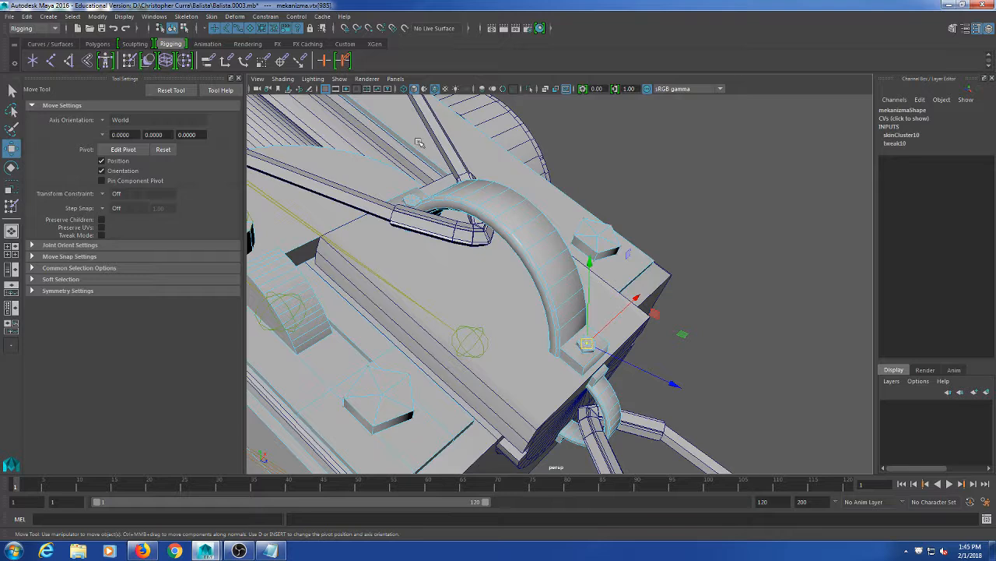
pyautogui.click(413, 201)
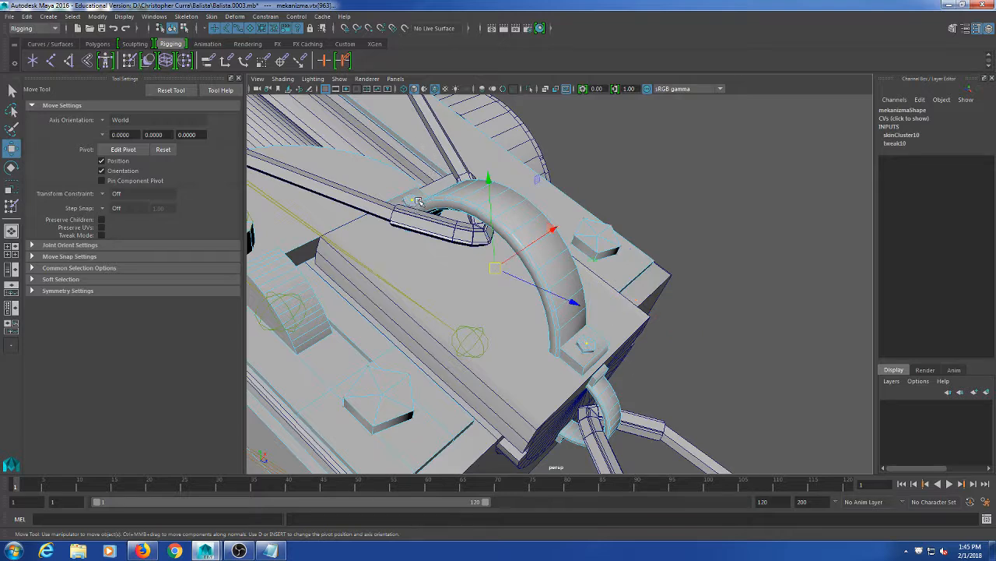
pyautogui.hotkey('shift', '.')
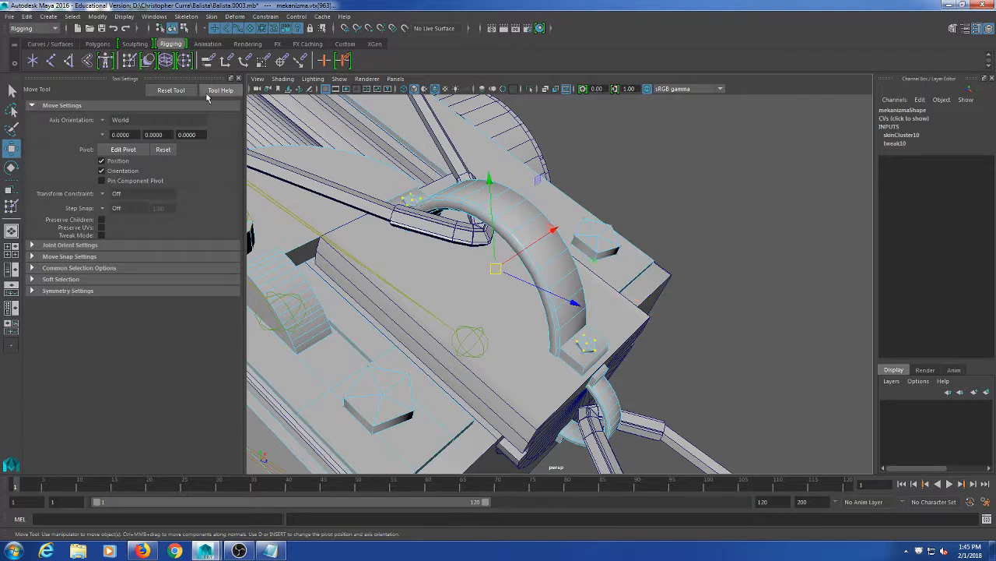
pyautogui.click(130, 61)
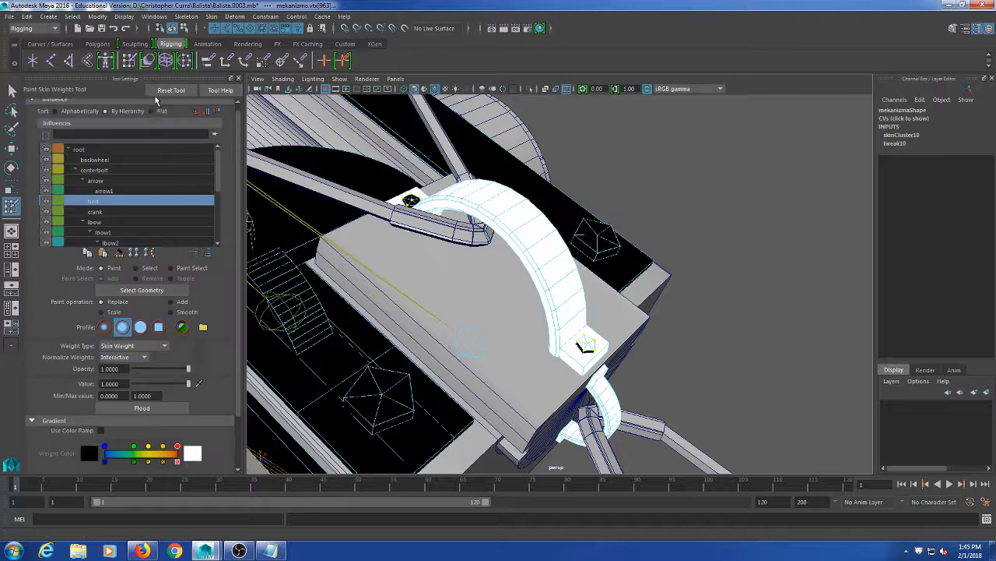
pyautogui.click(140, 408)
pyautogui.click(11, 91)
# - Examine the bracket's rear bolt head in wireframe and shaded display, and check the trigger block and winch around it
pyautogui.scroll(4, 794, 389)
pyautogui.keyDown('alt'); pyautogui.moveTo(710, 456); pyautogui.dragTo(667, 372, button='middle'); pyautogui.keyUp('alt')
pyautogui.click(667, 372)
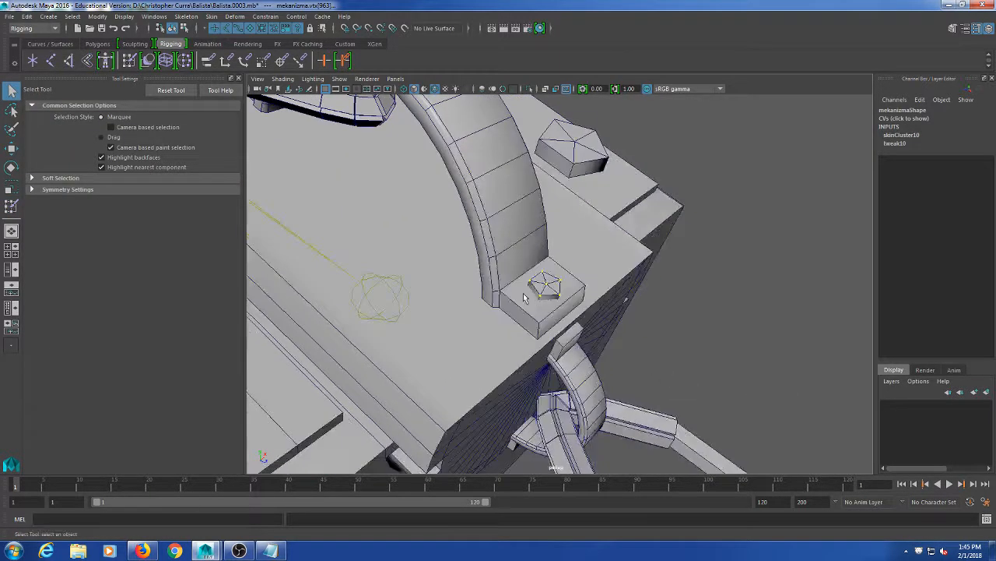
pyautogui.scroll(5, 577, 339)
pyautogui.scroll(-2, 559, 335)
pyautogui.click(535, 317)
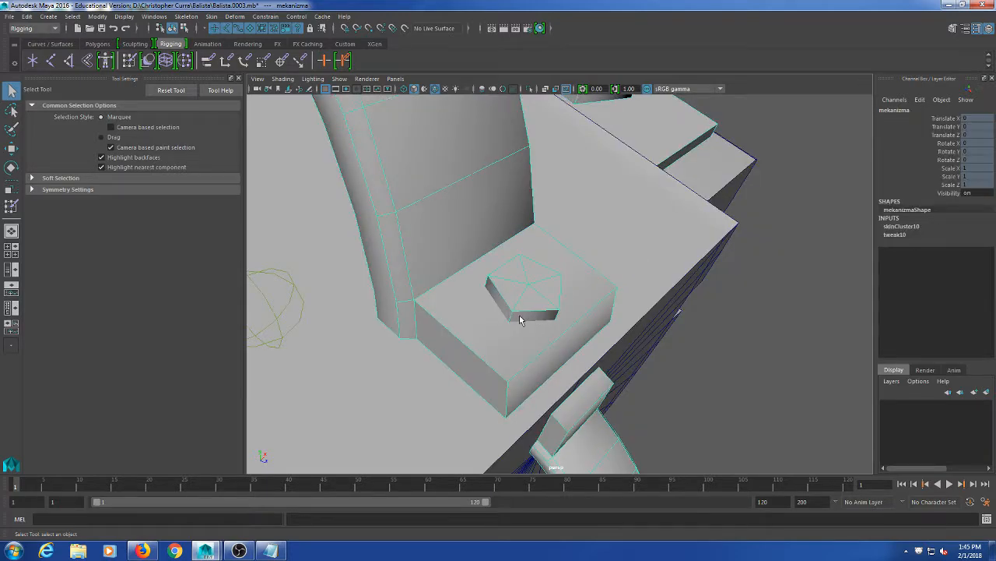
pyautogui.press('4')
pyautogui.scroll(-6, 525, 318)
pyautogui.press('5')
pyautogui.scroll(-3, 545, 337)
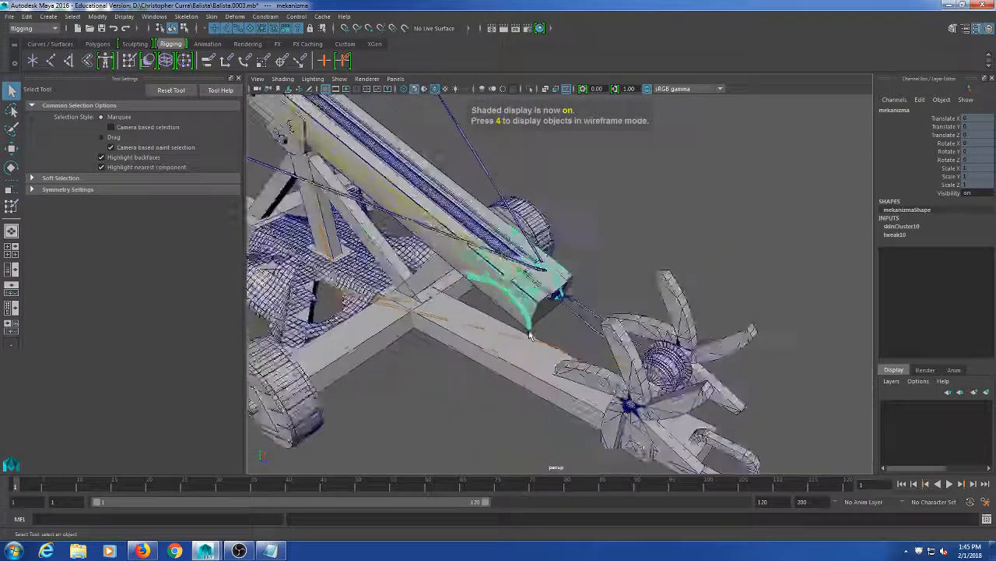
pyautogui.scroll(-2, 531, 336)
pyautogui.keyDown('alt'); pyautogui.moveTo(527, 346); pyautogui.dragTo(514, 355); pyautogui.keyUp('alt')
pyautogui.scroll(5, 545, 369)
pyautogui.keyDown('alt'); pyautogui.moveTo(558, 374); pyautogui.dragTo(530, 316, button='middle'); pyautogui.keyUp('alt')
pyautogui.scroll(2, 531, 315)
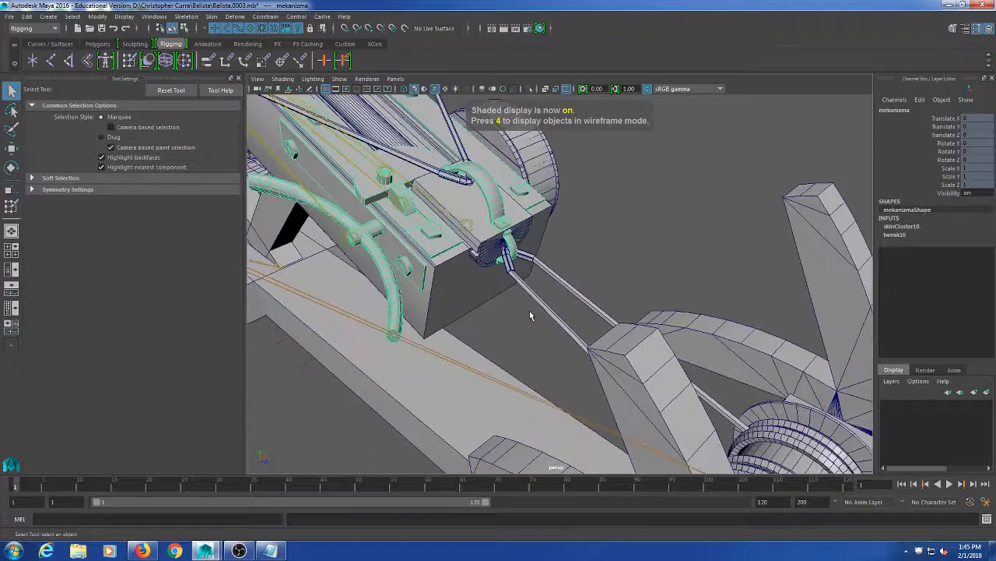
pyautogui.moveTo(530, 316)
pyautogui.keyDown('alt'); pyautogui.mouseDown()
pyautogui.moveTo(444, 317)
pyautogui.moveTo(546, 305)
pyautogui.mouseUp(); pyautogui.keyUp('alt')
pyautogui.scroll(-5, 546, 305)
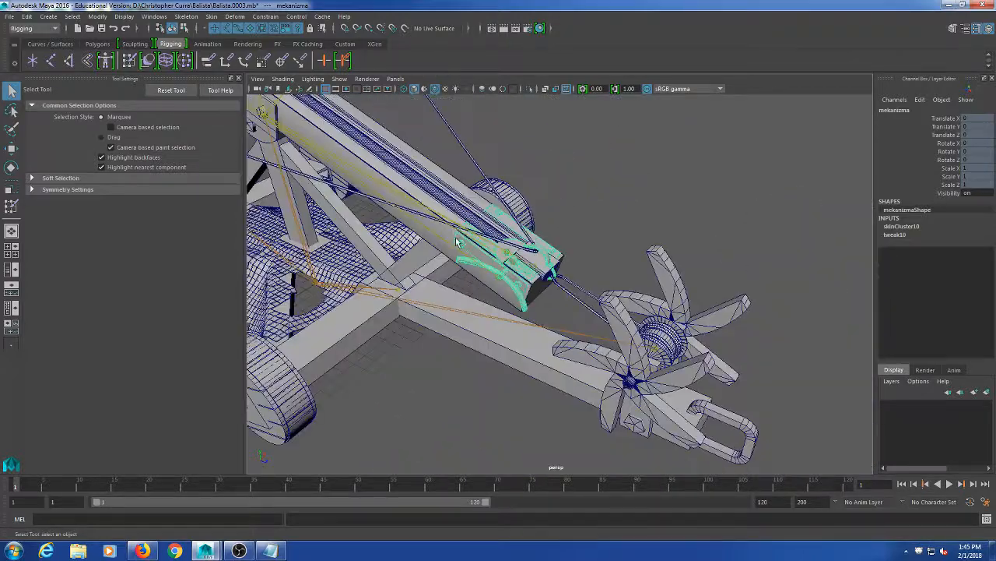
pyautogui.scroll(6, 458, 242)
pyautogui.click(522, 242)
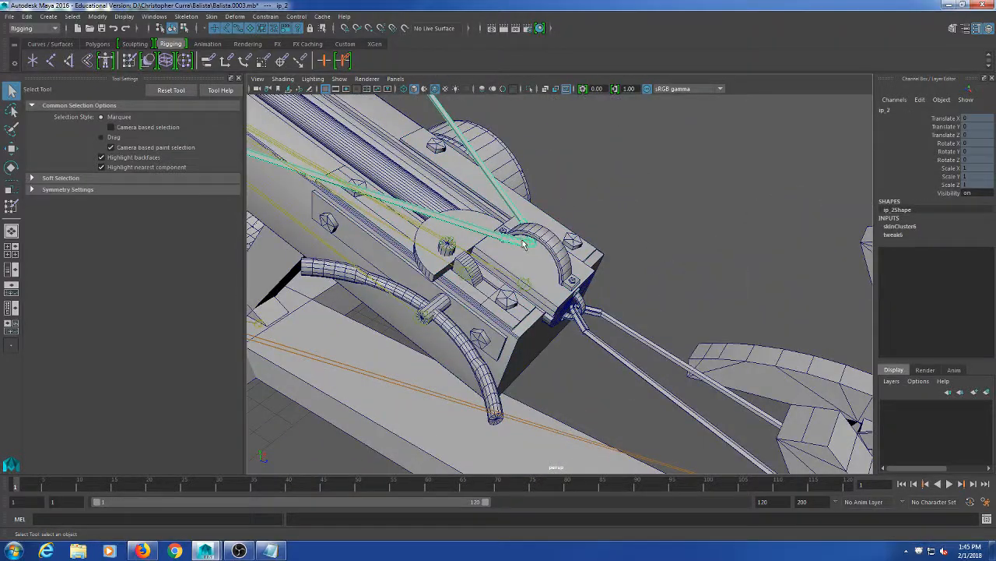
pyautogui.scroll(4, 529, 256)
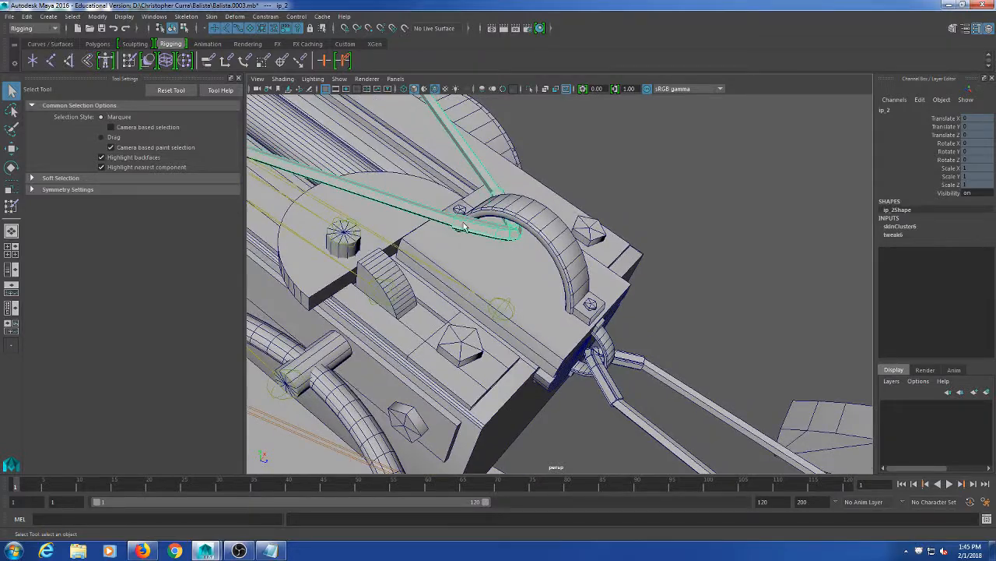
pyautogui.moveTo(492, 226); pyautogui.dragTo(447, 222, button='right')
pyautogui.moveTo(438, 149); pyautogui.dragTo(545, 262)
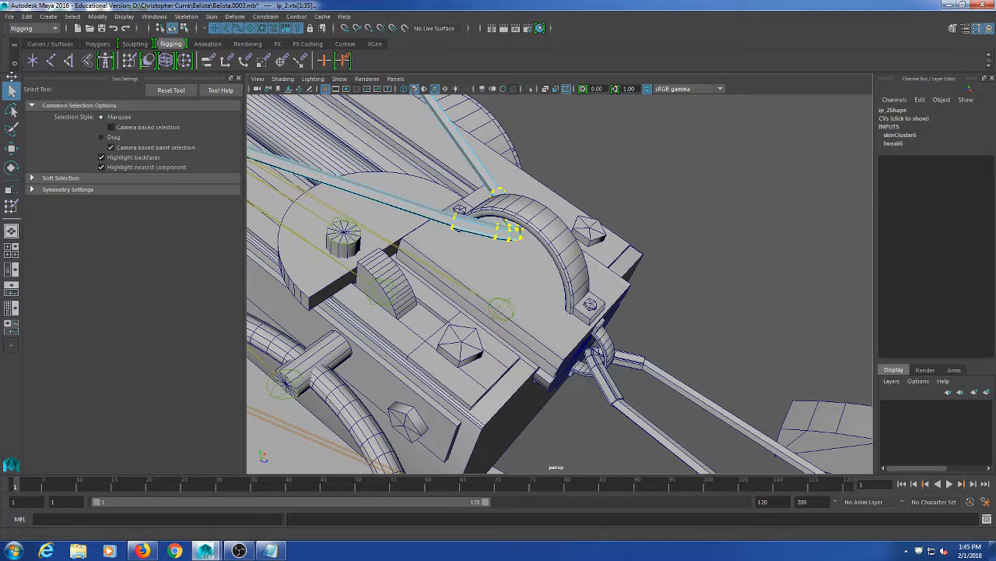
pyautogui.click(779, 221)
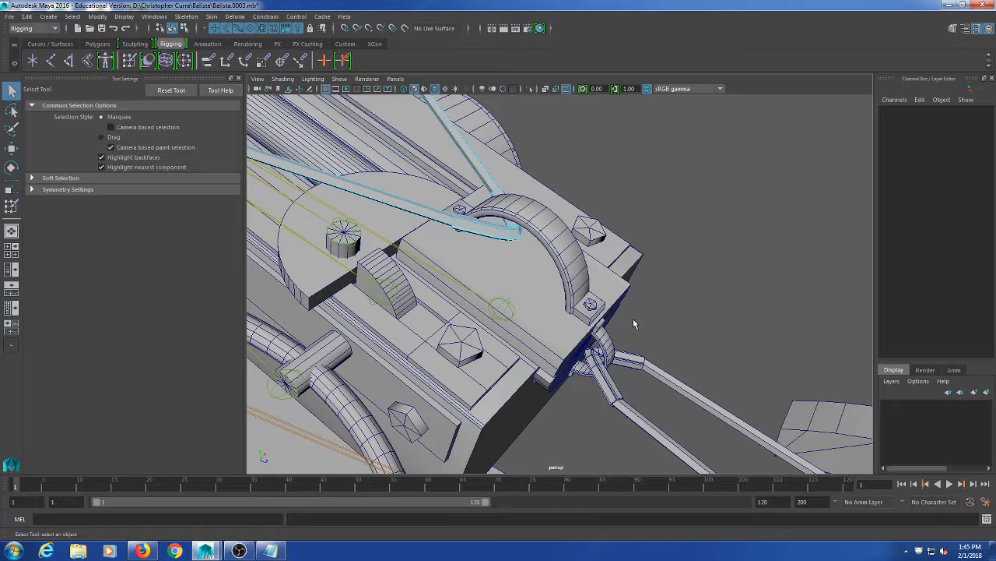
# - Select the vertices of the two pentagonal bolt heads on the arched bracket's feet of the mekanizma mesh in wireframe display
pyautogui.scroll(3, 633, 319)
pyautogui.click(610, 322)
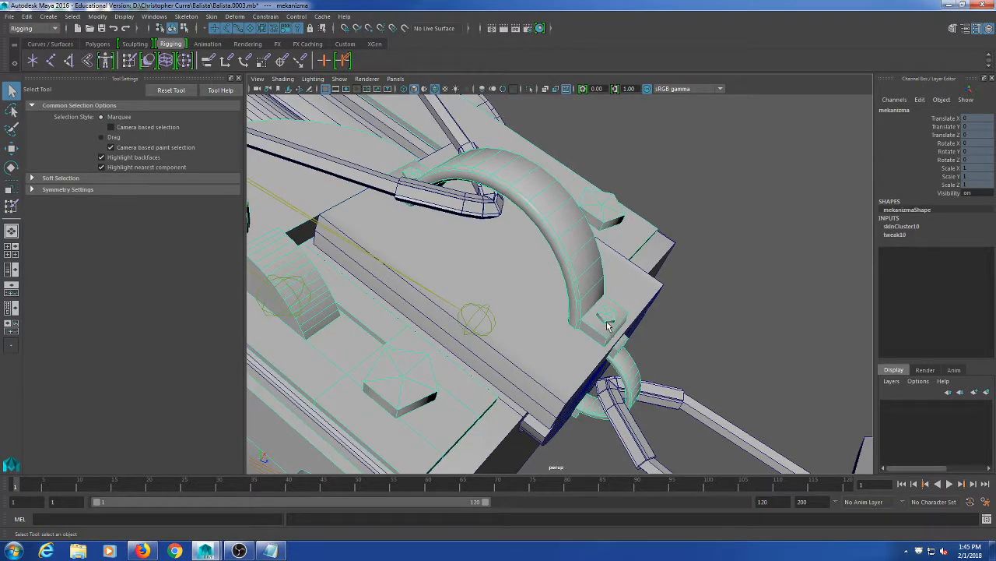
pyautogui.press('4')
pyautogui.scroll(6, 615, 334)
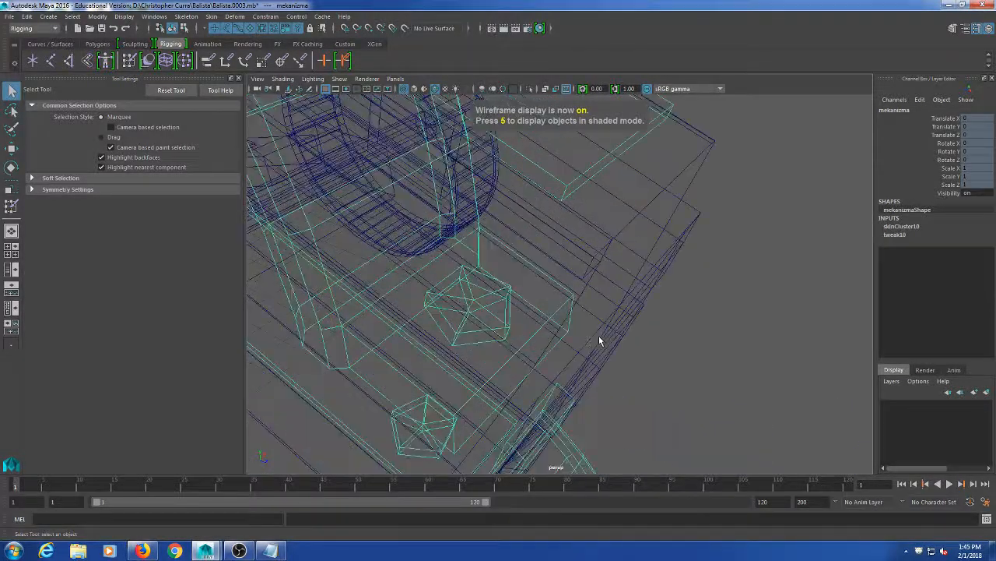
pyautogui.scroll(3, 599, 335)
pyautogui.moveTo(597, 378); pyautogui.dragTo(574, 326, button='right')
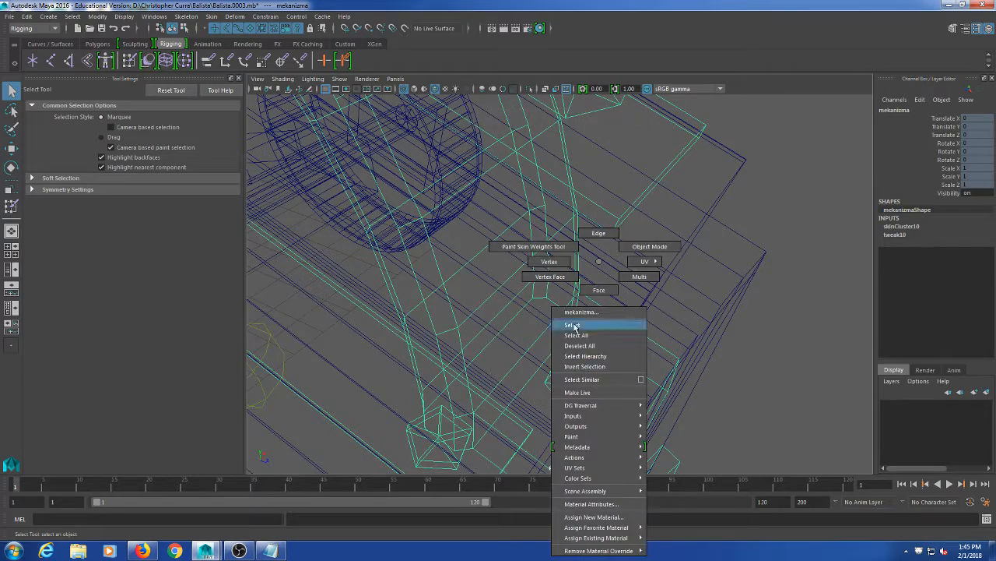
pyautogui.click(545, 261)
pyautogui.moveTo(630, 352); pyautogui.dragTo(636, 332)
pyautogui.hotkey('ctrl', 'z')
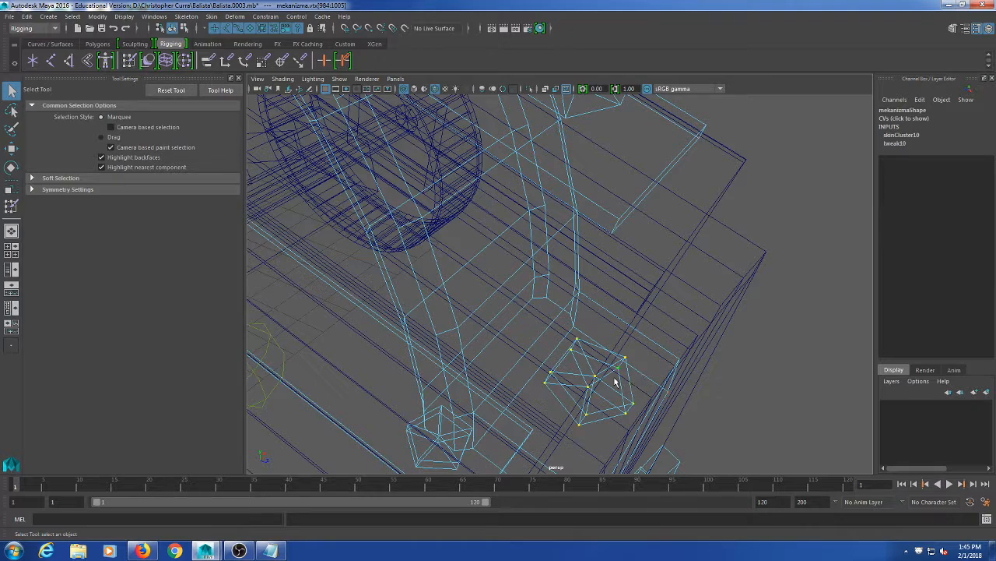
pyautogui.keyDown('alt'); pyautogui.moveTo(477, 238); pyautogui.dragTo(567, 278); pyautogui.keyUp('alt')
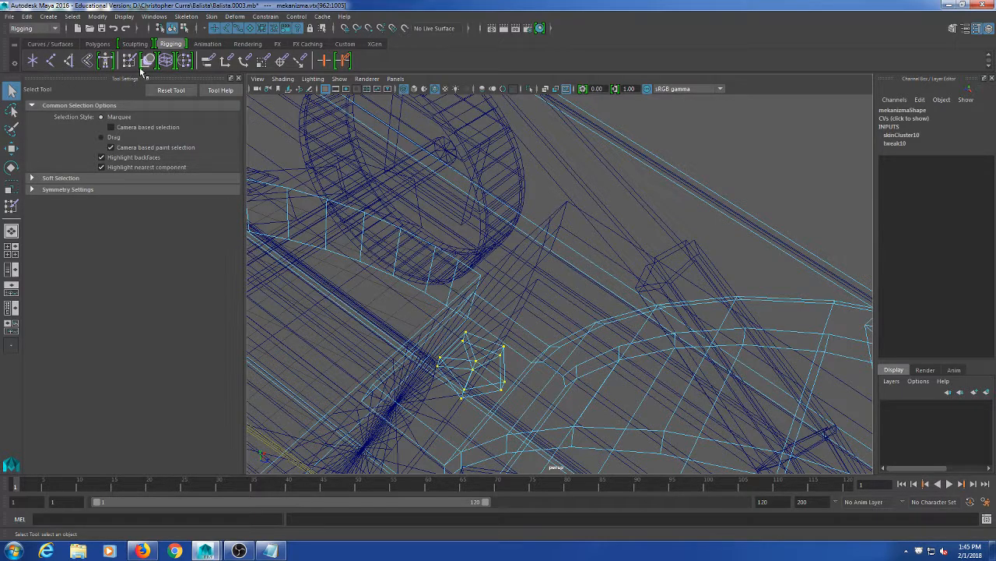
# - Bring up the bolt-joint skin weights for the selected bolt-head vertices, and return to object selection in shaded display with nothing selected
pyautogui.click(184, 60)
pyautogui.hotkey('ctrl', 'z')
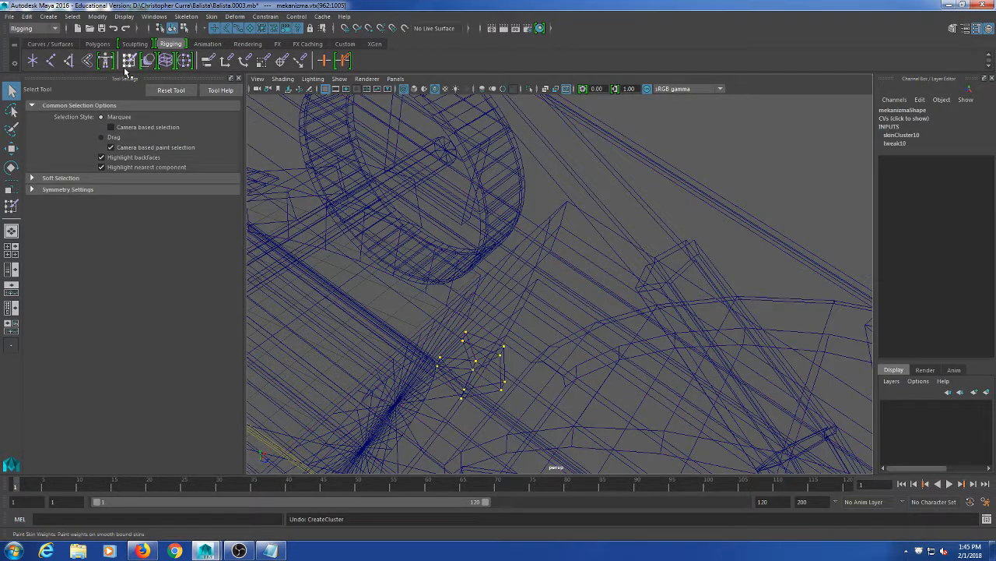
pyautogui.click(130, 61)
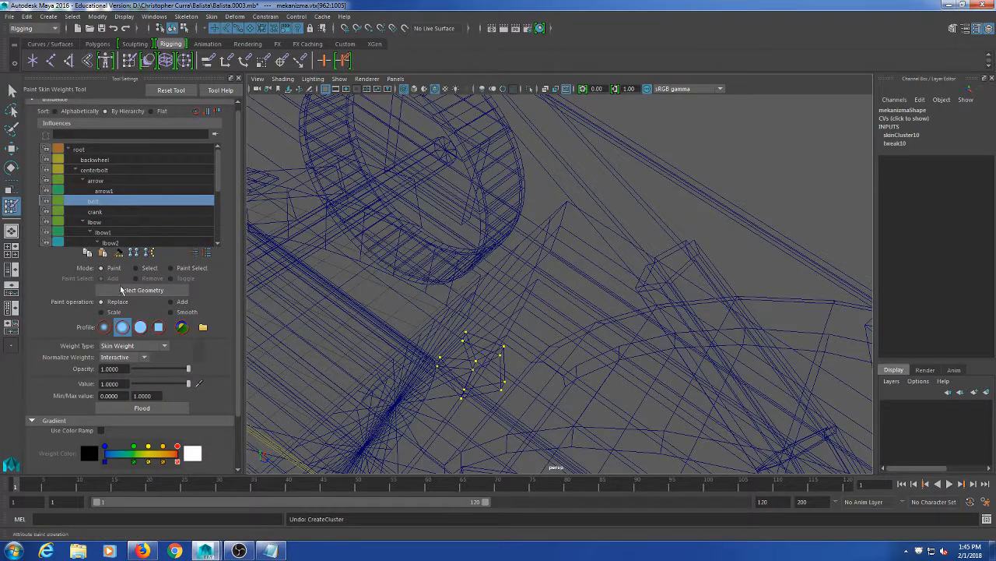
pyautogui.click(238, 79)
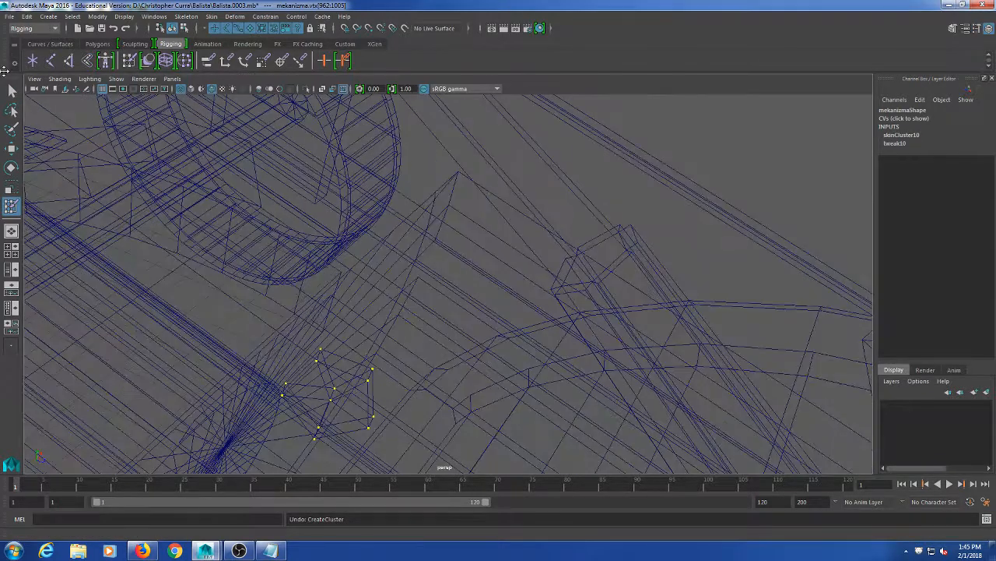
pyautogui.press('q')
pyautogui.click(550, 180)
pyautogui.press('5')
pyautogui.scroll(-8, 546, 187)
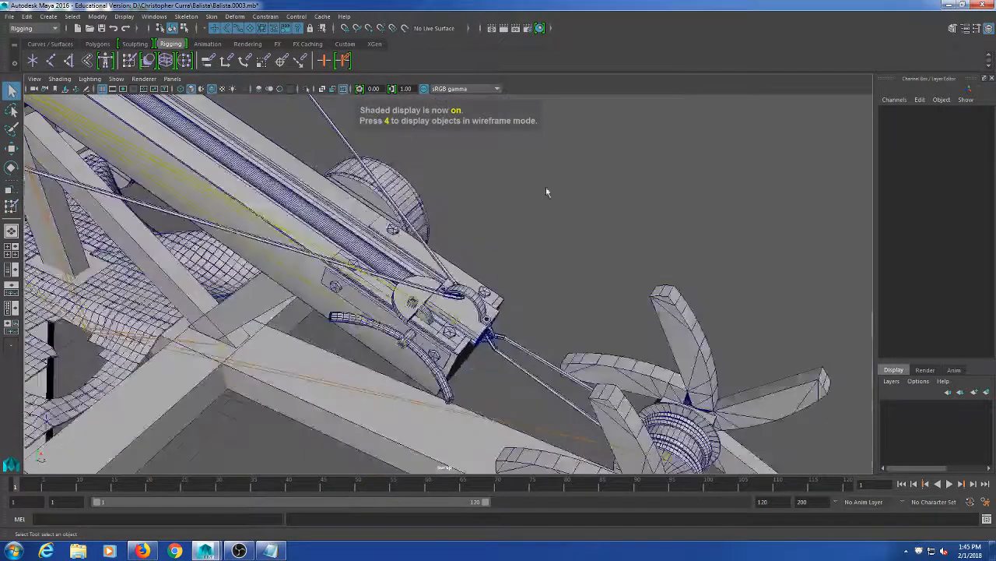
# - Select the bolt joint on the trigger block and view the block and arched bracket up close
pyautogui.keyDown('alt'); pyautogui.moveTo(546, 187); pyautogui.dragTo(444, 123); pyautogui.keyUp('alt')
pyautogui.keyDown('alt'); pyautogui.moveTo(582, 306); pyautogui.dragTo(531, 247, button='middle'); pyautogui.keyUp('alt')
pyautogui.keyDown('alt'); pyautogui.moveTo(531, 248); pyautogui.dragTo(467, 327); pyautogui.keyUp('alt')
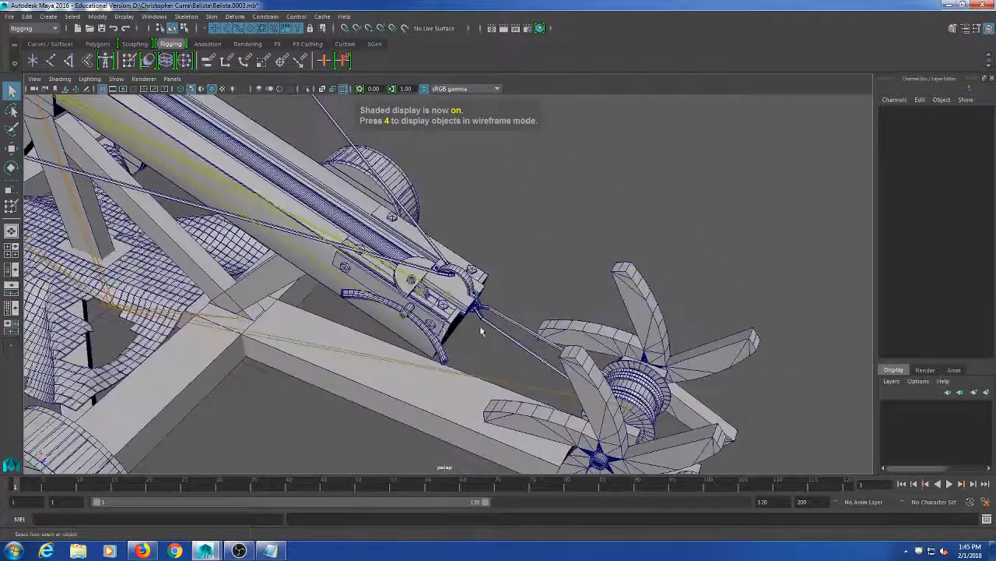
pyautogui.scroll(6, 468, 327)
pyautogui.click(474, 290)
pyautogui.keyDown('alt'); pyautogui.moveTo(475, 290); pyautogui.dragTo(464, 316); pyautogui.keyUp('alt')
pyautogui.scroll(3, 336, 281)
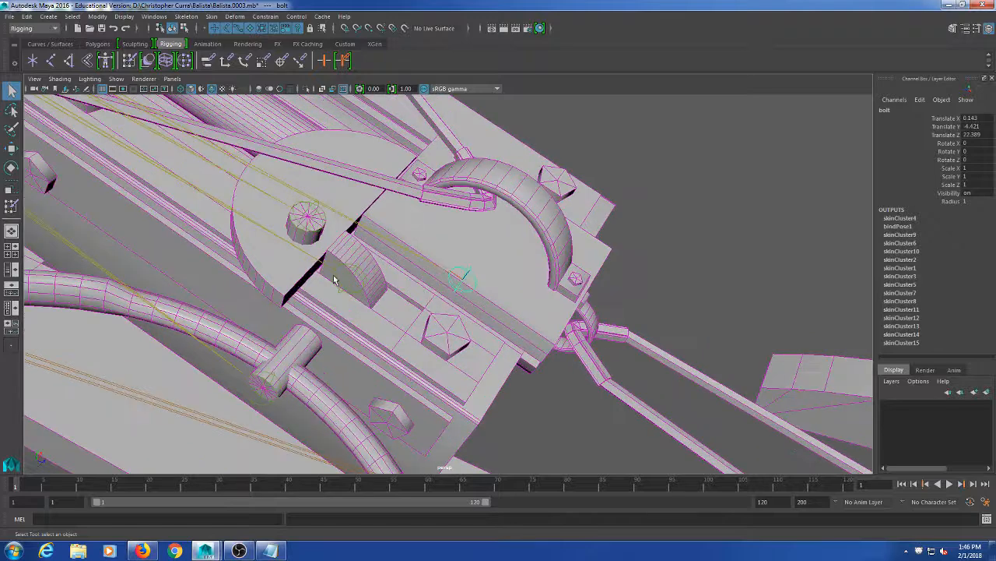
# - Select the lock2 joint together with the mekanizma mesh, review the Add Influence options, and close them without applying
pyautogui.click(328, 234)
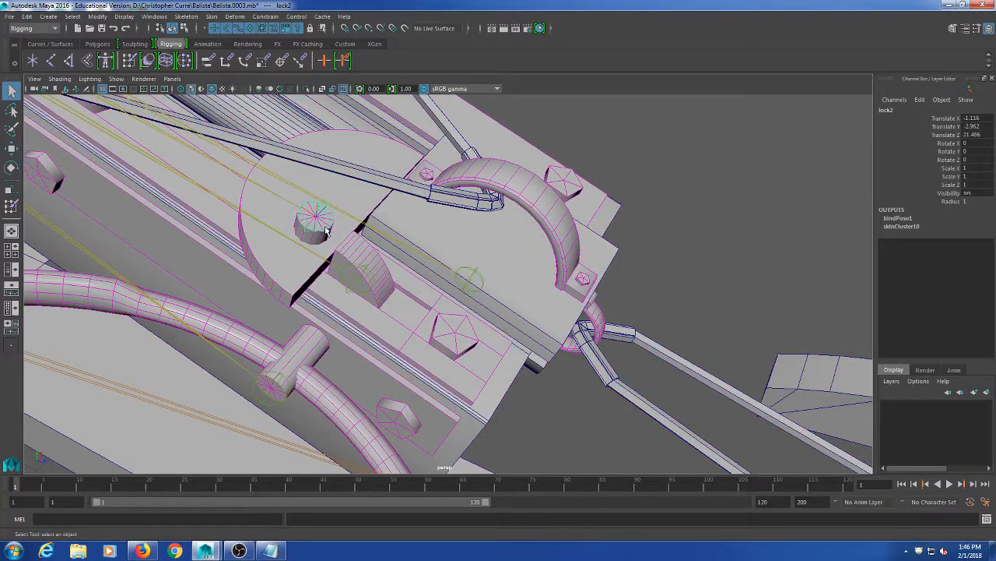
pyautogui.keyDown('shift'); pyautogui.click(355, 274); pyautogui.keyUp('shift')
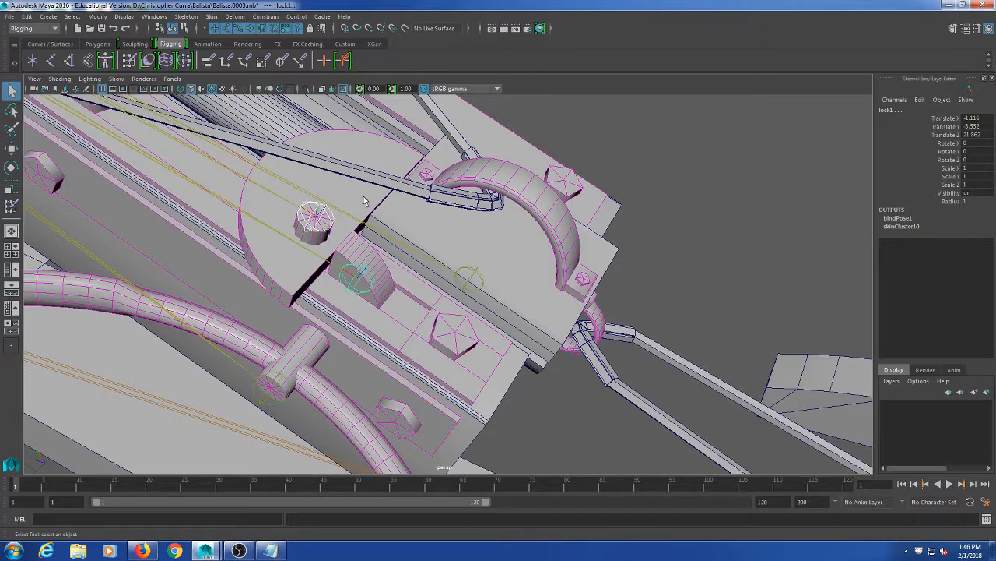
pyautogui.click(316, 211)
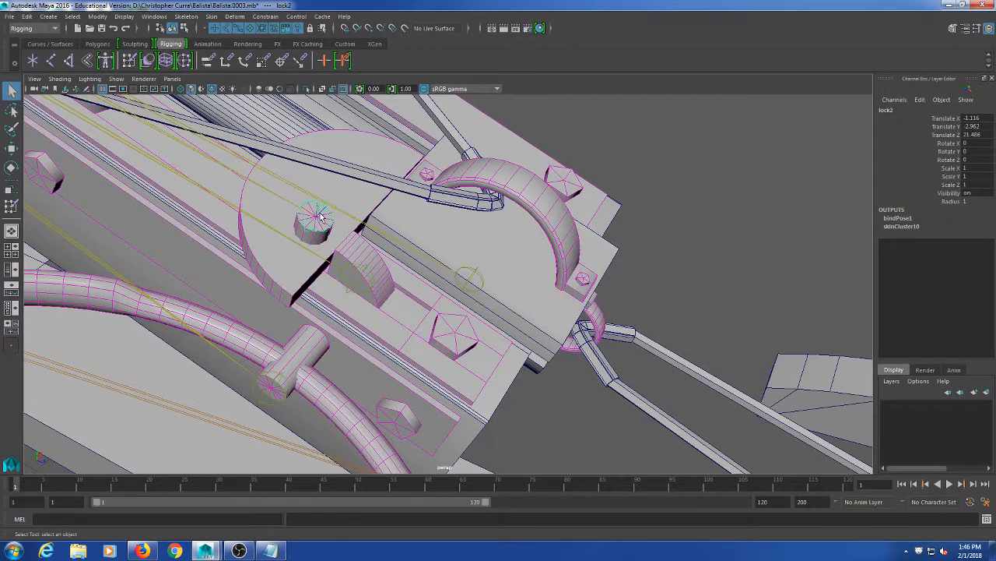
pyautogui.click(372, 199)
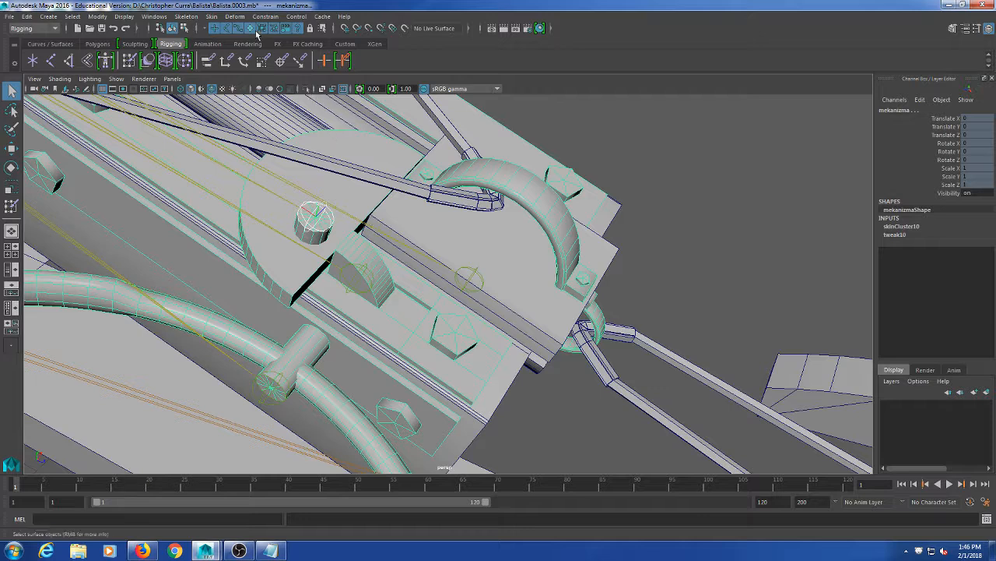
pyautogui.click(211, 16)
pyautogui.moveTo(250, 263)
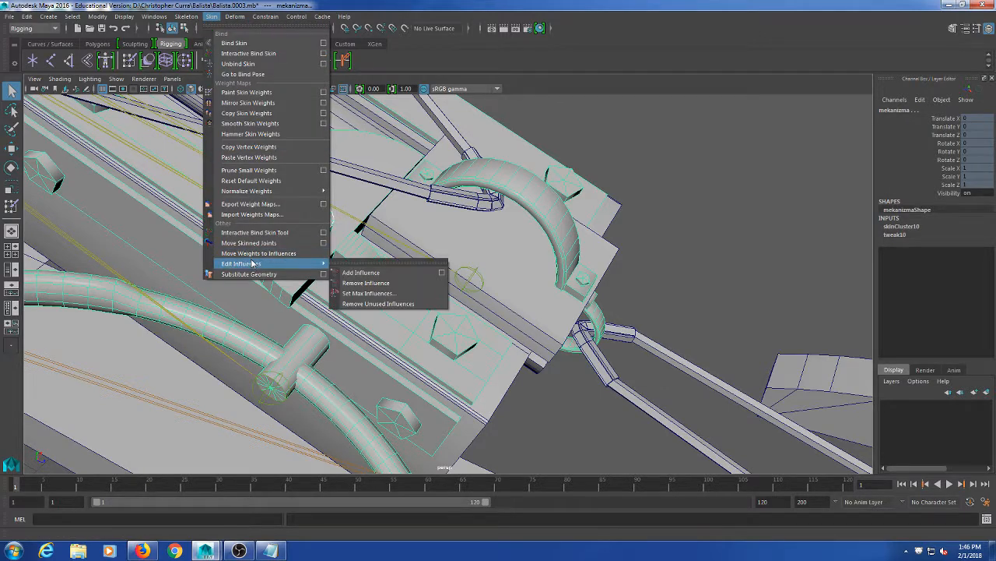
pyautogui.click(442, 274)
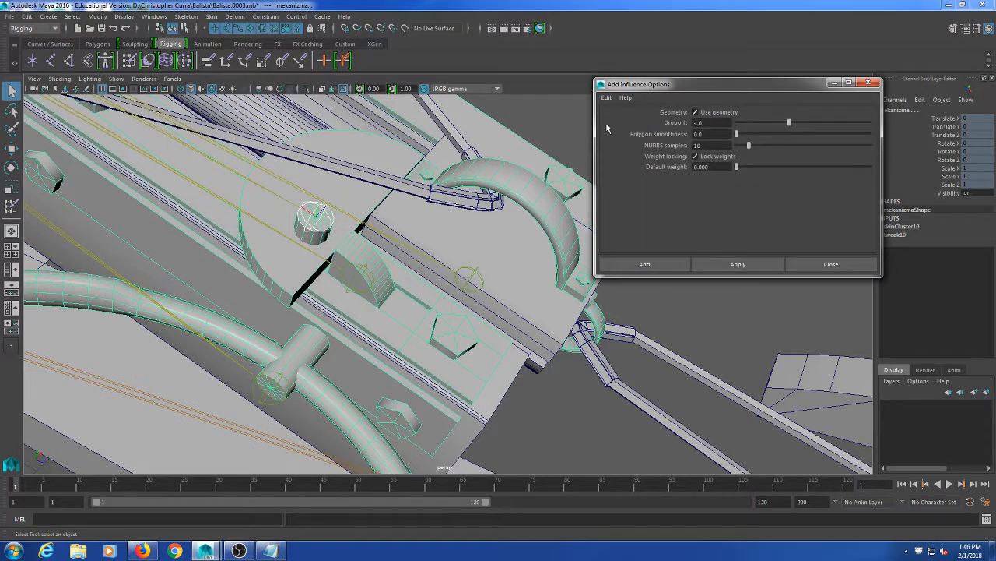
pyautogui.moveTo(640, 92); pyautogui.dragTo(589, 111)
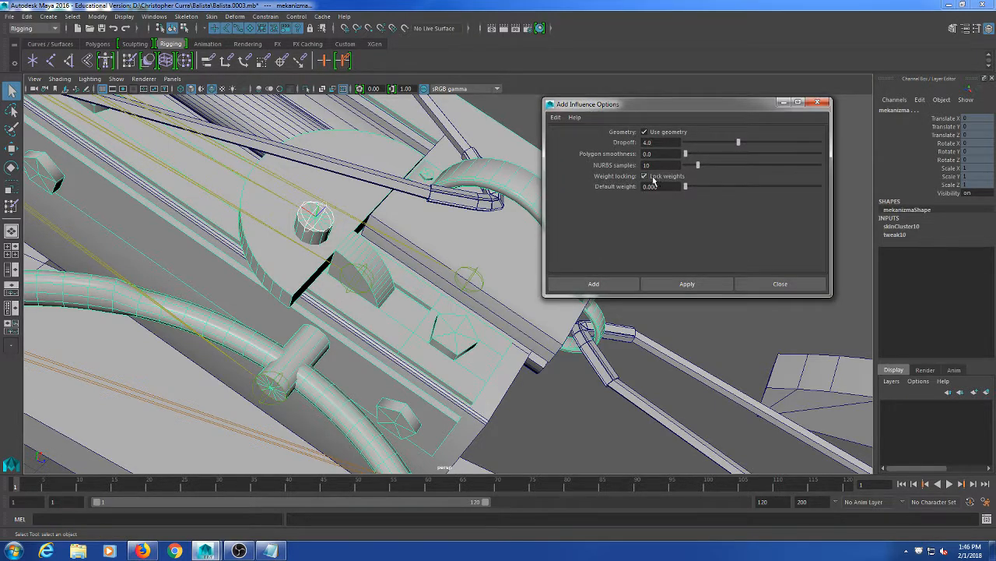
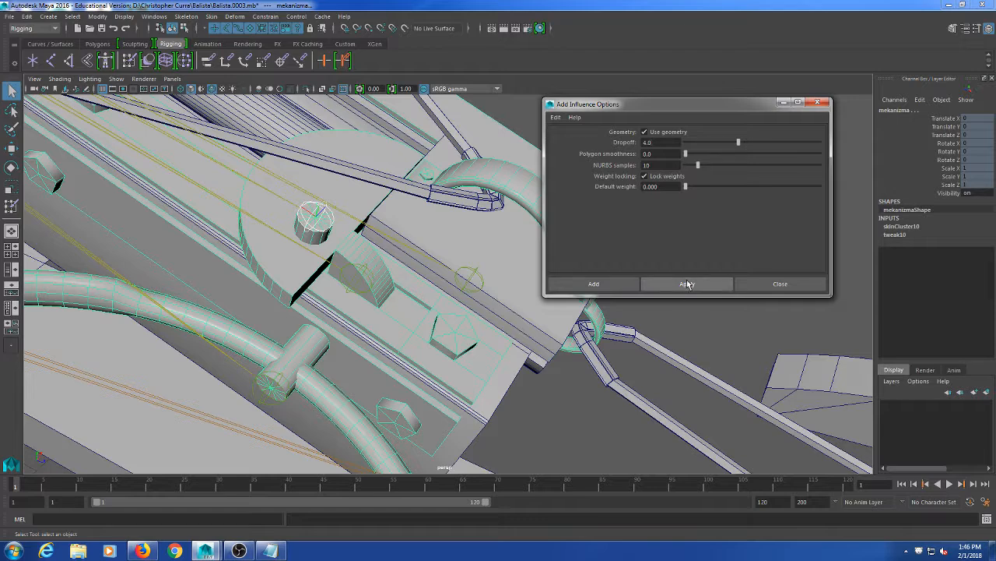
pyautogui.click(779, 284)
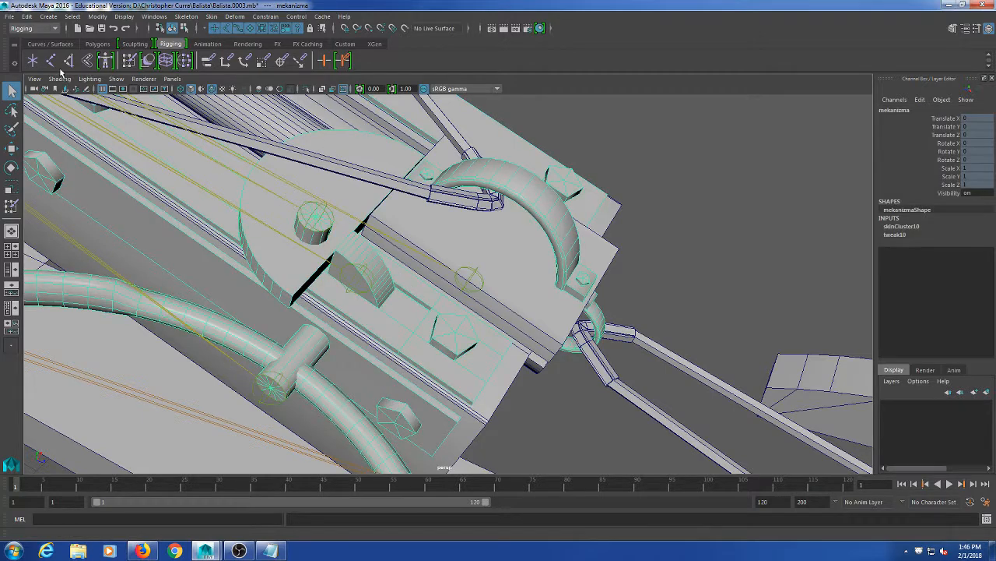
# - Compare the lock1 and lock2 skin weights painted on the mekanizma mesh, and leave weight painting
pyautogui.click(129, 61)
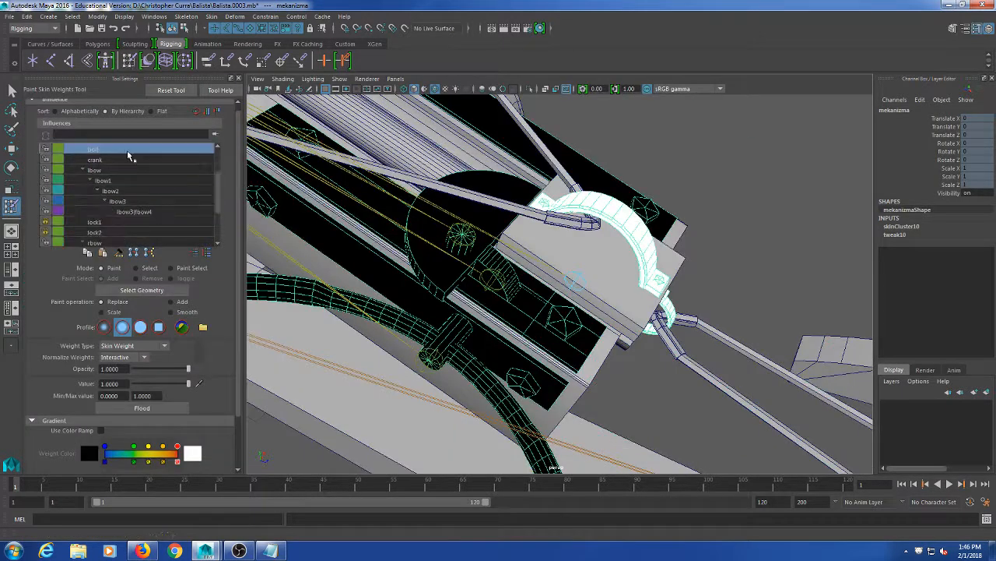
pyautogui.scroll(-2, 132, 156)
pyautogui.click(100, 159)
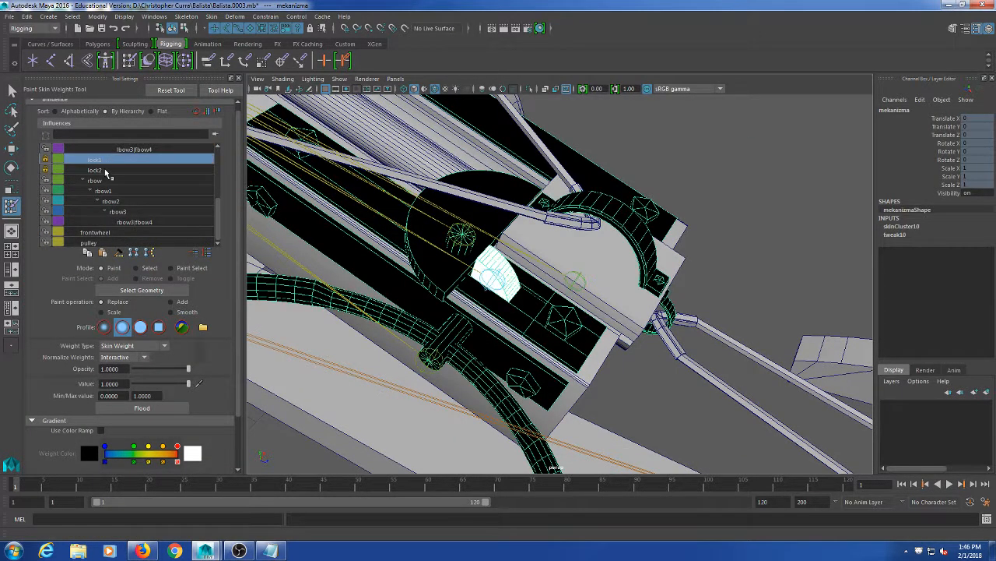
pyautogui.click(101, 169)
pyautogui.click(100, 160)
pyautogui.click(100, 169)
pyautogui.click(102, 161)
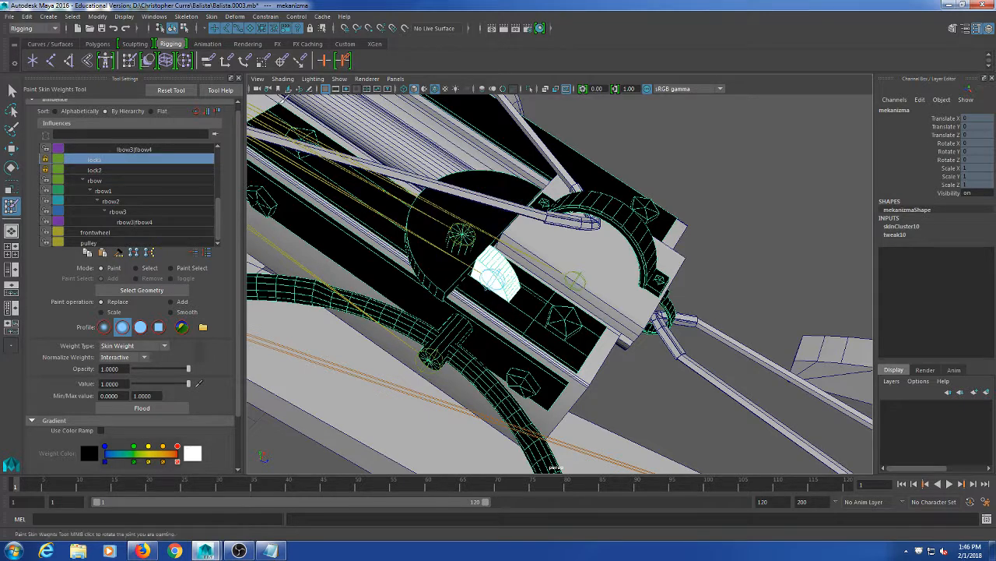
pyautogui.click(238, 78)
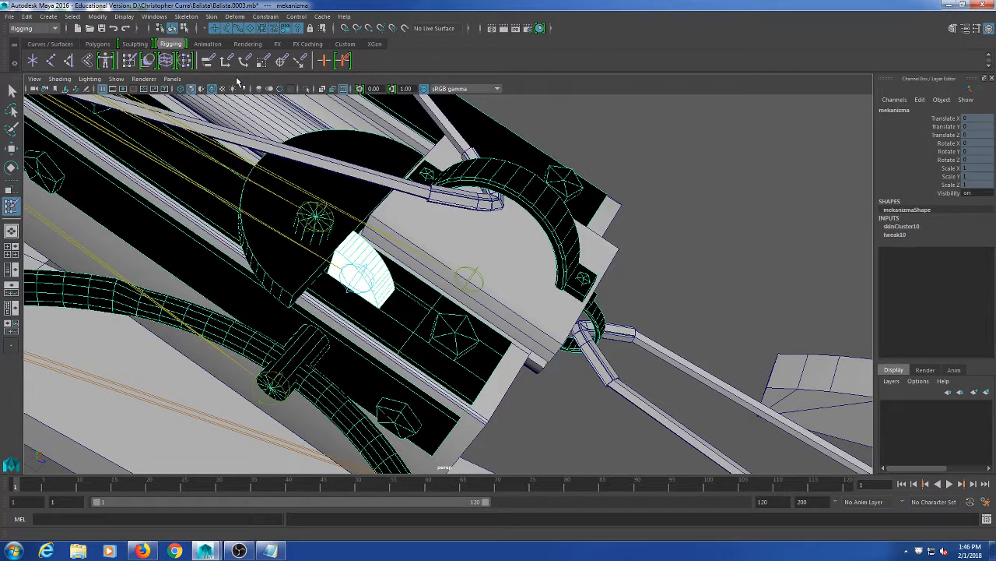
pyautogui.click(12, 90)
# - Select the bolt joint, test-move it to check how the trigger block follows, and undo the move
pyautogui.scroll(-8, 431, 224)
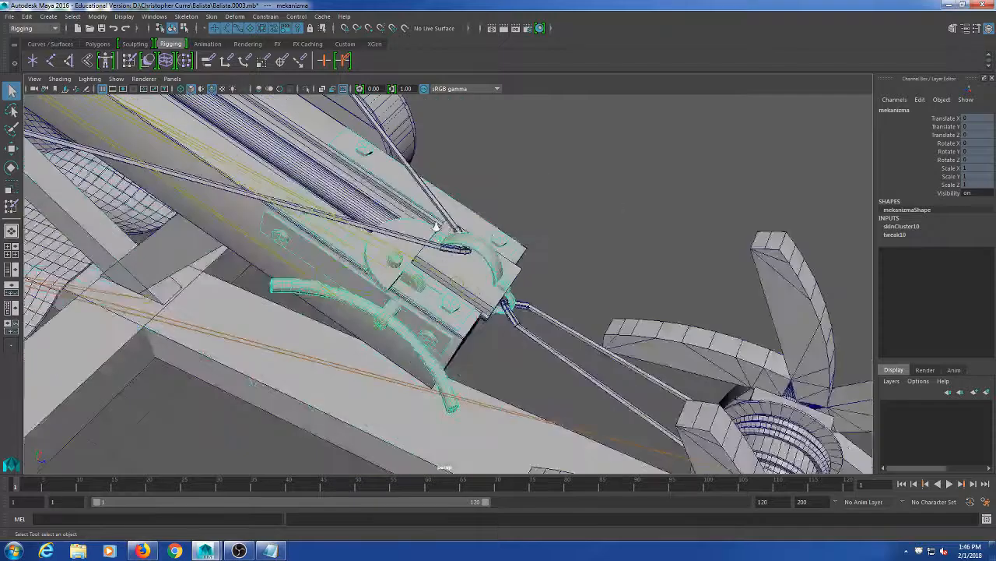
pyautogui.keyDown('alt'); pyautogui.moveTo(447, 225); pyautogui.dragTo(440, 257); pyautogui.keyUp('alt')
pyautogui.keyDown('alt'); pyautogui.moveTo(354, 260); pyautogui.dragTo(356, 271); pyautogui.keyUp('alt')
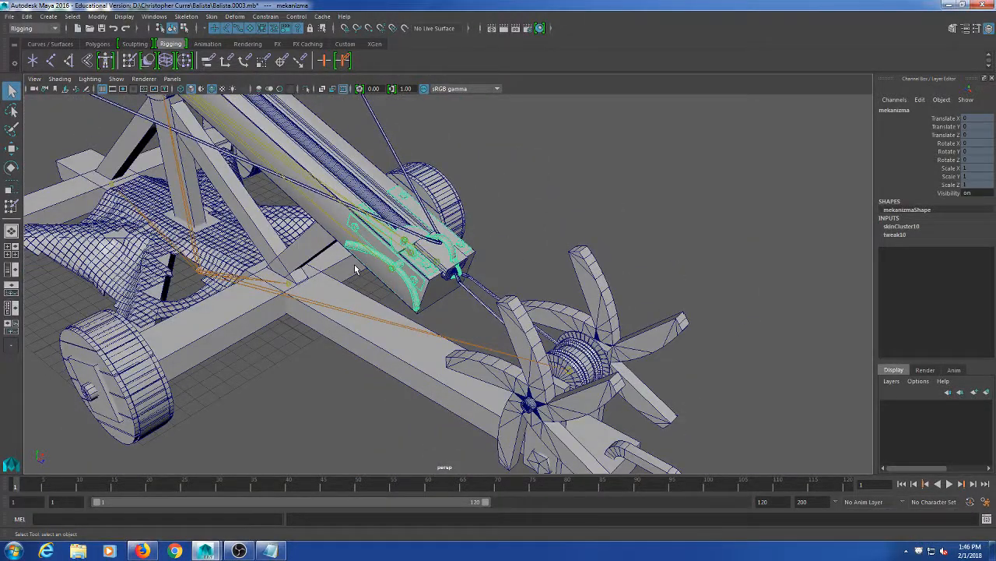
pyautogui.scroll(-5, 354, 268)
pyautogui.scroll(8, 374, 273)
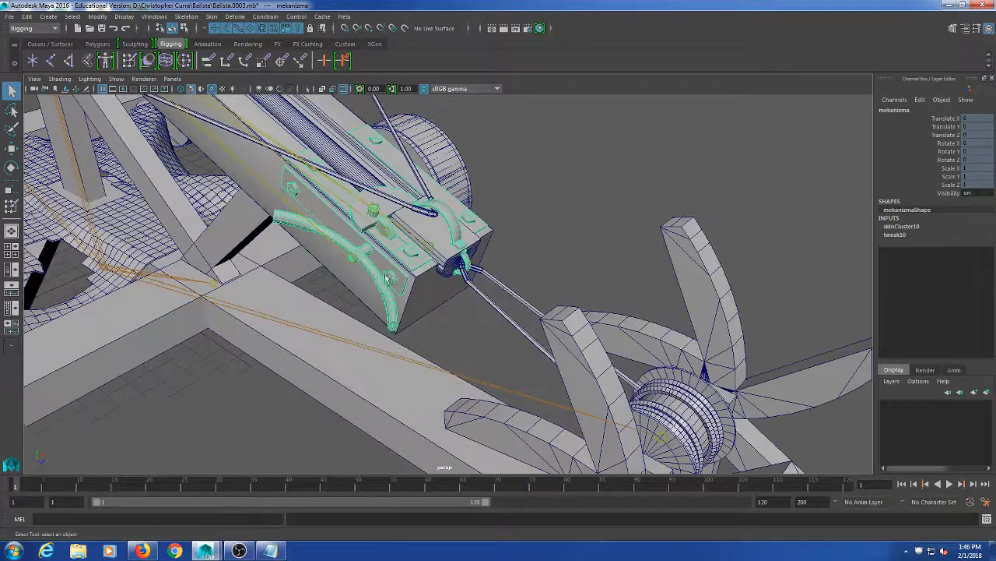
pyautogui.click(440, 255)
pyautogui.press('w')
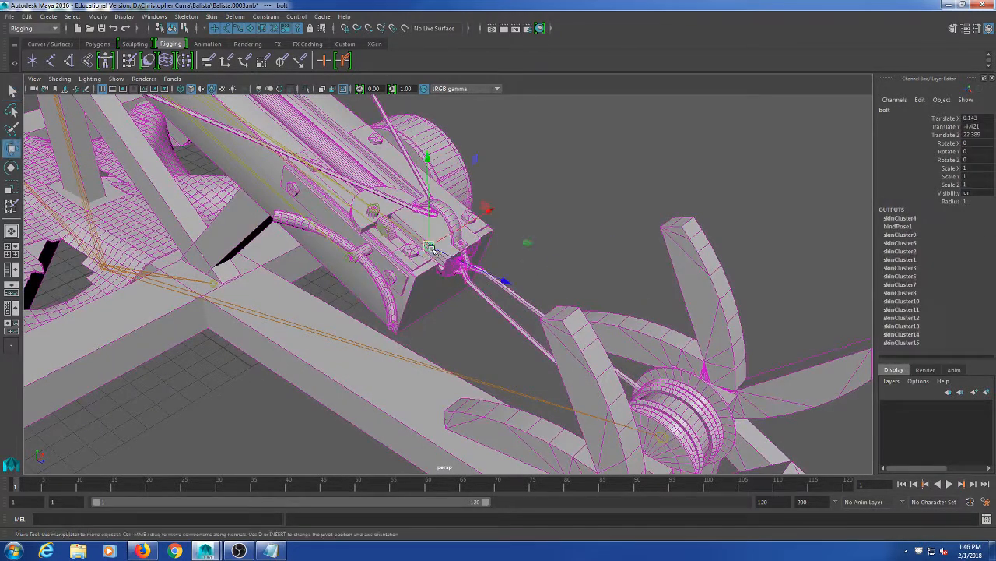
pyautogui.moveTo(433, 248); pyautogui.dragTo(520, 215)
pyautogui.hotkey('ctrl', 'z')
# - Examine the trigger block and locking parts up close, and look over the ballista from its opposite side
pyautogui.keyDown('alt'); pyautogui.moveTo(440, 261); pyautogui.dragTo(423, 289); pyautogui.keyUp('alt')
pyautogui.scroll(5, 404, 271)
pyautogui.keyDown('alt'); pyautogui.moveTo(404, 271); pyautogui.dragTo(416, 335, button='middle'); pyautogui.keyUp('alt')
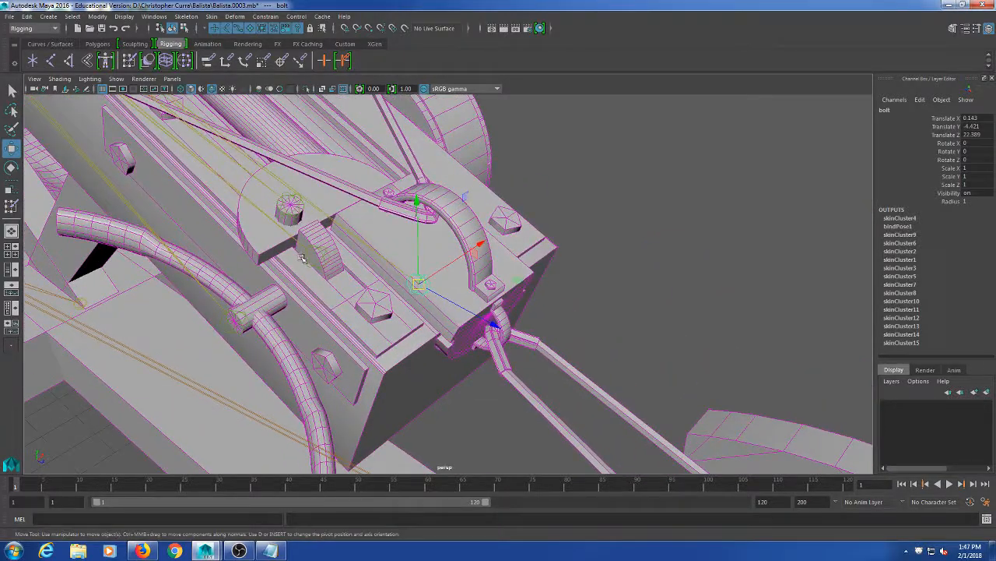
pyautogui.keyDown('alt'); pyautogui.moveTo(299, 254); pyautogui.dragTo(347, 283, button='middle'); pyautogui.keyUp('alt')
pyautogui.scroll(-8, 347, 282)
pyautogui.scroll(-4, 347, 283)
pyautogui.keyDown('alt'); pyautogui.moveTo(368, 305); pyautogui.dragTo(245, 298); pyautogui.keyUp('alt')
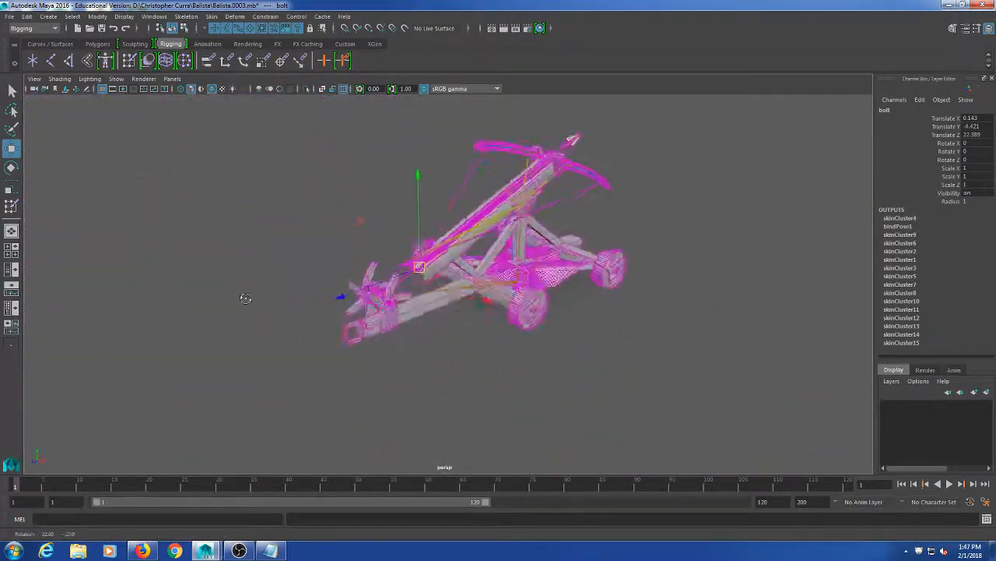
pyautogui.scroll(3, 306, 332)
pyautogui.scroll(5, 518, 281)
pyautogui.keyDown('alt'); pyautogui.moveTo(518, 281); pyautogui.dragTo(401, 335, button='middle'); pyautogui.keyUp('alt')
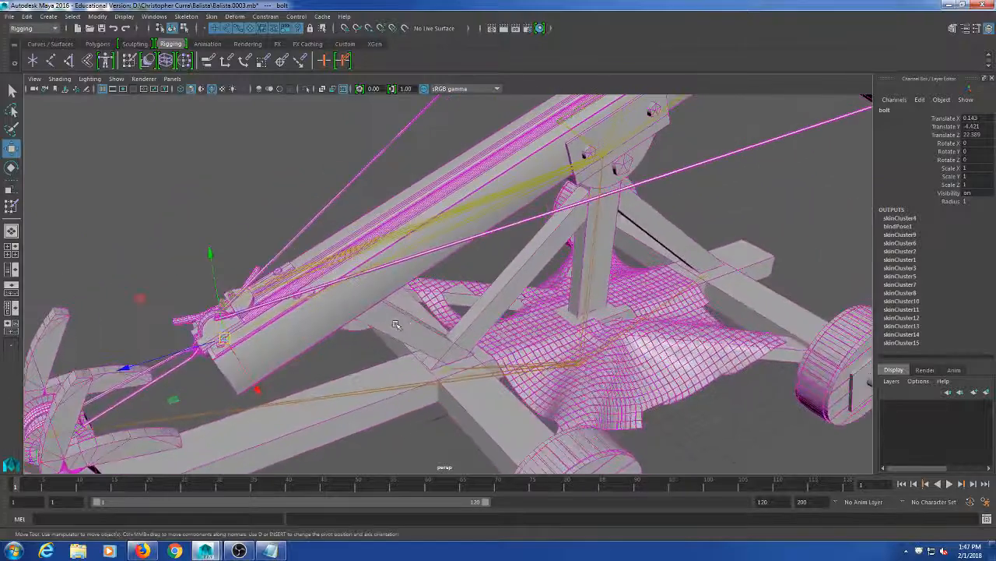
pyautogui.keyDown('alt'); pyautogui.moveTo(409, 268); pyautogui.dragTo(429, 301); pyautogui.keyUp('alt')
# - Test-move the bolt joint while viewing the whole ballista to check the bowstring and winch ropes, and undo the moves
pyautogui.moveTo(228, 358); pyautogui.dragTo(226, 280)
pyautogui.scroll(-4, 395, 247)
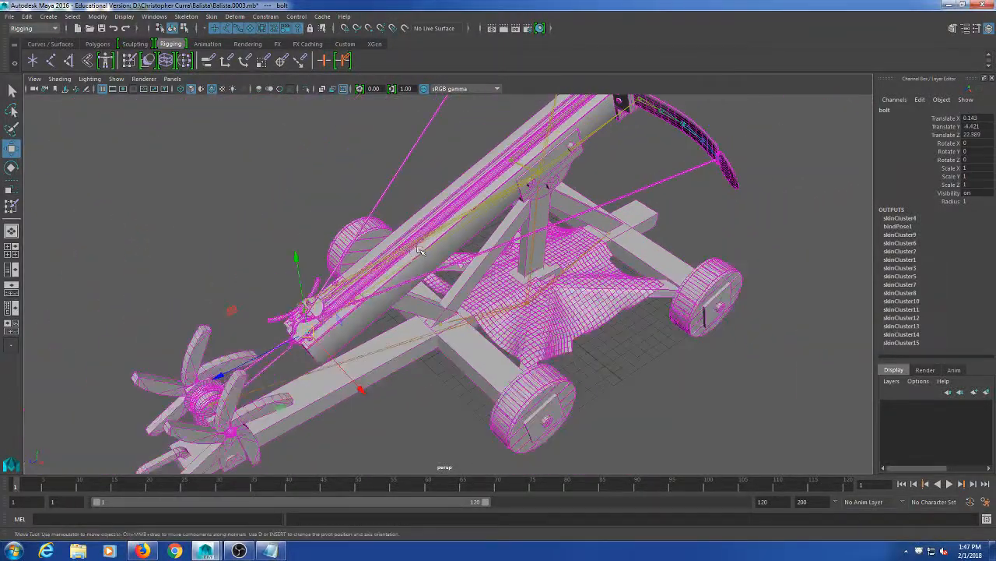
pyautogui.keyDown('alt'); pyautogui.moveTo(395, 247); pyautogui.dragTo(398, 330, button='middle'); pyautogui.keyUp('alt')
pyautogui.keyDown('alt'); pyautogui.moveTo(398, 330); pyautogui.dragTo(407, 317); pyautogui.keyUp('alt')
pyautogui.moveTo(294, 387); pyautogui.dragTo(450, 248)
pyautogui.hotkey('ctrl', 'z')
# - Test-move the bolt joint above the rail and from side to side to check how the bowstring and winch ropes stretch, and undo the moves
pyautogui.keyDown('alt'); pyautogui.moveTo(450, 248); pyautogui.dragTo(506, 204, button='middle'); pyautogui.keyUp('alt')
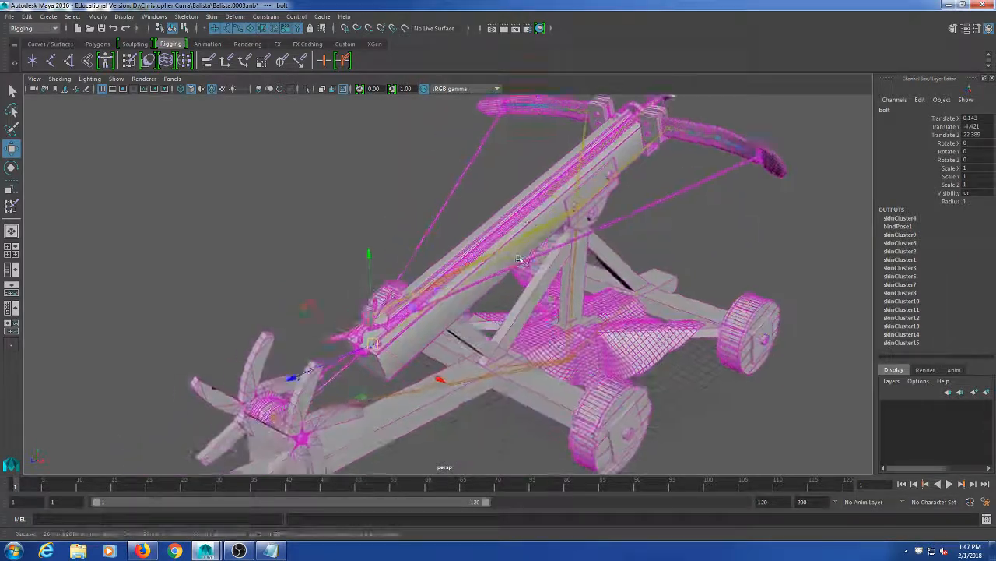
pyautogui.keyDown('alt'); pyautogui.moveTo(506, 204); pyautogui.dragTo(475, 211); pyautogui.keyUp('alt')
pyautogui.keyDown('alt'); pyautogui.moveTo(475, 211); pyautogui.dragTo(497, 247, button='middle'); pyautogui.keyUp('alt')
pyautogui.moveTo(382, 380); pyautogui.dragTo(354, 179)
pyautogui.moveTo(538, 212); pyautogui.dragTo(450, 276)
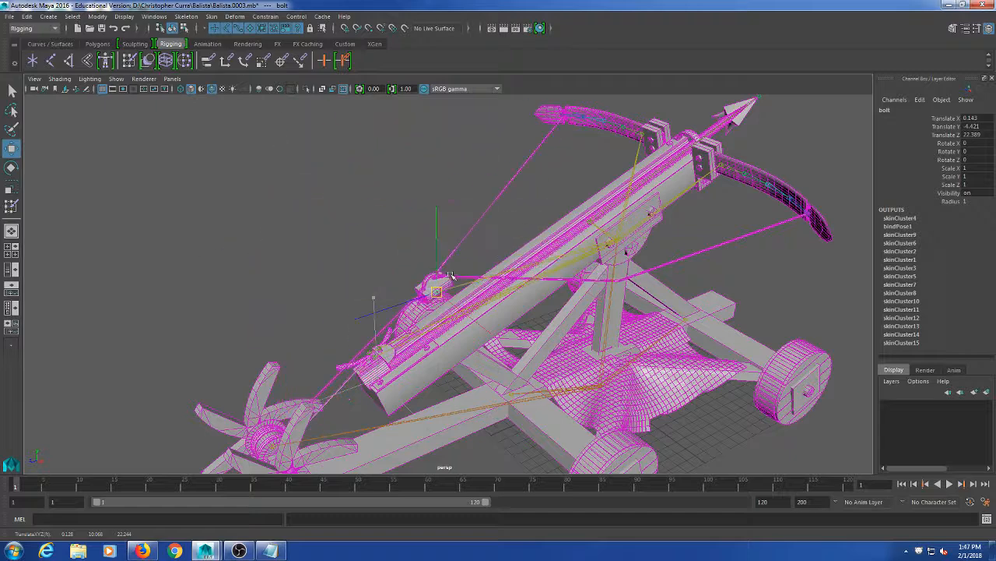
pyautogui.moveTo(495, 226); pyautogui.dragTo(384, 196)
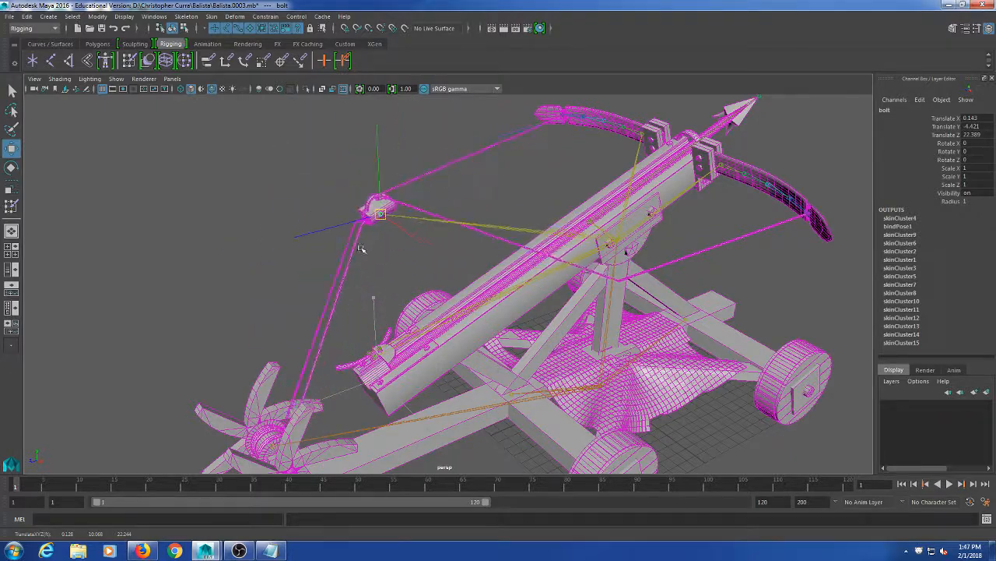
pyautogui.moveTo(489, 197); pyautogui.dragTo(453, 226)
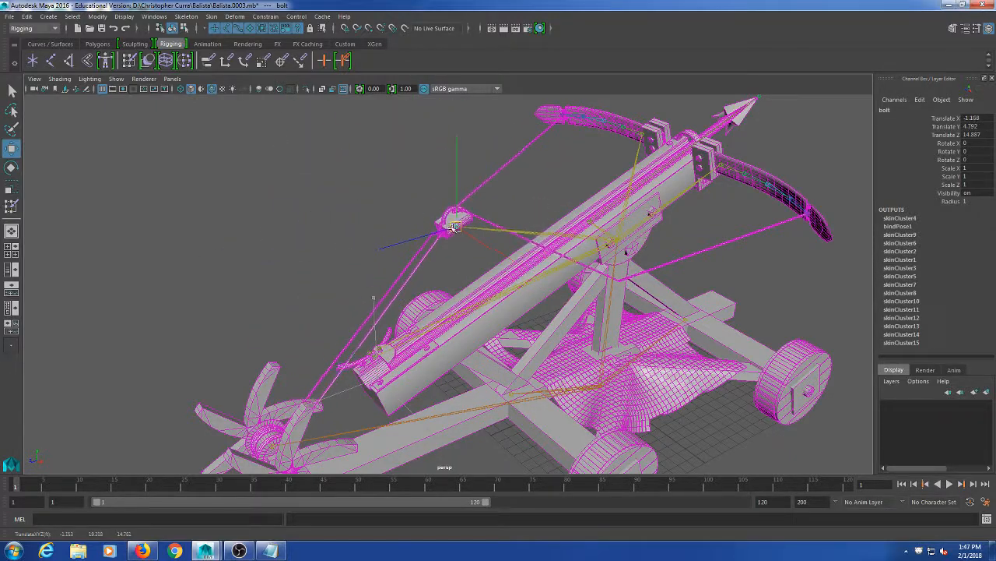
pyautogui.keyDown('alt'); pyautogui.moveTo(603, 296); pyautogui.dragTo(638, 329); pyautogui.keyUp('alt')
pyautogui.scroll(5, 519, 358)
pyautogui.scroll(3, 563, 381)
pyautogui.scroll(-8, 536, 360)
pyautogui.scroll(3, 608, 341)
# - Check the bowstring and ropes from the ballista's side by lifting the bolt joint and moving it forward, undoing each move
pyautogui.keyDown('alt'); pyautogui.moveTo(581, 255); pyautogui.dragTo(366, 370); pyautogui.keyUp('alt')
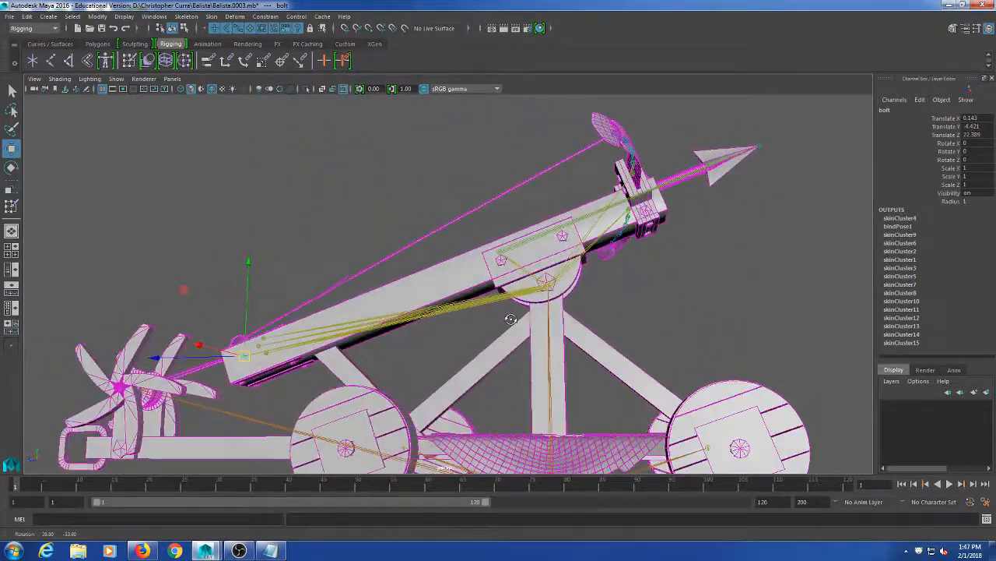
pyautogui.moveTo(242, 352); pyautogui.dragTo(224, 205)
pyautogui.hotkey('ctrl', 'z')
pyautogui.keyDown('alt'); pyautogui.moveTo(319, 303); pyautogui.dragTo(387, 330); pyautogui.keyUp('alt')
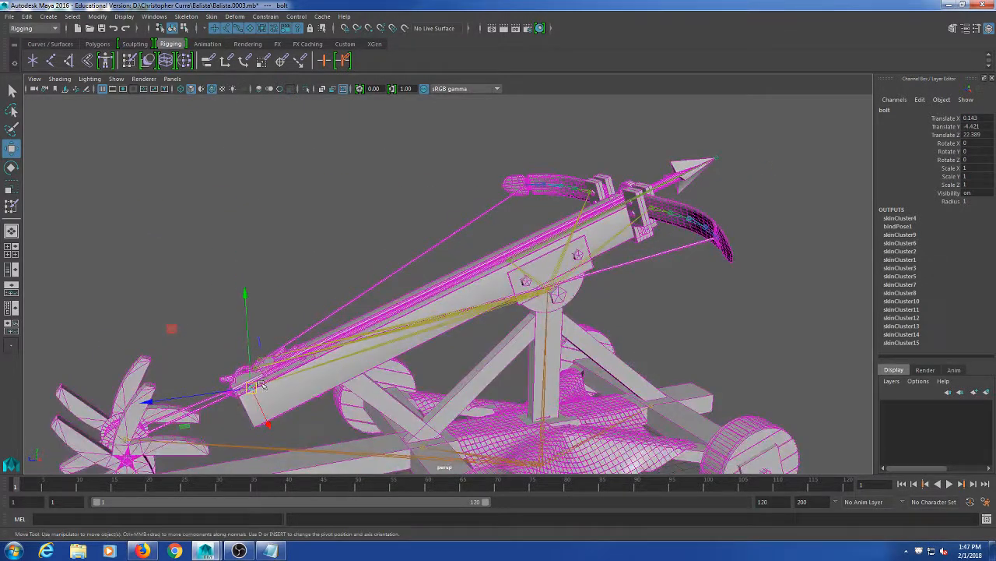
pyautogui.moveTo(252, 387); pyautogui.dragTo(503, 289)
pyautogui.hotkey('ctrl', 'z')
# - Raise the bolt joint once more while viewing the ballista from behind to check the bowstring halves, and undo the move
pyautogui.keyDown('alt'); pyautogui.moveTo(503, 289); pyautogui.dragTo(540, 256, button='right'); pyautogui.keyUp('alt')
pyautogui.keyDown('alt'); pyautogui.moveTo(541, 256); pyautogui.dragTo(590, 347); pyautogui.keyUp('alt')
pyautogui.keyDown('alt'); pyautogui.moveTo(590, 347); pyautogui.dragTo(499, 321, button='right'); pyautogui.keyUp('alt')
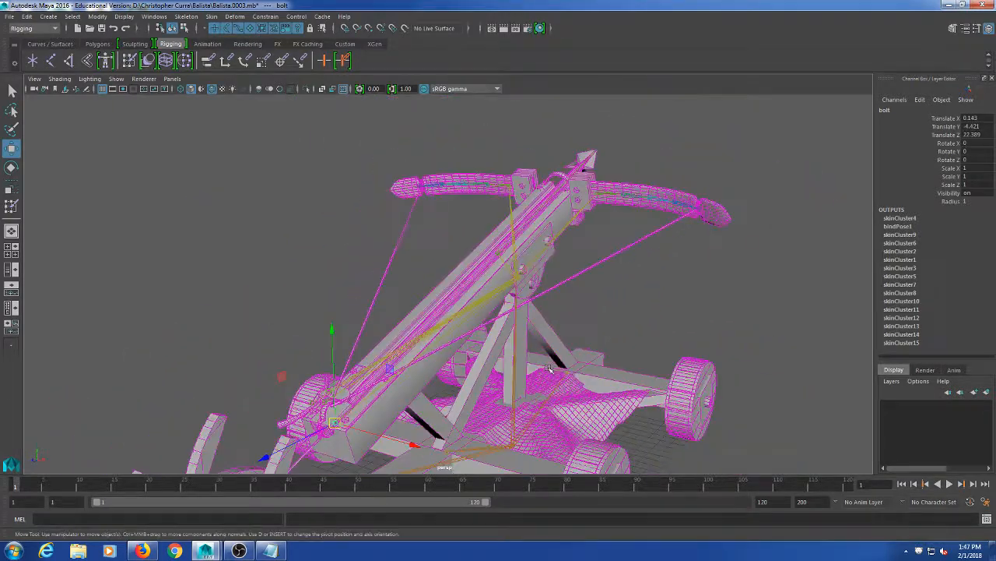
pyautogui.keyDown('alt'); pyautogui.moveTo(498, 321); pyautogui.dragTo(520, 327); pyautogui.keyUp('alt')
pyautogui.moveTo(286, 374); pyautogui.dragTo(339, 172)
pyautogui.hotkey('ctrl', 'z')
pyautogui.keyDown('alt'); pyautogui.moveTo(572, 269); pyautogui.dragTo(629, 310); pyautogui.keyUp('alt')
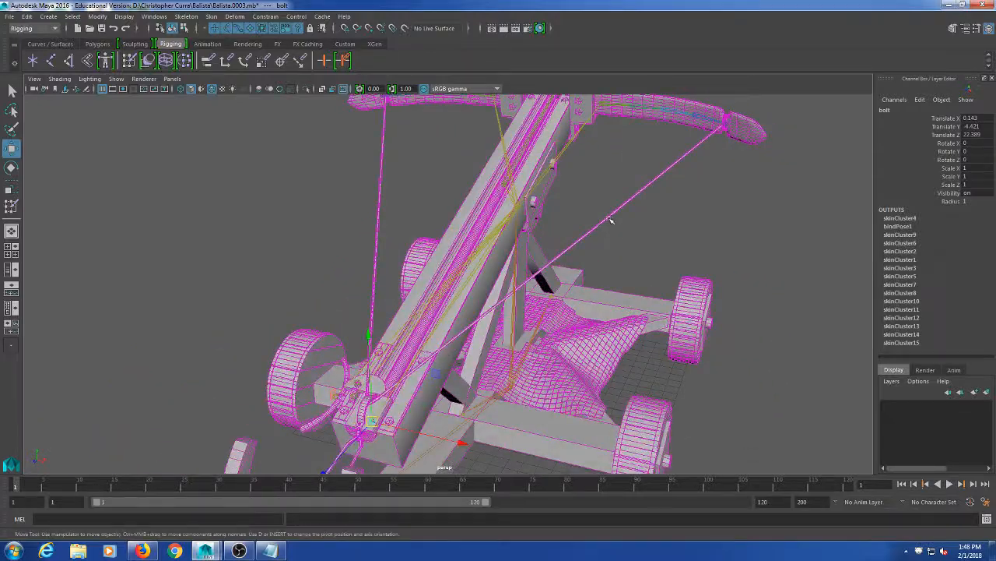
# - Select the ip_2 bowstring mesh and examine the string half leading to the rbow limb
pyautogui.keyDown('alt'); pyautogui.moveTo(609, 220); pyautogui.dragTo(559, 282, button='middle'); pyautogui.keyUp('alt')
pyautogui.keyDown('alt'); pyautogui.moveTo(559, 282); pyautogui.dragTo(623, 257, button='right'); pyautogui.keyUp('alt')
pyautogui.keyDown('alt'); pyautogui.moveTo(622, 257); pyautogui.dragTo(589, 223); pyautogui.keyUp('alt')
pyautogui.click(578, 249)
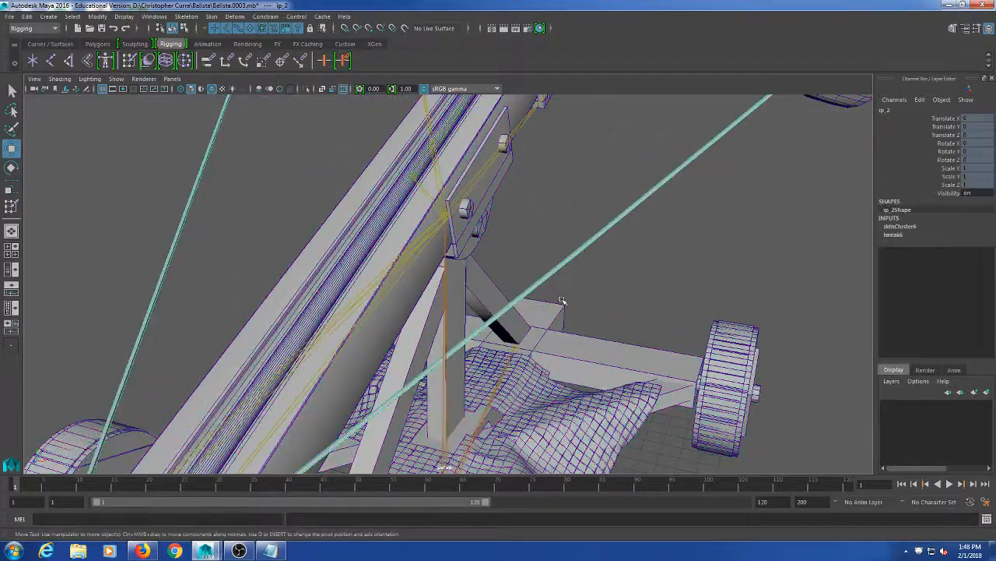
pyautogui.keyDown('alt'); pyautogui.moveTo(561, 300); pyautogui.dragTo(591, 305); pyautogui.keyUp('alt')
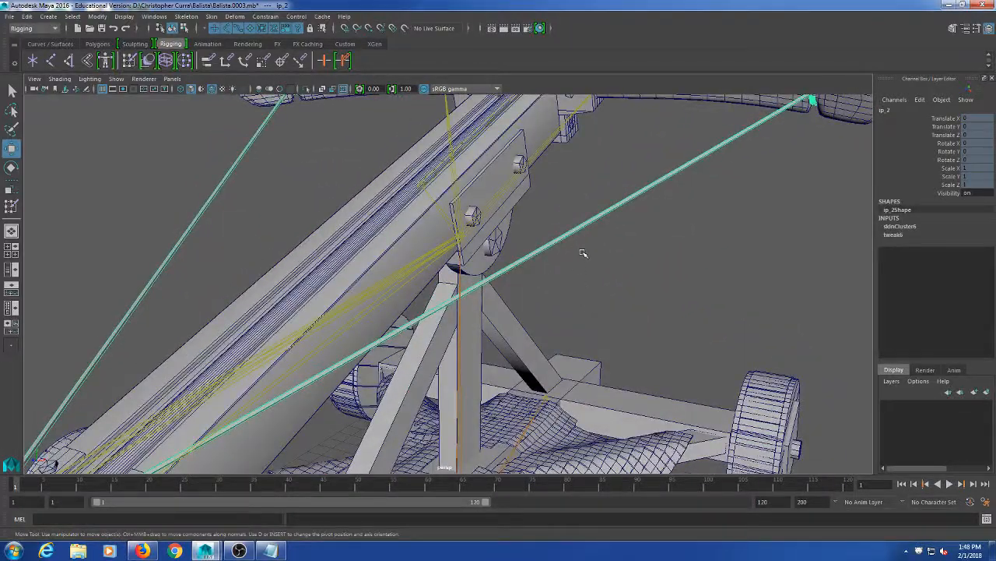
pyautogui.keyDown('alt'); pyautogui.moveTo(583, 253); pyautogui.dragTo(587, 279); pyautogui.keyUp('alt')
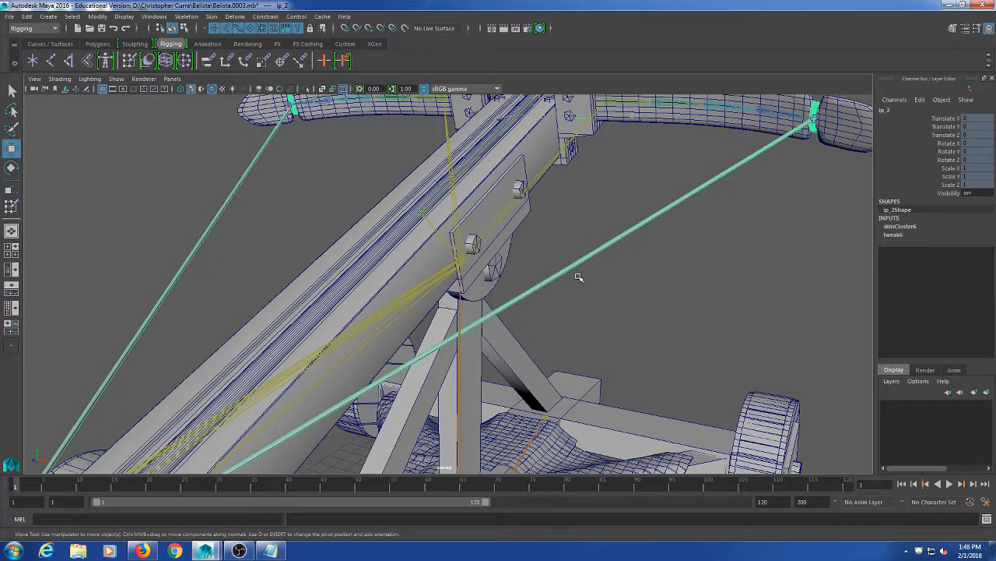
pyautogui.keyDown('alt'); pyautogui.moveTo(571, 277); pyautogui.dragTo(558, 275); pyautogui.keyUp('alt')
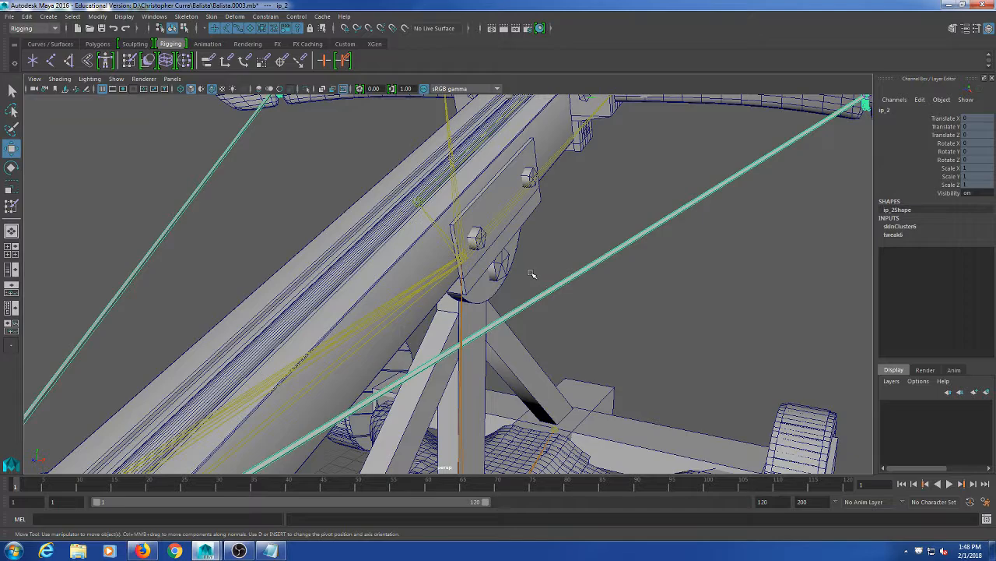
pyautogui.scroll(-4, 551, 303)
pyautogui.keyDown('alt'); pyautogui.moveTo(520, 314); pyautogui.dragTo(563, 274); pyautogui.keyUp('alt')
pyautogui.moveTo(581, 218); pyautogui.dragTo(548, 246)
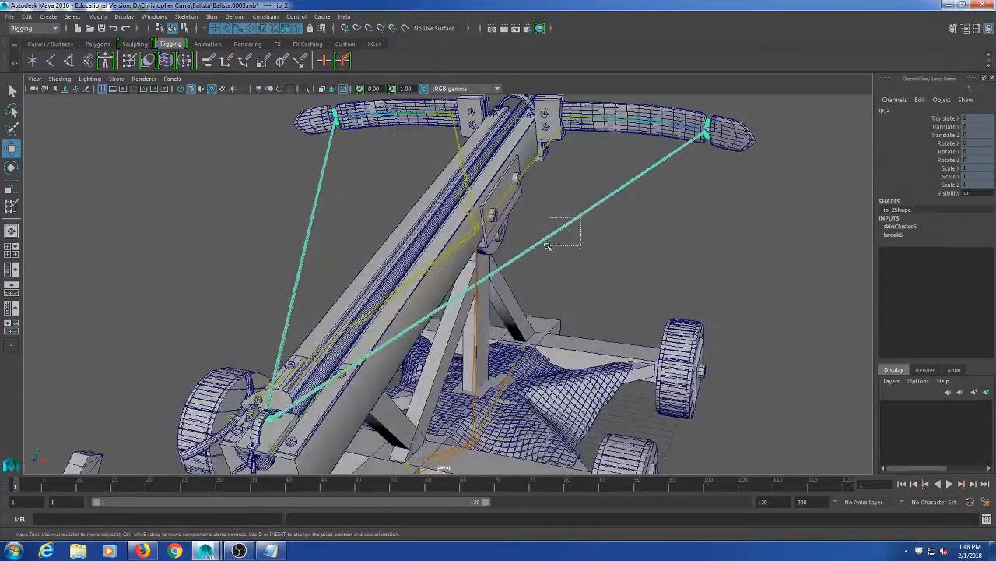
pyautogui.scroll(5, 595, 257)
pyautogui.moveTo(577, 237); pyautogui.dragTo(539, 238, button='right')
pyautogui.keyDown('alt'); pyautogui.moveTo(562, 251); pyautogui.dragTo(603, 258); pyautogui.keyUp('alt')
pyautogui.moveTo(626, 202); pyautogui.dragTo(521, 307)
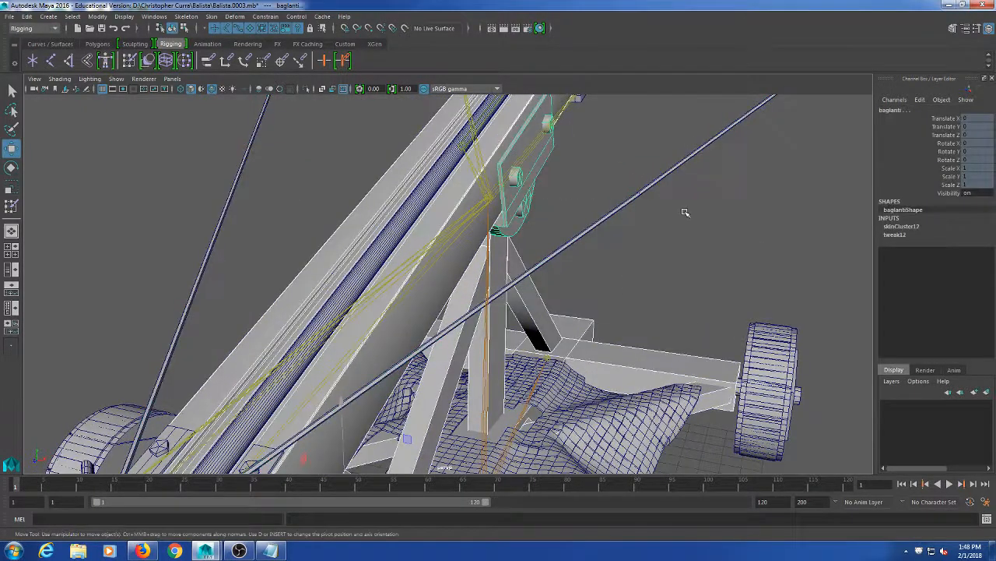
pyautogui.hotkey('ctrl', 'z')
# - Select the ring of vertices midway along the bowstring half on the rbow side, vtx[36:40] of ip_2
pyautogui.scroll(-3, 698, 257)
pyautogui.moveTo(587, 216); pyautogui.dragTo(560, 214, button='right')
pyautogui.moveTo(628, 178); pyautogui.dragTo(560, 239)
pyautogui.keyDown('alt'); pyautogui.moveTo(561, 238); pyautogui.dragTo(633, 272); pyautogui.keyUp('alt')
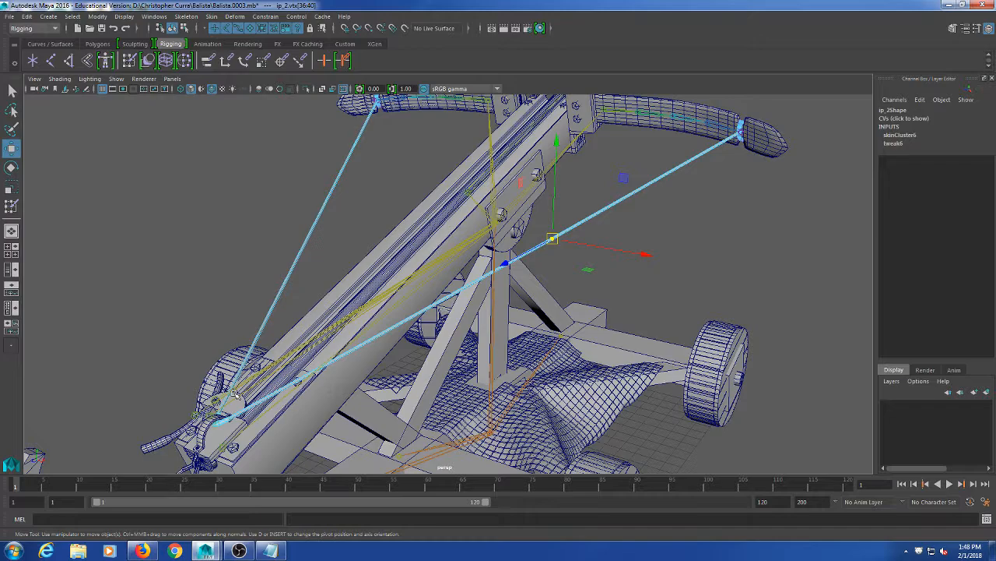
pyautogui.keyDown('alt'); pyautogui.moveTo(623, 335); pyautogui.dragTo(547, 371); pyautogui.keyUp('alt')
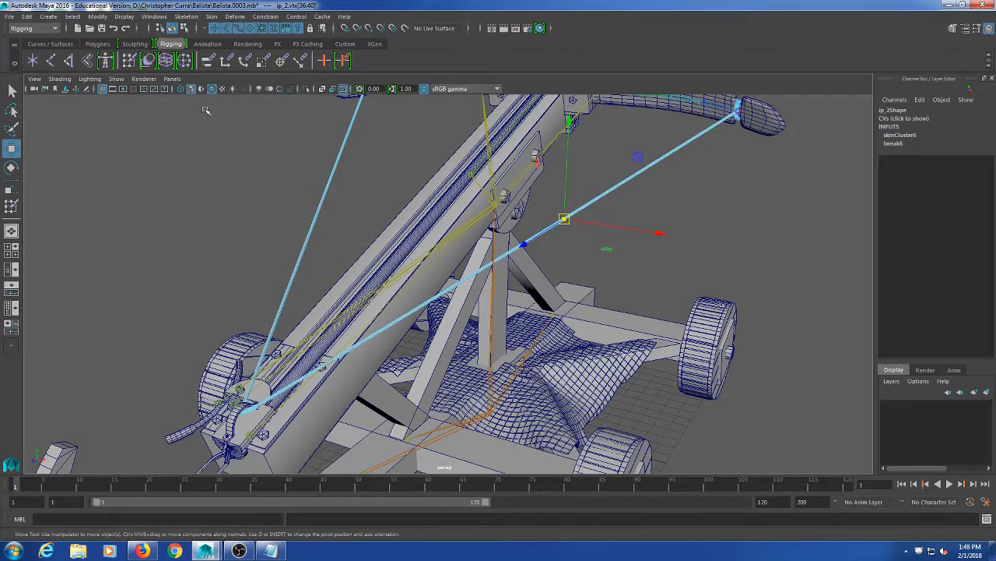
# - Start Paint Skin Weights on the selected bowstring vertices and flood them with the bolt influence at value 1.0
pyautogui.click(129, 63)
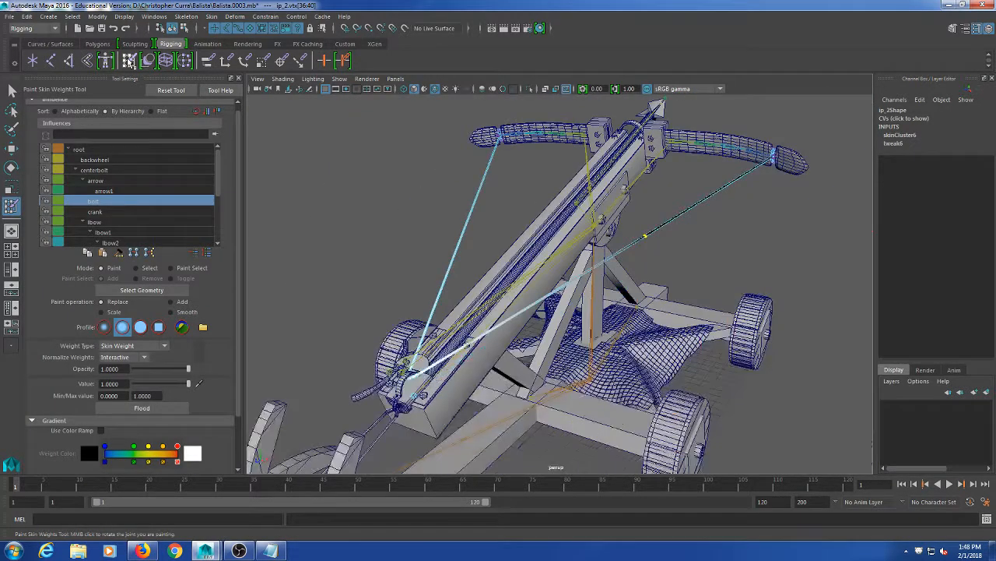
pyautogui.scroll(-3, 145, 193)
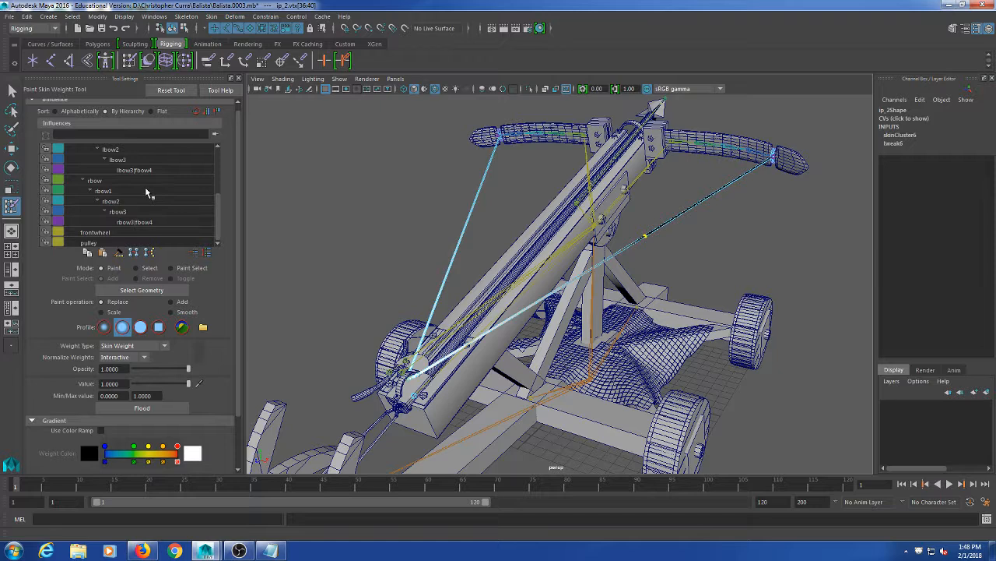
pyautogui.scroll(3, 156, 201)
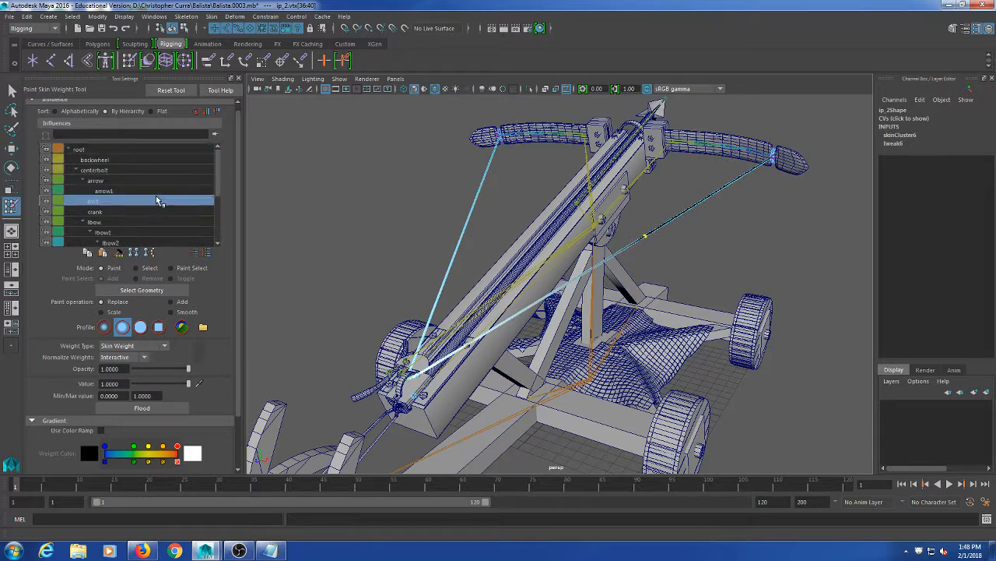
pyautogui.scroll(-1, 156, 200)
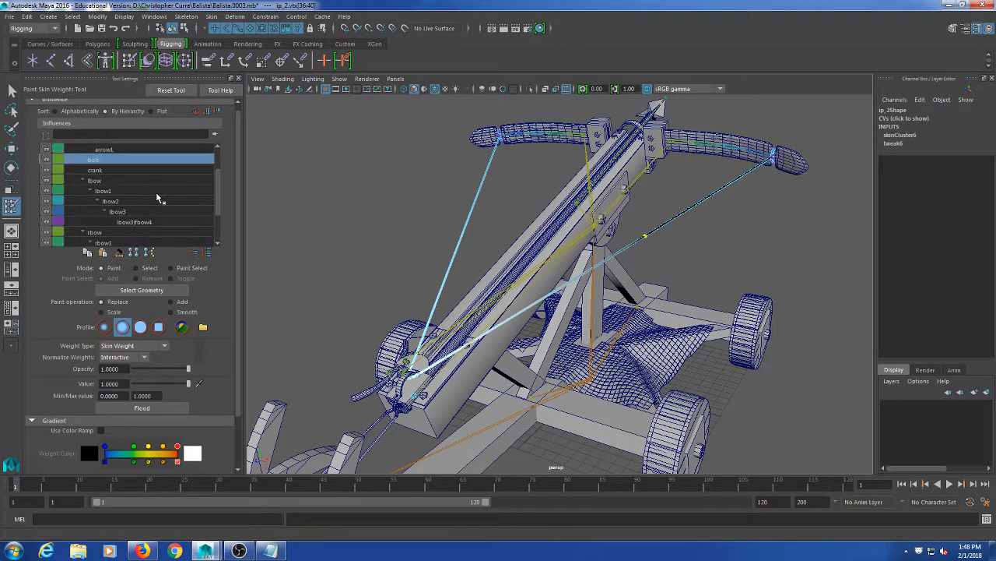
pyautogui.scroll(1, 144, 221)
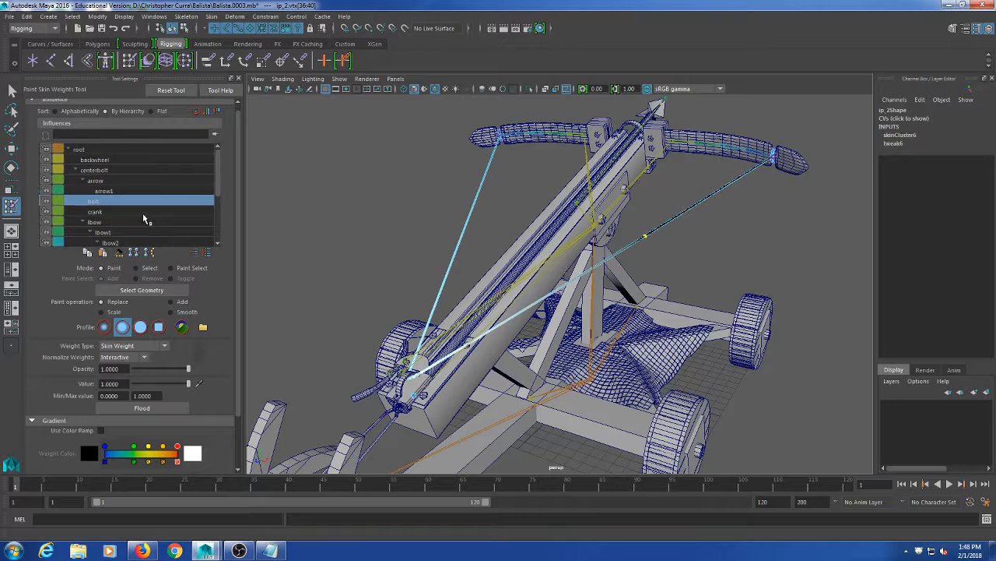
pyautogui.scroll(-6, 145, 221)
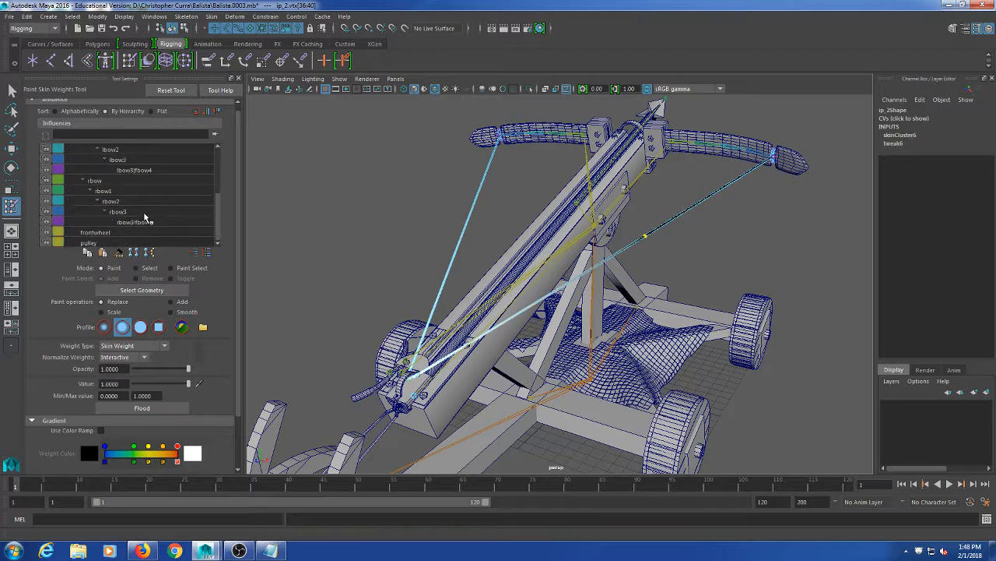
pyautogui.scroll(2, 145, 218)
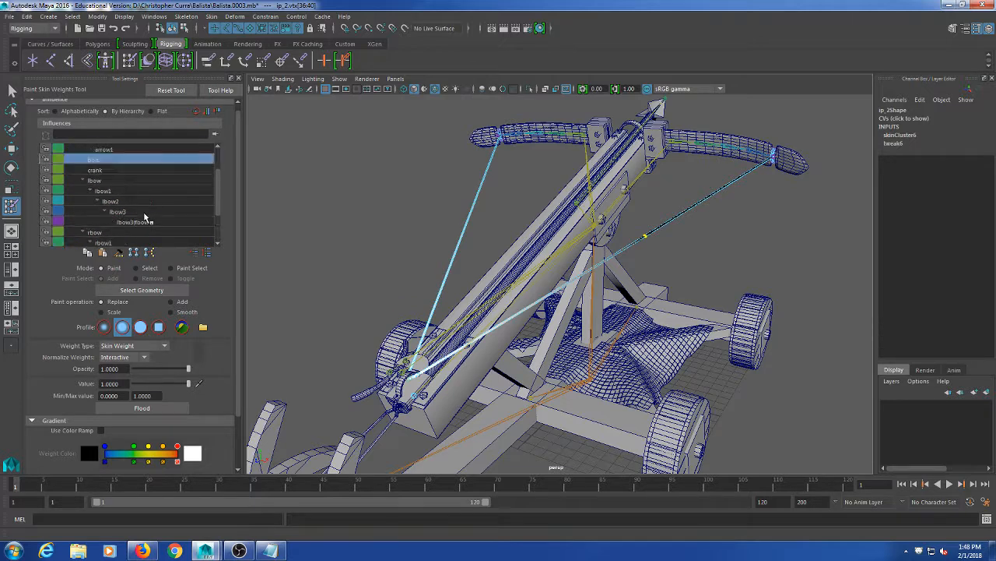
pyautogui.scroll(3, 145, 217)
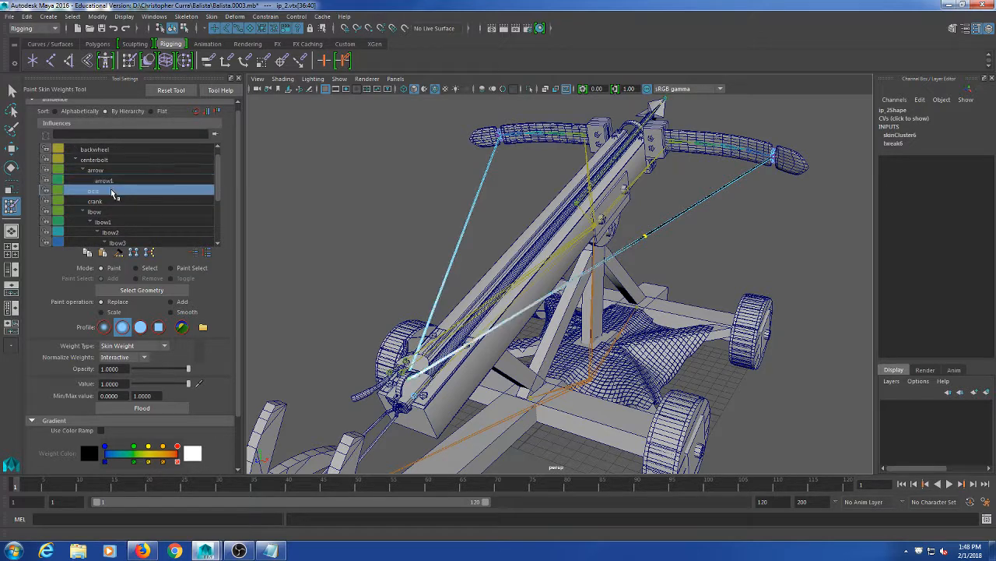
pyautogui.click(148, 405)
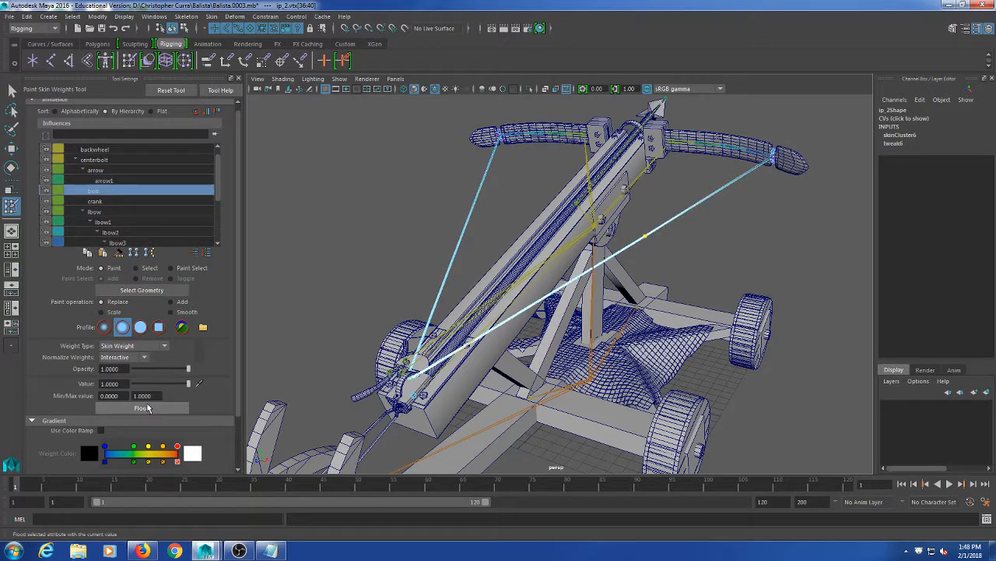
# - Set the paint value to 0.5 and flood the selected bowstring vertices with the end-joint influence under rbow3
pyautogui.moveTo(121, 383); pyautogui.dragTo(61, 379)
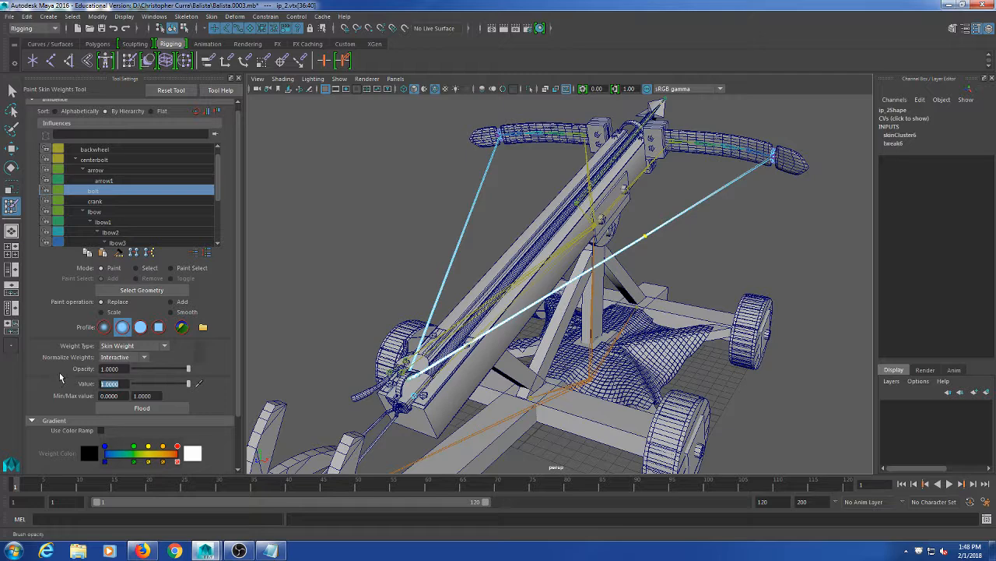
pyautogui.write('.5')
pyautogui.press('Return')
pyautogui.keyDown('alt'); pyautogui.moveTo(416, 222); pyautogui.dragTo(413, 265); pyautogui.keyUp('alt')
pyautogui.scroll(-4, 179, 199)
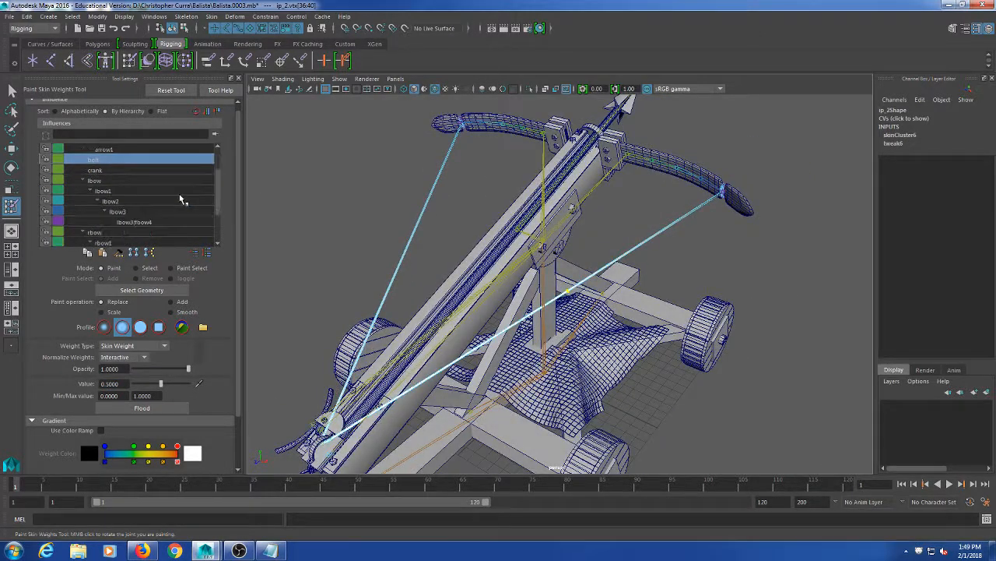
pyautogui.scroll(-1, 179, 199)
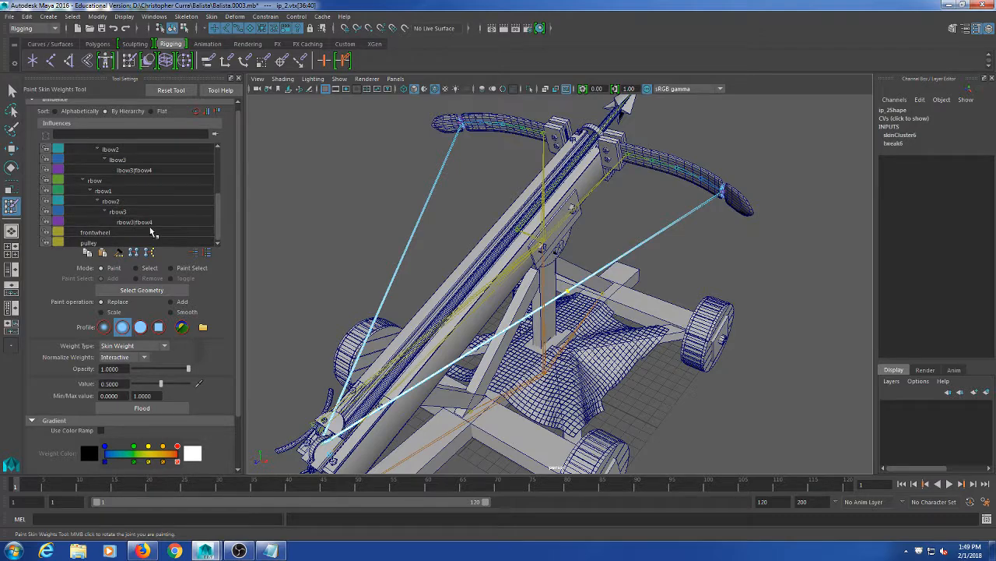
pyautogui.click(153, 222)
pyautogui.keyDown('alt'); pyautogui.moveTo(735, 211); pyautogui.dragTo(674, 198); pyautogui.keyUp('alt')
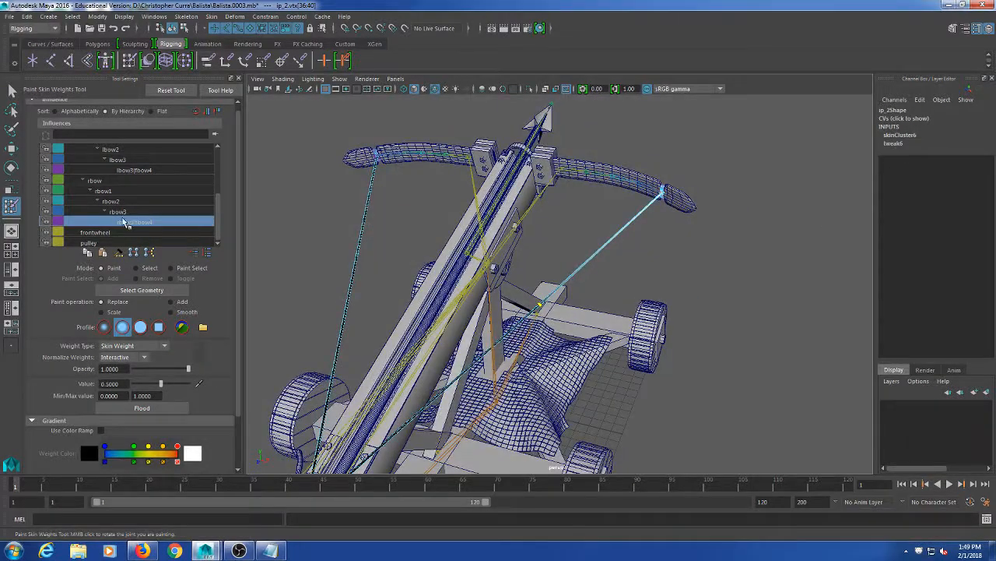
pyautogui.scroll(4, 675, 202)
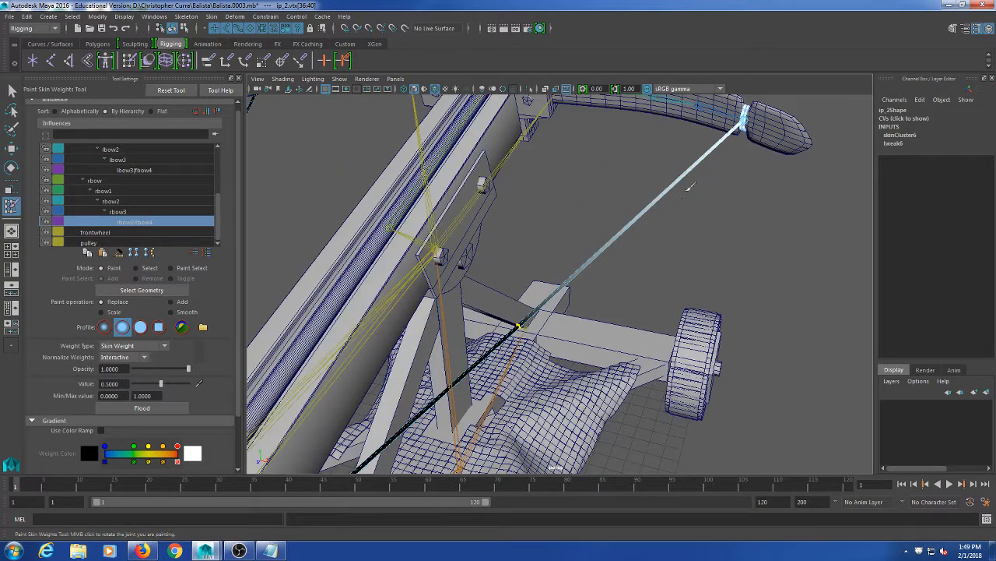
pyautogui.keyDown('alt'); pyautogui.moveTo(690, 190); pyautogui.dragTo(669, 242, button='middle'); pyautogui.keyUp('alt')
pyautogui.keyDown('alt'); pyautogui.moveTo(669, 243); pyautogui.dragTo(694, 198); pyautogui.keyUp('alt')
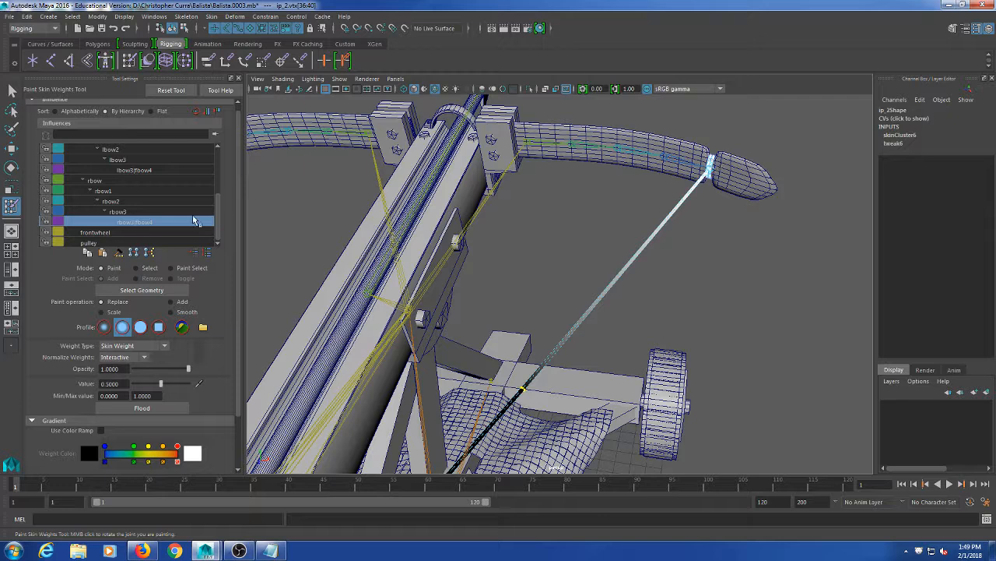
pyautogui.click(146, 410)
# - Leave weight painting, select the bolt joint, test-move it to check the reweighted bowstring, and undo the move
pyautogui.click(239, 79)
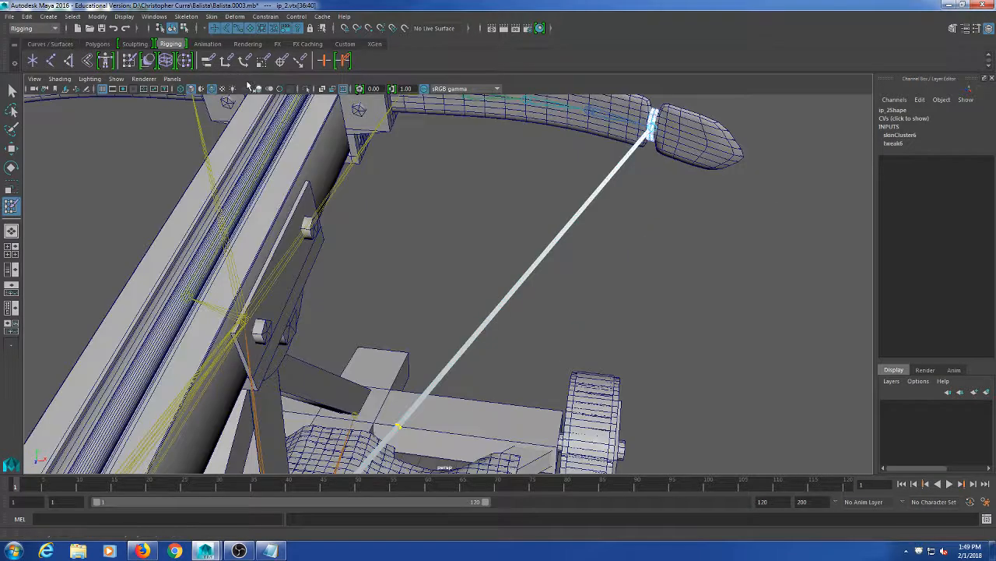
pyautogui.scroll(-4, 451, 304)
pyautogui.keyDown('alt'); pyautogui.moveTo(451, 304); pyautogui.dragTo(319, 288); pyautogui.keyUp('alt')
pyautogui.keyDown('alt'); pyautogui.moveTo(319, 288); pyautogui.dragTo(421, 267, button='middle'); pyautogui.keyUp('alt')
pyautogui.click(11, 91)
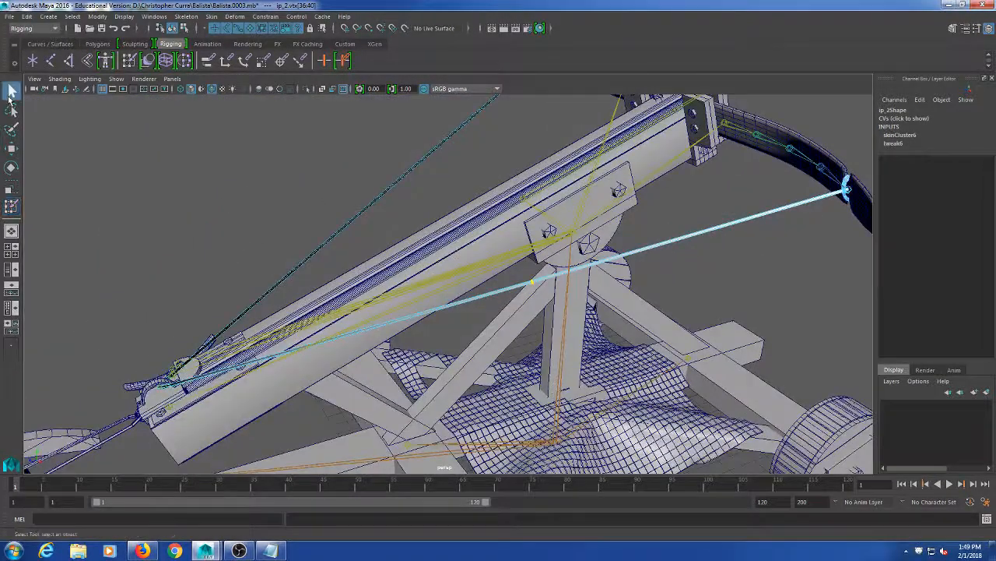
pyautogui.click(168, 413)
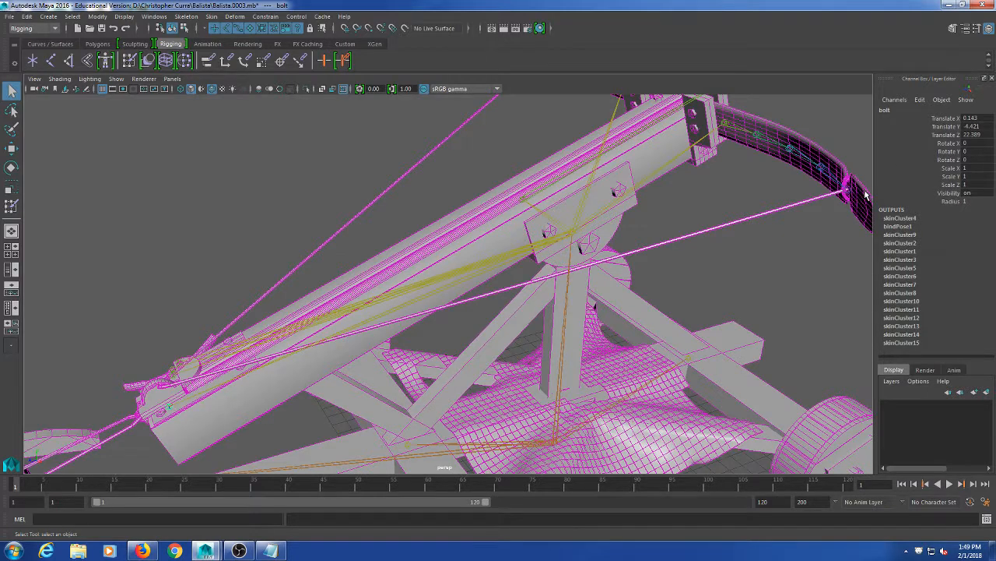
pyautogui.press('w')
pyautogui.moveTo(178, 406); pyautogui.dragTo(168, 354)
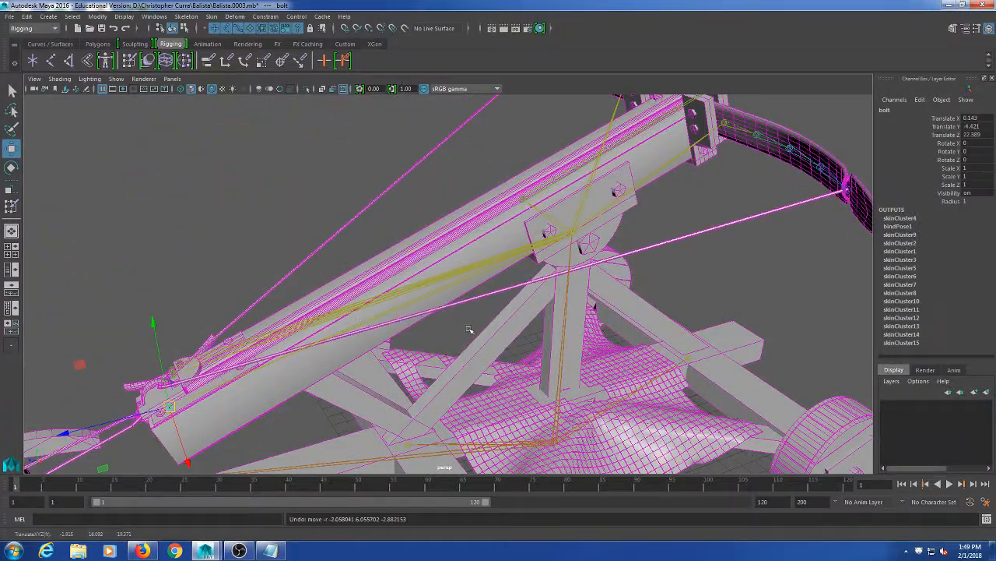
# - Test-move the bolt joint from another viewing angle to check how the bowstring follows, and undo the moves
pyautogui.keyDown('alt'); pyautogui.moveTo(469, 329); pyautogui.dragTo(574, 338); pyautogui.keyUp('alt')
pyautogui.keyDown('alt'); pyautogui.moveTo(574, 339); pyautogui.dragTo(551, 329, button='right'); pyautogui.keyUp('alt')
pyautogui.moveTo(369, 427); pyautogui.dragTo(429, 340)
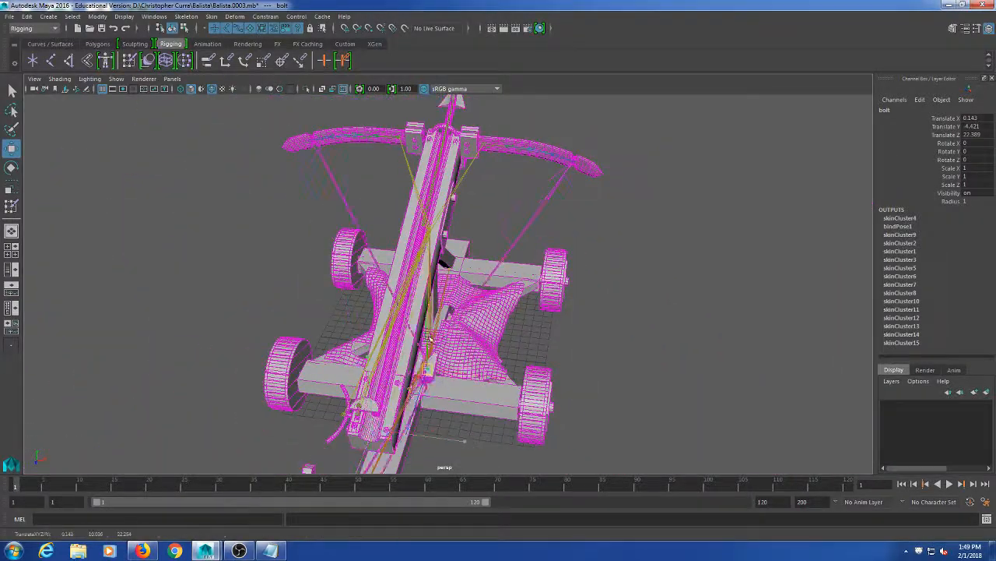
pyautogui.moveTo(427, 251); pyautogui.dragTo(406, 270)
pyautogui.hotkey('ctrl', 'z')
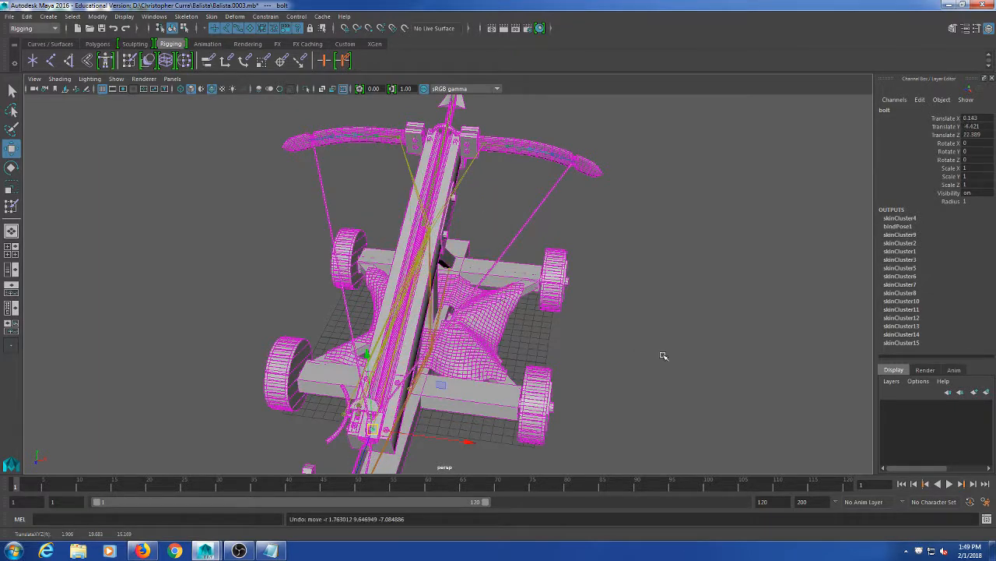
pyautogui.keyDown('alt'); pyautogui.moveTo(662, 356); pyautogui.dragTo(596, 265); pyautogui.keyUp('alt')
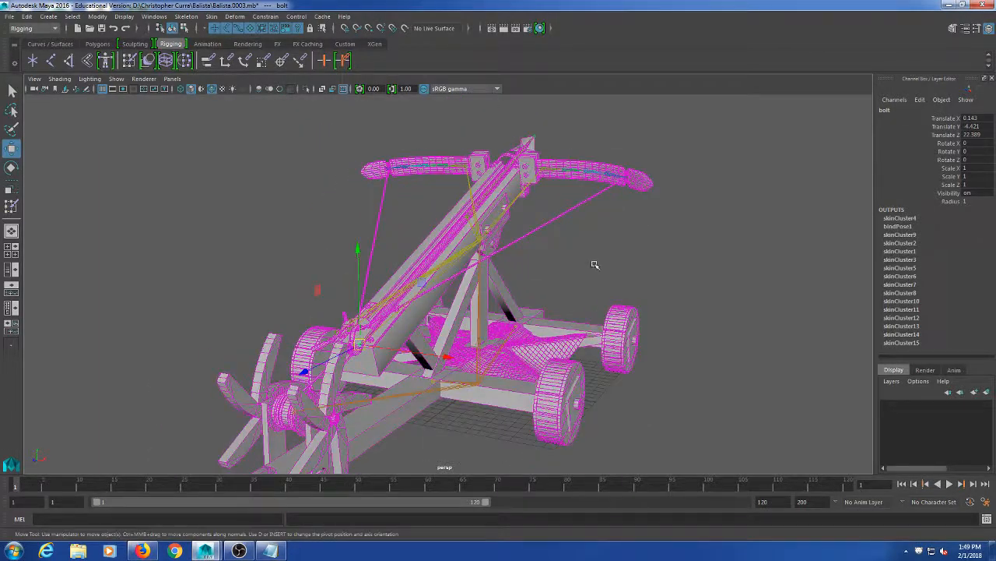
# - Clear the selection and save the scene as the next incremental version, Balista.0004.mb
pyautogui.click(596, 265)
pyautogui.click(15, 19)
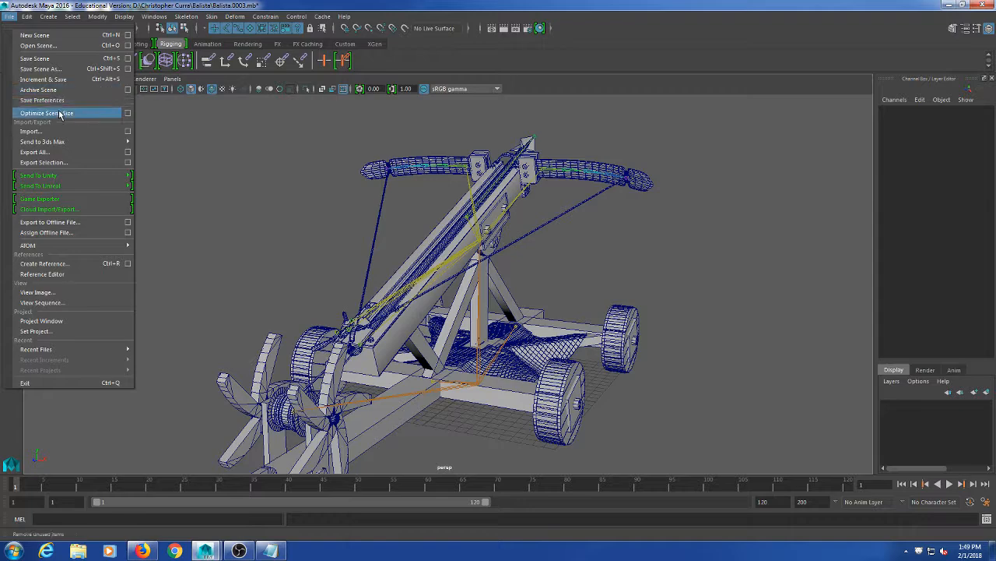
pyautogui.click(47, 82)
# - Select the vertex ring vtx[36:40] midway along the bowstring mesh ip_2, try to delete it, and undo
pyautogui.keyDown('alt'); pyautogui.moveTo(582, 285); pyautogui.dragTo(540, 278, button='right'); pyautogui.keyUp('alt')
pyautogui.keyDown('alt'); pyautogui.moveTo(540, 278); pyautogui.dragTo(552, 291); pyautogui.keyUp('alt')
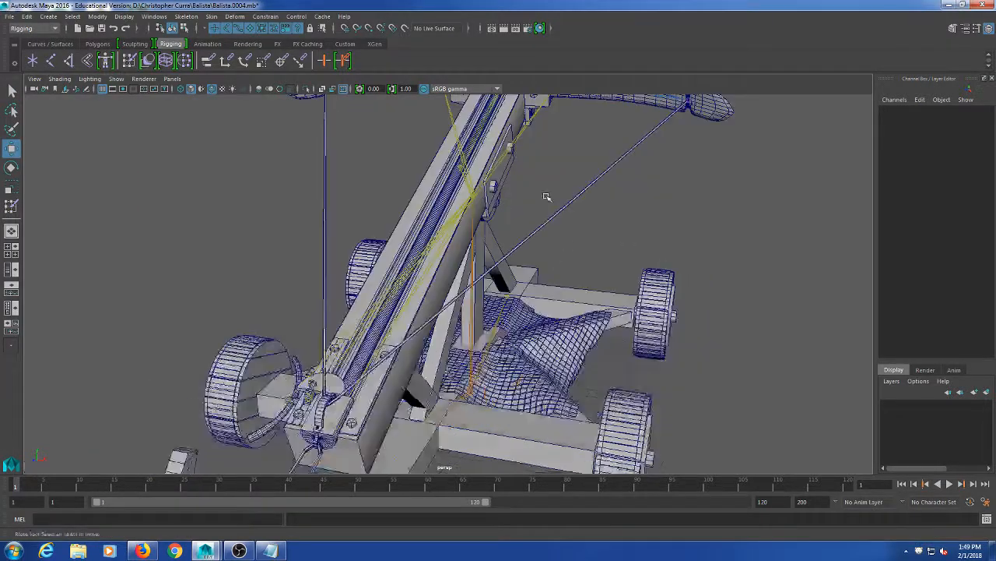
pyautogui.click(548, 204)
pyautogui.keyDown('alt'); pyautogui.moveTo(549, 225); pyautogui.dragTo(563, 291); pyautogui.keyUp('alt')
pyautogui.keyDown('alt'); pyautogui.moveTo(563, 292); pyautogui.dragTo(635, 346, button='right'); pyautogui.keyUp('alt')
pyautogui.keyDown('alt'); pyautogui.moveTo(635, 346); pyautogui.dragTo(594, 348, button='middle'); pyautogui.keyUp('alt')
pyautogui.keyDown('alt'); pyautogui.moveTo(594, 345); pyautogui.dragTo(552, 298); pyautogui.keyUp('alt')
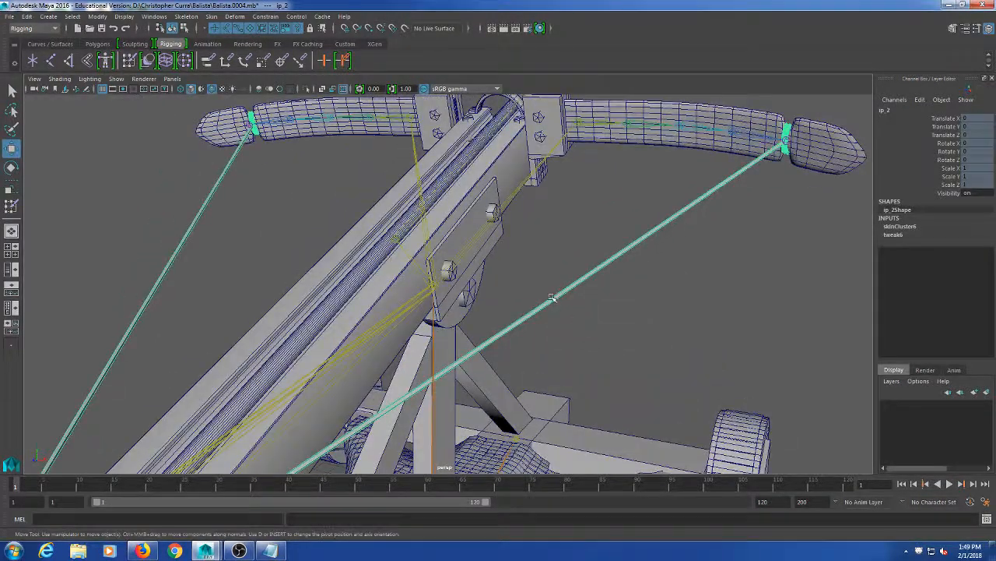
pyautogui.moveTo(552, 298); pyautogui.dragTo(506, 263, button='right')
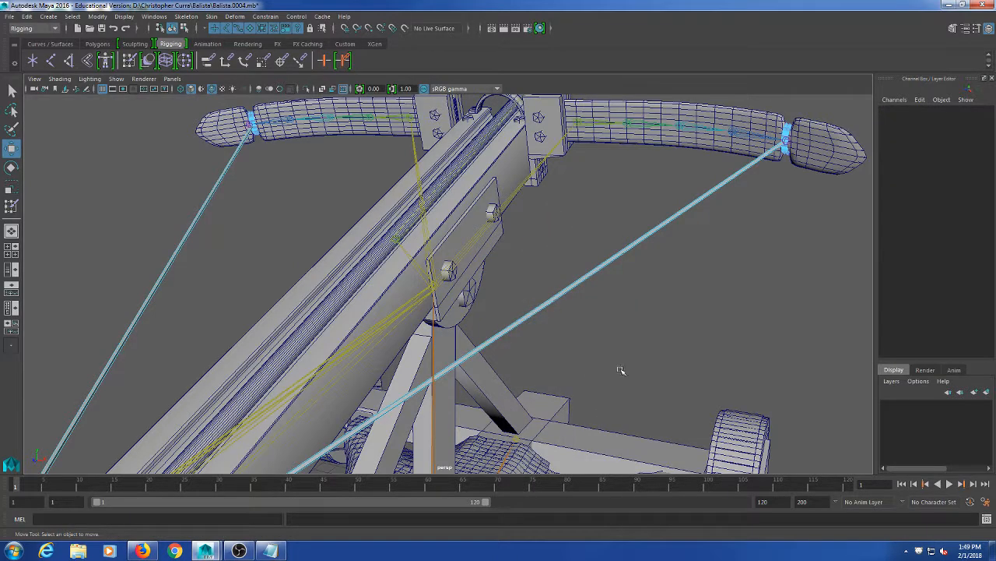
pyautogui.moveTo(627, 372); pyautogui.dragTo(524, 272)
pyautogui.keyDown('alt'); pyautogui.moveTo(536, 330); pyautogui.dragTo(543, 363); pyautogui.keyUp('alt')
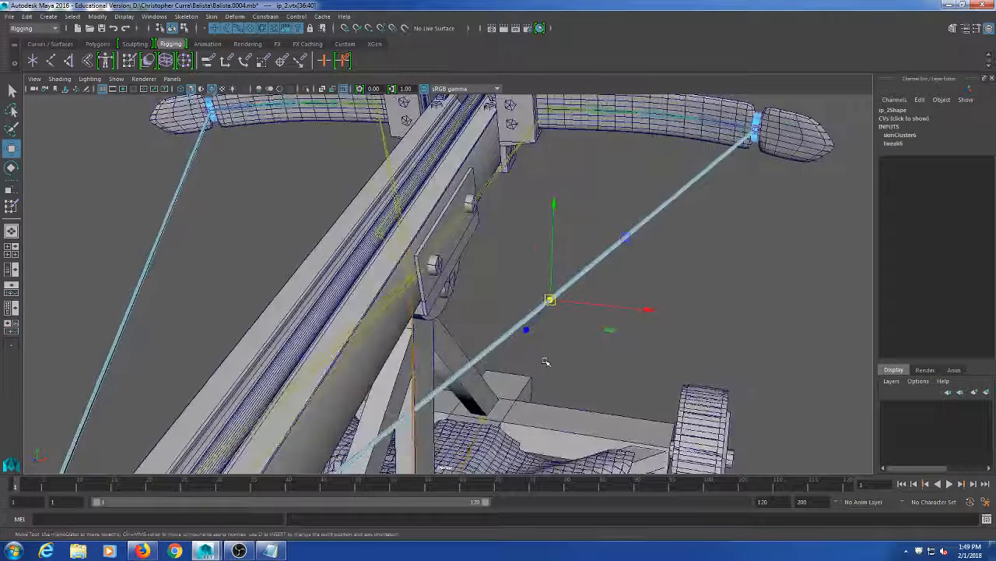
pyautogui.press('Delete')
pyautogui.keyDown('alt'); pyautogui.moveTo(546, 361); pyautogui.dragTo(654, 336, button='right'); pyautogui.keyUp('alt')
pyautogui.hotkey('ctrl', 'z')
# - Retry deleting the bowstring's midway vertex ring at close range, undo it, and reselect vtx[36:40]
pyautogui.keyDown('alt'); pyautogui.moveTo(654, 336); pyautogui.dragTo(547, 350); pyautogui.keyUp('alt')
pyautogui.keyDown('alt'); pyautogui.moveTo(547, 351); pyautogui.dragTo(680, 385, button='right'); pyautogui.keyUp('alt')
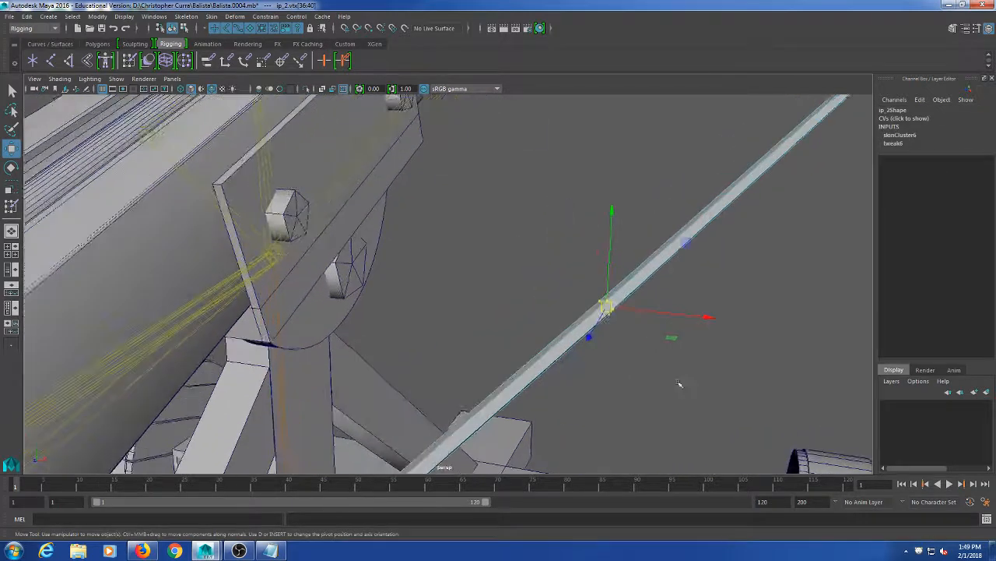
pyautogui.keyDown('alt'); pyautogui.moveTo(680, 384); pyautogui.dragTo(544, 368, button='middle'); pyautogui.keyUp('alt')
pyautogui.keyDown('alt'); pyautogui.moveTo(425, 361); pyautogui.dragTo(478, 366, button='right'); pyautogui.keyUp('alt')
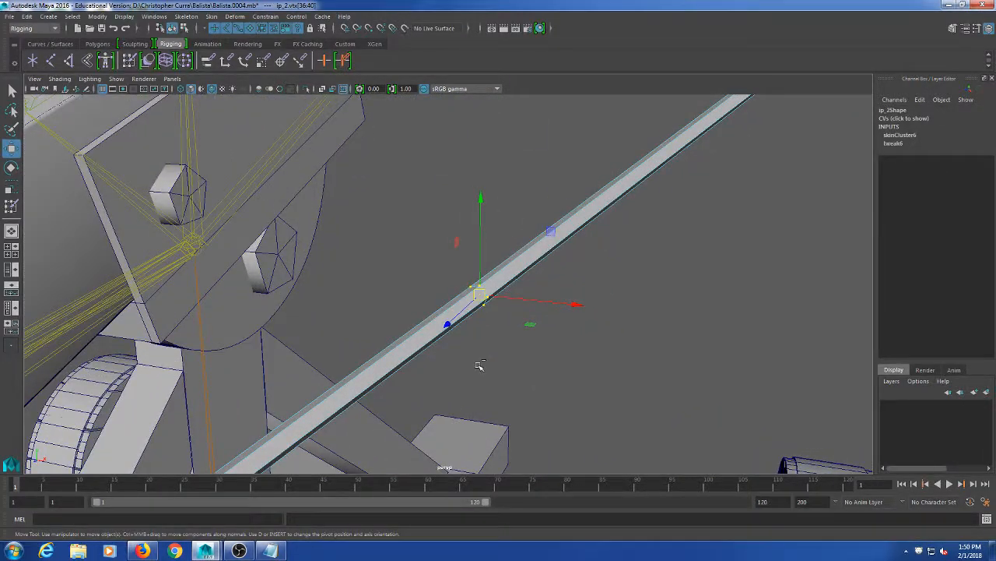
pyautogui.press('Delete')
pyautogui.hotkey('ctrl', 'z')
pyautogui.click(492, 277)
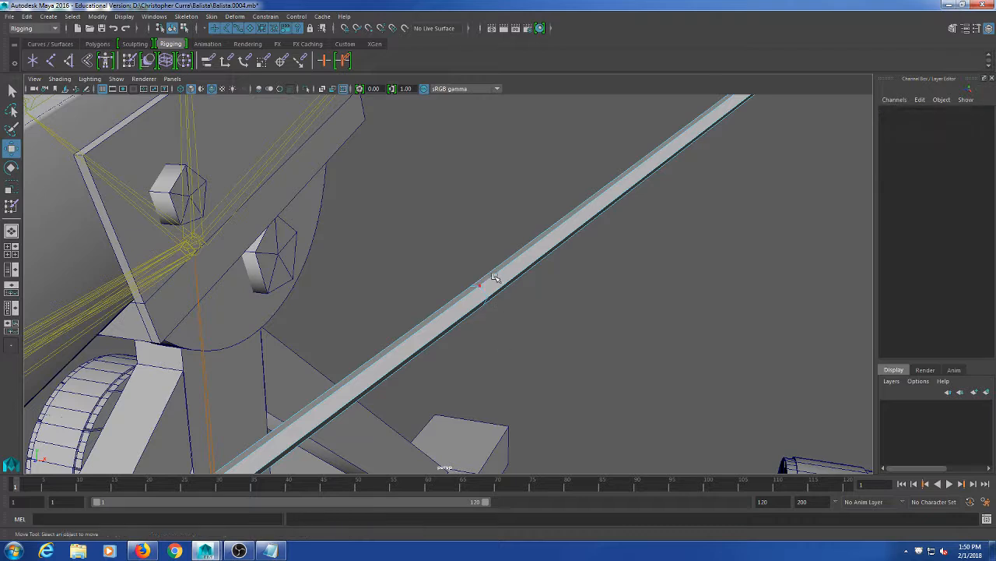
pyautogui.click(493, 276)
pyautogui.click(498, 324)
pyautogui.moveTo(510, 234); pyautogui.dragTo(394, 369)
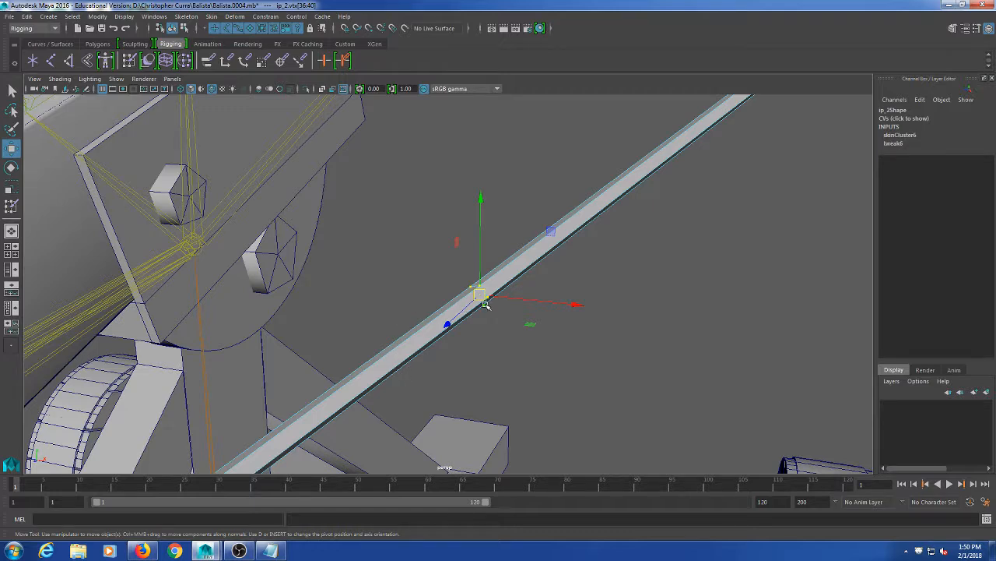
# - Switch the bowstring mesh to edge selection, select the edge ring around its midway point, and delete it
pyautogui.moveTo(485, 304); pyautogui.dragTo(498, 238, button='right')
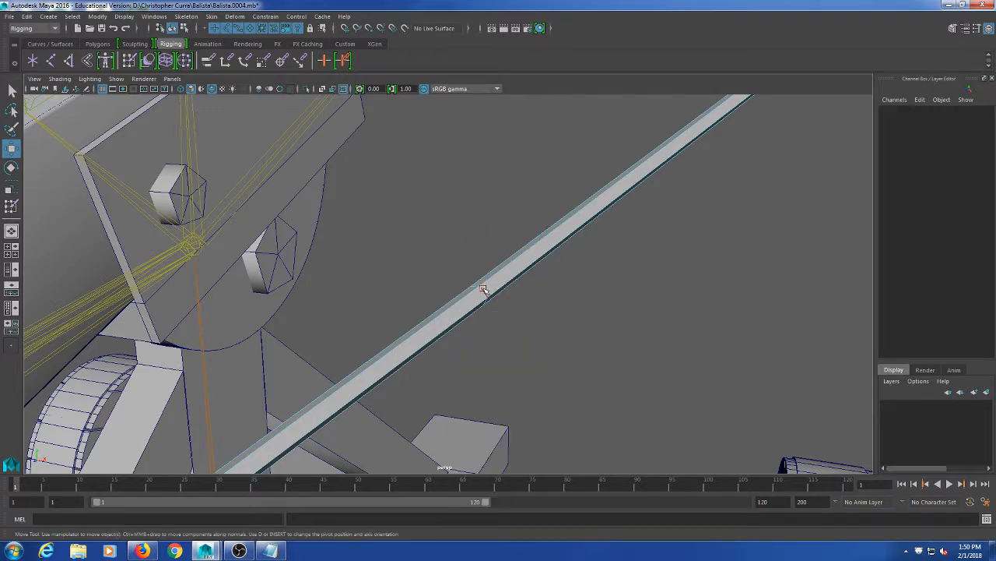
pyautogui.click(483, 290)
pyautogui.hotkey('shift', '.')
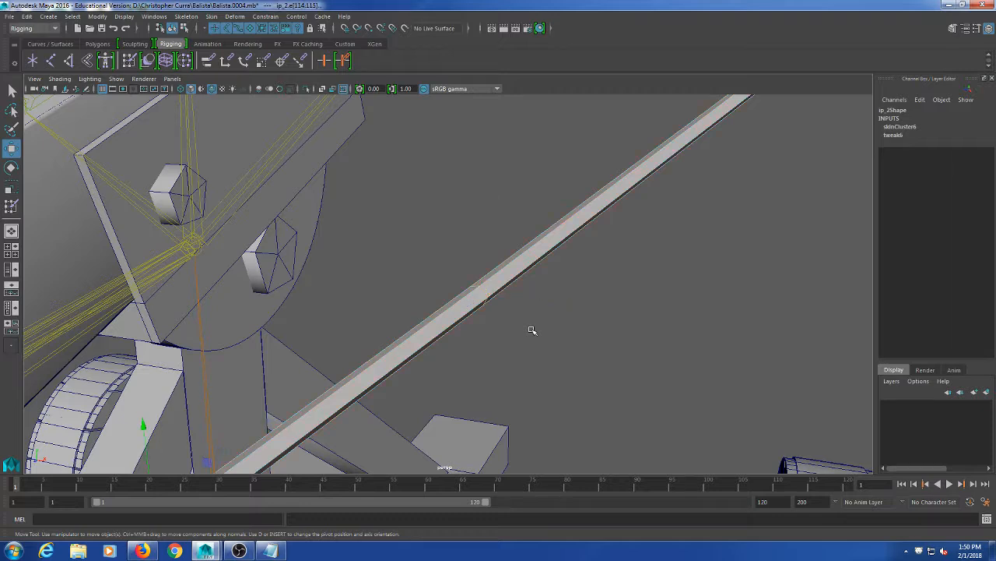
pyautogui.click(485, 289)
pyautogui.click(494, 327)
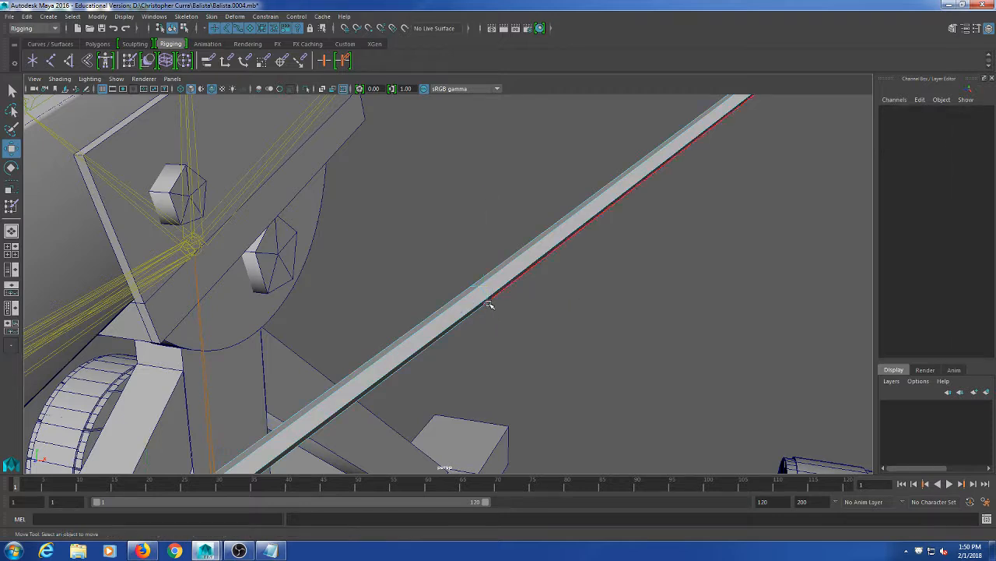
pyautogui.click(484, 290)
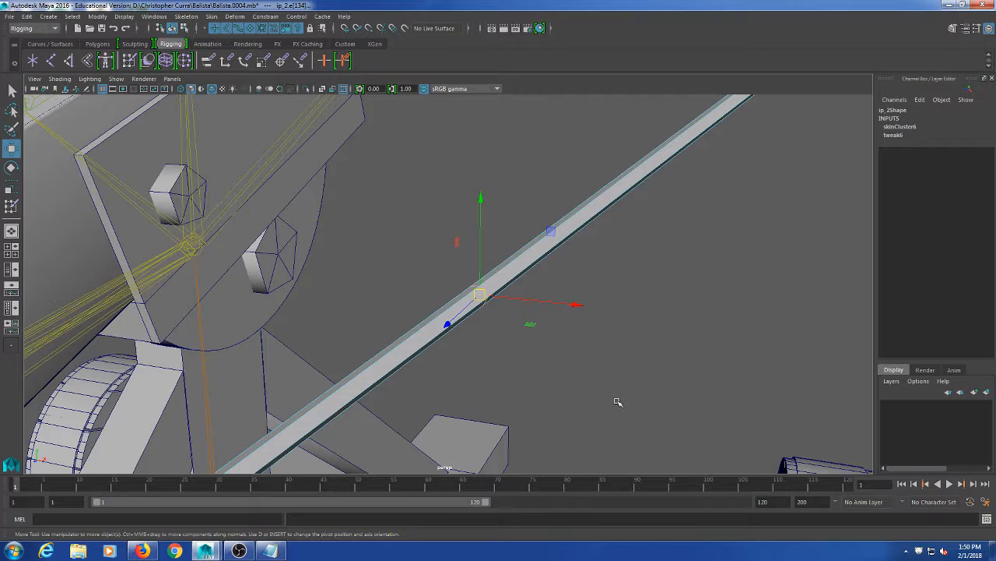
pyautogui.click(617, 402)
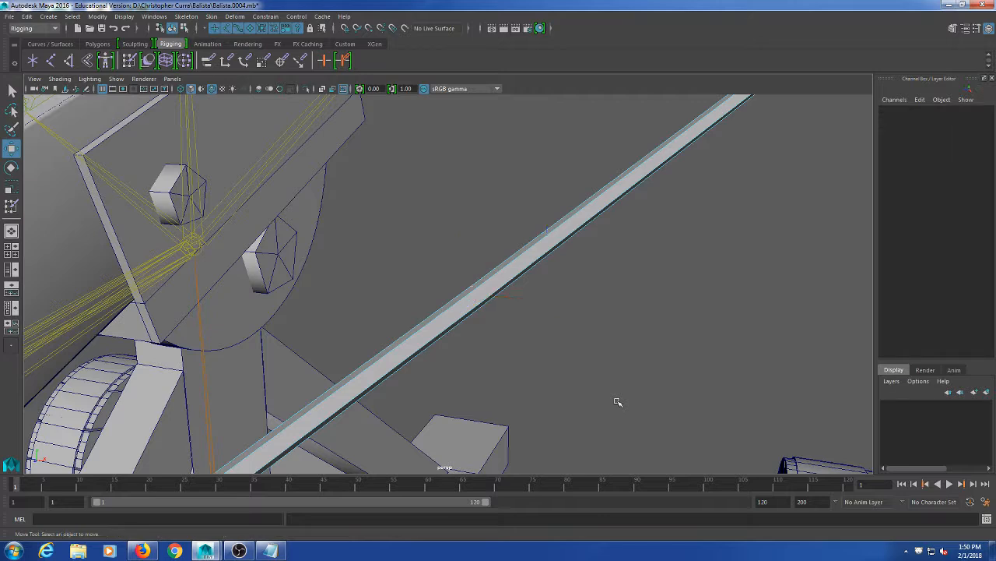
# - Switch the bowstring to vertex selection and delete the leftover midway vertices vtx[36:40]
pyautogui.click(573, 241)
pyautogui.moveTo(493, 289); pyautogui.dragTo(491, 265, button='right')
pyautogui.moveTo(527, 225); pyautogui.dragTo(449, 333)
pyautogui.click(451, 334)
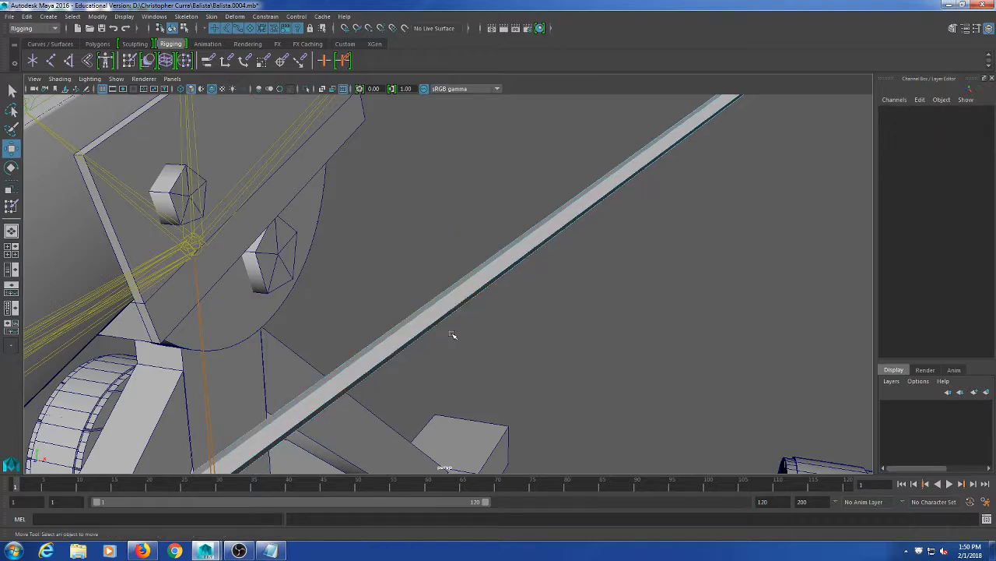
# - Leave component selection on the bowstring and return to object selection mode
pyautogui.scroll(-10, 486, 329)
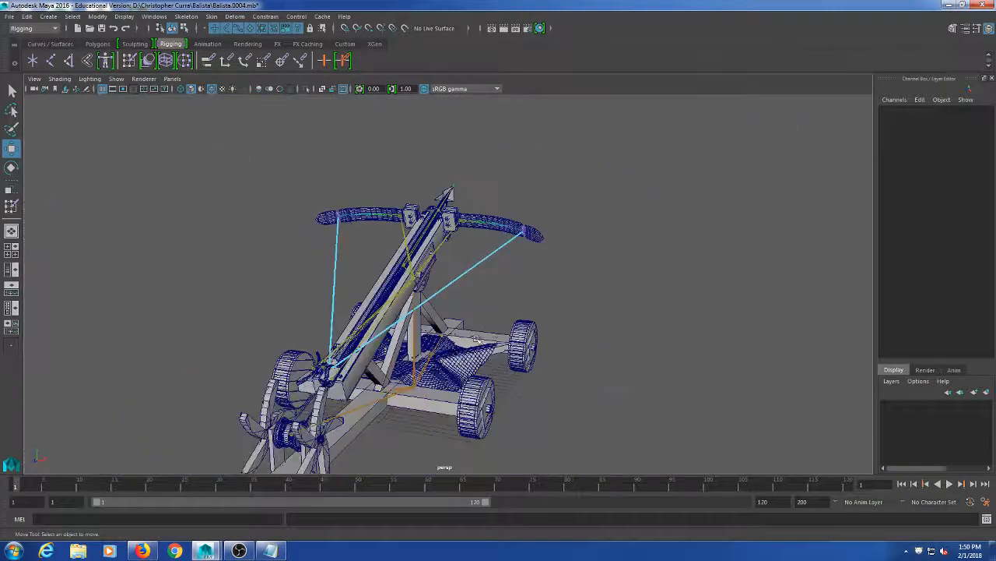
pyautogui.scroll(3, 487, 312)
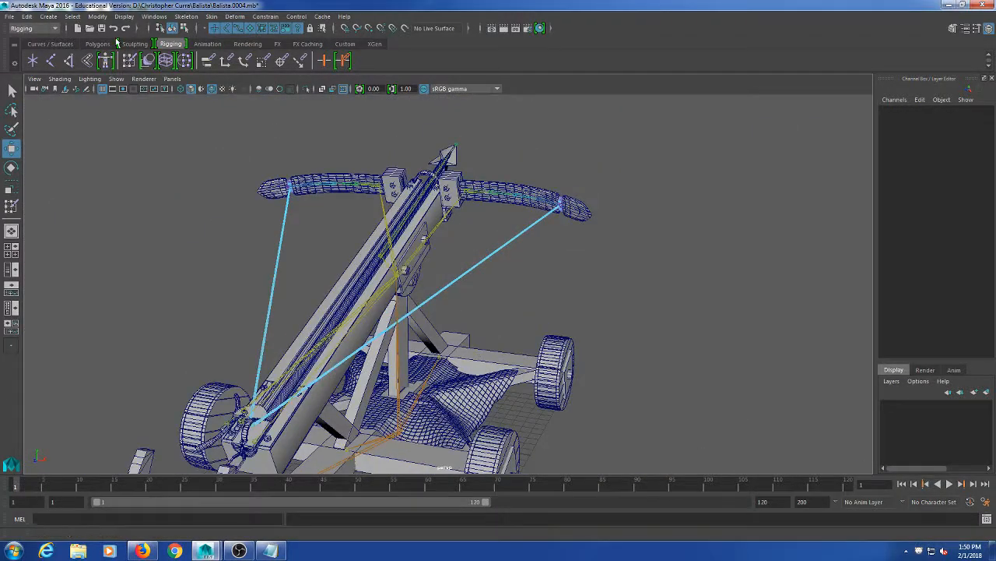
pyautogui.click(184, 28)
pyautogui.click(173, 29)
pyautogui.keyDown('alt'); pyautogui.moveTo(322, 202); pyautogui.dragTo(285, 376); pyautogui.keyUp('alt')
pyautogui.scroll(2, 284, 379)
pyautogui.scroll(3, 249, 360)
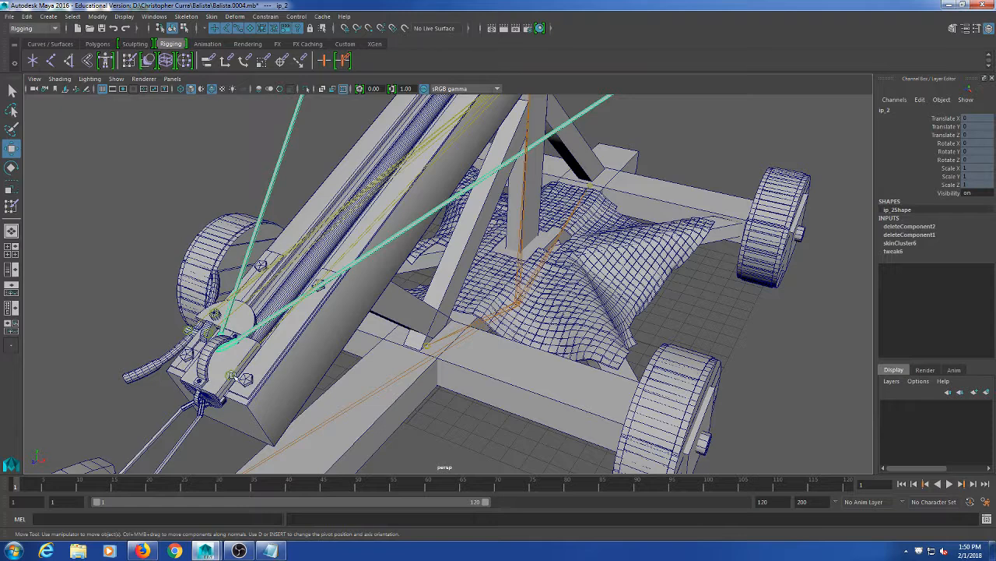
# - Select the bolt joint, test-move it twice to check the simplified bowstring's deformation, and undo both moves
pyautogui.click(232, 375)
pyautogui.moveTo(235, 376); pyautogui.dragTo(263, 269)
pyautogui.scroll(-5, 264, 271)
pyautogui.hotkey('ctrl', 'z')
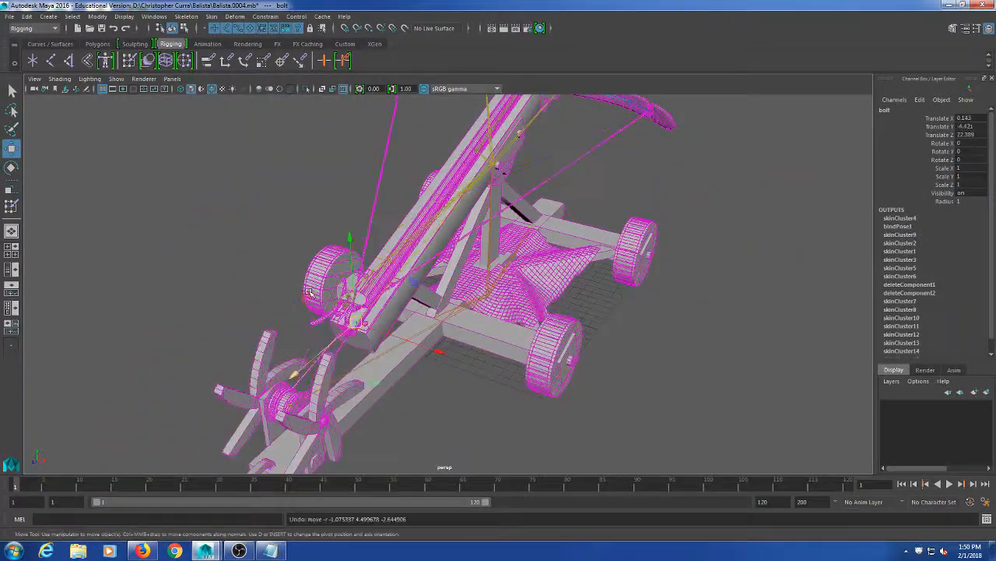
pyautogui.keyDown('alt'); pyautogui.moveTo(309, 292); pyautogui.dragTo(378, 357); pyautogui.keyUp('alt')
pyautogui.moveTo(364, 399); pyautogui.dragTo(403, 367)
pyautogui.hotkey('ctrl', 'z')
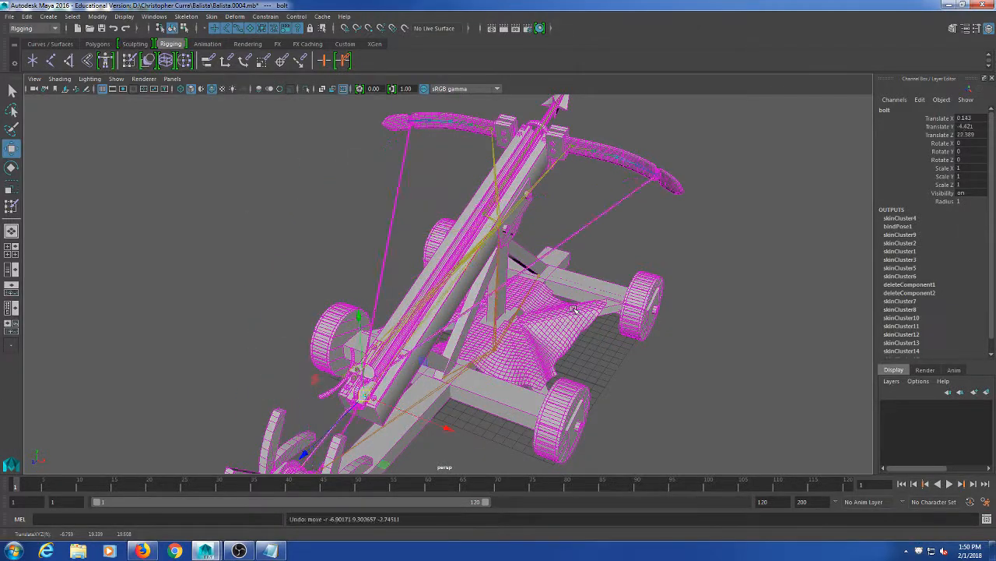
# - Undo the selection changes and the deletion of the bowstring's midway vertices
pyautogui.scroll(5, 574, 309)
pyautogui.scroll(-2, 545, 288)
pyautogui.hotkey('ctrl', 'z')
pyautogui.hotkey('ctrl', 'z')
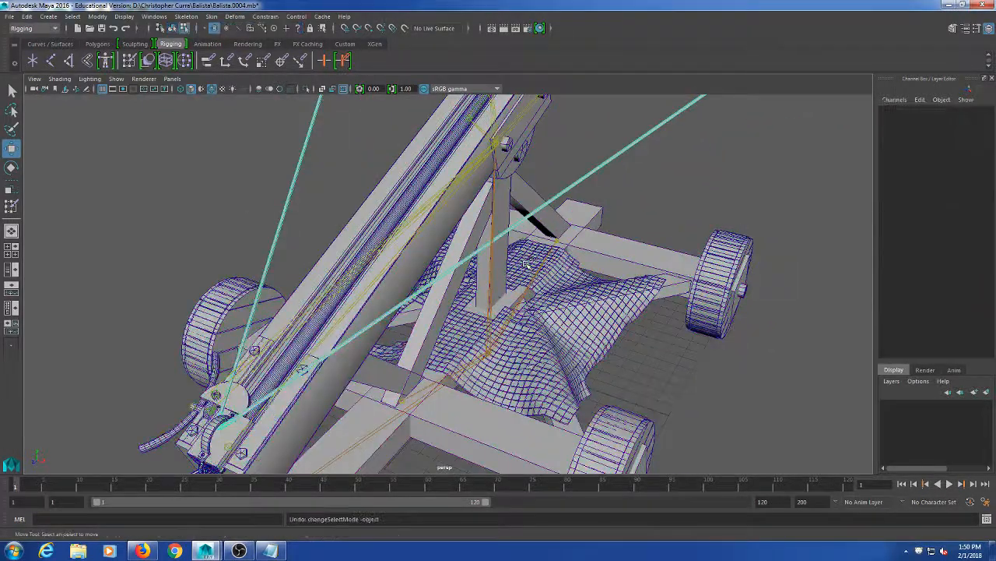
pyautogui.hotkey('ctrl', 'z')
pyautogui.hotkey('ctrl', 'z')
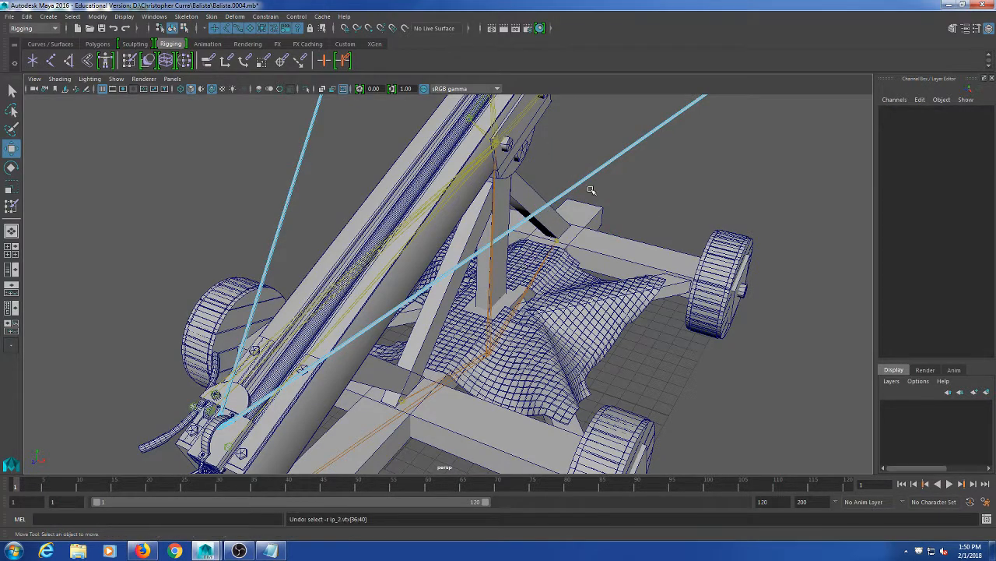
pyautogui.scroll(5, 604, 156)
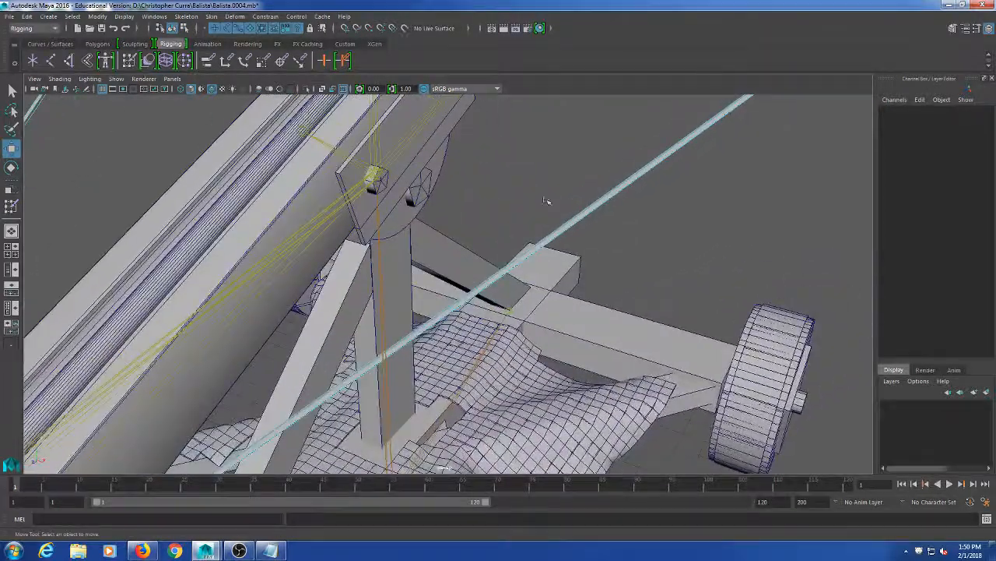
pyautogui.hotkey('ctrl', 'z')
pyautogui.keyDown('alt'); pyautogui.moveTo(541, 290); pyautogui.dragTo(493, 280); pyautogui.keyUp('alt')
pyautogui.click(507, 262)
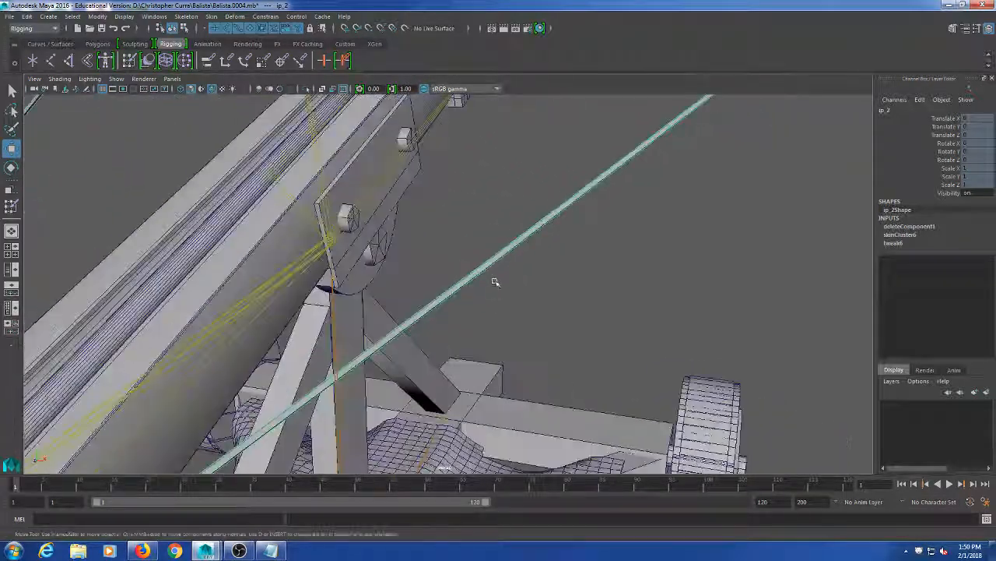
# - Undo the deletion of the bowstring's midway edge ring, back to the selection of edge e[134]
pyautogui.hotkey('ctrl', 'z')
pyautogui.hotkey('ctrl', 'z')
pyautogui.hotkey('ctrl', 'z')
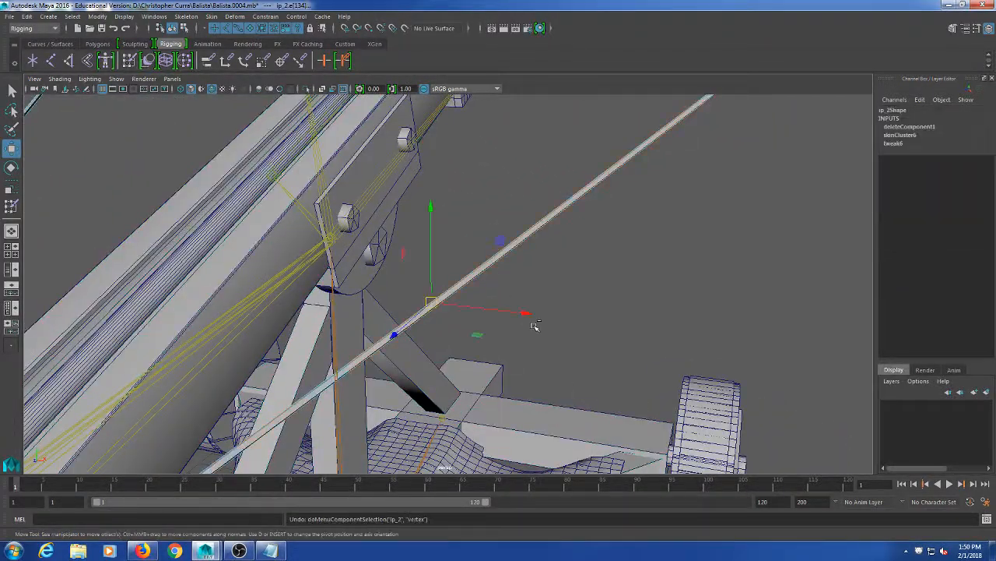
pyautogui.hotkey('ctrl', 'z')
pyautogui.hotkey('ctrl', 'z')
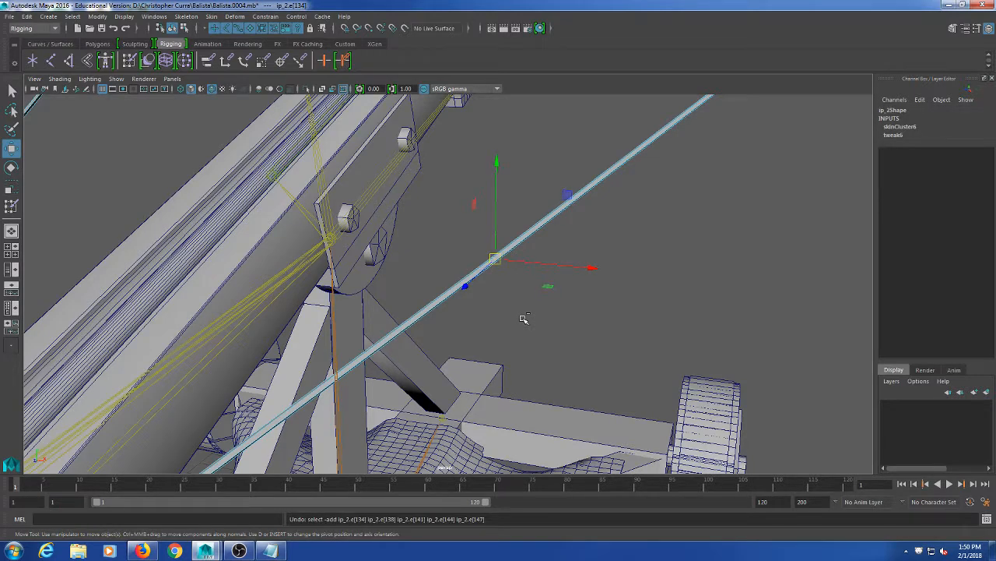
# - Select the complete edge ring around the bowstring's midway point, starting from edge e[134], and delete it
pyautogui.scroll(5, 461, 317)
pyautogui.keyDown('alt'); pyautogui.moveTo(614, 218); pyautogui.dragTo(489, 309, button='middle'); pyautogui.keyUp('alt')
pyautogui.scroll(4, 562, 287)
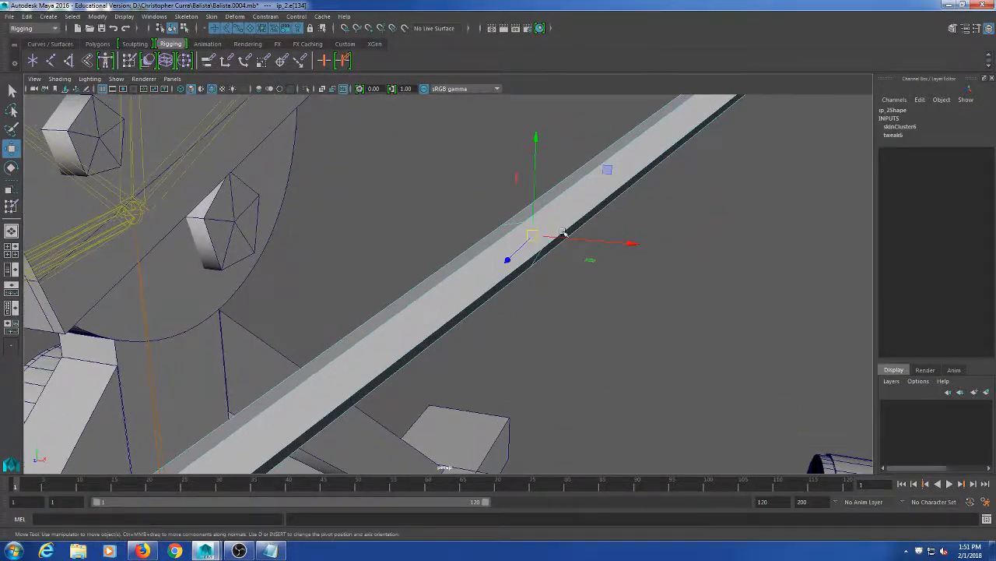
pyautogui.click(569, 194)
pyautogui.moveTo(563, 204); pyautogui.dragTo(564, 197, button='right')
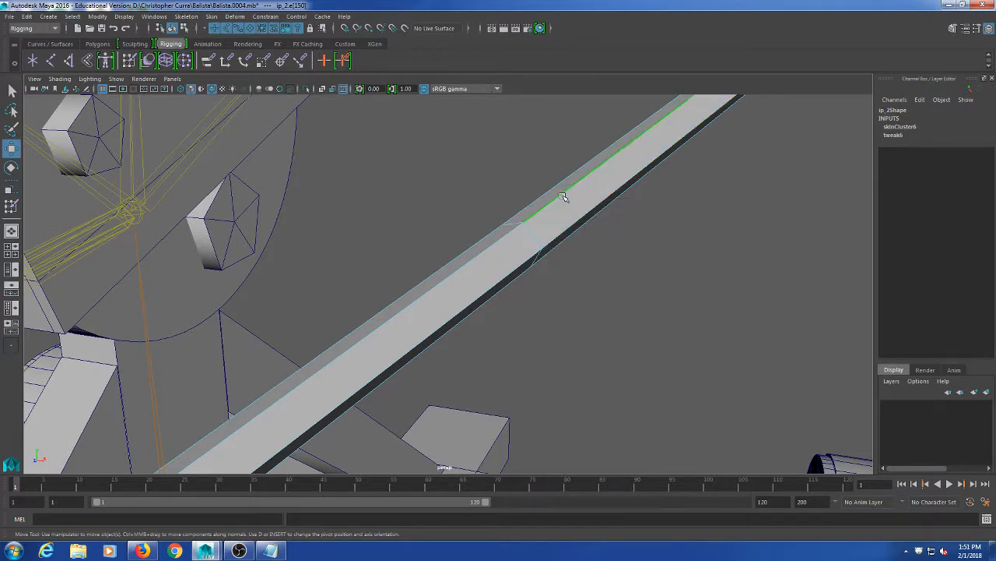
pyautogui.click(530, 231)
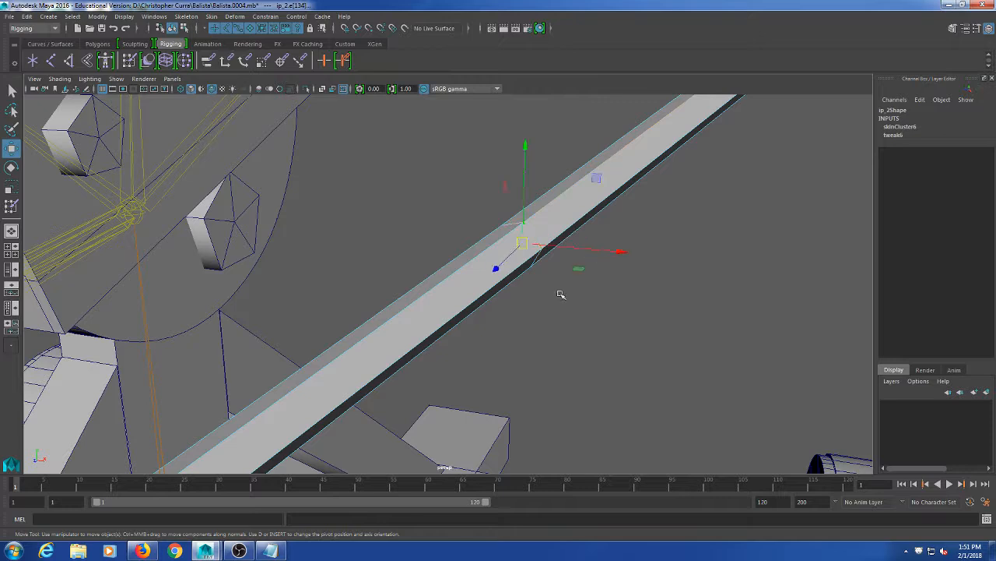
pyautogui.click(643, 388)
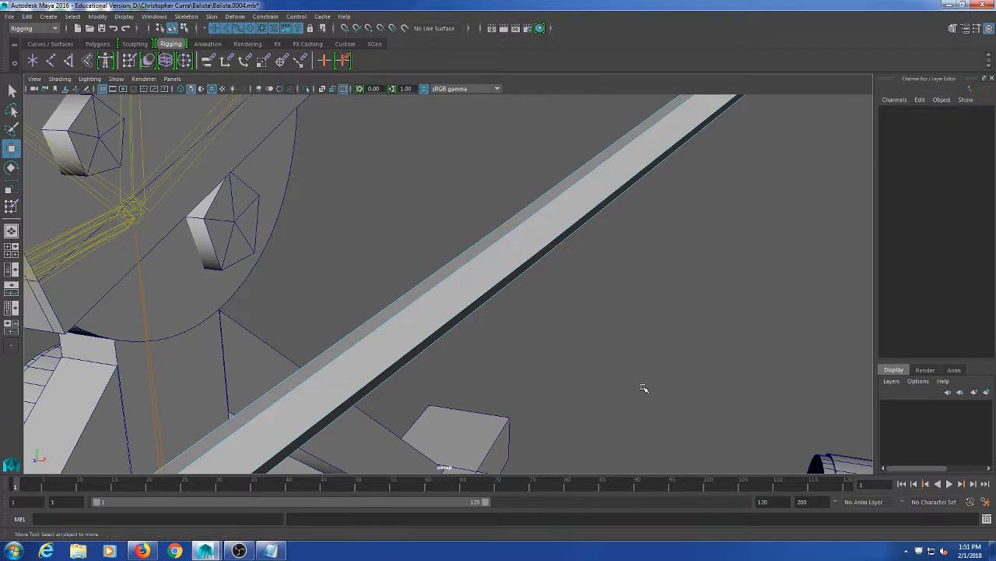
# - Switch the bowstring to vertex selection and delete the remaining midway vertices vtx[36:40]
pyautogui.moveTo(550, 214); pyautogui.dragTo(510, 210, button='right')
pyautogui.moveTo(649, 323); pyautogui.dragTo(466, 161)
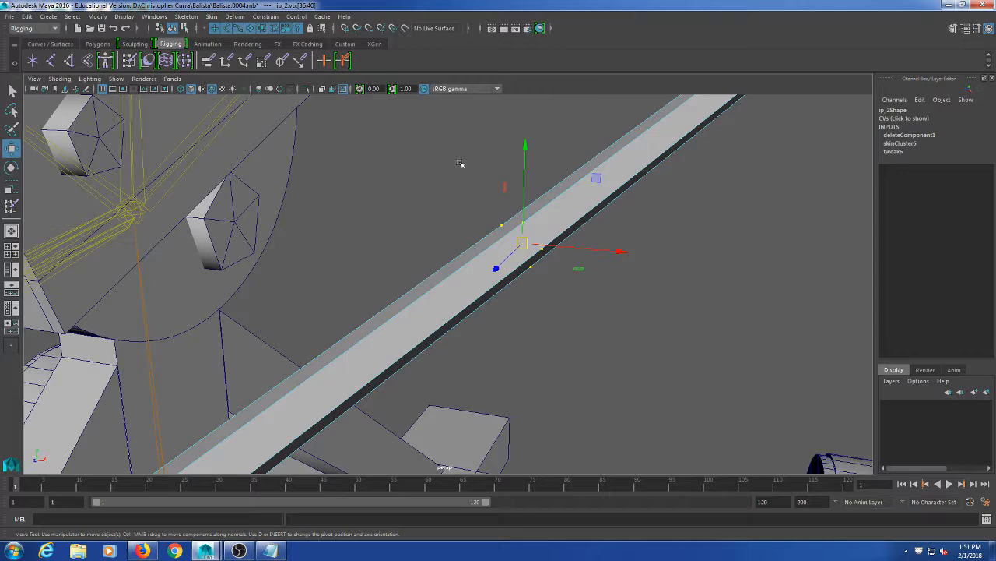
pyautogui.press('Delete')
pyautogui.scroll(-10, 534, 221)
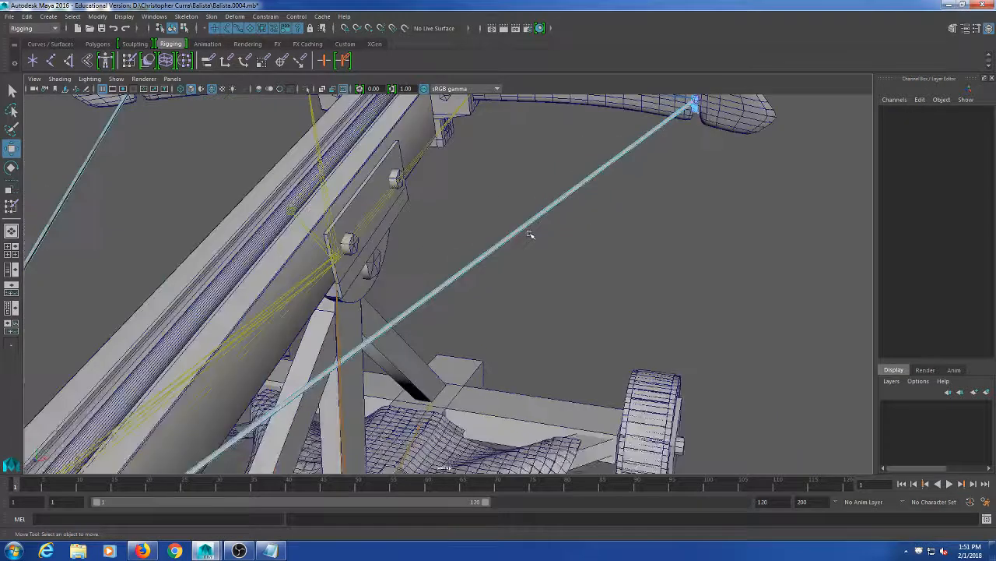
# - Return to object selection, select the bolt joint, and test the bowstring's deformation with a free move of the joint, undoing it
pyautogui.scroll(3, 436, 310)
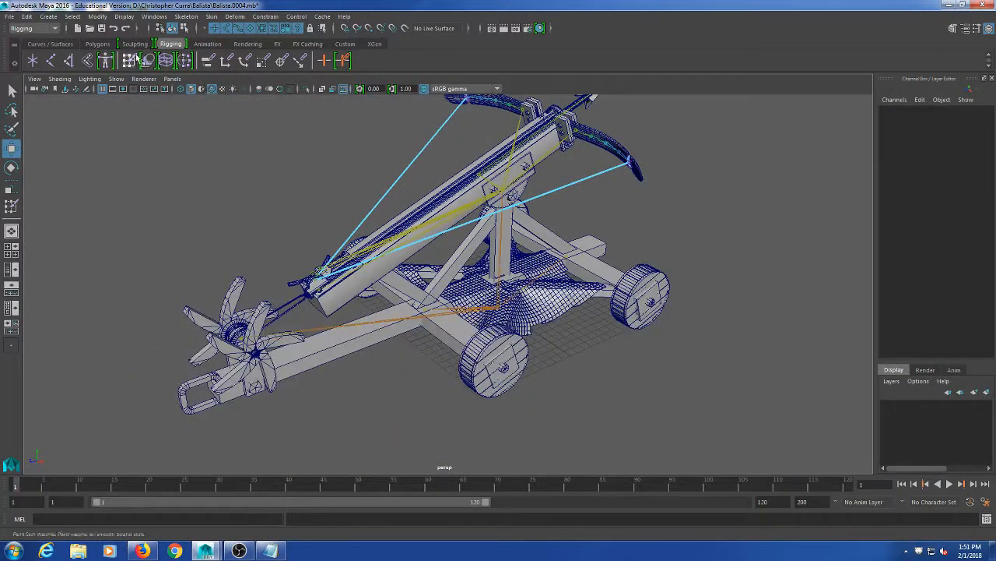
pyautogui.click(171, 29)
pyautogui.scroll(8, 343, 312)
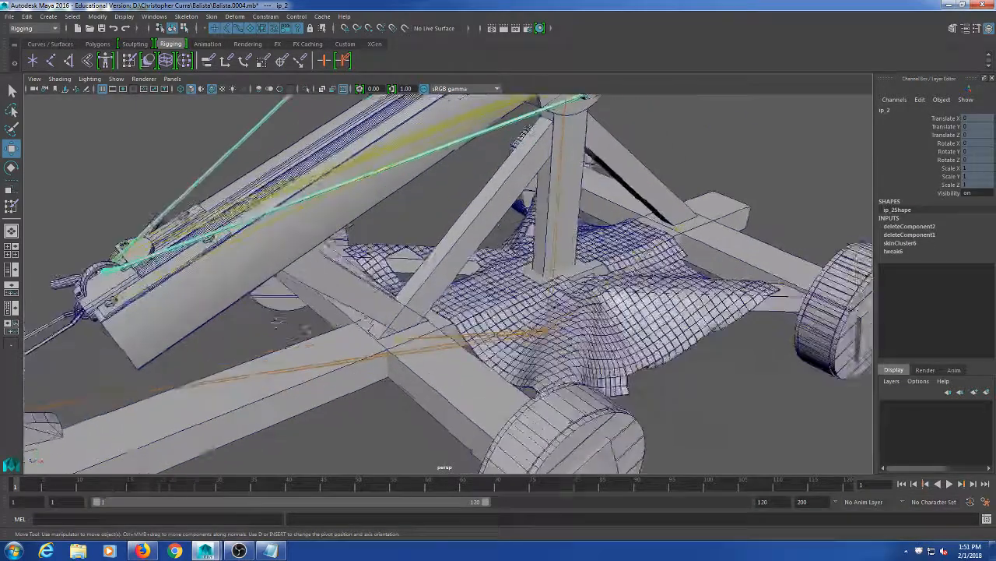
pyautogui.click(303, 297)
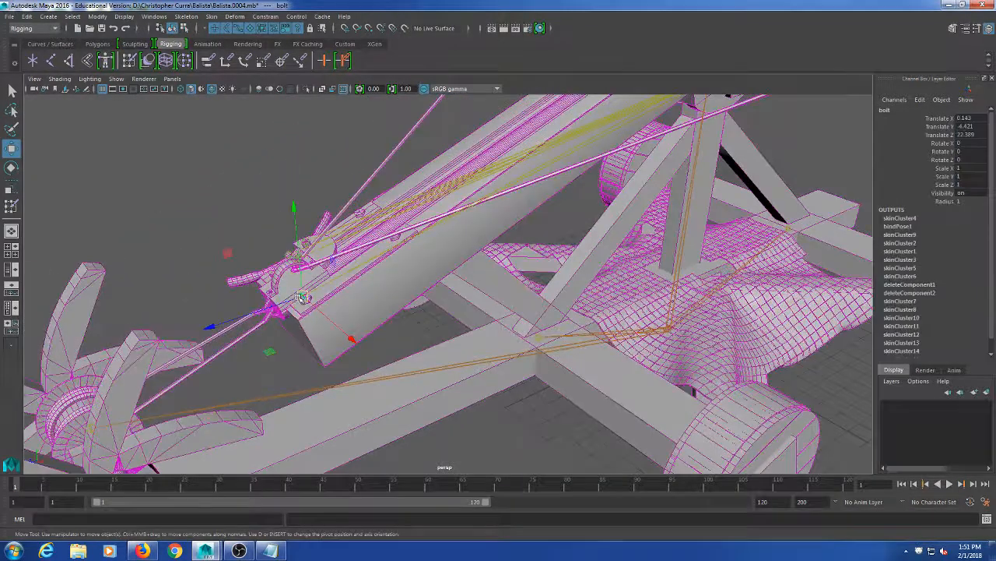
pyautogui.moveTo(304, 296); pyautogui.dragTo(250, 226)
pyautogui.hotkey('ctrl', 'z')
# - Test the bolt joint's free movement again with the ballista viewed from its opposite side, and undo the move
pyautogui.scroll(-6, 257, 233)
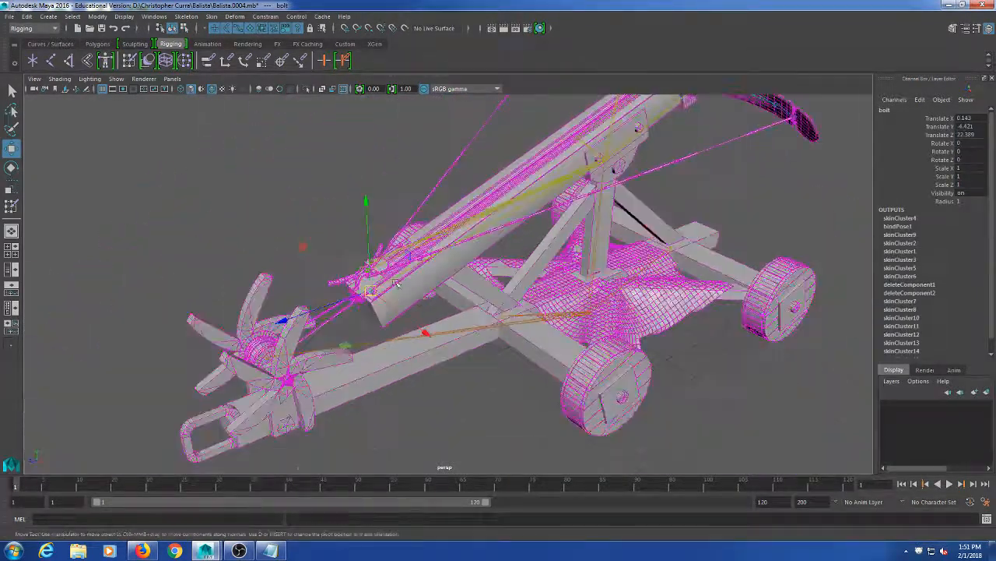
pyautogui.keyDown('alt'); pyautogui.moveTo(311, 311); pyautogui.dragTo(529, 371); pyautogui.keyUp('alt')
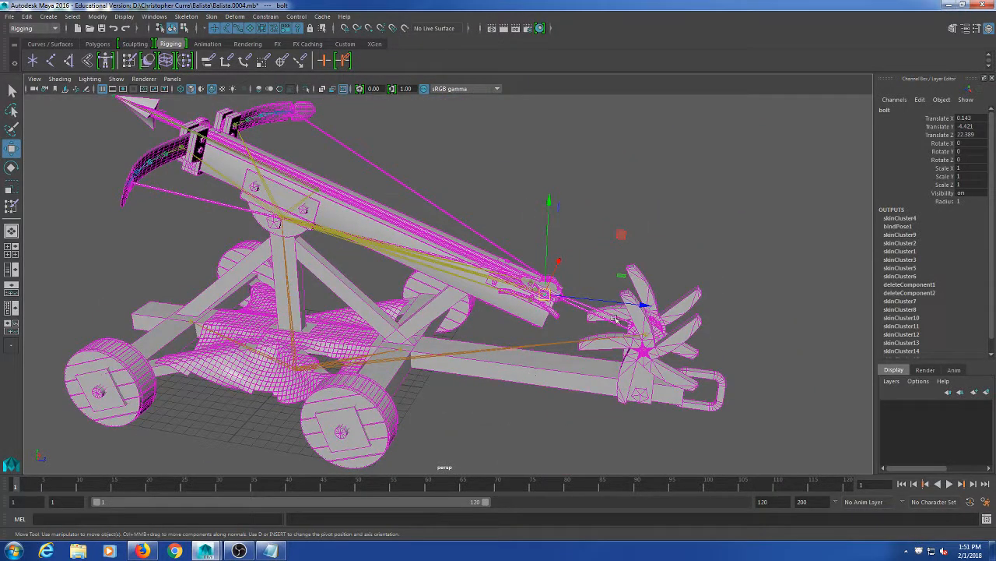
pyautogui.moveTo(555, 295); pyautogui.dragTo(480, 242)
pyautogui.hotkey('ctrl', 'z')
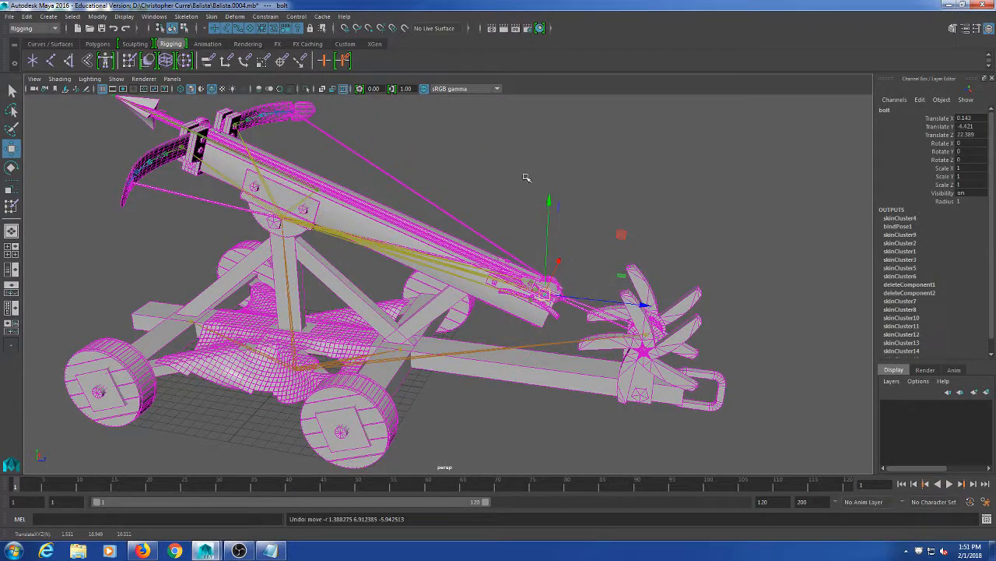
# - Clear the joint selection and save the ballista scene as a new incremental version
pyautogui.keyDown('alt'); pyautogui.moveTo(525, 176); pyautogui.dragTo(461, 171); pyautogui.keyUp('alt')
pyautogui.click(461, 172)
pyautogui.click(8, 16)
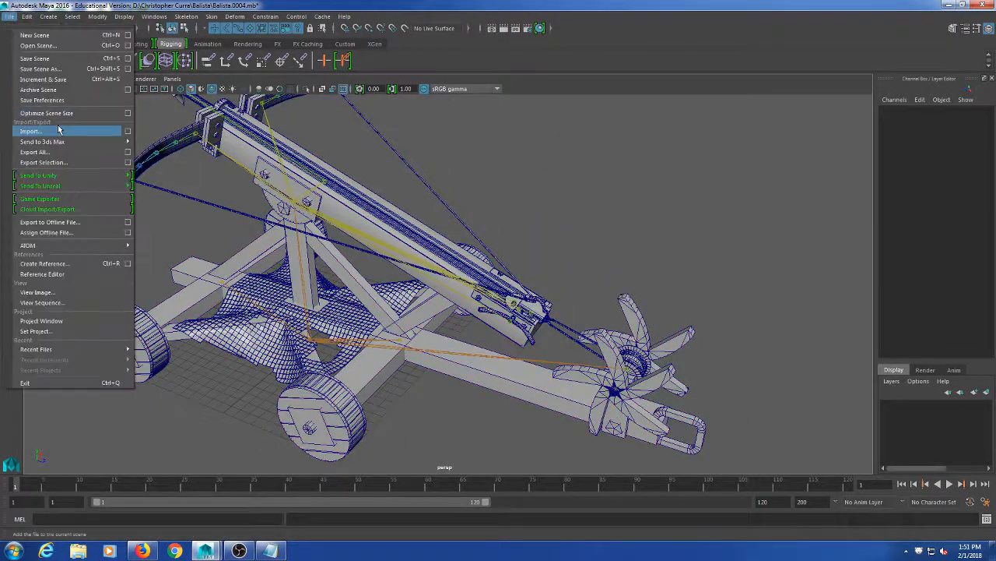
pyautogui.moveTo(62, 142)
pyautogui.click(56, 79)
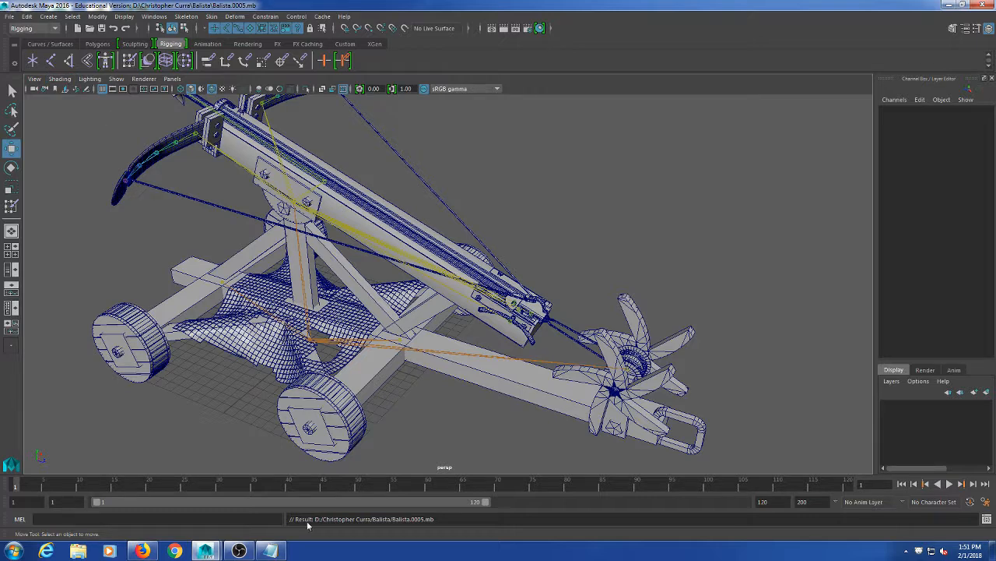
pyautogui.click(239, 551)
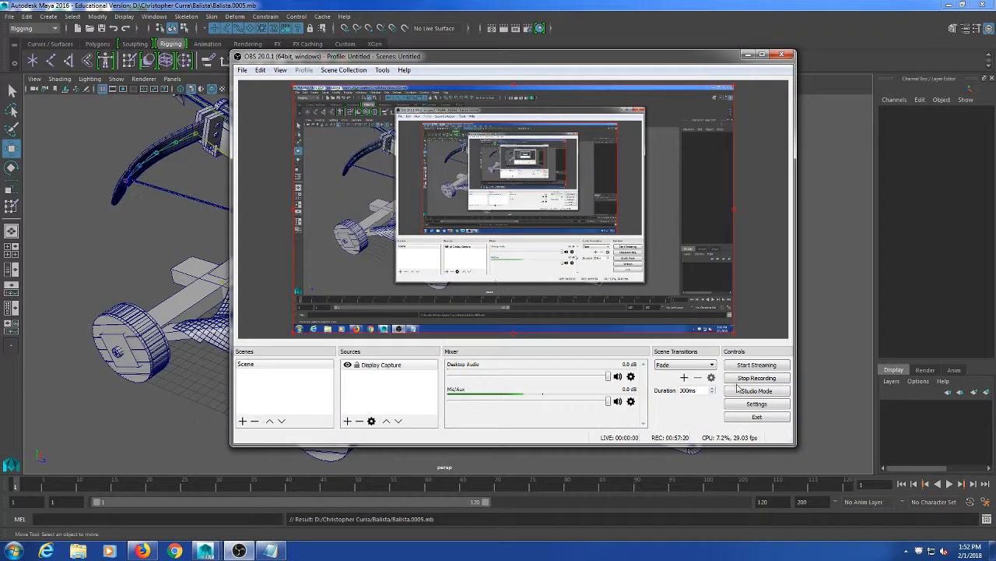